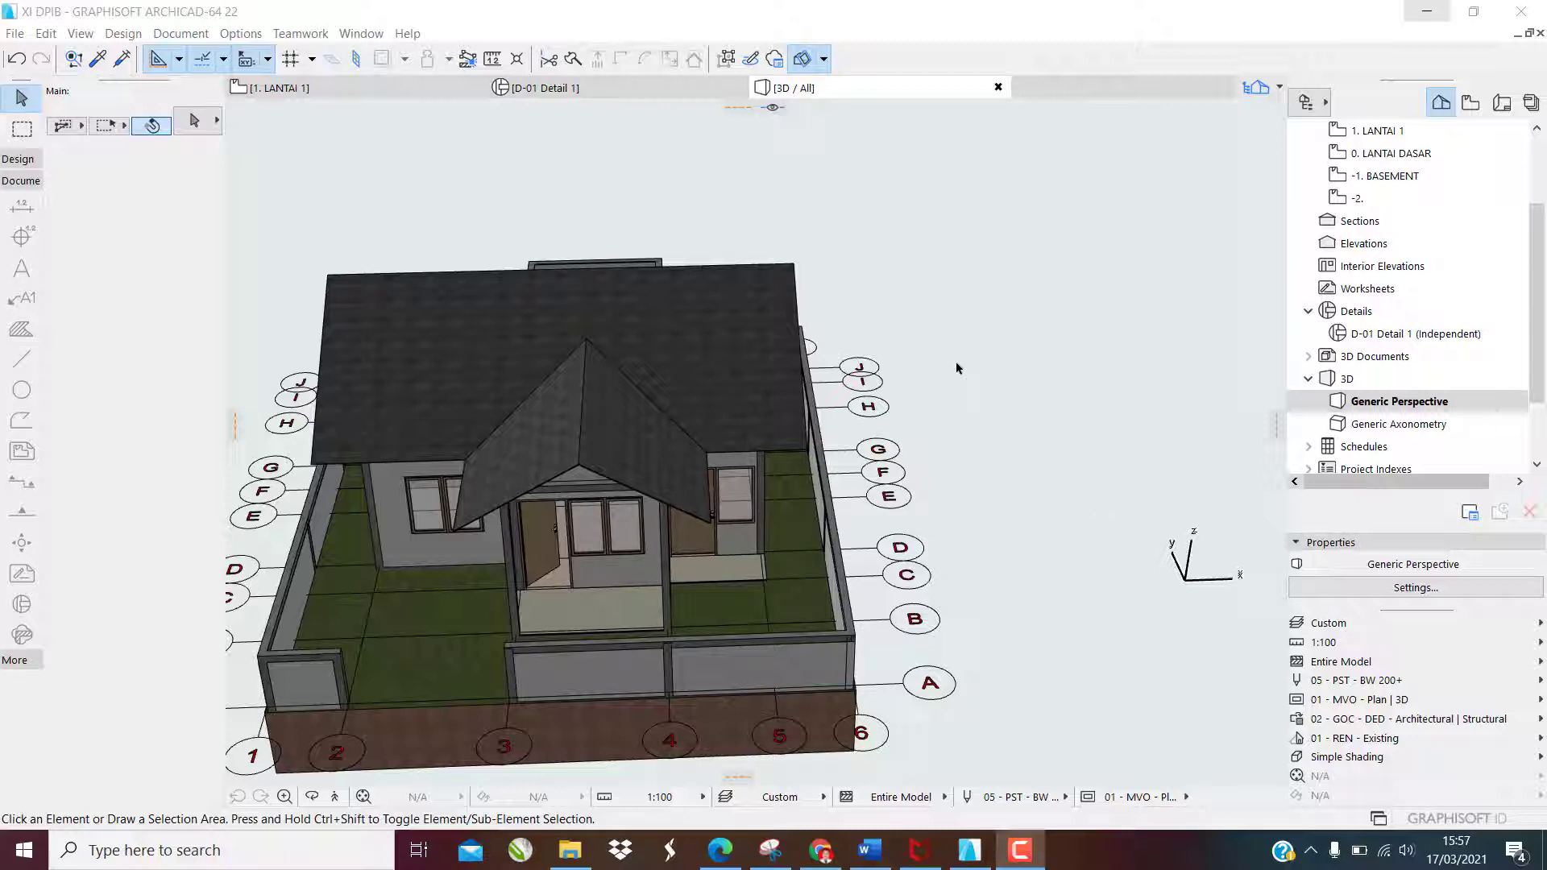
Switch from the 3D view to the LANTAI DASAR floor plan
{"action": "left_click", "coordinate": [1060, 285]}
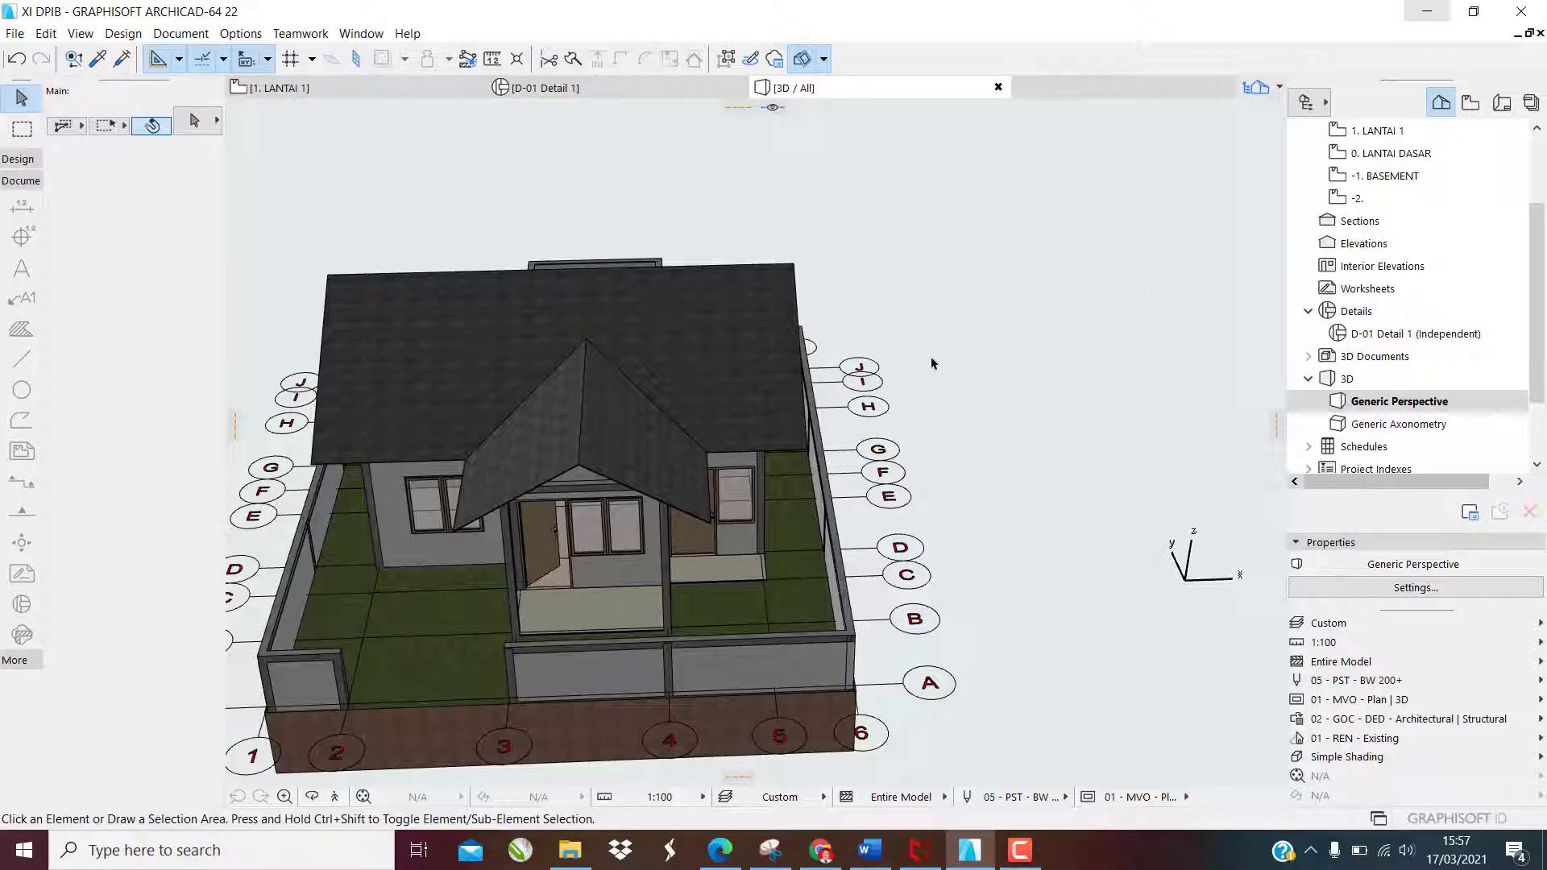
{"action": "key", "text": "F2"}
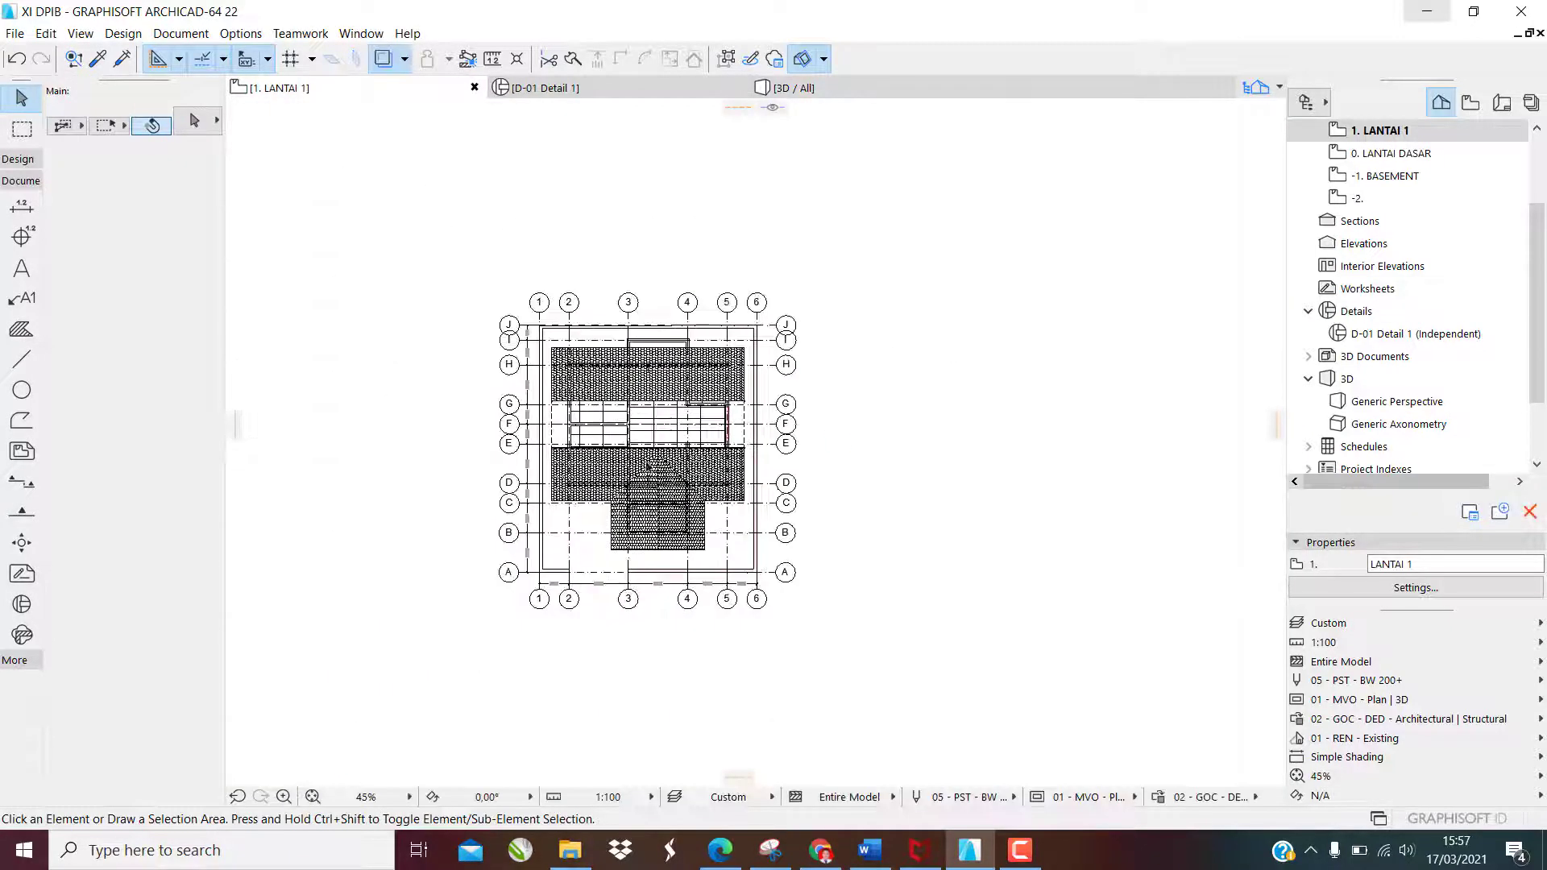
{"action": "double_click", "coordinate": [1410, 154]}
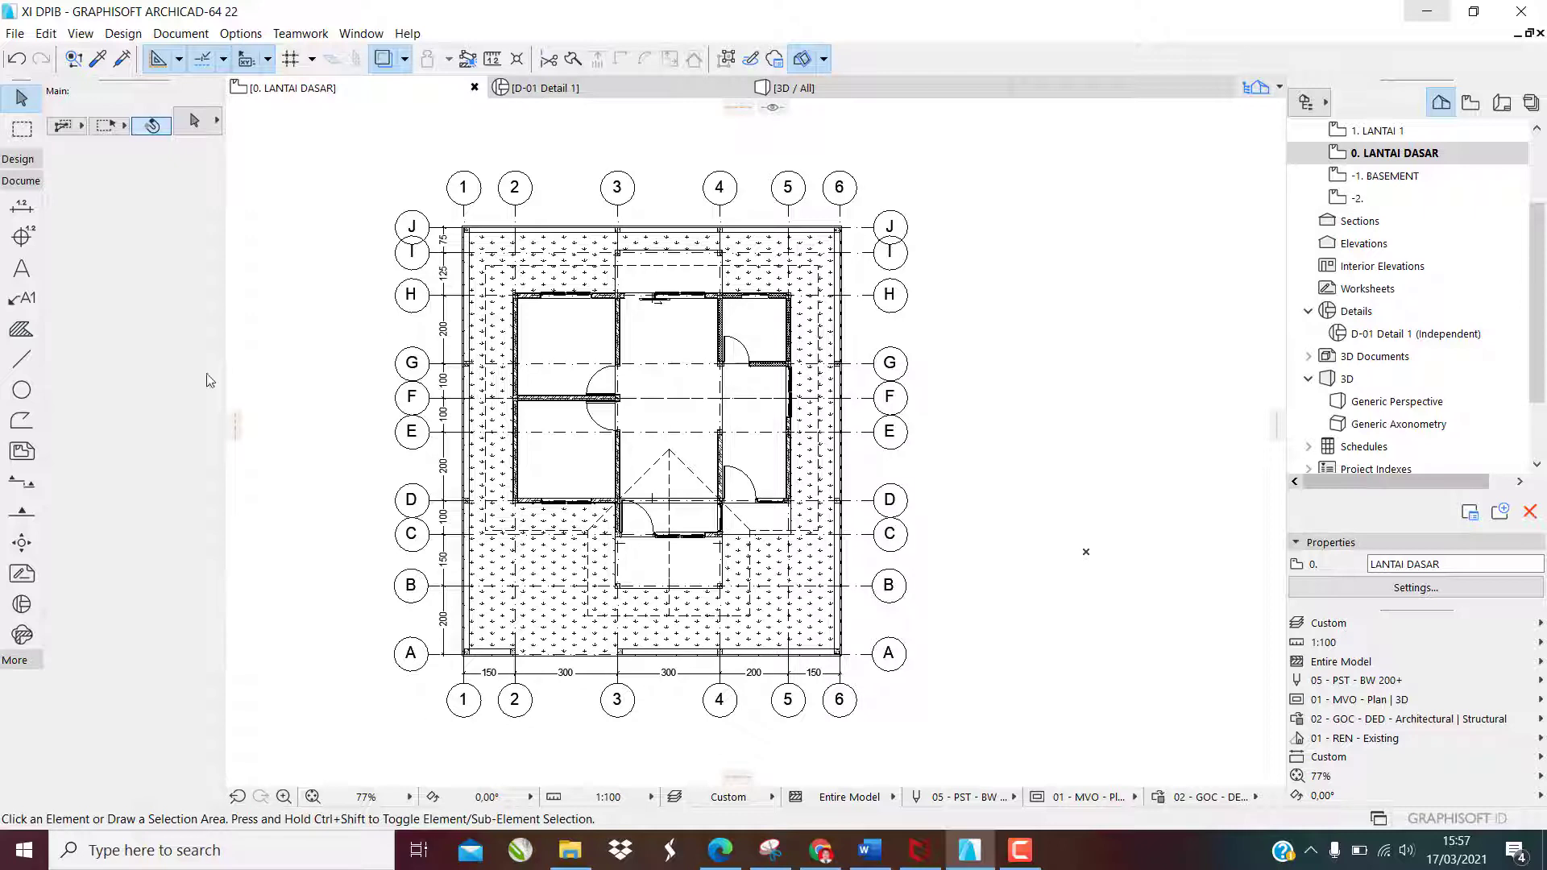
Place a straight vertical elevation line east of grid line 6, spanning the plan's full depth and facing the house
{"action": "left_click", "coordinate": [28, 180]}
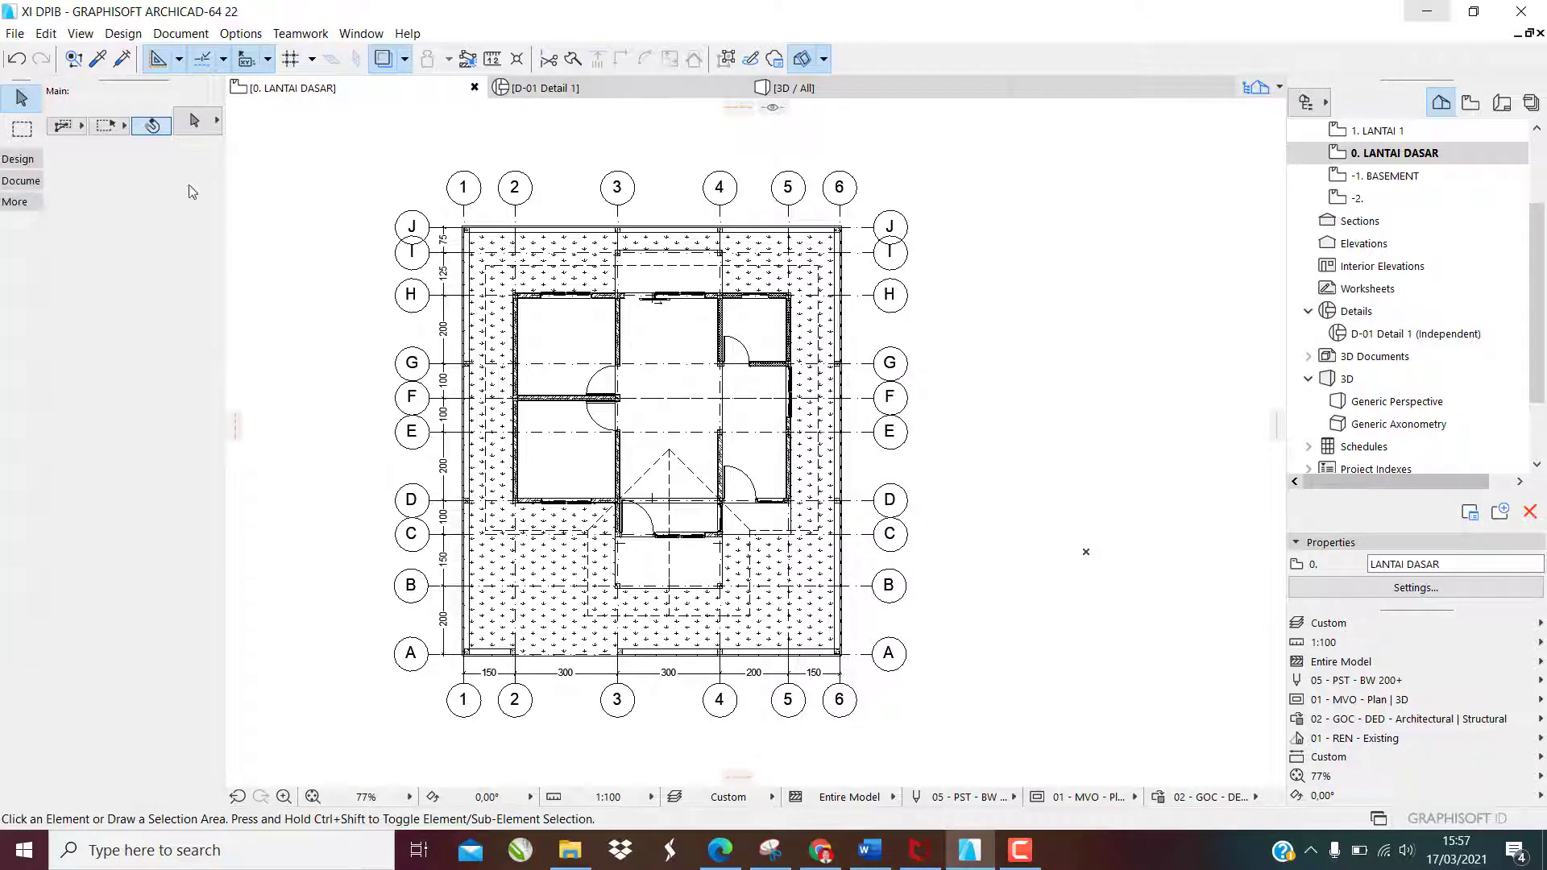
{"action": "left_click", "coordinate": [31, 160]}
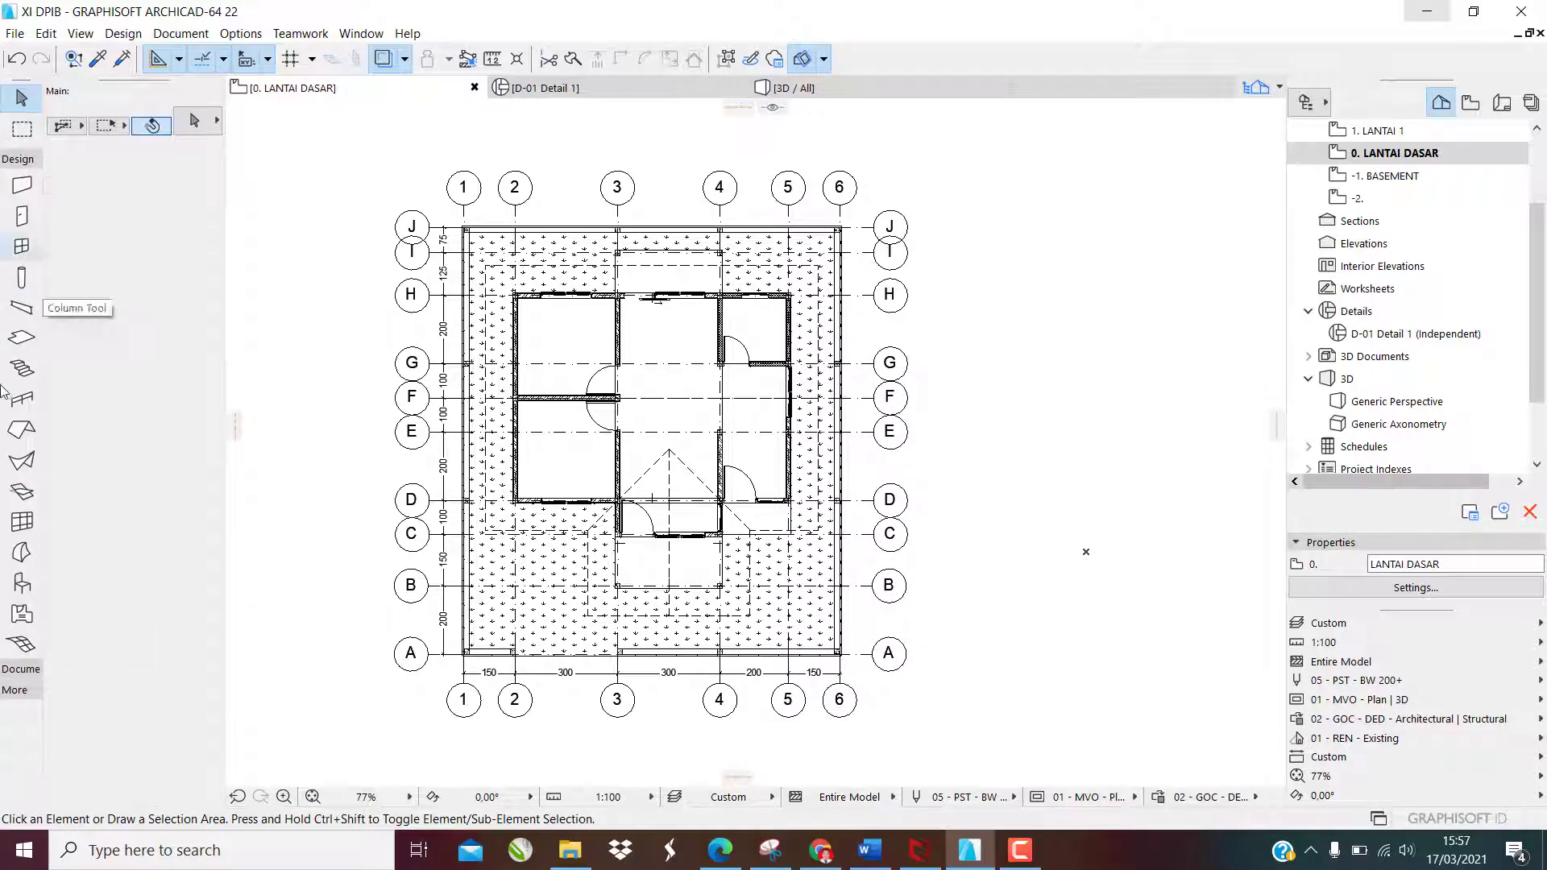
{"action": "left_click", "coordinate": [33, 158]}
{"action": "left_click", "coordinate": [29, 181]}
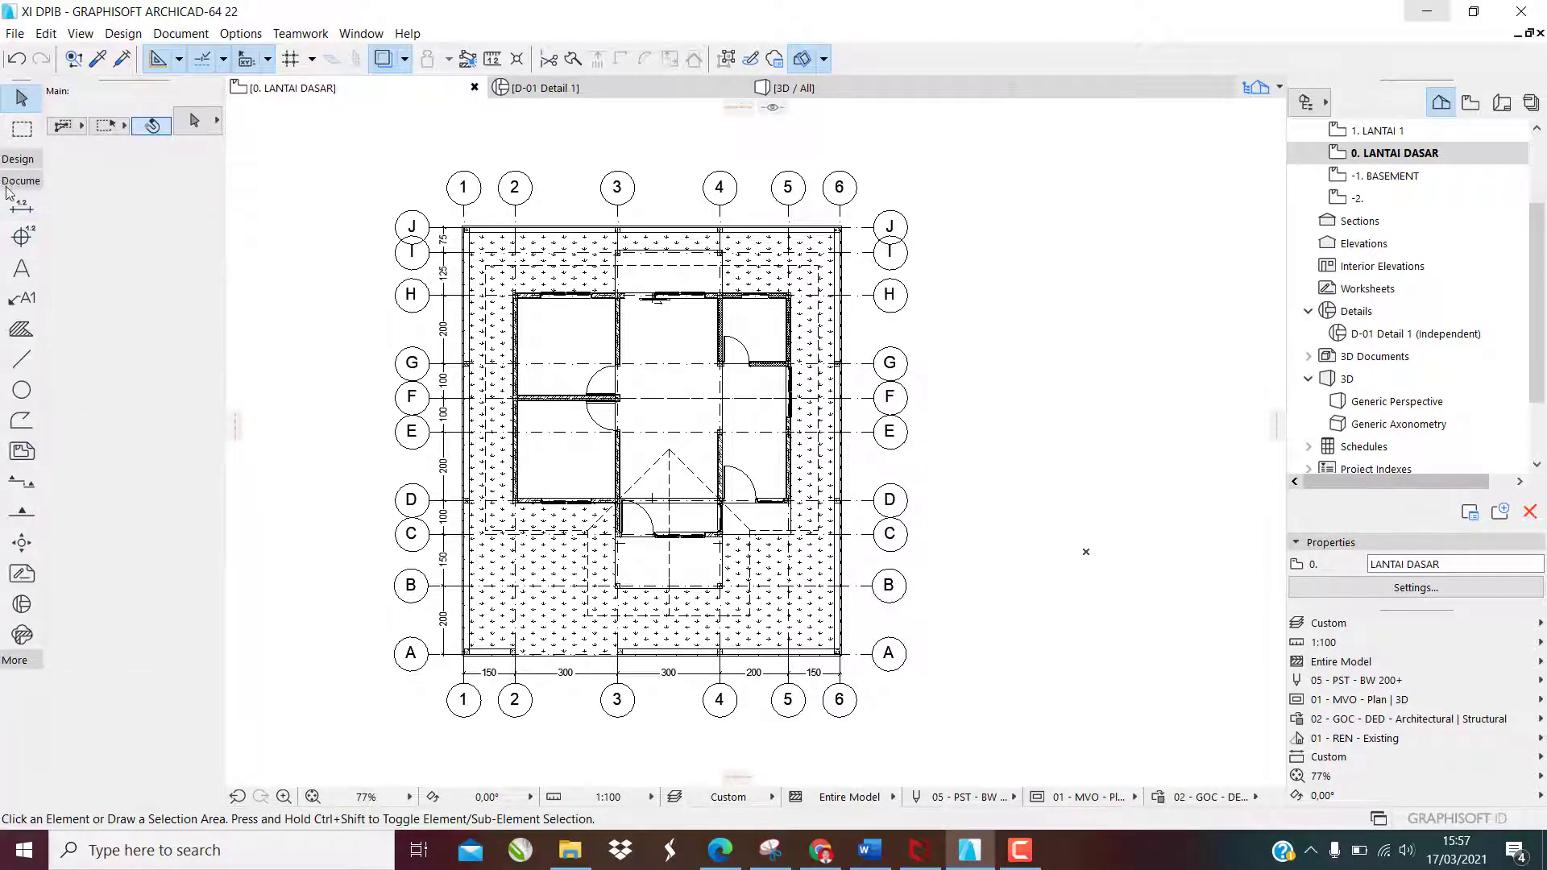
{"action": "left_click", "coordinate": [24, 516]}
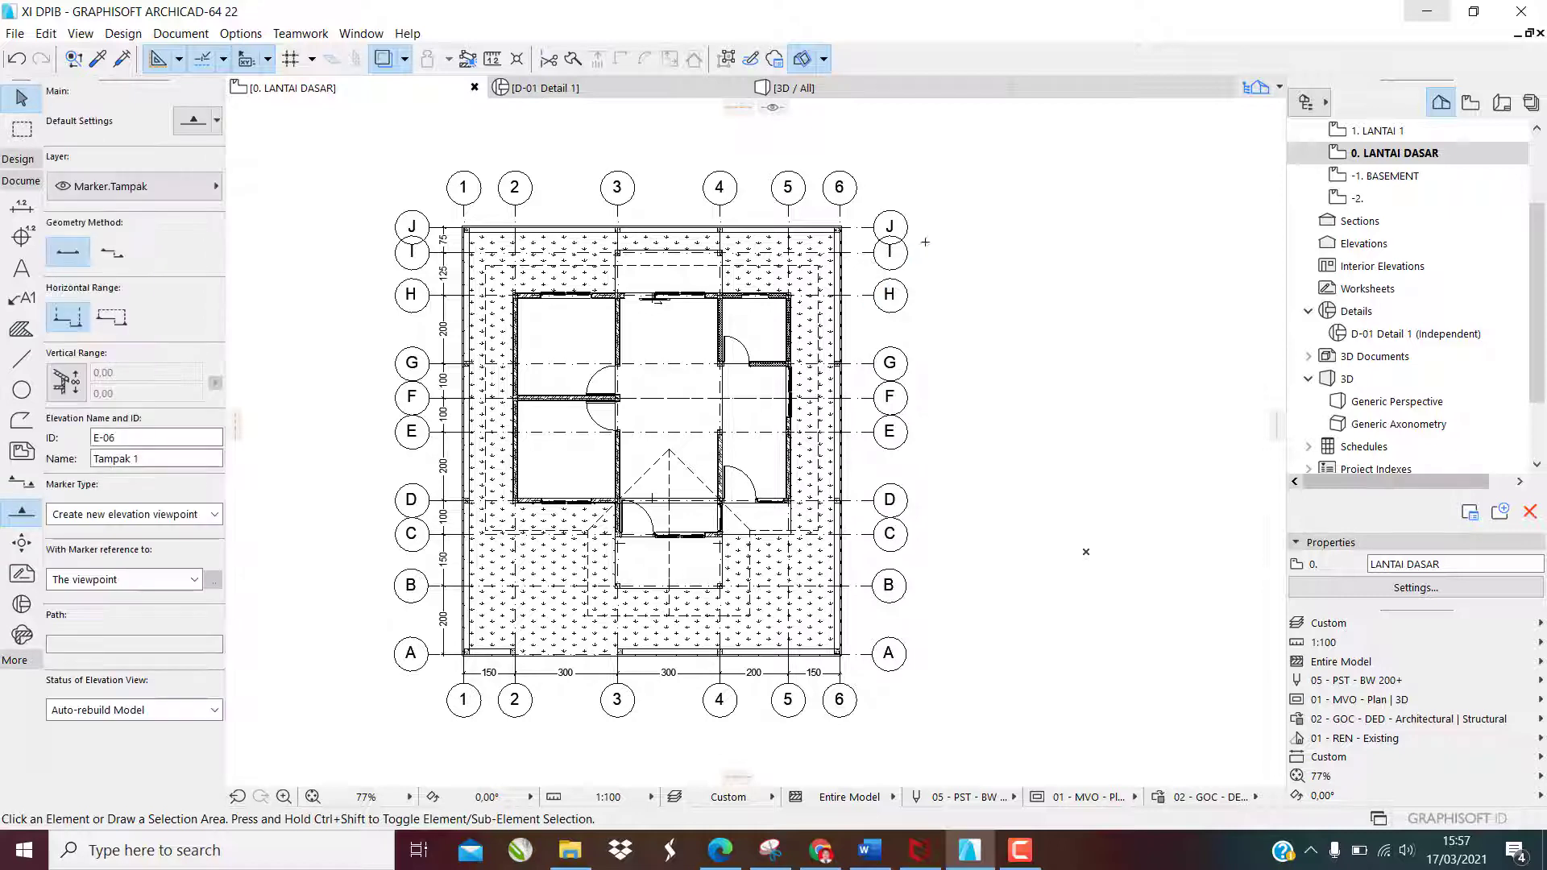
{"action": "left_click", "coordinate": [952, 206]}
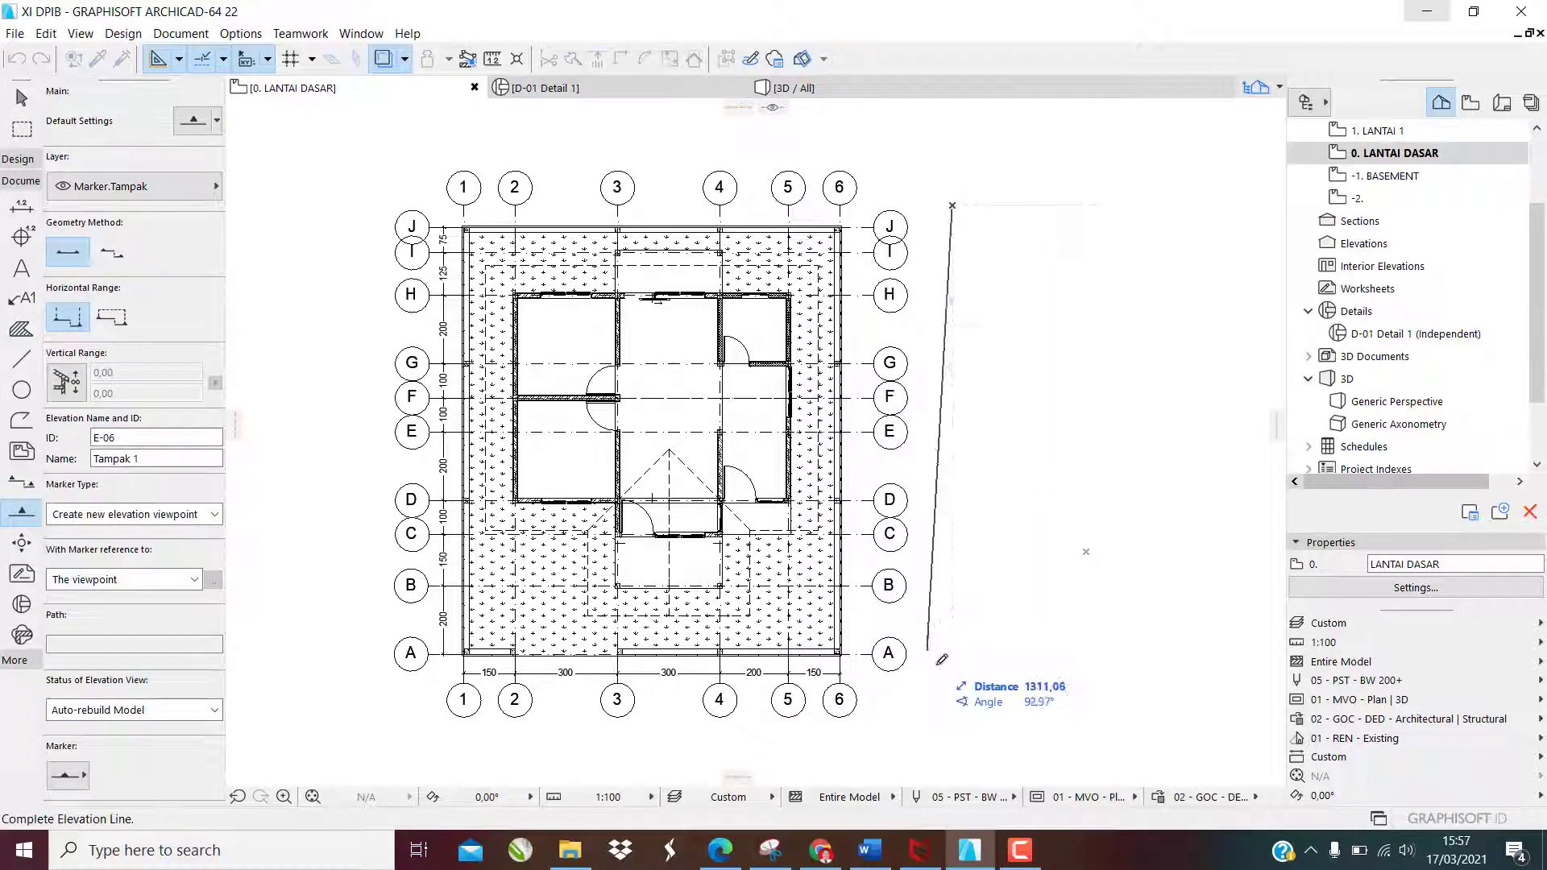
{"action": "left_click", "coordinate": [952, 693]}
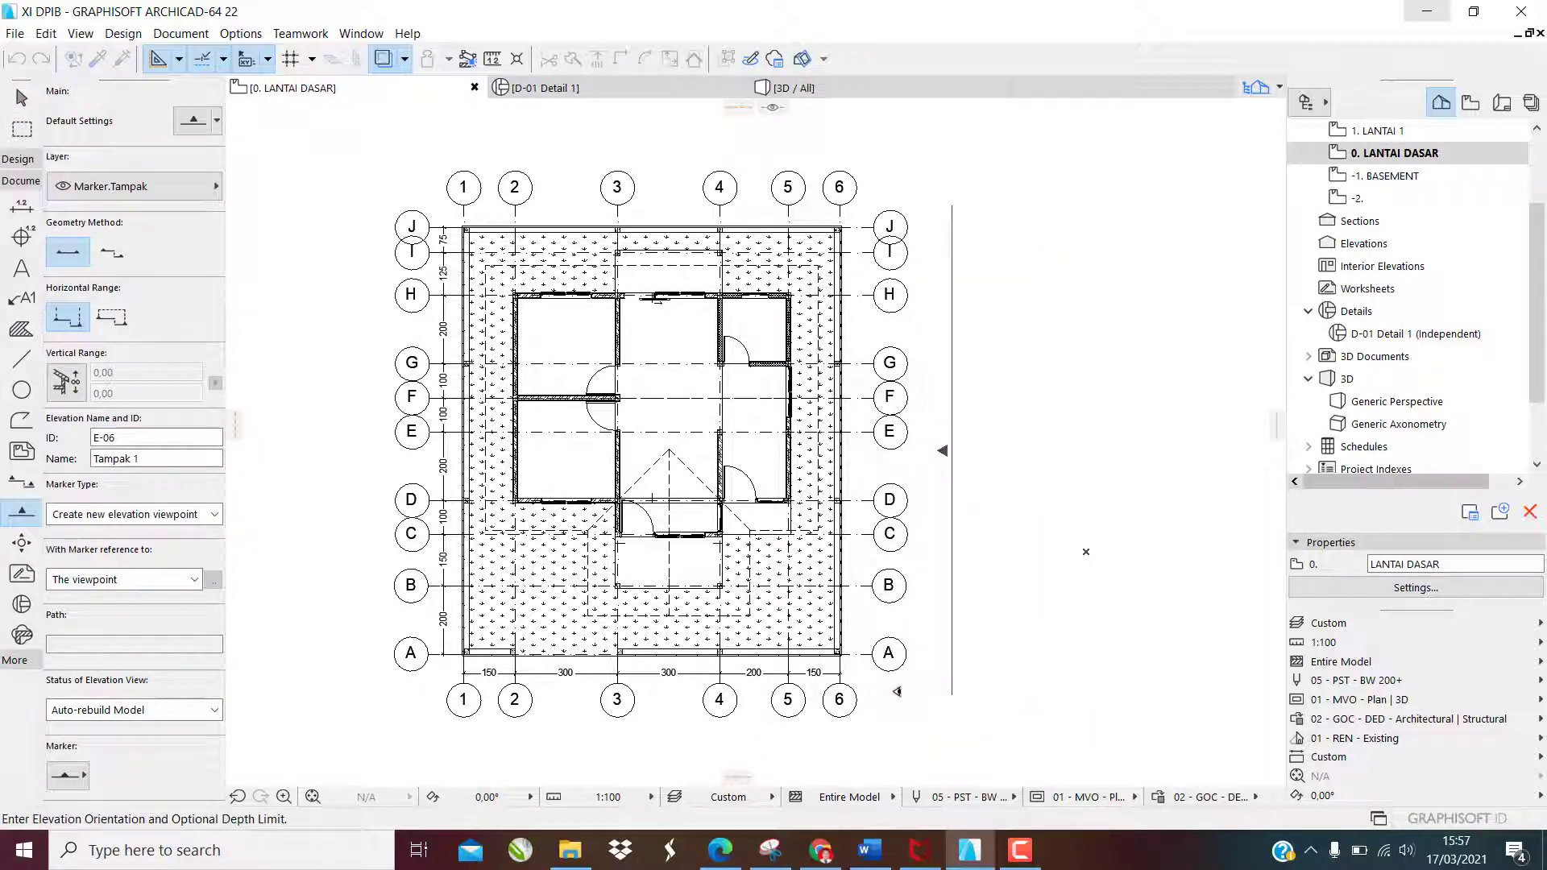
{"action": "left_click", "coordinate": [897, 691]}
Place a straight horizontal elevation line south of grid line A, spanning the plan's width and facing the house
{"action": "scroll", "coordinate": [919, 443], "scroll_direction": "down", "scroll_amount": 2}
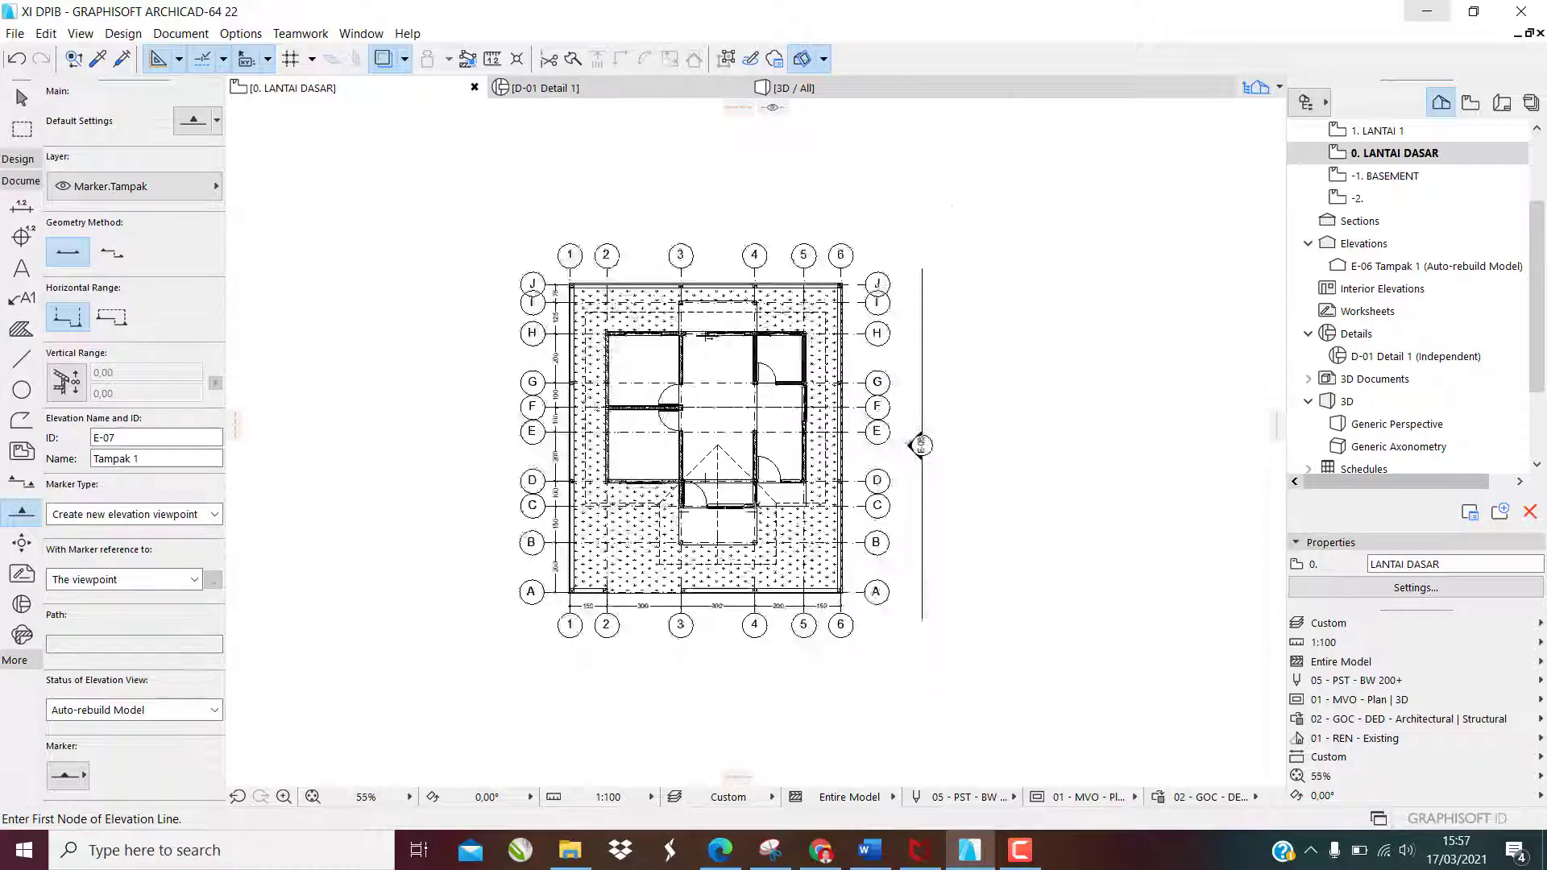
{"action": "left_click", "coordinate": [530, 657]}
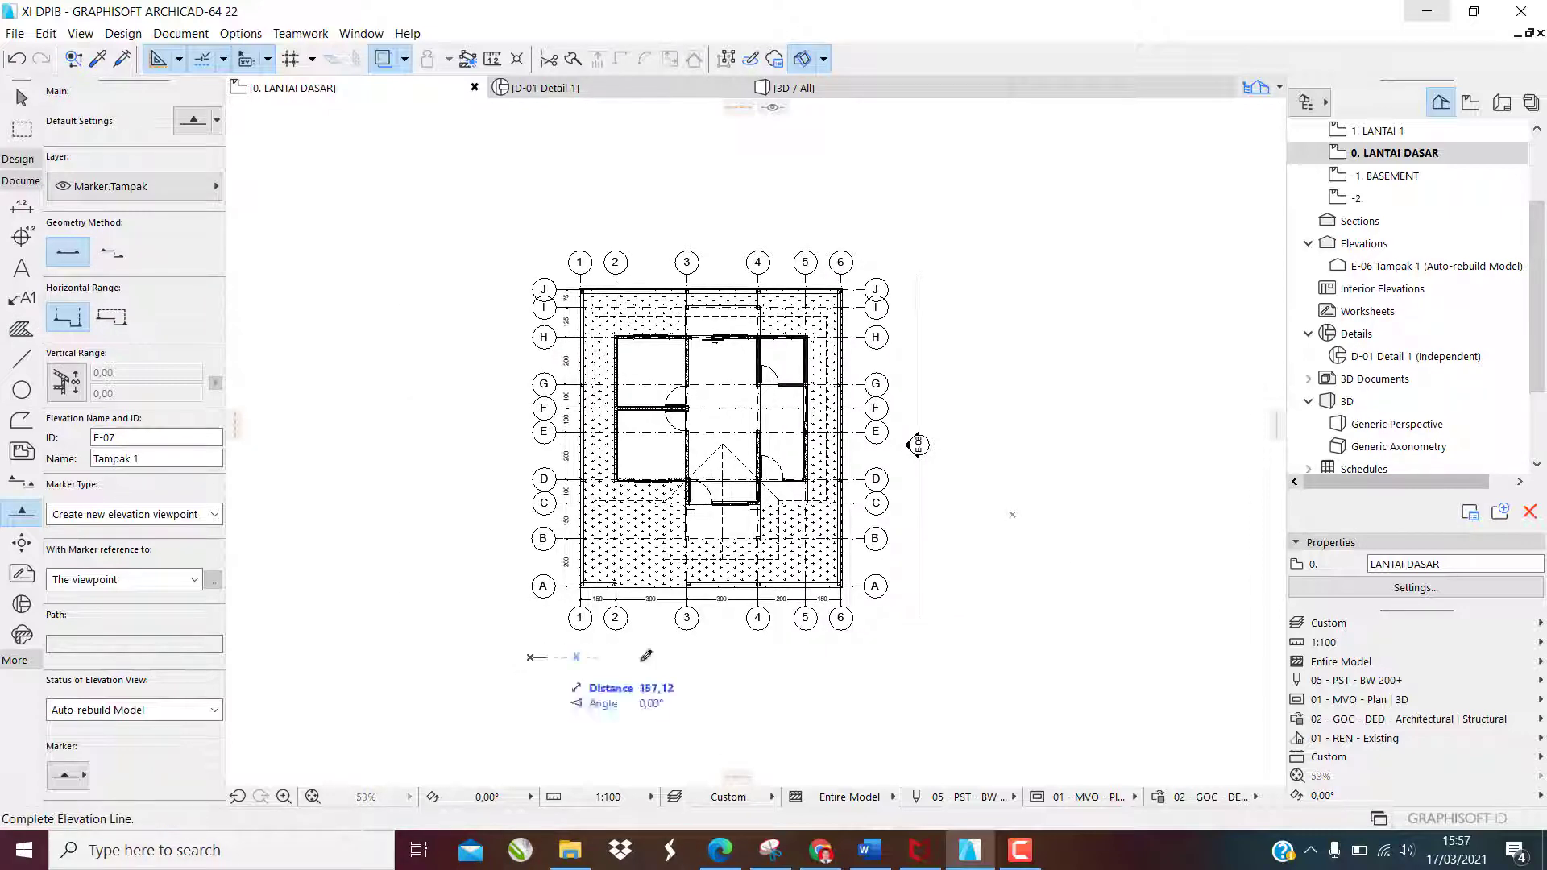
{"action": "left_click", "coordinate": [918, 656]}
{"action": "left_click", "coordinate": [906, 632]}
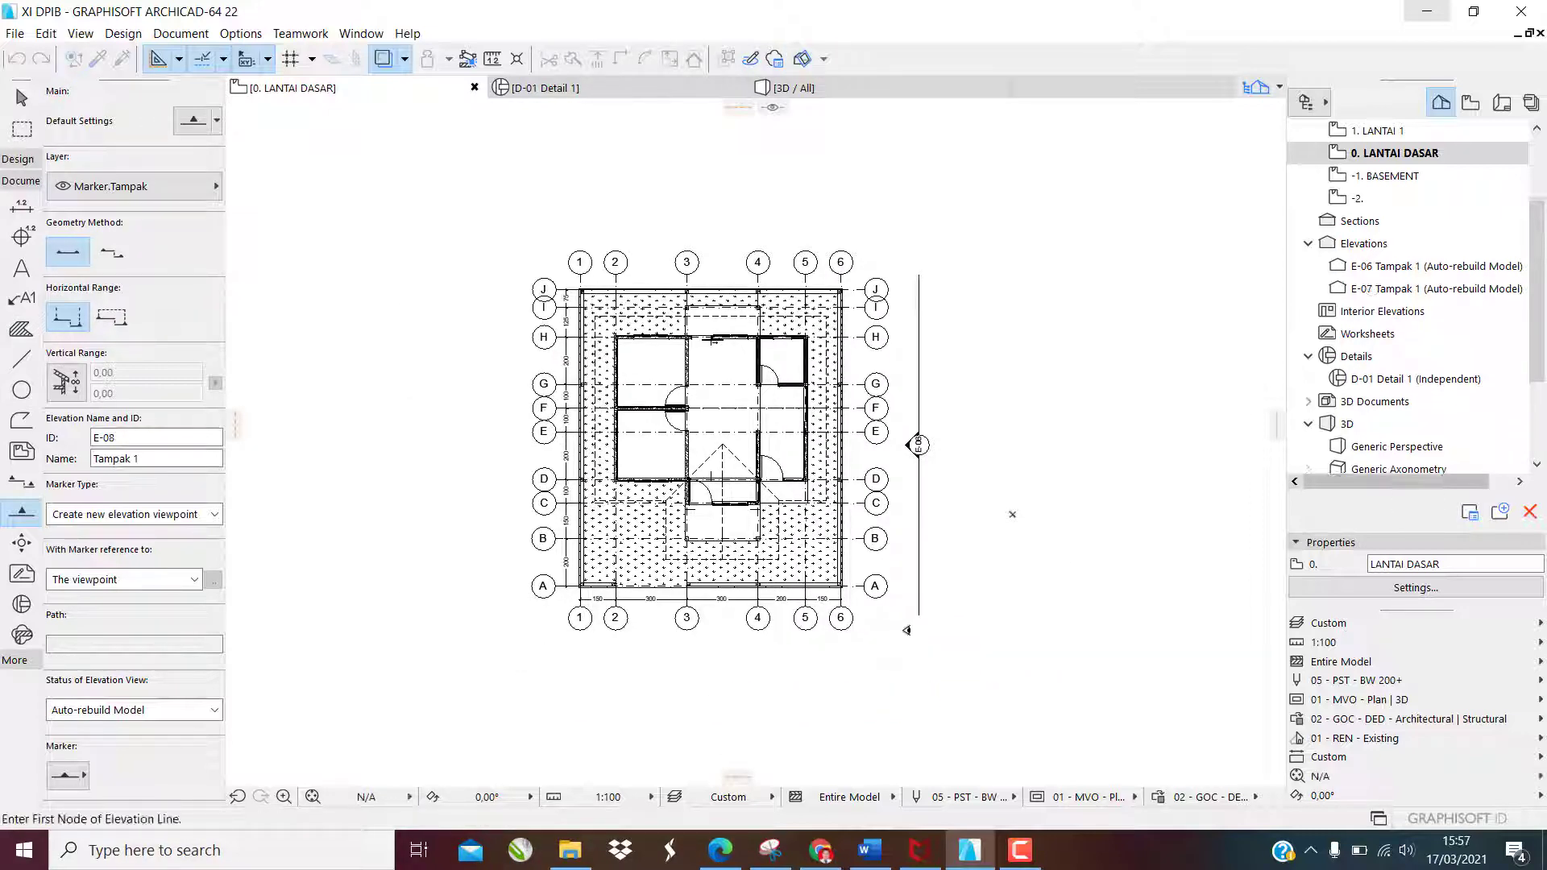
{"action": "scroll", "coordinate": [926, 483], "scroll_direction": "up", "scroll_amount": 3}
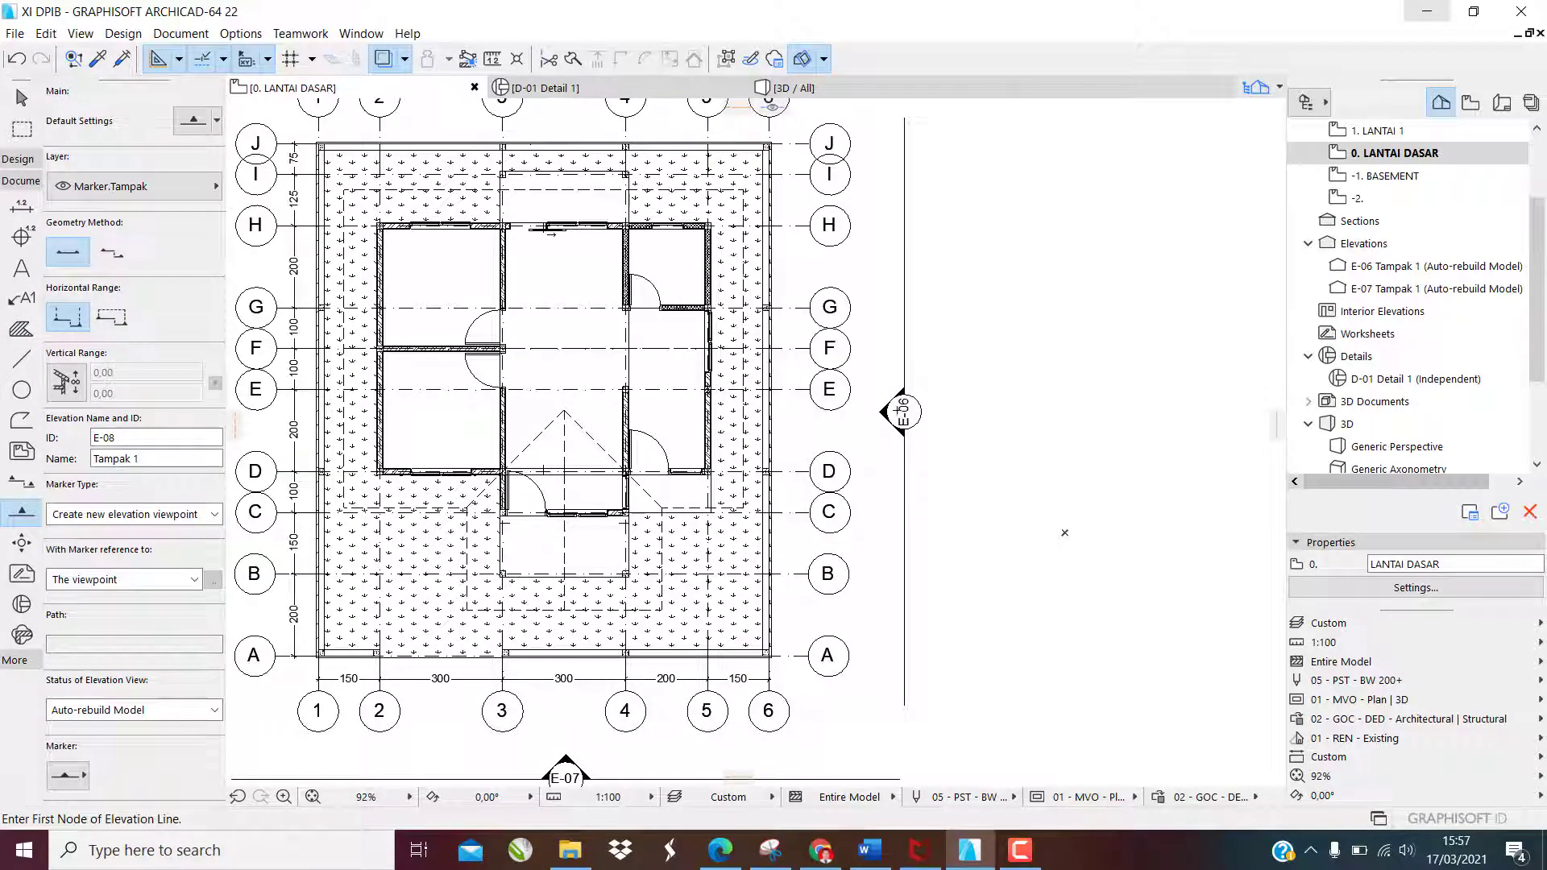
{"action": "key", "text": "Escape"}
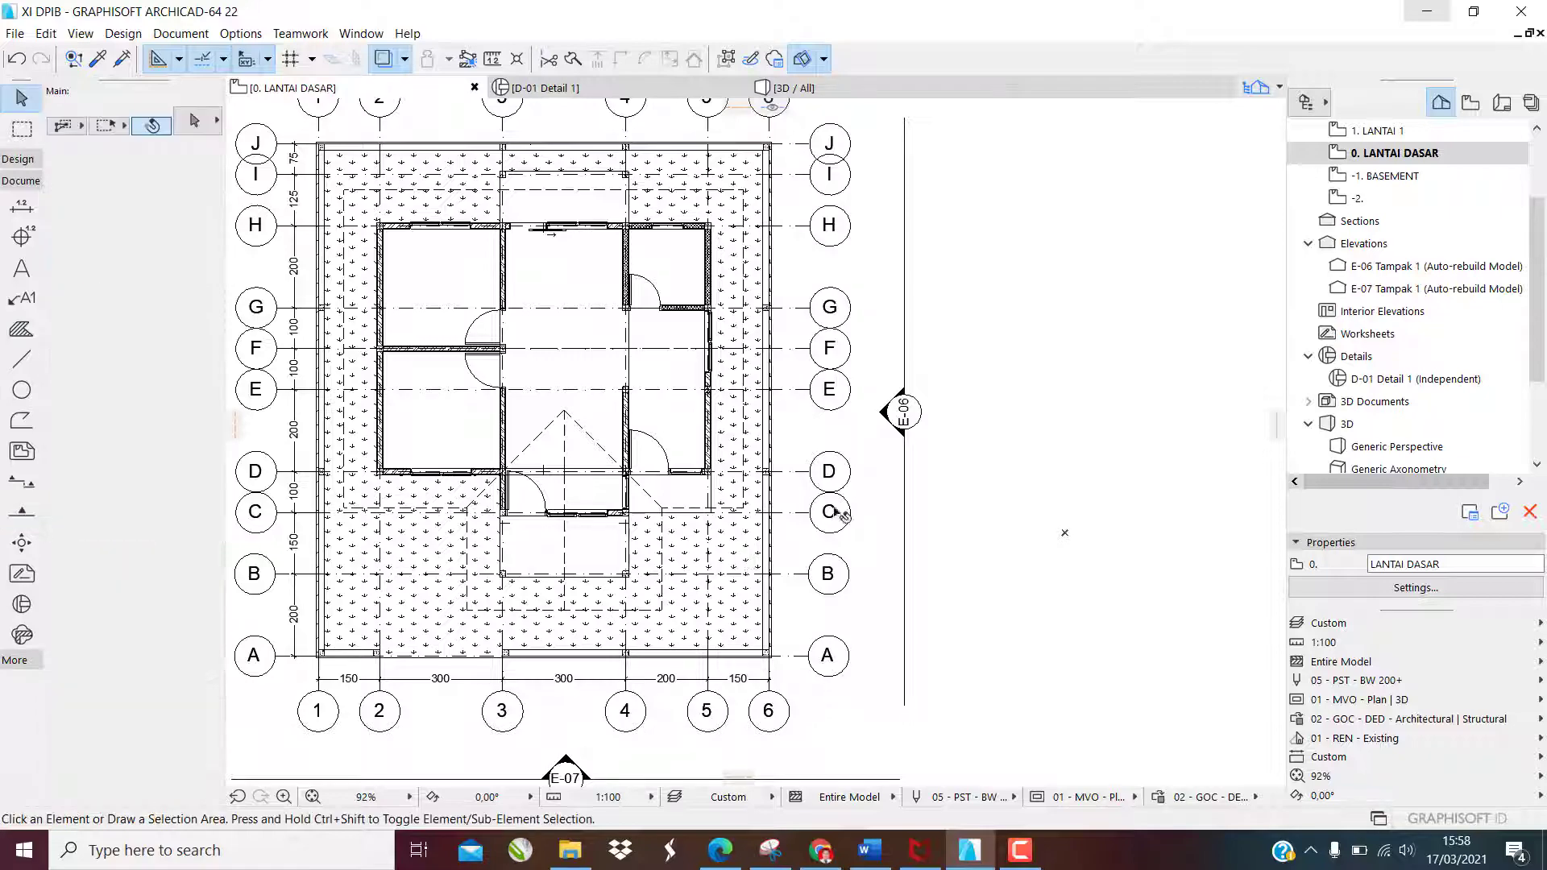
Open the E-06 Tampak 1 elevation created east of the house
{"action": "scroll", "coordinate": [848, 477], "scroll_direction": "down", "scroll_amount": 4}
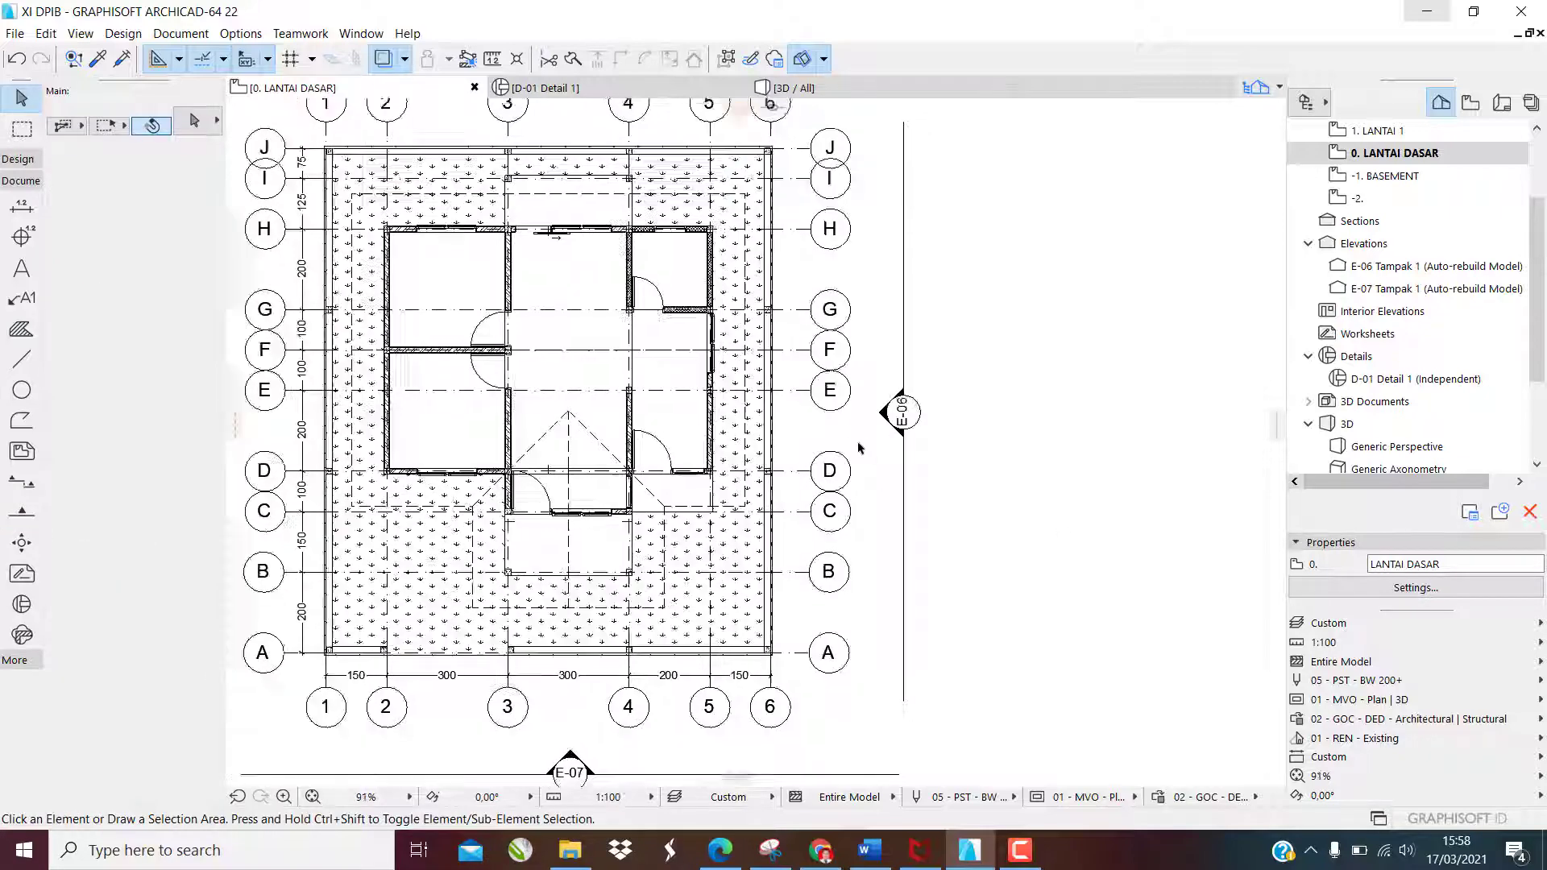
{"action": "scroll", "coordinate": [878, 477], "scroll_direction": "up", "scroll_amount": 7}
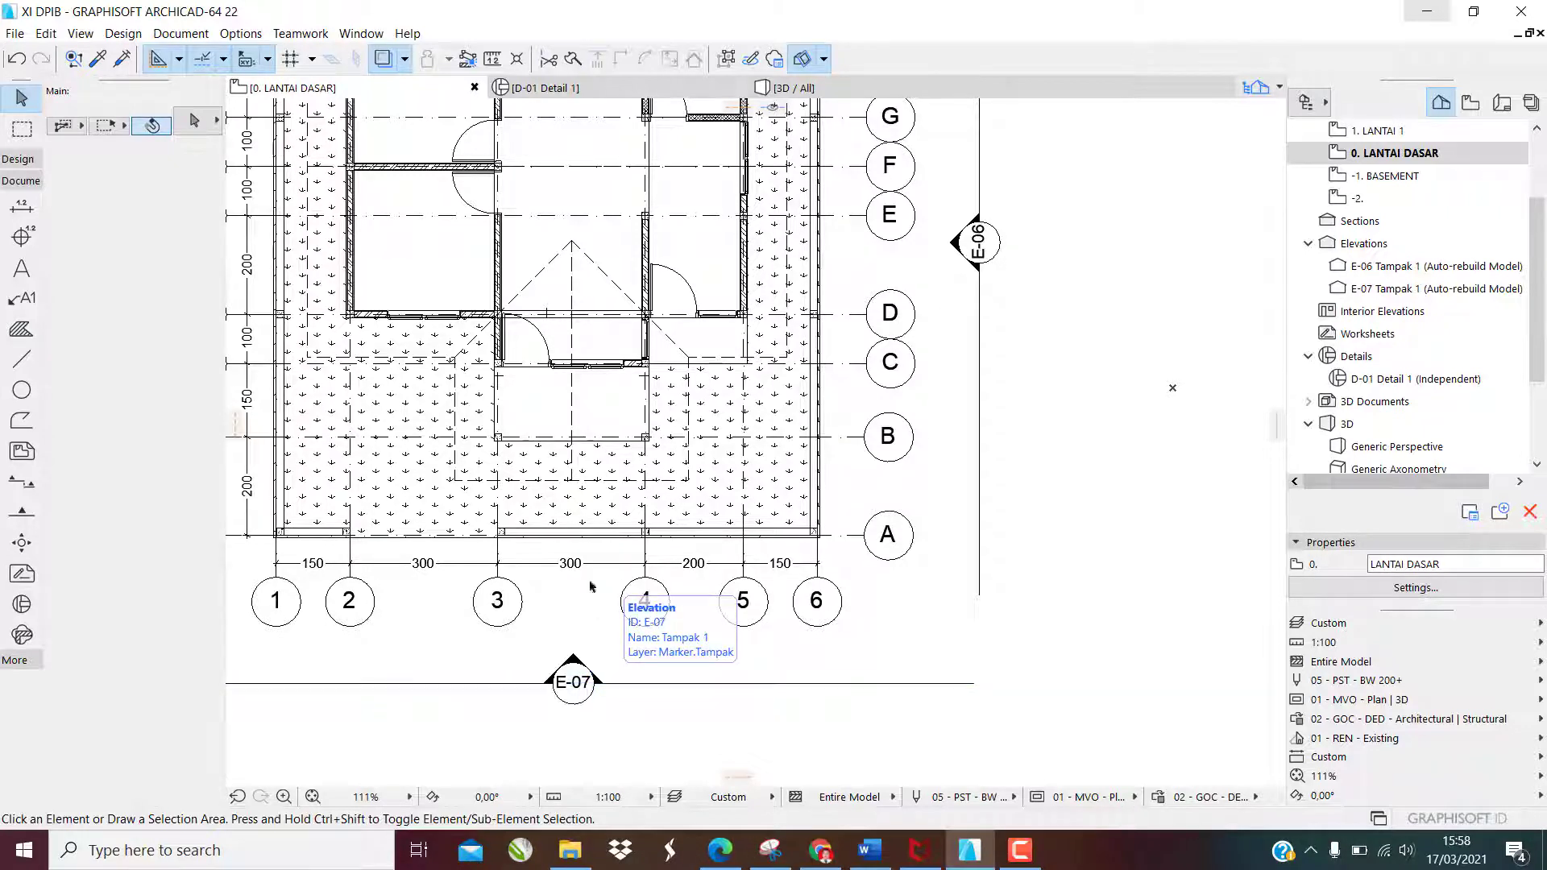
{"action": "scroll", "coordinate": [735, 556], "scroll_direction": "down", "scroll_amount": 3}
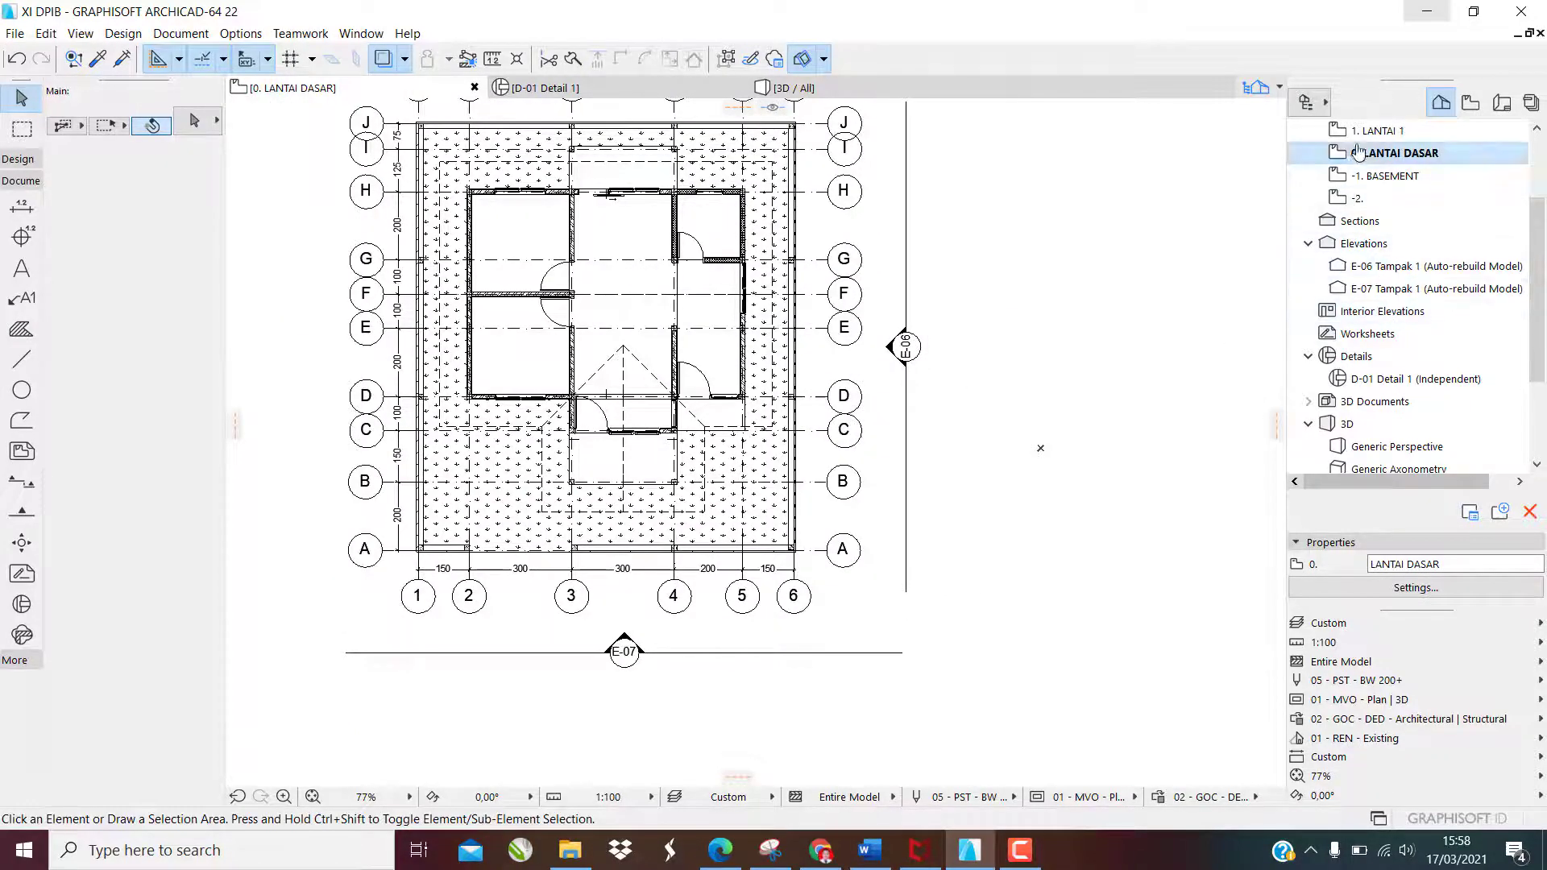
{"action": "left_click", "coordinate": [1362, 247]}
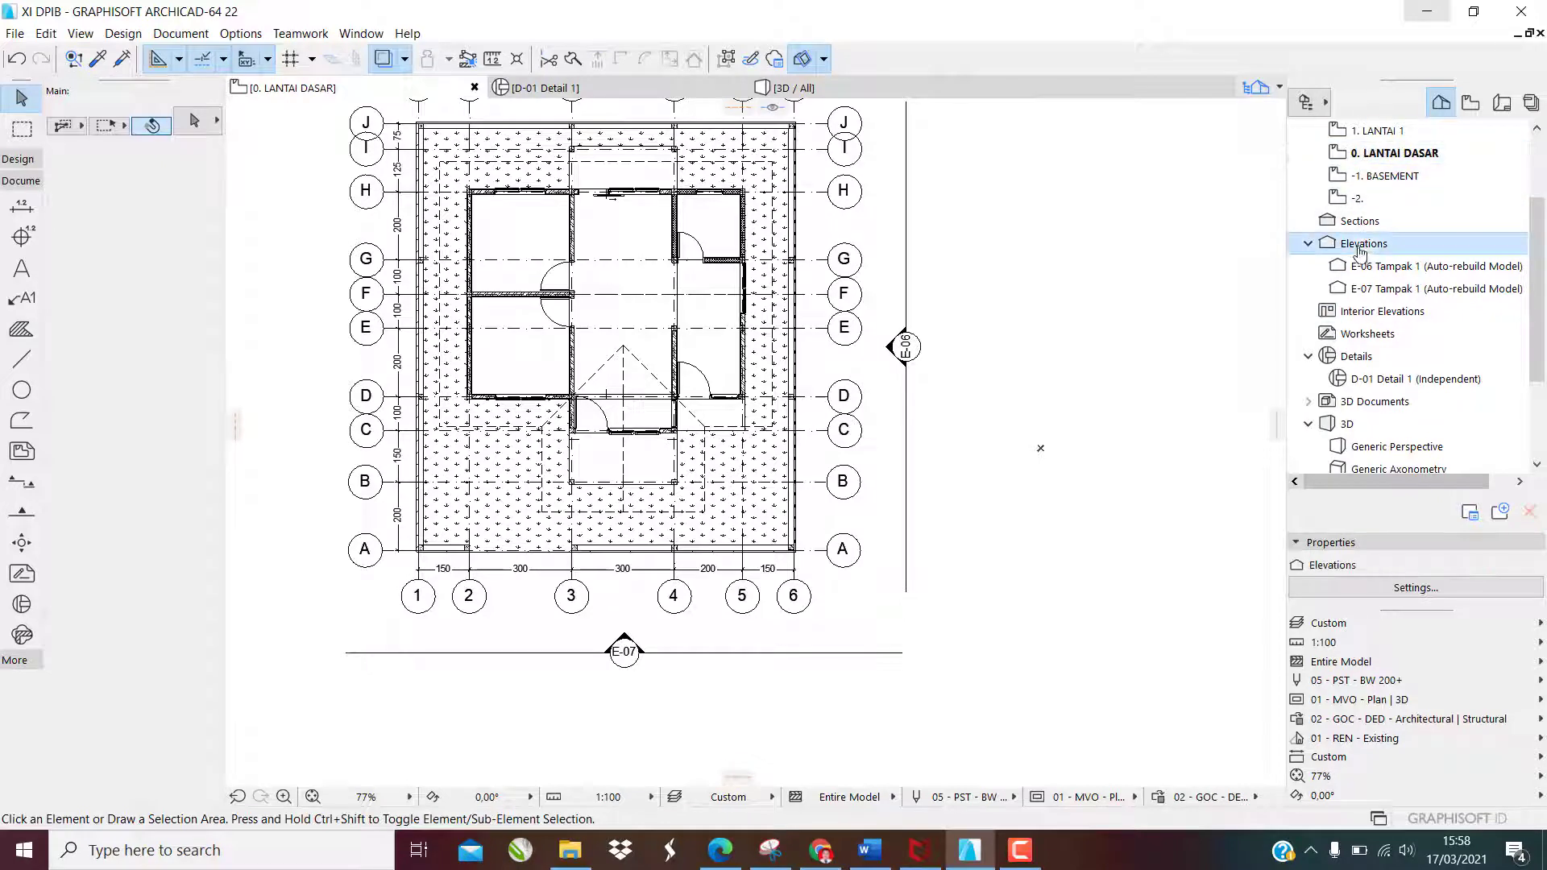
{"action": "left_click", "coordinate": [1361, 271]}
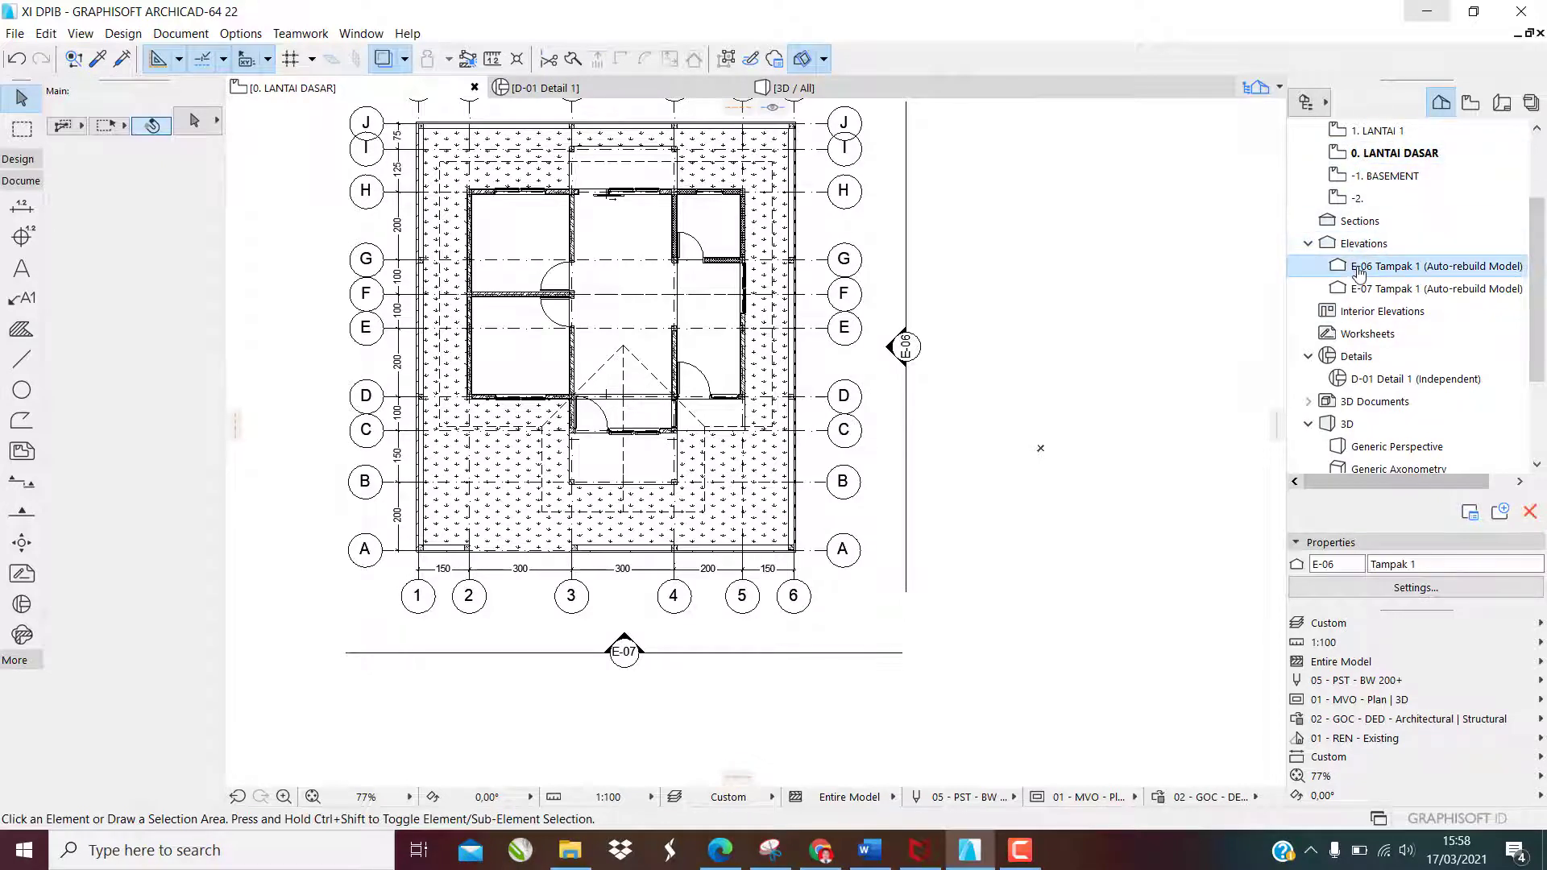
{"action": "double_click", "coordinate": [1360, 271]}
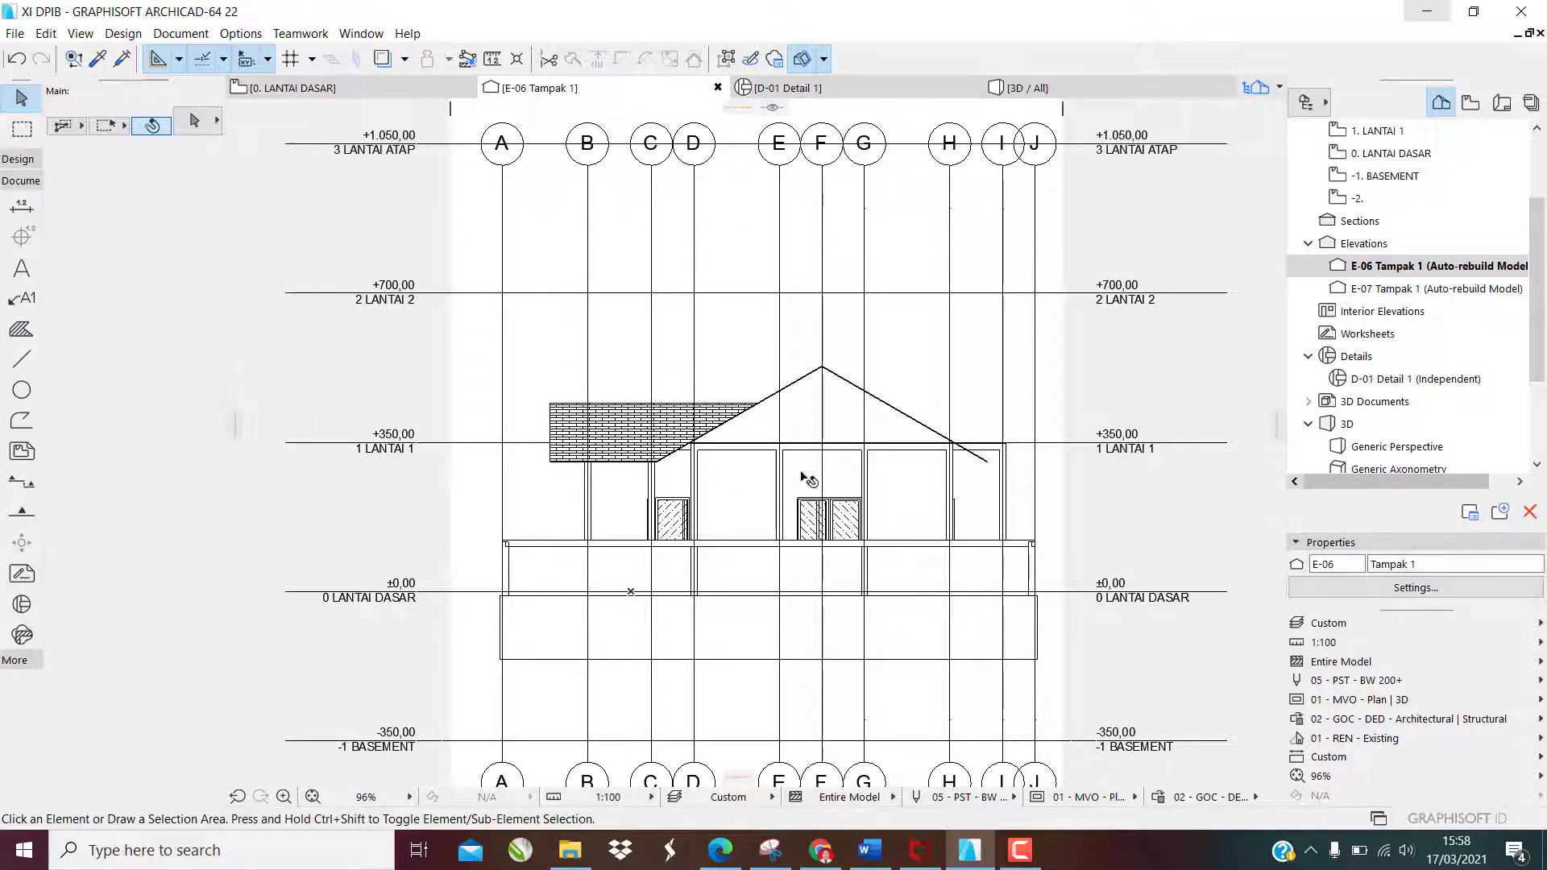
{"action": "scroll", "coordinate": [808, 374], "scroll_direction": "up", "scroll_amount": 4}
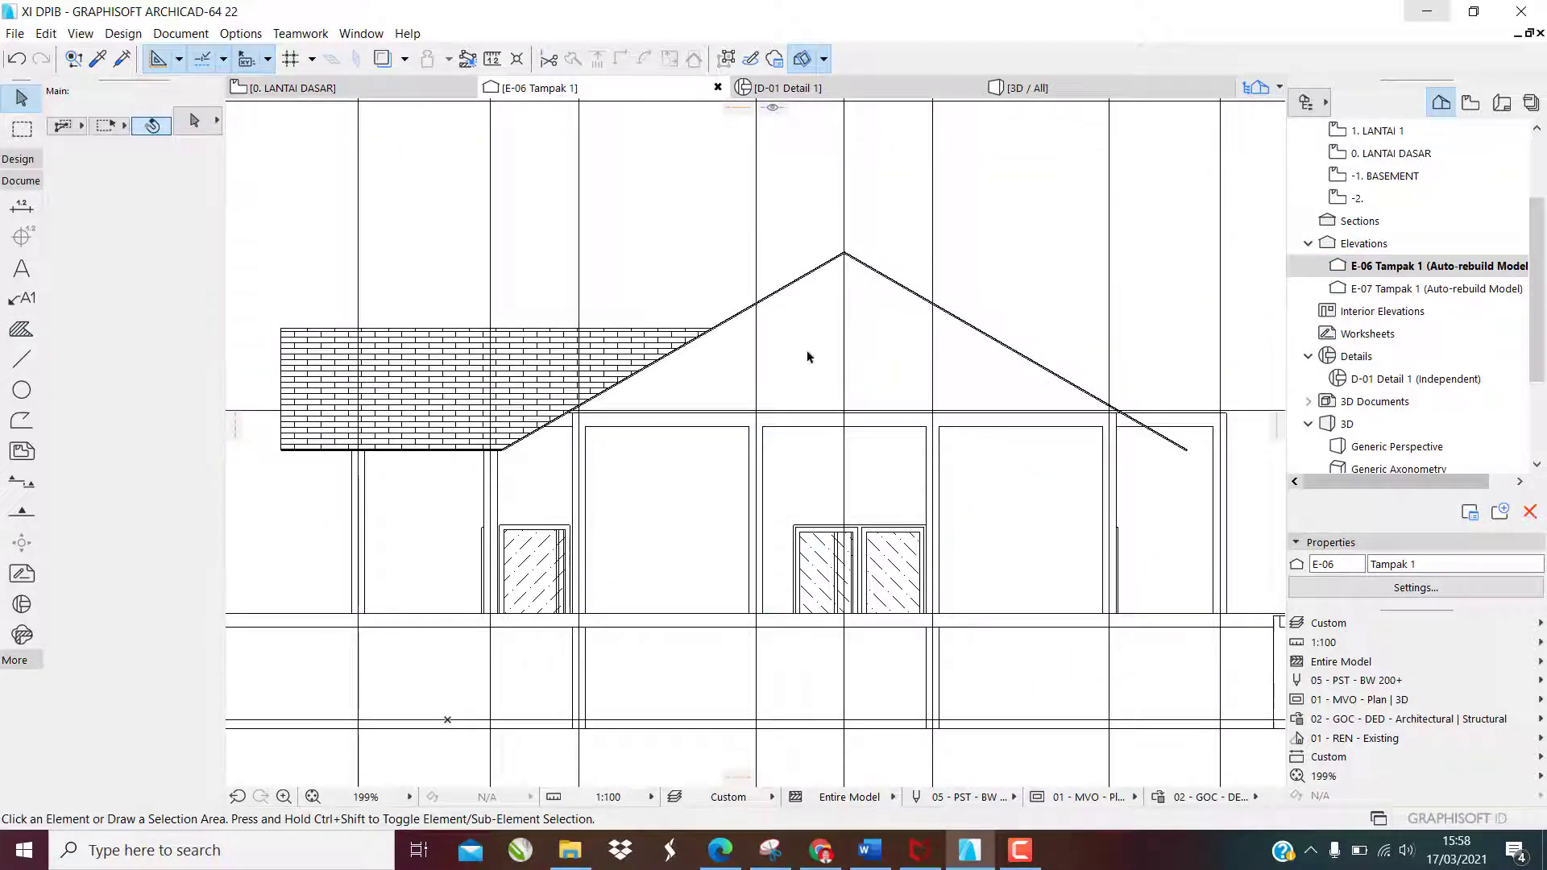
Examine the house in the 3D perspective from the same side that elevation E-06 shows
{"action": "key", "text": "F3"}
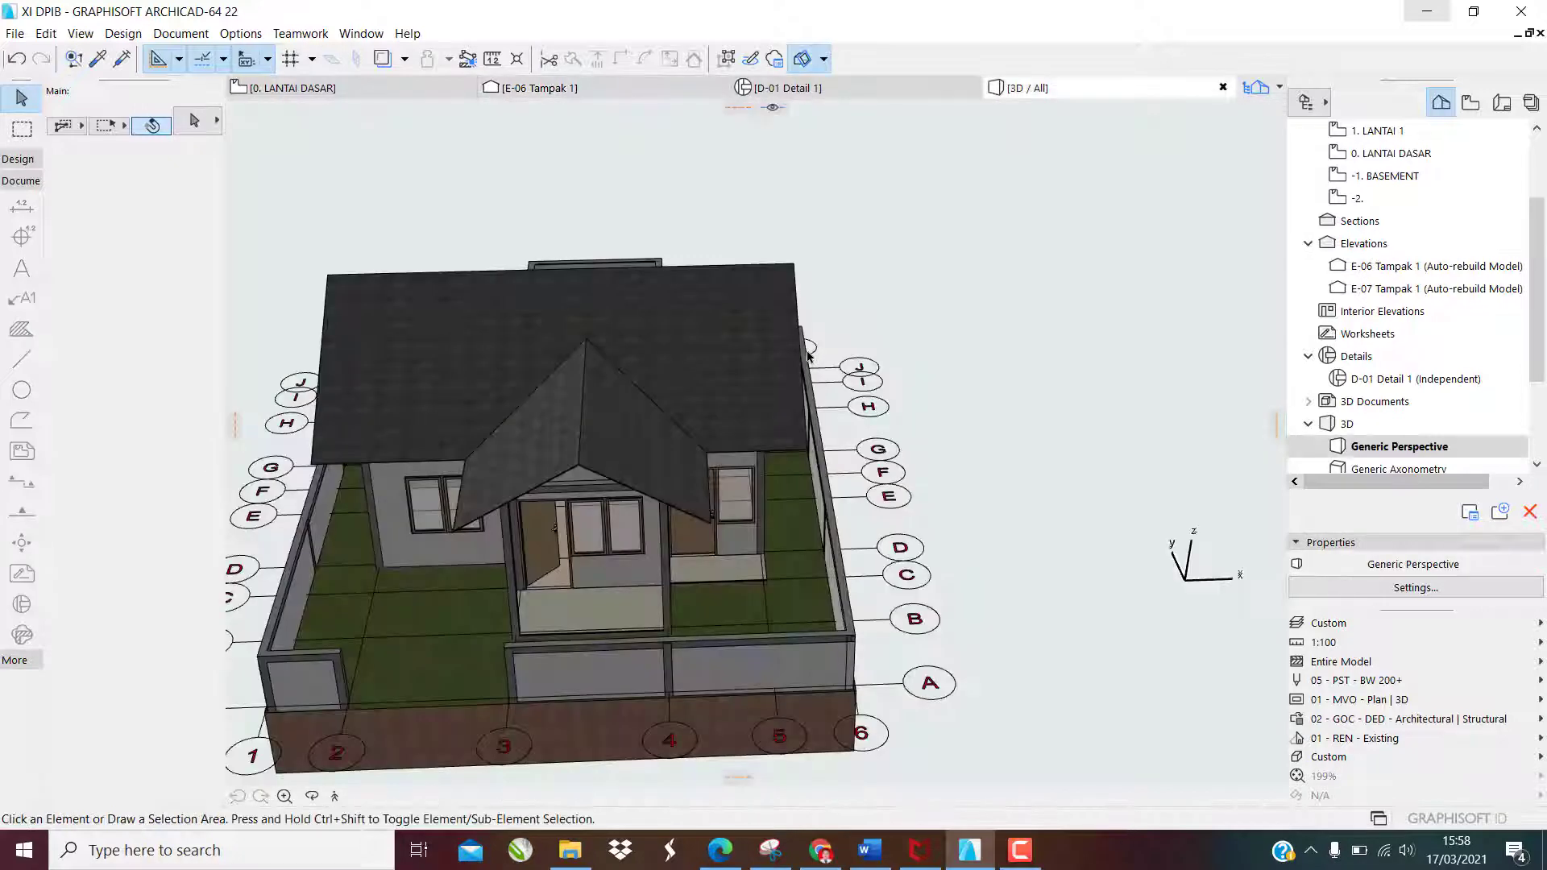
{"action": "middle_click_drag", "start_coordinate": [808, 355], "coordinate": [838, 368], "text": "shift"}
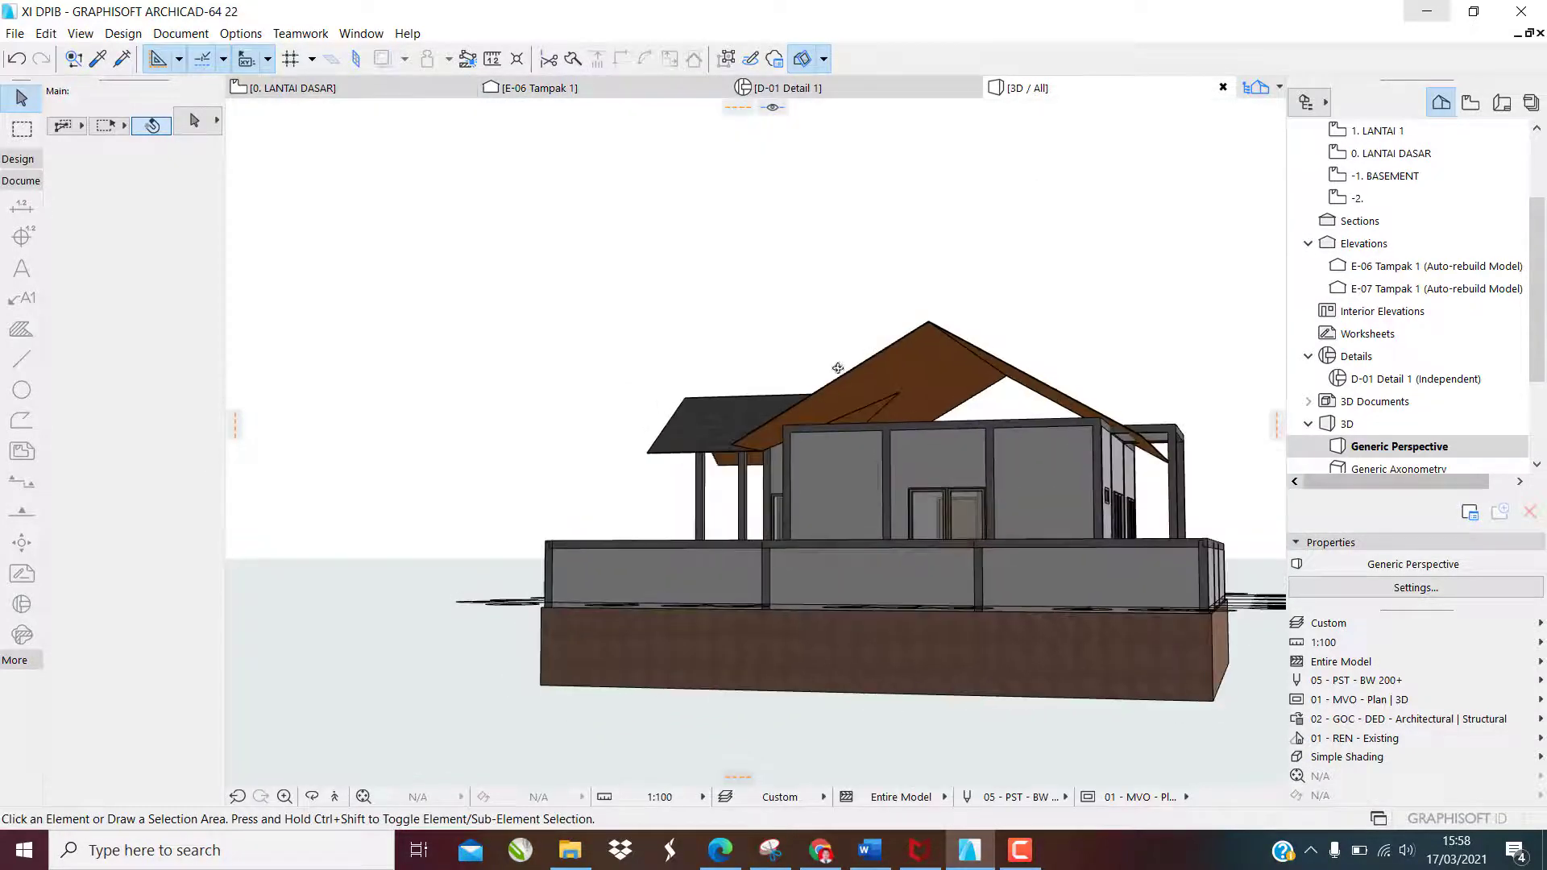
{"action": "middle_click_drag", "start_coordinate": [969, 414], "coordinate": [972, 419], "text": "shift"}
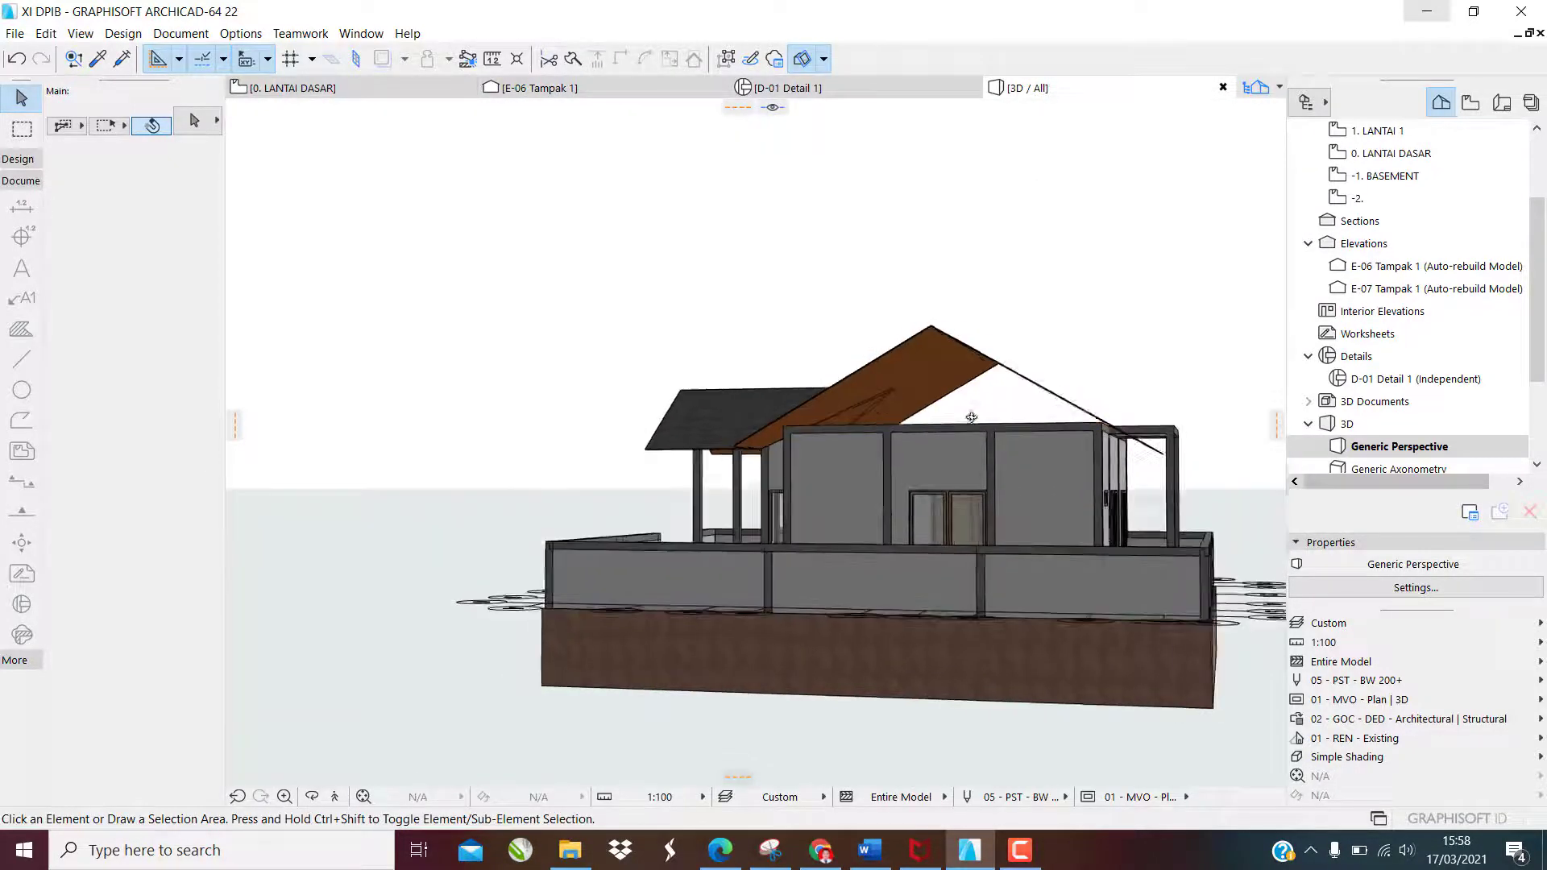
Return to the E-06 Tampak 1 elevation and examine where both roof slopes meet the beam and columns
{"action": "double_click", "coordinate": [1407, 269]}
{"action": "scroll", "coordinate": [558, 399], "scroll_direction": "up", "scroll_amount": 4}
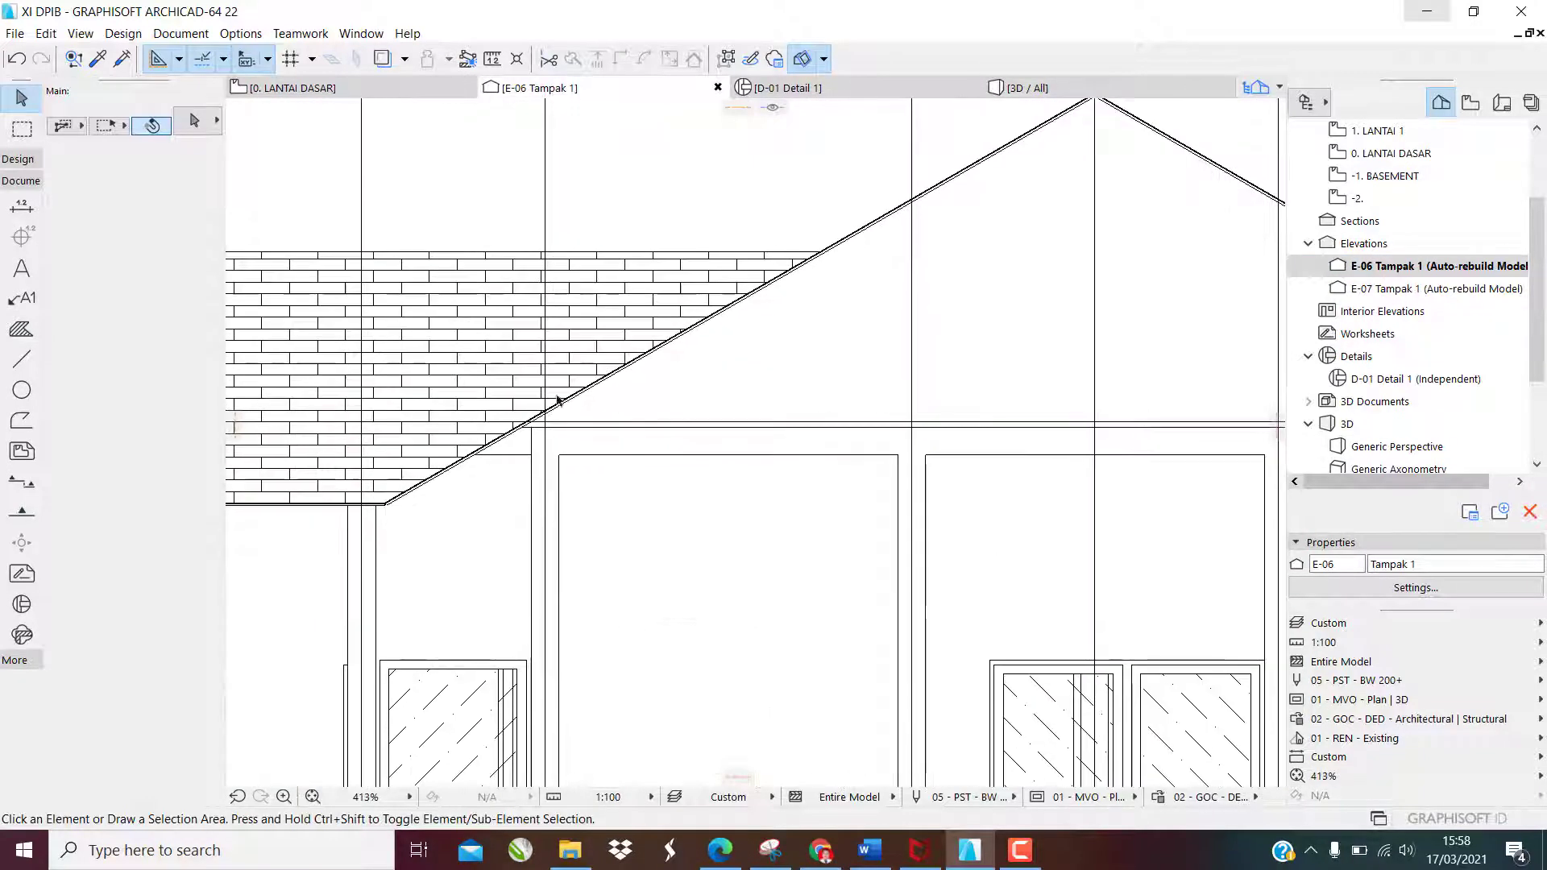
{"action": "scroll", "coordinate": [557, 399], "scroll_direction": "down", "scroll_amount": 4}
{"action": "scroll", "coordinate": [997, 384], "scroll_direction": "up", "scroll_amount": 5}
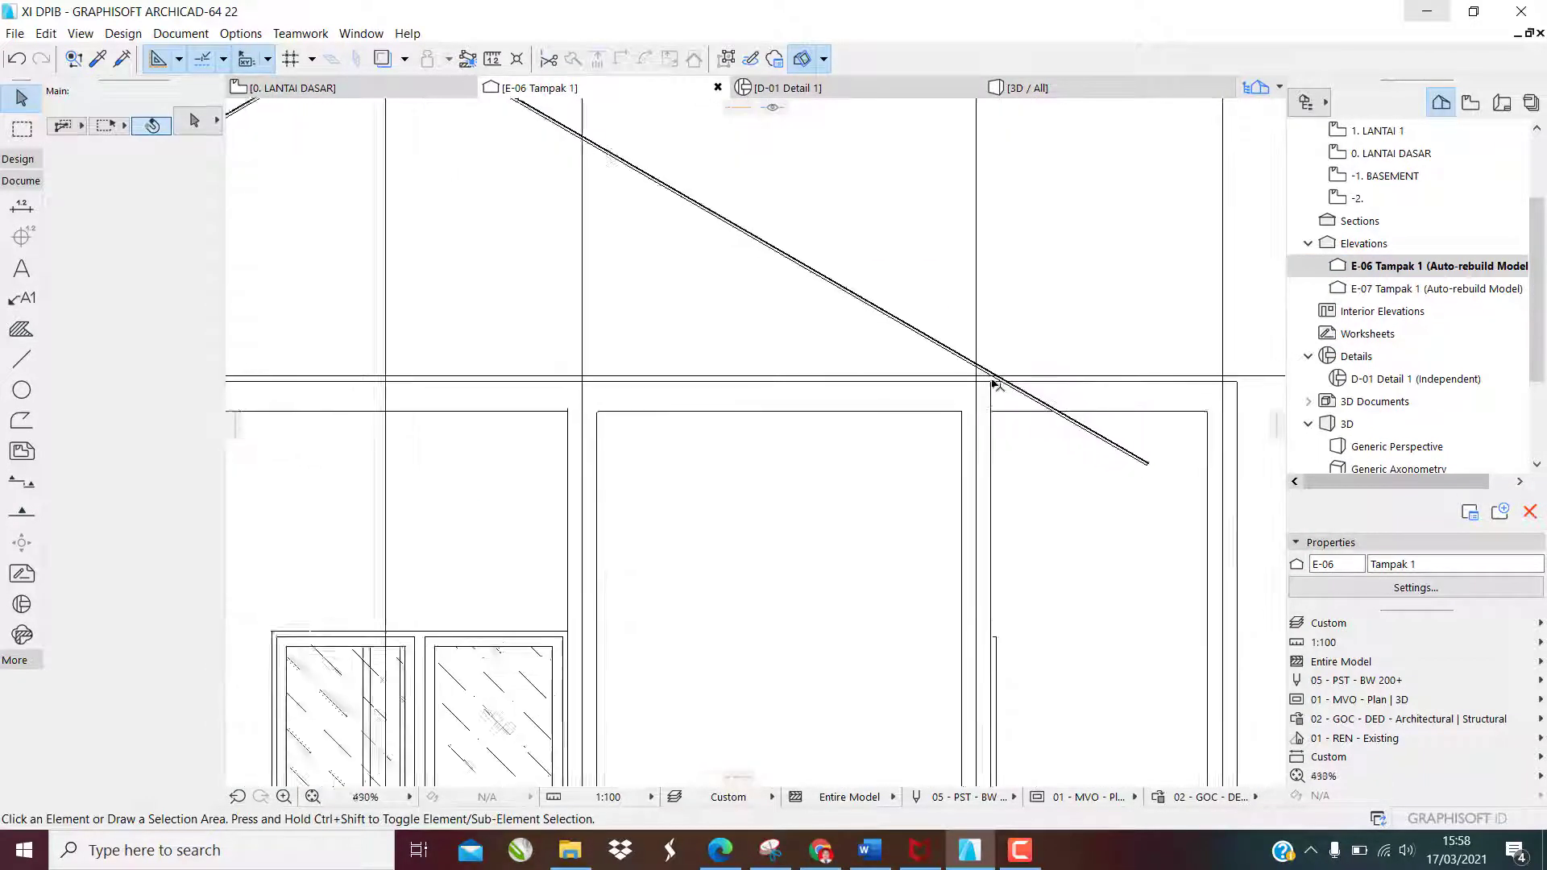
{"action": "scroll", "coordinate": [1018, 380], "scroll_direction": "down", "scroll_amount": 5}
{"action": "scroll", "coordinate": [748, 354], "scroll_direction": "up", "scroll_amount": 1}
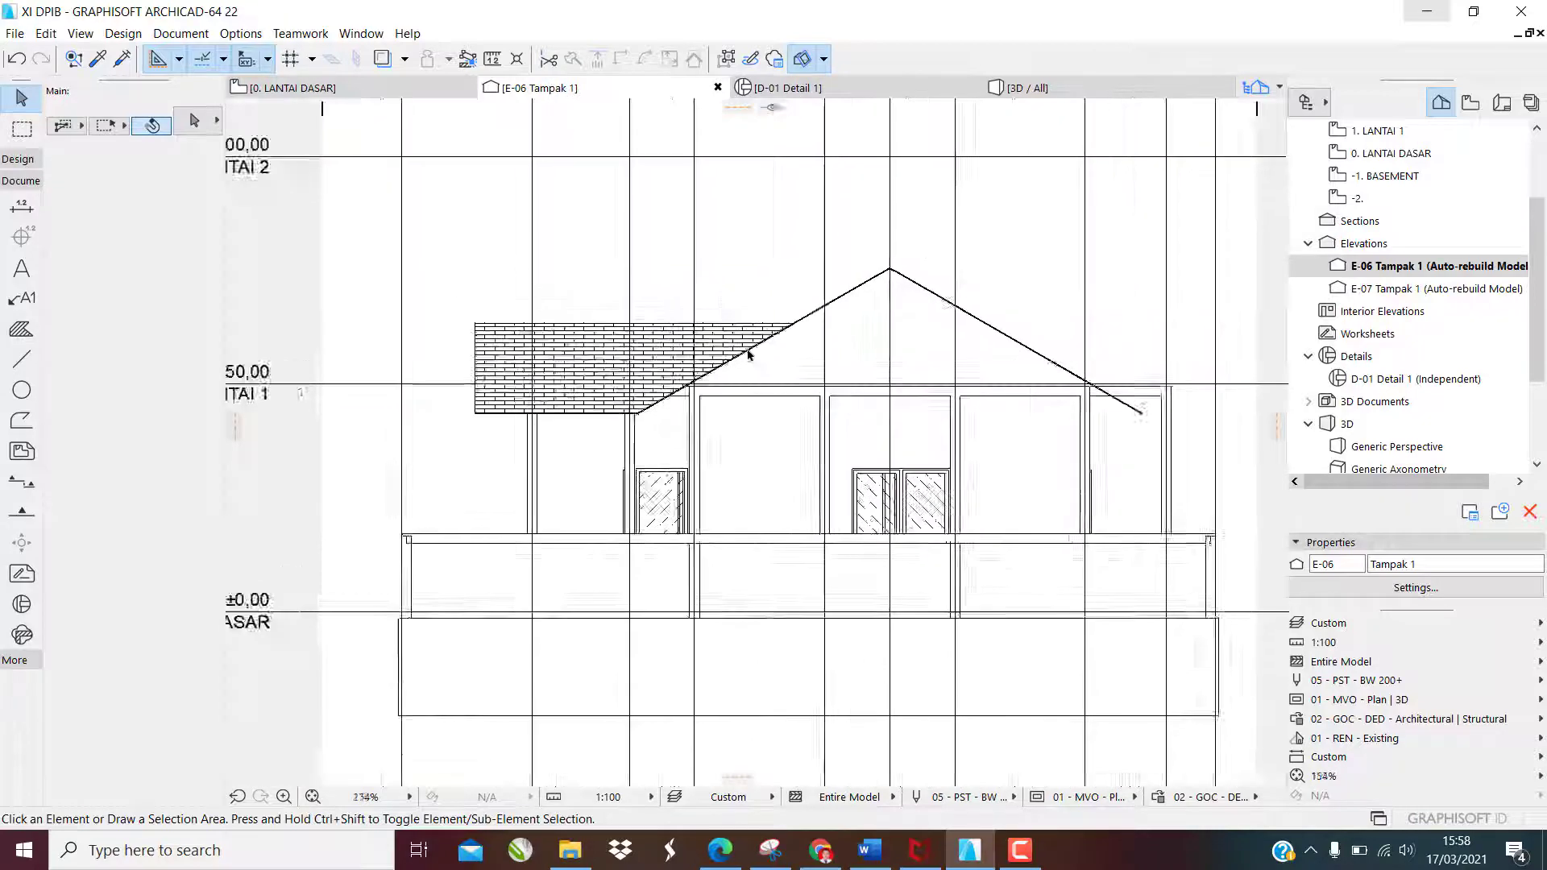
{"action": "scroll", "coordinate": [748, 354], "scroll_direction": "up", "scroll_amount": 3}
Move both roofs down from their pivot-line endpoint to the column's top corner at grid line H, giving a pivot height of -3,00
{"action": "left_click", "coordinate": [929, 367]}
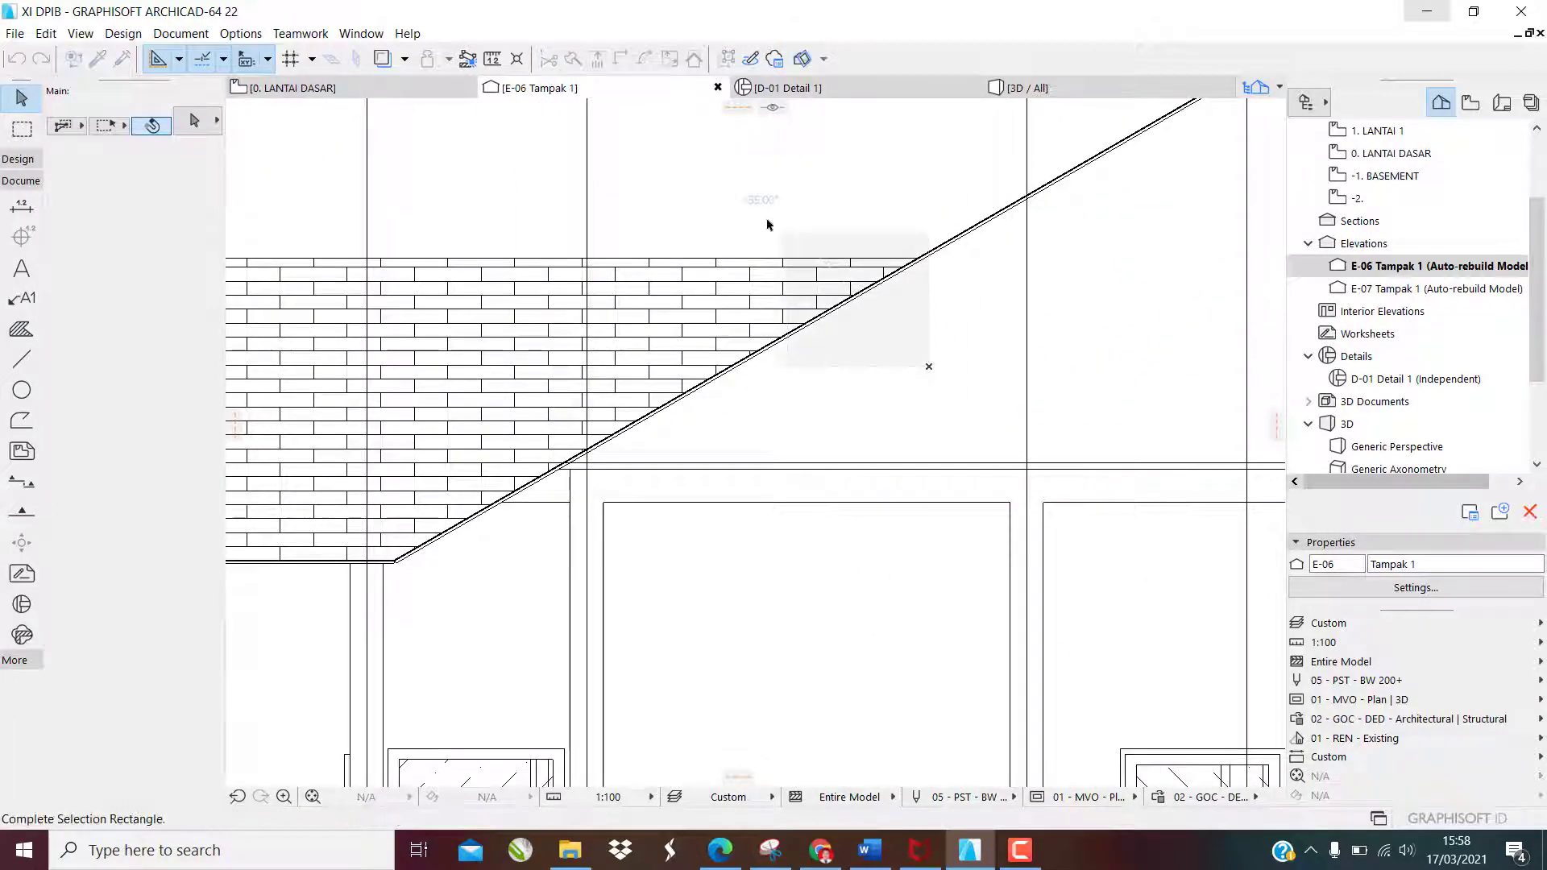
{"action": "left_click", "coordinate": [761, 214]}
{"action": "scroll", "coordinate": [613, 403], "scroll_direction": "down", "scroll_amount": 4}
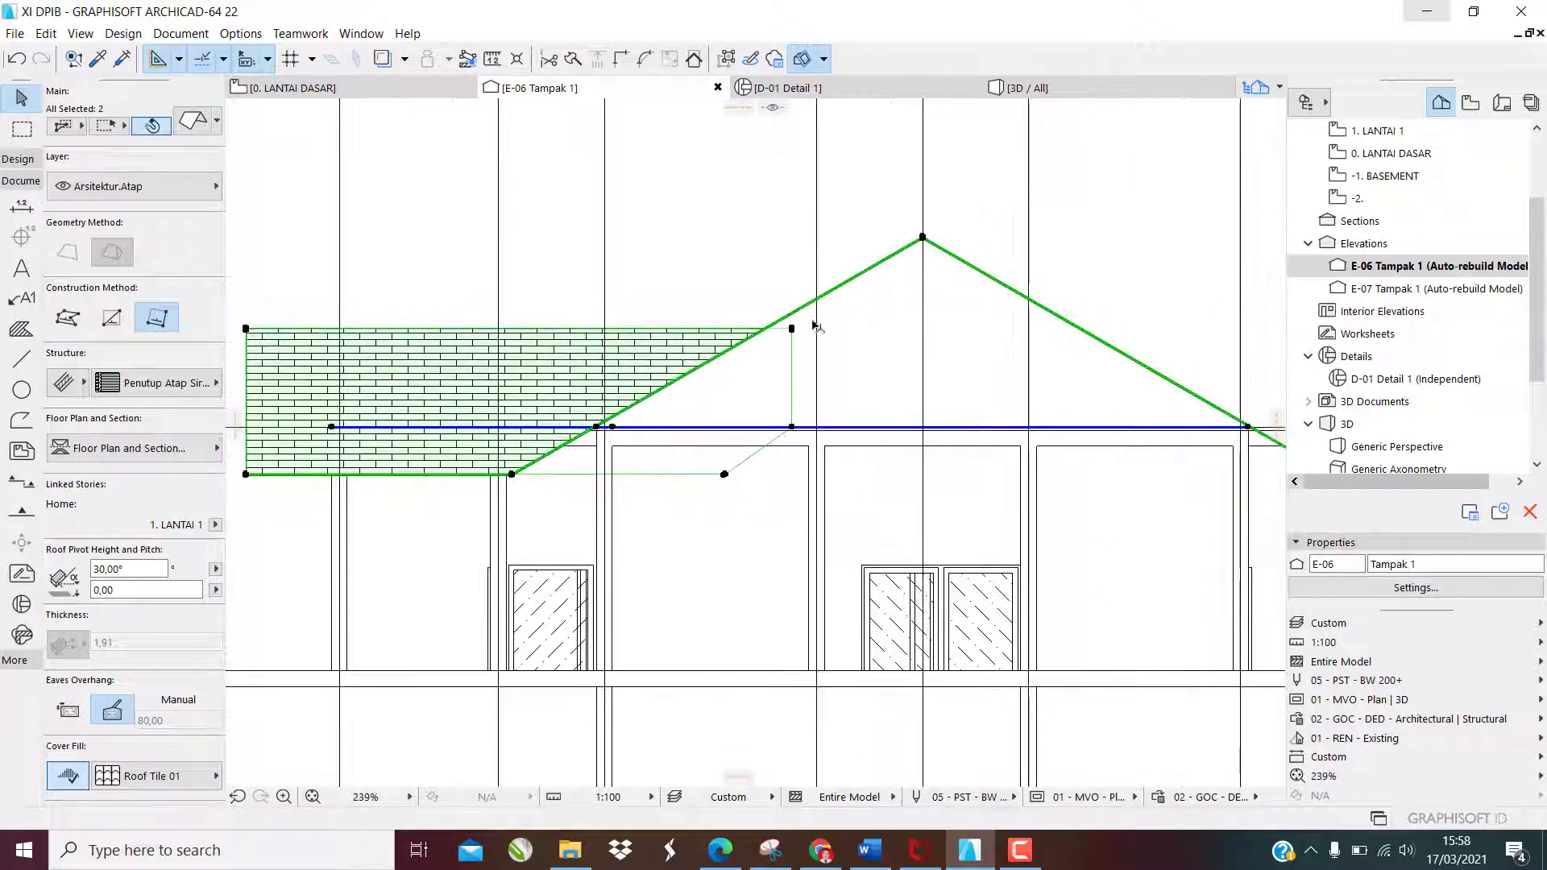
{"action": "scroll", "coordinate": [816, 326], "scroll_direction": "down", "scroll_amount": 4}
{"action": "scroll", "coordinate": [761, 322], "scroll_direction": "up", "scroll_amount": 7}
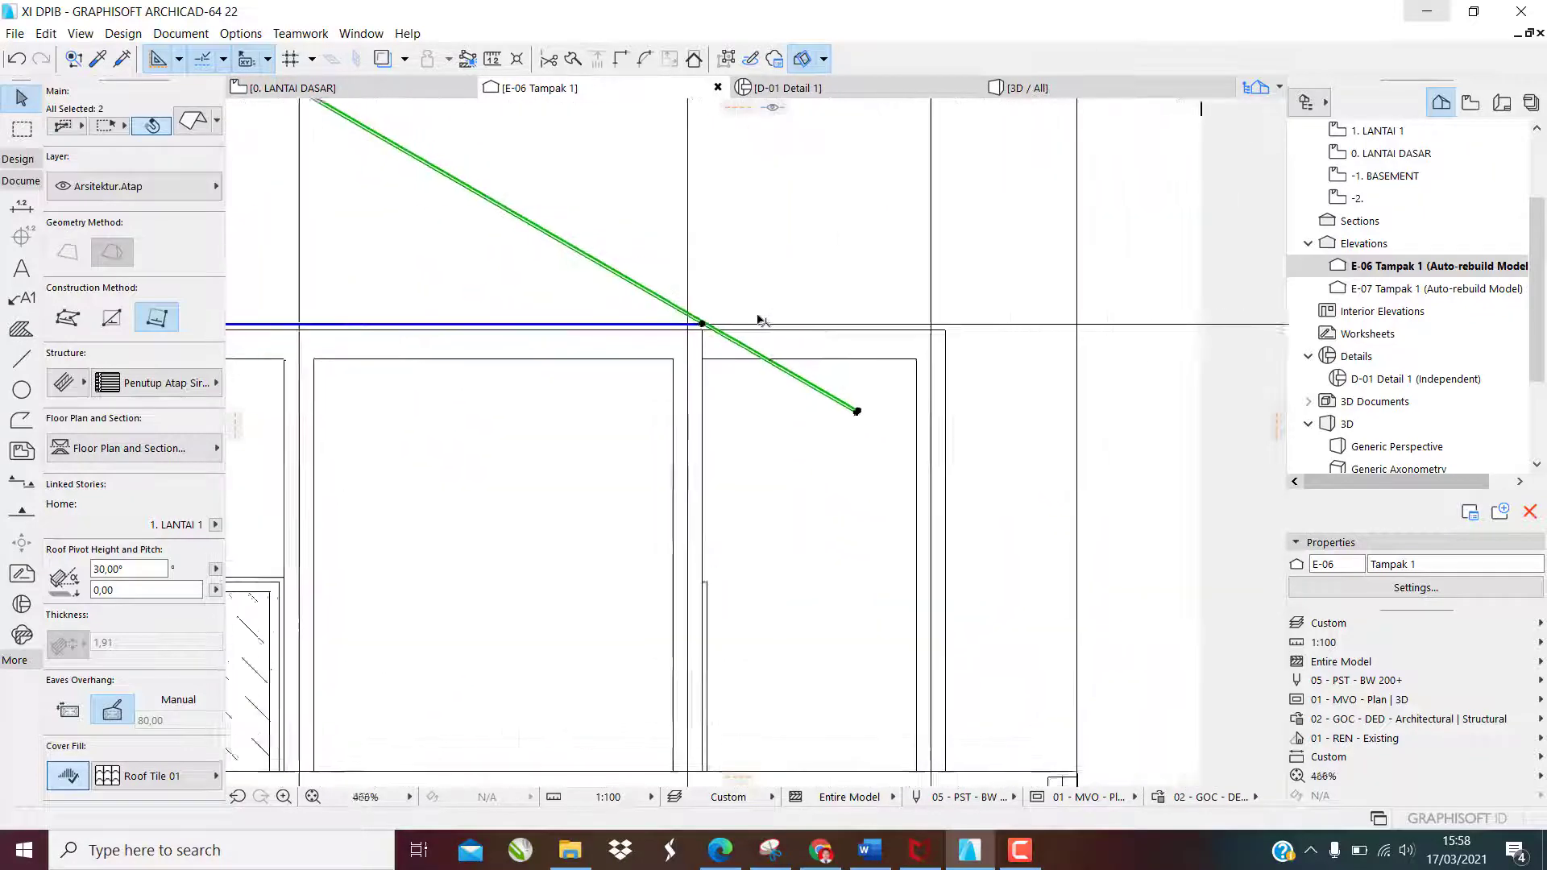
{"action": "scroll", "coordinate": [762, 320], "scroll_direction": "up", "scroll_amount": 7}
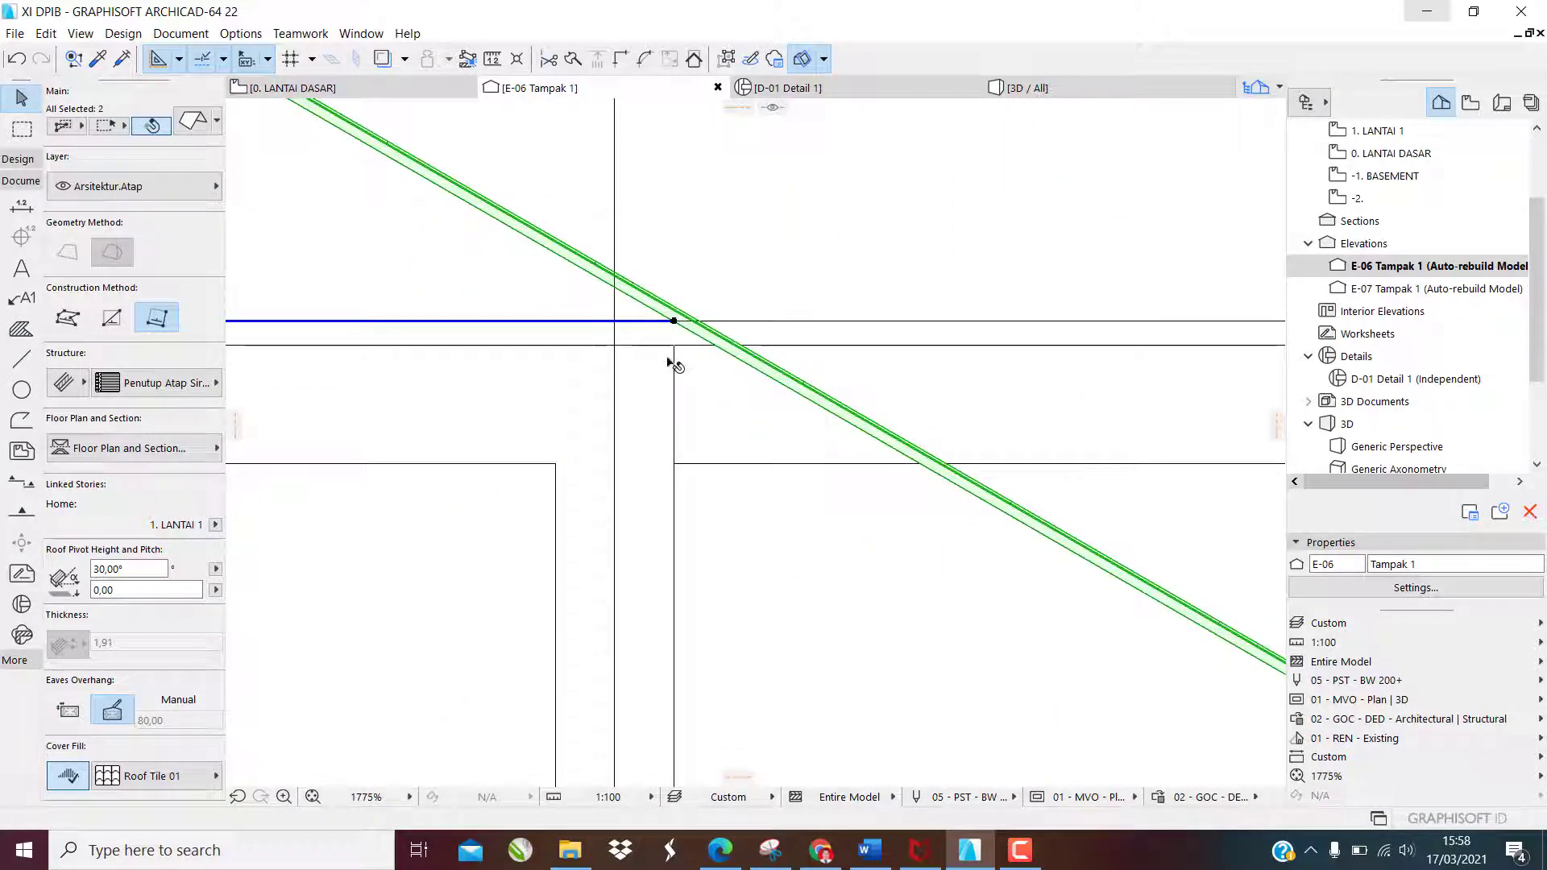
{"action": "key", "text": "ctrl+d"}
{"action": "left_click", "coordinate": [674, 322]}
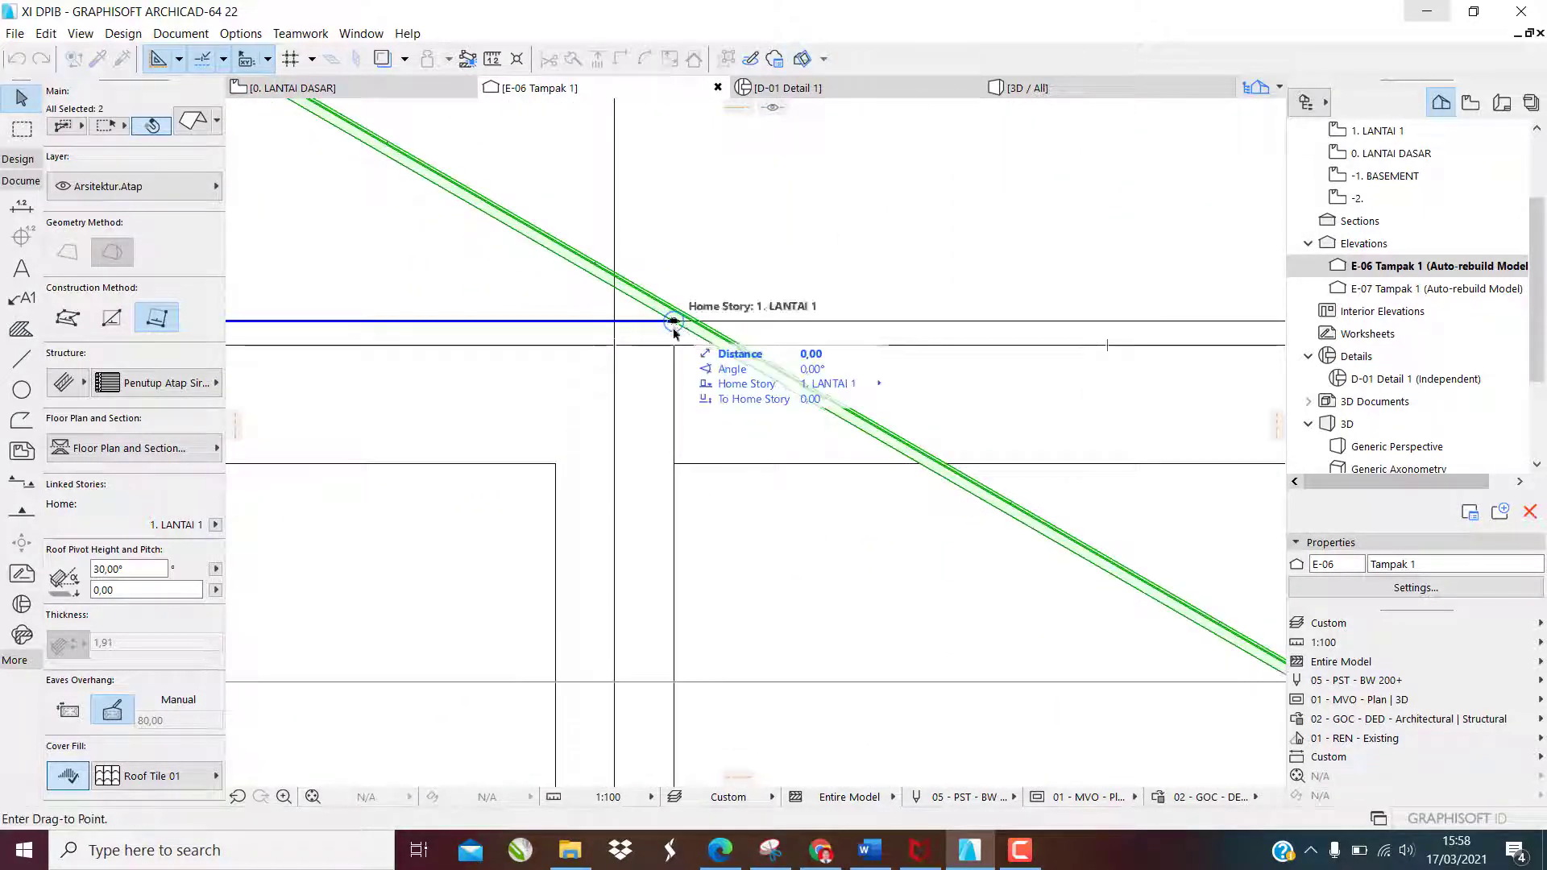
{"action": "left_click", "coordinate": [675, 346]}
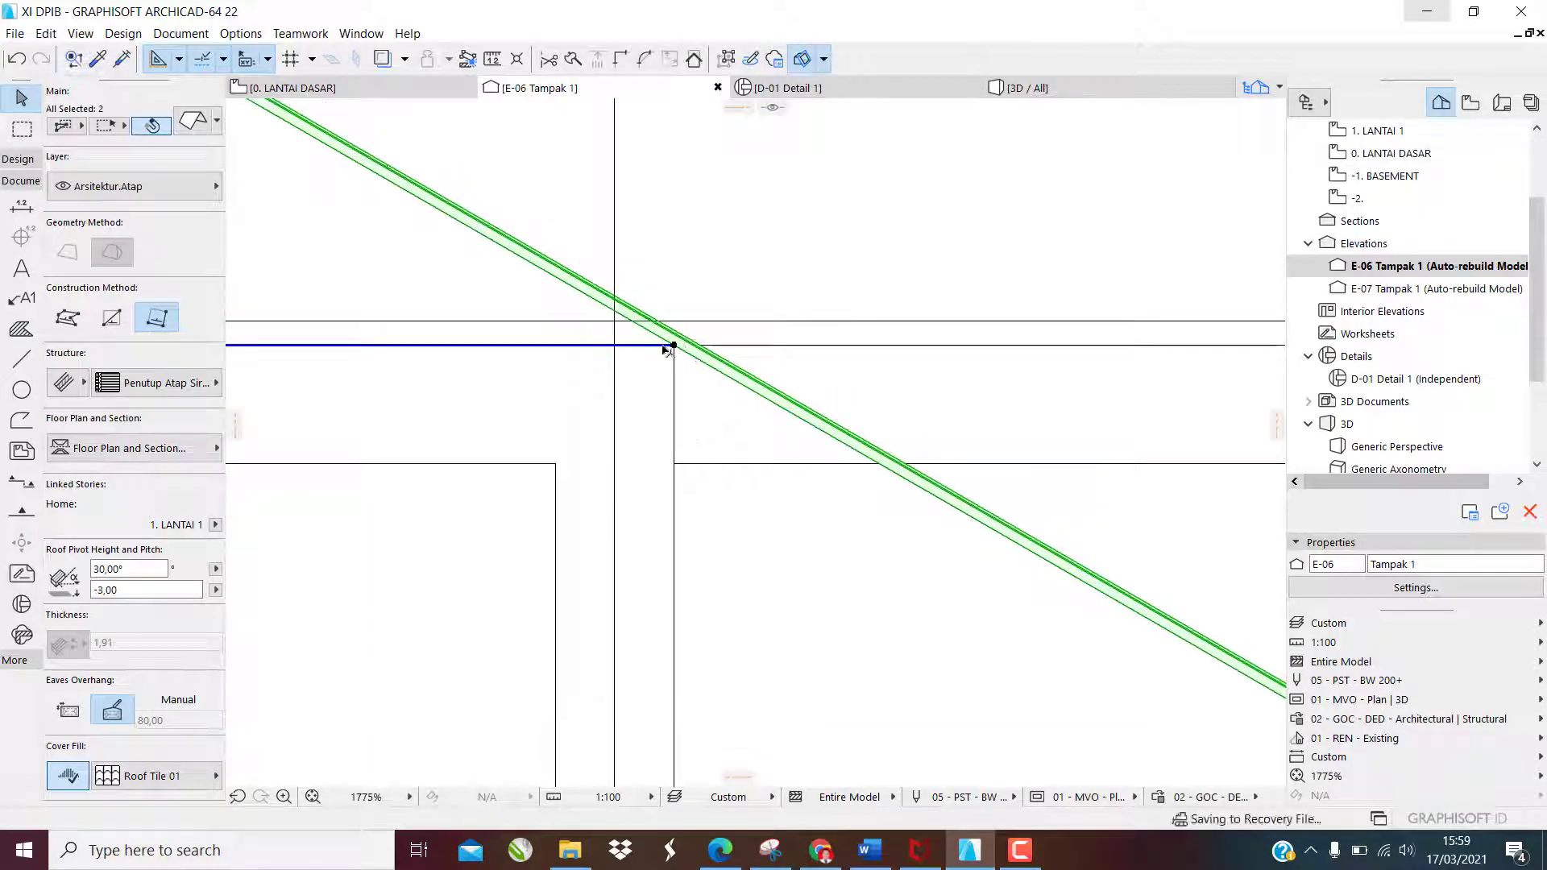
{"action": "left_click", "coordinate": [562, 394]}
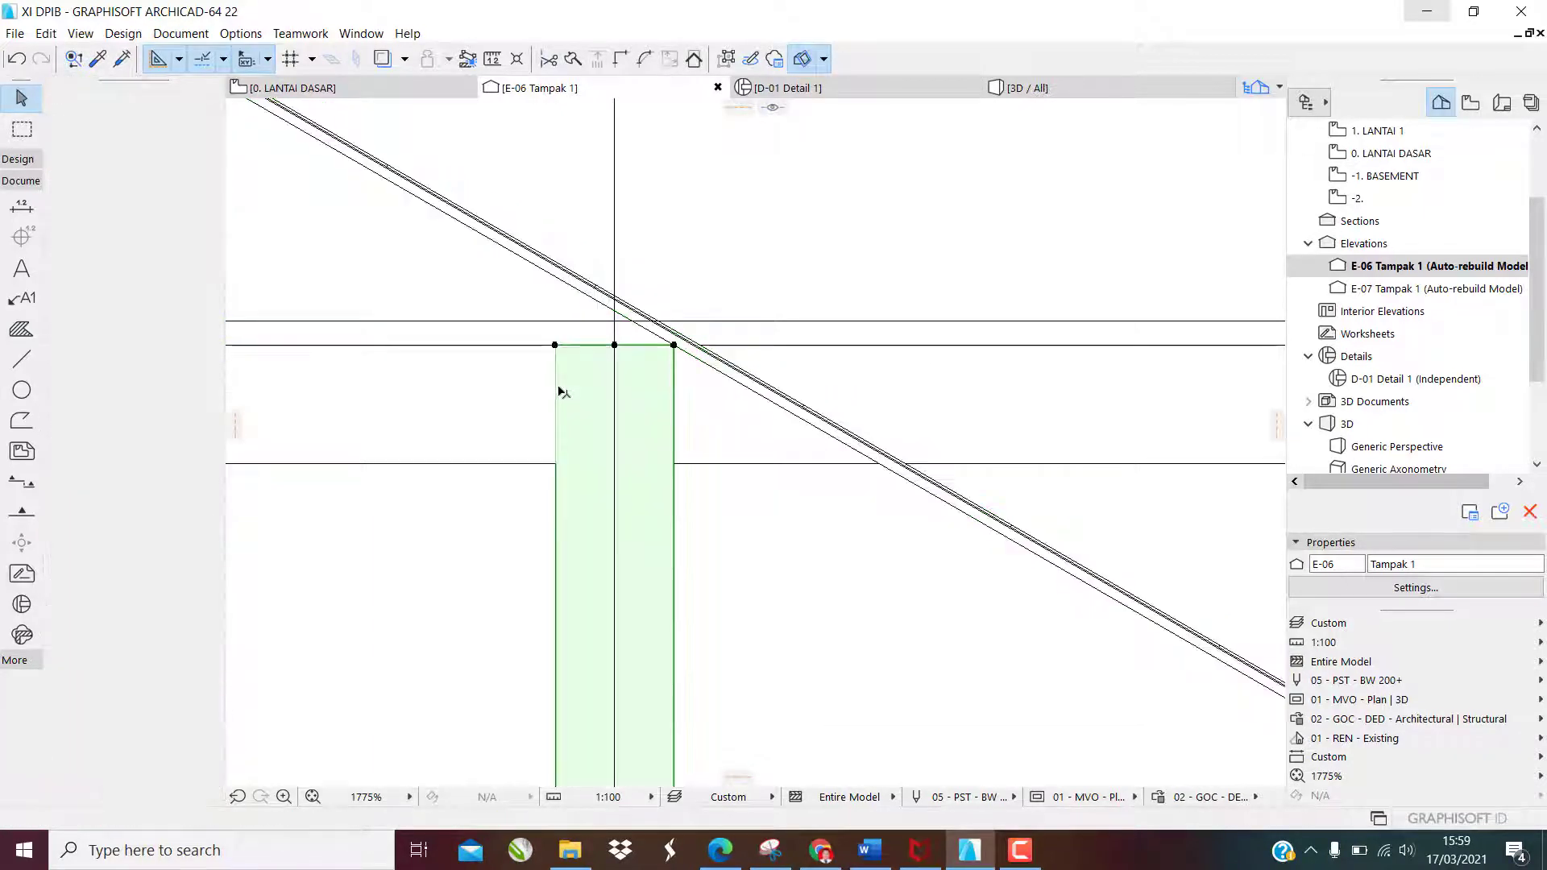
{"action": "left_click", "coordinate": [714, 327]}
{"action": "scroll", "coordinate": [714, 326], "scroll_direction": "down", "scroll_amount": 10}
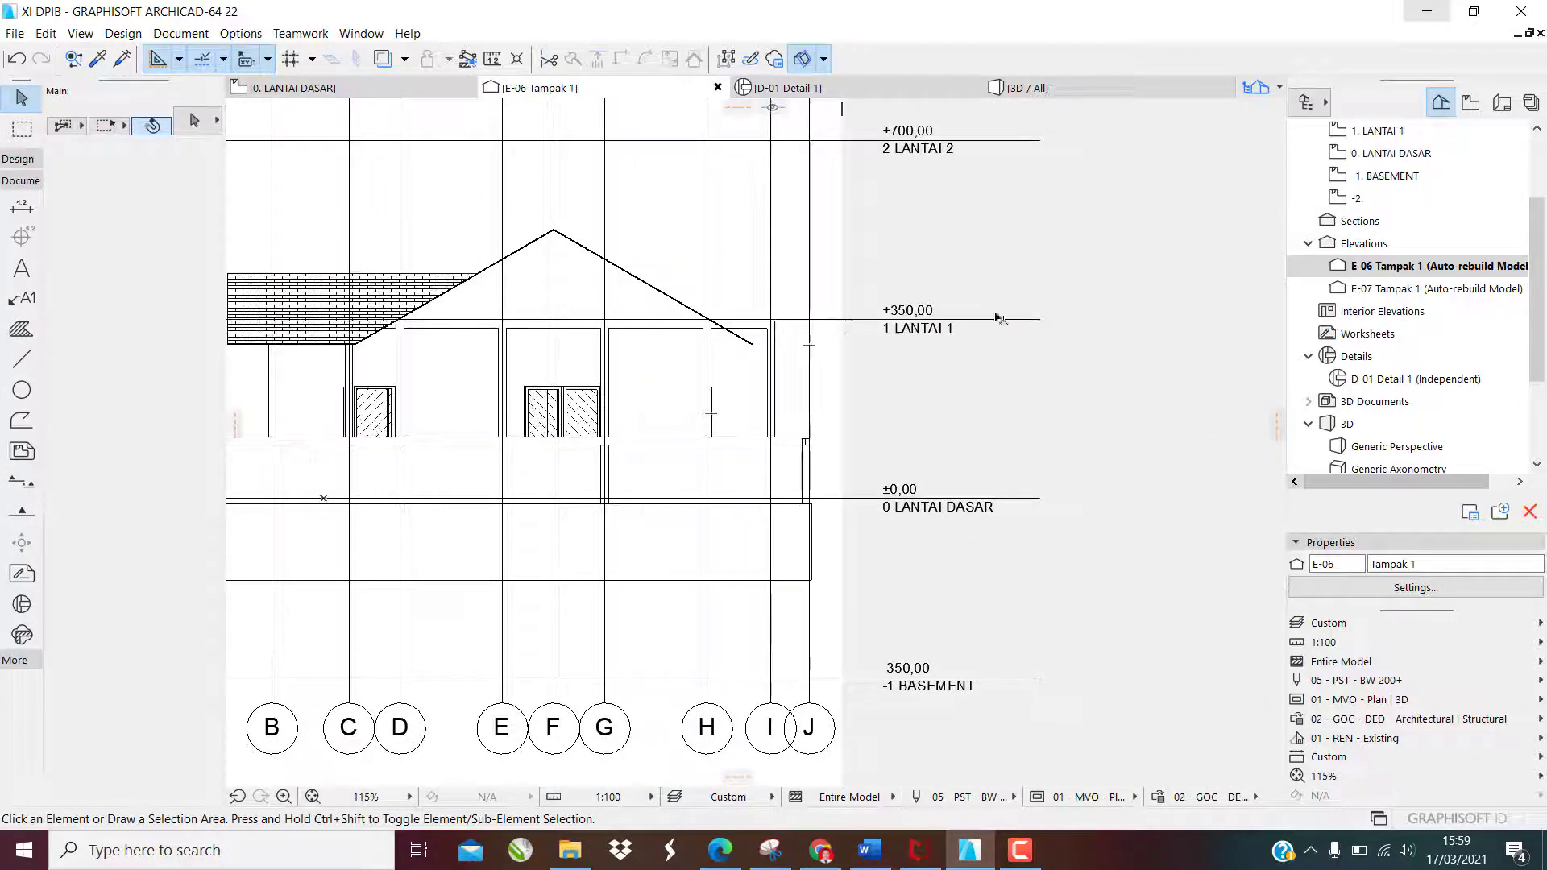
Draw a horizontal polyline 615 long along the beam top between the outer top corners of the columns at grid lines D and H
{"action": "scroll", "coordinate": [681, 334], "scroll_direction": "up", "scroll_amount": 3}
{"action": "scroll", "coordinate": [854, 335], "scroll_direction": "down", "scroll_amount": 2}
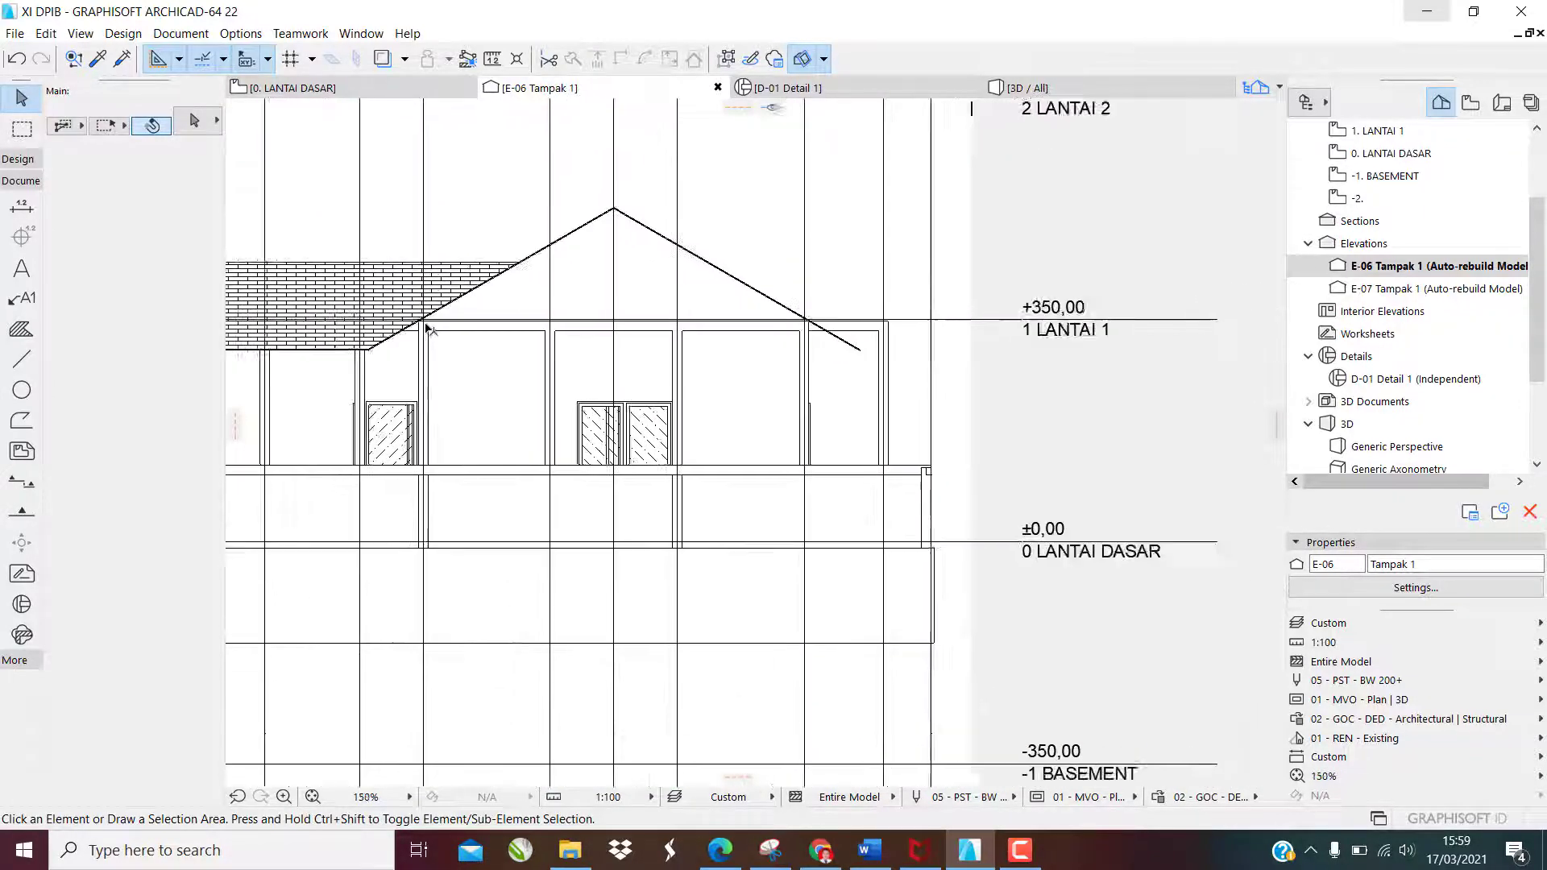
{"action": "scroll", "coordinate": [427, 329], "scroll_direction": "up", "scroll_amount": 3}
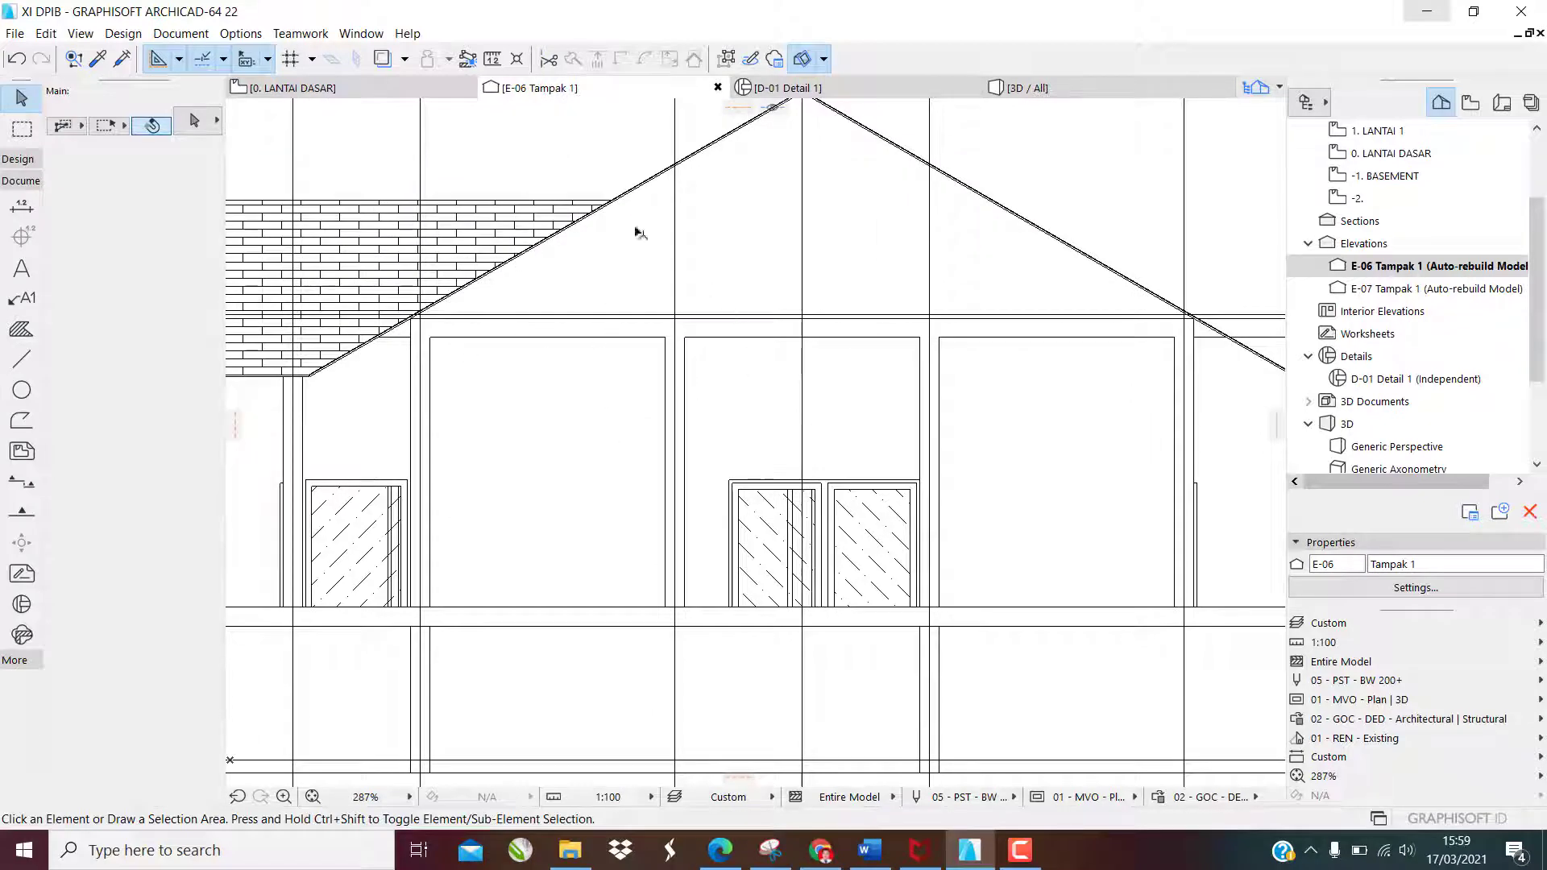
{"action": "scroll", "coordinate": [887, 306], "scroll_direction": "down", "scroll_amount": 3}
{"action": "scroll", "coordinate": [891, 293], "scroll_direction": "up", "scroll_amount": 2}
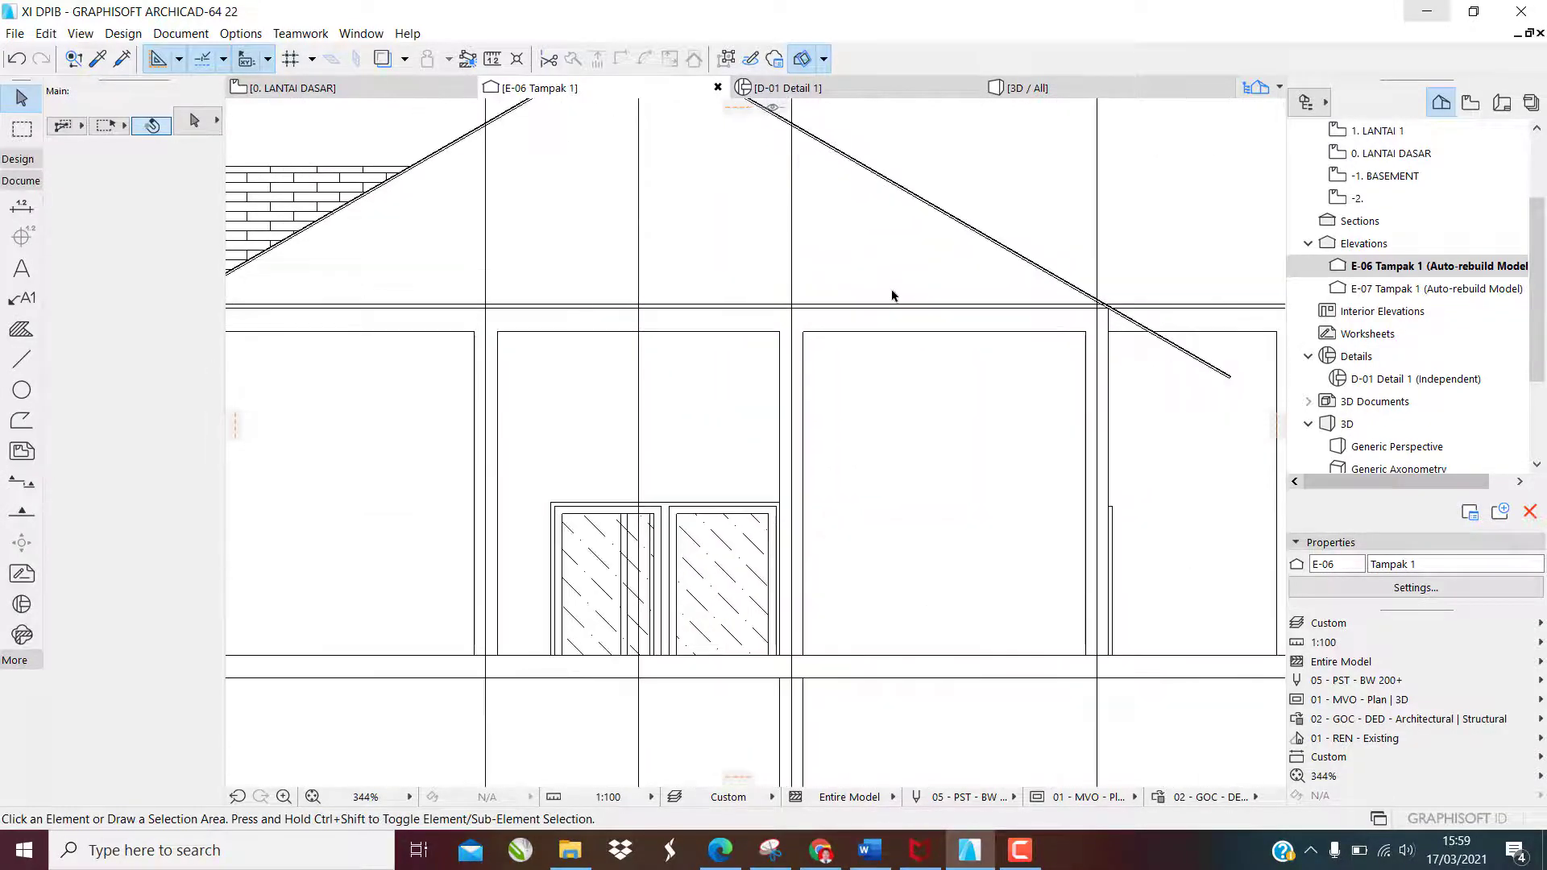
{"action": "scroll", "coordinate": [328, 311], "scroll_direction": "down", "scroll_amount": 2}
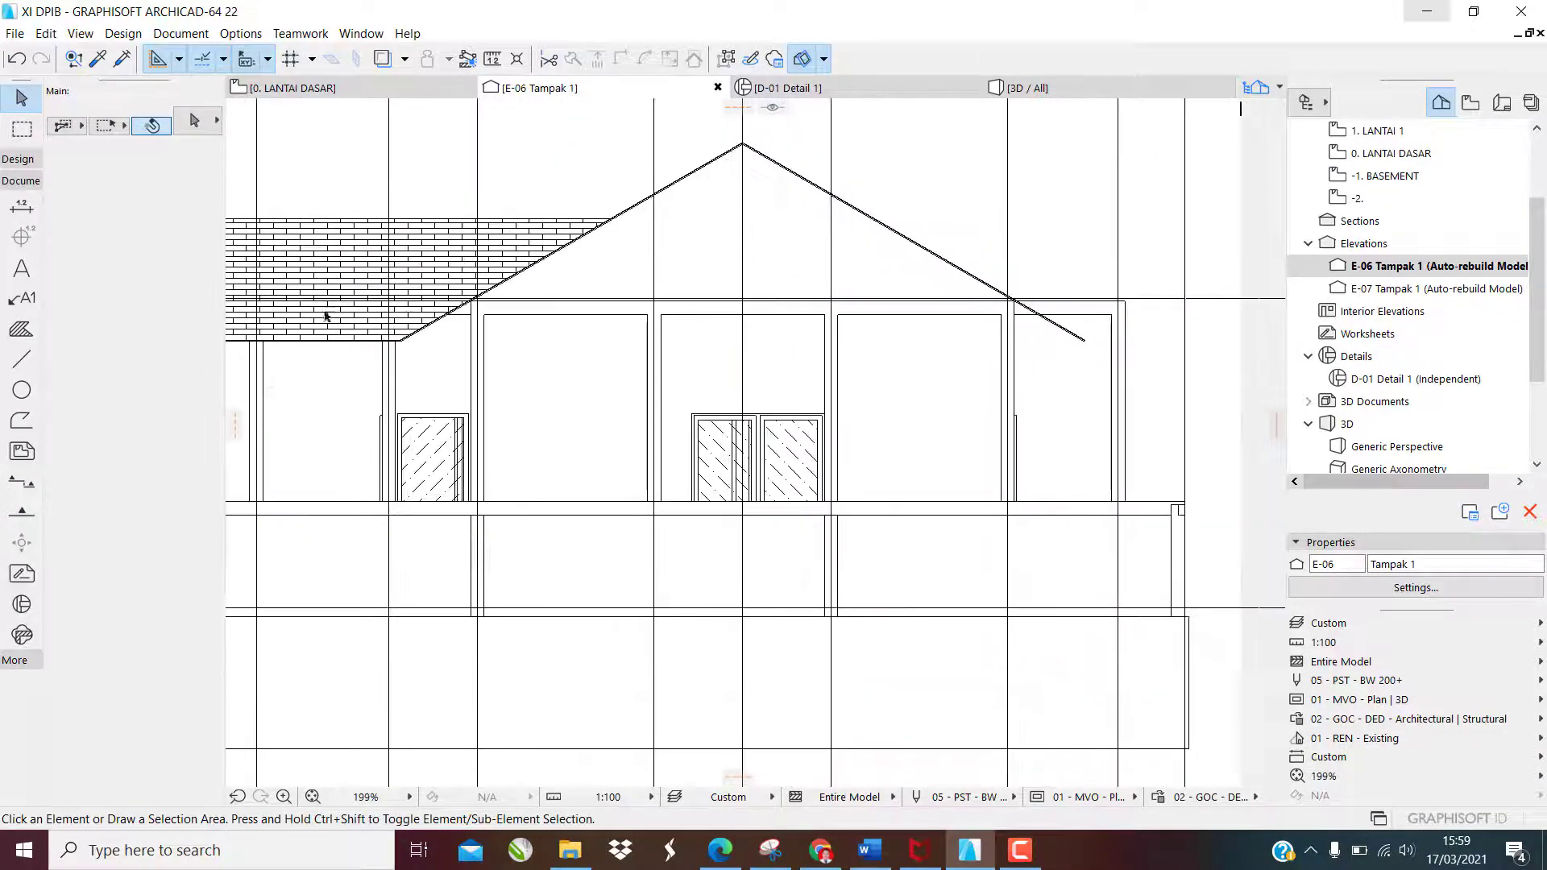
{"action": "left_click", "coordinate": [19, 361]}
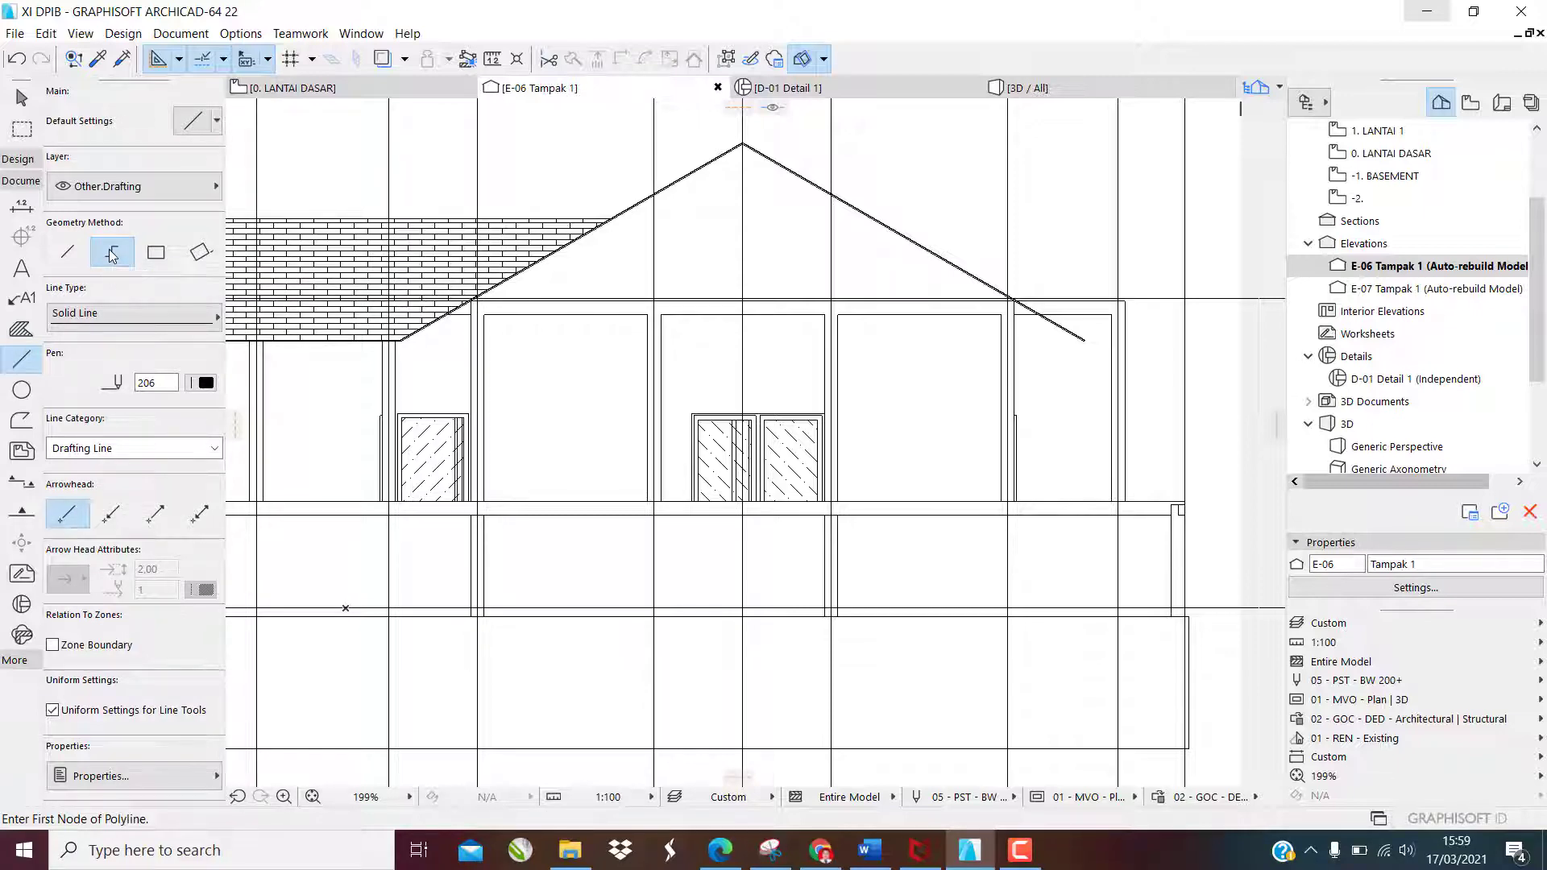
{"action": "scroll", "coordinate": [401, 340], "scroll_direction": "up", "scroll_amount": 10}
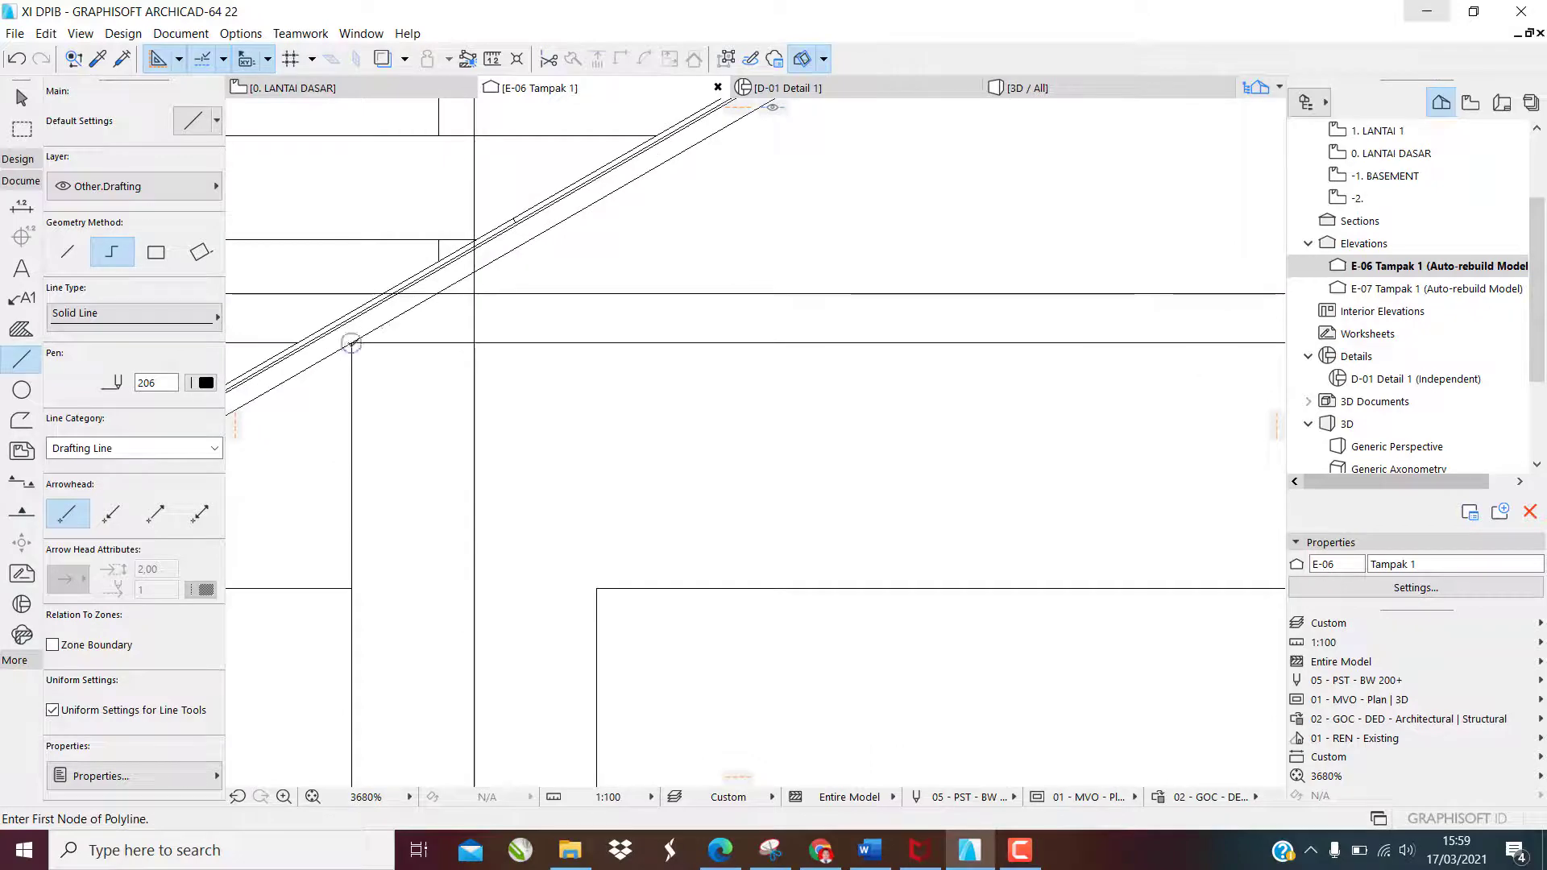
{"action": "left_click", "coordinate": [351, 344]}
{"action": "scroll", "coordinate": [283, 414], "scroll_direction": "down", "scroll_amount": 8}
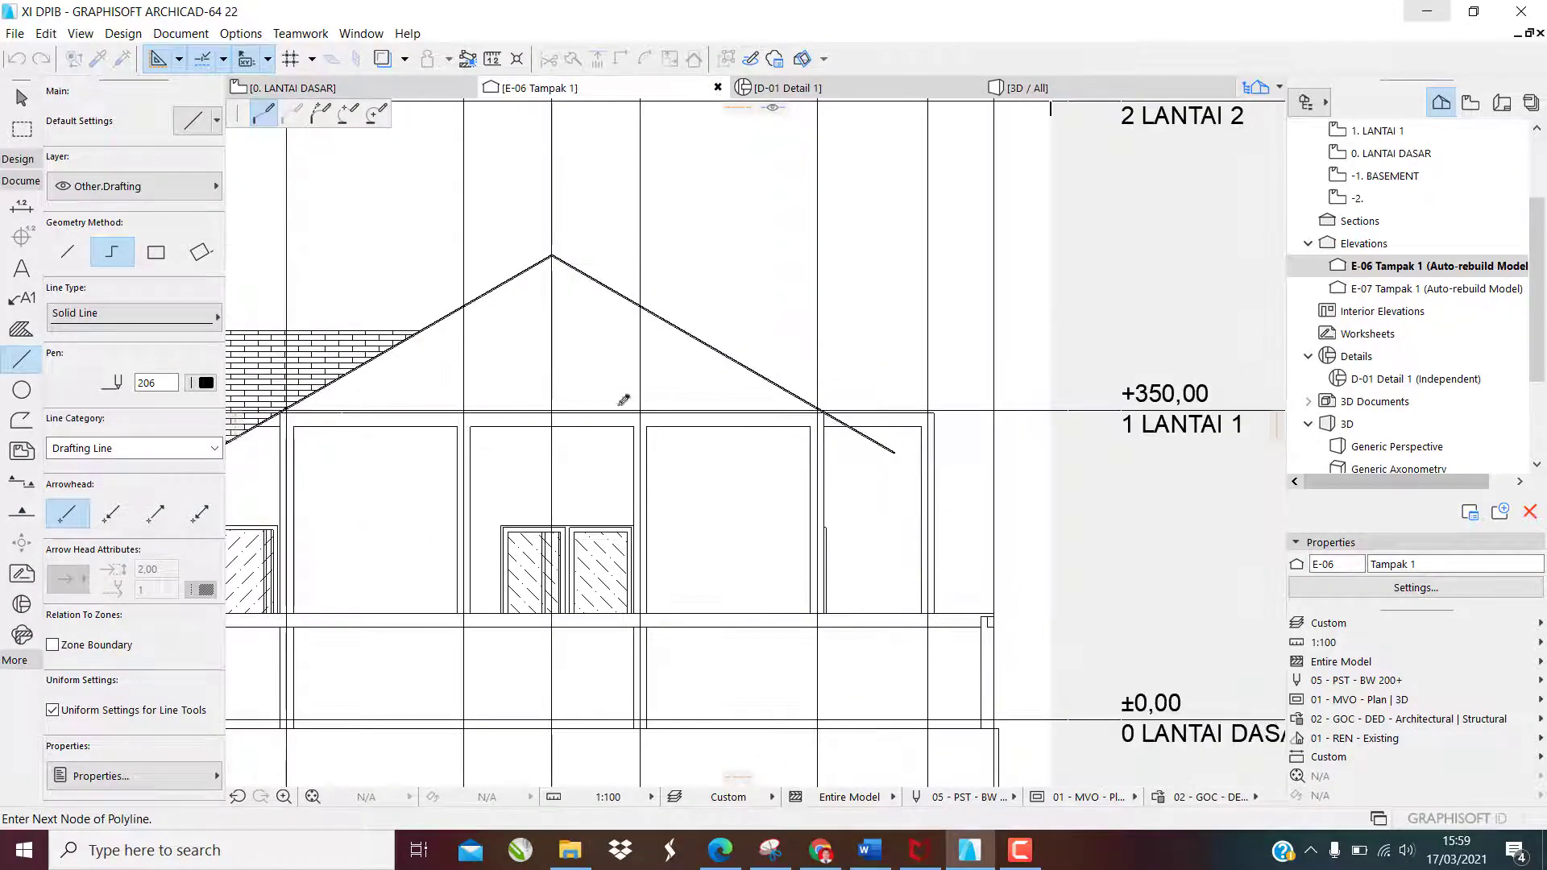
{"action": "scroll", "coordinate": [822, 408], "scroll_direction": "up", "scroll_amount": 5}
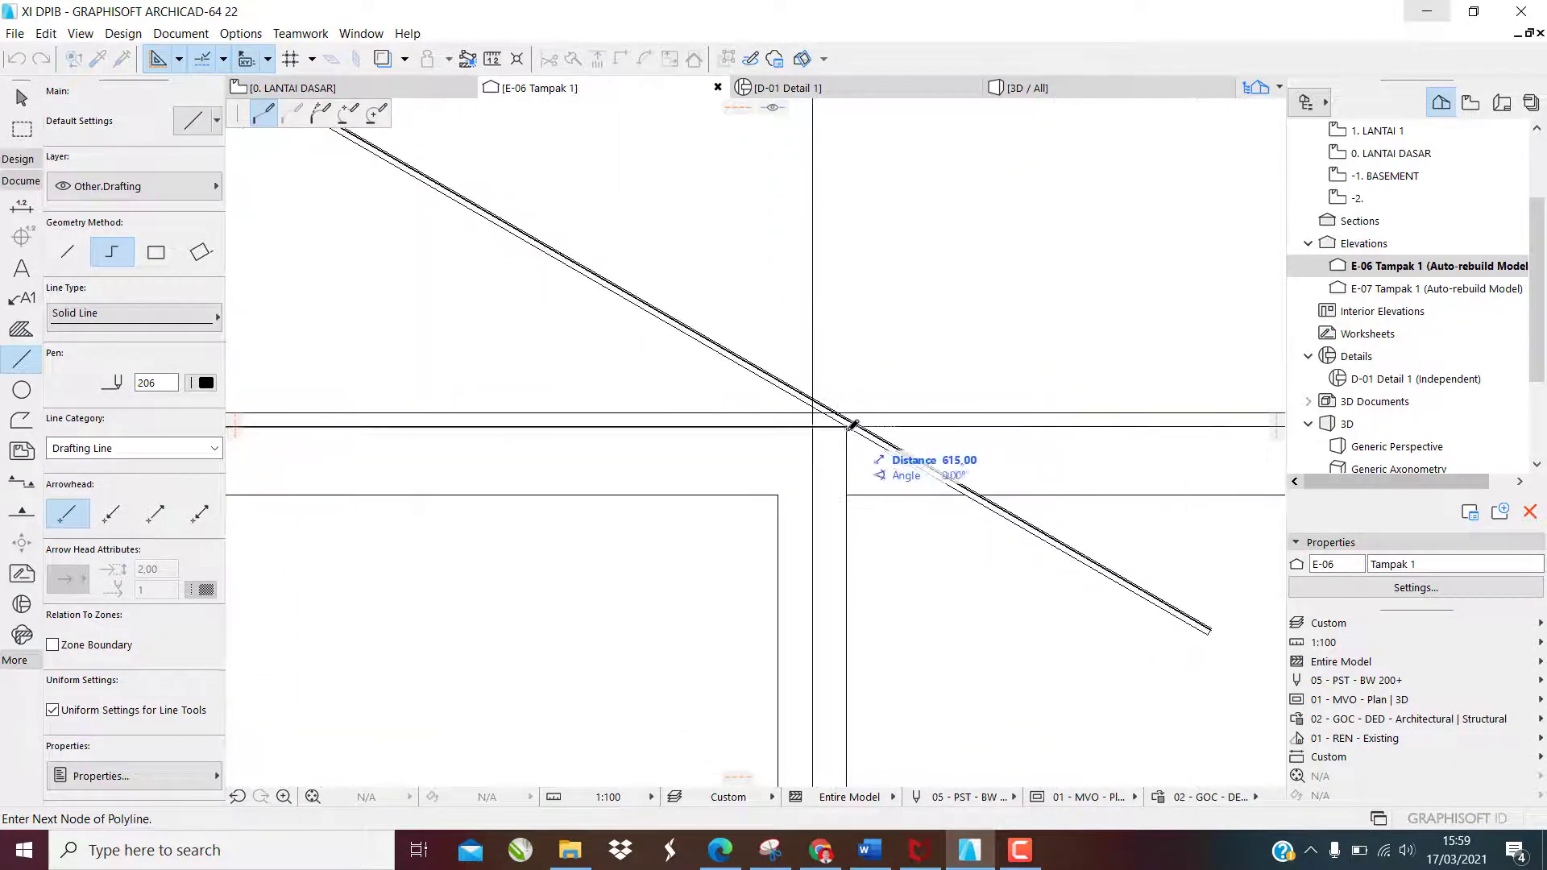
{"action": "double_click", "coordinate": [853, 425]}
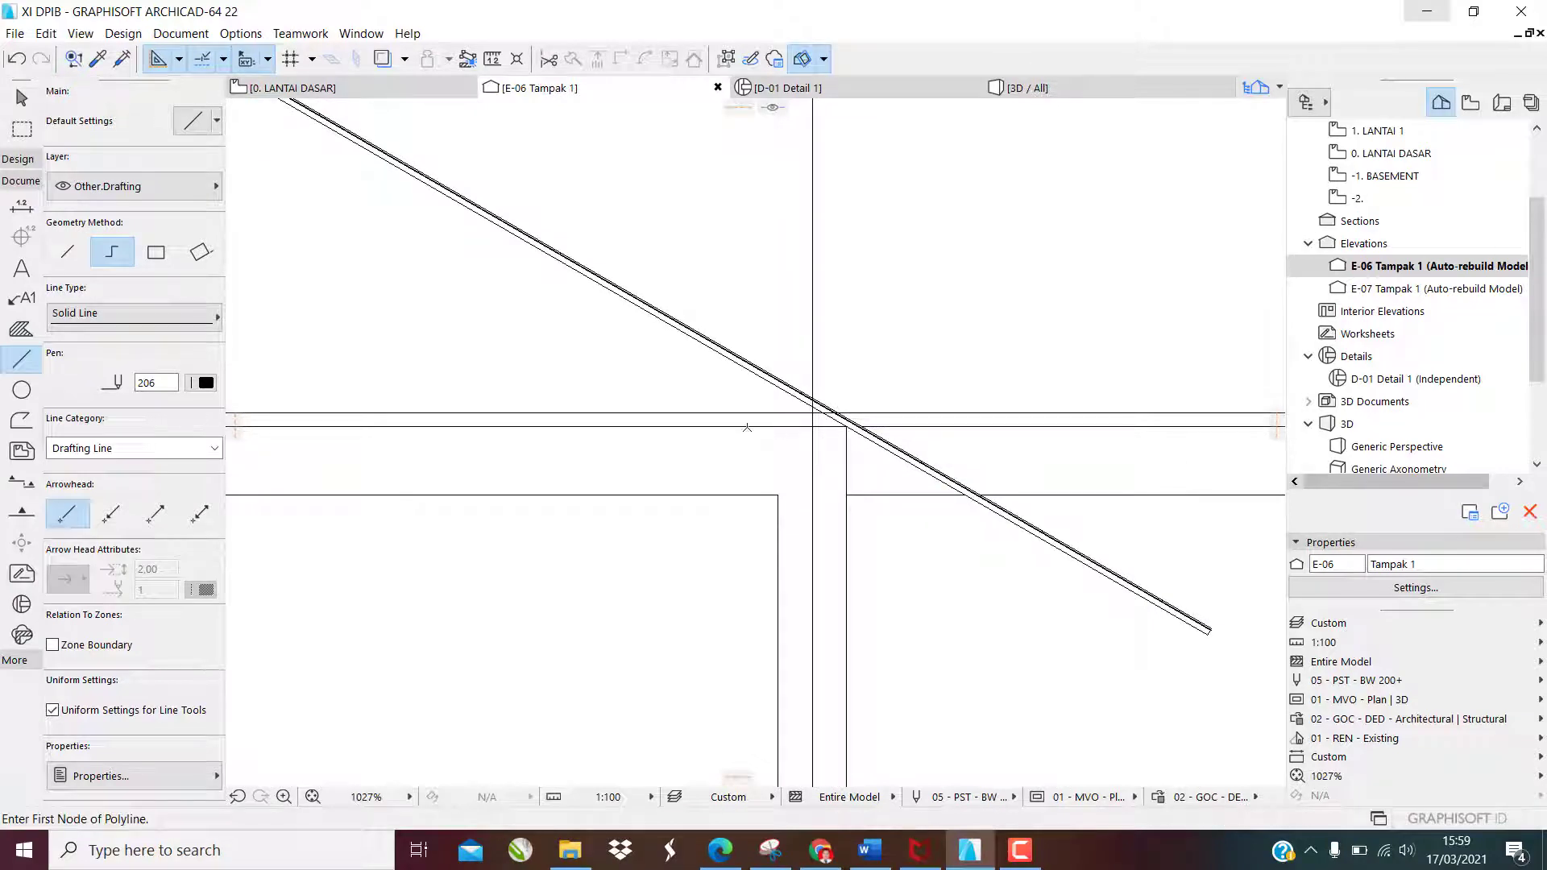
{"action": "key", "text": "Escape"}
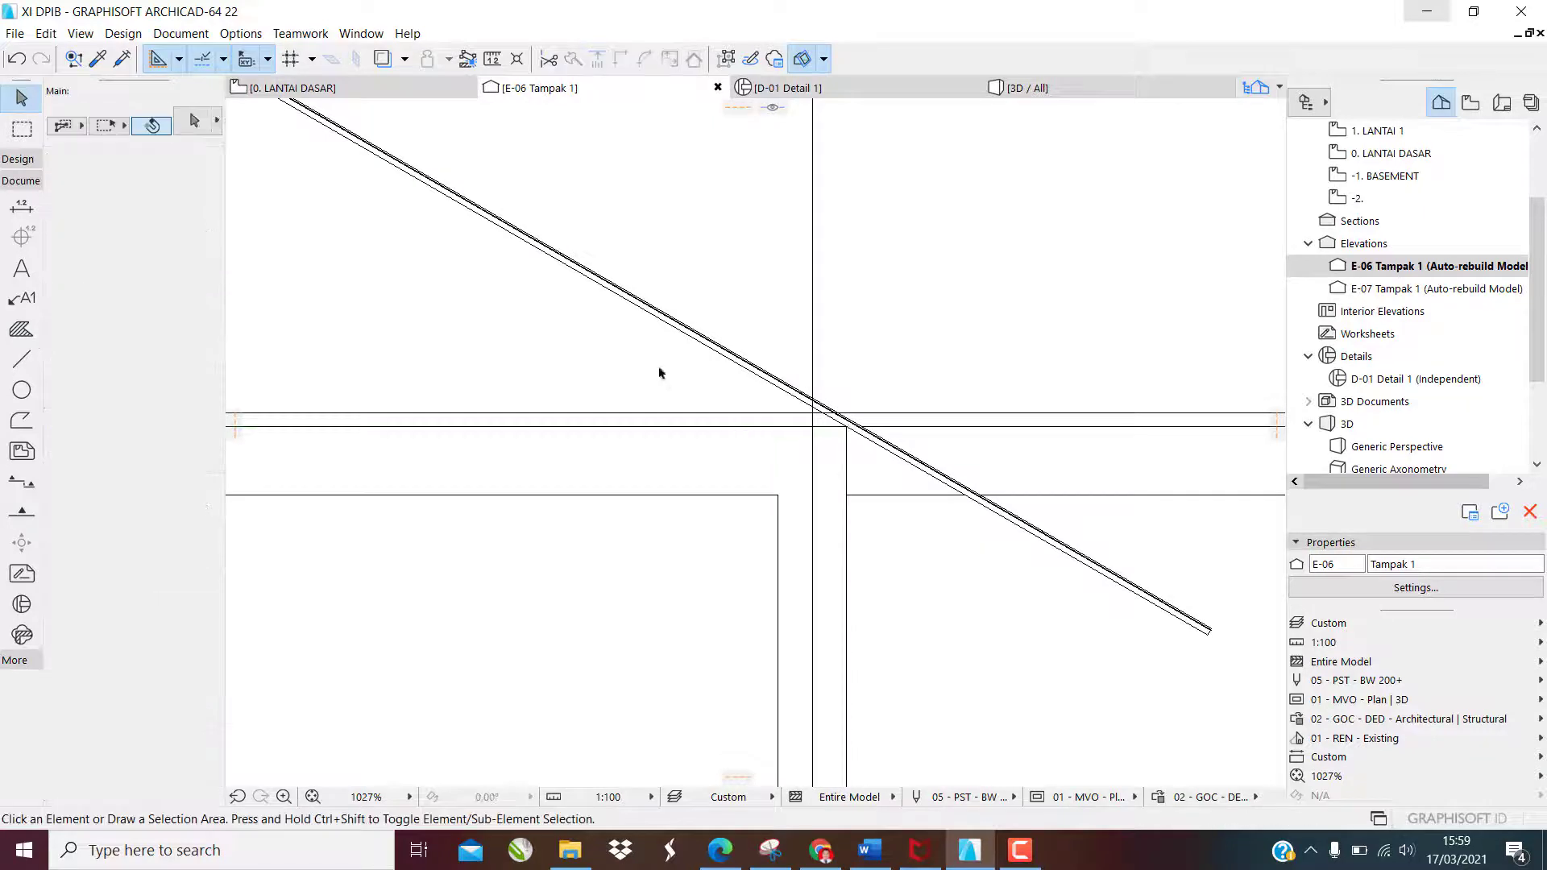
Start a new polyline at the outer top corner of column H and run its base segment to the outer top corner of column D
{"action": "left_click", "coordinate": [22, 360]}
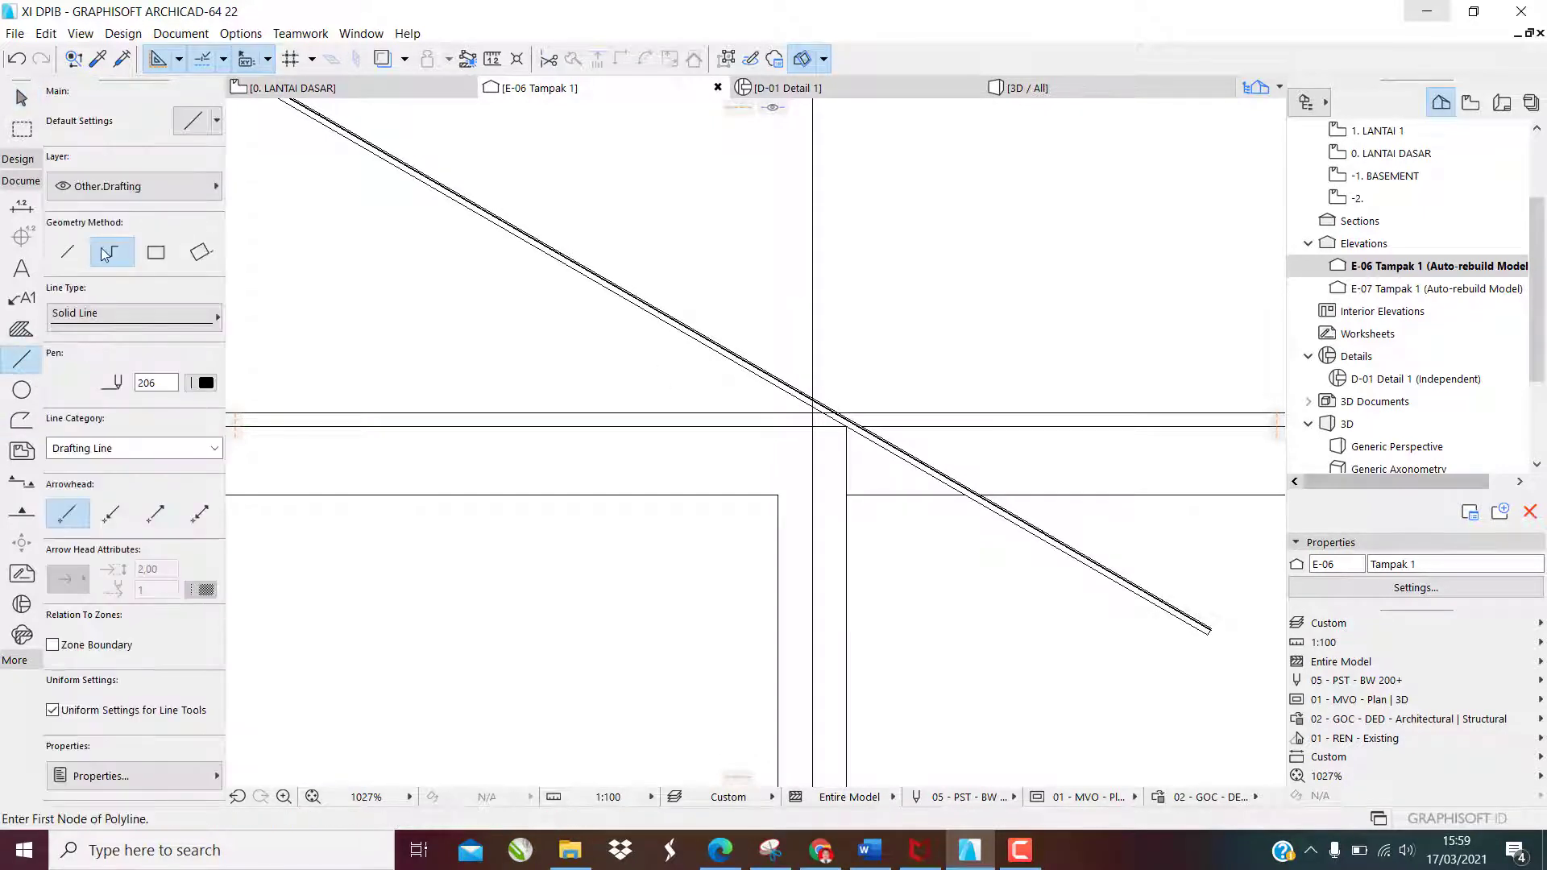
{"action": "scroll", "coordinate": [843, 426], "scroll_direction": "up", "scroll_amount": 2}
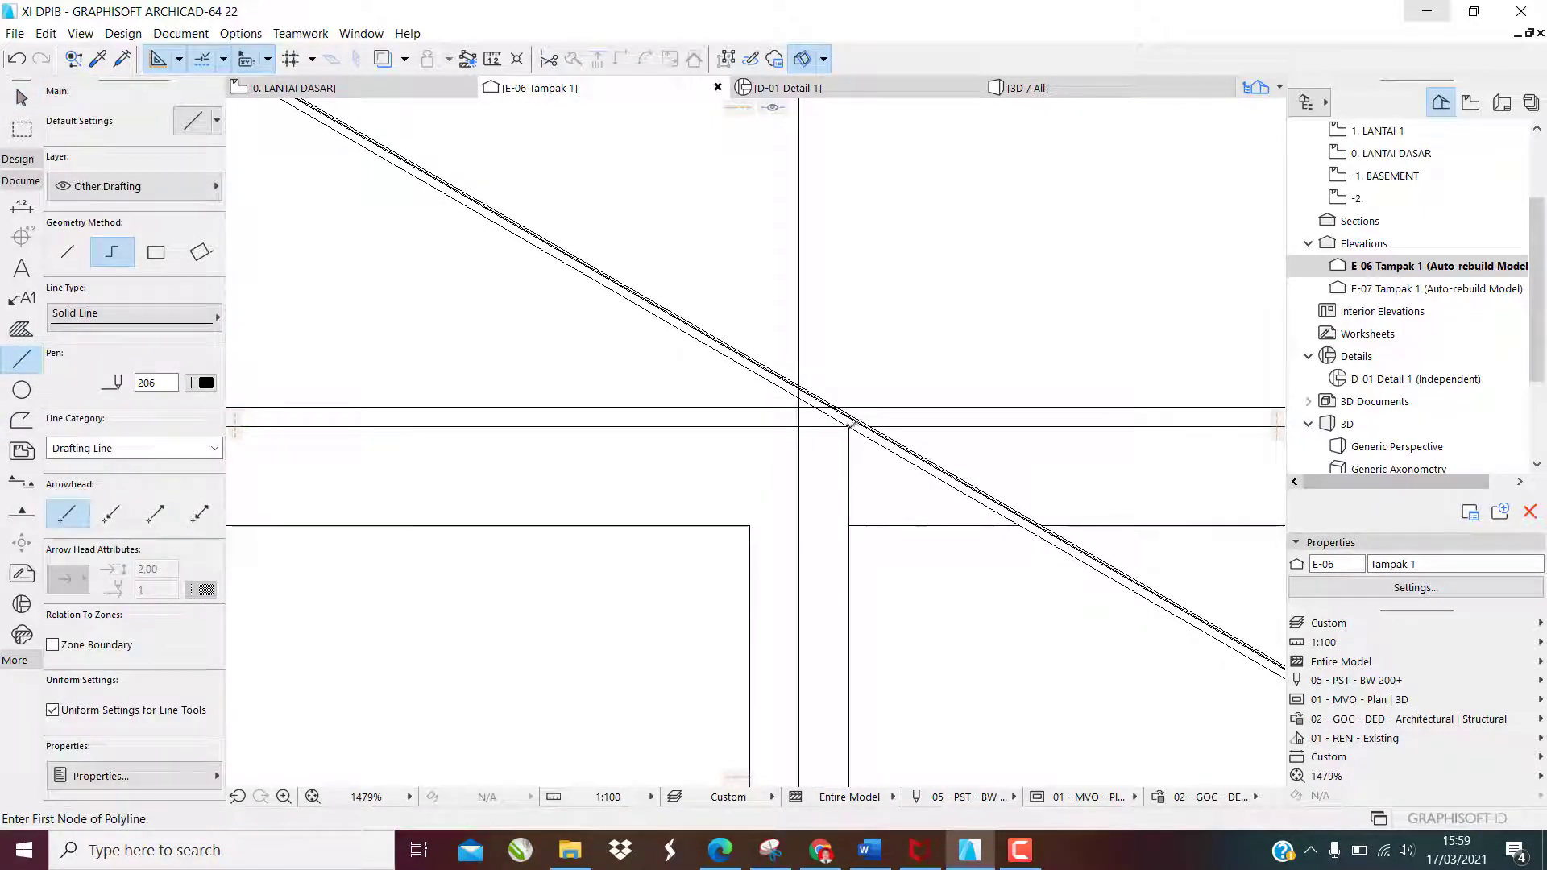
{"action": "left_click", "coordinate": [849, 425]}
{"action": "scroll", "coordinate": [1026, 559], "scroll_direction": "down", "scroll_amount": 10}
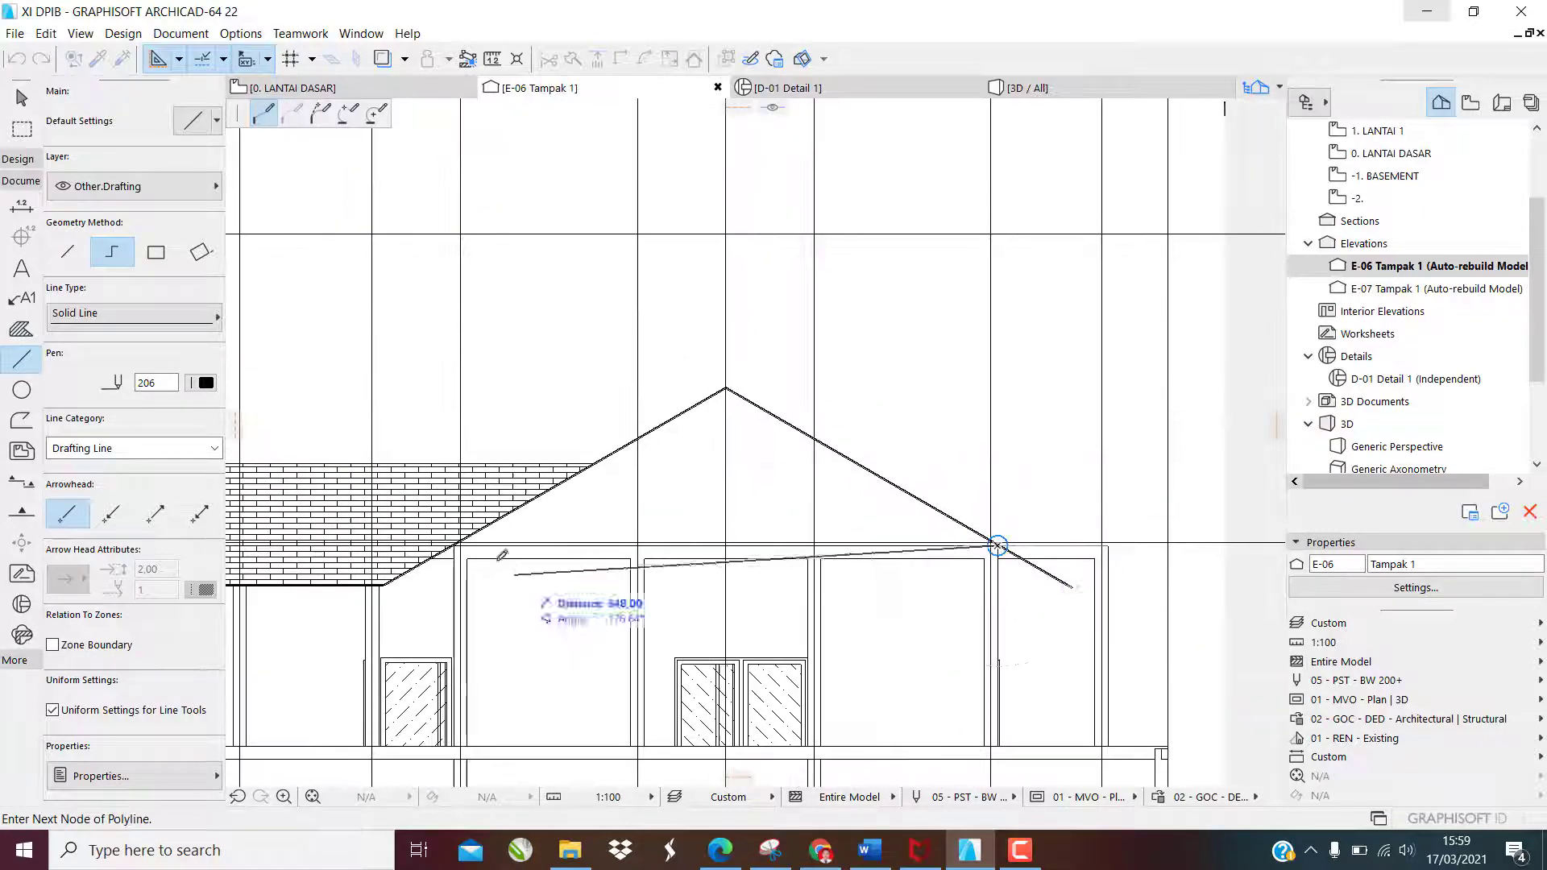
{"action": "scroll", "coordinate": [503, 557], "scroll_direction": "up", "scroll_amount": 6}
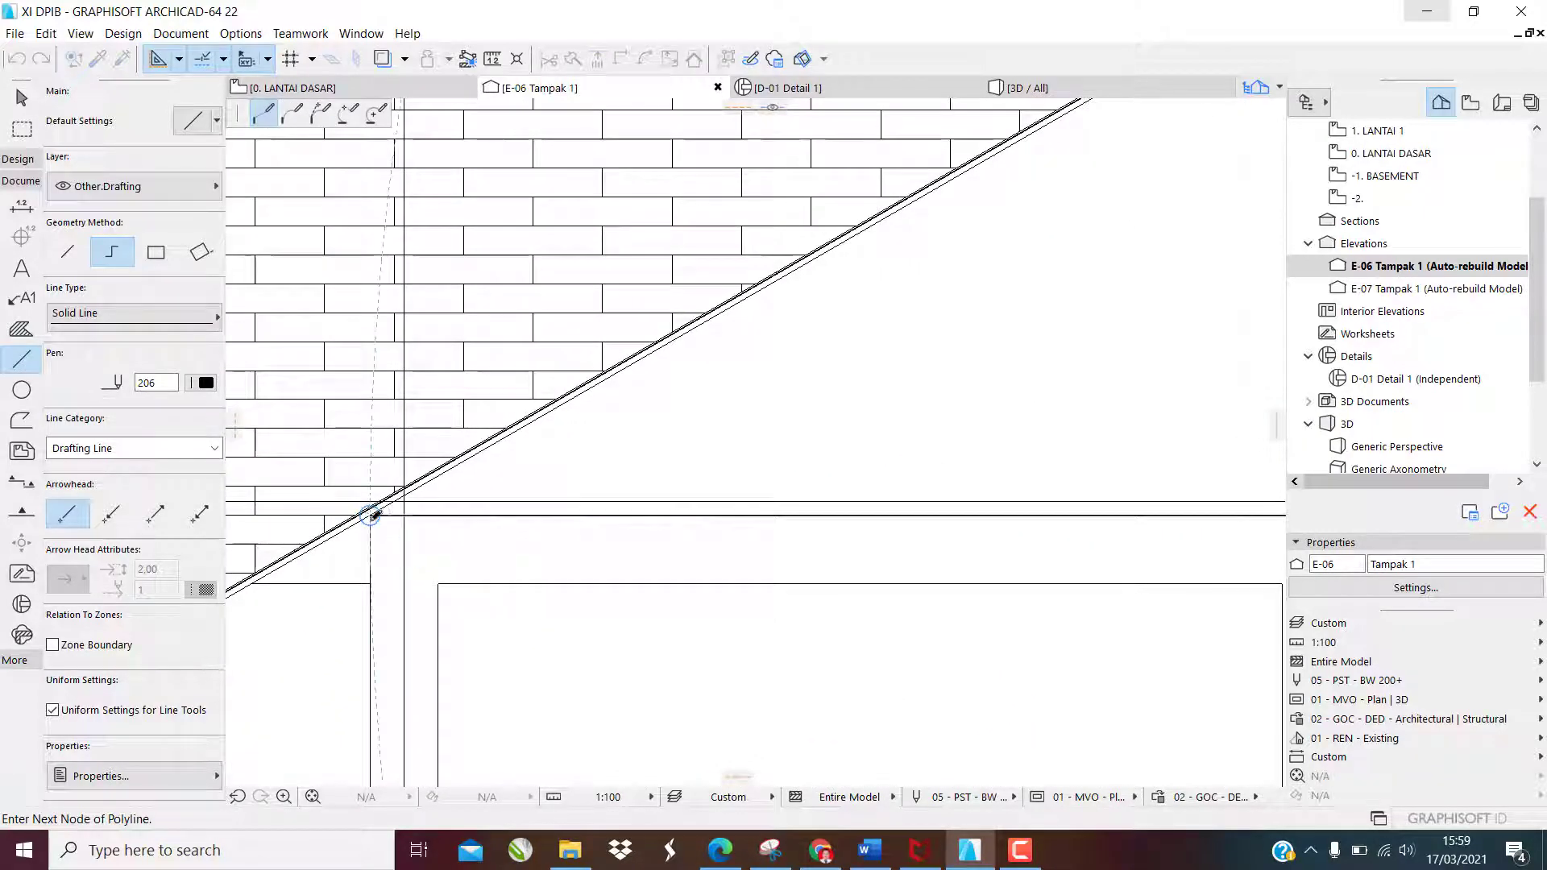
{"action": "left_click", "coordinate": [370, 515]}
Continue the polyline up to the underside of the roof ridge and back to the column corner at grid line H, closing the gable triangle
{"action": "scroll", "coordinate": [322, 660], "scroll_direction": "down", "scroll_amount": 6}
{"action": "scroll", "coordinate": [818, 336], "scroll_direction": "up", "scroll_amount": 4}
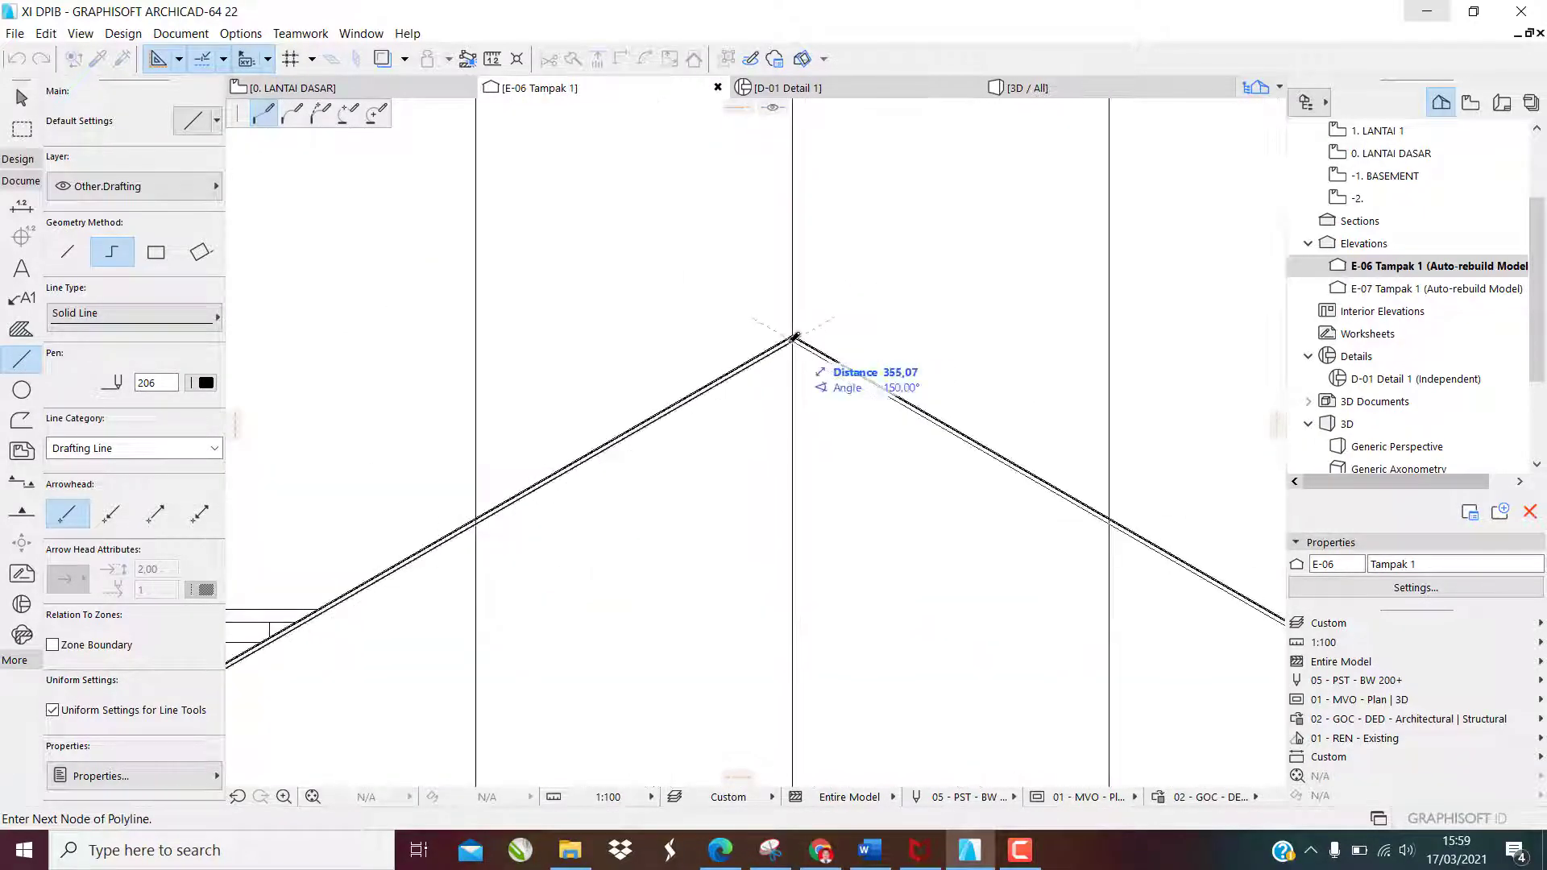
{"action": "left_click", "coordinate": [794, 337]}
{"action": "scroll", "coordinate": [872, 583], "scroll_direction": "down", "scroll_amount": 4}
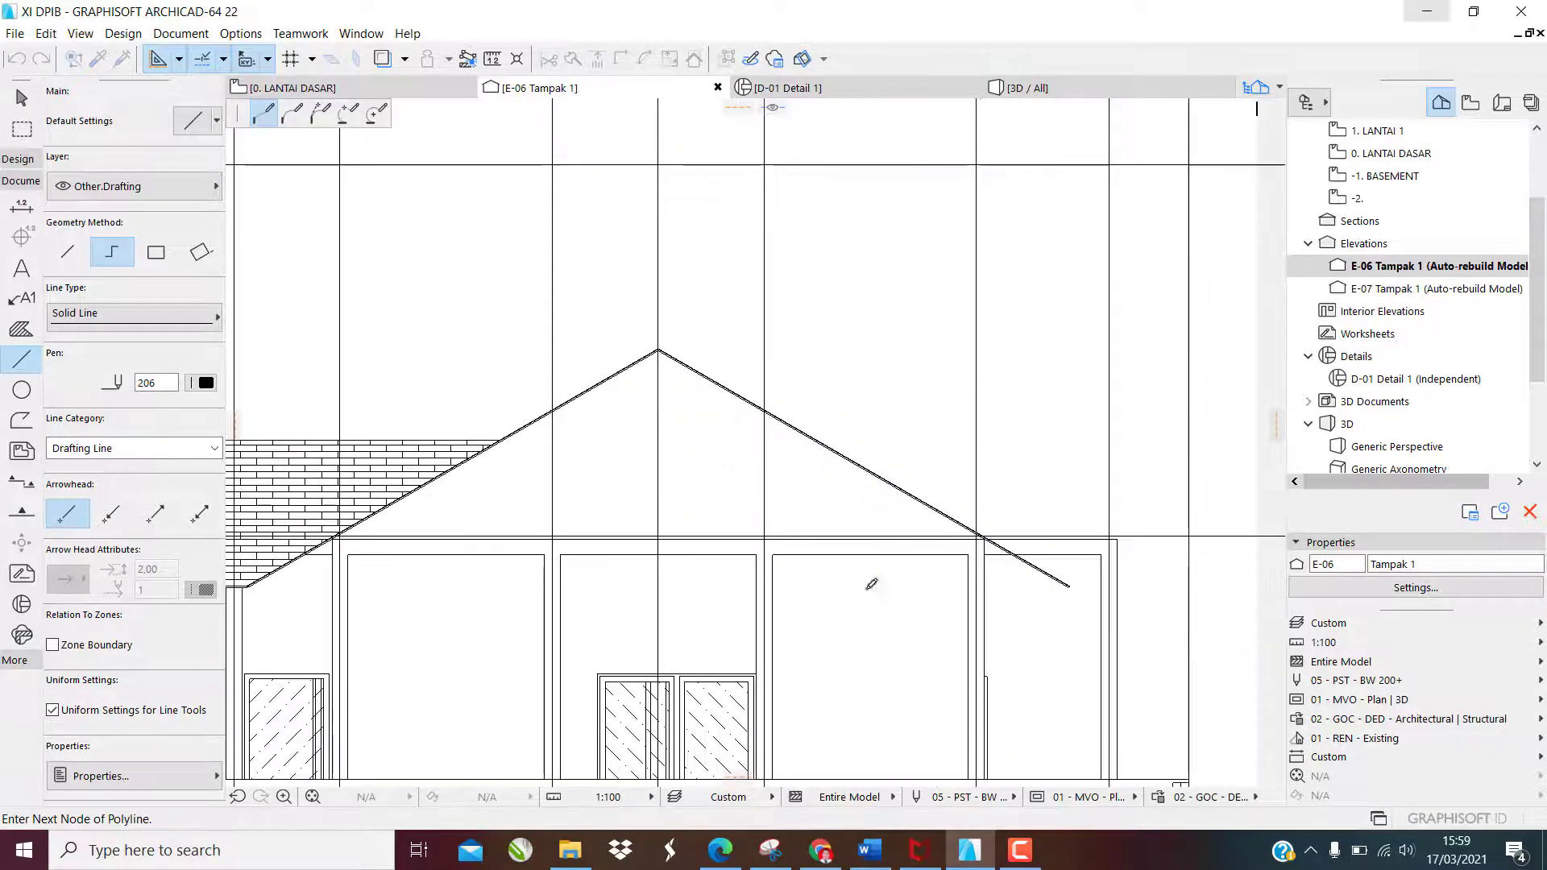
{"action": "scroll", "coordinate": [984, 541], "scroll_direction": "up", "scroll_amount": 5}
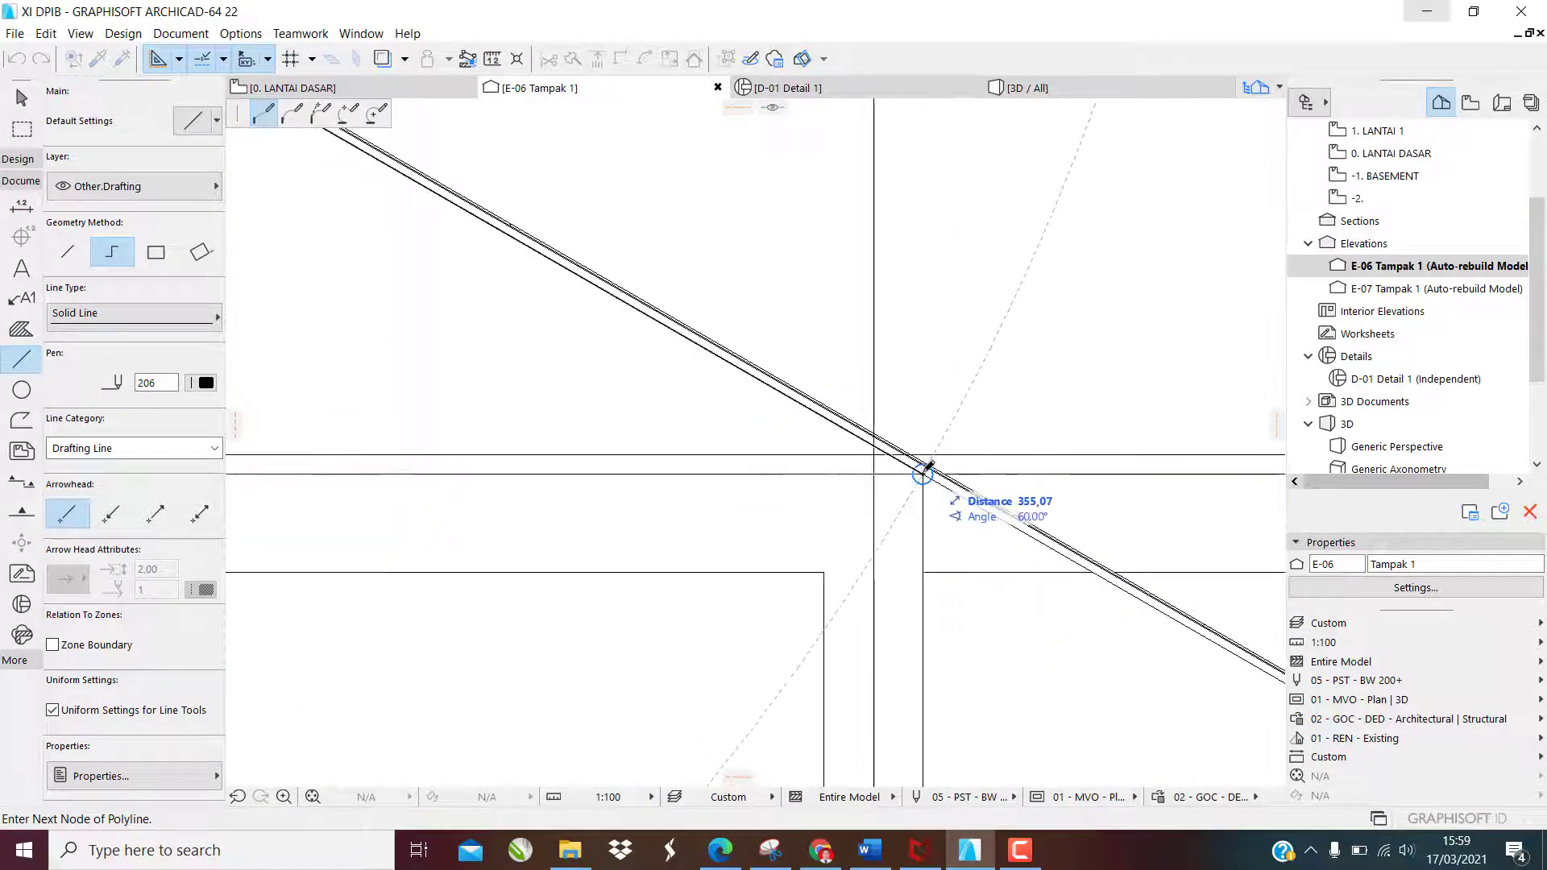
{"action": "double_click", "coordinate": [927, 469]}
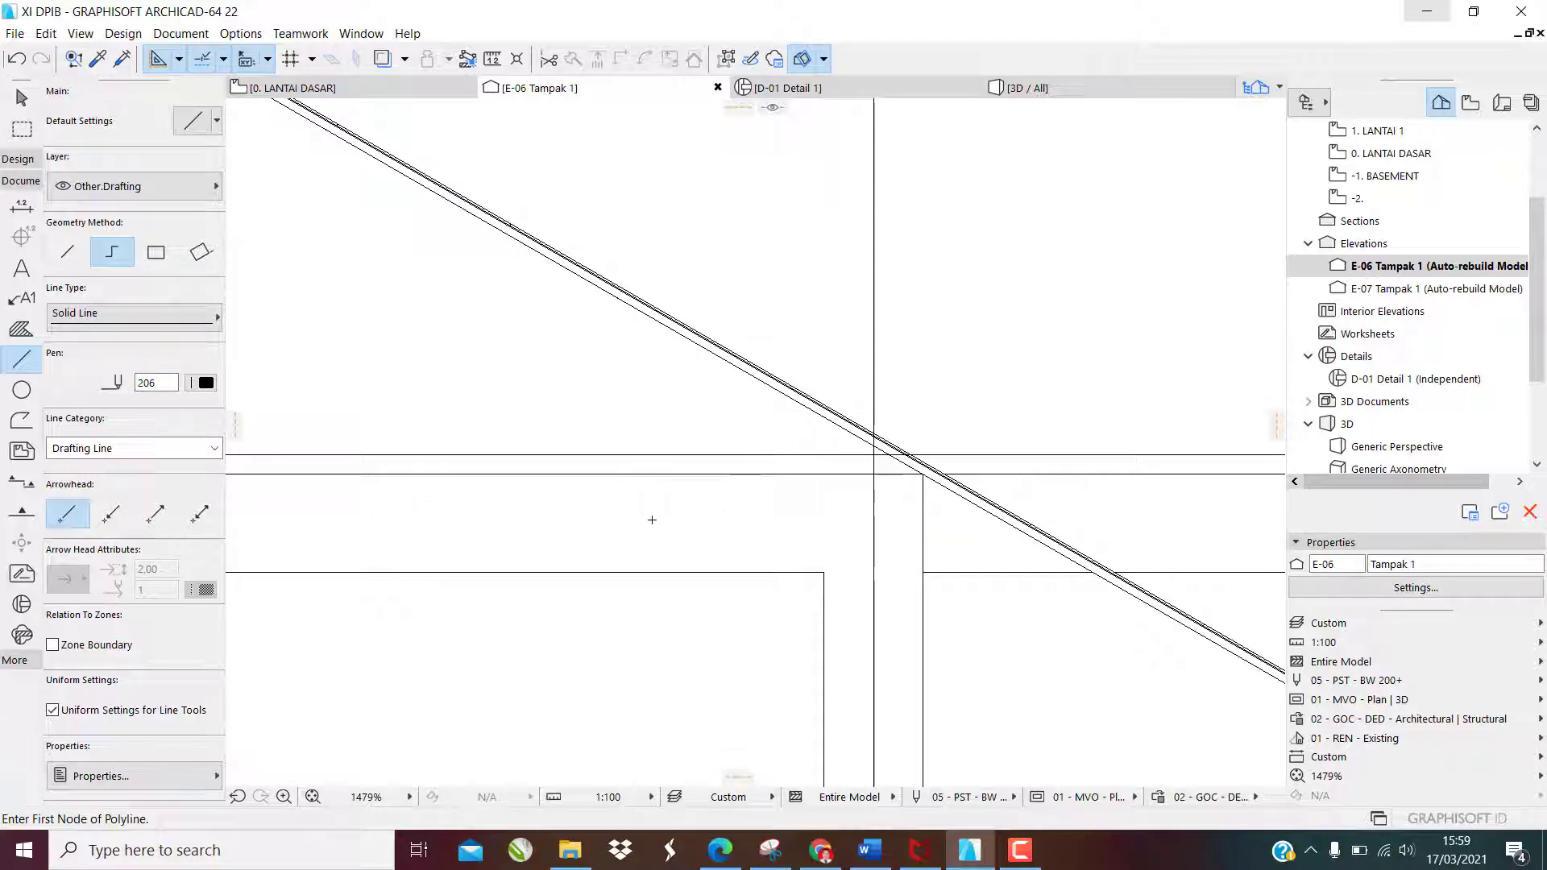
{"action": "scroll", "coordinate": [622, 442], "scroll_direction": "down", "scroll_amount": 5}
{"action": "key", "text": "Escape"}
{"action": "left_click", "coordinate": [622, 430]}
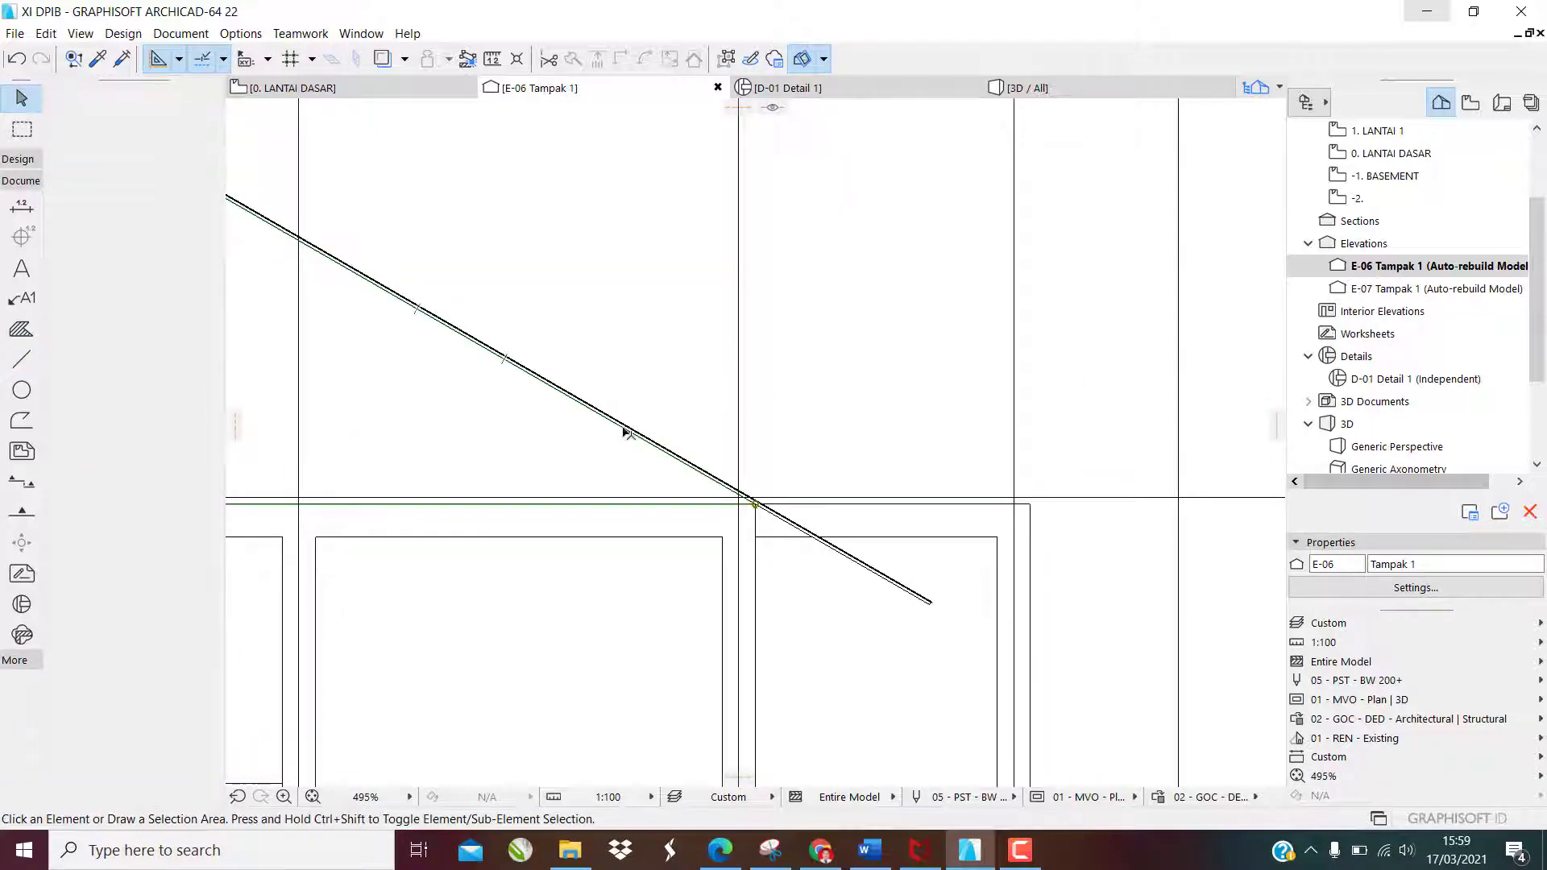
{"action": "scroll", "coordinate": [855, 520], "scroll_direction": "down", "scroll_amount": 5}
{"action": "scroll", "coordinate": [522, 458], "scroll_direction": "up", "scroll_amount": 4}
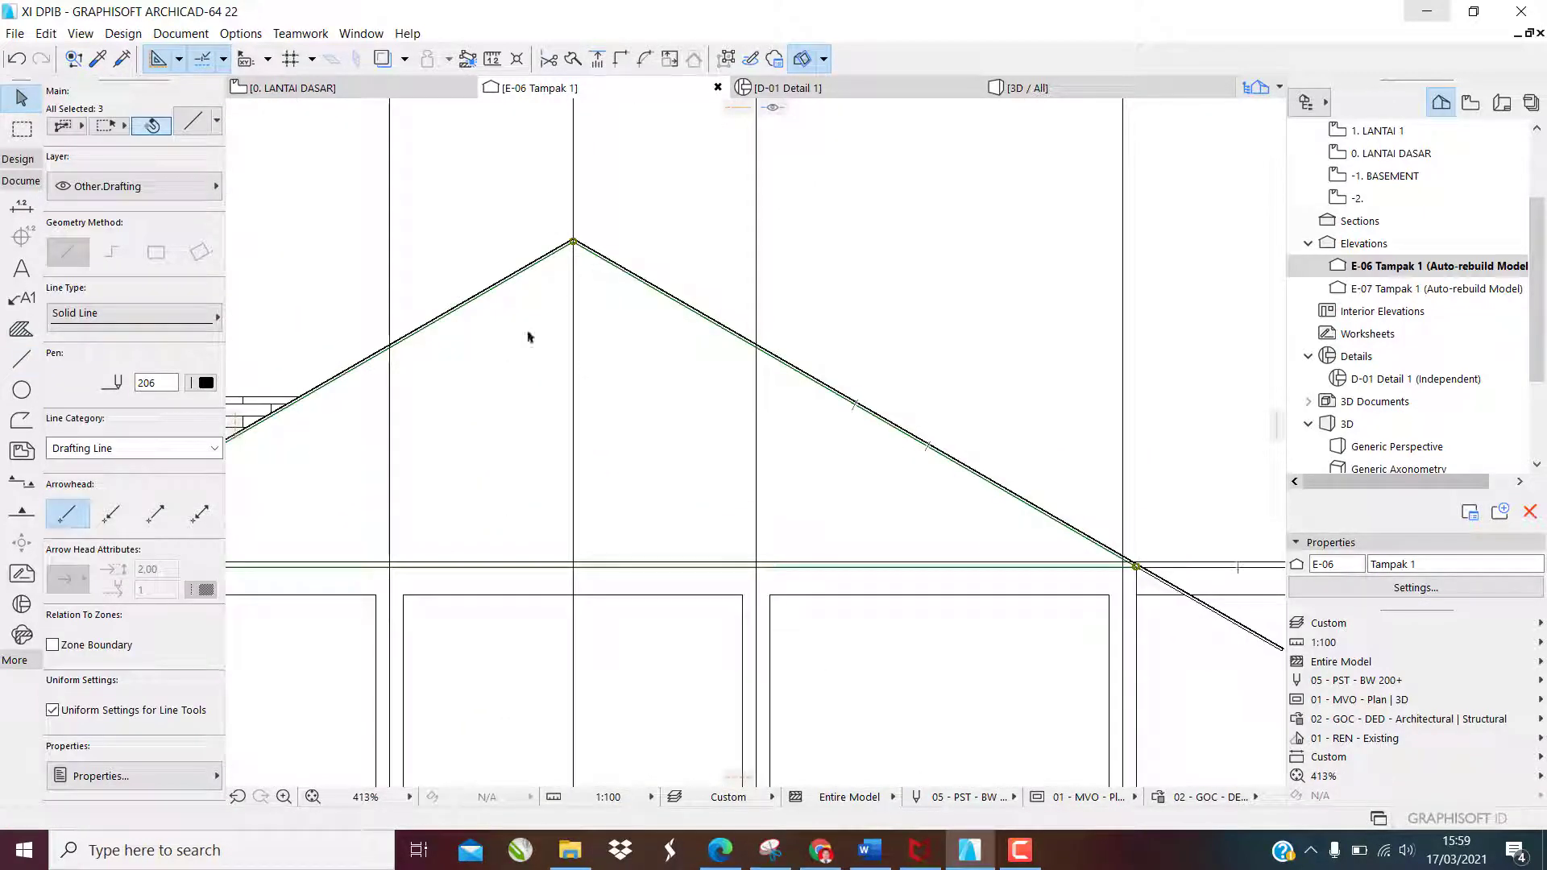
Draw a vertical line about 177,54 long on grid line F from the ridge underside to the gable triangle's base, and select it
{"action": "left_click", "coordinate": [21, 359]}
{"action": "scroll", "coordinate": [575, 239], "scroll_direction": "up", "scroll_amount": 3}
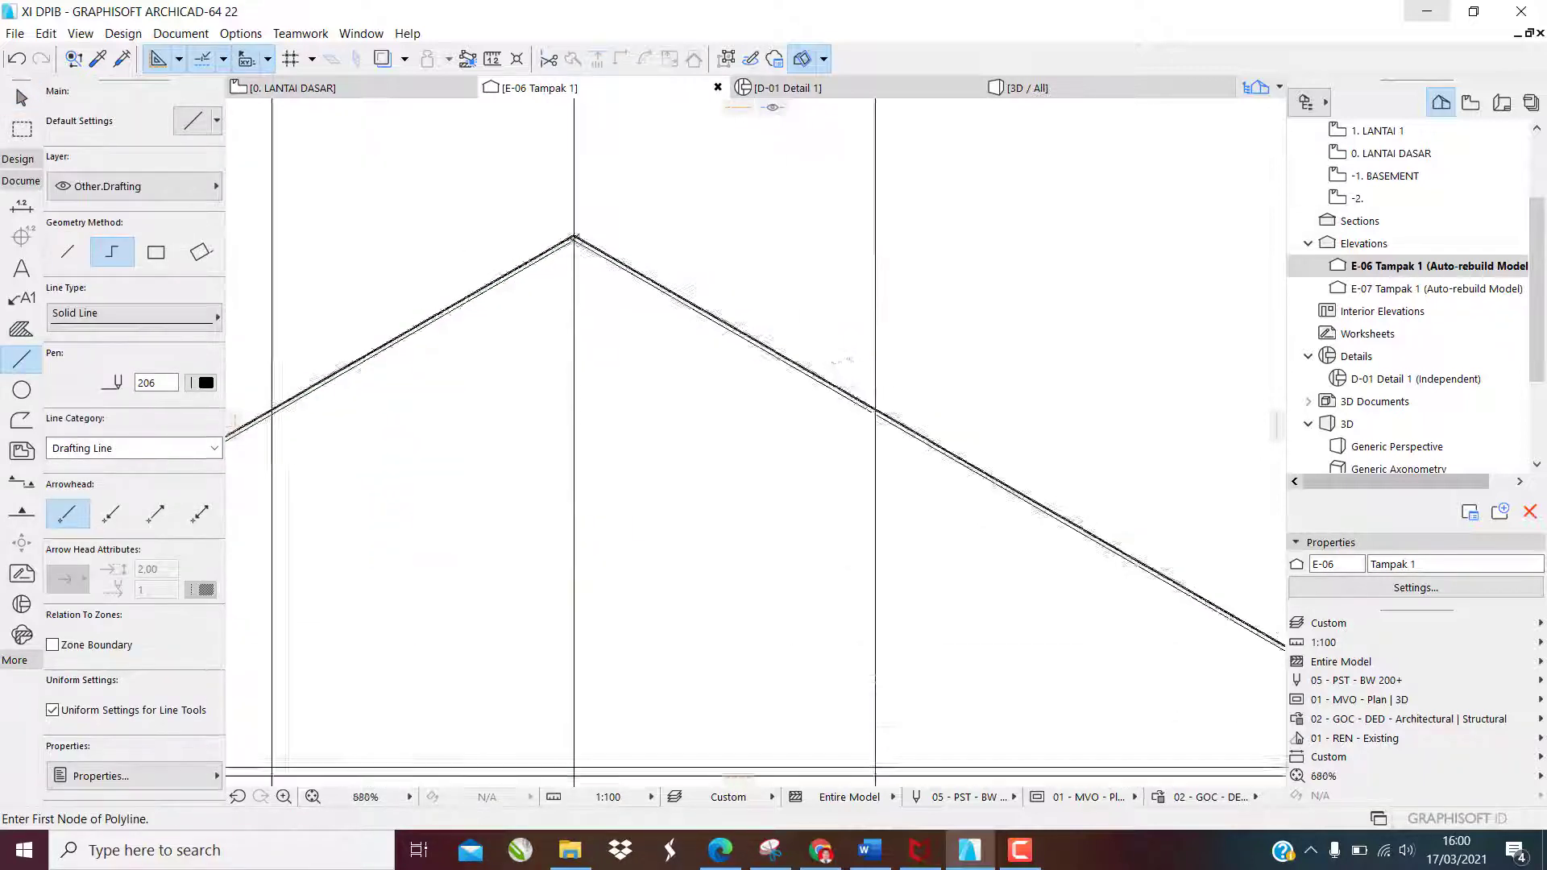
{"action": "left_click", "coordinate": [574, 240]}
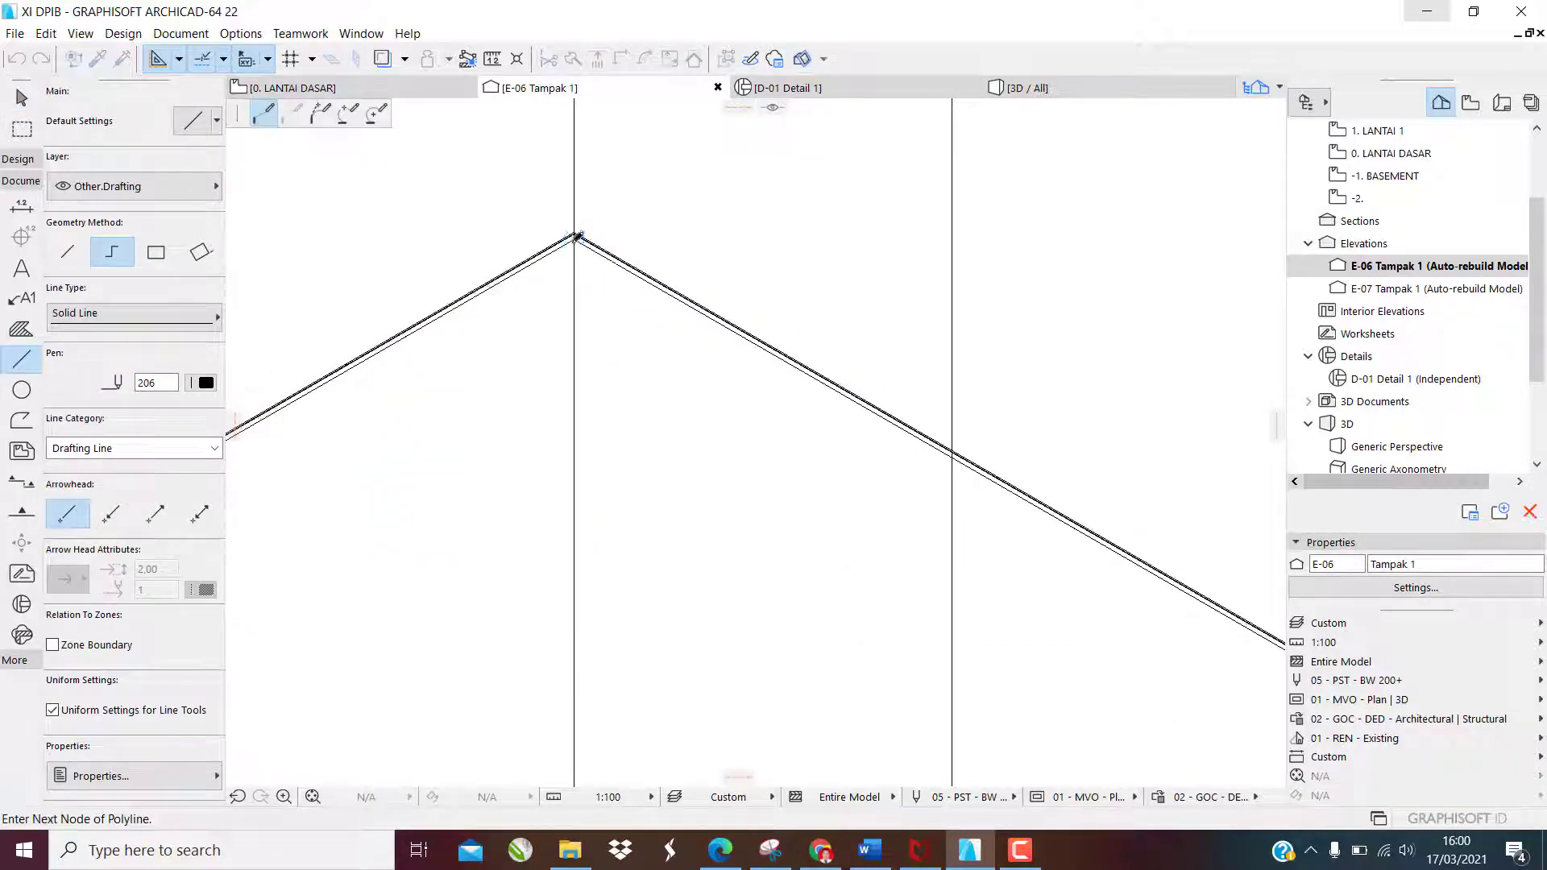
{"action": "scroll", "coordinate": [575, 239], "scroll_direction": "down", "scroll_amount": 3}
{"action": "scroll", "coordinate": [615, 438], "scroll_direction": "up", "scroll_amount": 3}
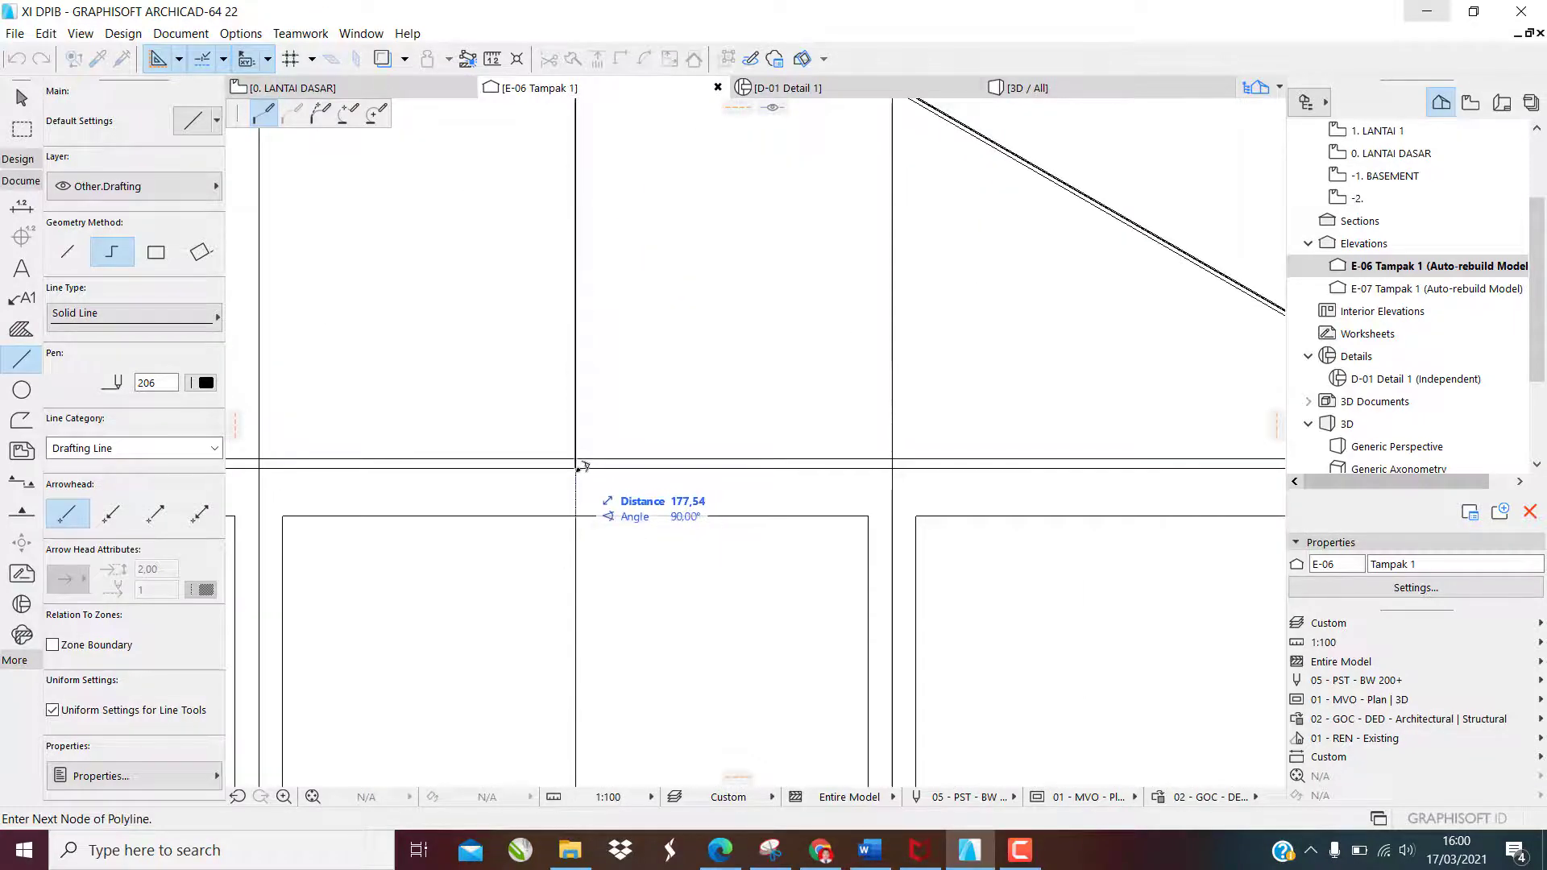
{"action": "left_click", "coordinate": [575, 465]}
{"action": "left_click", "coordinate": [576, 468]}
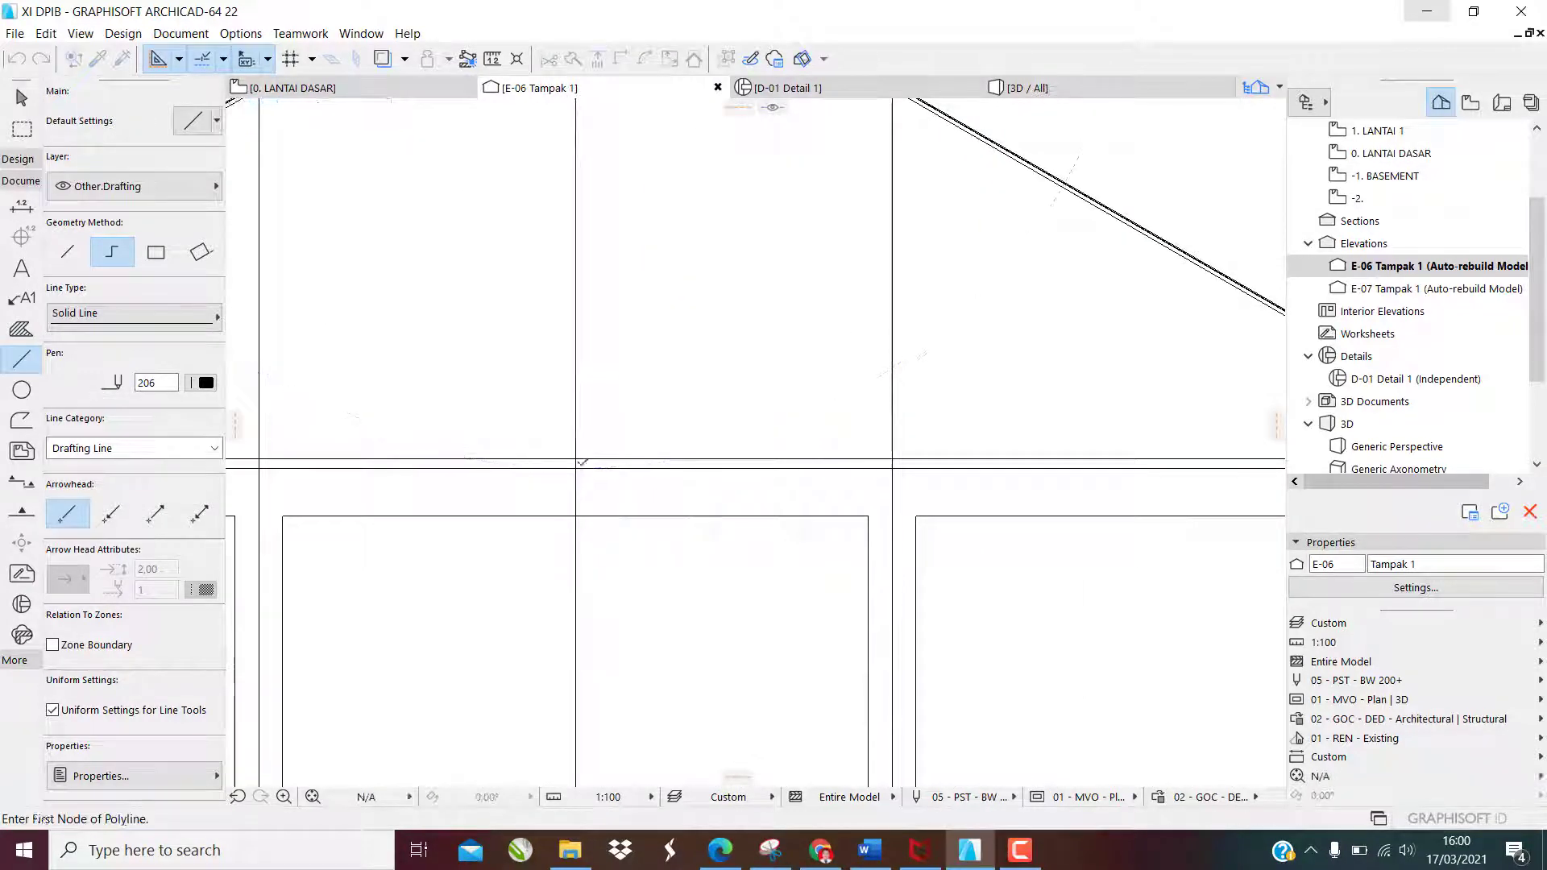
{"action": "left_click", "coordinate": [576, 467]}
{"action": "key", "text": "Escape"}
{"action": "scroll", "coordinate": [536, 412], "scroll_direction": "down", "scroll_amount": 3}
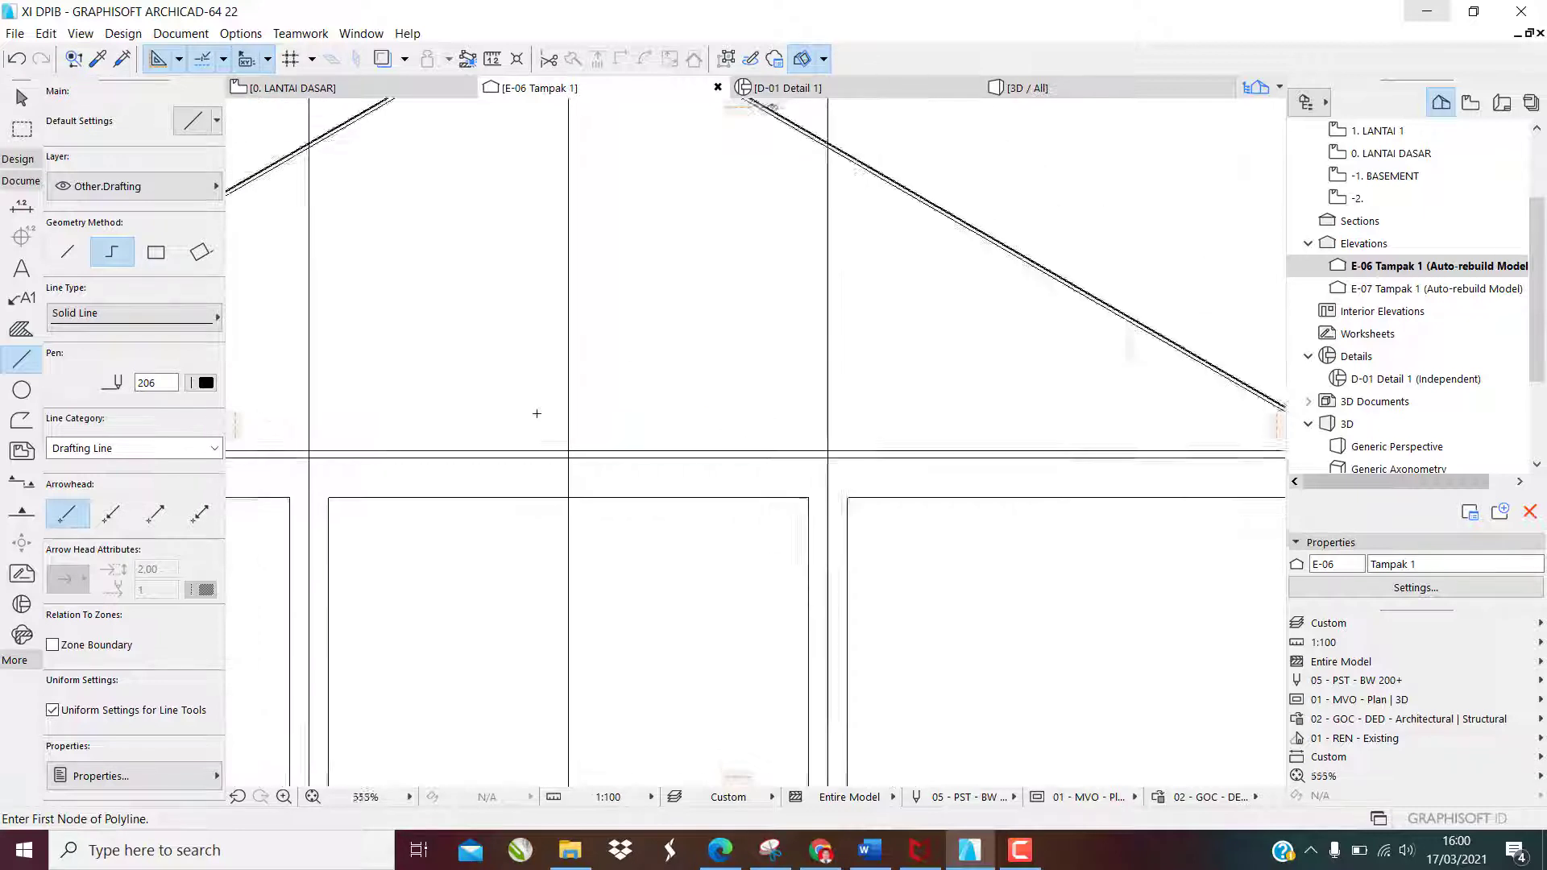
{"action": "key", "text": "Escape"}
{"action": "left_click", "coordinate": [560, 353]}
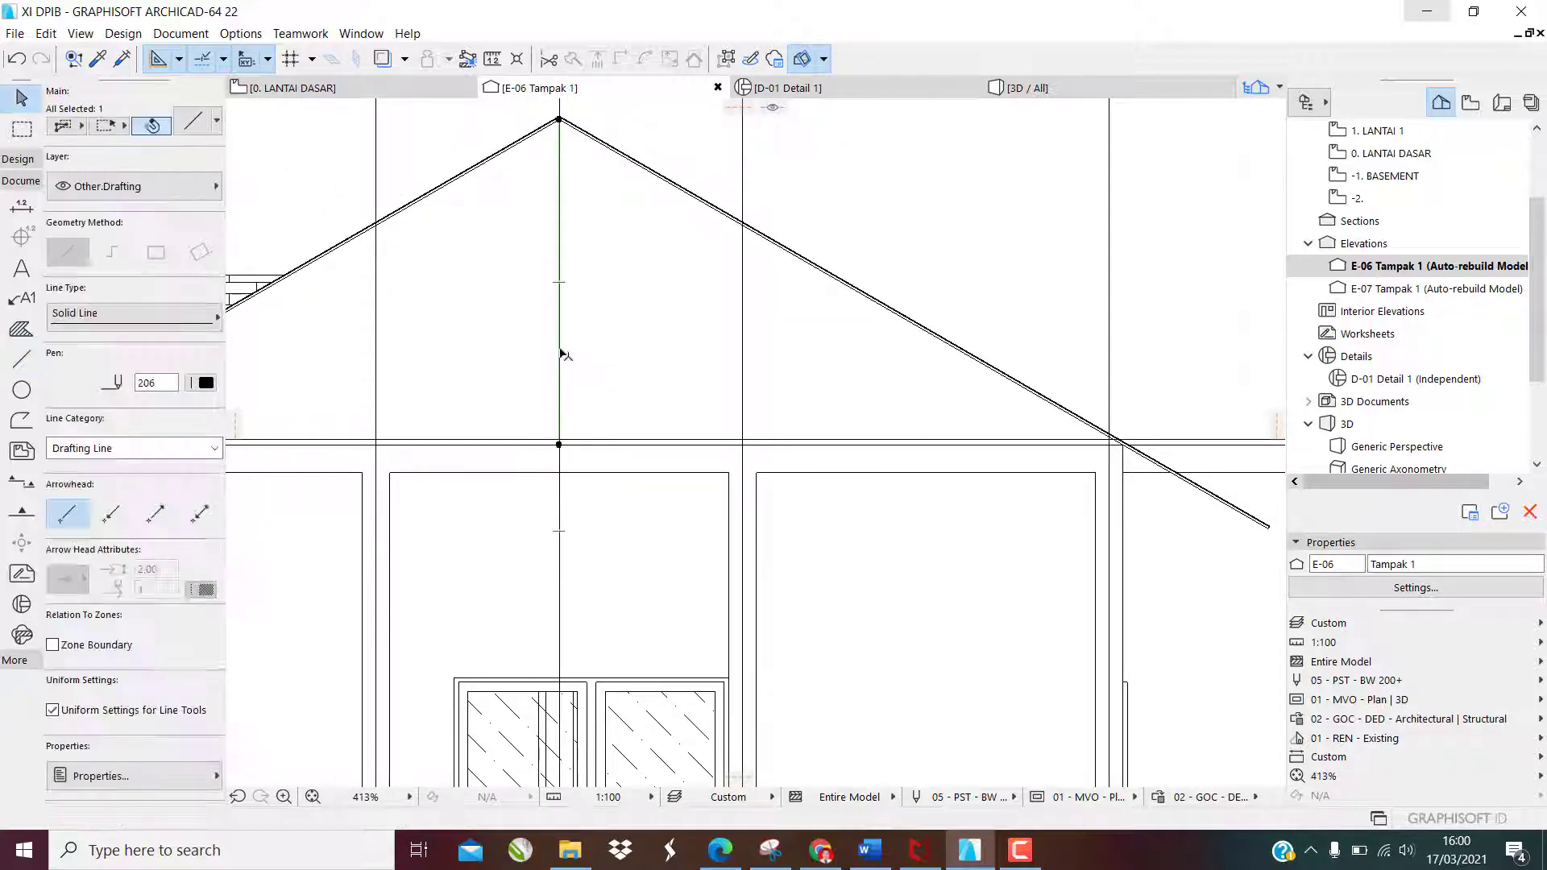
{"action": "left_click", "coordinate": [559, 349]}
{"action": "left_click", "coordinate": [656, 246]}
{"action": "key", "text": "Escape"}
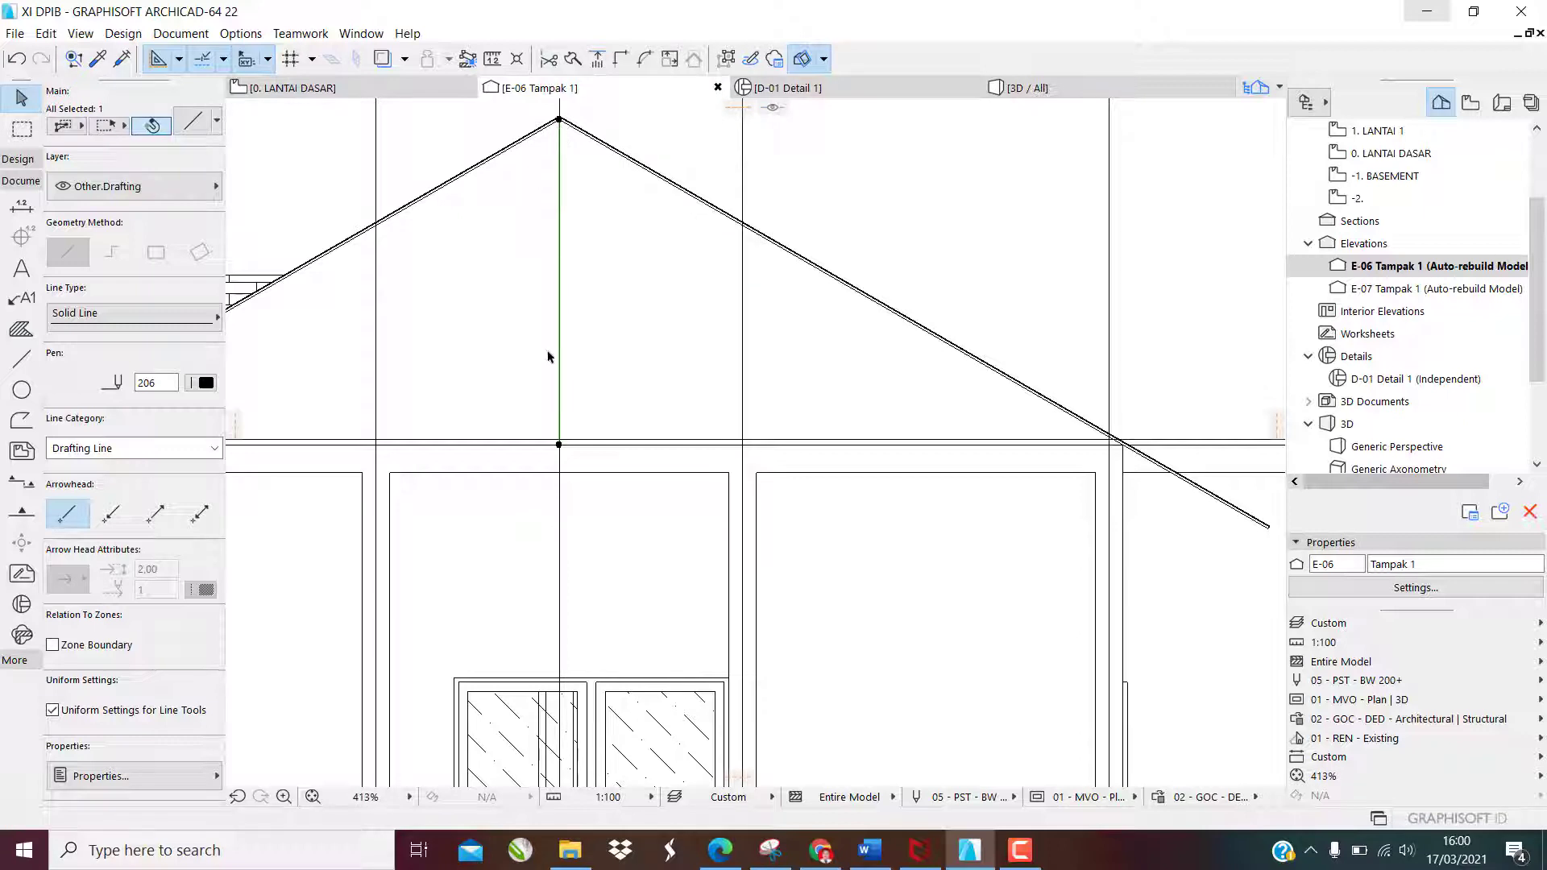
Multiply the vertical line toward grid line H with the Drag, Increment and Spread method, using a spacing of 100 for two copies
{"action": "key", "text": "ctrl+u"}
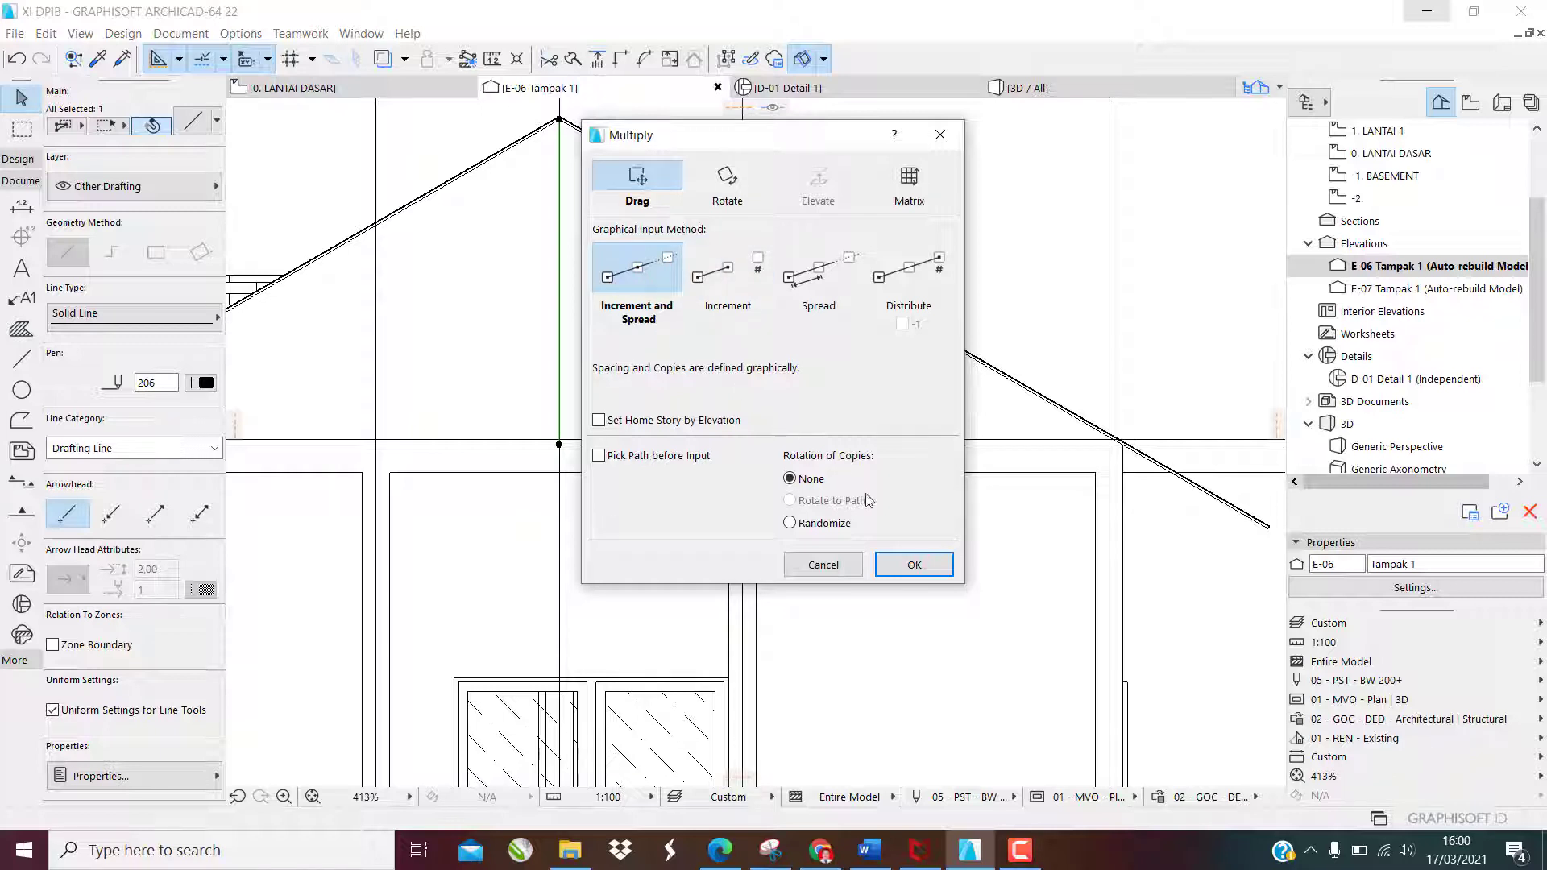
{"action": "left_click", "coordinate": [911, 564]}
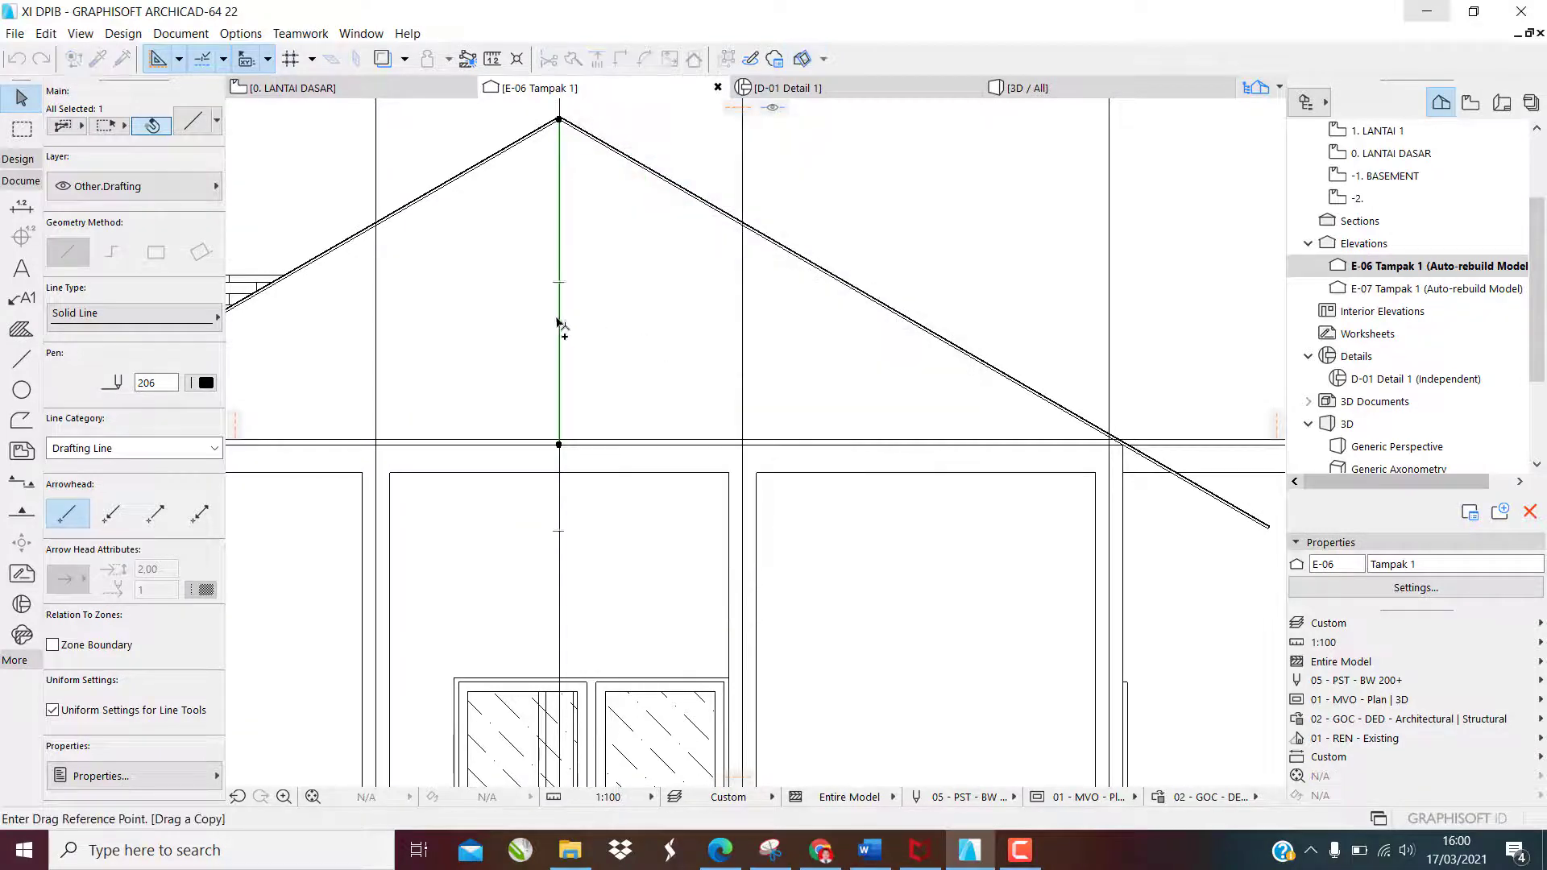
{"action": "left_click", "coordinate": [559, 282]}
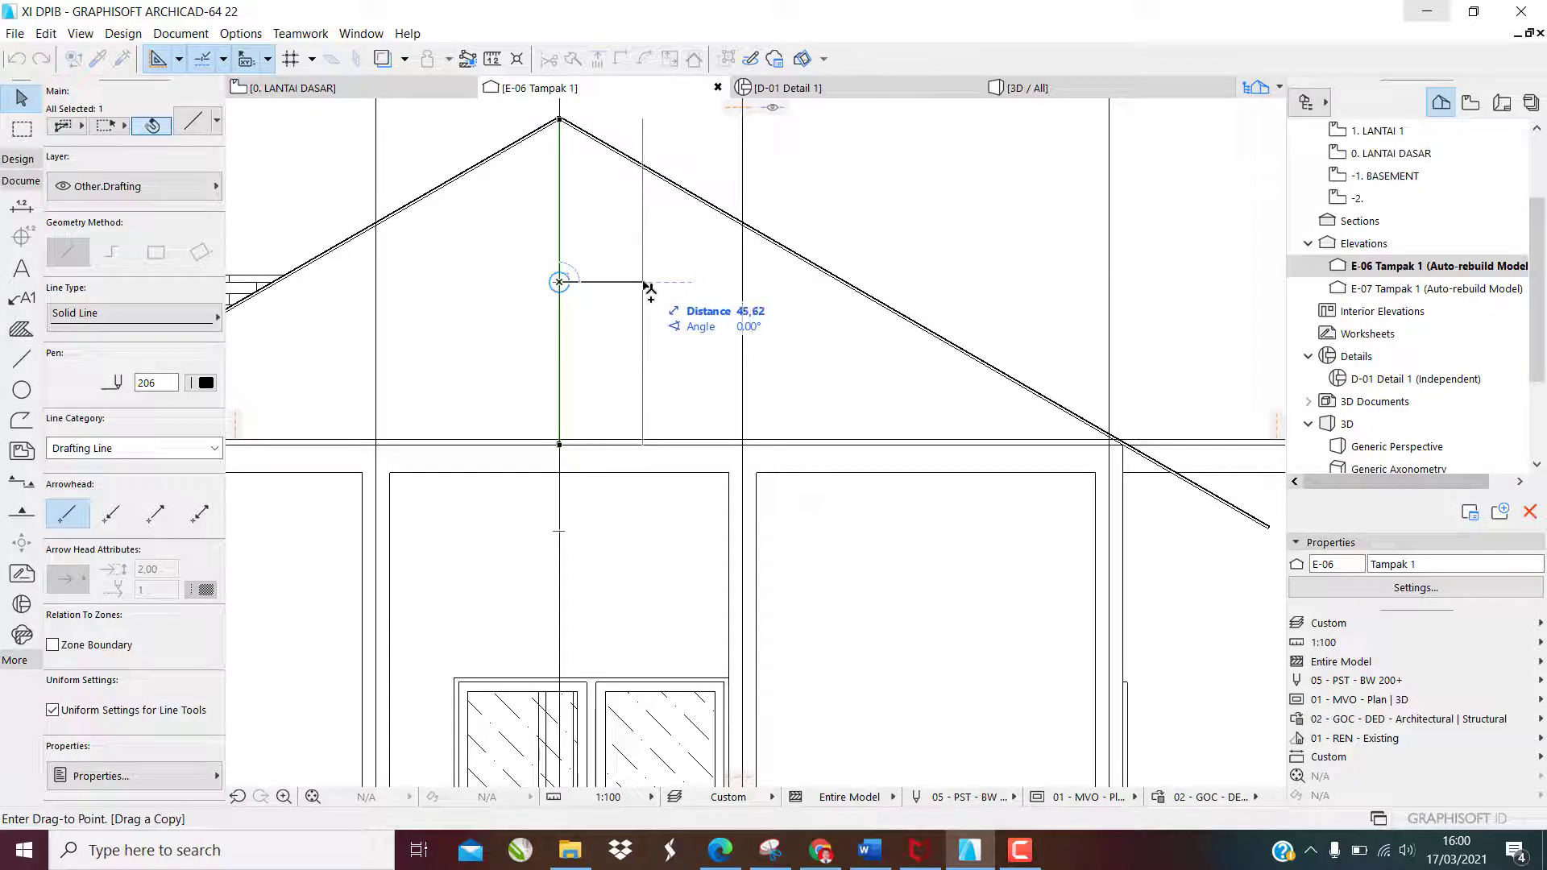
{"action": "type", "text": "100"}
{"action": "key", "text": "Return"}
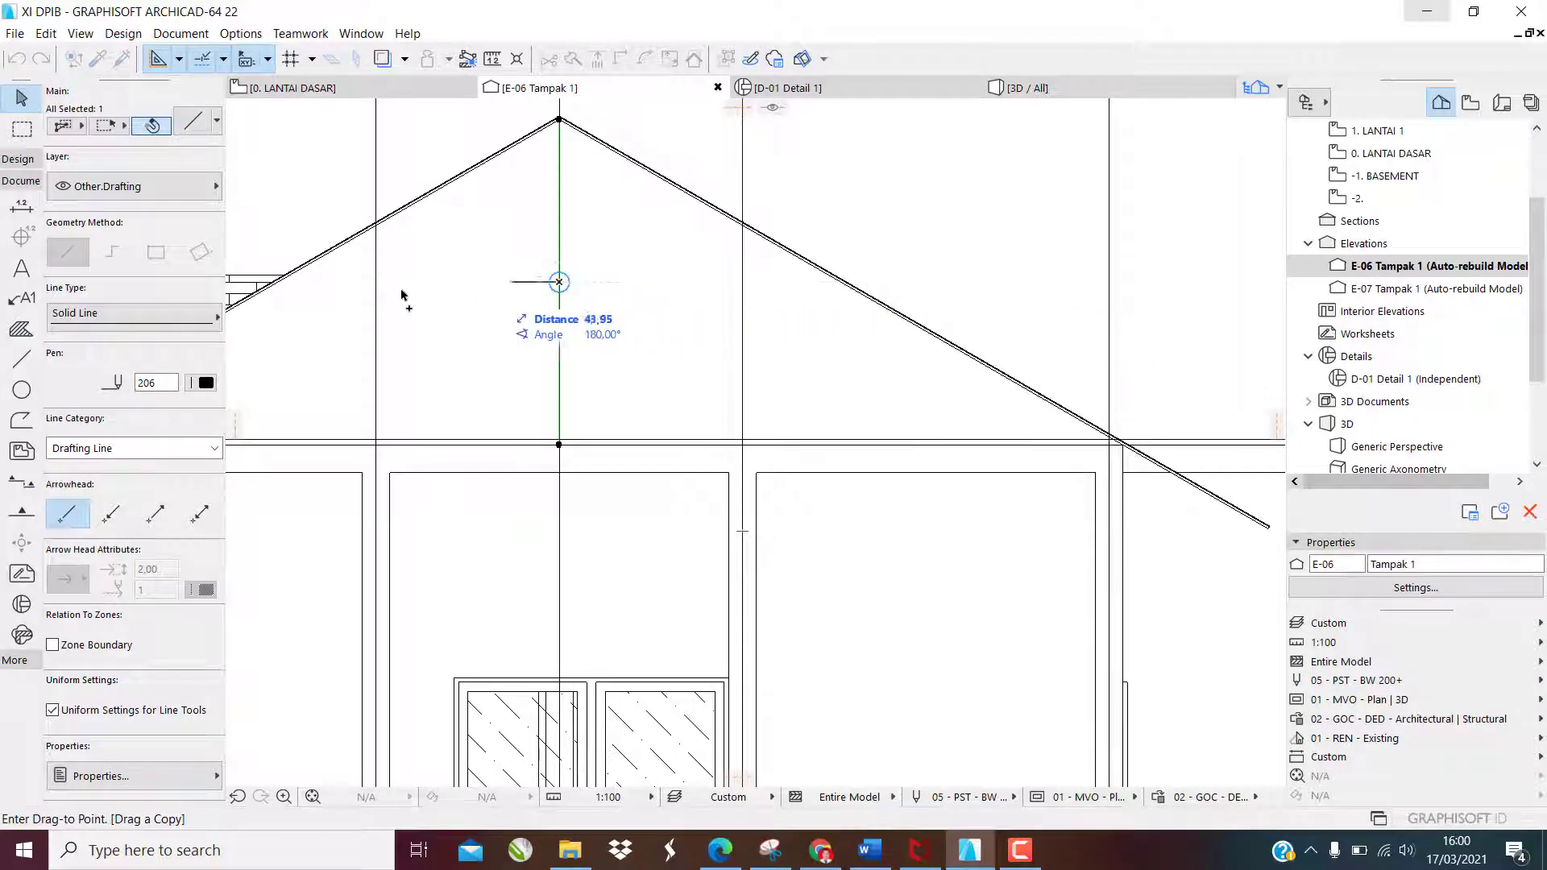
{"action": "scroll", "coordinate": [720, 270], "scroll_direction": "up", "scroll_amount": 2}
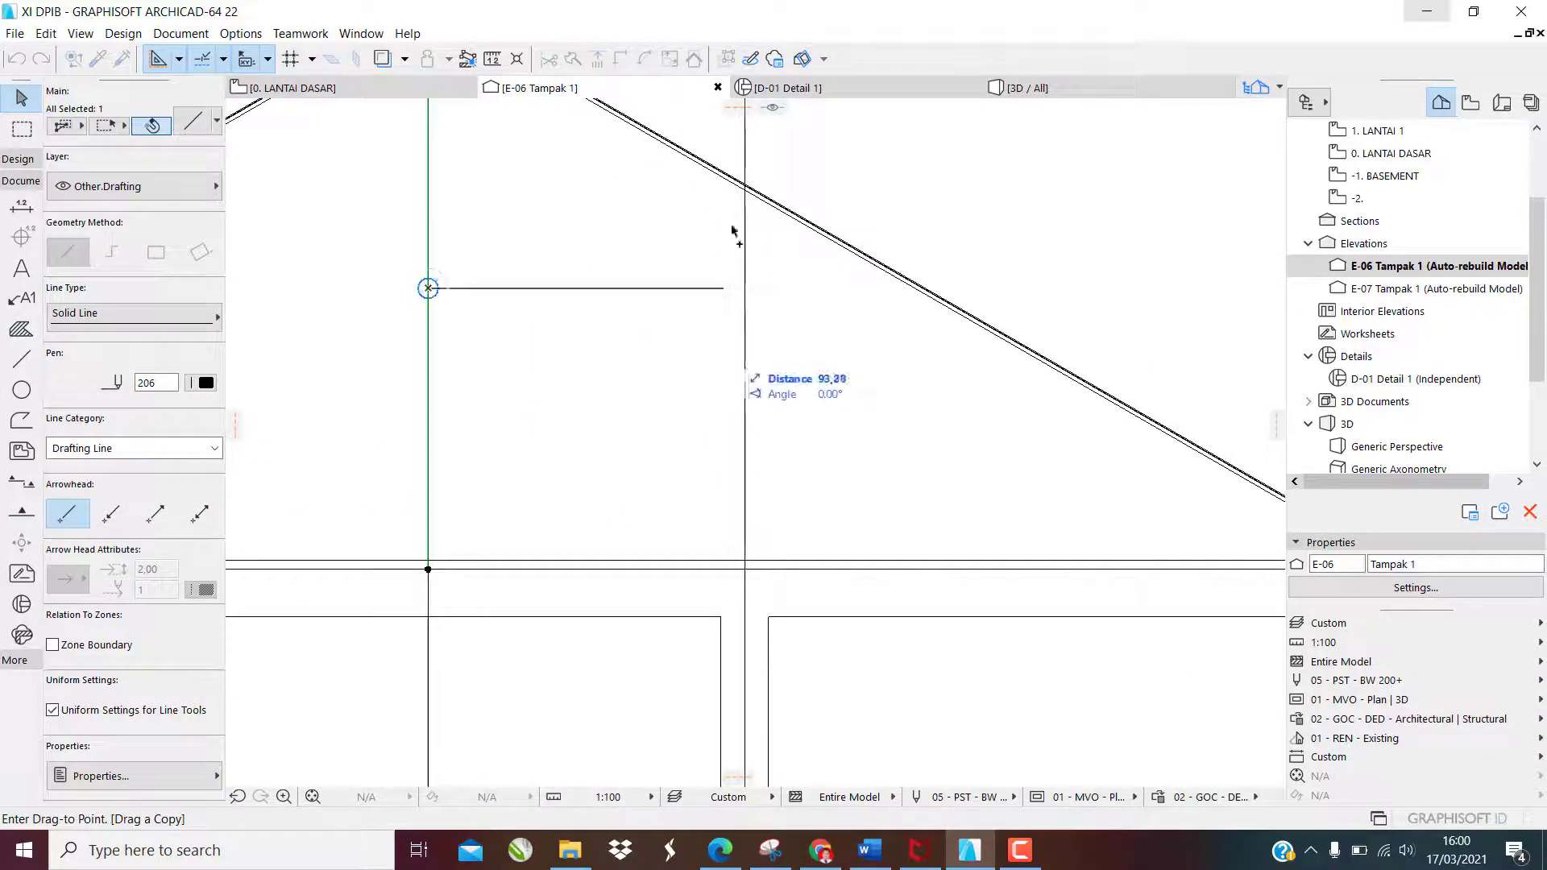
{"action": "scroll", "coordinate": [521, 393], "scroll_direction": "down", "scroll_amount": 1}
{"action": "scroll", "coordinate": [520, 393], "scroll_direction": "down", "scroll_amount": 2}
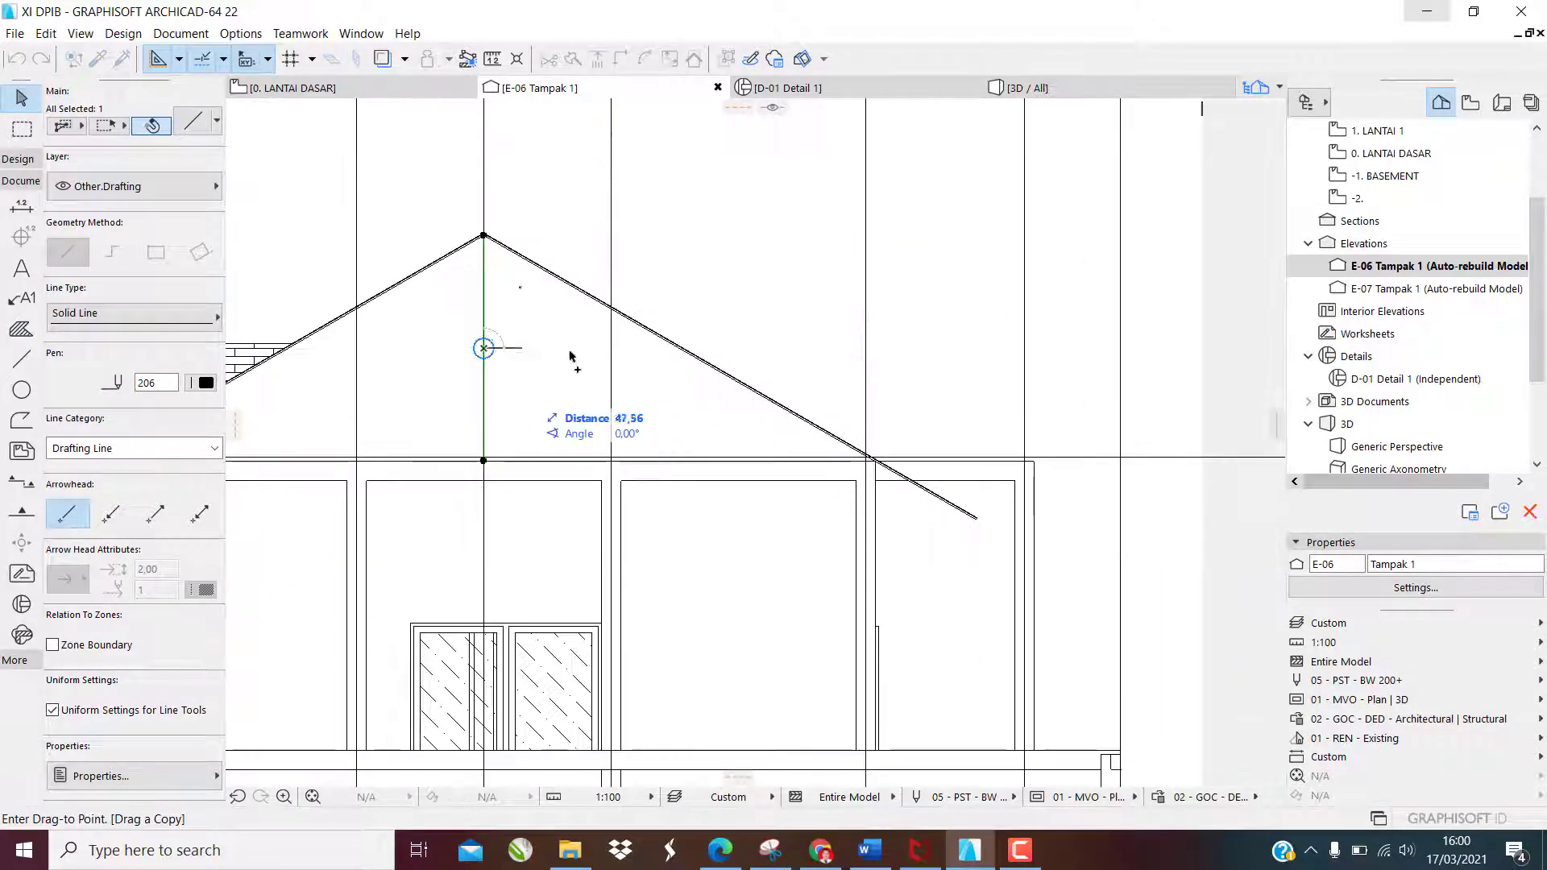
{"action": "left_click", "coordinate": [840, 354]}
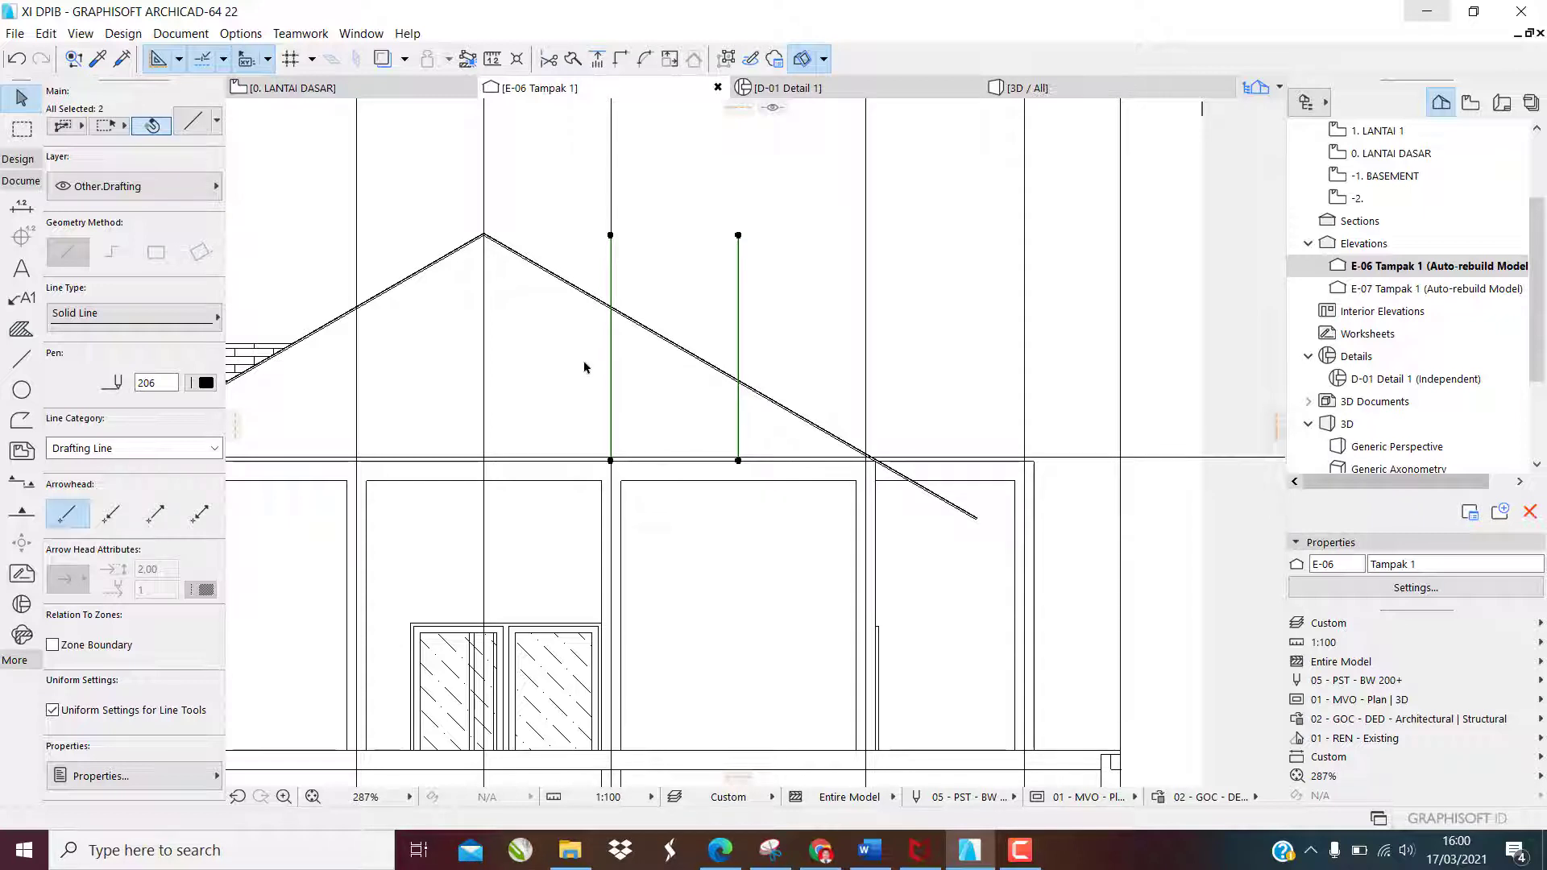
{"action": "left_click", "coordinate": [588, 421]}
{"action": "left_click", "coordinate": [740, 312]}
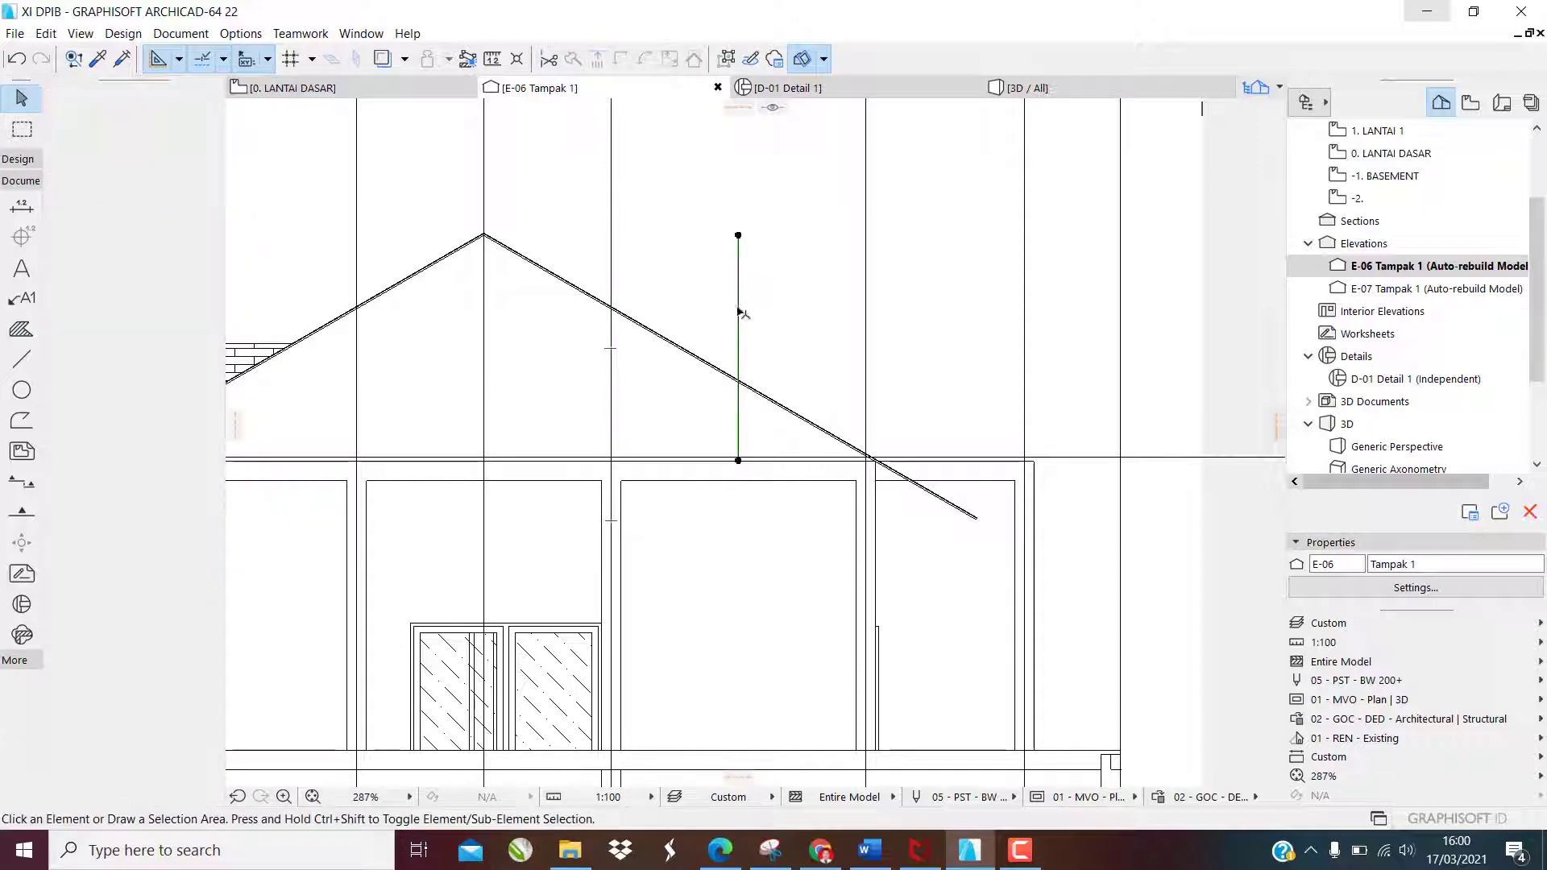
{"action": "left_click", "coordinate": [738, 307]}
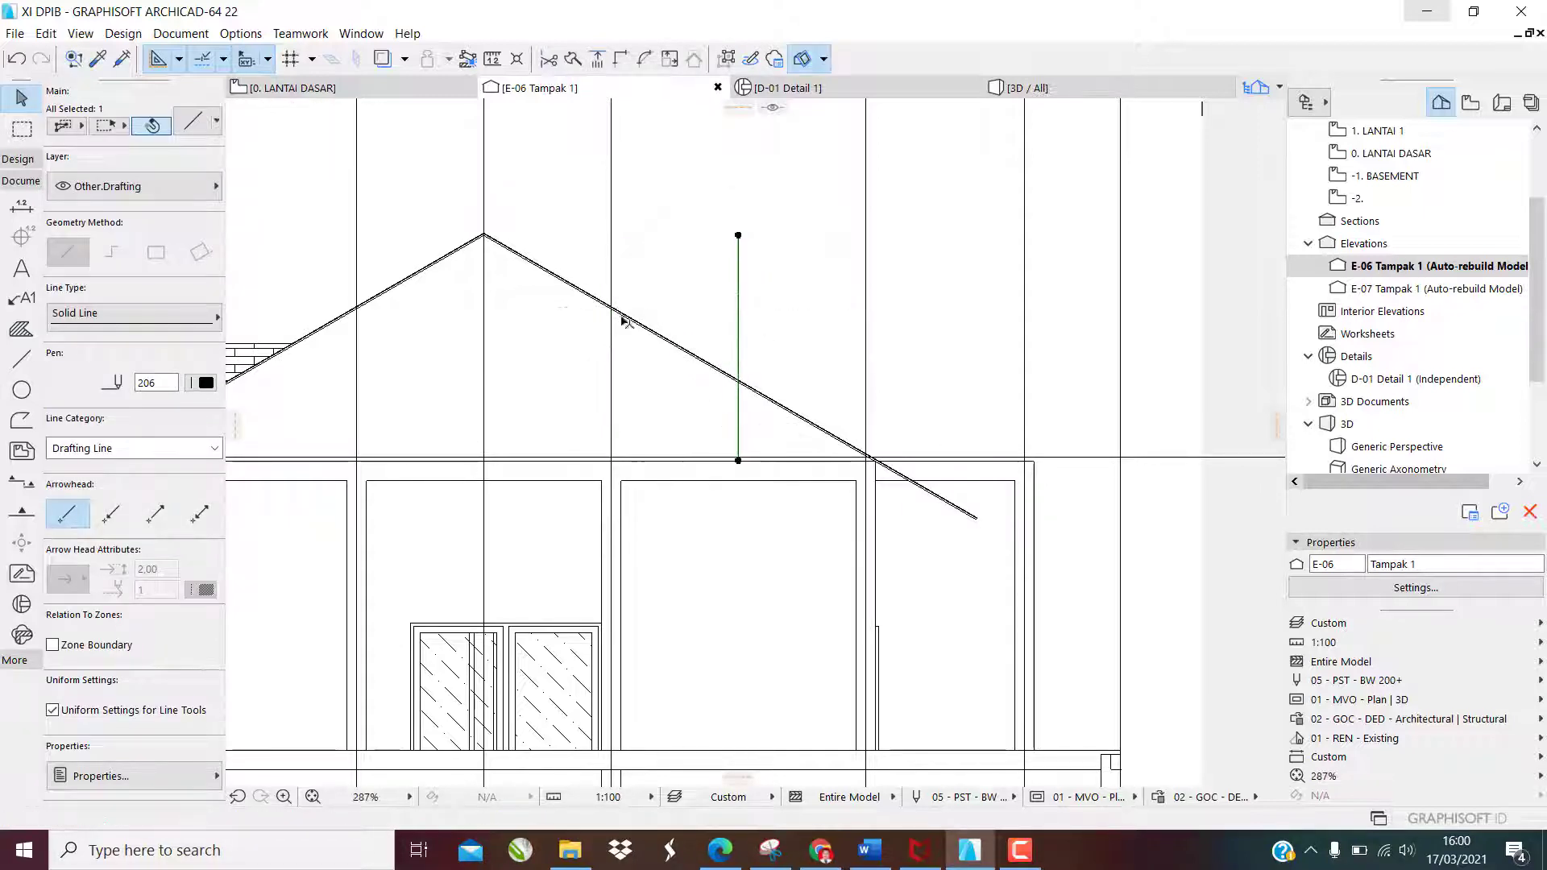
{"action": "left_click", "coordinate": [610, 326]}
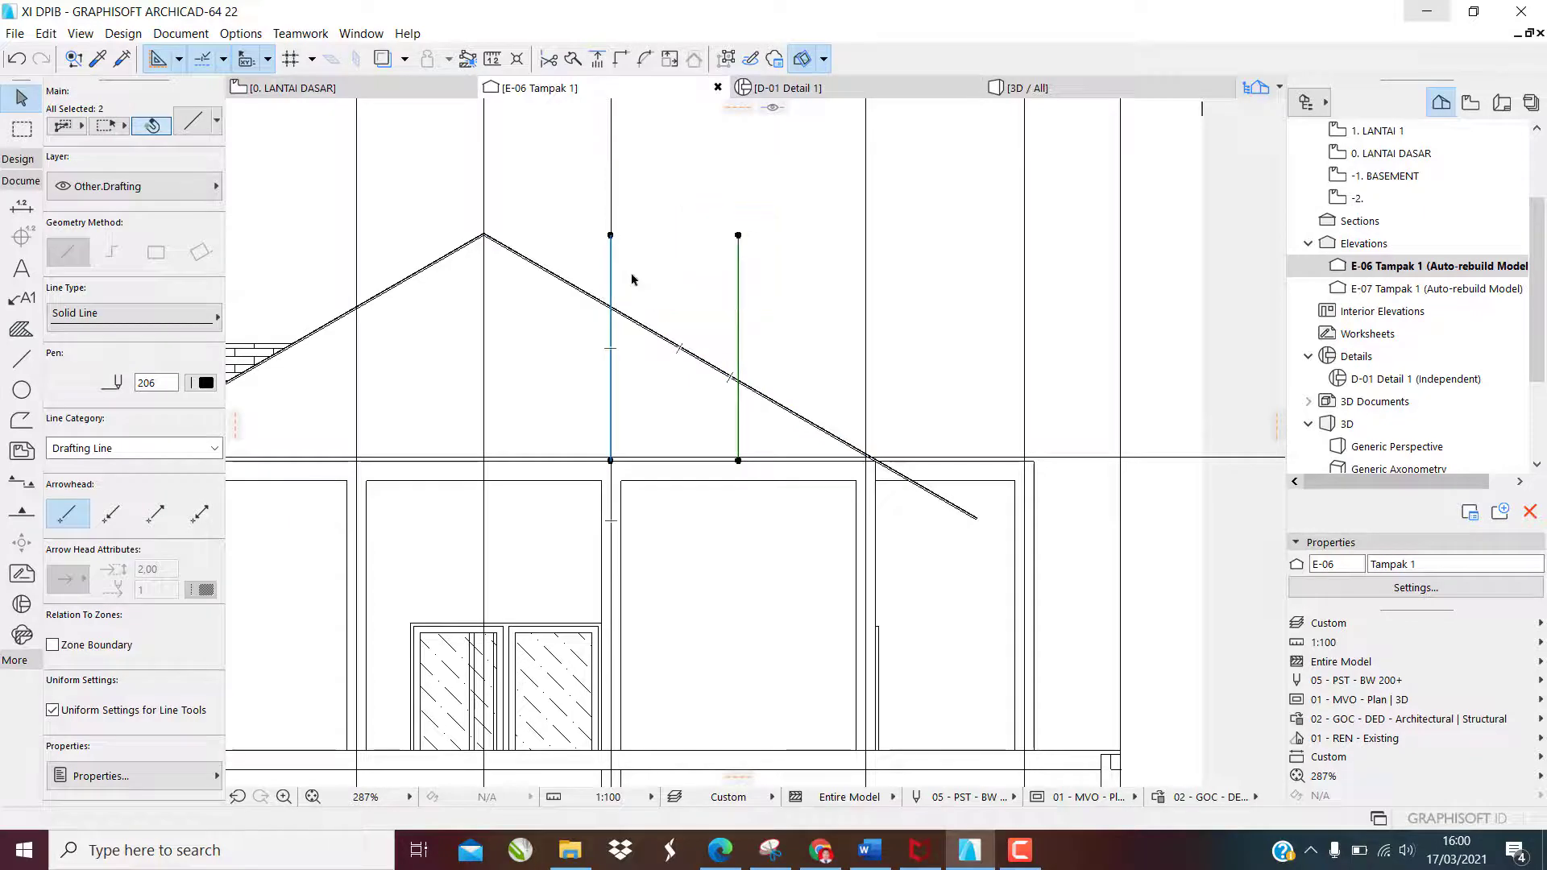
{"action": "left_click", "coordinate": [632, 280]}
Multiply the vertical line below the ridge toward grid line D with Drag, Increment and Spread, using a spacing of 100 for two copies
{"action": "left_click", "coordinate": [483, 339]}
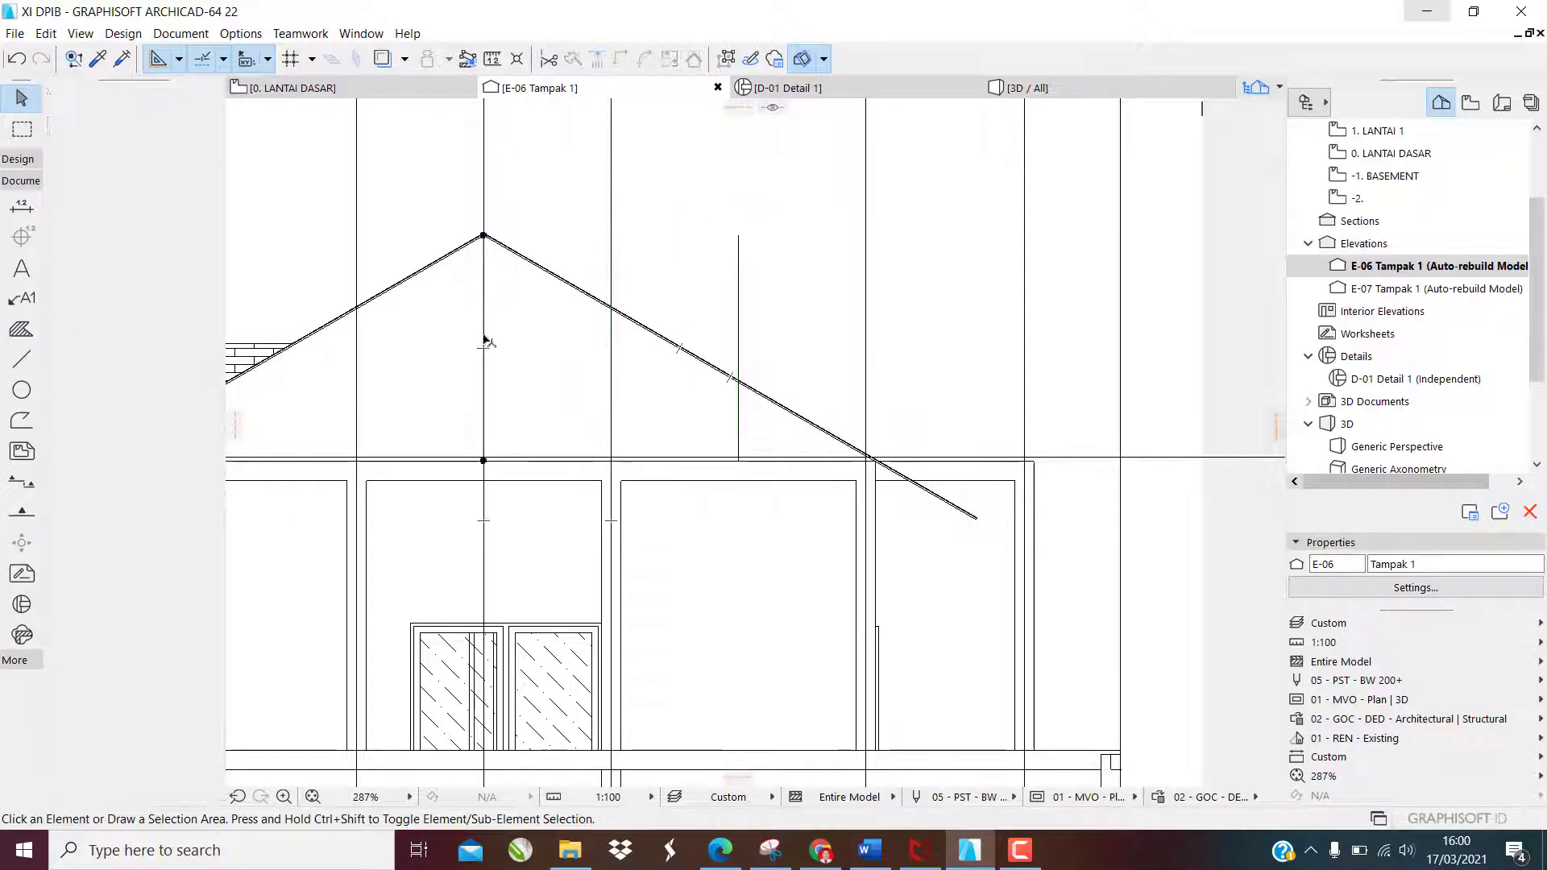
{"action": "key", "text": "ctrl+u"}
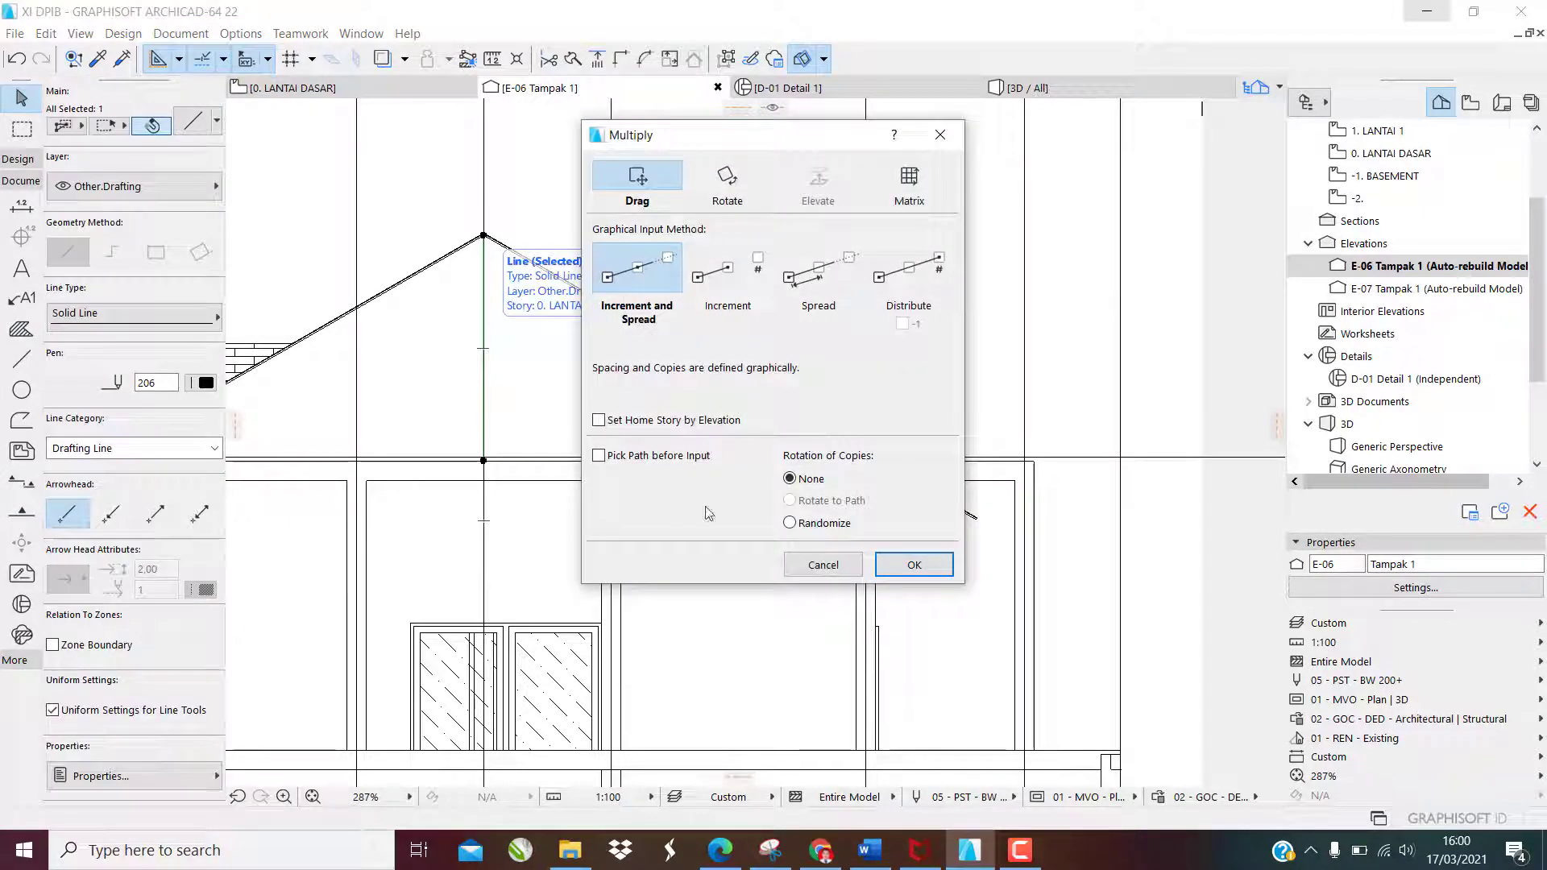
{"action": "left_click", "coordinate": [914, 564]}
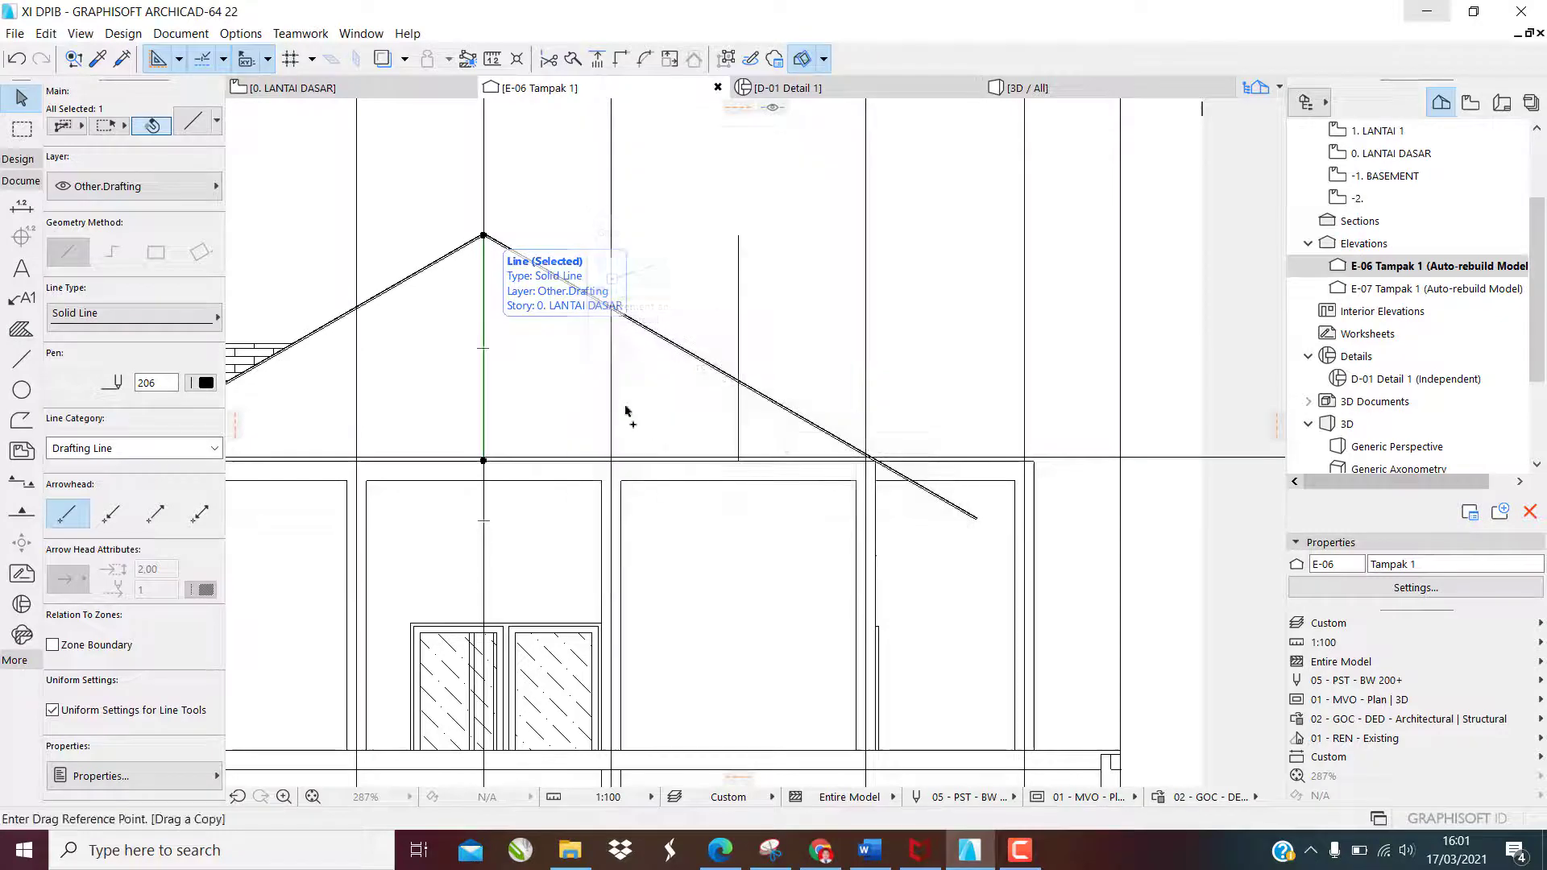
{"action": "left_click", "coordinate": [483, 348]}
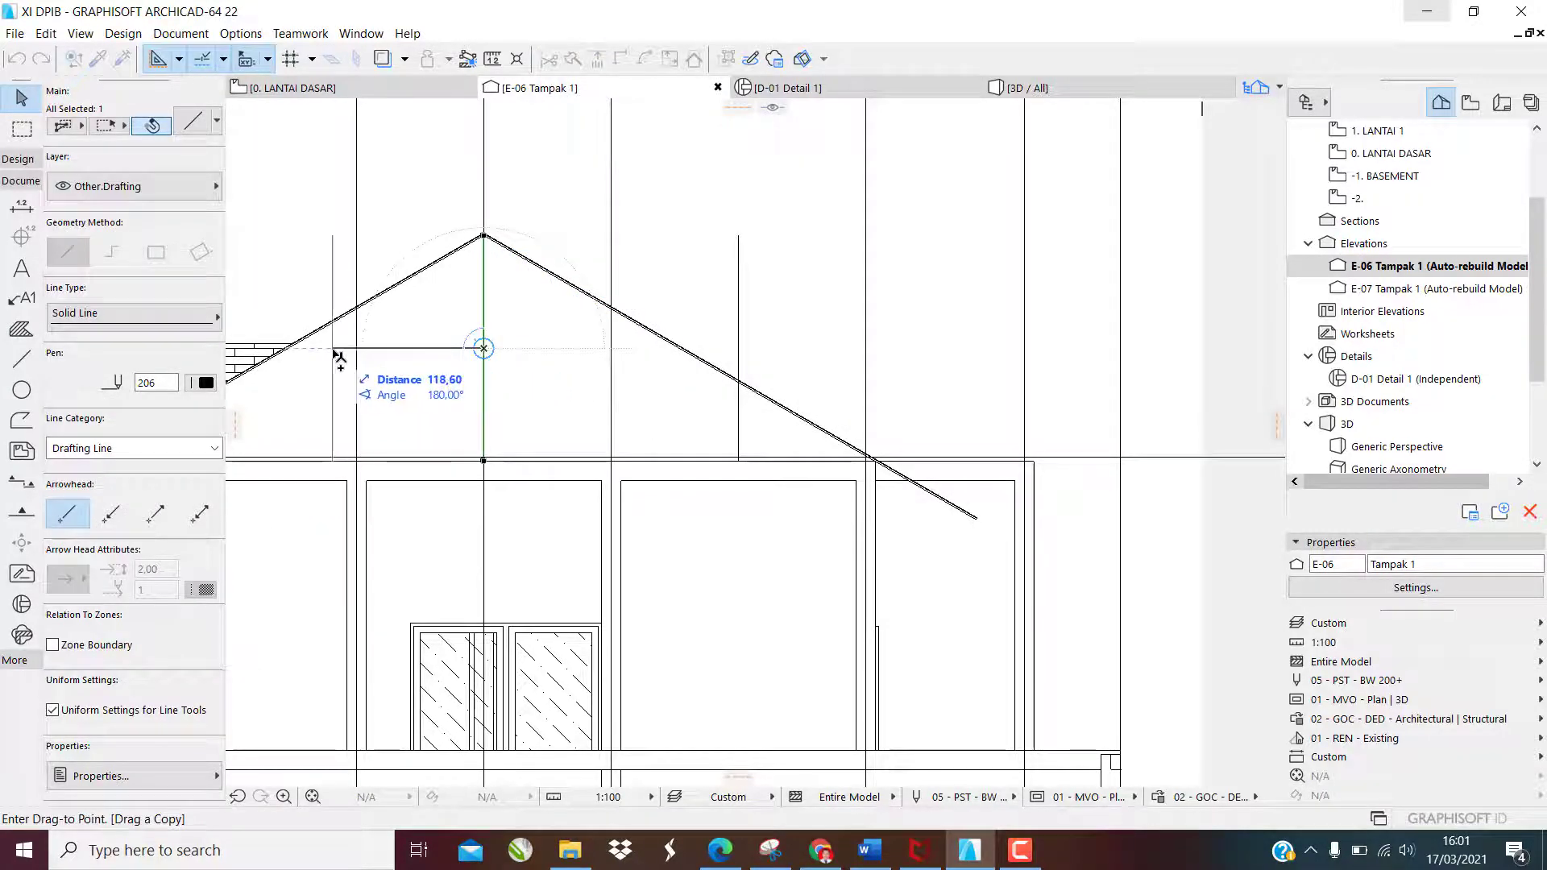
{"action": "type", "text": "100"}
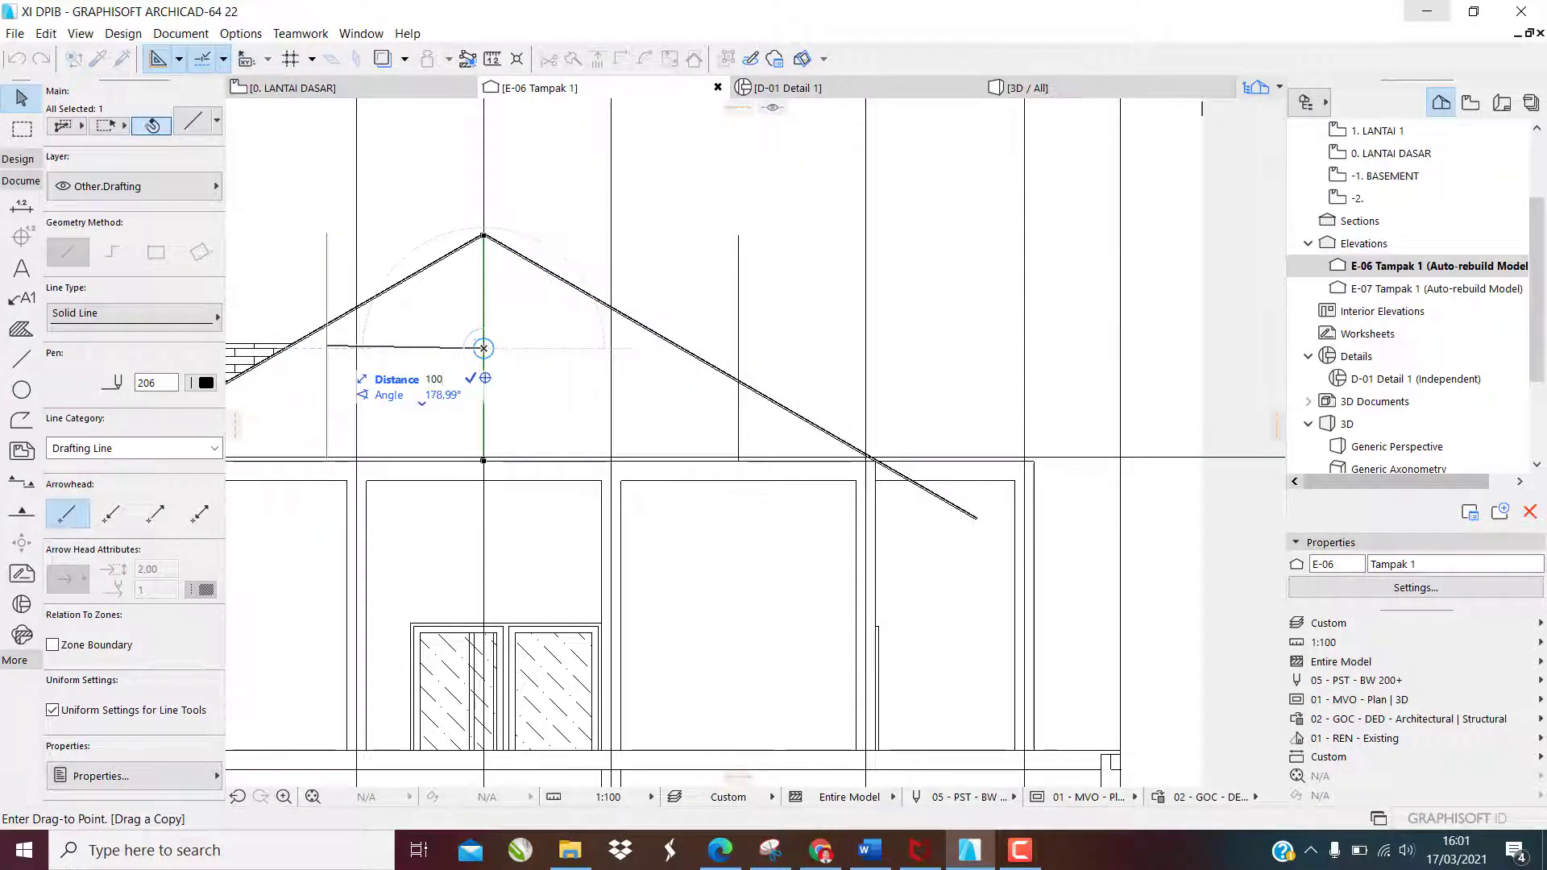
{"action": "scroll", "coordinate": [703, 346], "scroll_direction": "down", "scroll_amount": 4}
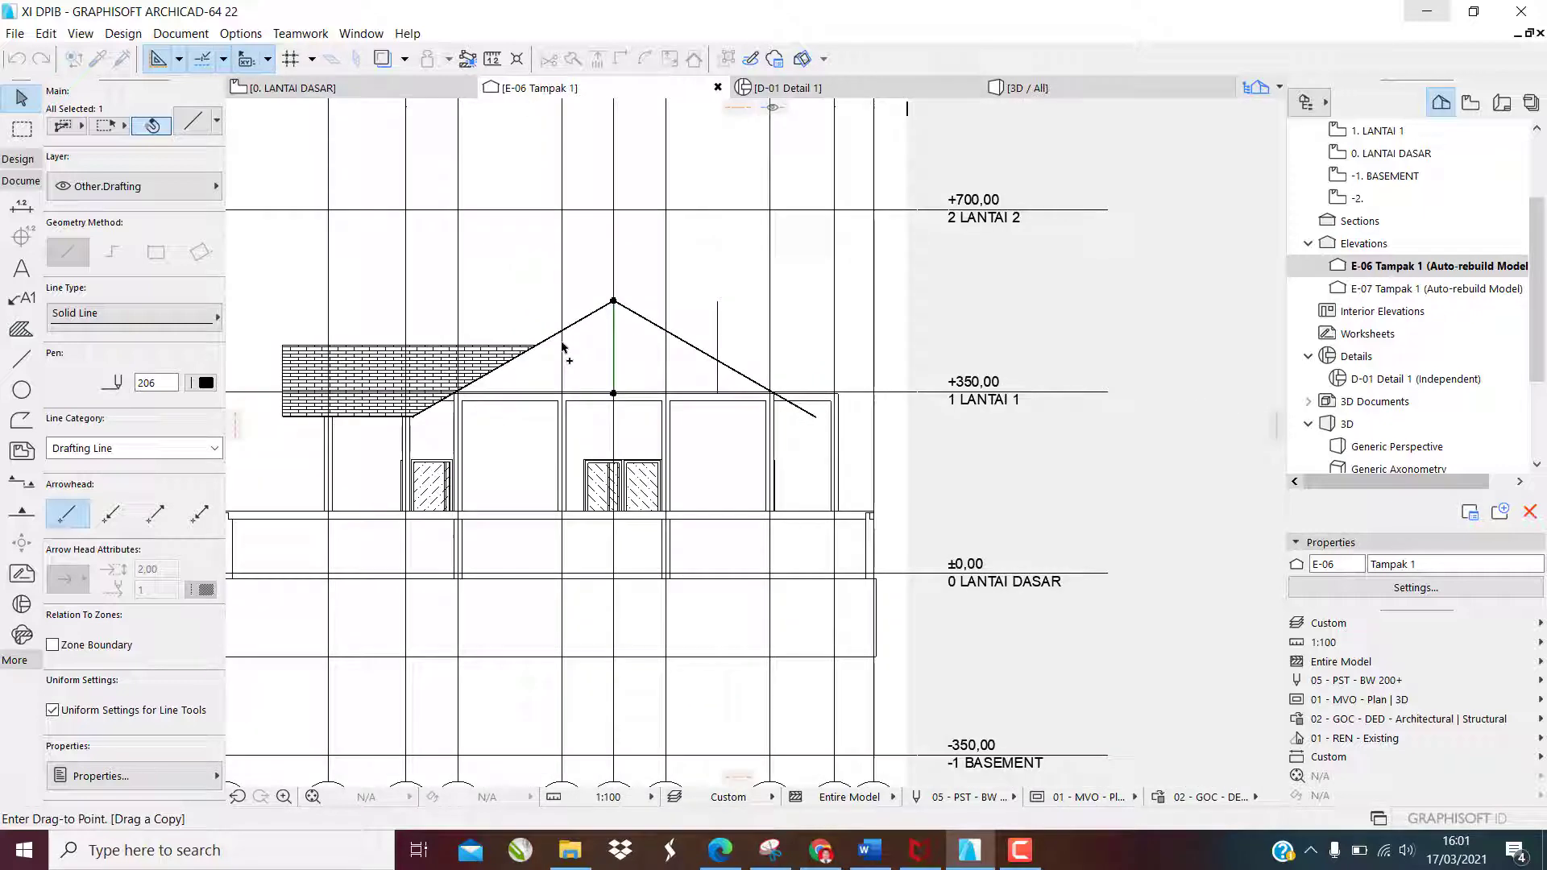
{"action": "left_click", "coordinate": [495, 347]}
{"action": "scroll", "coordinate": [573, 309], "scroll_direction": "up", "scroll_amount": 3}
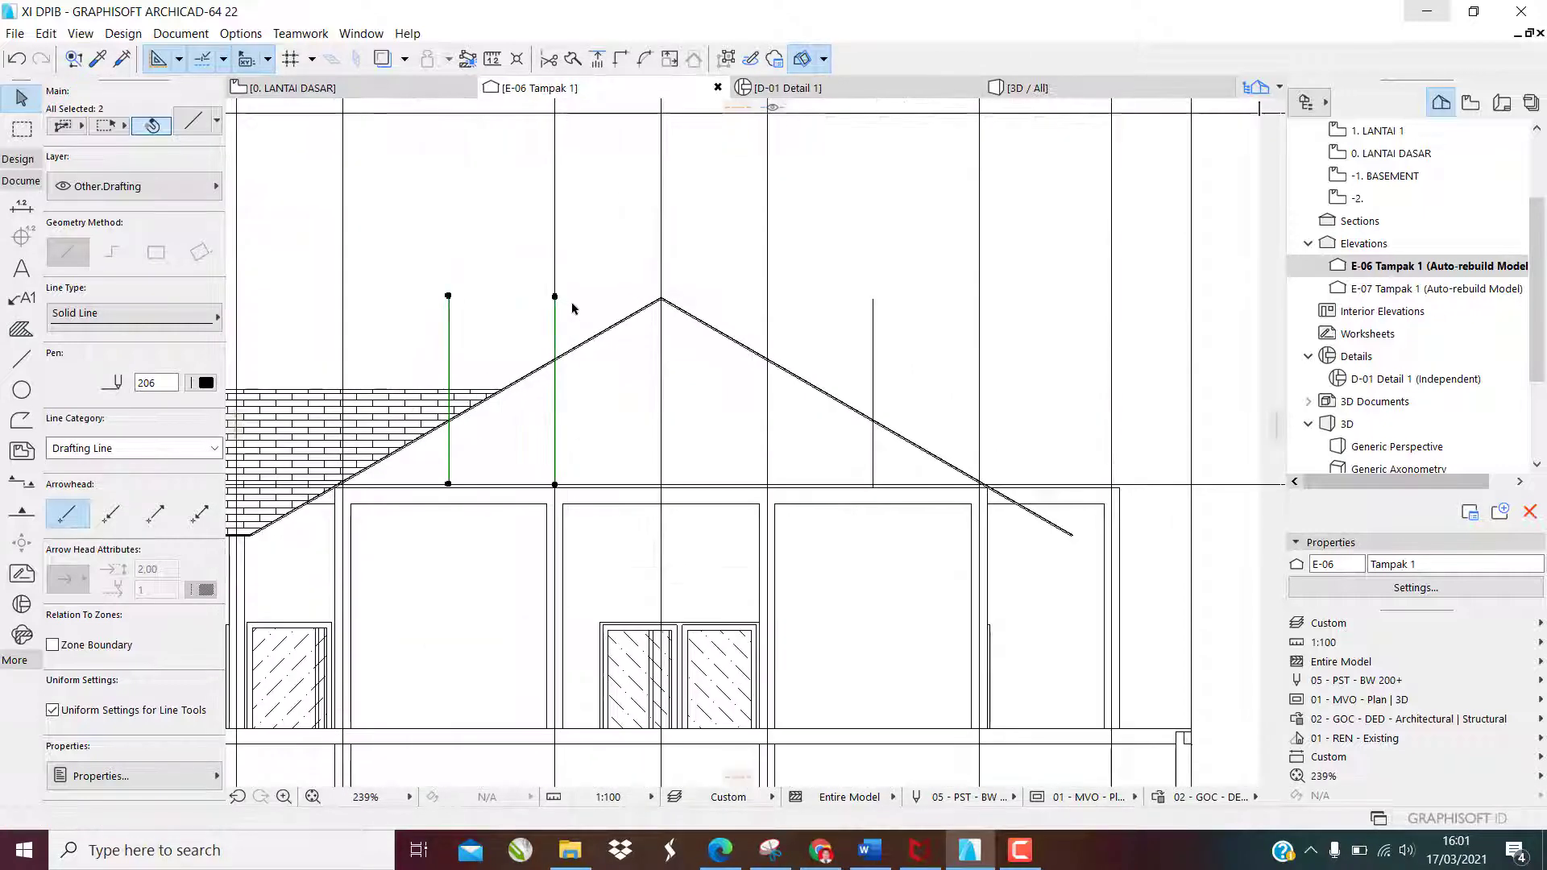
{"action": "key", "text": "Escape"}
Trim off the top part of the outer copied line on the grid line D side, above the tiled roof
{"action": "scroll", "coordinate": [509, 373], "scroll_direction": "up", "scroll_amount": 3}
{"action": "scroll", "coordinate": [399, 494], "scroll_direction": "up", "scroll_amount": 3}
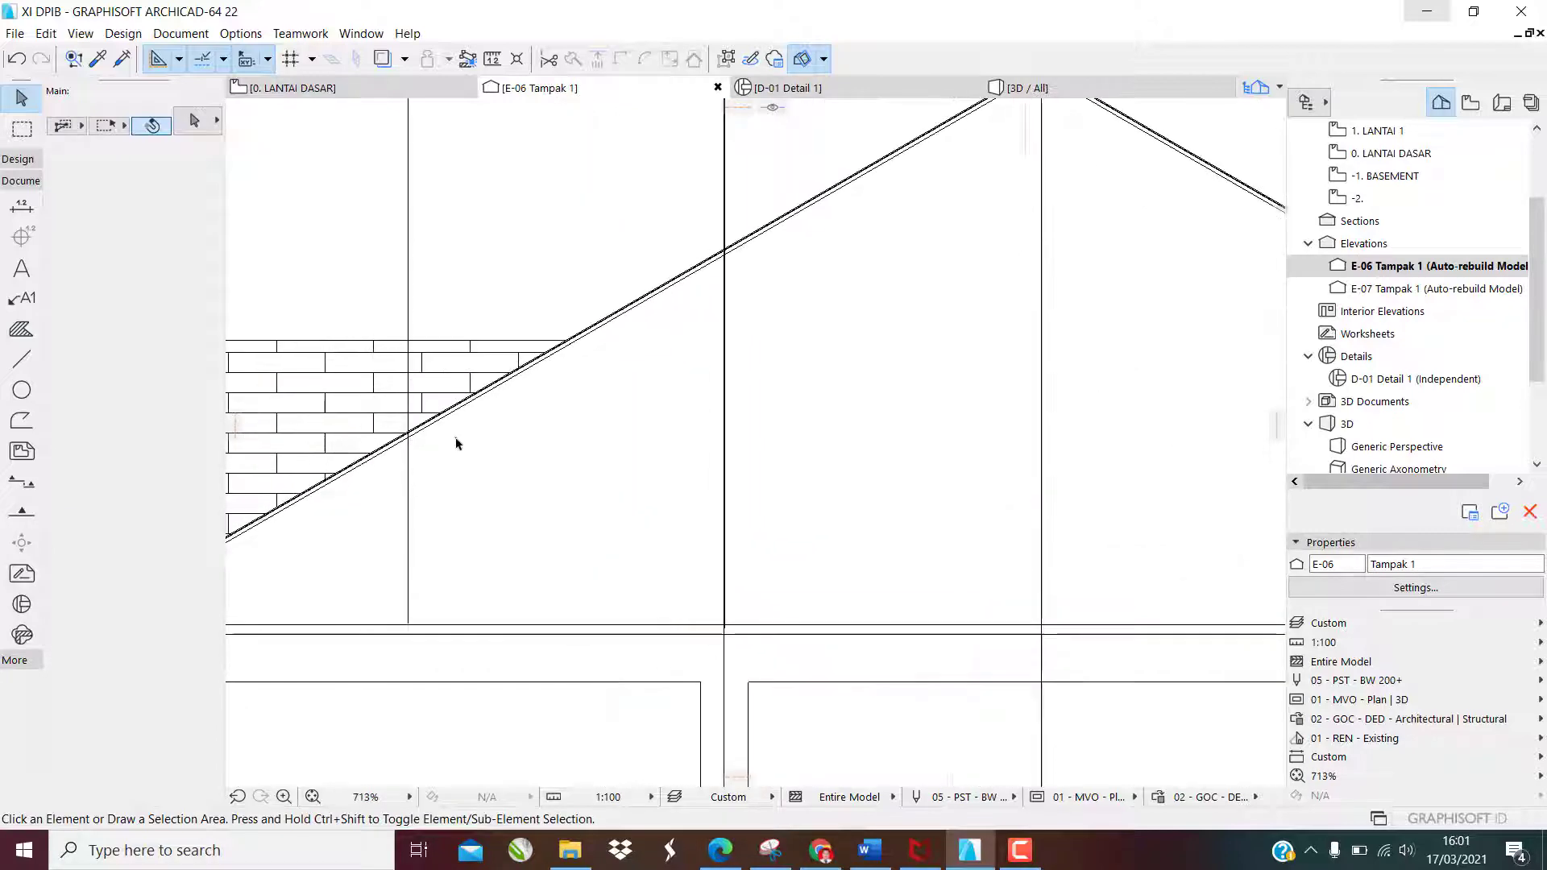
{"action": "scroll", "coordinate": [456, 439], "scroll_direction": "down", "scroll_amount": 5}
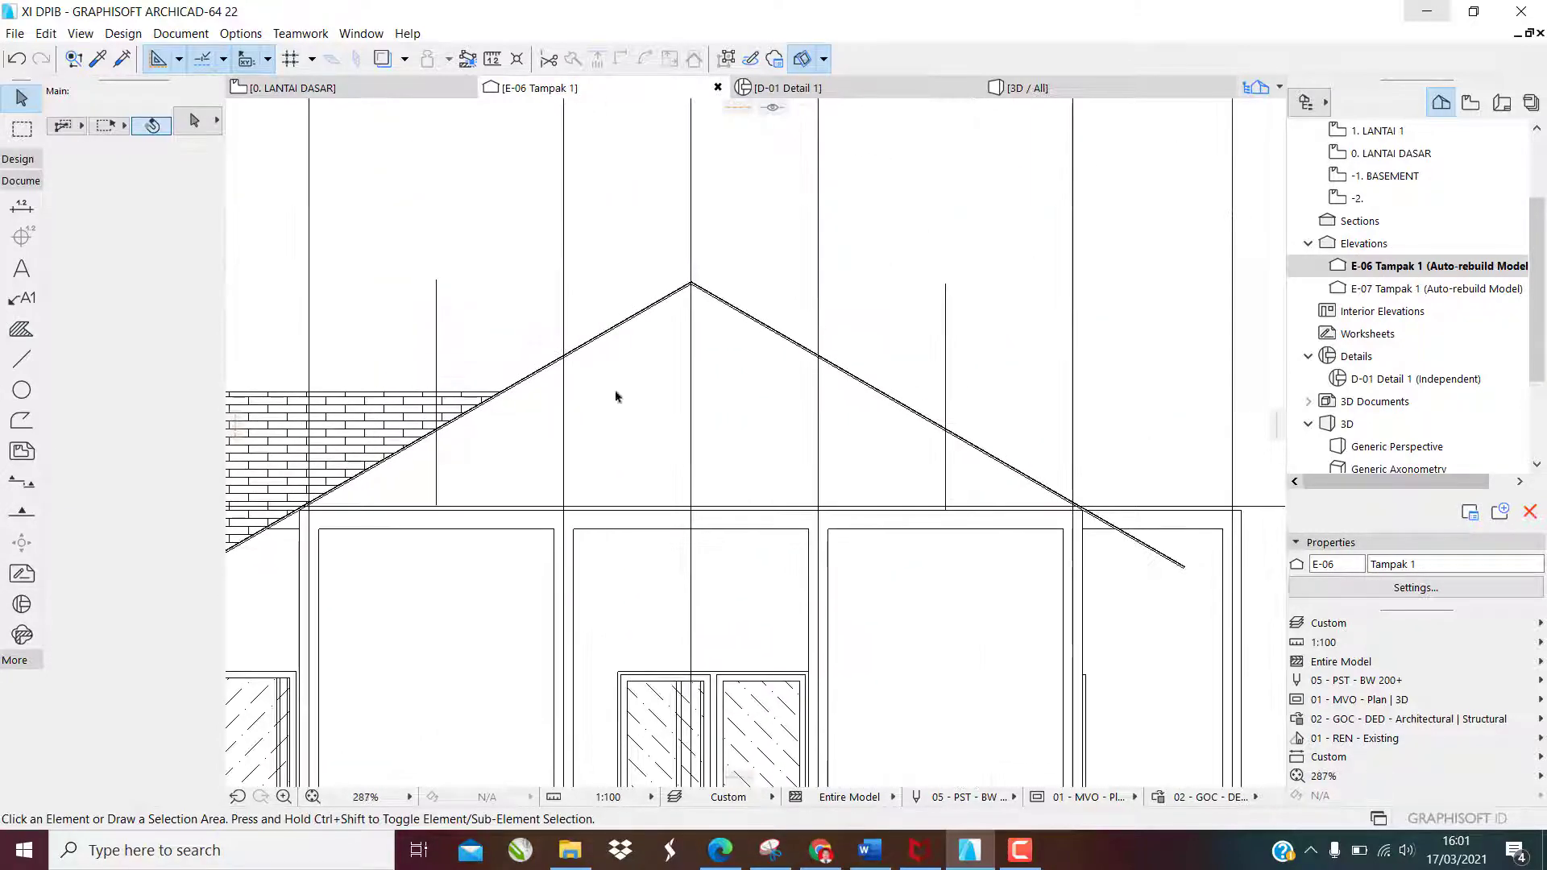
{"action": "scroll", "coordinate": [536, 393], "scroll_direction": "up", "scroll_amount": 3}
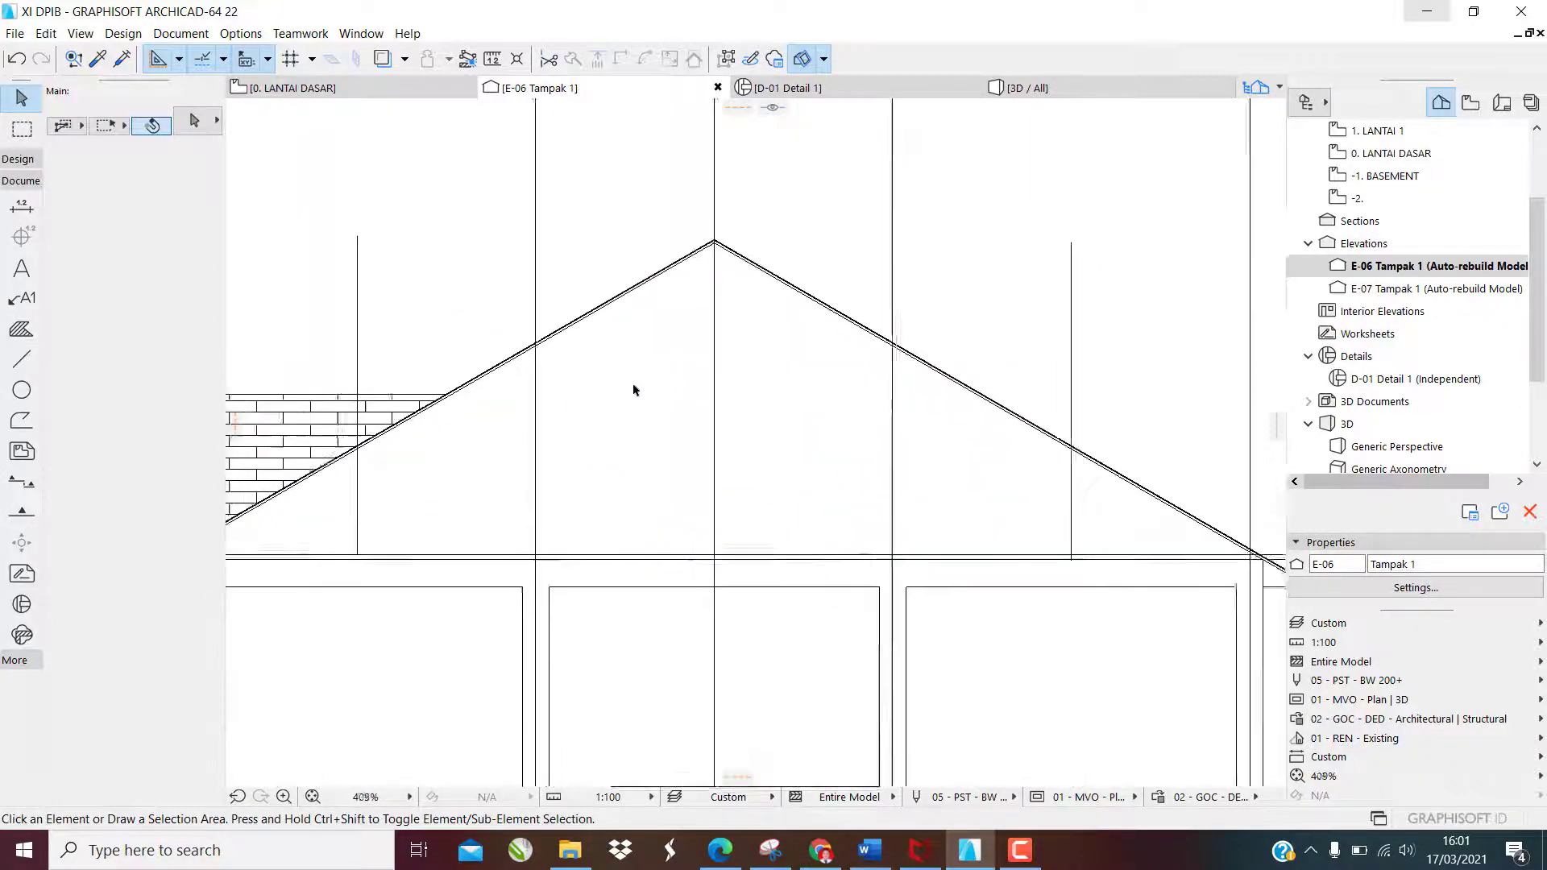
{"action": "left_click", "coordinate": [536, 393]}
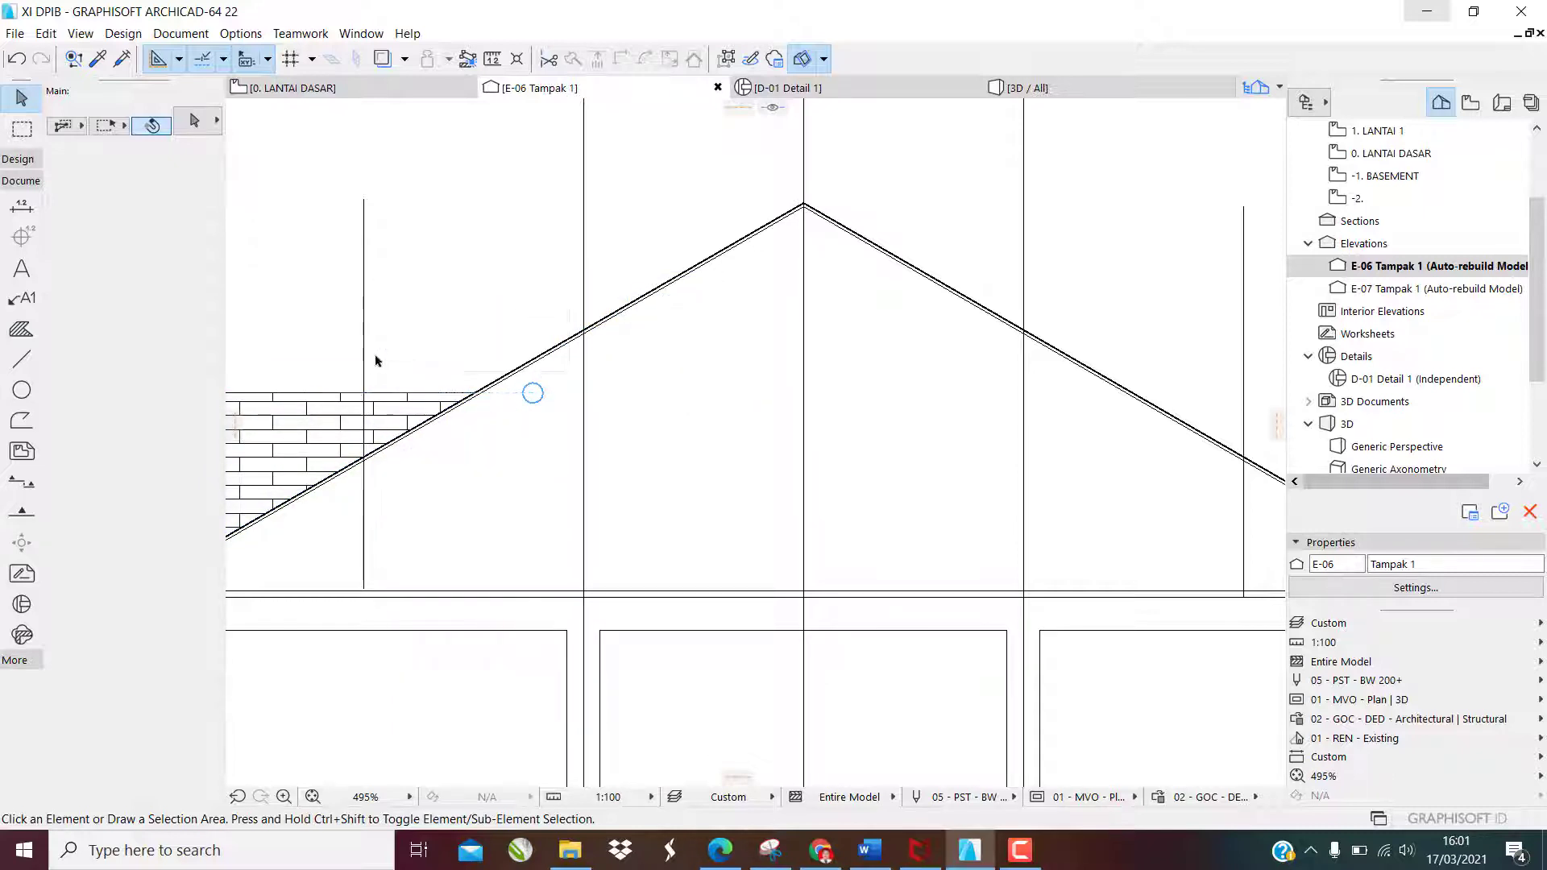
{"action": "scroll", "coordinate": [353, 500], "scroll_direction": "up", "scroll_amount": 4}
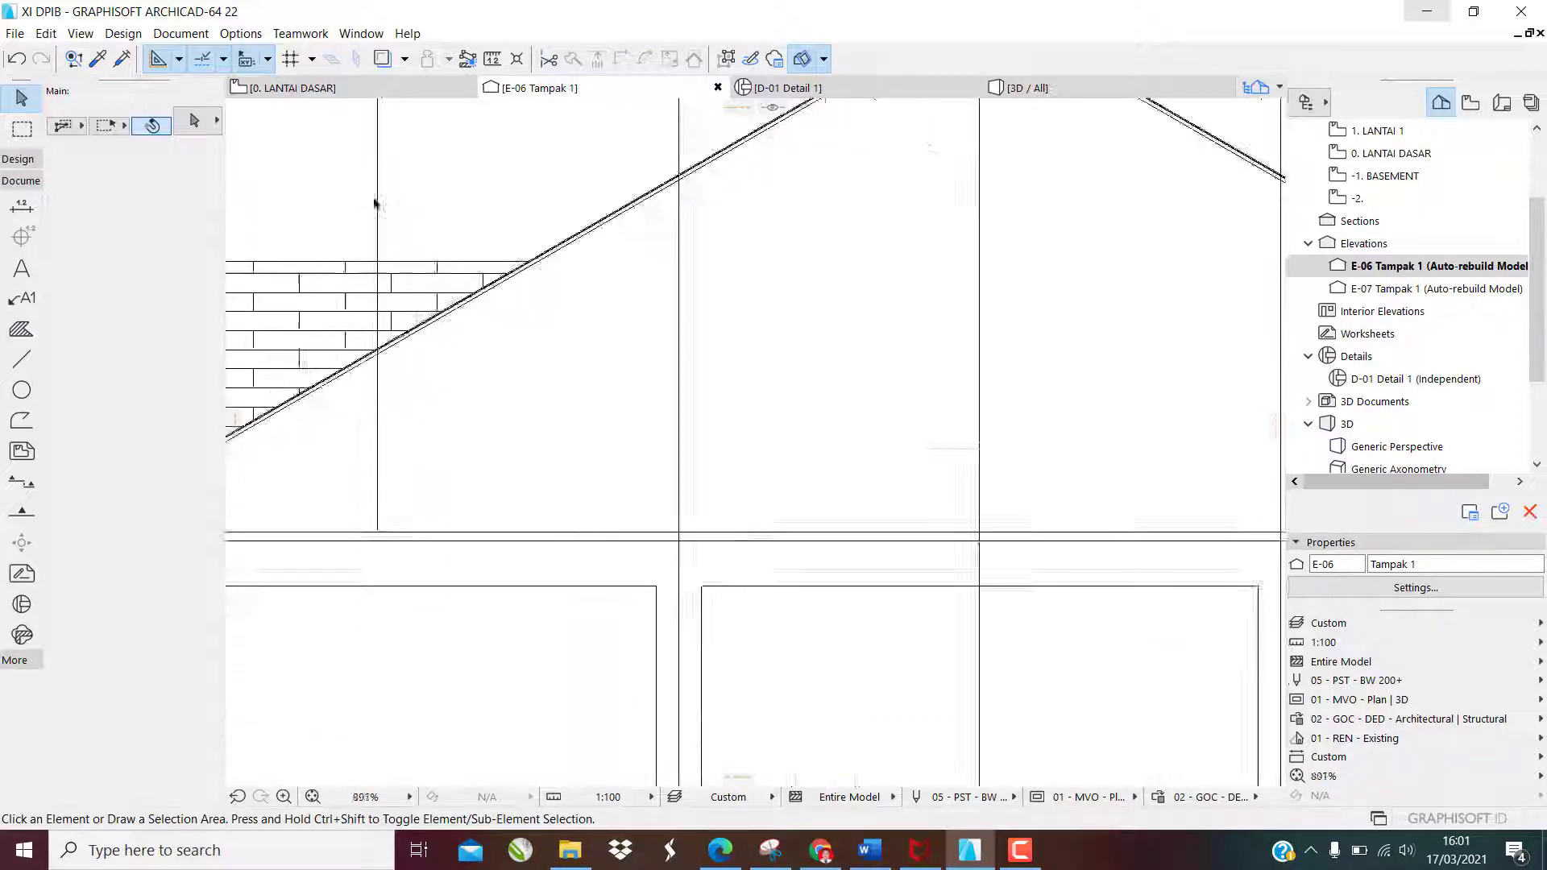
{"action": "scroll", "coordinate": [405, 228], "scroll_direction": "down", "scroll_amount": 3}
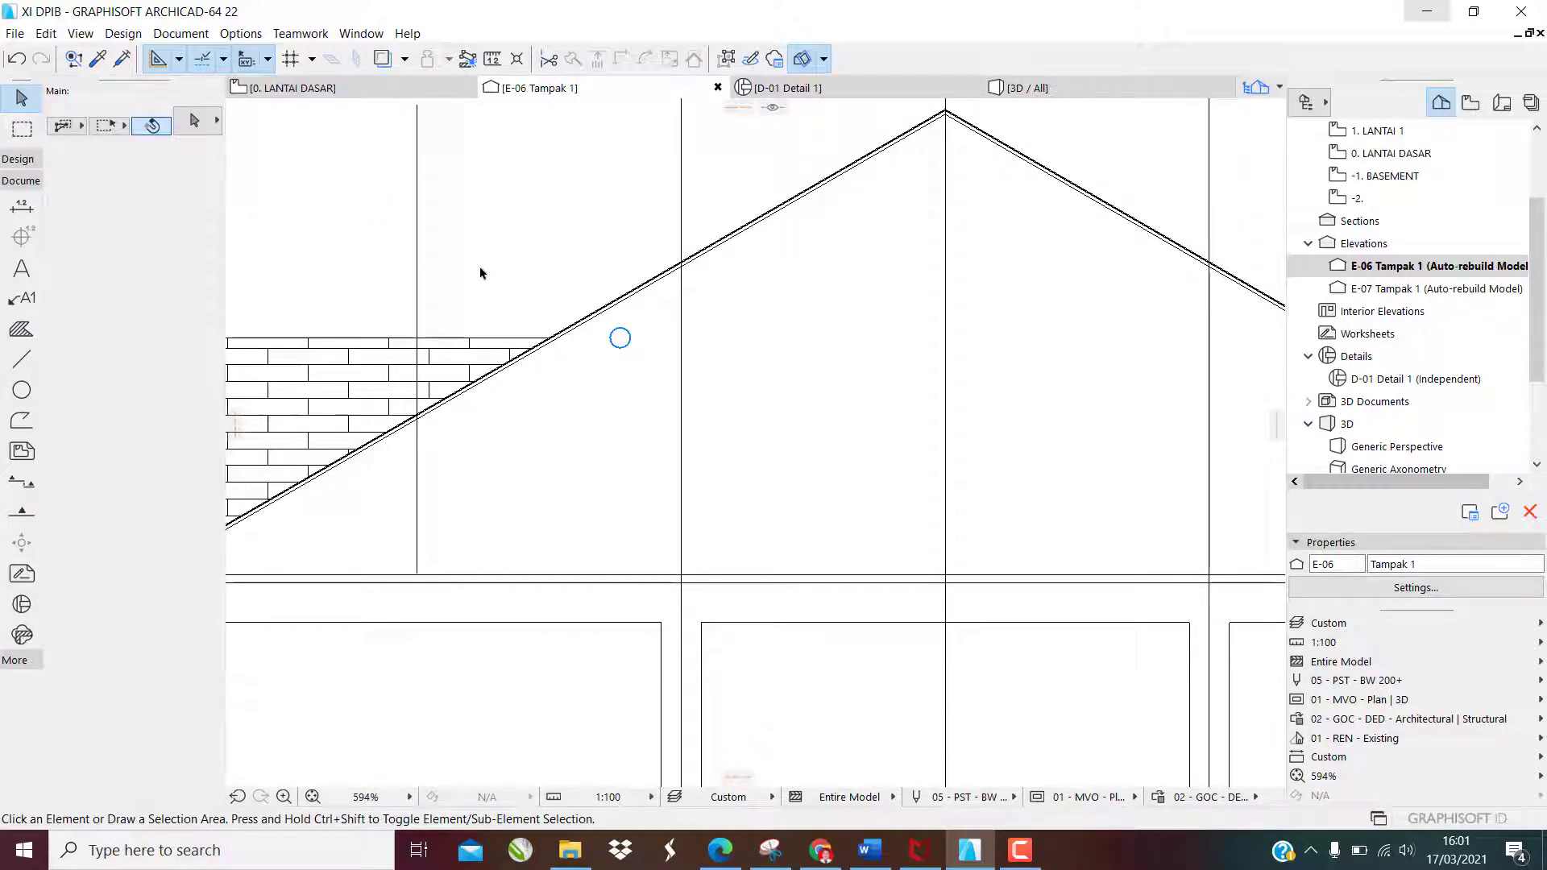
{"action": "left_click", "coordinate": [418, 296], "text": "ctrl"}
Try trimming the part of the outer line below the sloping roof, and undo that trim
{"action": "scroll", "coordinate": [415, 358], "scroll_direction": "up", "scroll_amount": 5}
{"action": "left_click", "coordinate": [425, 511], "text": "ctrl"}
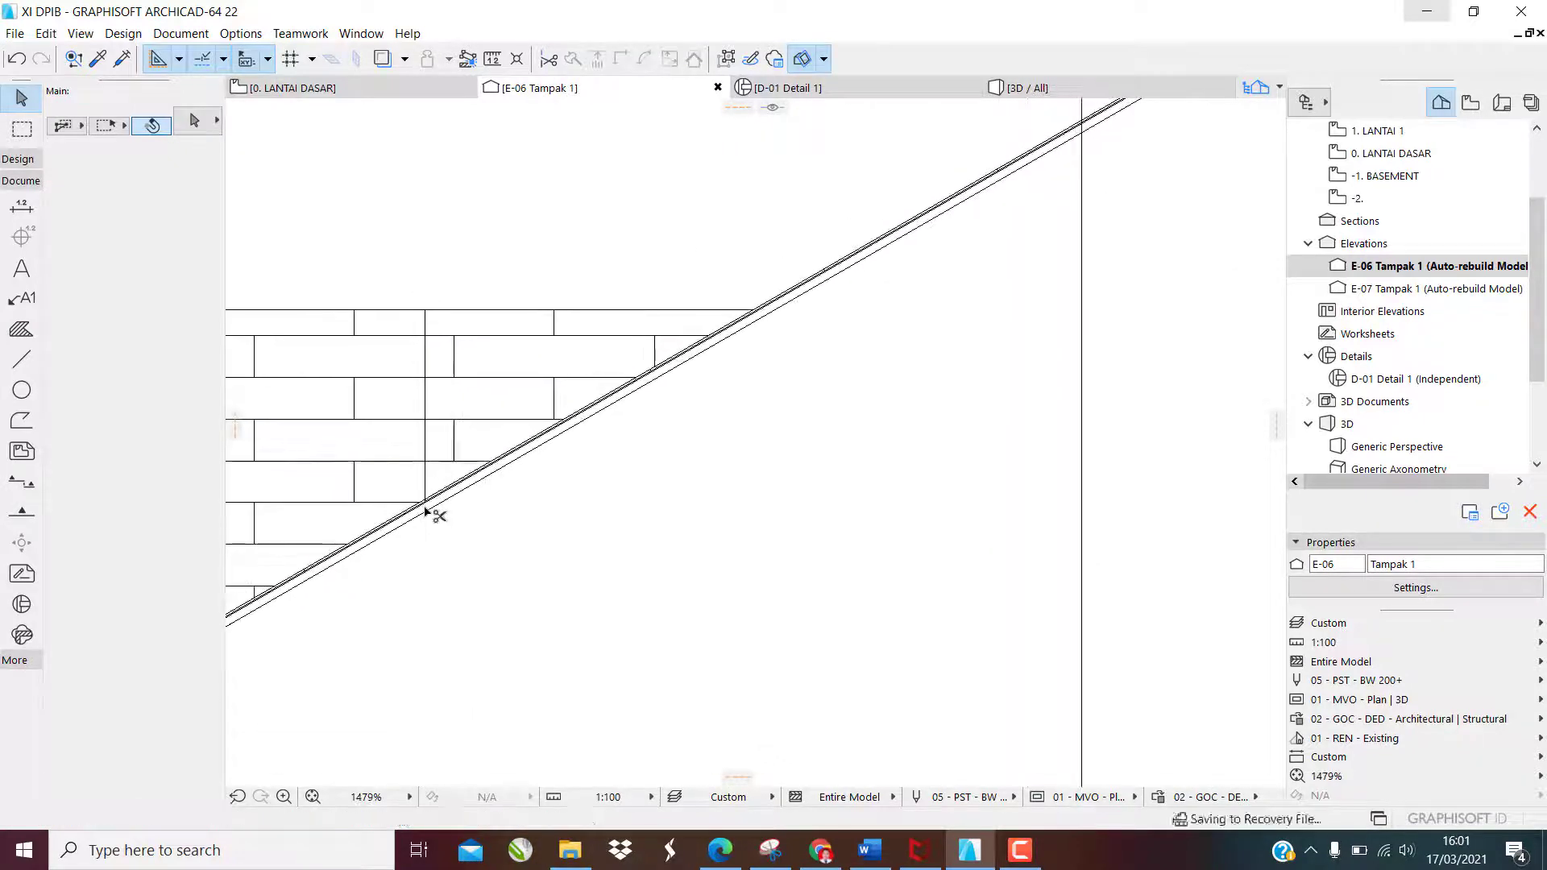
{"action": "key", "text": "ctrl+z"}
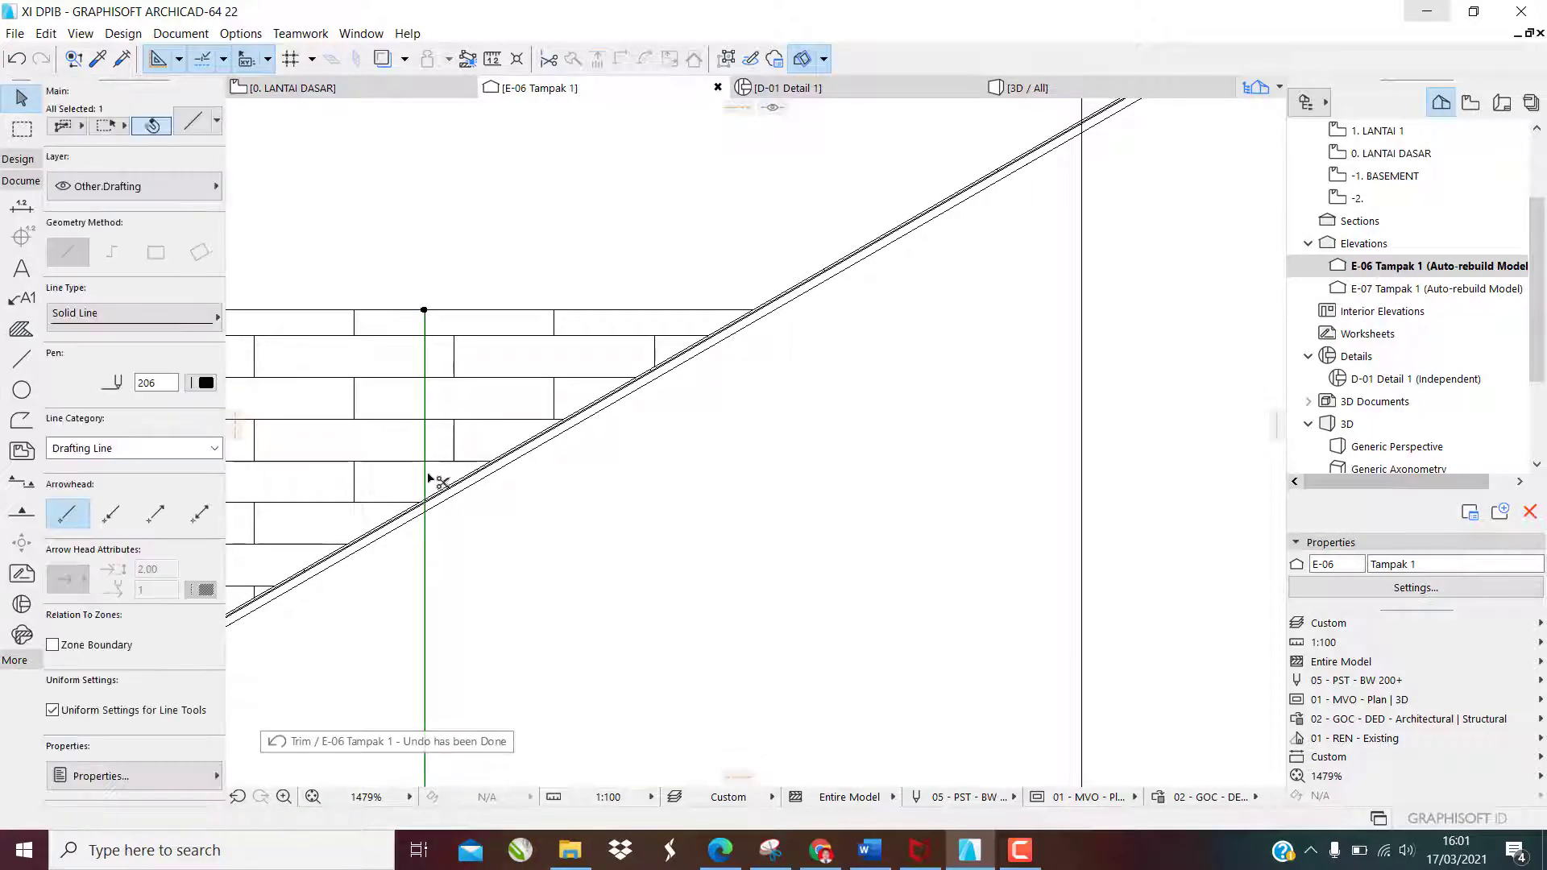
Trim the outer line's segment crossing the roof tiles and delete its short leftover within the roof thickness, keeping the part below the roof
{"action": "left_click", "coordinate": [427, 475], "text": "ctrl"}
{"action": "scroll", "coordinate": [425, 502], "scroll_direction": "up", "scroll_amount": 4}
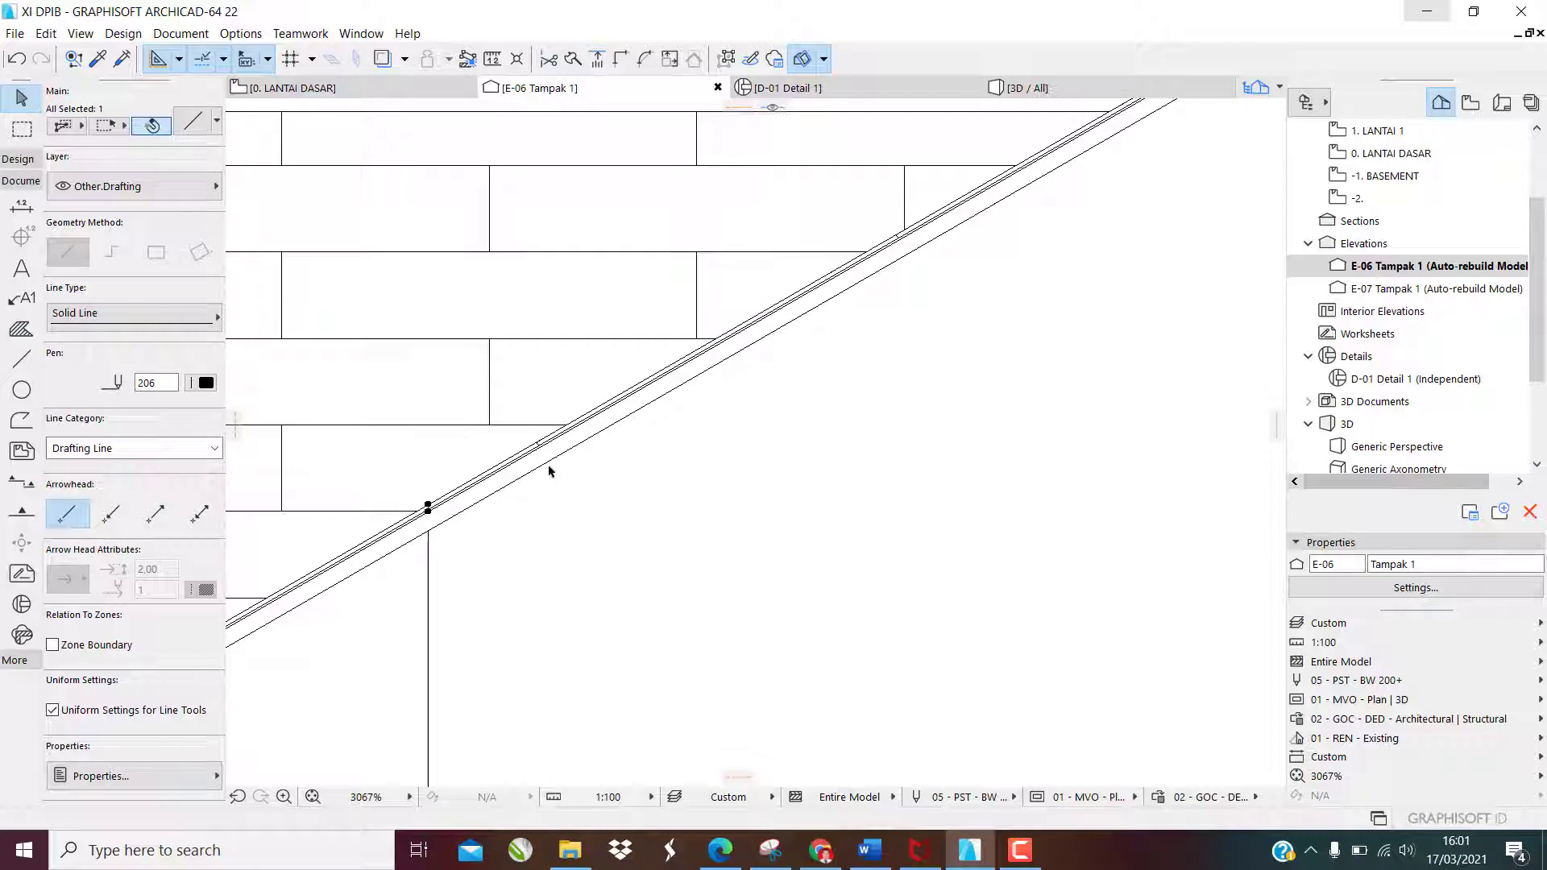
{"action": "key", "text": "Delete"}
{"action": "left_click", "coordinate": [427, 528]}
{"action": "scroll", "coordinate": [428, 528], "scroll_direction": "down", "scroll_amount": 8}
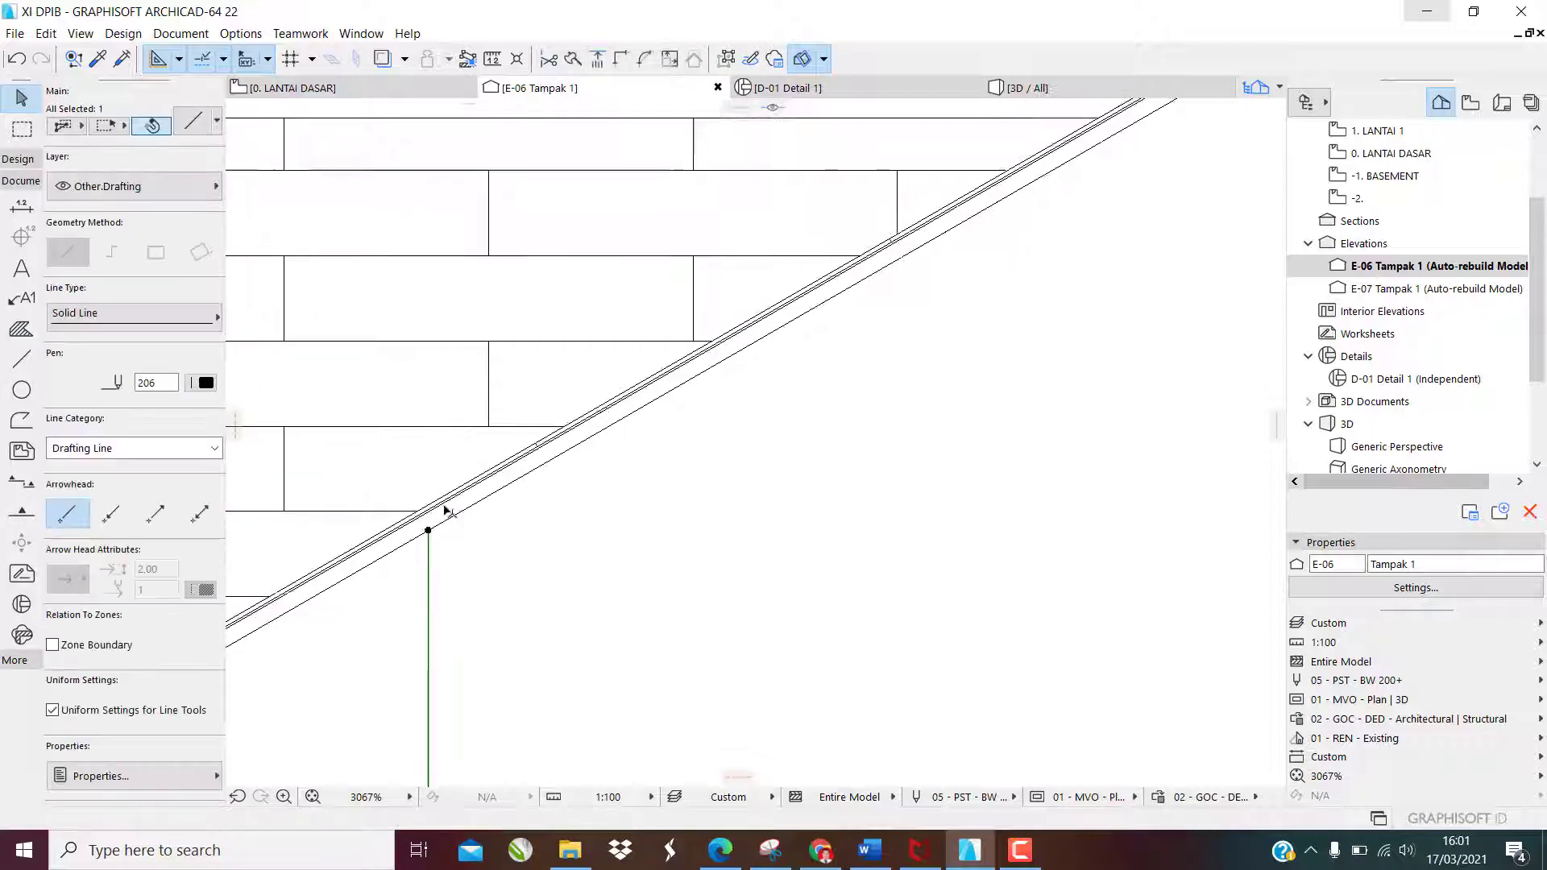
{"action": "scroll", "coordinate": [455, 521], "scroll_direction": "up", "scroll_amount": 9}
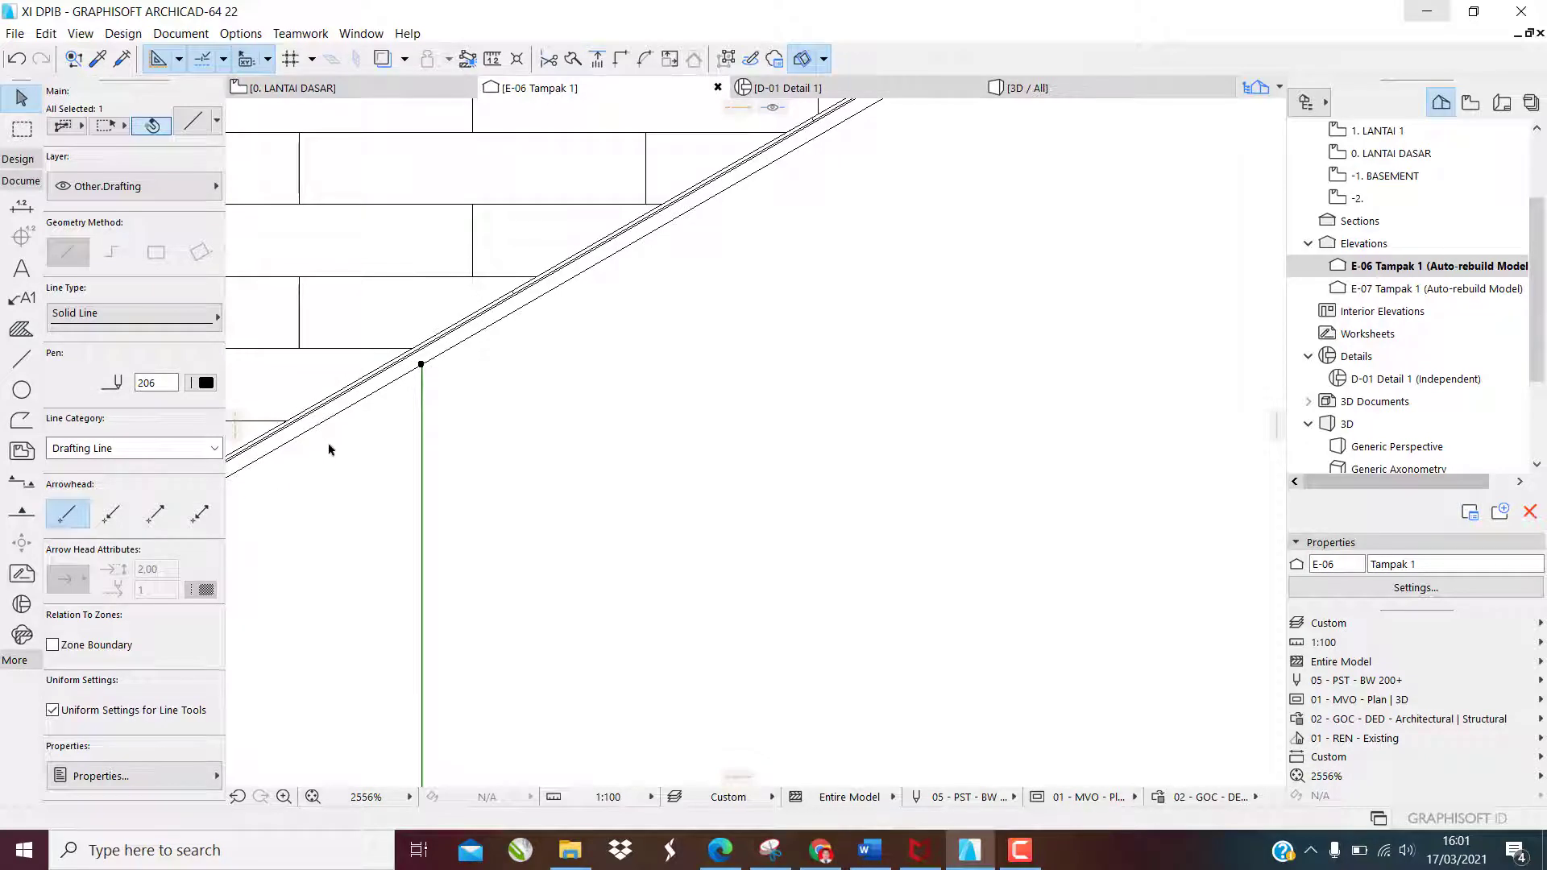
Trim the inner copied line on the grid line D side above the roof slope and at the roof underside
{"action": "scroll", "coordinate": [329, 449], "scroll_direction": "down", "scroll_amount": 10}
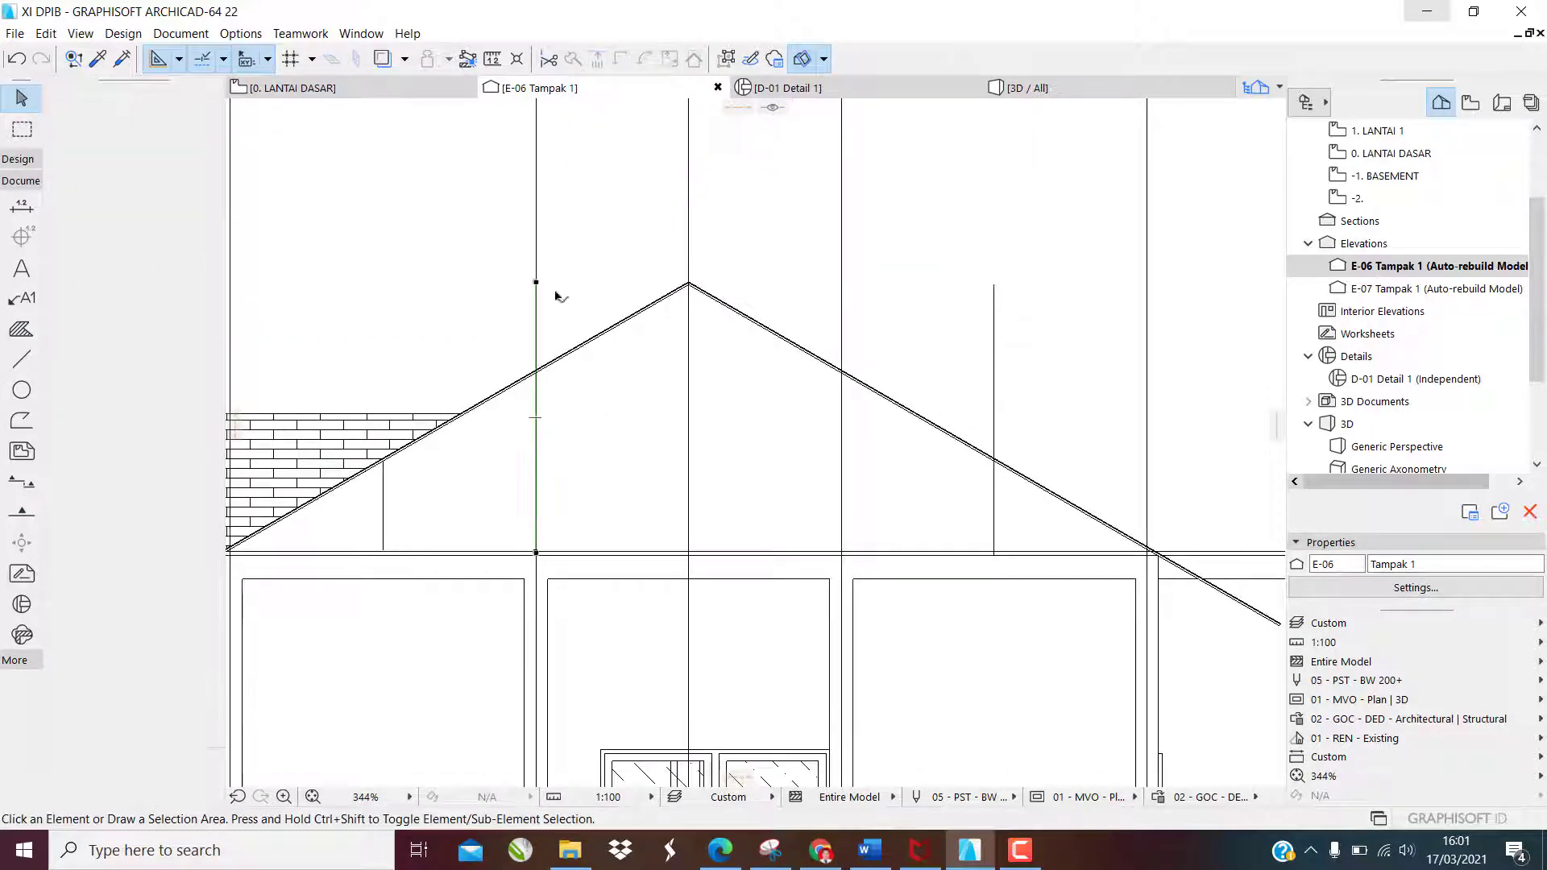
{"action": "scroll", "coordinate": [530, 289], "scroll_direction": "up", "scroll_amount": 4}
{"action": "left_click", "coordinate": [525, 343], "text": "ctrl"}
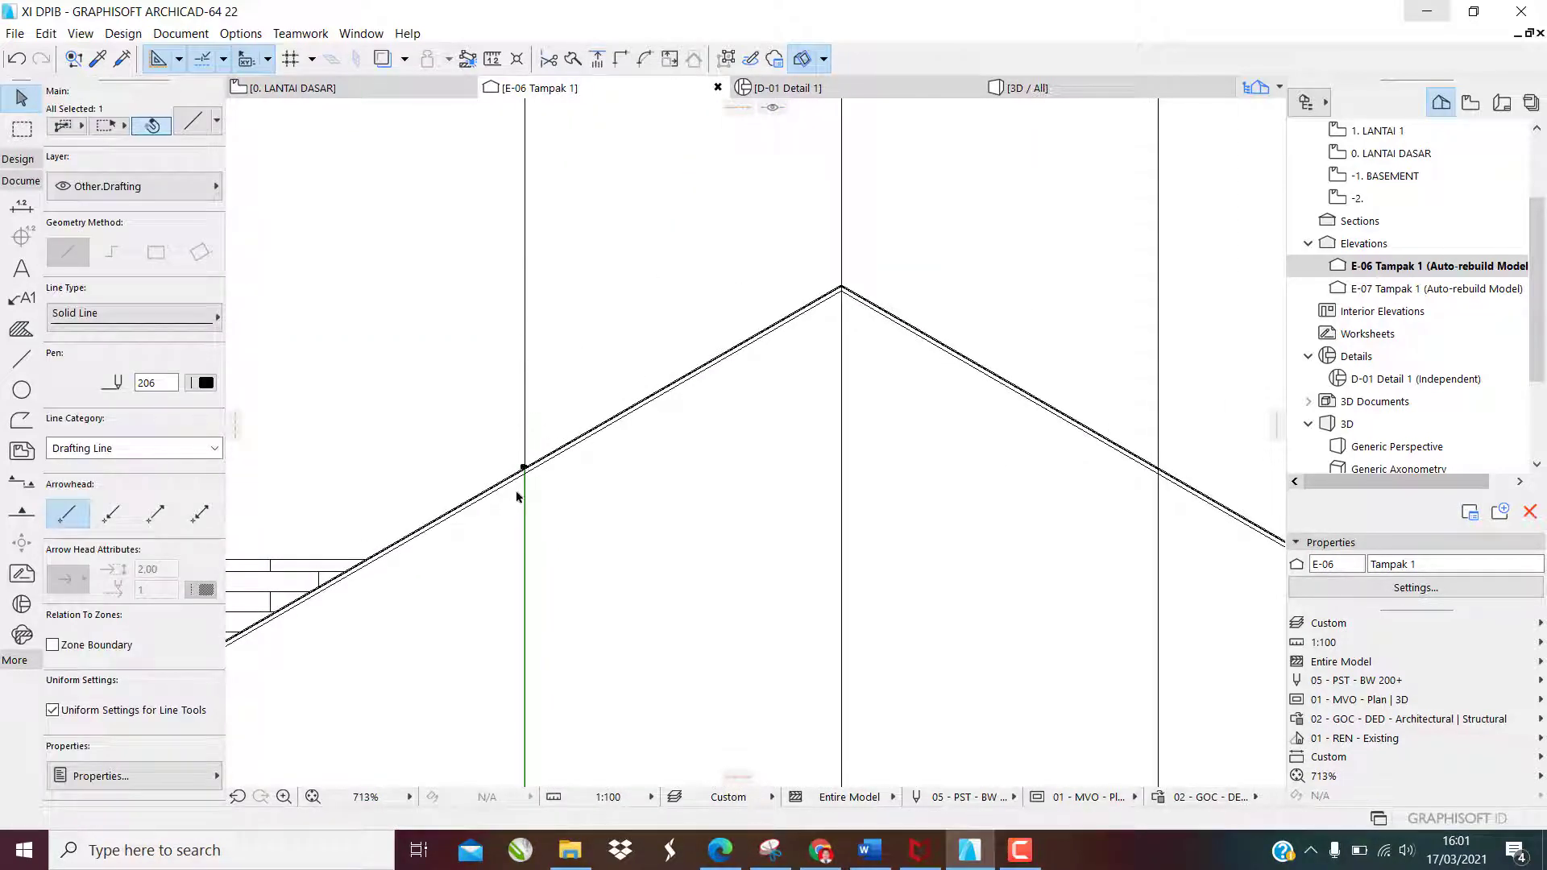
{"action": "scroll", "coordinate": [516, 497], "scroll_direction": "up", "scroll_amount": 8}
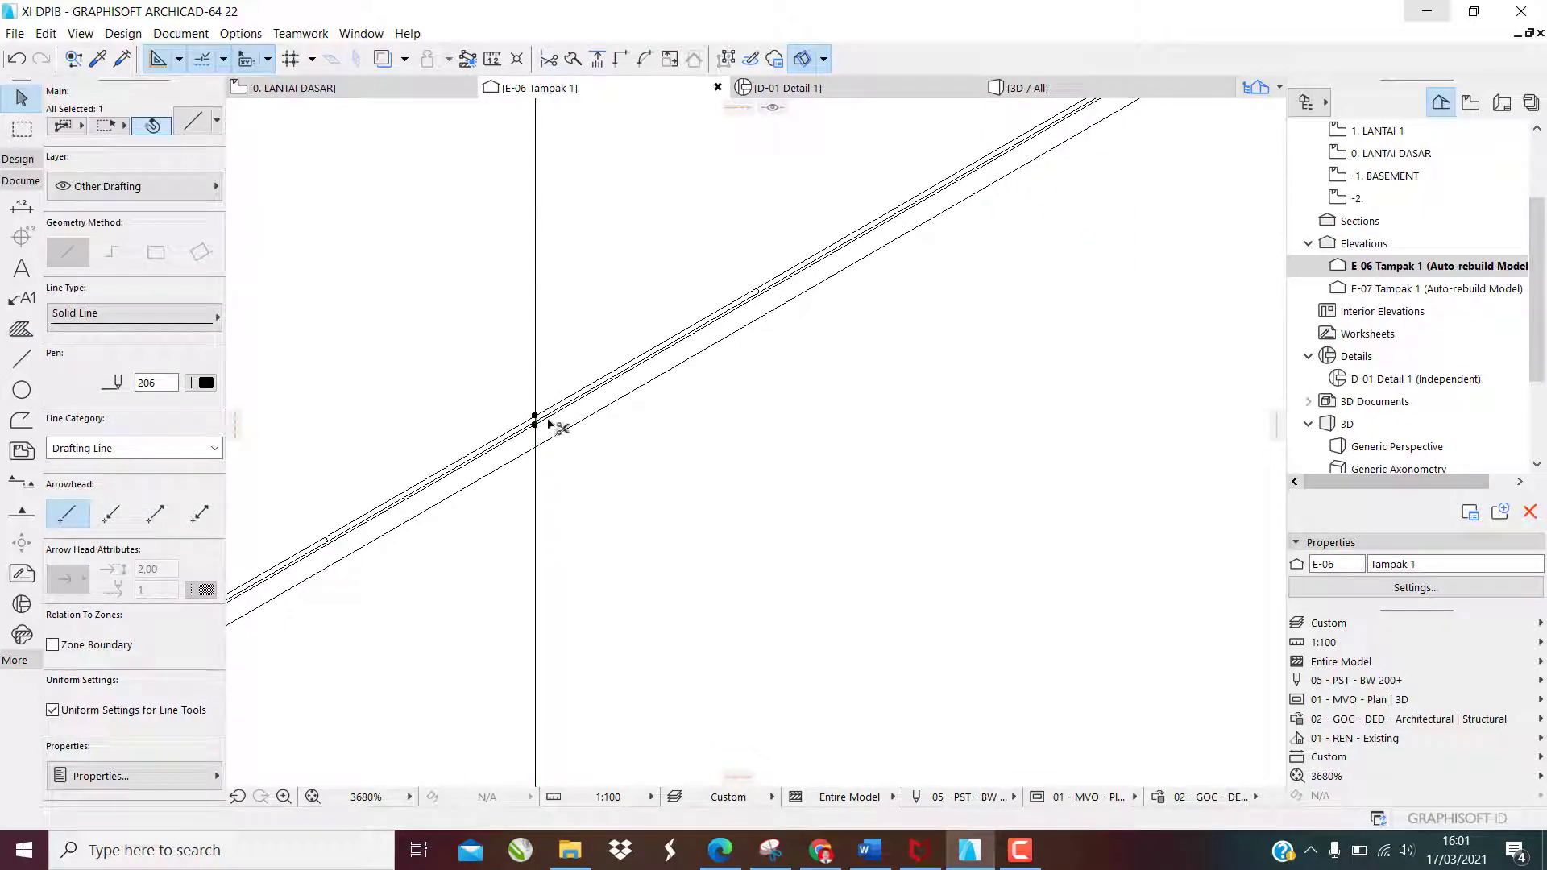
{"action": "left_click", "coordinate": [541, 494], "text": "ctrl"}
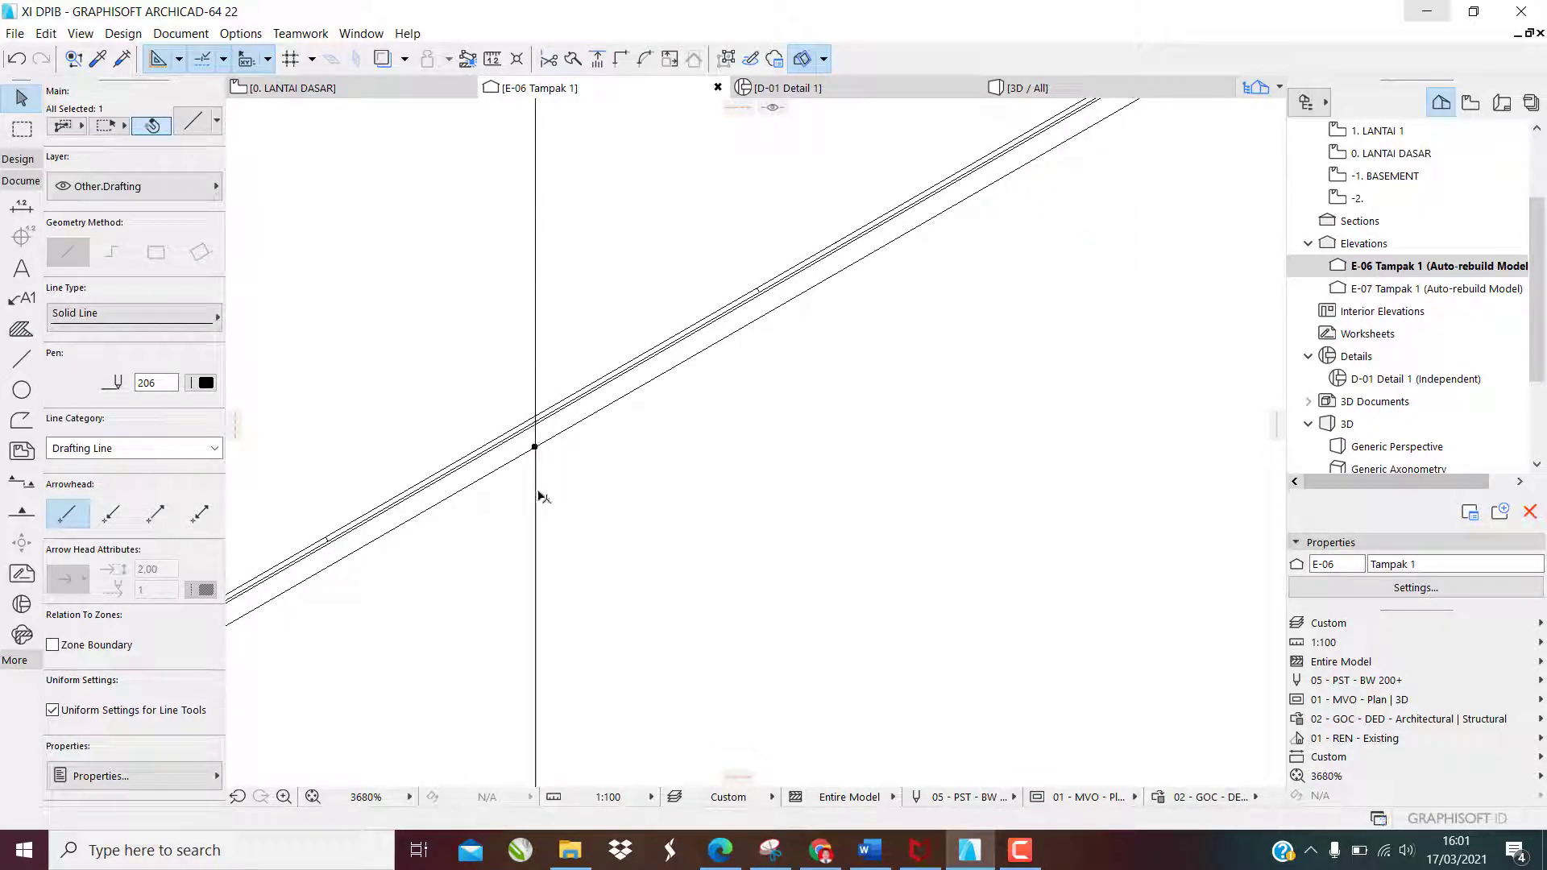
{"action": "double_click", "coordinate": [535, 418]}
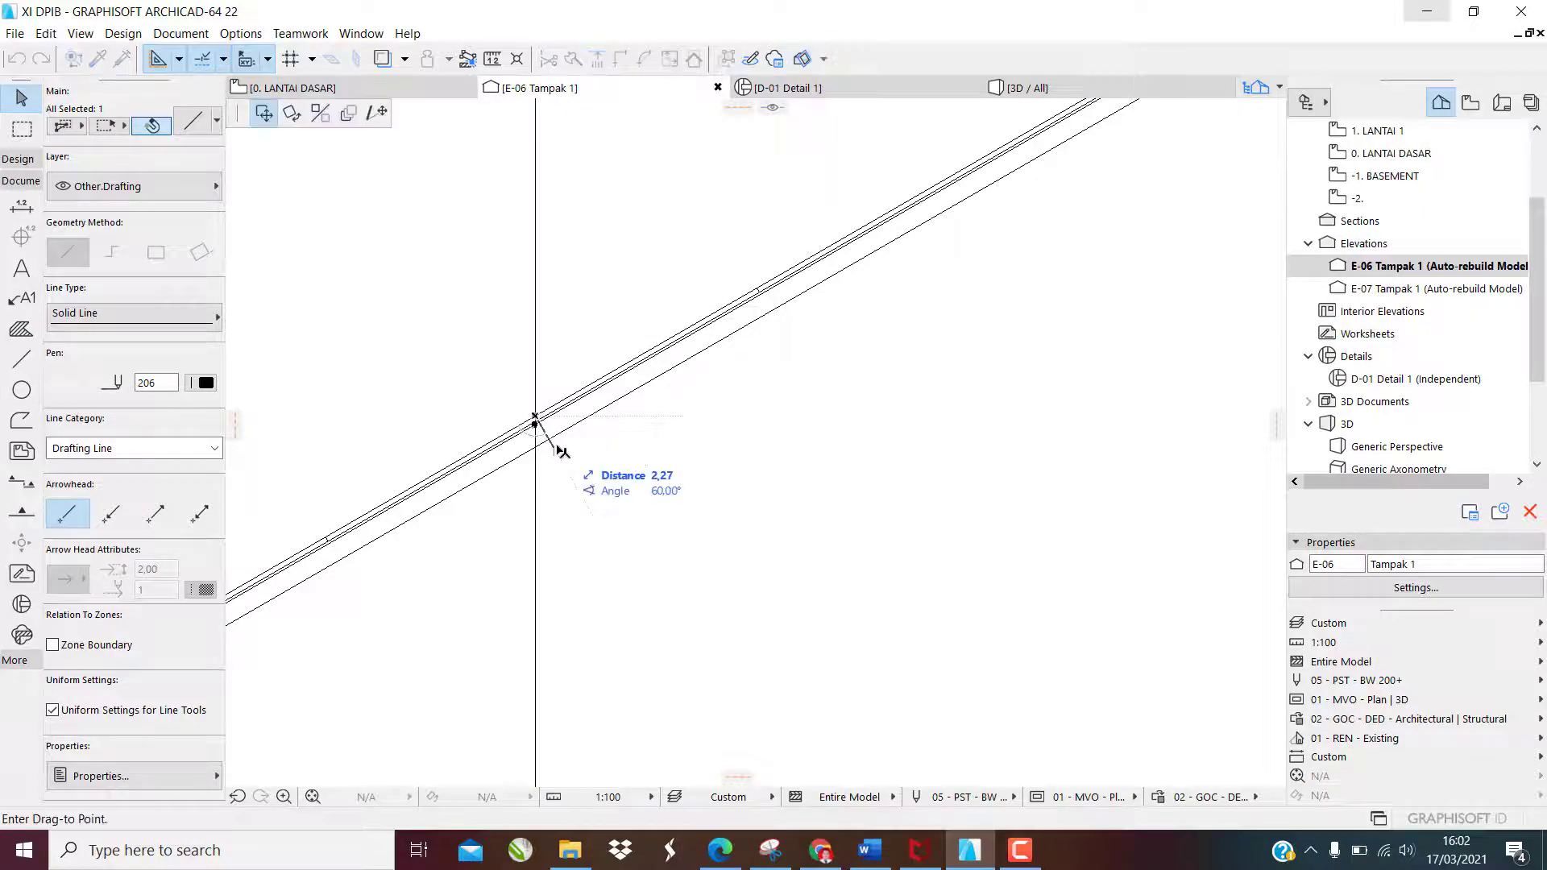
{"action": "key", "text": "Escape"}
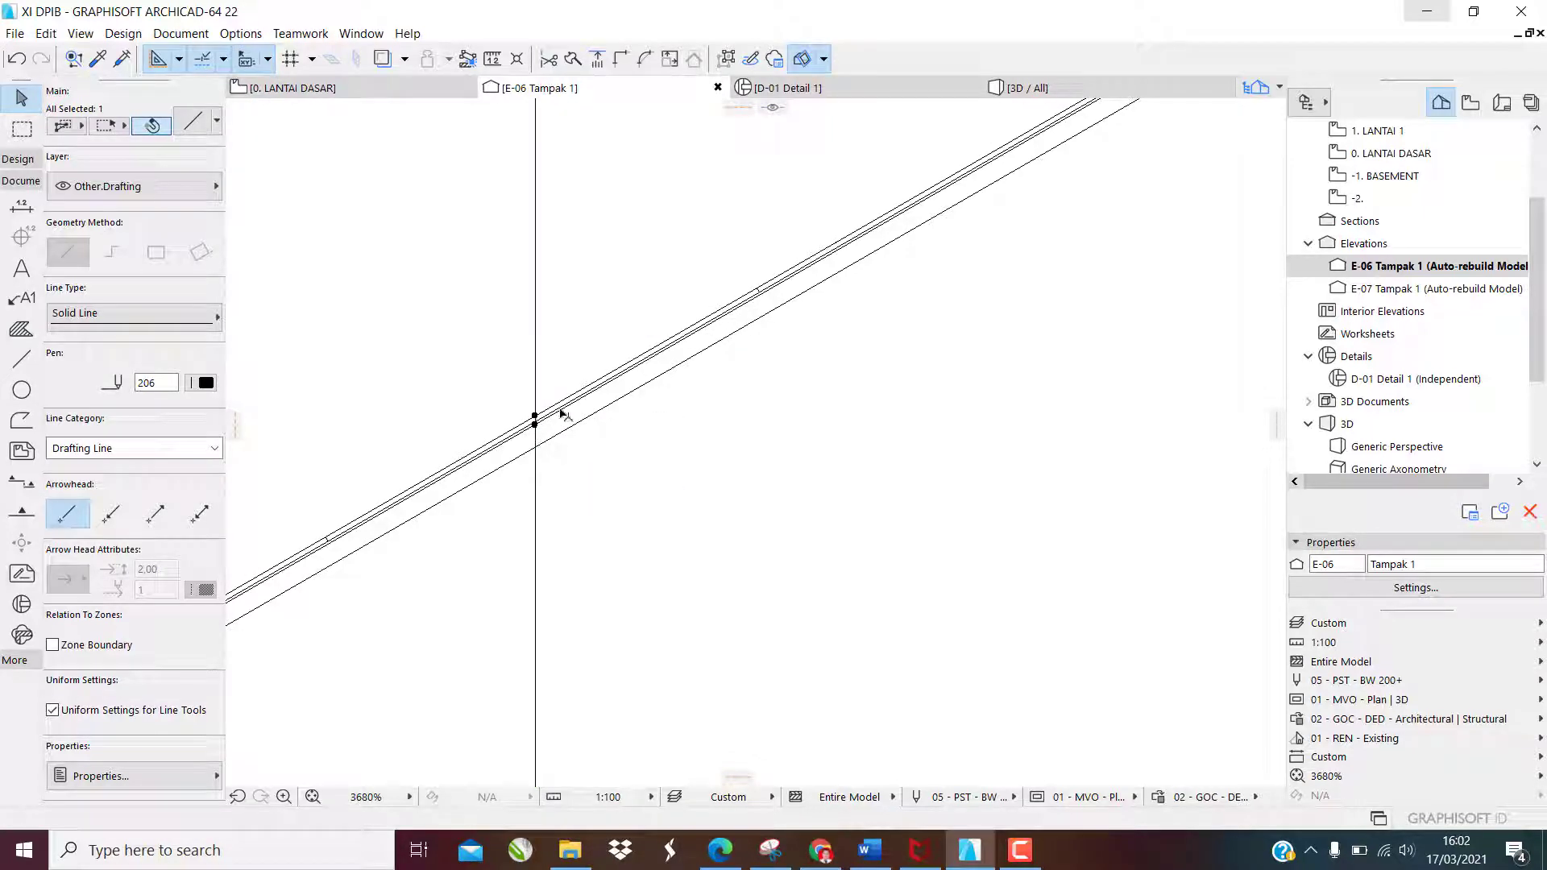
{"action": "key", "text": "Escape"}
Trim the inner copied line on the grid line H side where it rises above the roof slope
{"action": "scroll", "coordinate": [536, 415], "scroll_direction": "down", "scroll_amount": 5}
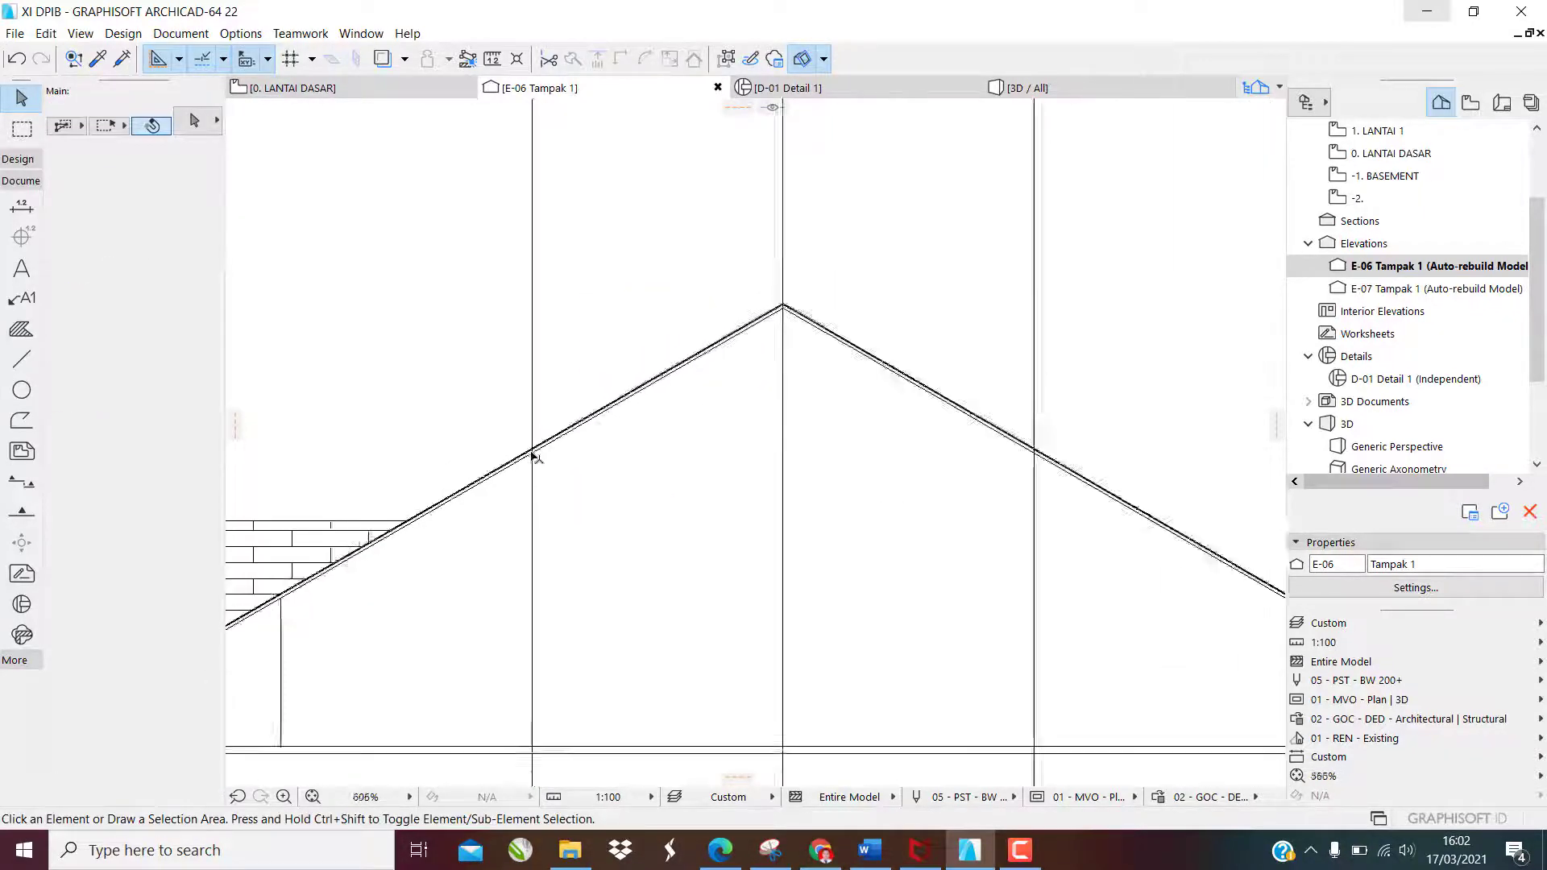
{"action": "scroll", "coordinate": [908, 449], "scroll_direction": "up", "scroll_amount": 3}
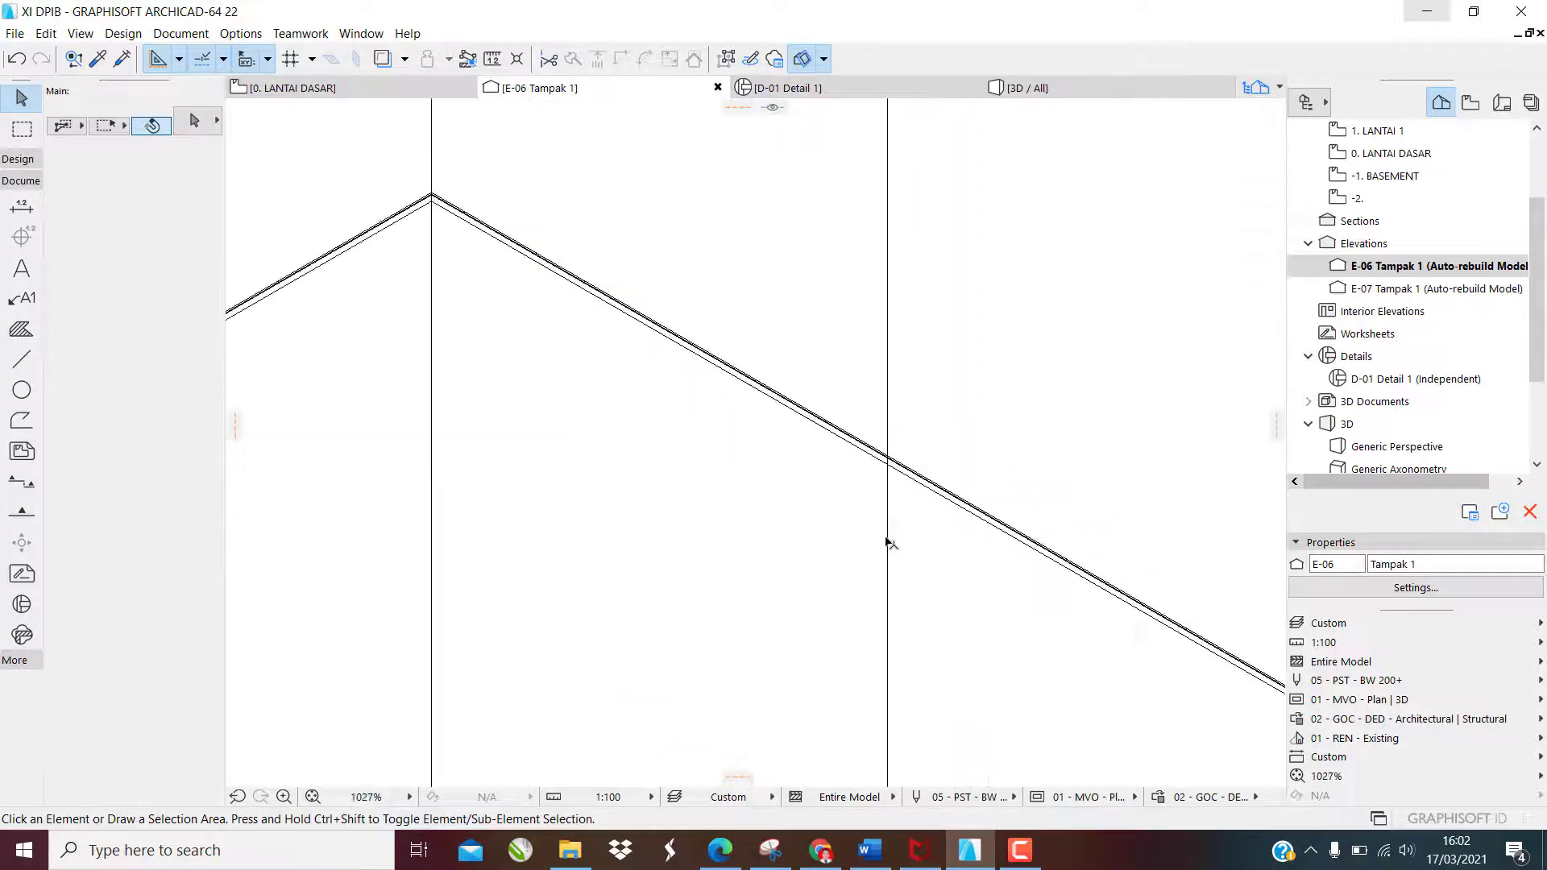
{"action": "left_click", "coordinate": [888, 542]}
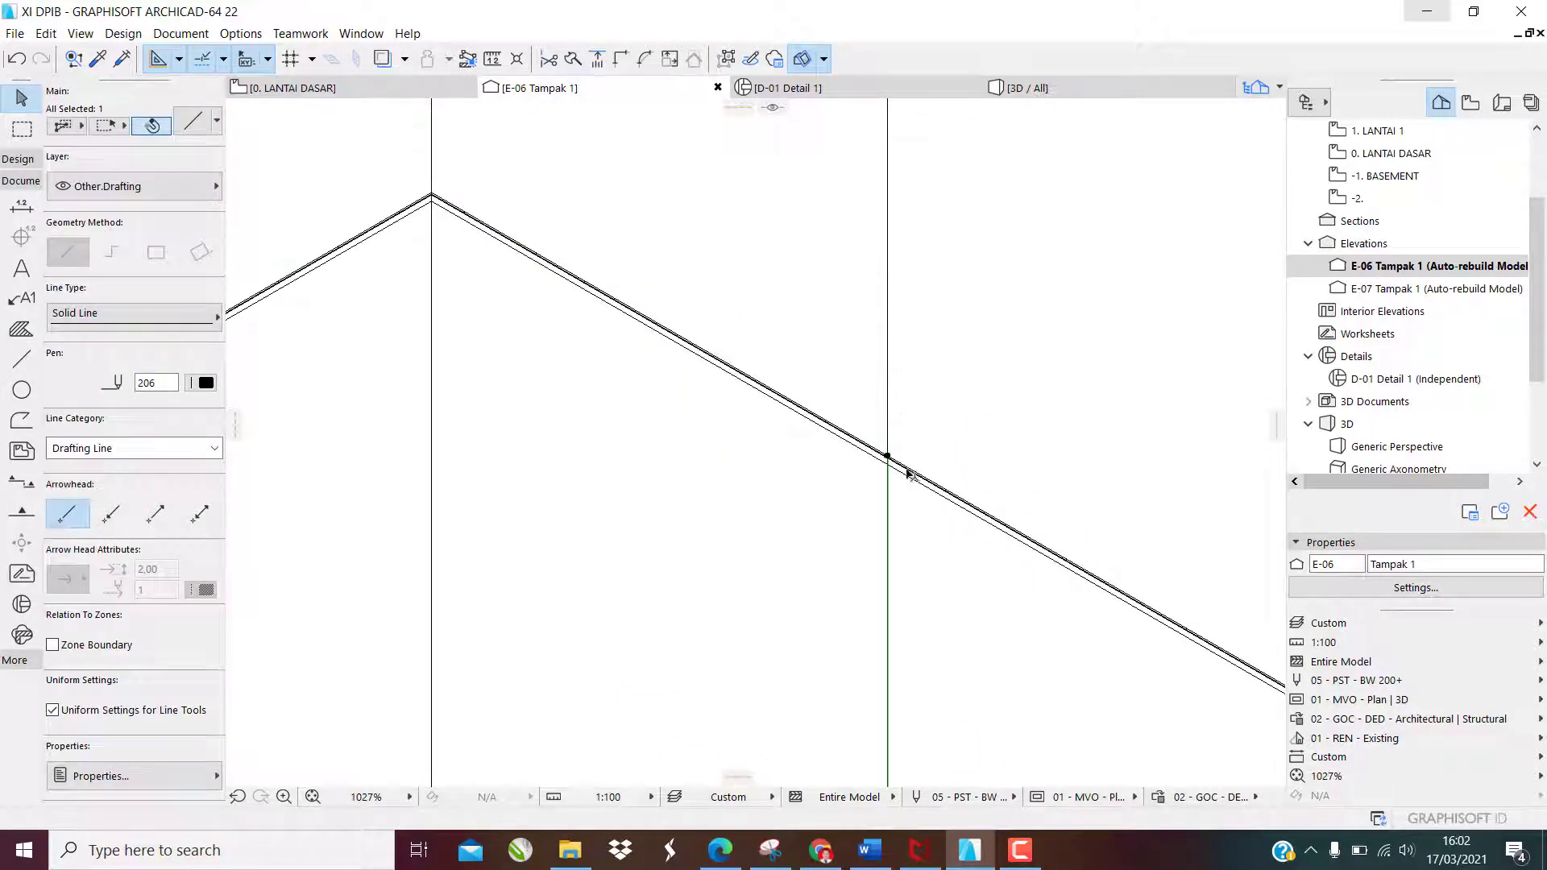
{"action": "scroll", "coordinate": [908, 474], "scroll_direction": "up", "scroll_amount": 4}
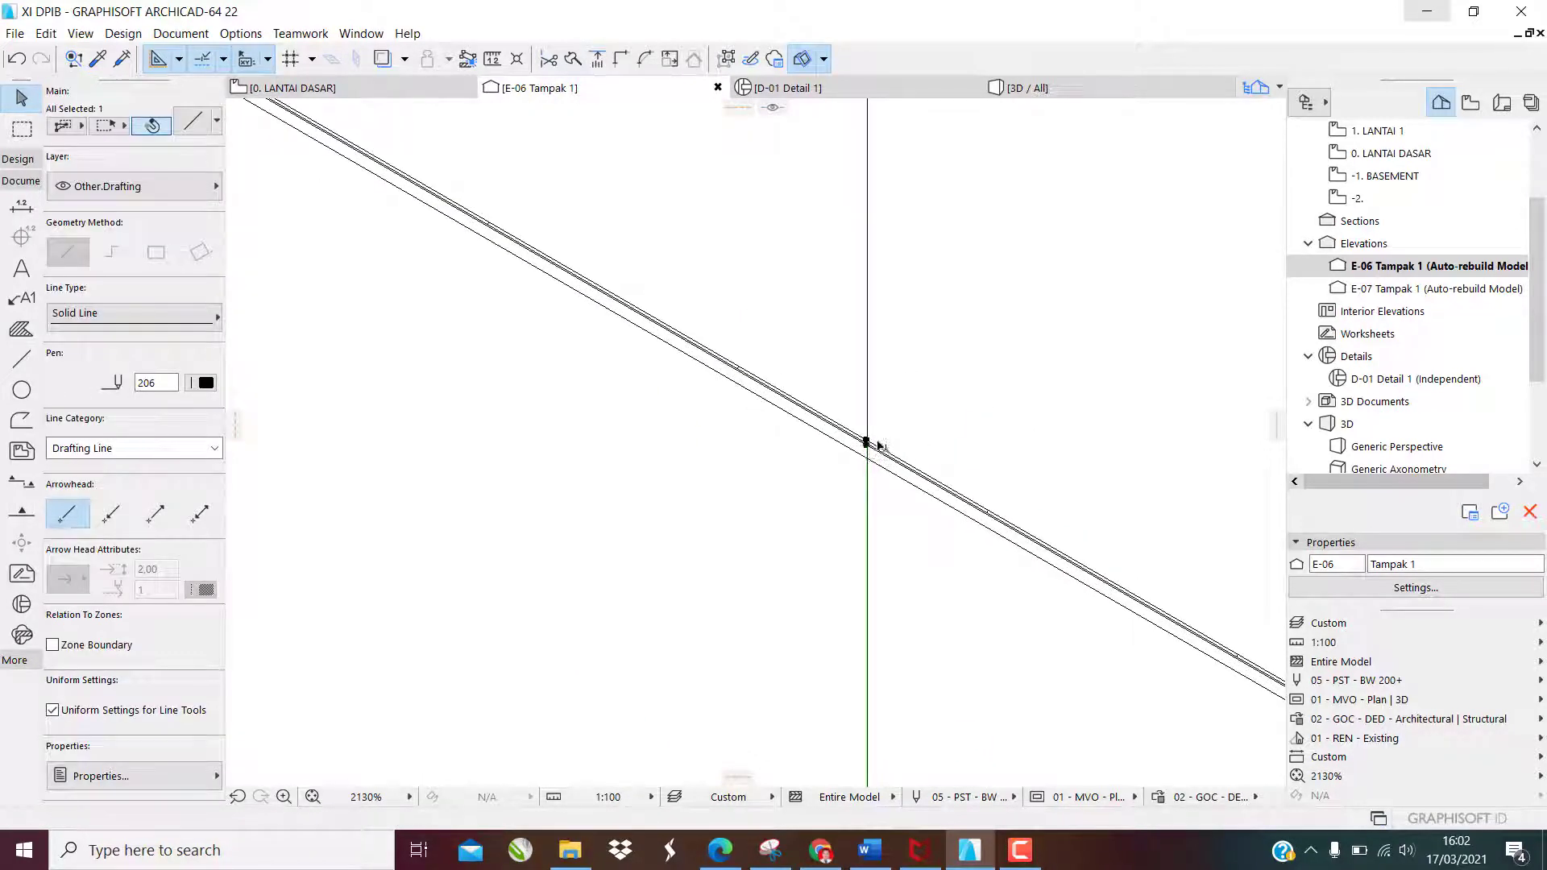
{"action": "key", "text": "Escape"}
Trim the outer copied line on the grid line H side above the roof slope and at the roof underside
{"action": "scroll", "coordinate": [795, 432], "scroll_direction": "down", "scroll_amount": 10}
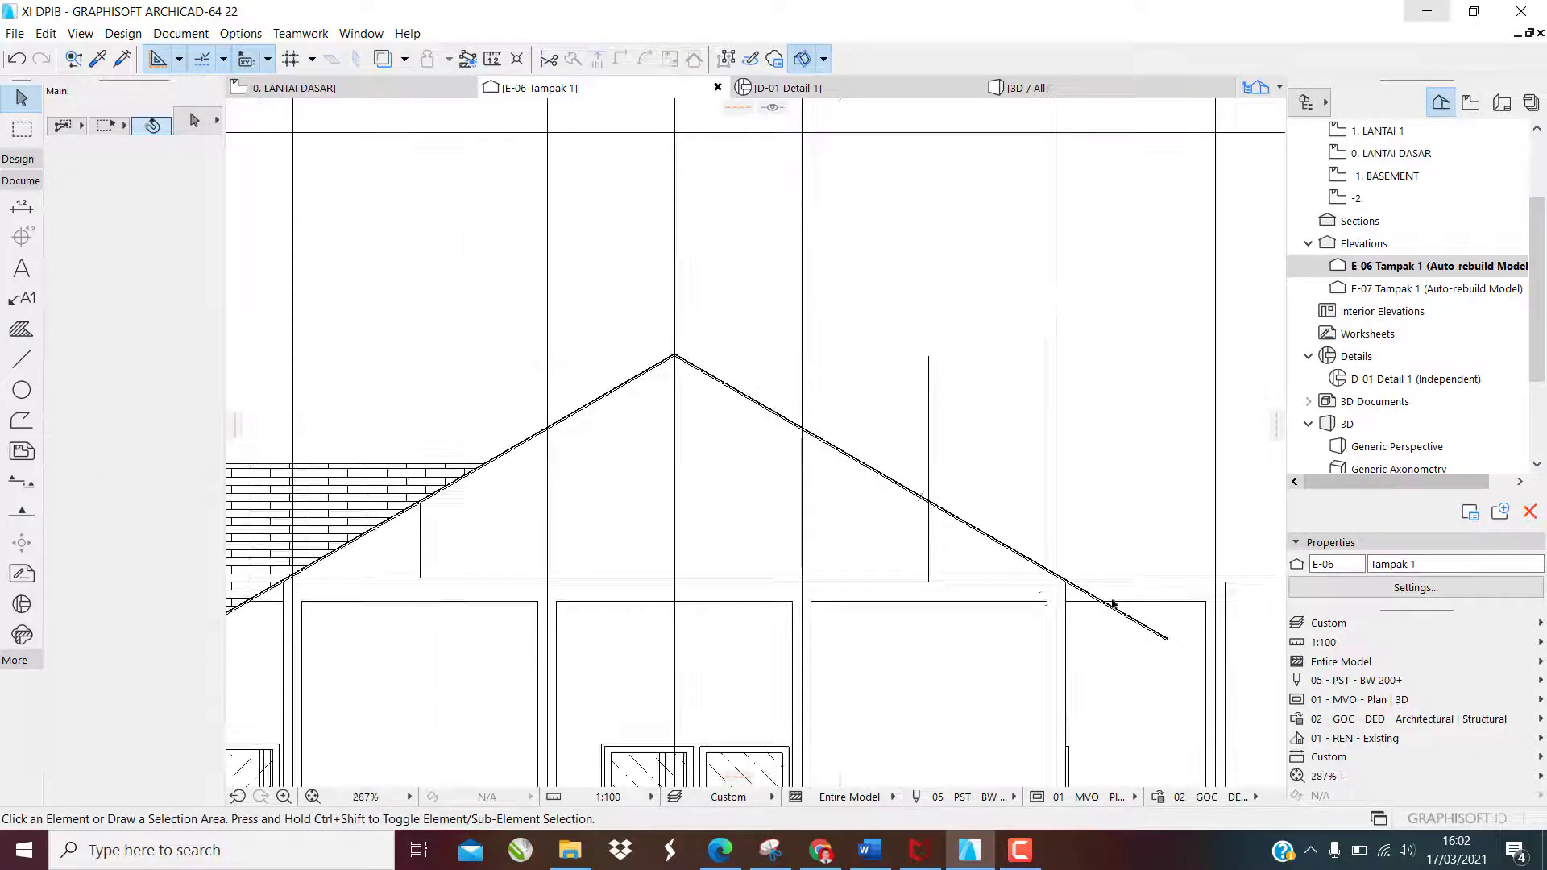
{"action": "scroll", "coordinate": [957, 543], "scroll_direction": "up", "scroll_amount": 4}
{"action": "left_click", "coordinate": [904, 529]}
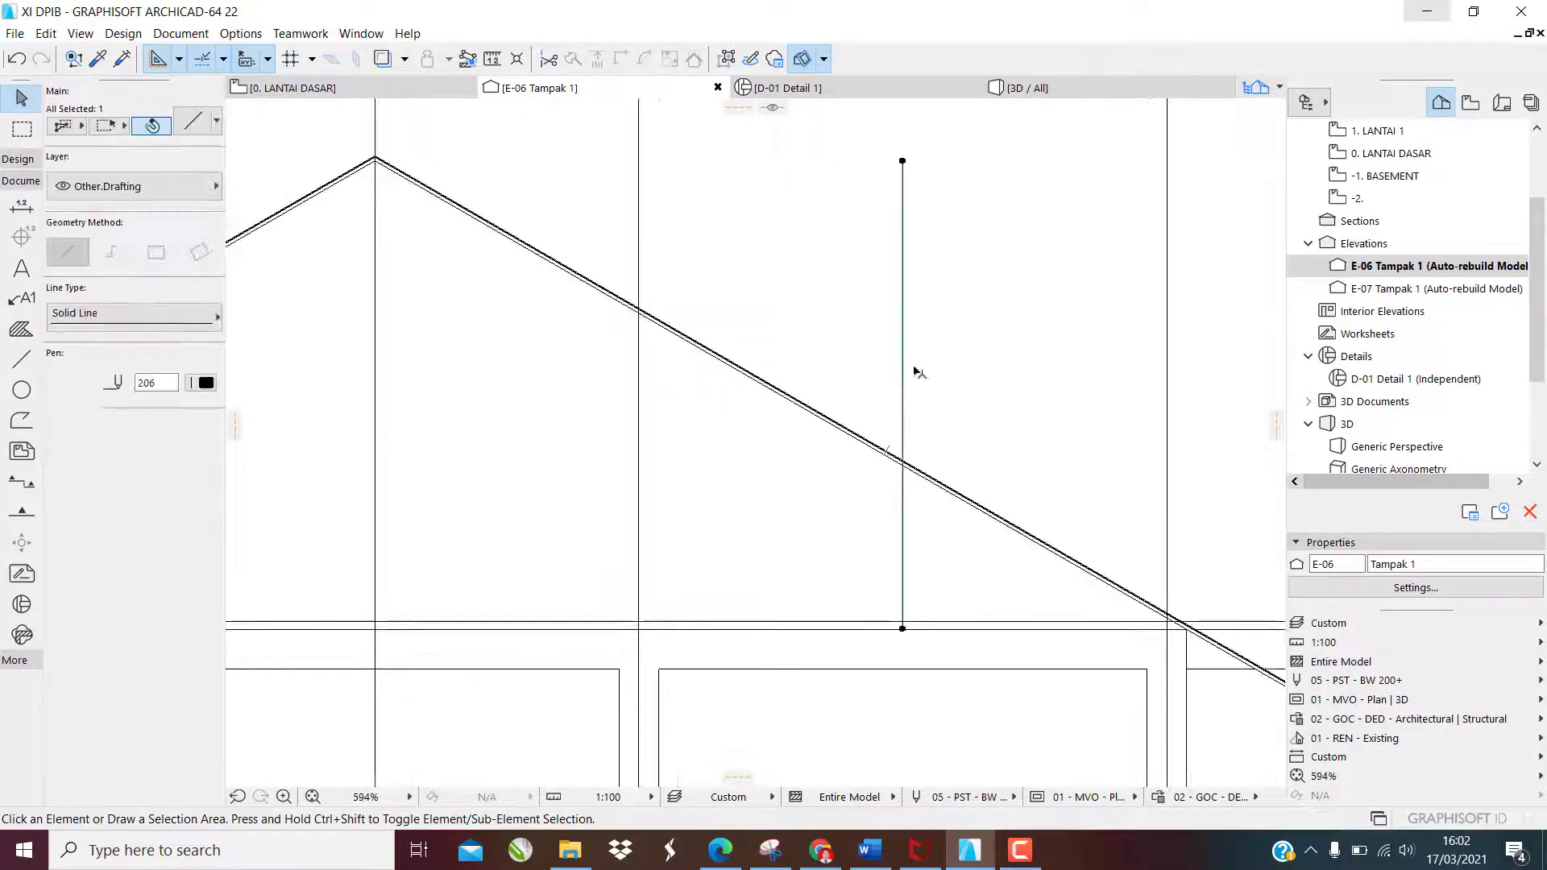
{"action": "left_click", "coordinate": [906, 368], "text": "ctrl"}
{"action": "scroll", "coordinate": [903, 462], "scroll_direction": "up", "scroll_amount": 4}
{"action": "scroll", "coordinate": [903, 462], "scroll_direction": "up", "scroll_amount": 5}
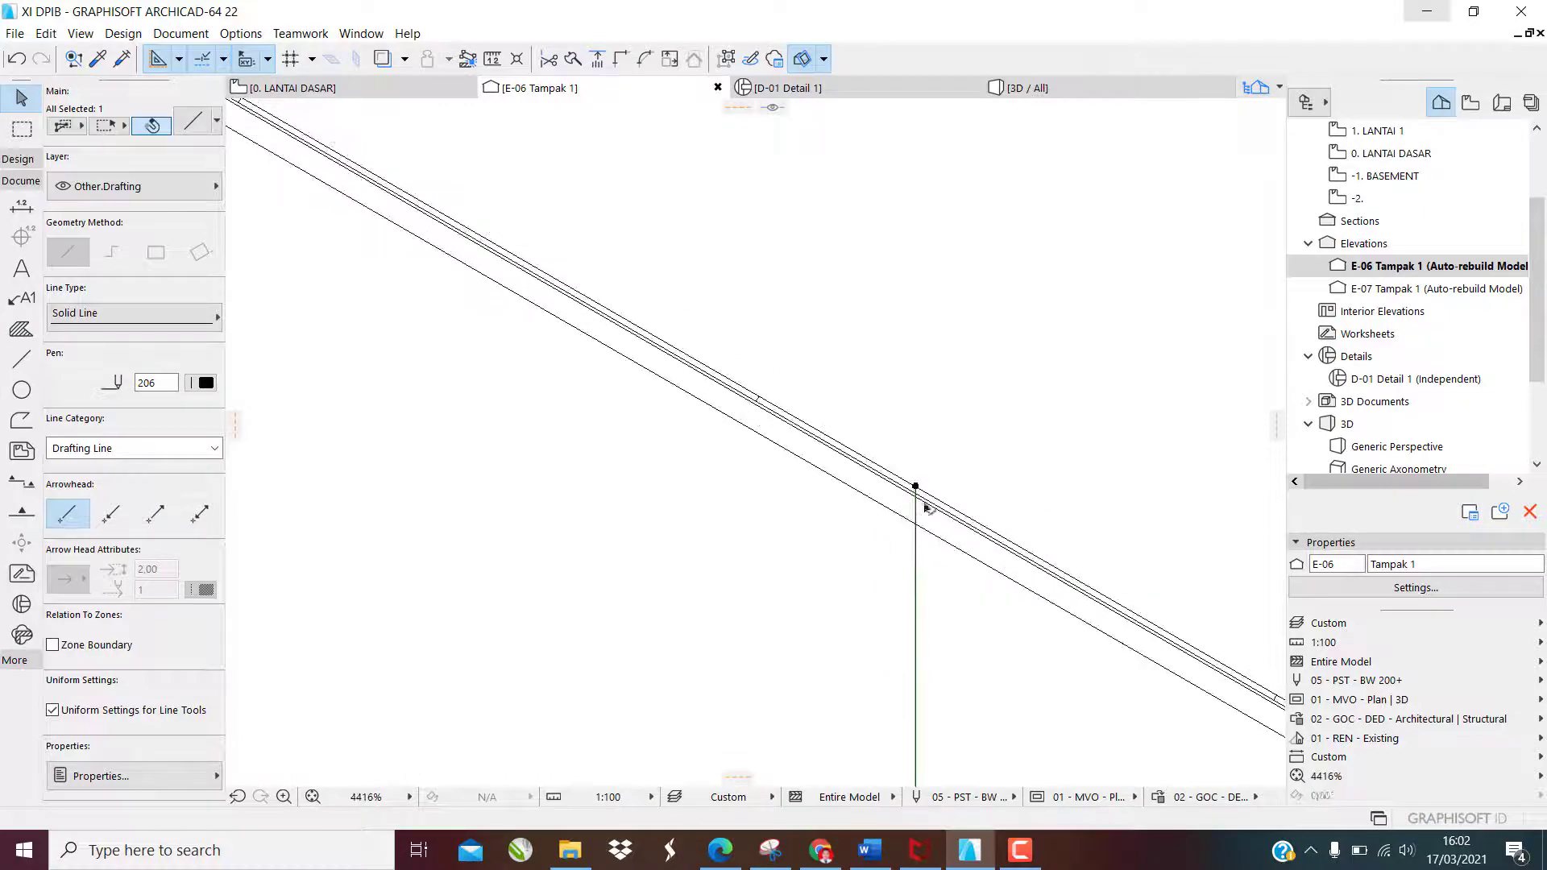
{"action": "left_click", "coordinate": [917, 519], "text": "ctrl"}
{"action": "key", "text": "Escape"}
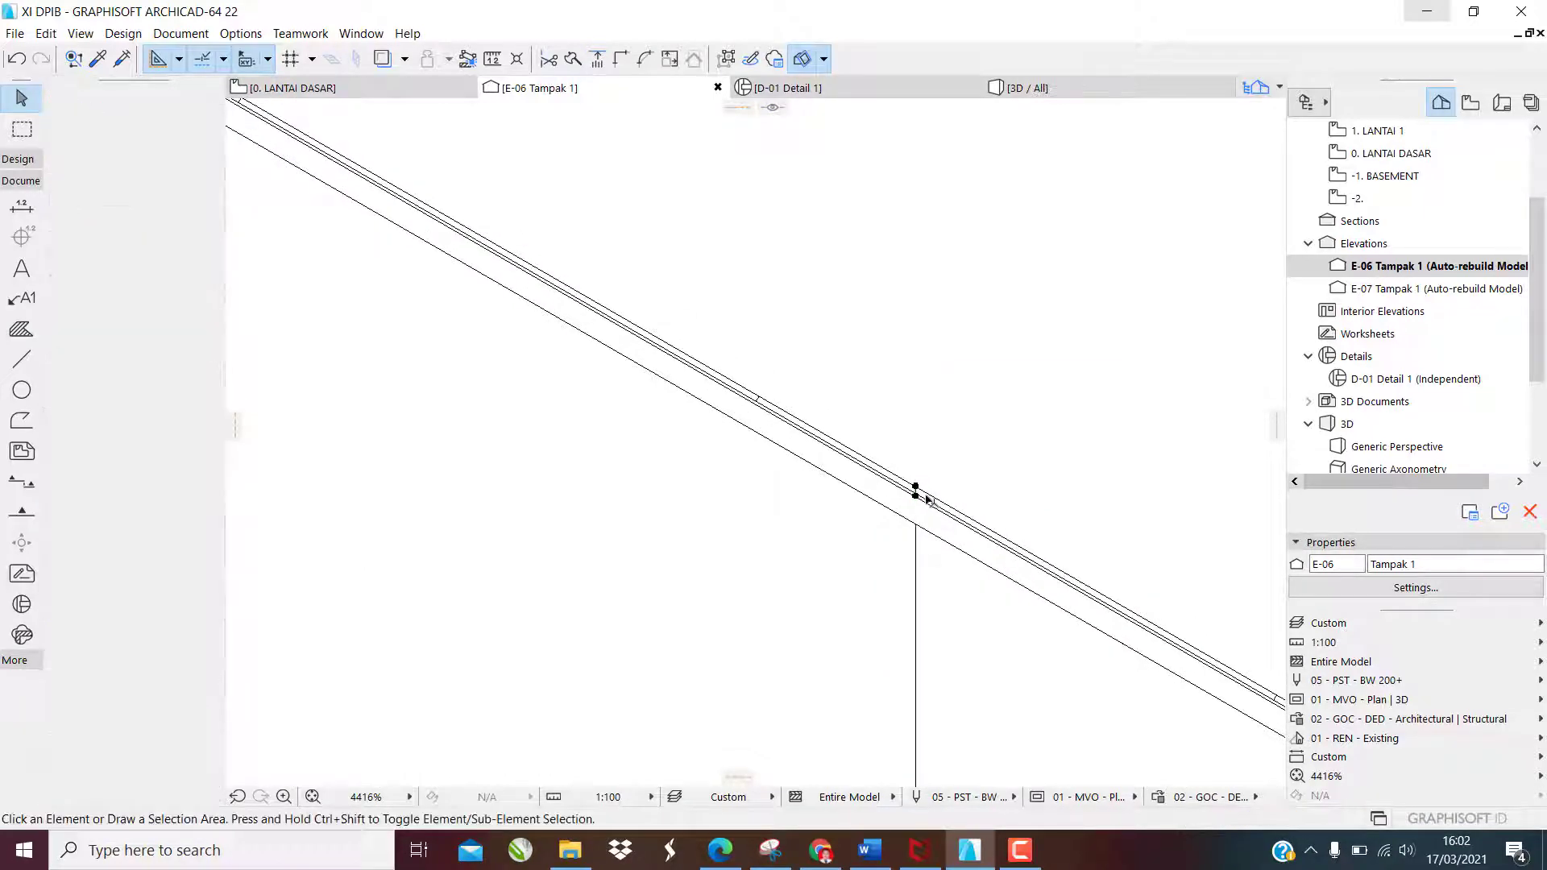
Draw a diagonal line from the top of the gable's left-hand short vertical down to the base line at the next inner vertical
{"action": "scroll", "coordinate": [899, 474], "scroll_direction": "down", "scroll_amount": 9}
{"action": "scroll", "coordinate": [634, 445], "scroll_direction": "down", "scroll_amount": 4}
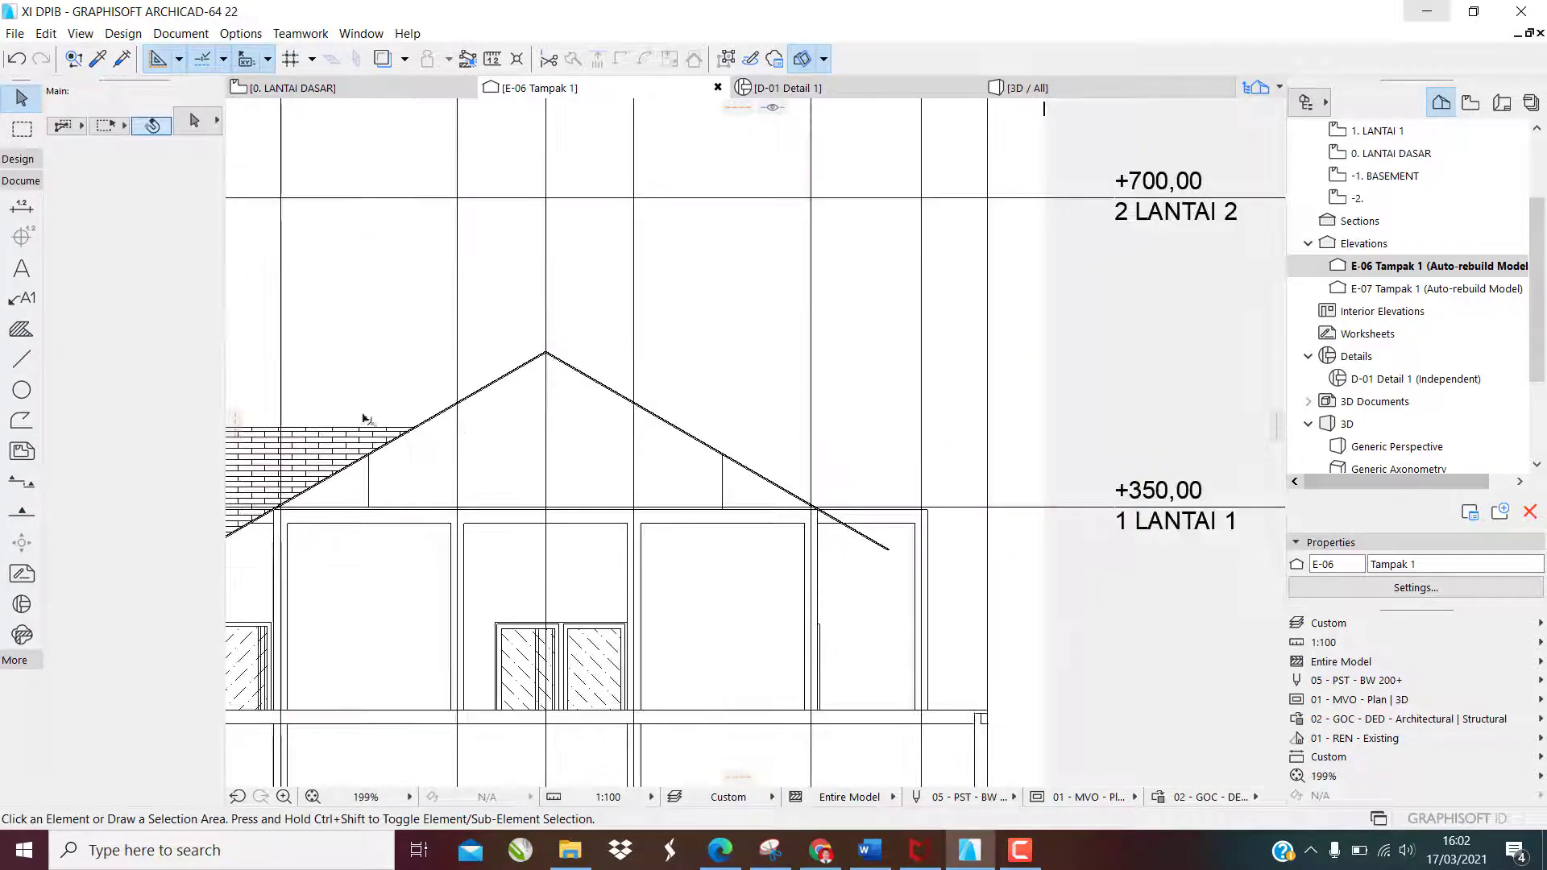
{"action": "double_click", "coordinate": [18, 360]}
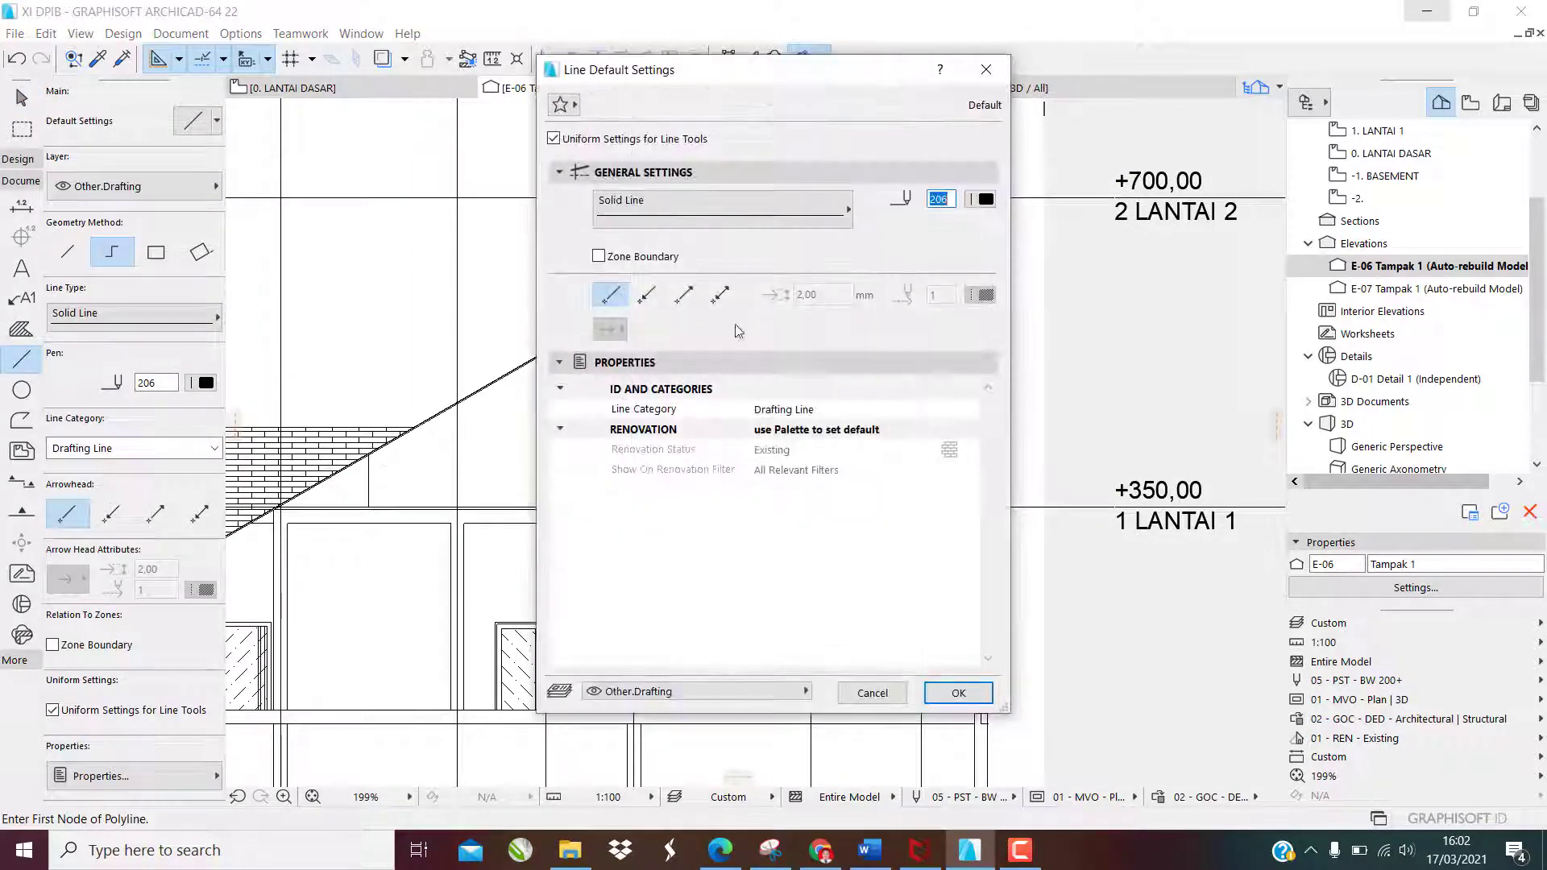
{"action": "left_click", "coordinate": [986, 70]}
{"action": "scroll", "coordinate": [475, 472], "scroll_direction": "up", "scroll_amount": 5}
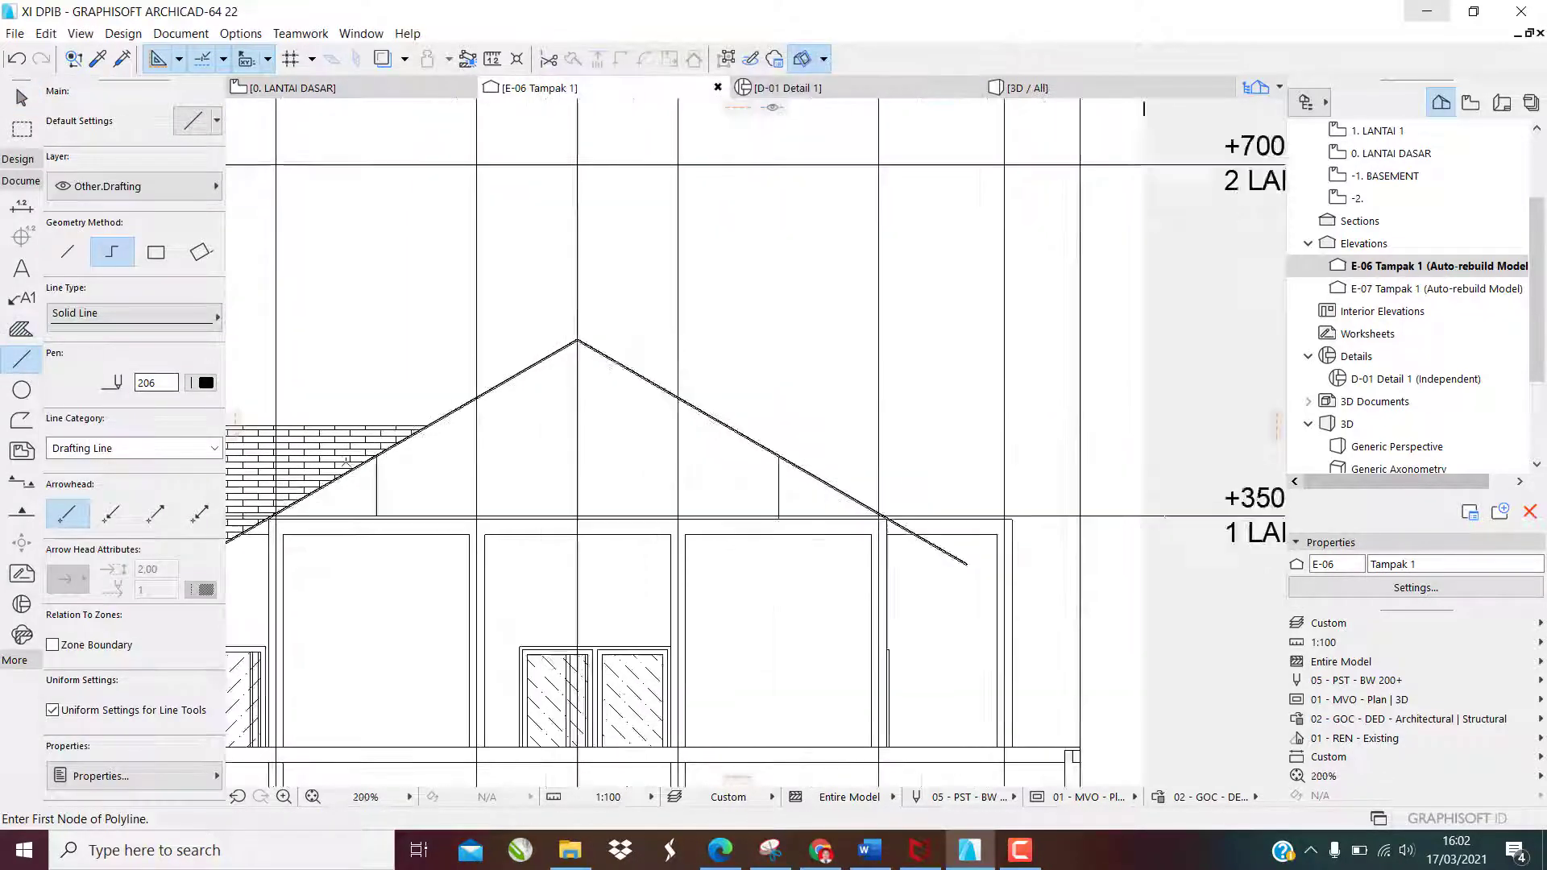
{"action": "scroll", "coordinate": [474, 472], "scroll_direction": "up", "scroll_amount": 3}
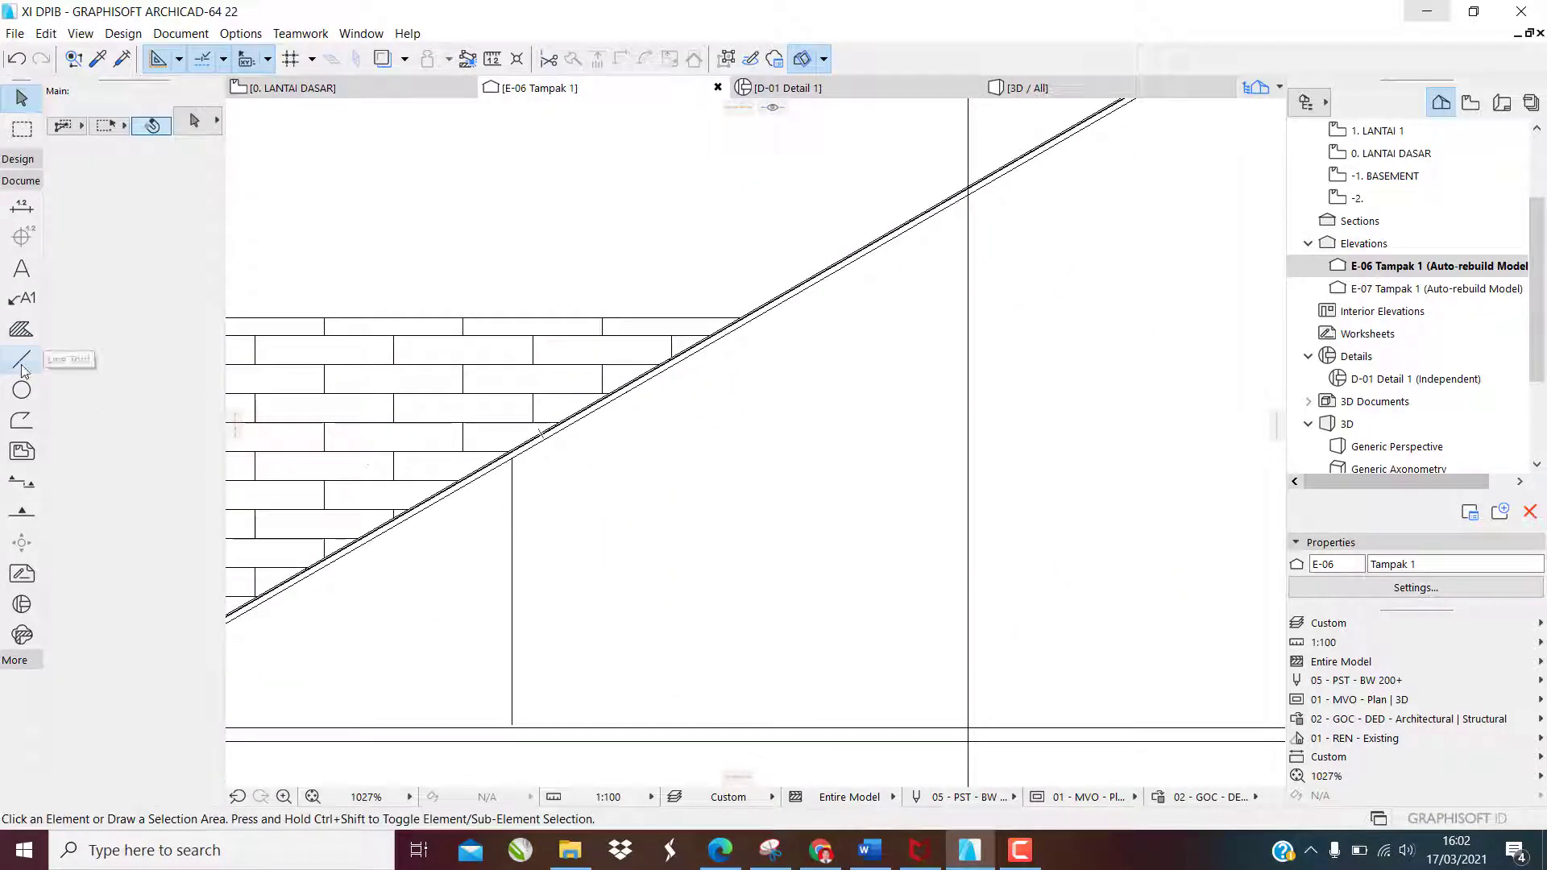
{"action": "scroll", "coordinate": [488, 441], "scroll_direction": "up", "scroll_amount": 3}
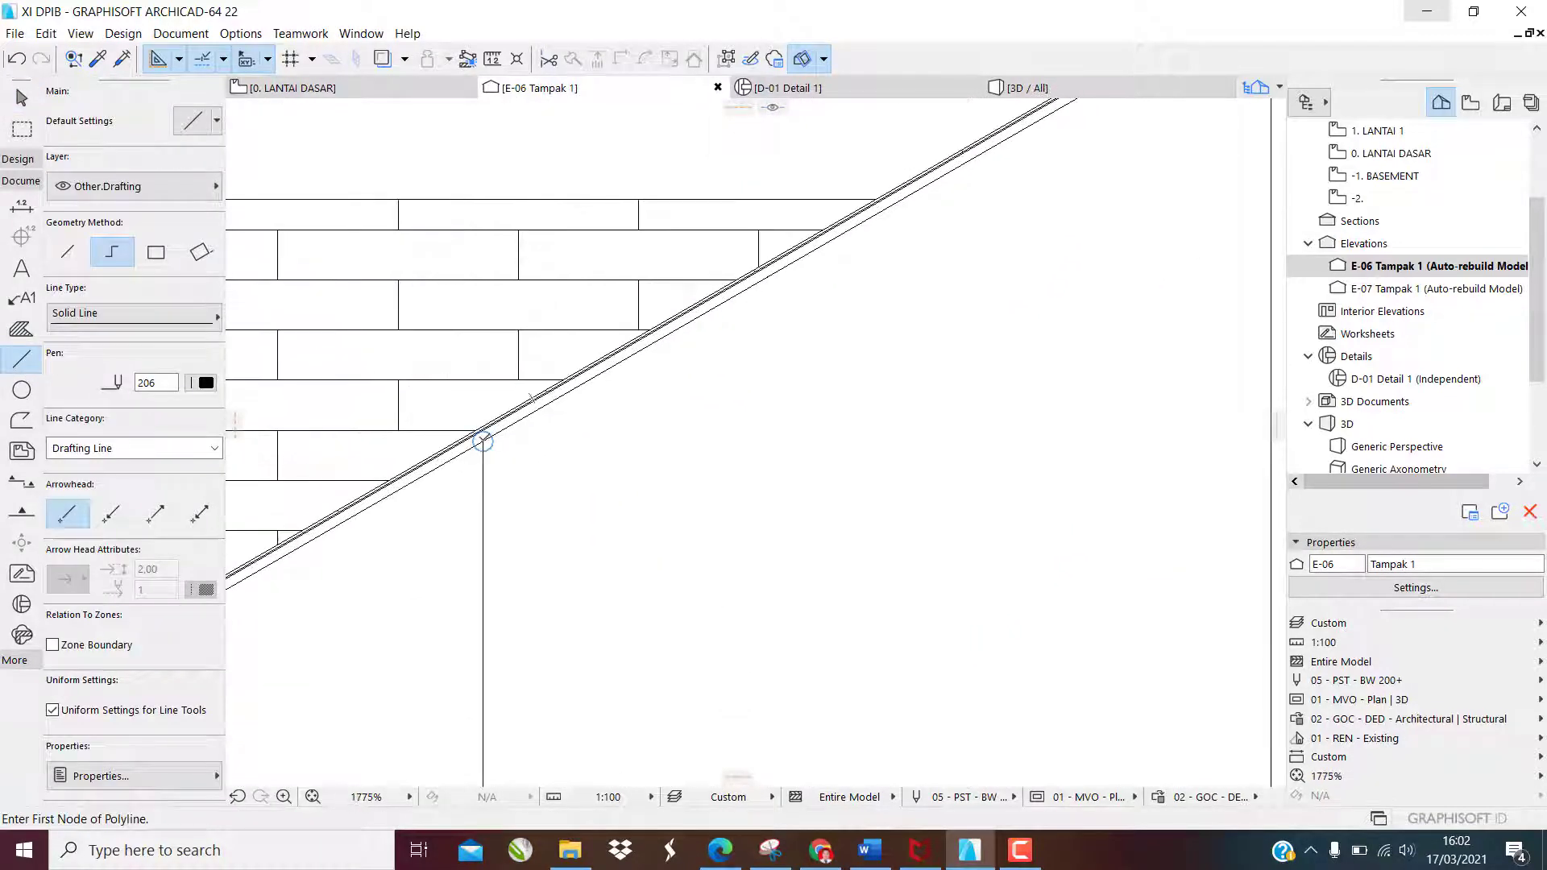
{"action": "left_click", "coordinate": [482, 441]}
{"action": "scroll", "coordinate": [488, 435], "scroll_direction": "down", "scroll_amount": 6}
{"action": "scroll", "coordinate": [710, 596], "scroll_direction": "up", "scroll_amount": 3}
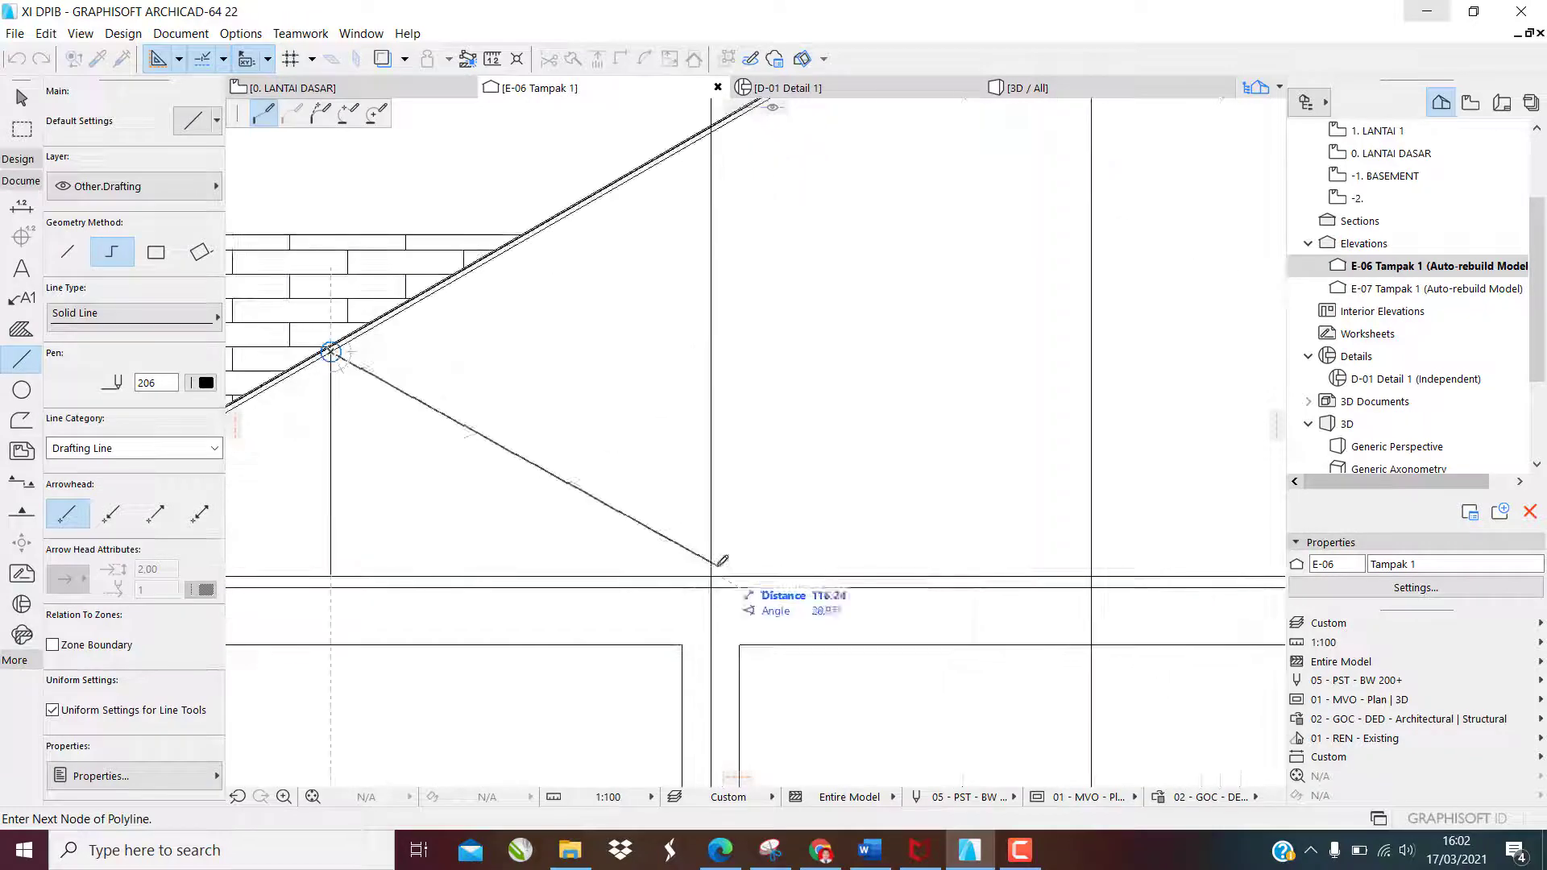
{"action": "double_click", "coordinate": [711, 573]}
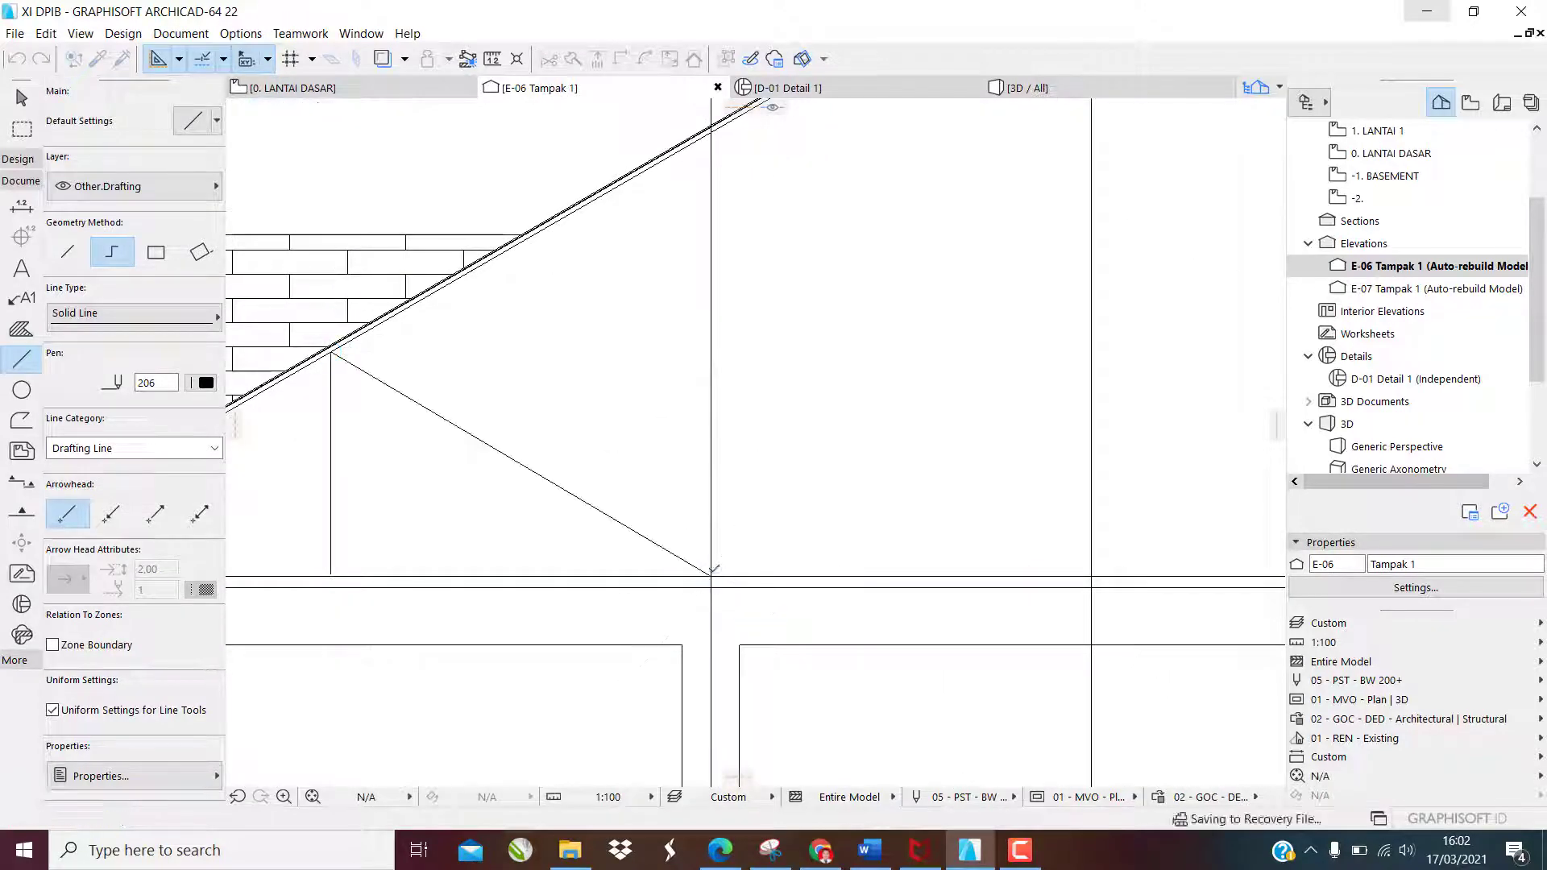
Draw a V-shaped polyline from the left inner vertical at the roof underside to the base below the ridge and up to the right inner vertical
{"action": "scroll", "coordinate": [706, 168], "scroll_direction": "down", "scroll_amount": 3}
{"action": "scroll", "coordinate": [708, 164], "scroll_direction": "up", "scroll_amount": 3}
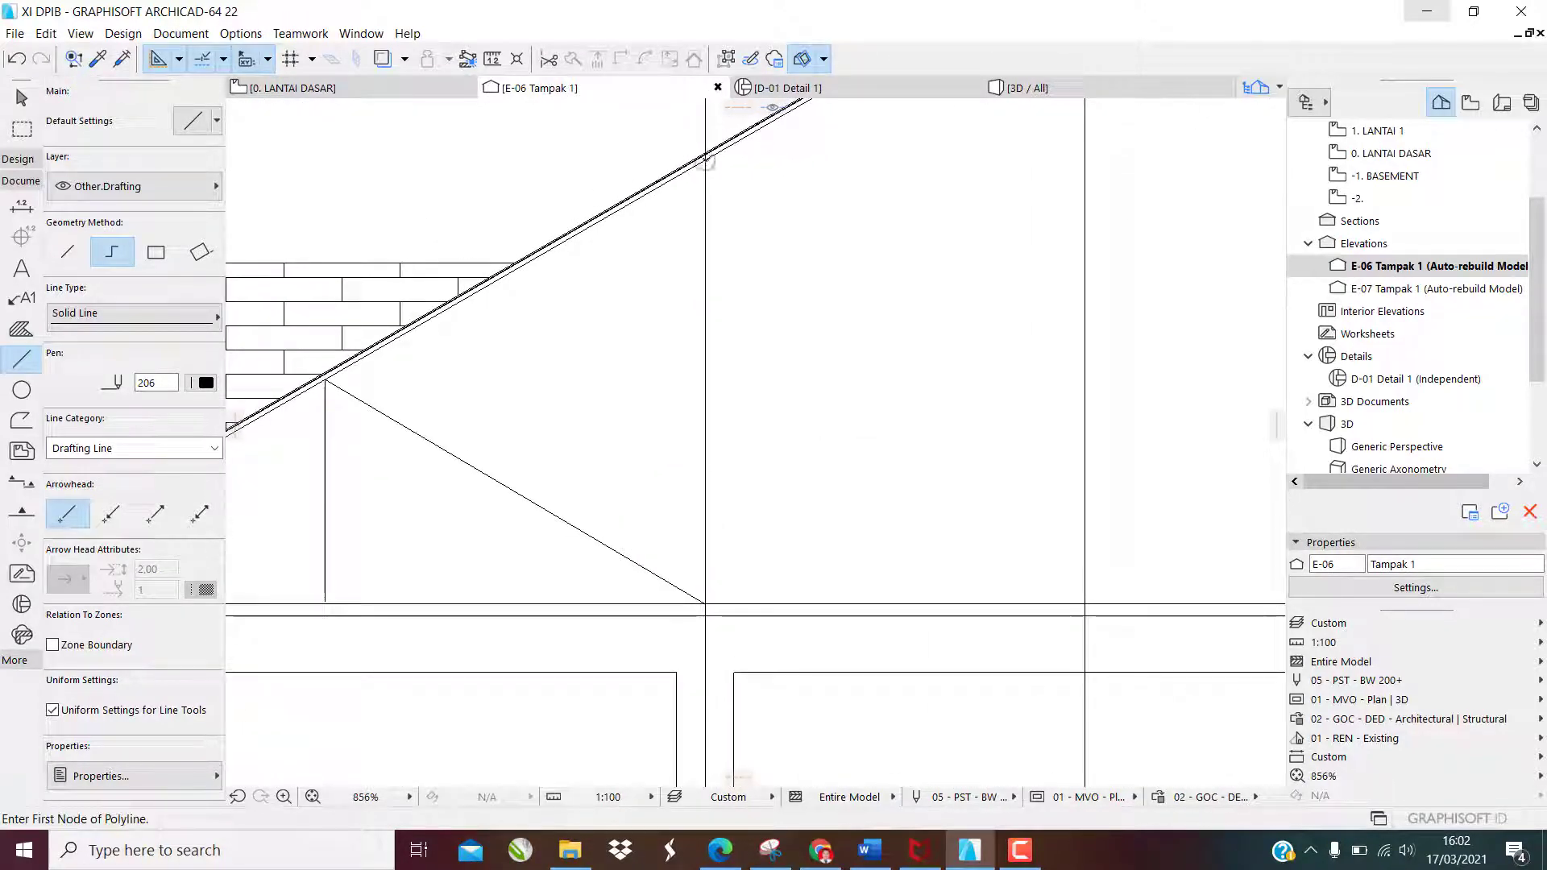
{"action": "left_click", "coordinate": [706, 159]}
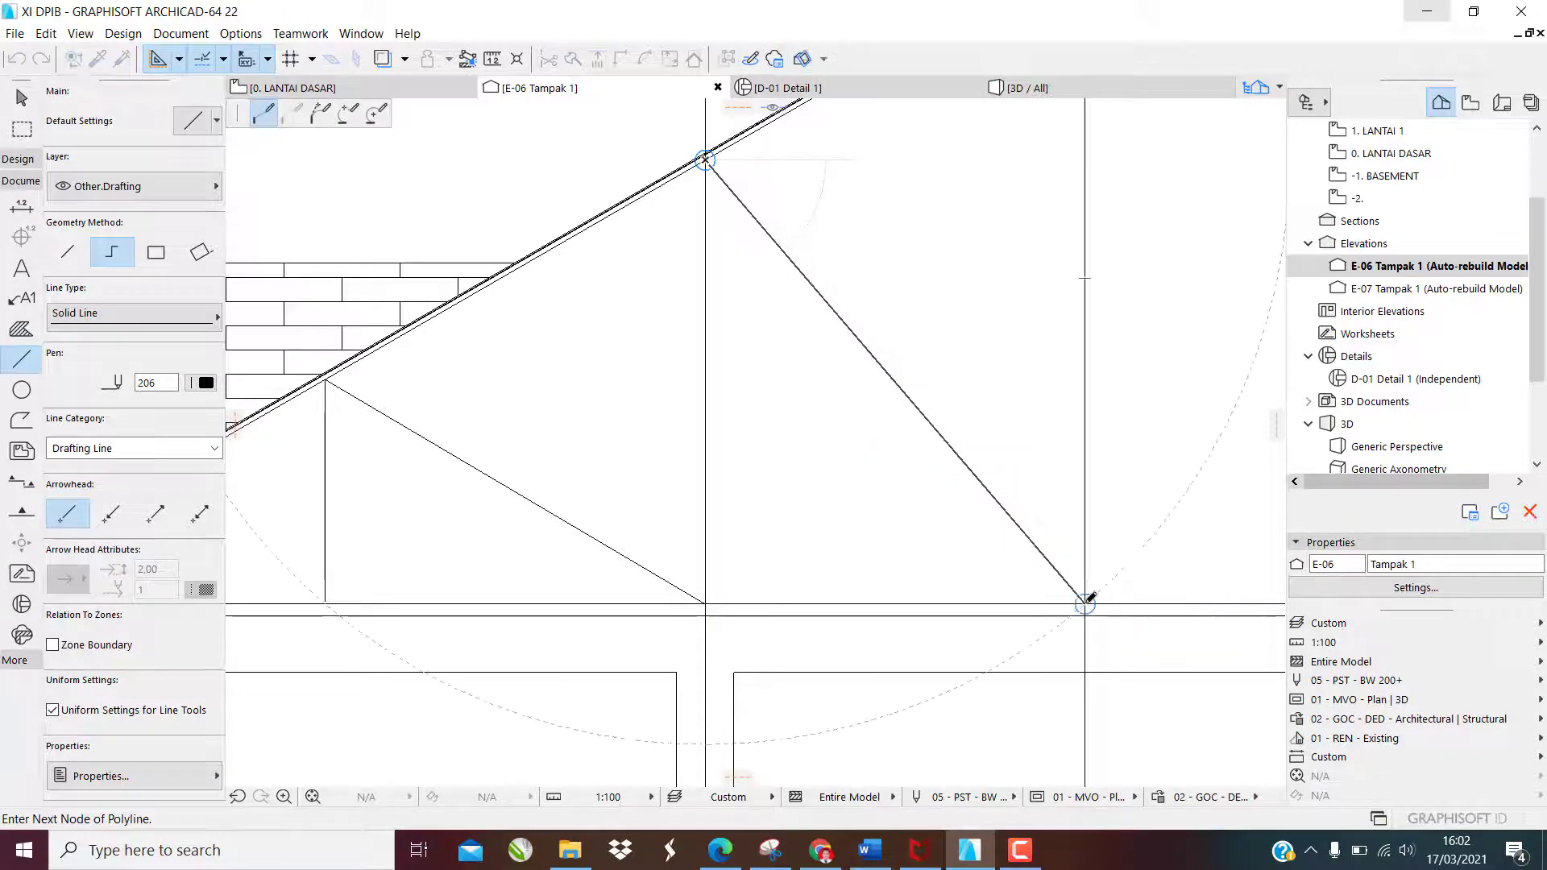
{"action": "left_click", "coordinate": [1086, 604]}
{"action": "scroll", "coordinate": [708, 568], "scroll_direction": "down", "scroll_amount": 4}
{"action": "scroll", "coordinate": [1023, 428], "scroll_direction": "up", "scroll_amount": 2}
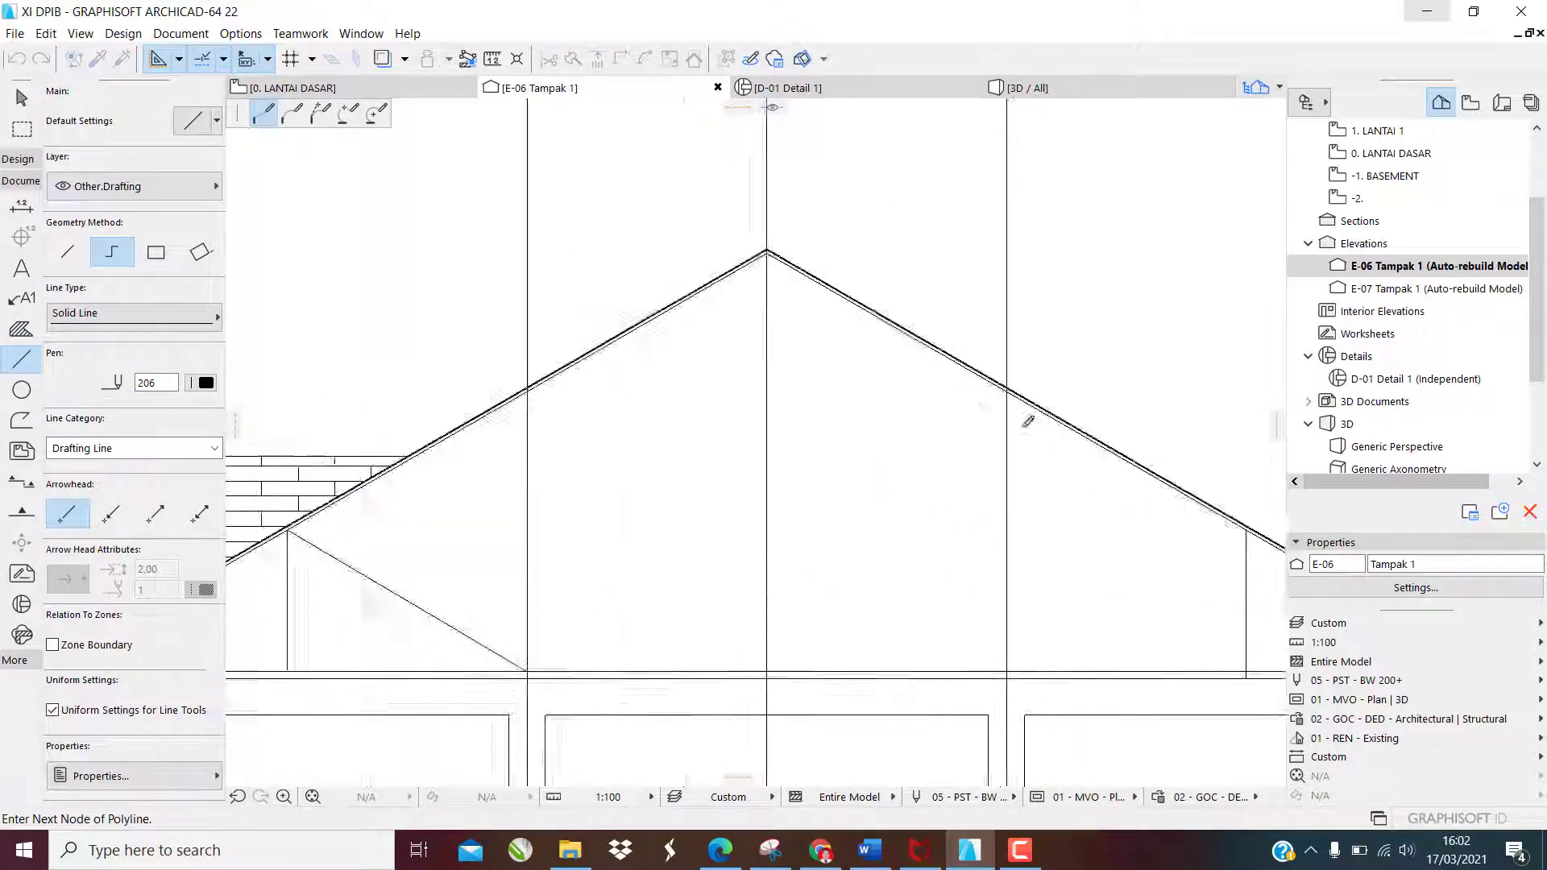
{"action": "scroll", "coordinate": [1028, 421], "scroll_direction": "up", "scroll_amount": 1}
{"action": "double_click", "coordinate": [1005, 376]}
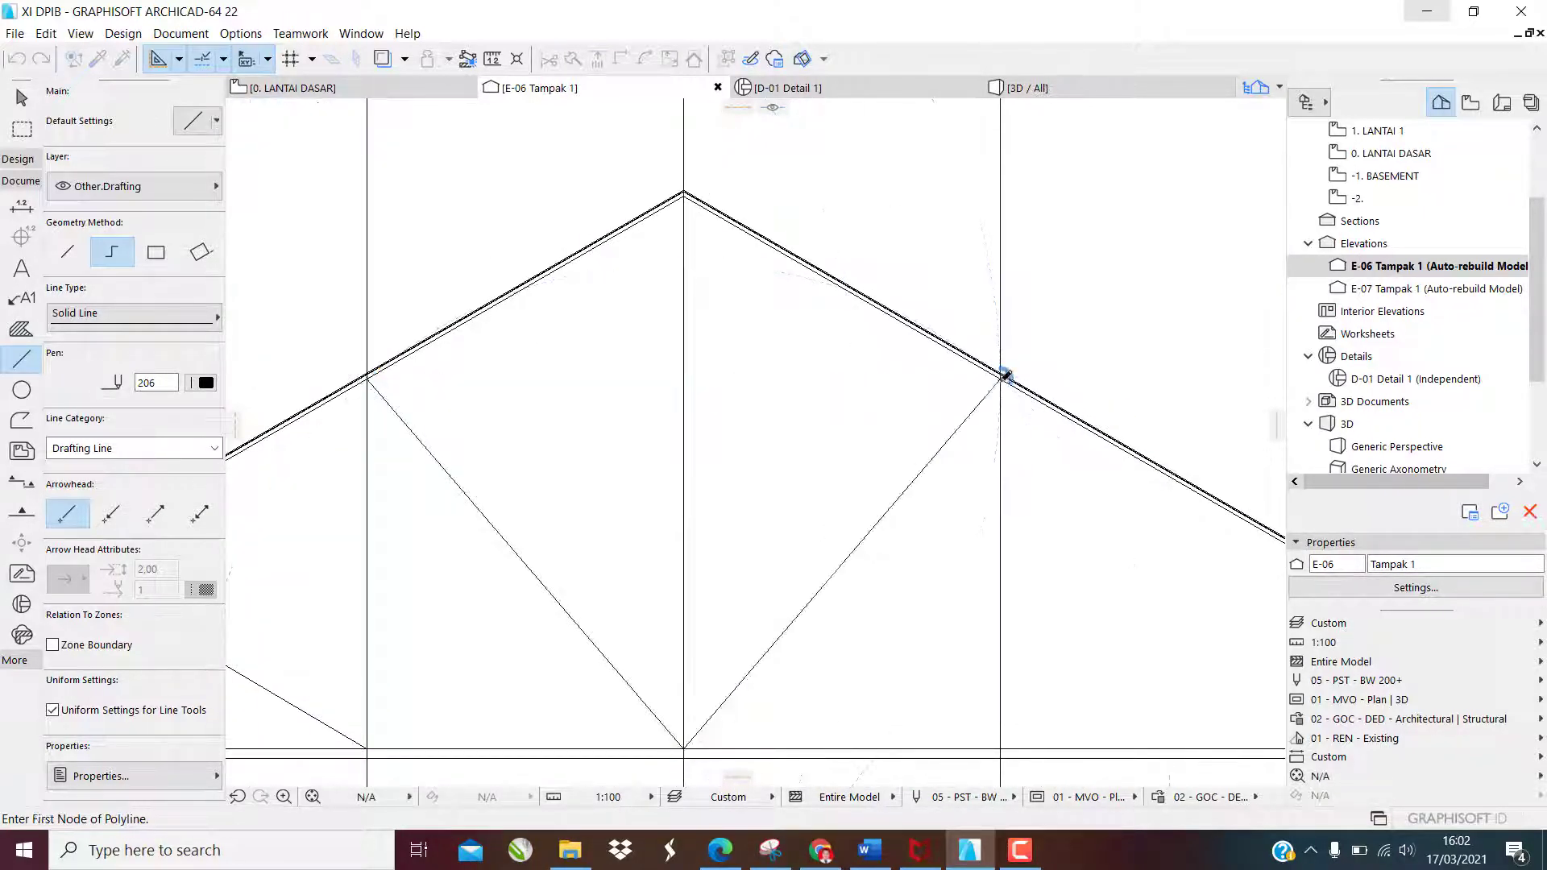
Draw a diagonal line from the top of the gable's right-hand short vertical down to the base line at the next inner vertical
{"action": "scroll", "coordinate": [1029, 473], "scroll_direction": "down", "scroll_amount": 2}
{"action": "scroll", "coordinate": [1124, 471], "scroll_direction": "up", "scroll_amount": 2}
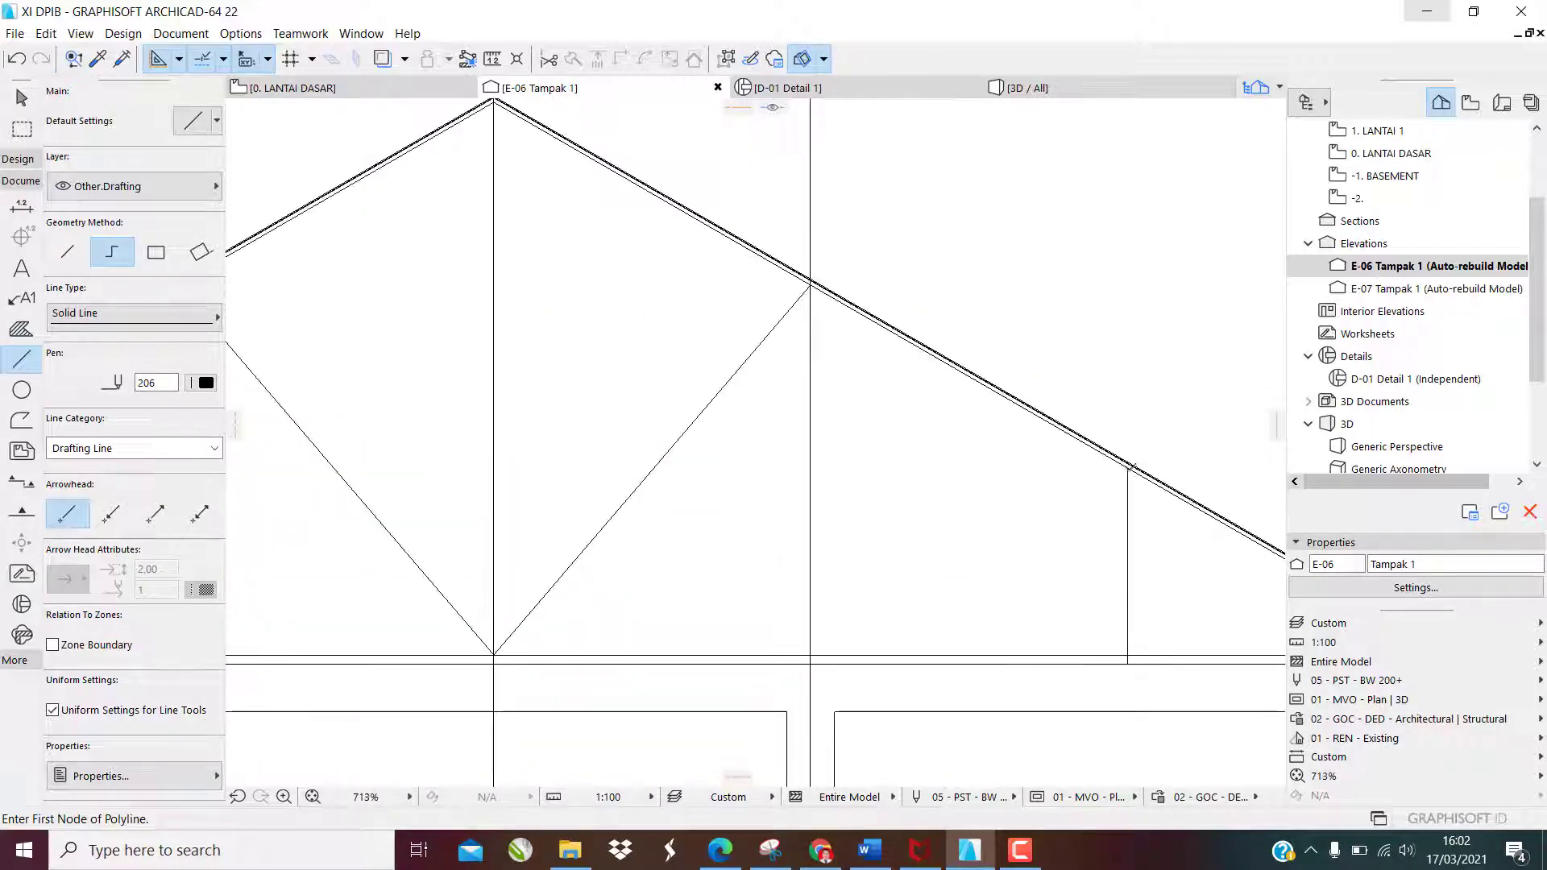
{"action": "left_click", "coordinate": [1127, 468]}
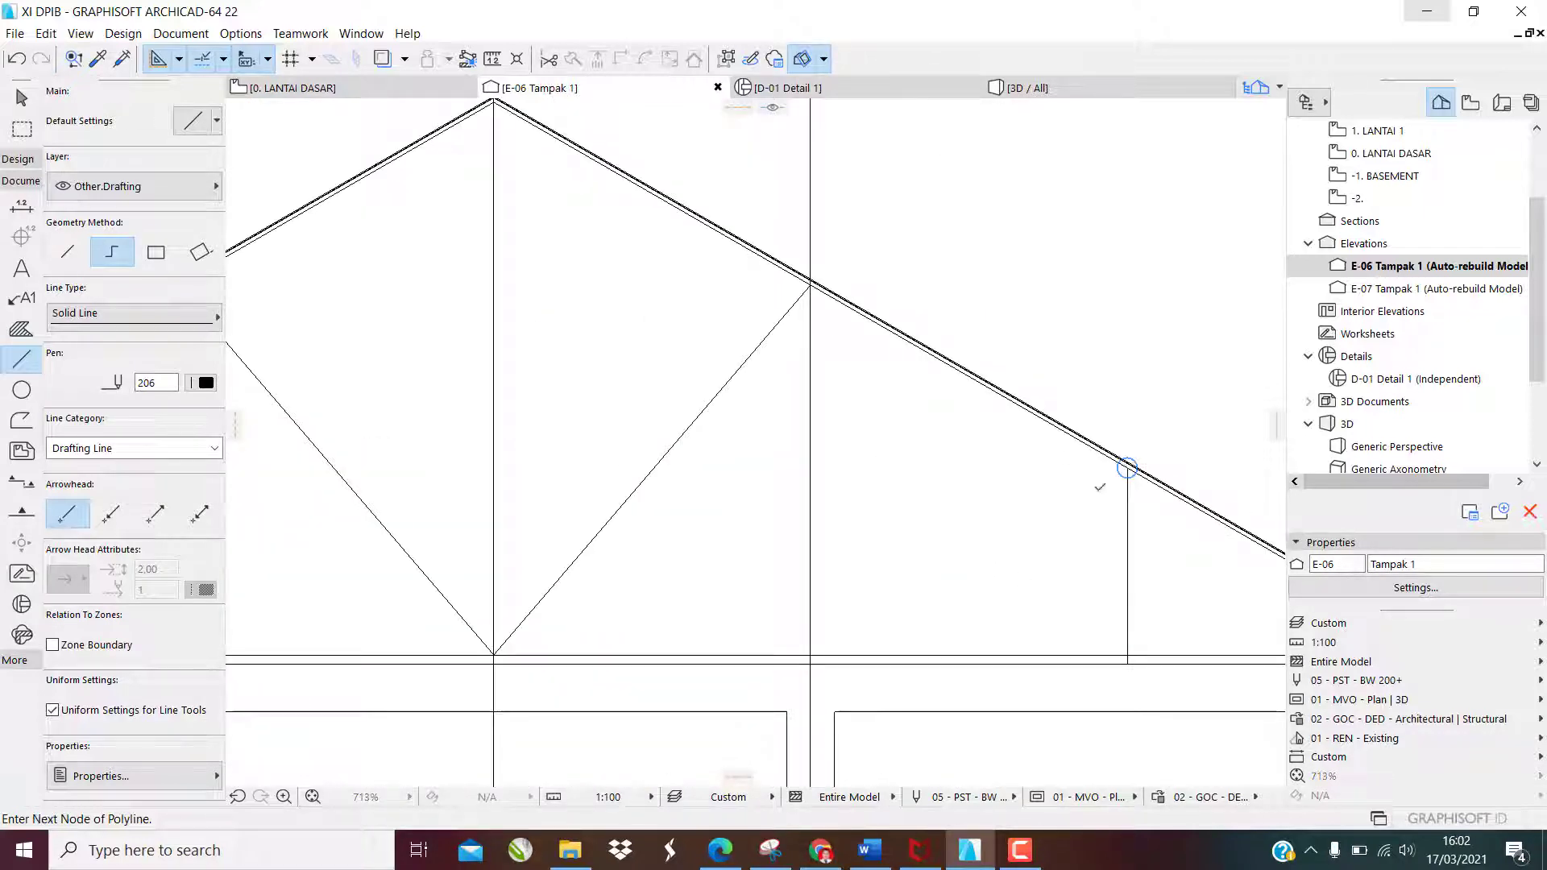
{"action": "double_click", "coordinate": [812, 650]}
{"action": "scroll", "coordinate": [841, 445], "scroll_direction": "down", "scroll_amount": 4}
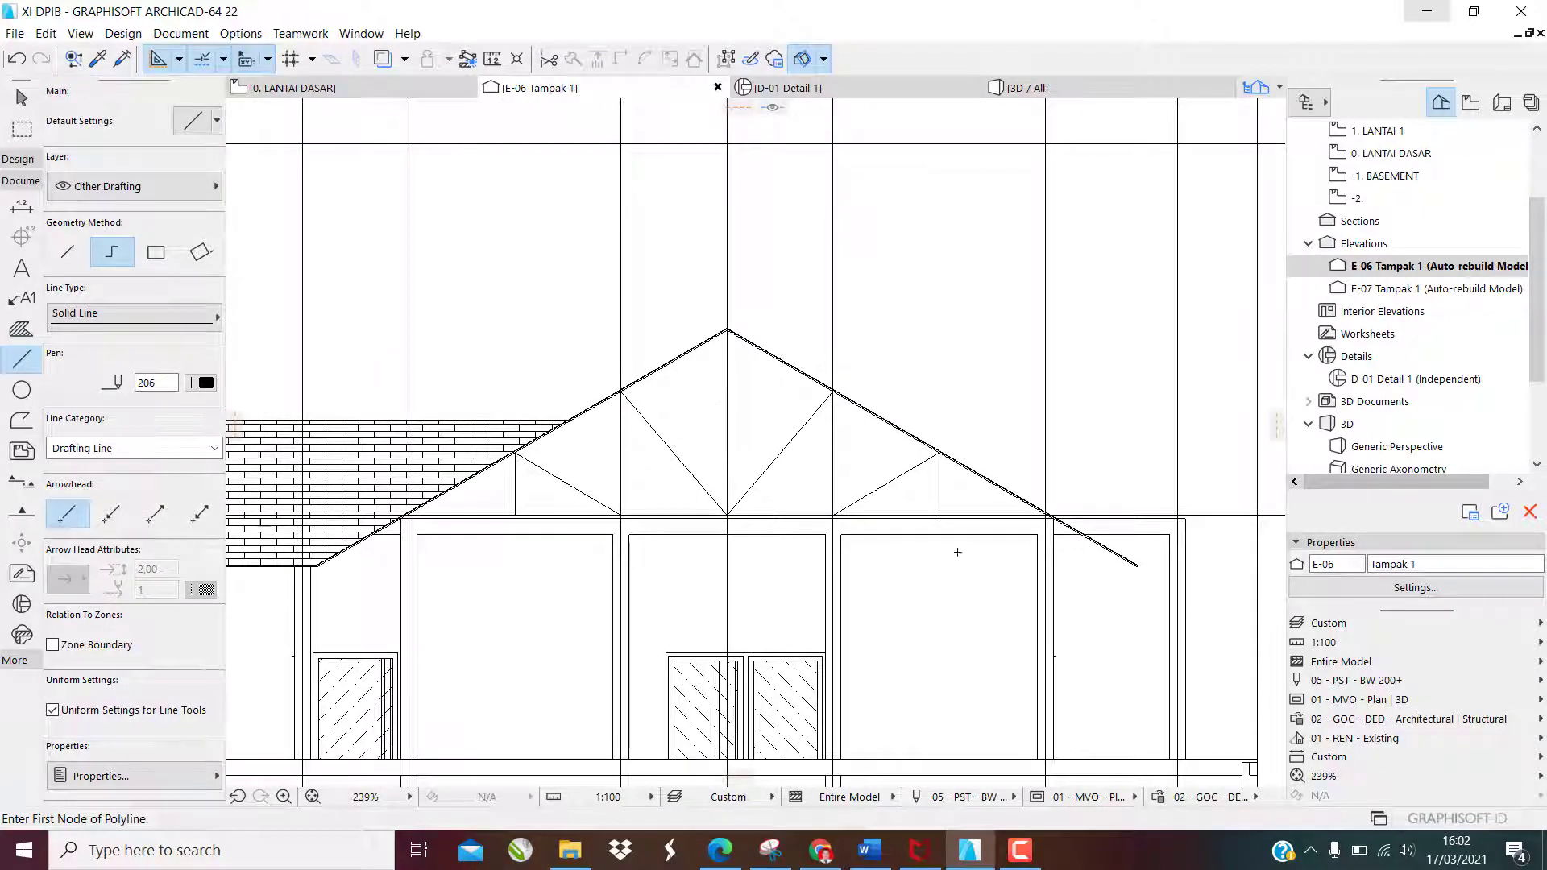
{"action": "key", "text": "Escape"}
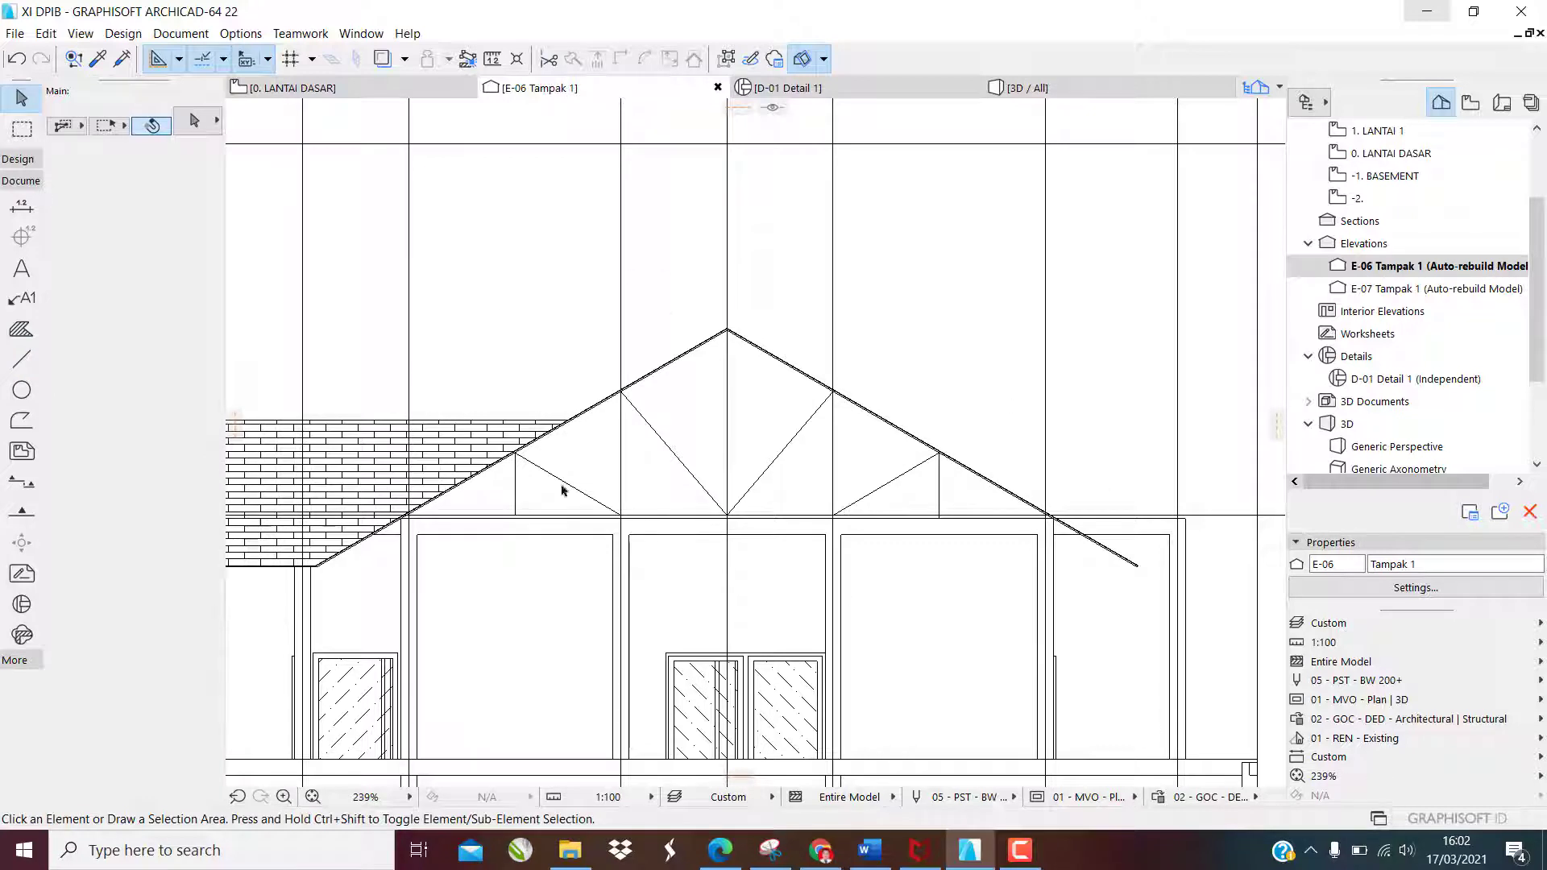
Select all drafted gable lines and create a timber construction truss from them with TrussMaker, with profile width 10 and height 10
{"action": "left_click", "coordinate": [22, 359]}
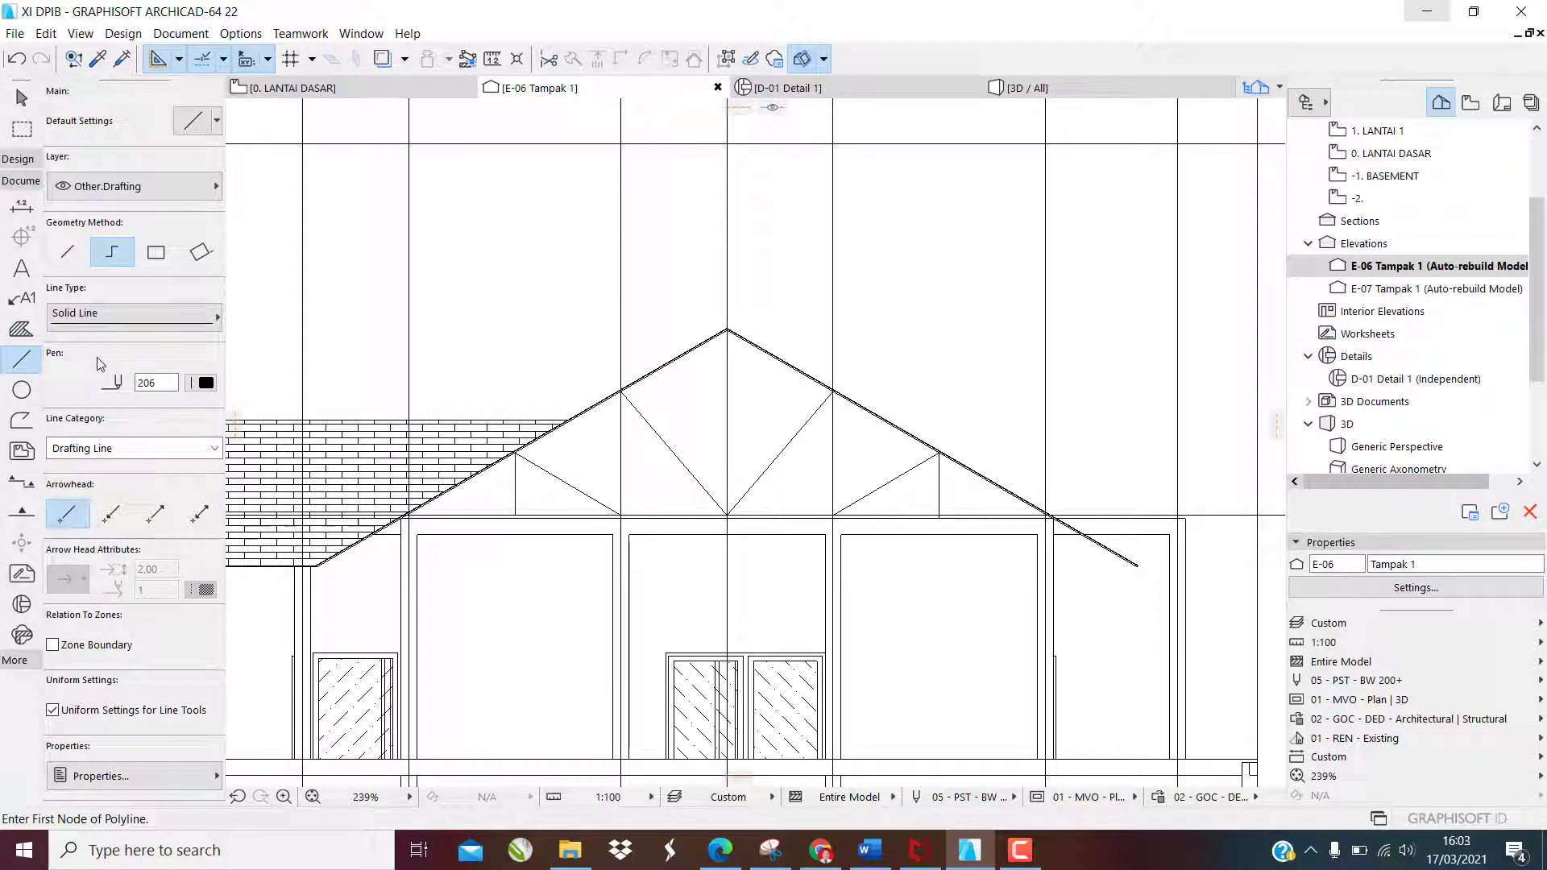
{"action": "key", "text": "ctrl+a"}
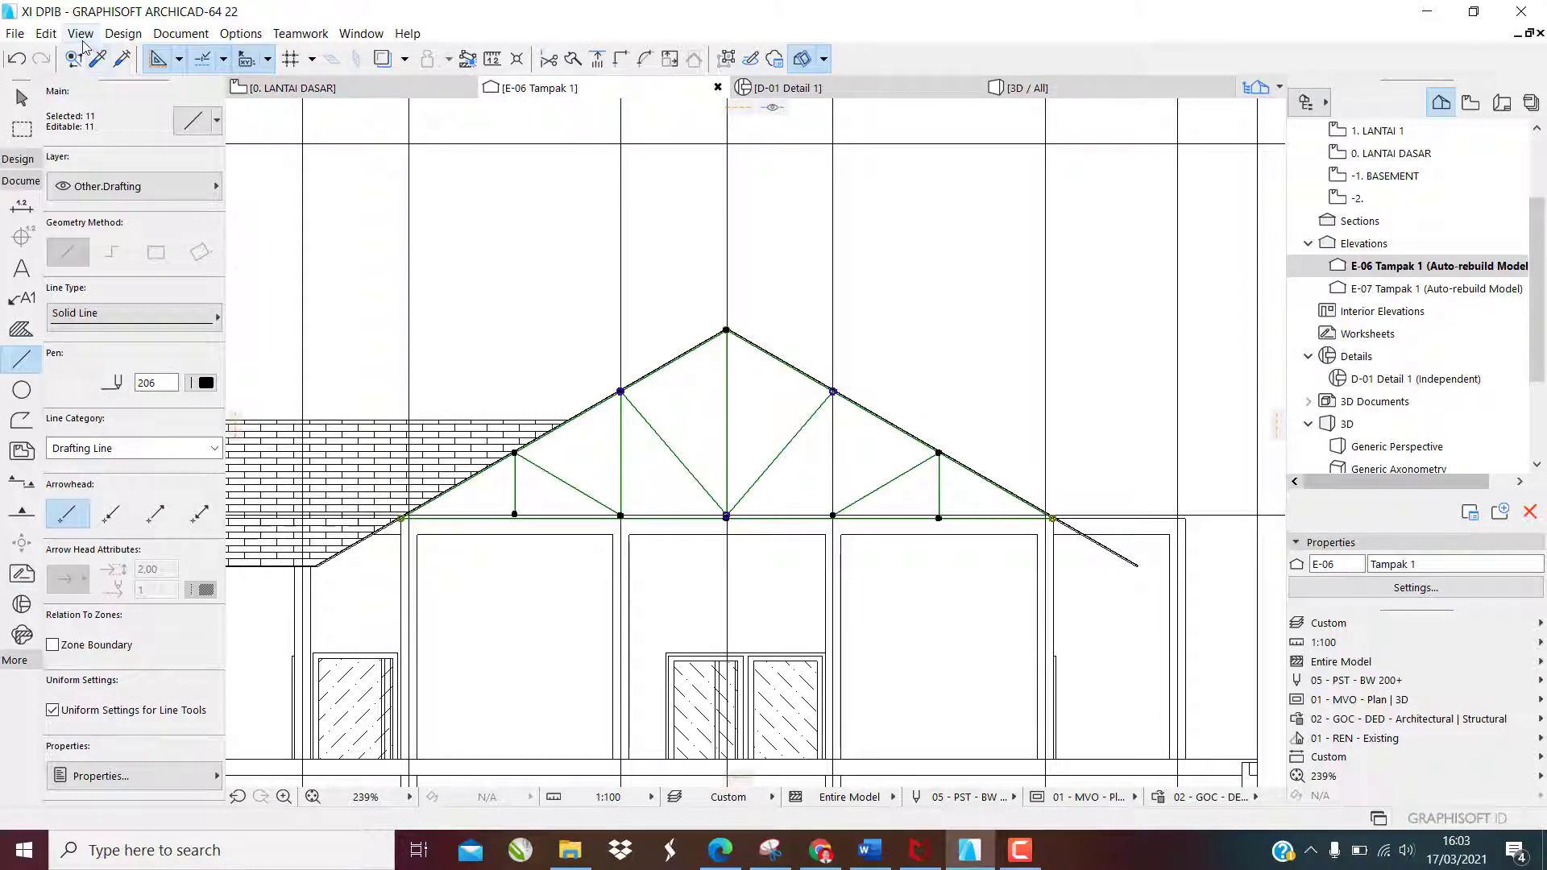
{"action": "left_click", "coordinate": [122, 34]}
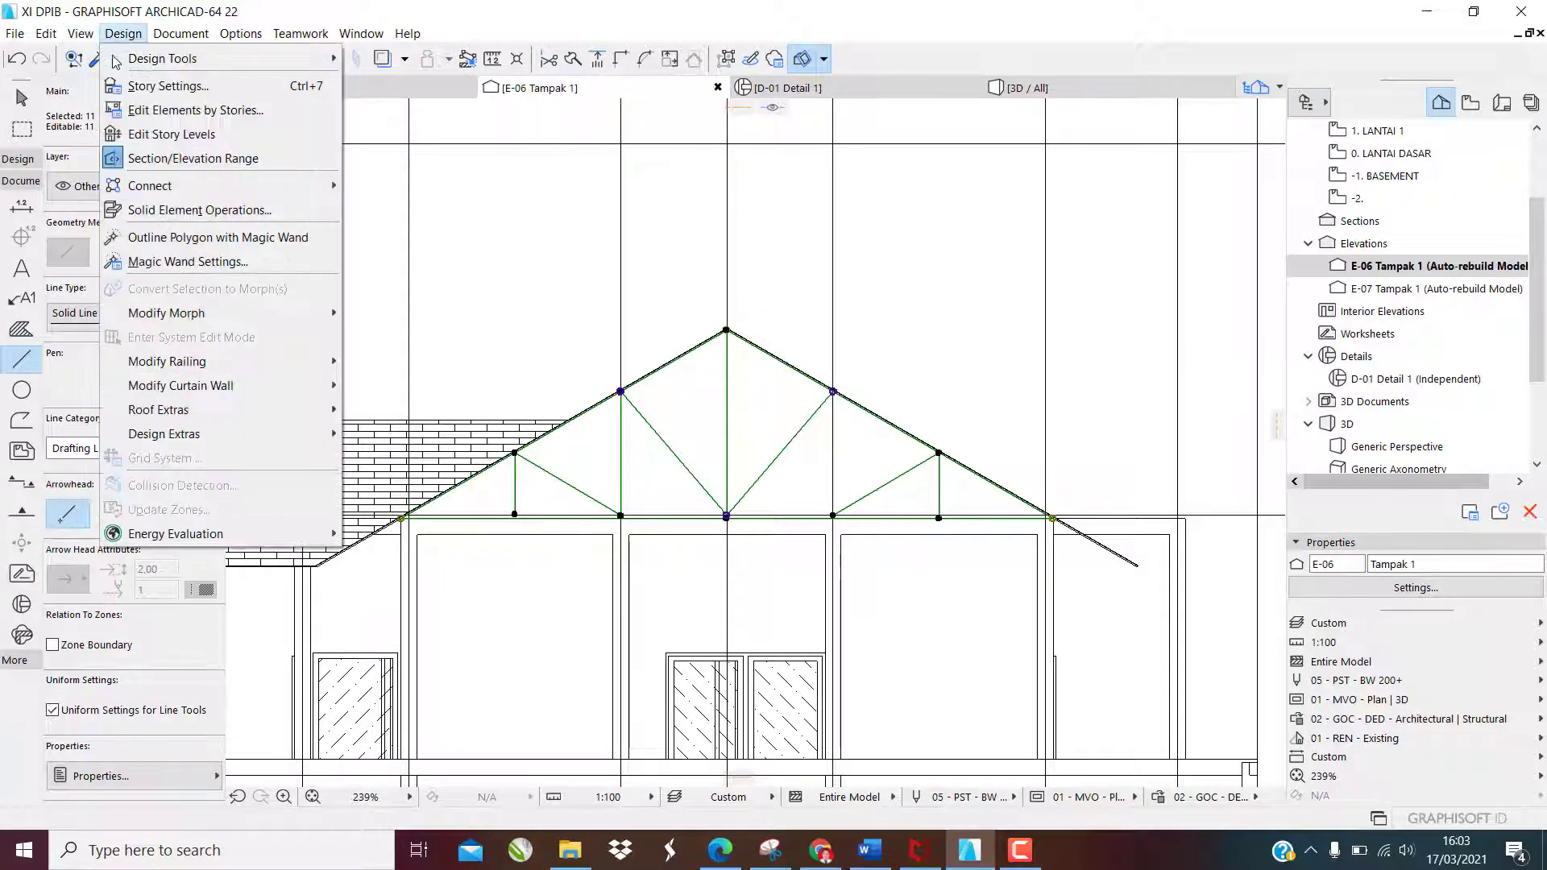
{"action": "mouse_move", "coordinate": [170, 440]}
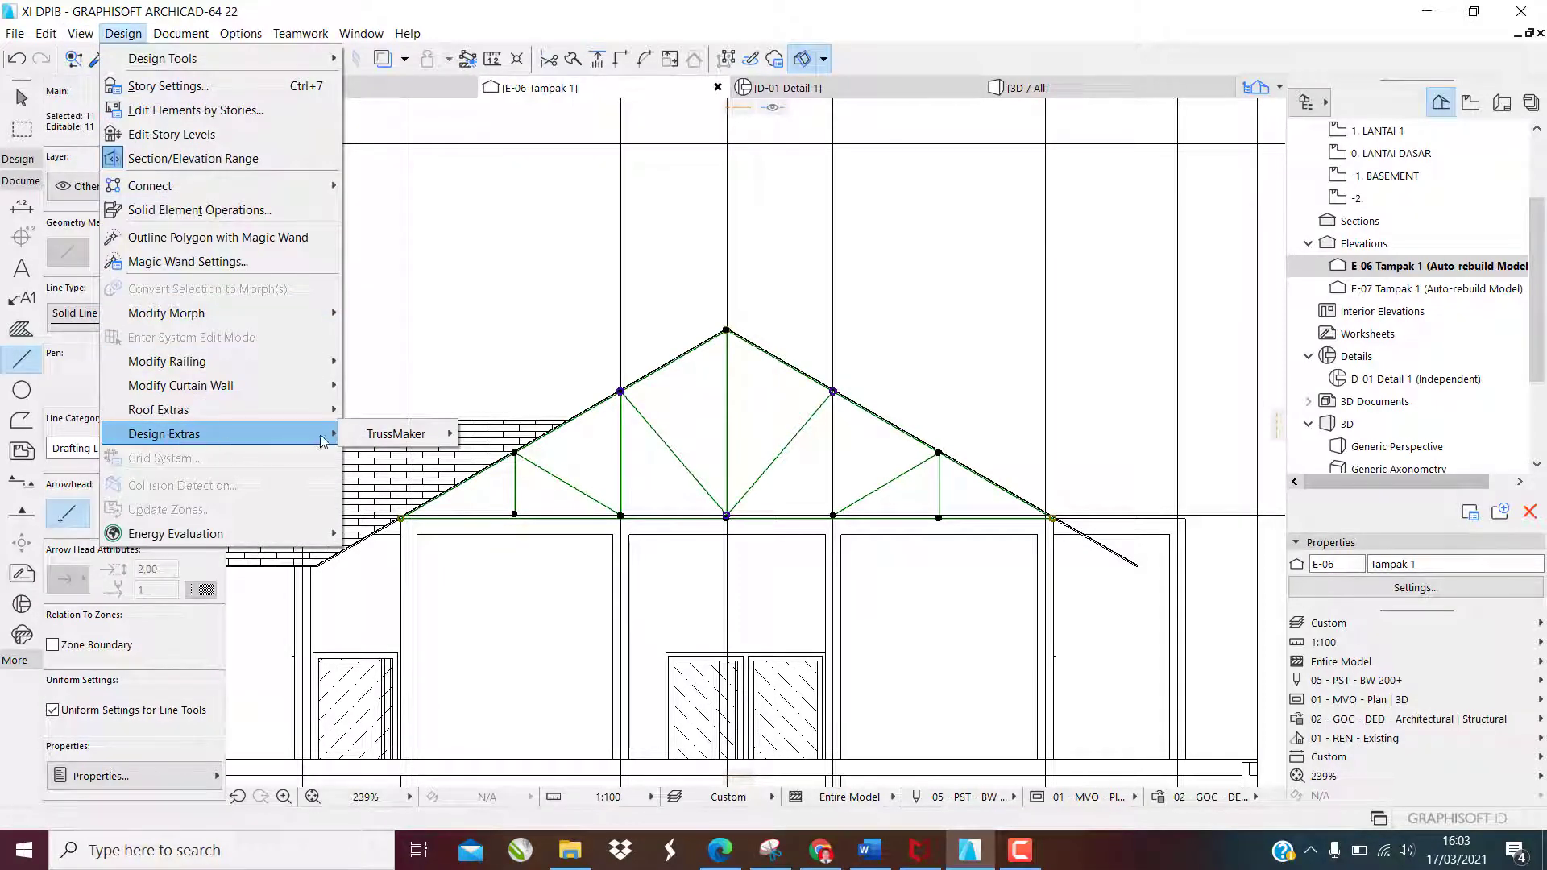
{"action": "mouse_move", "coordinate": [403, 435]}
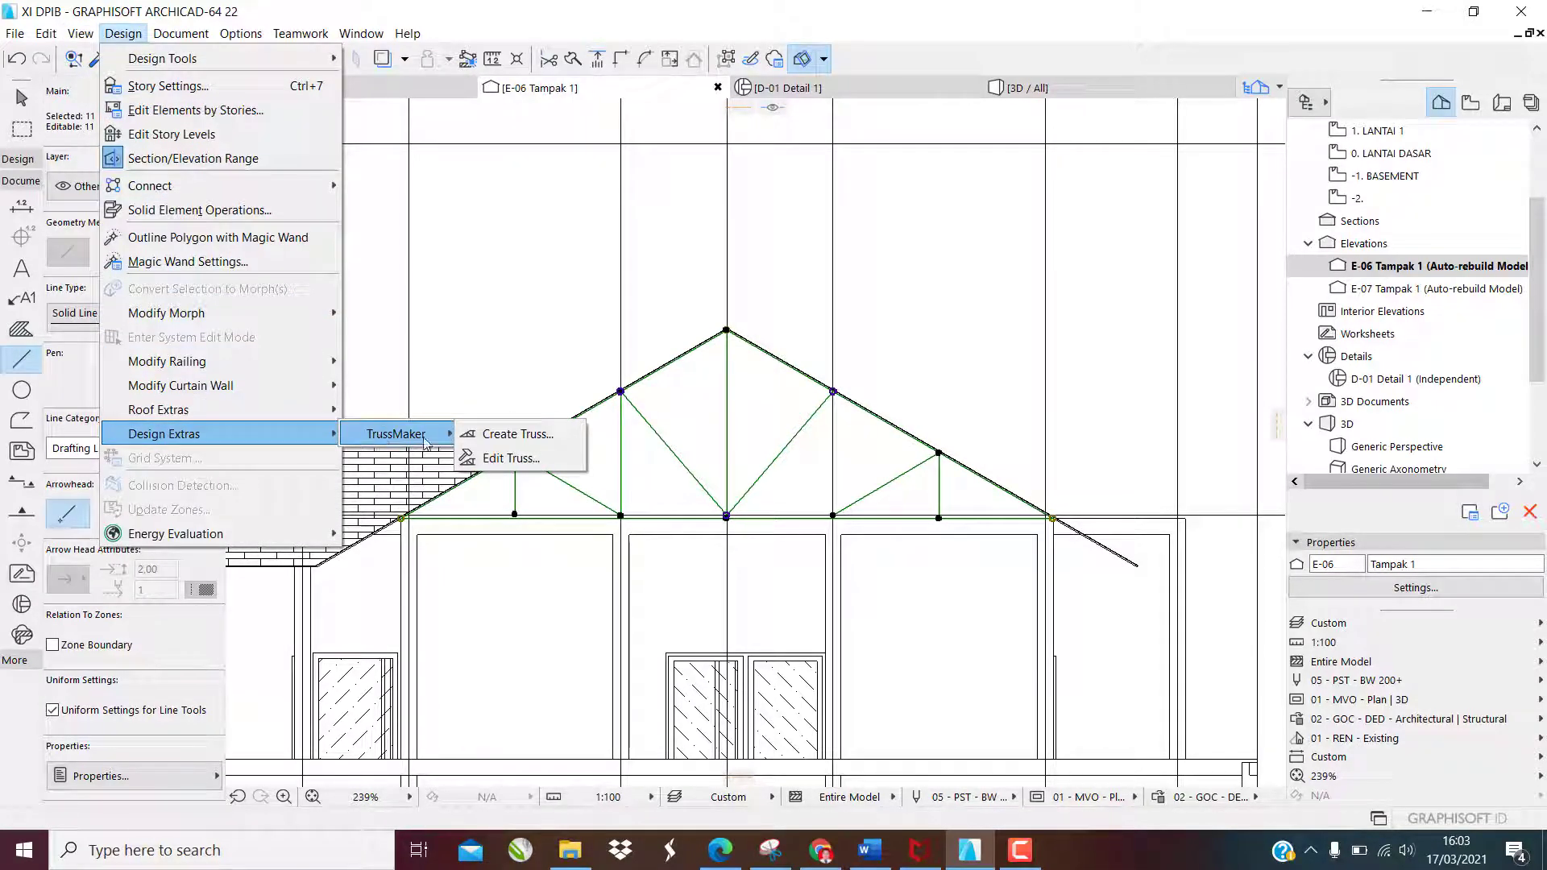
{"action": "left_click", "coordinate": [514, 435]}
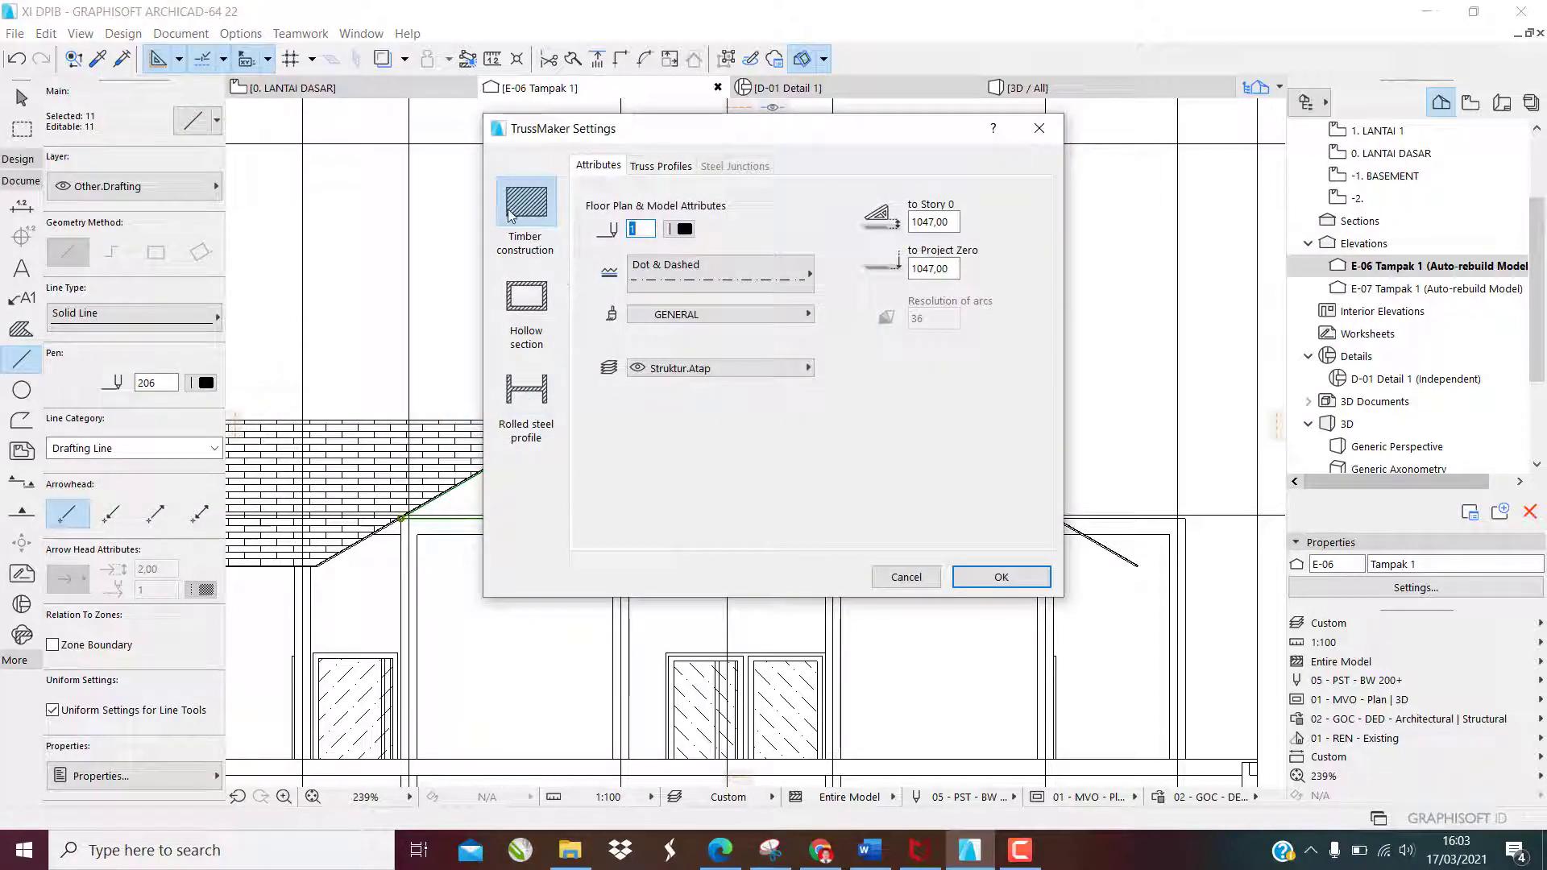
{"action": "left_click", "coordinate": [660, 166]}
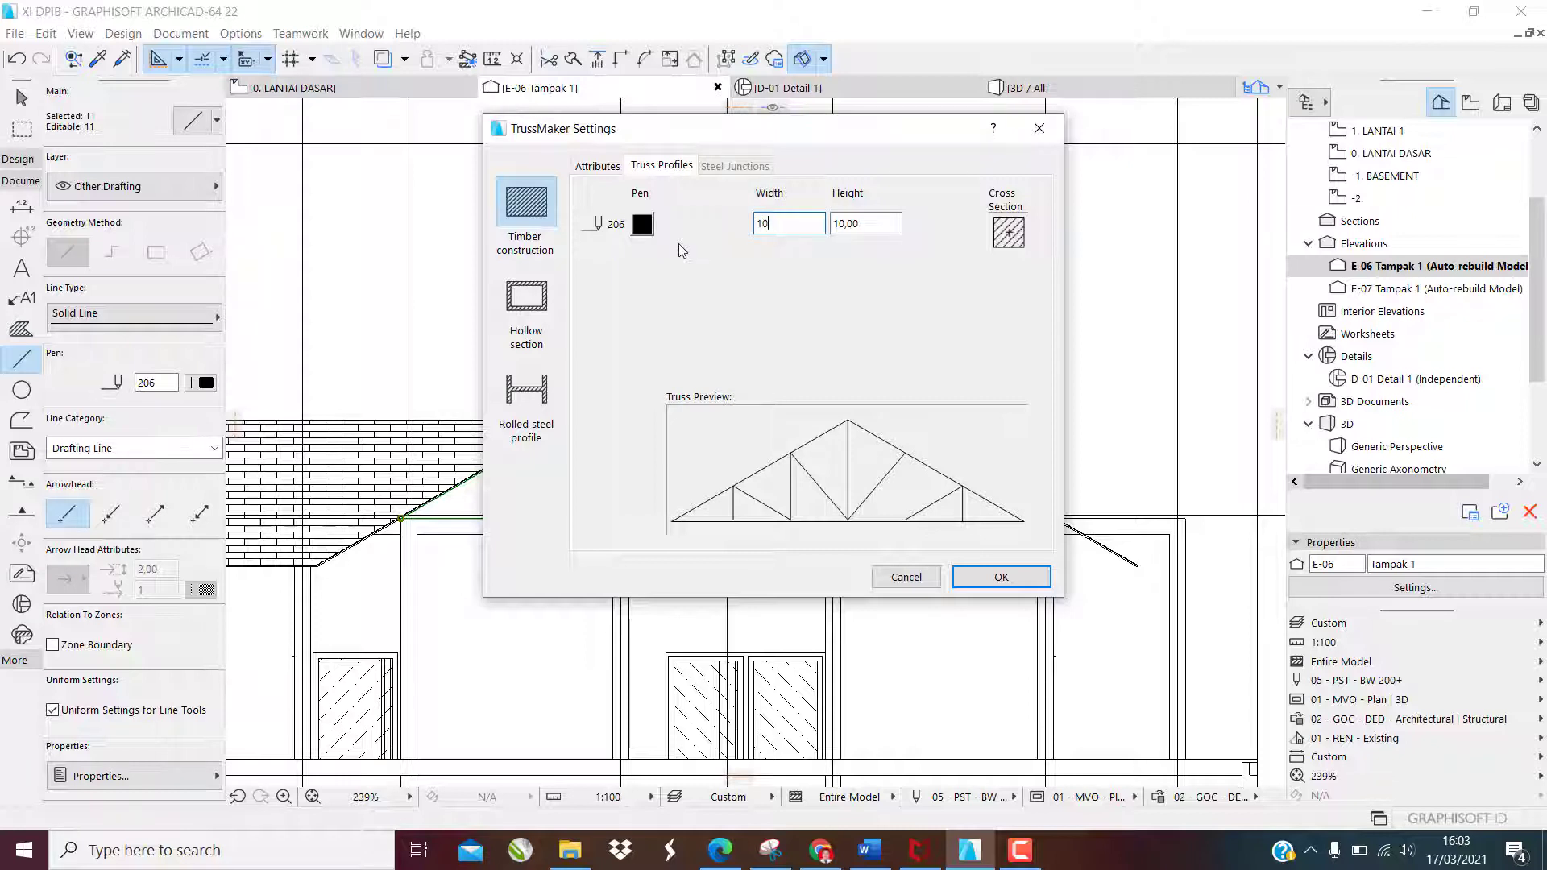
{"action": "key", "text": "Tab"}
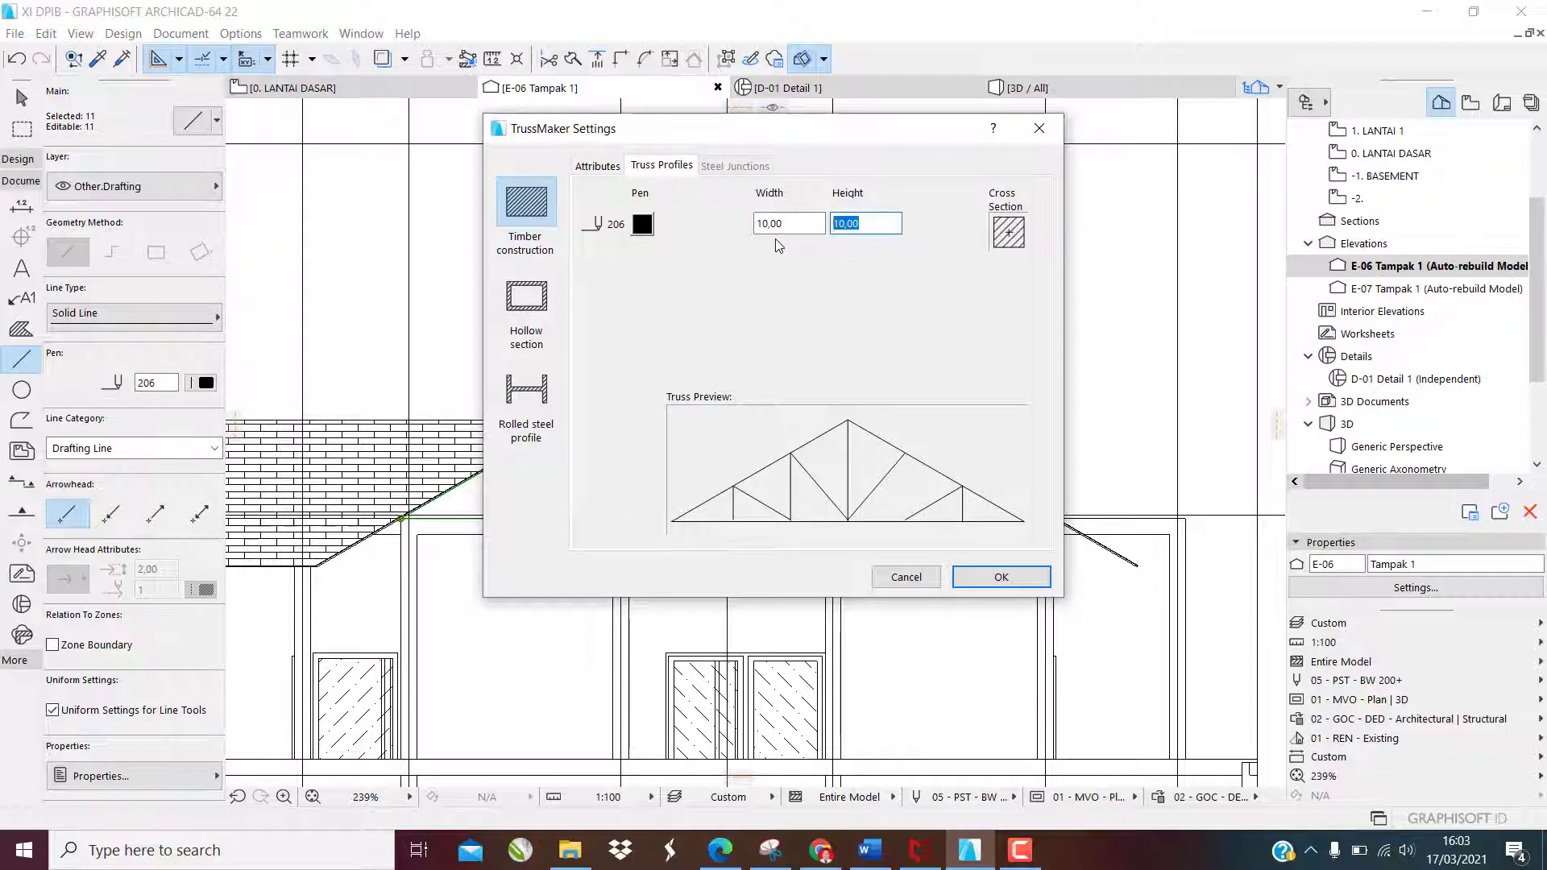
{"action": "left_click", "coordinate": [1002, 577]}
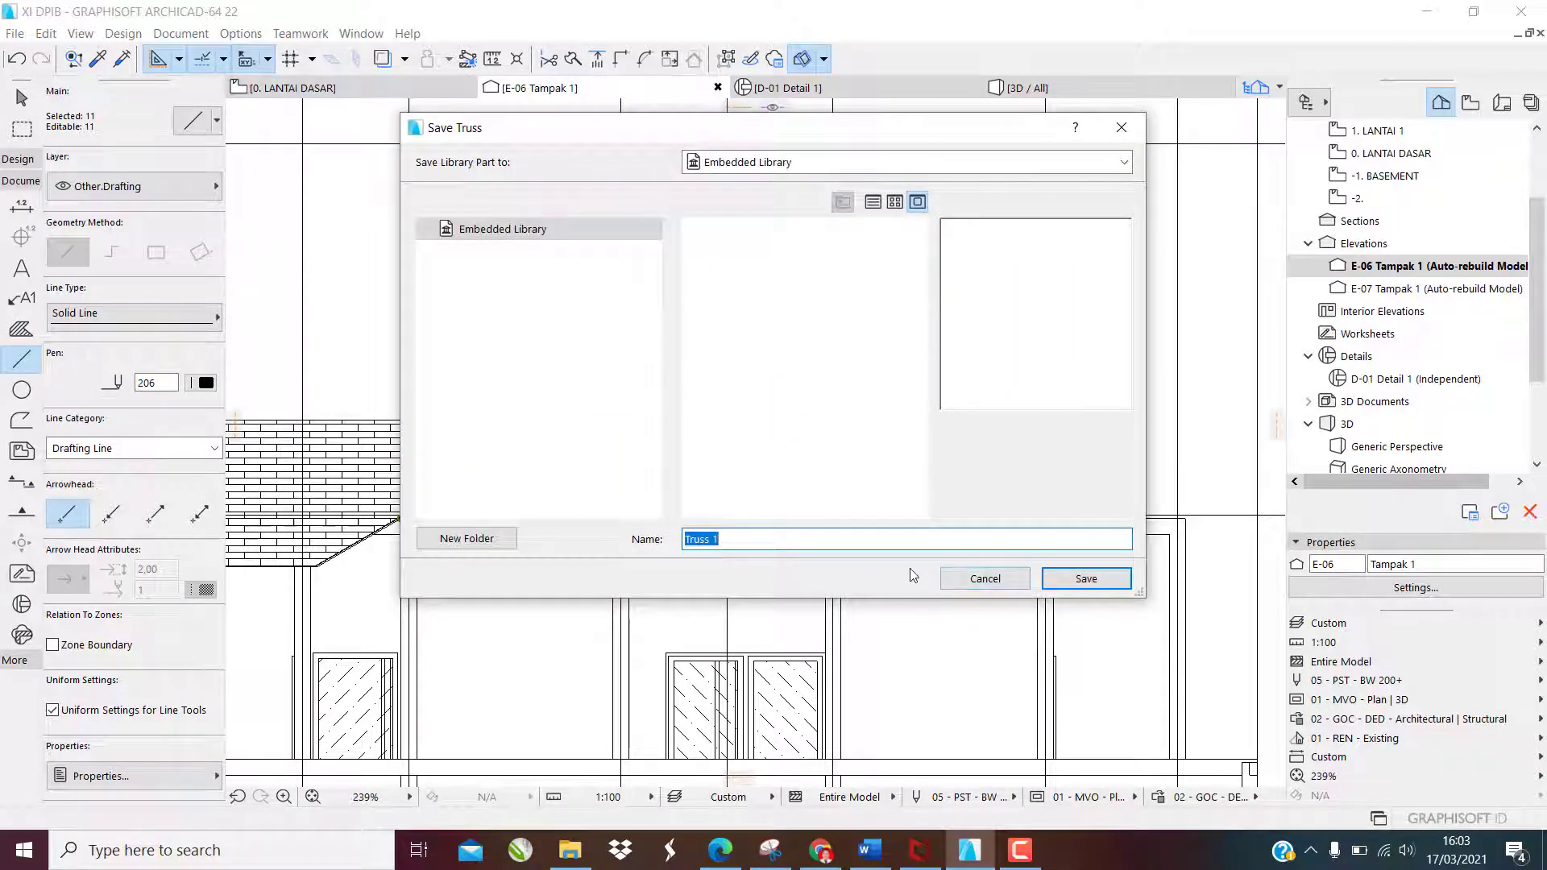
Save the truss to the Embedded Library under the name KUDA KUDA BAJA 1
{"action": "type", "text": "KUDA KUDA BAJA"}
{"action": "left_click", "coordinate": [1120, 580]}
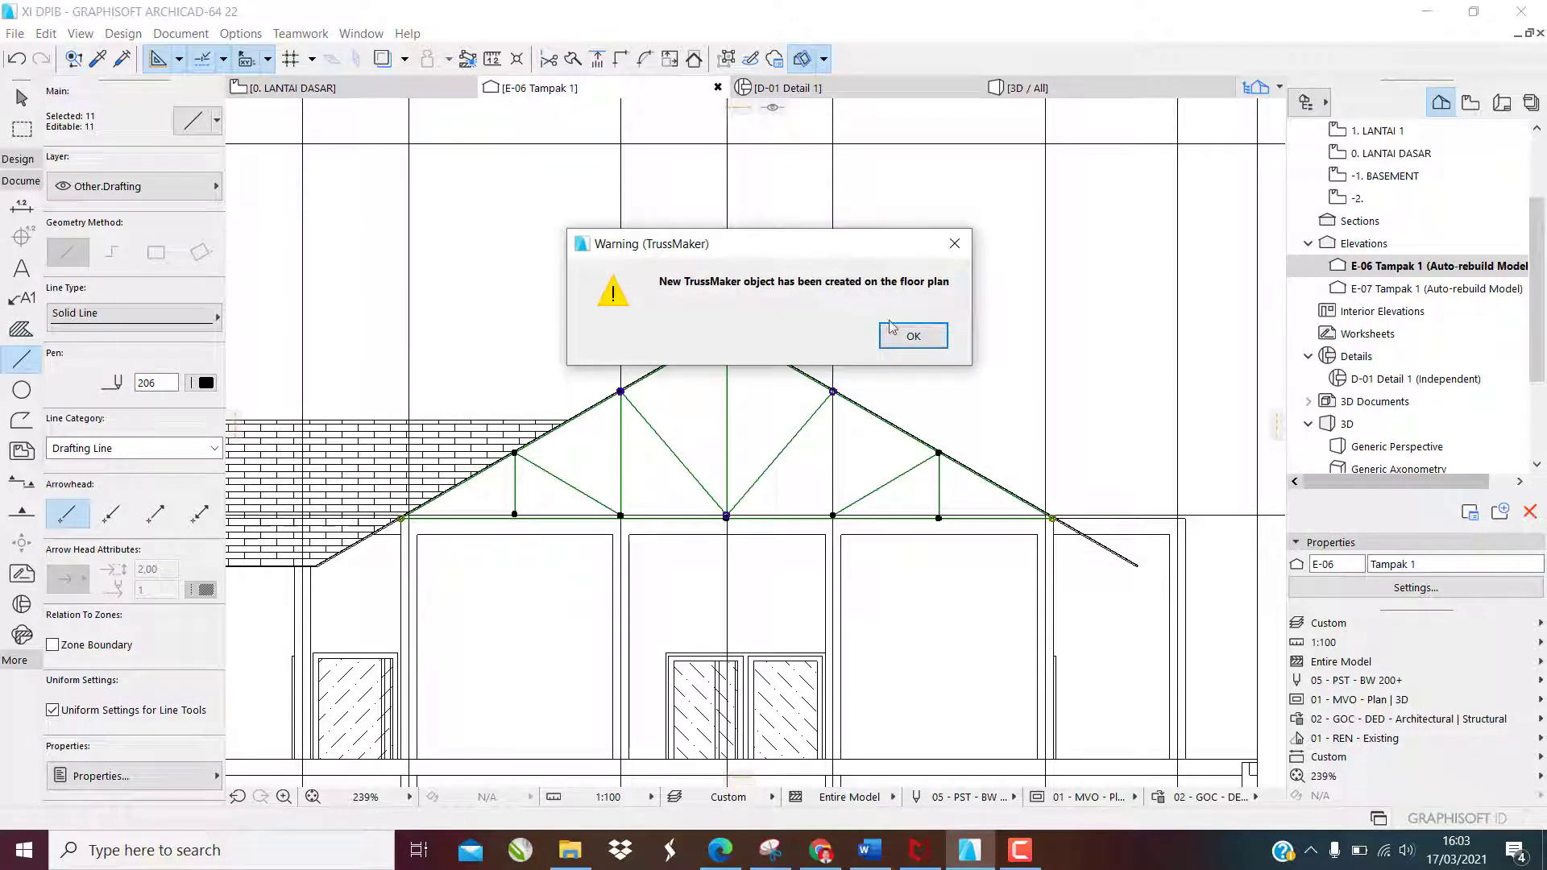
{"action": "left_click", "coordinate": [914, 336]}
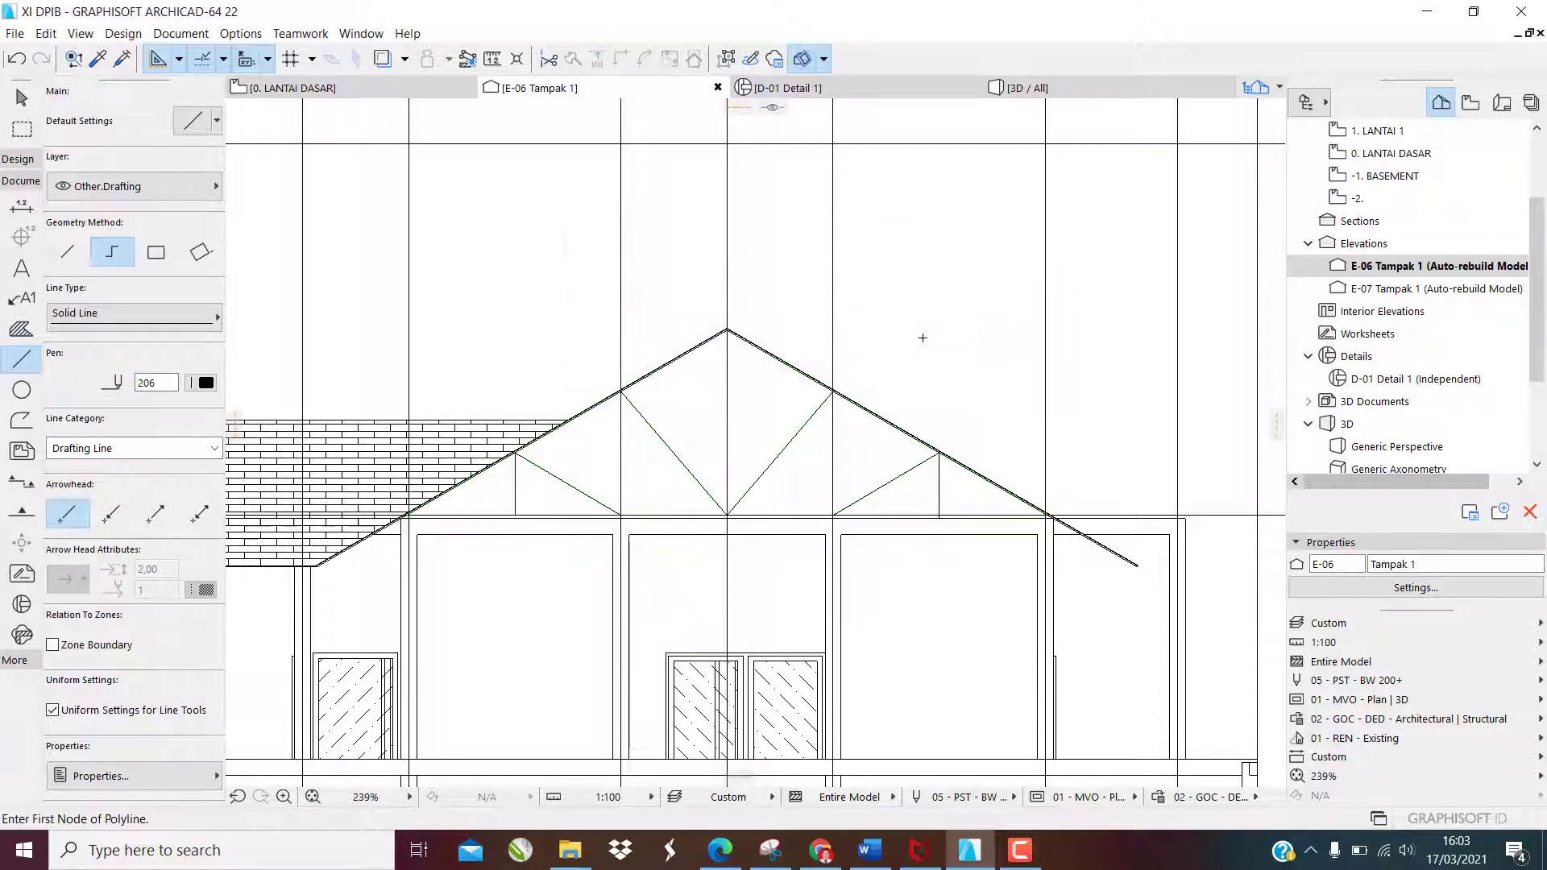
Show the model in 3D, select the new truss floating above the house and open its object settings
{"action": "key", "text": "F3"}
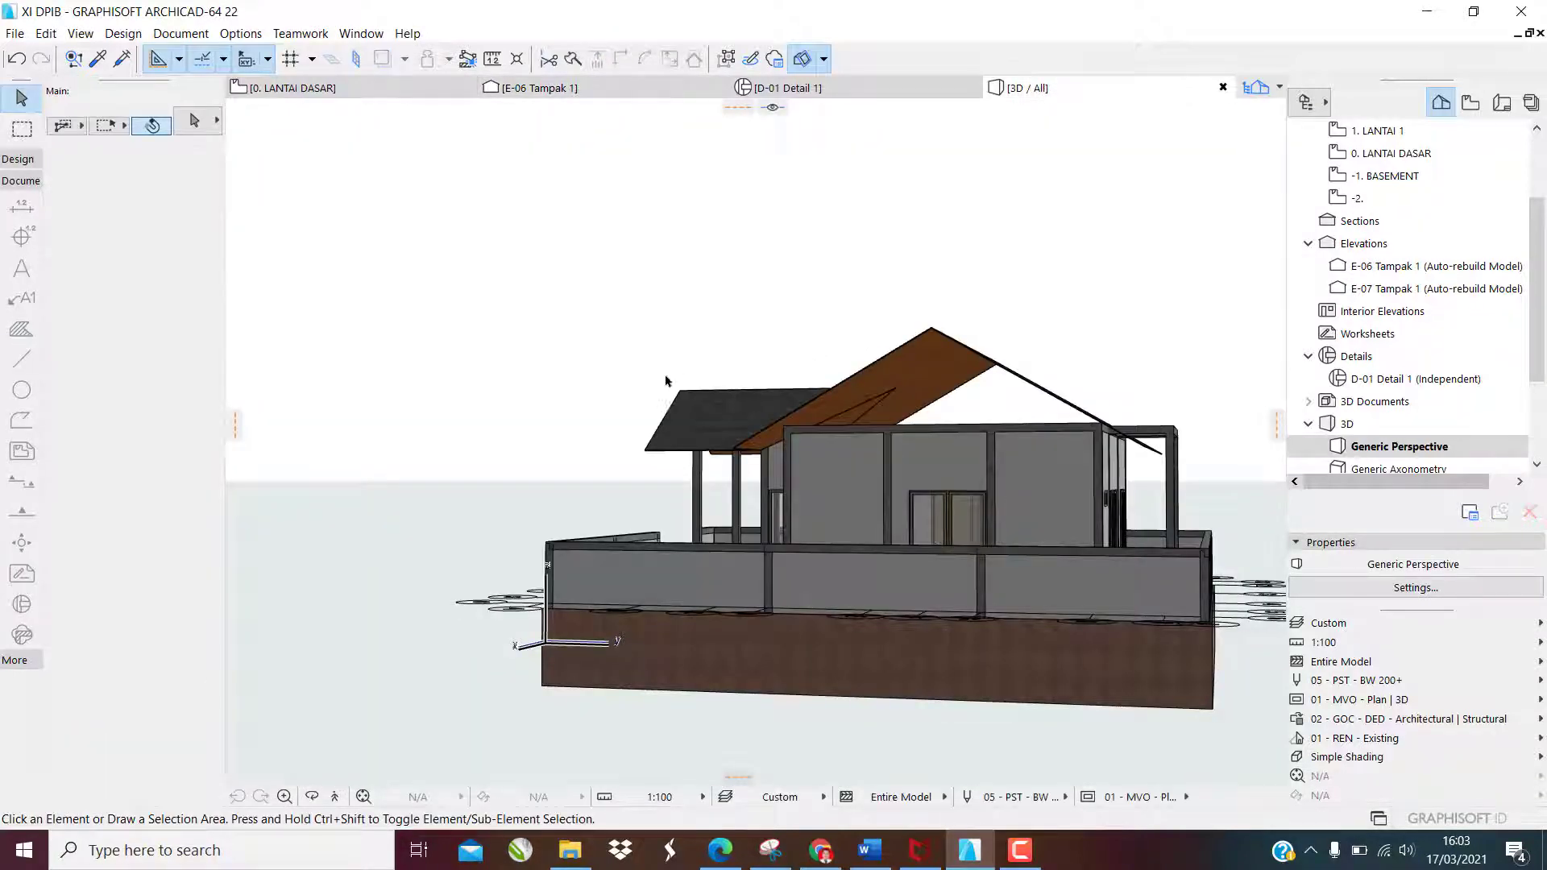
{"action": "middle_click_drag", "start_coordinate": [667, 381], "coordinate": [713, 427], "text": "shift"}
{"action": "scroll", "coordinate": [703, 409], "scroll_direction": "down", "scroll_amount": 8}
{"action": "scroll", "coordinate": [581, 267], "scroll_direction": "up", "scroll_amount": 1}
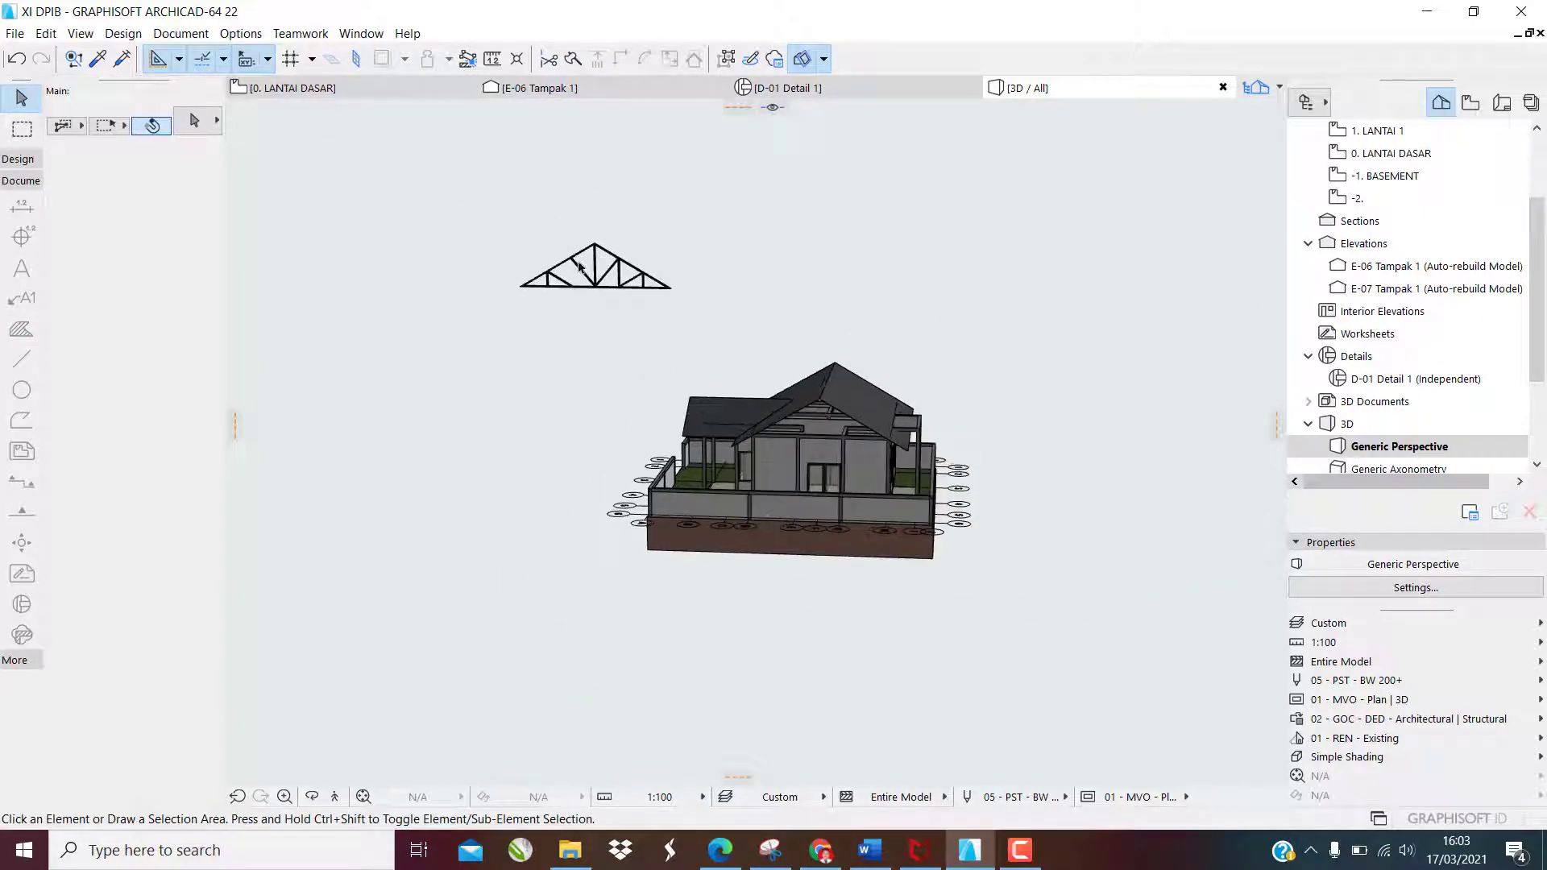
{"action": "scroll", "coordinate": [578, 265], "scroll_direction": "up", "scroll_amount": 6}
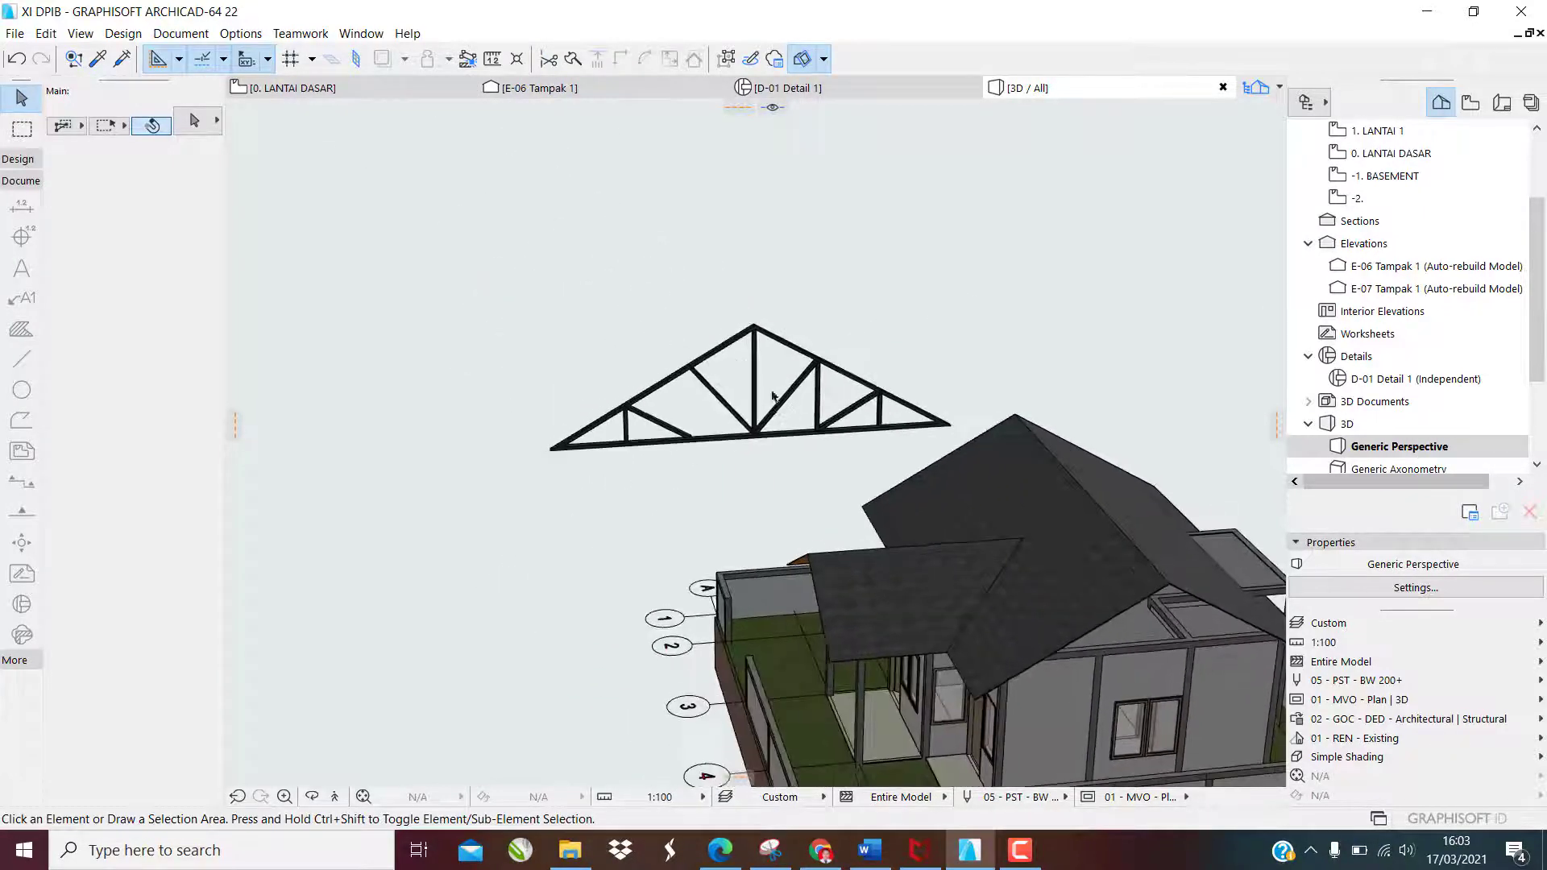
{"action": "scroll", "coordinate": [772, 396], "scroll_direction": "up", "scroll_amount": 4}
{"action": "left_click", "coordinate": [476, 508]}
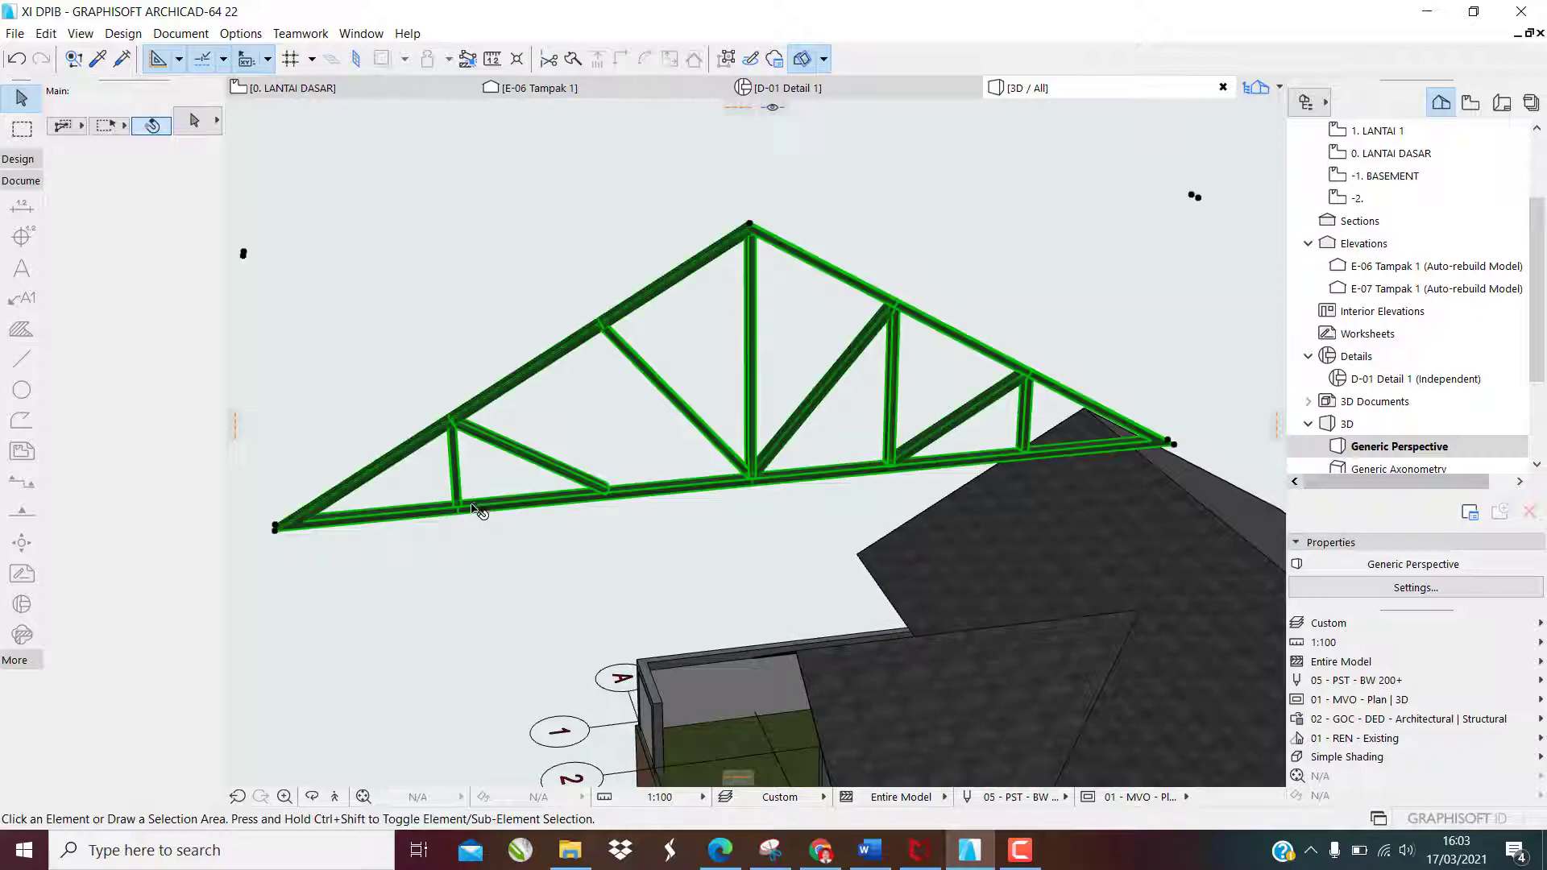
{"action": "left_click", "coordinate": [470, 505]}
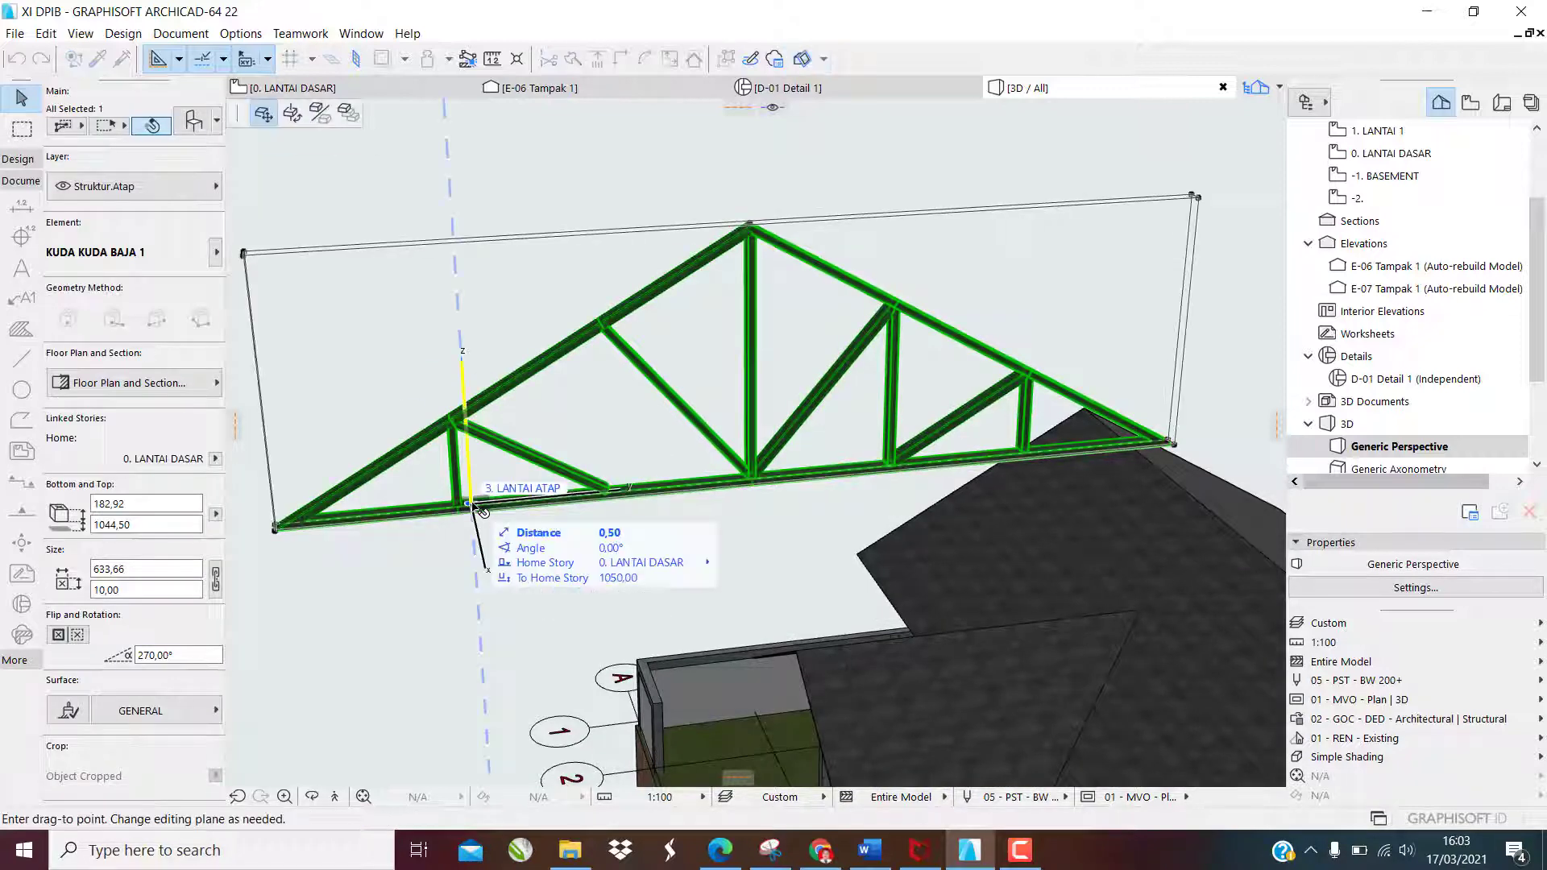
{"action": "key", "text": "Escape"}
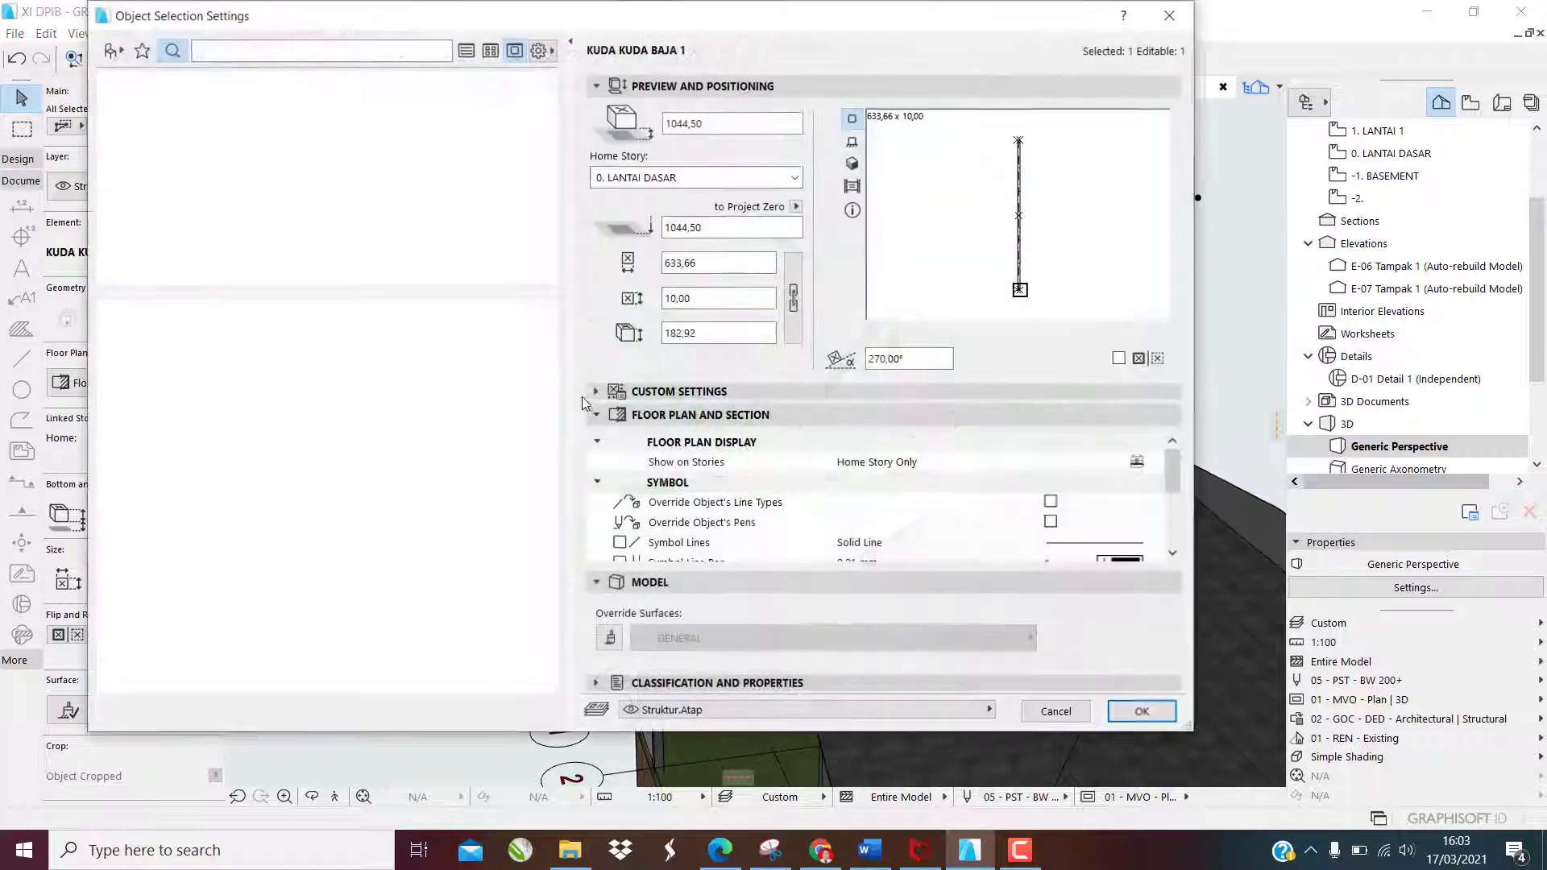
Assign the truss to home story 1. LANTAI 1 and set its base elevation to project zero to 347
{"action": "left_click", "coordinate": [695, 178]}
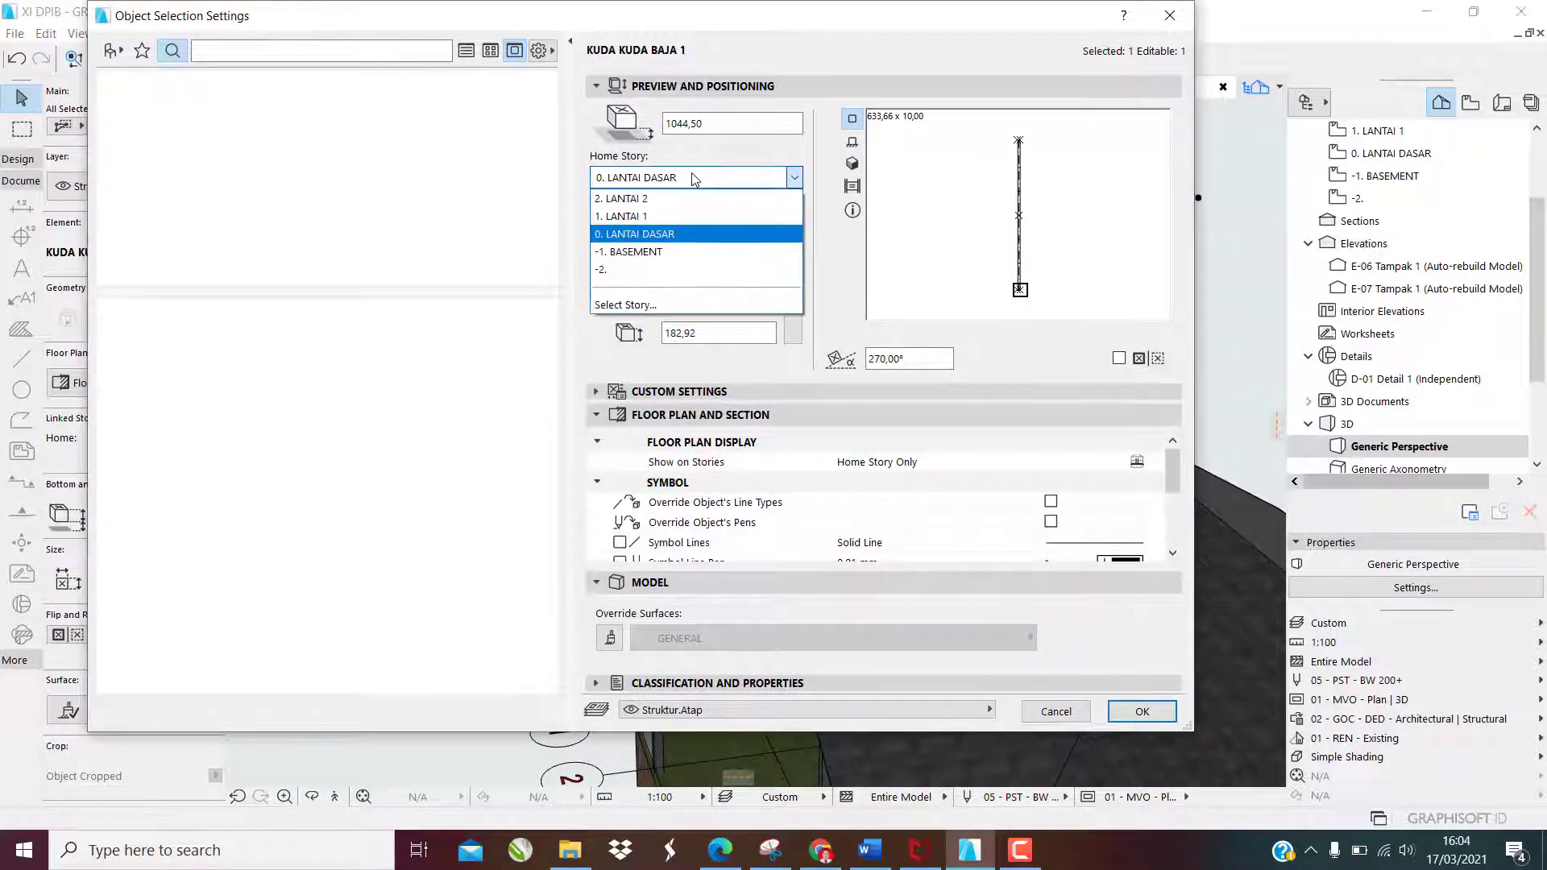
{"action": "left_click", "coordinate": [678, 216]}
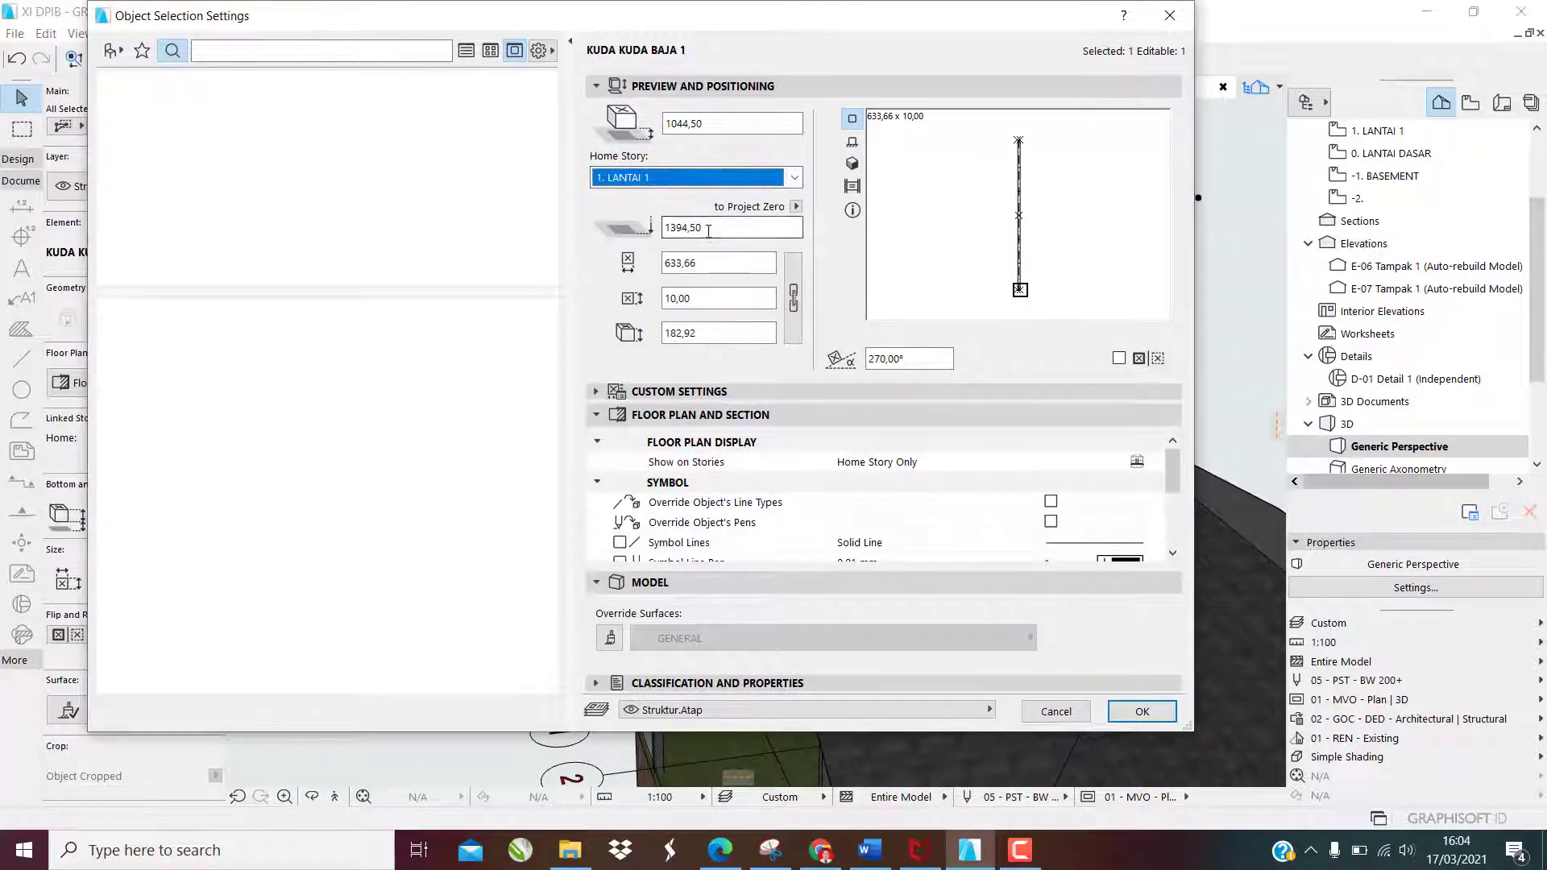
{"action": "left_click", "coordinate": [708, 229]}
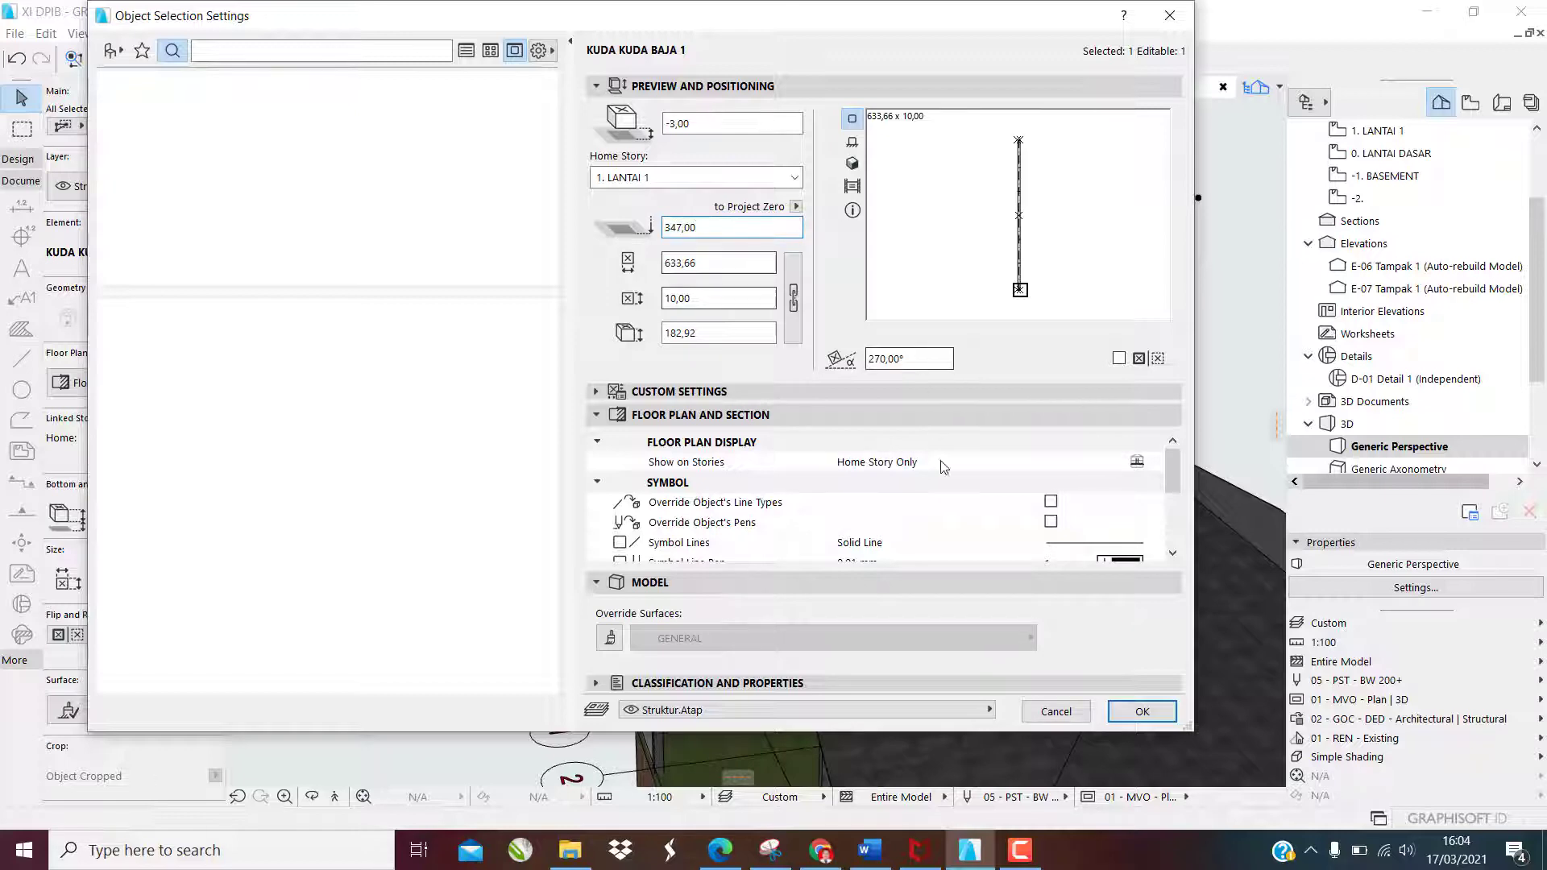
{"action": "left_click", "coordinate": [1143, 712]}
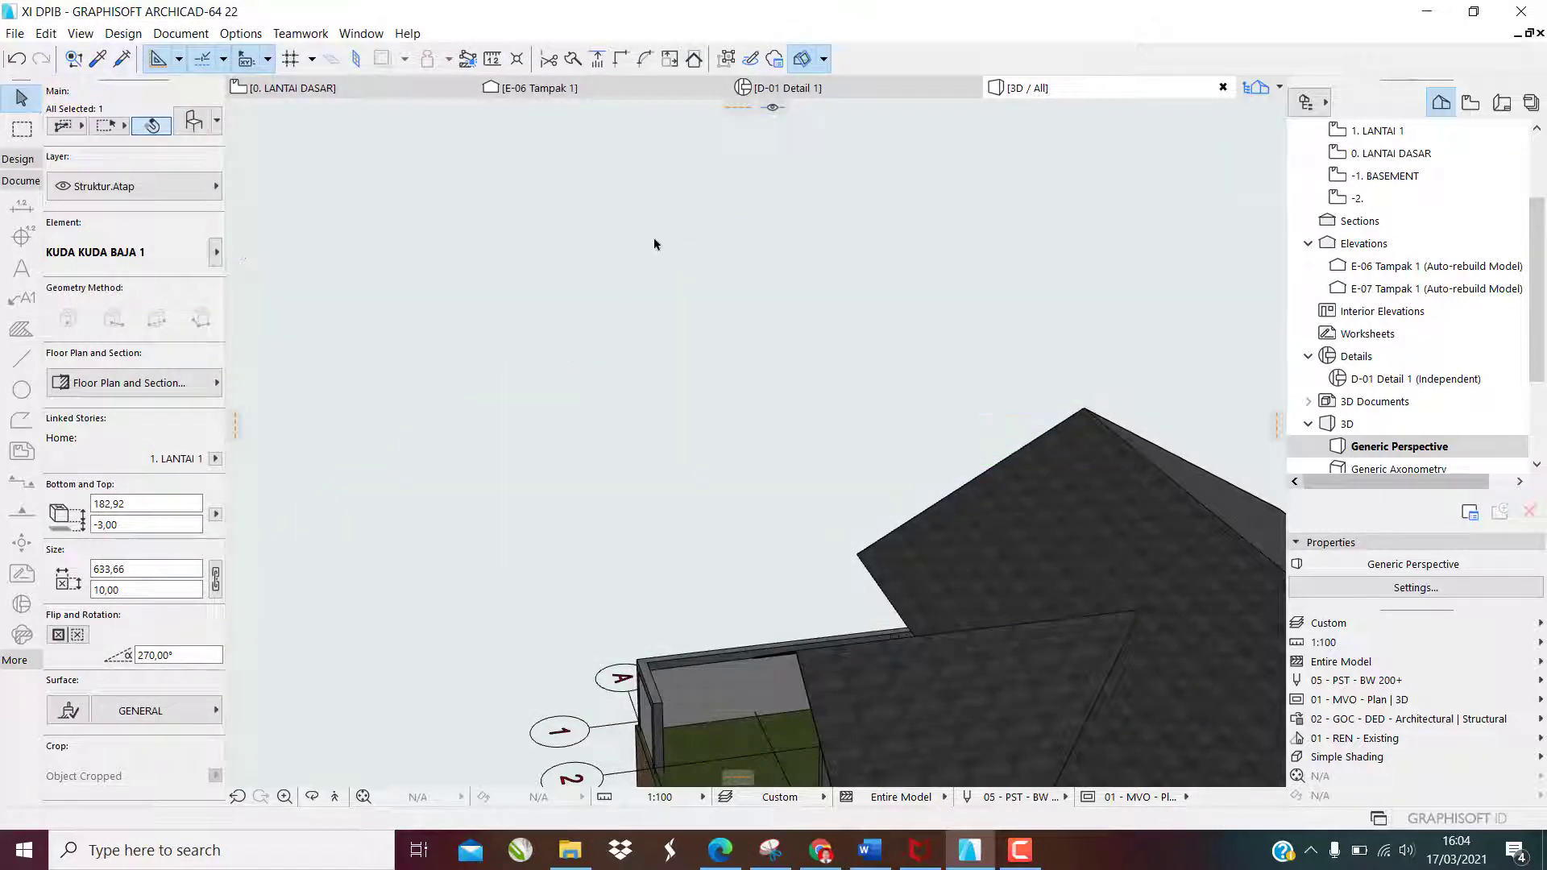
Move the truss by its lower left end onto the outer top corner of the house's gable wall beam, under the main roof
{"action": "scroll", "coordinate": [653, 242], "scroll_direction": "down", "scroll_amount": 5}
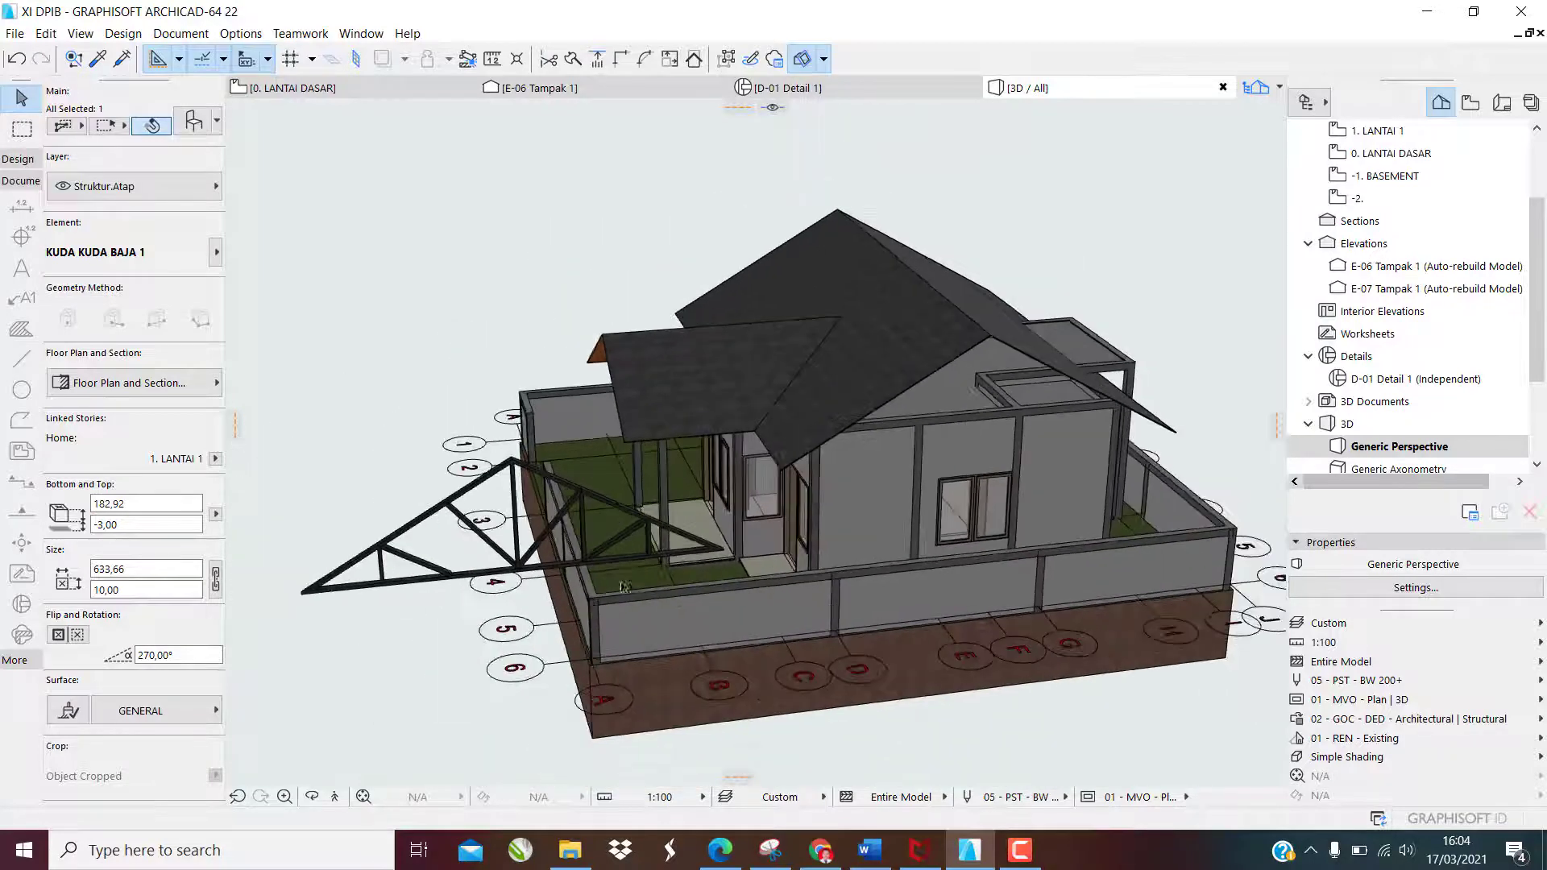
{"action": "scroll", "coordinate": [302, 606], "scroll_direction": "up", "scroll_amount": 3}
{"action": "scroll", "coordinate": [302, 606], "scroll_direction": "up", "scroll_amount": 2}
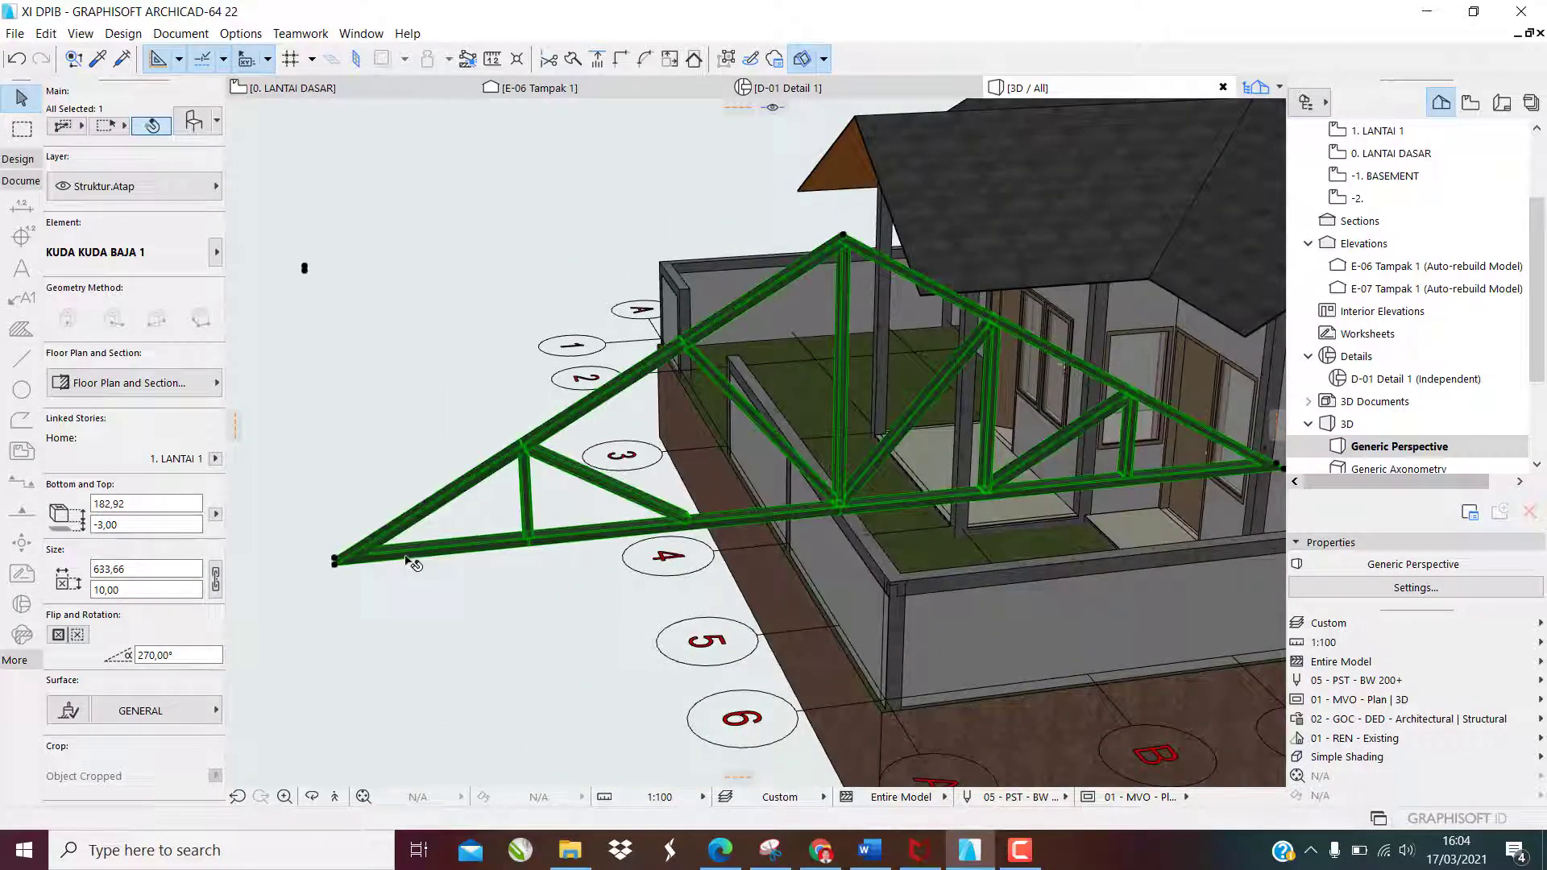
{"action": "key", "text": "ctrl+d"}
{"action": "scroll", "coordinate": [343, 564], "scroll_direction": "up", "scroll_amount": 2}
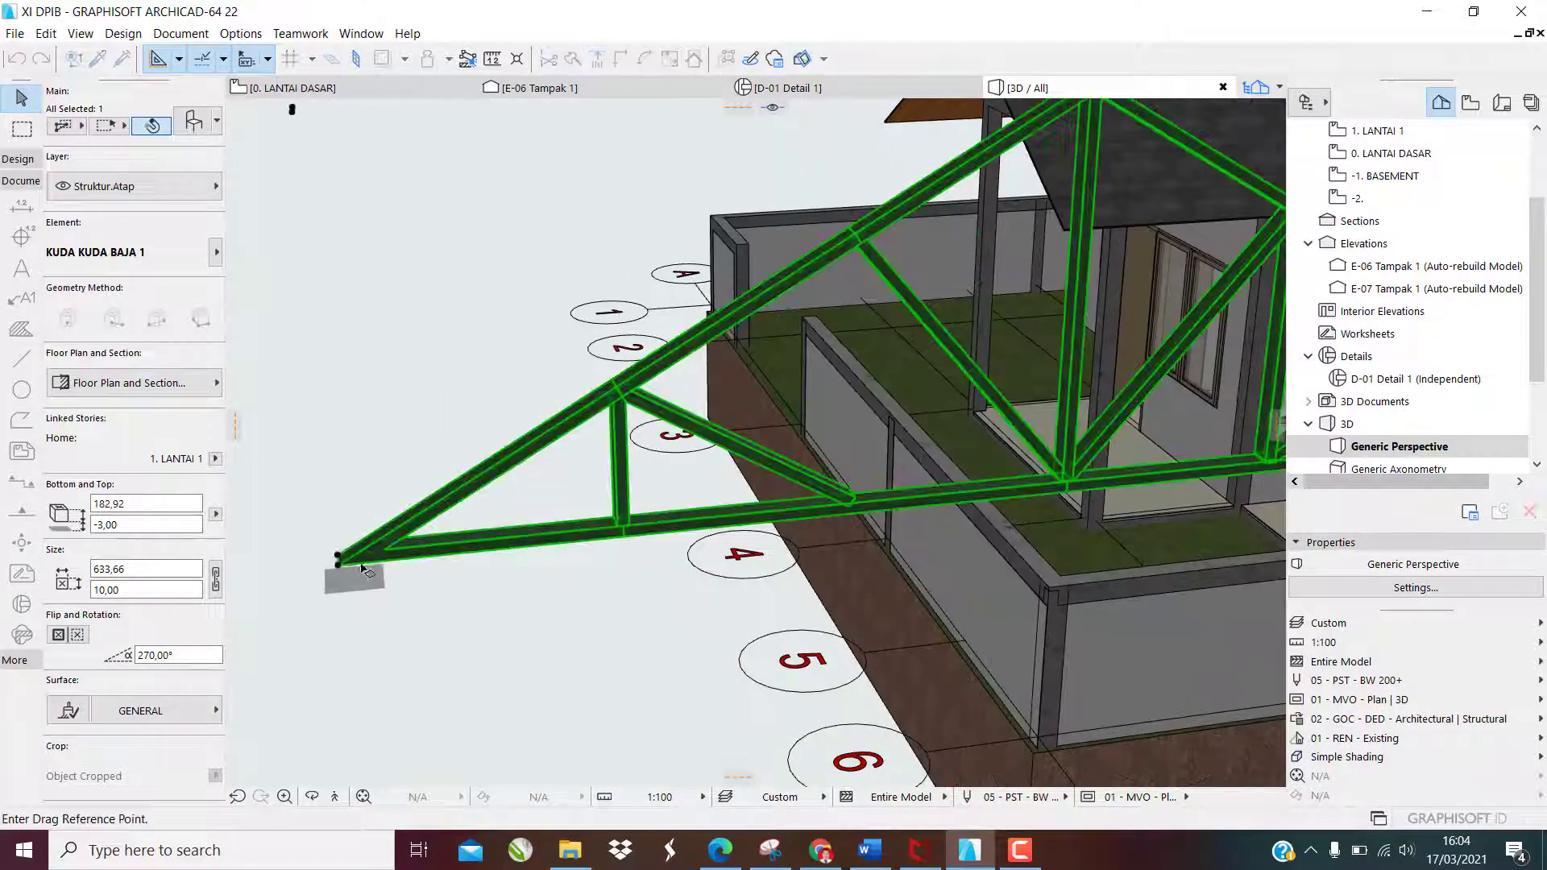
{"action": "left_click", "coordinate": [338, 564]}
{"action": "scroll", "coordinate": [347, 532], "scroll_direction": "down", "scroll_amount": 4}
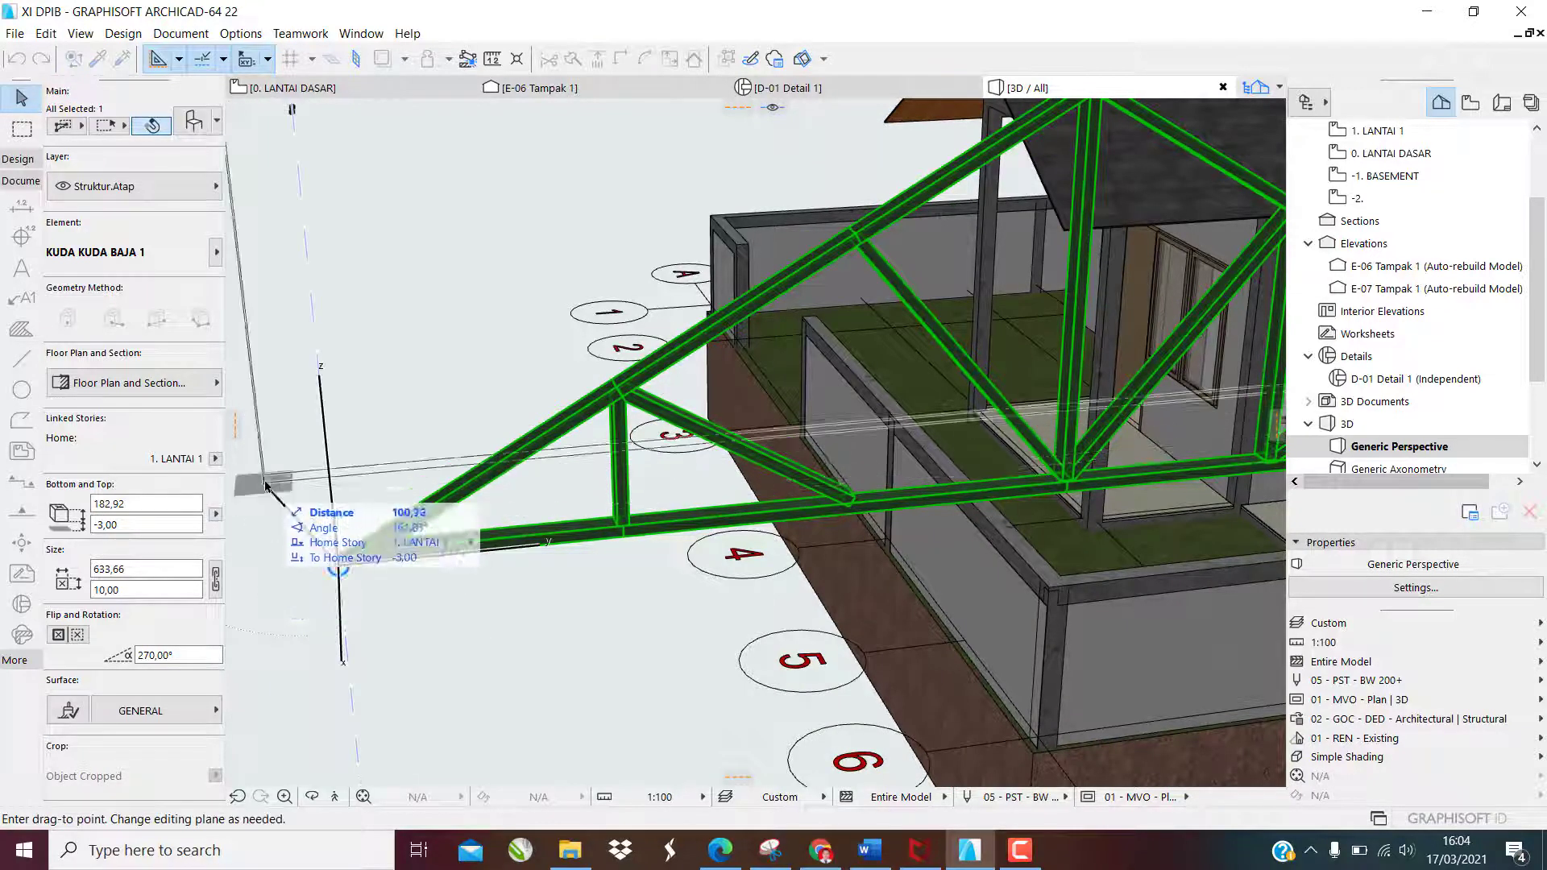
{"action": "scroll", "coordinate": [961, 393], "scroll_direction": "up", "scroll_amount": 1}
{"action": "scroll", "coordinate": [961, 393], "scroll_direction": "up", "scroll_amount": 4}
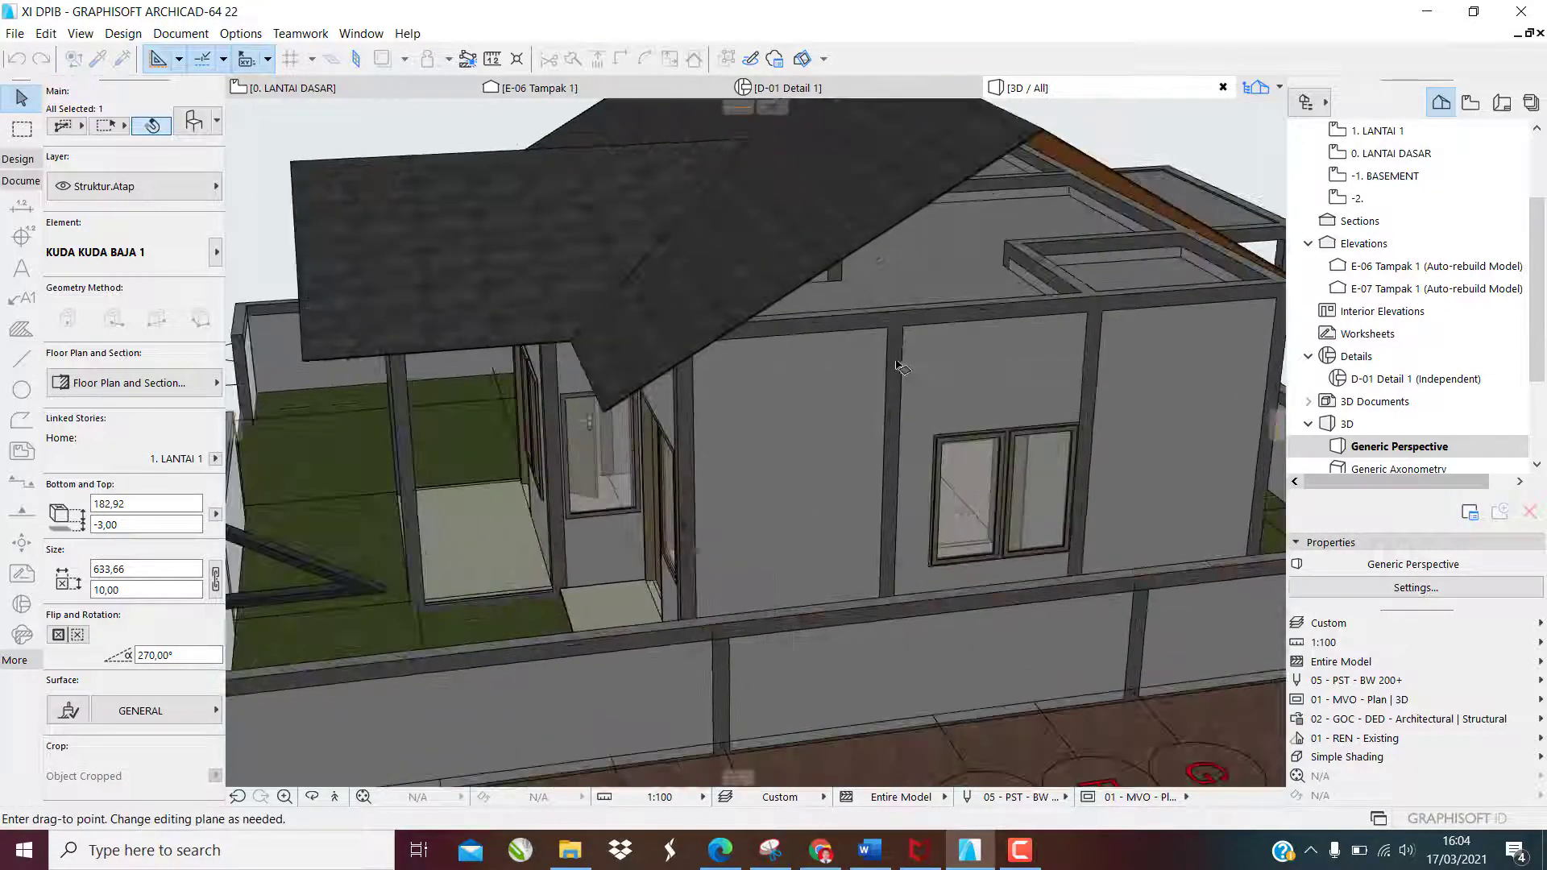
{"action": "middle_click_drag", "start_coordinate": [908, 341], "coordinate": [749, 329], "text": "shift"}
{"action": "scroll", "coordinate": [497, 377], "scroll_direction": "down", "scroll_amount": 1}
{"action": "scroll", "coordinate": [497, 377], "scroll_direction": "down", "scroll_amount": 3}
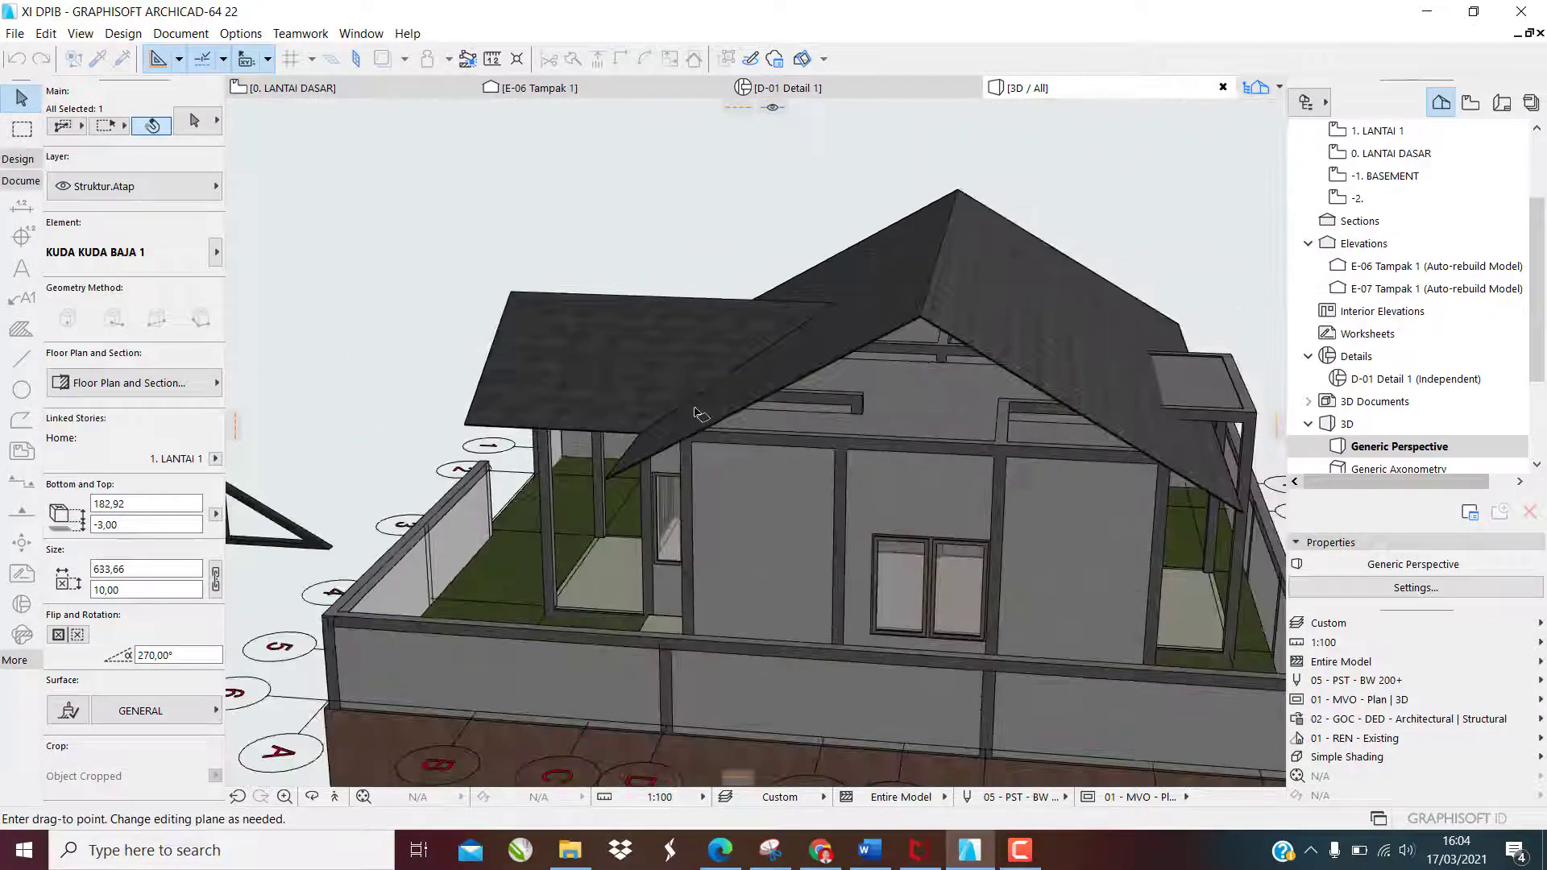
{"action": "middle_click_drag", "start_coordinate": [760, 463], "coordinate": [705, 423], "text": "shift"}
{"action": "scroll", "coordinate": [780, 534], "scroll_direction": "up", "scroll_amount": 6}
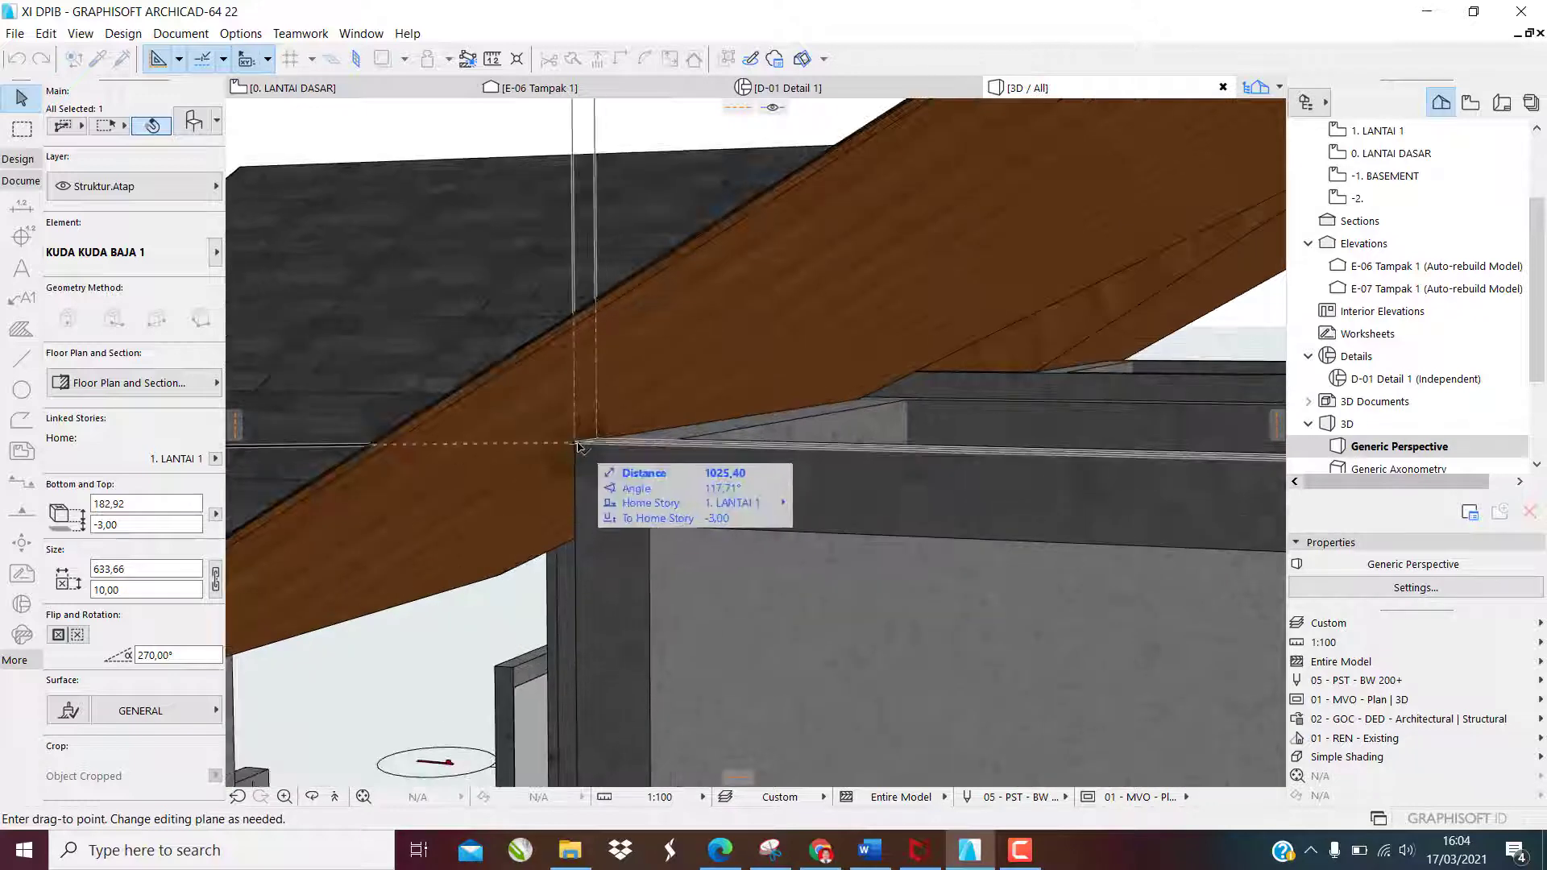
{"action": "left_click", "coordinate": [572, 449]}
{"action": "scroll", "coordinate": [484, 436], "scroll_direction": "down", "scroll_amount": 6}
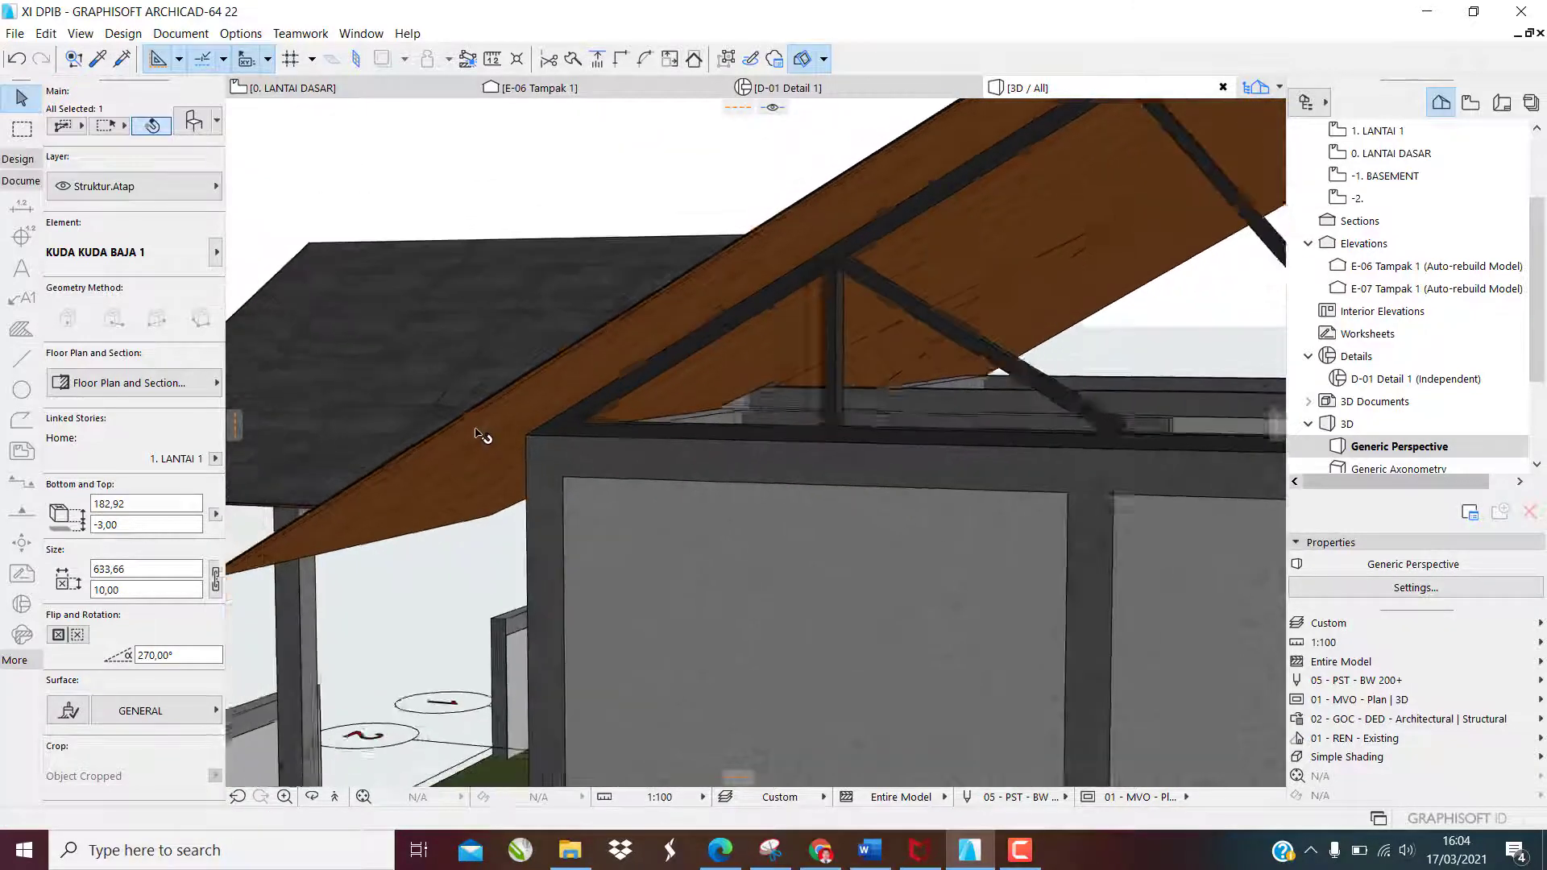
Examine from several angles how the placed truss fits under the main roof, and view the porch roof beside it
{"action": "scroll", "coordinate": [736, 419], "scroll_direction": "up", "scroll_amount": 2}
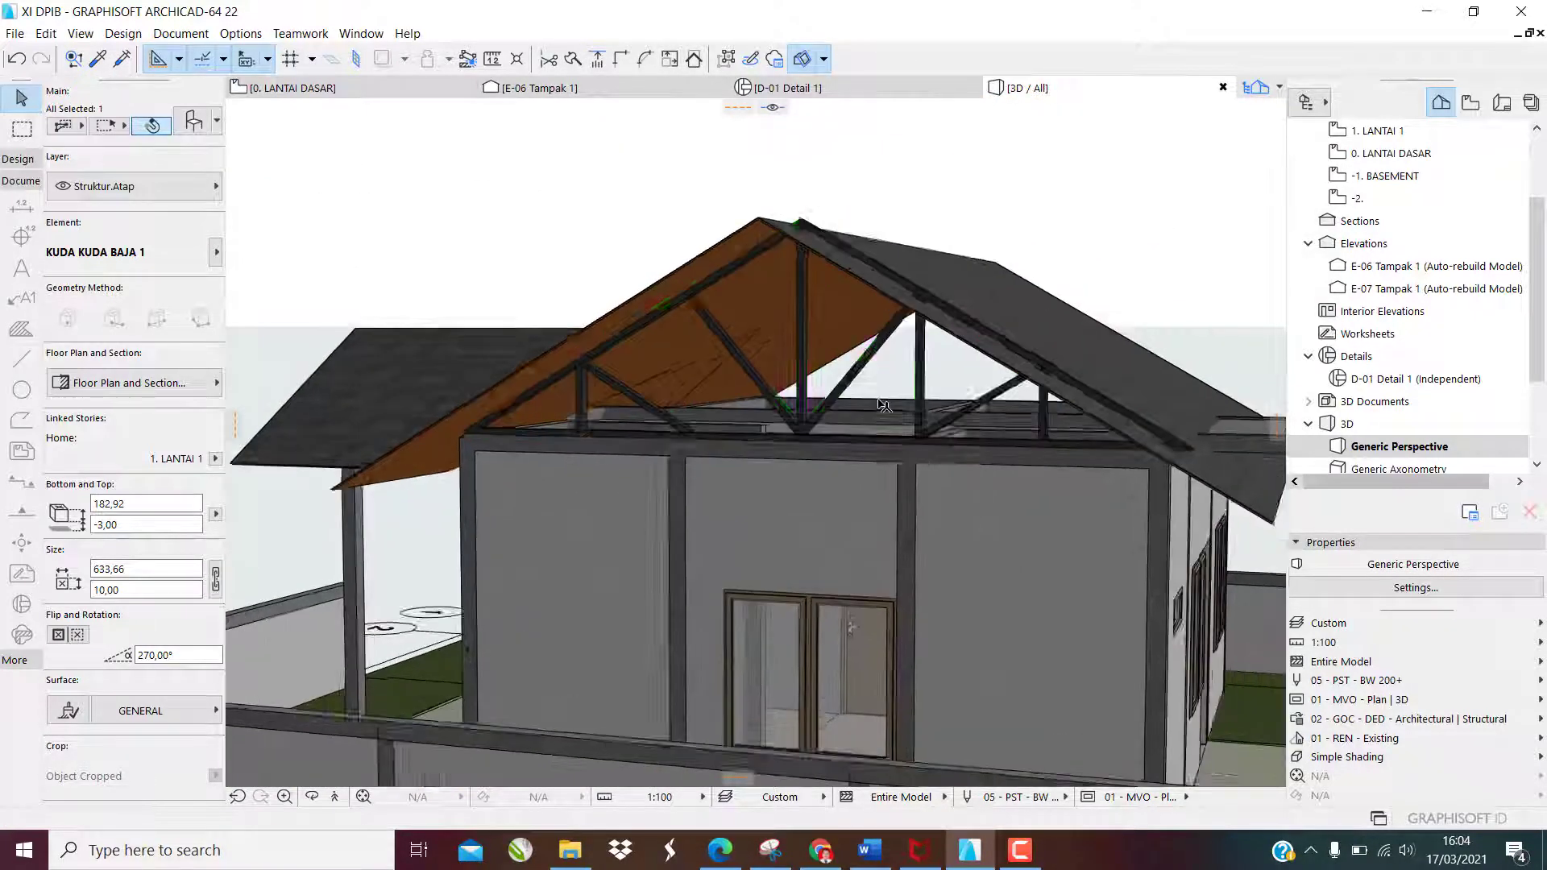
{"action": "scroll", "coordinate": [749, 427], "scroll_direction": "down", "scroll_amount": 3}
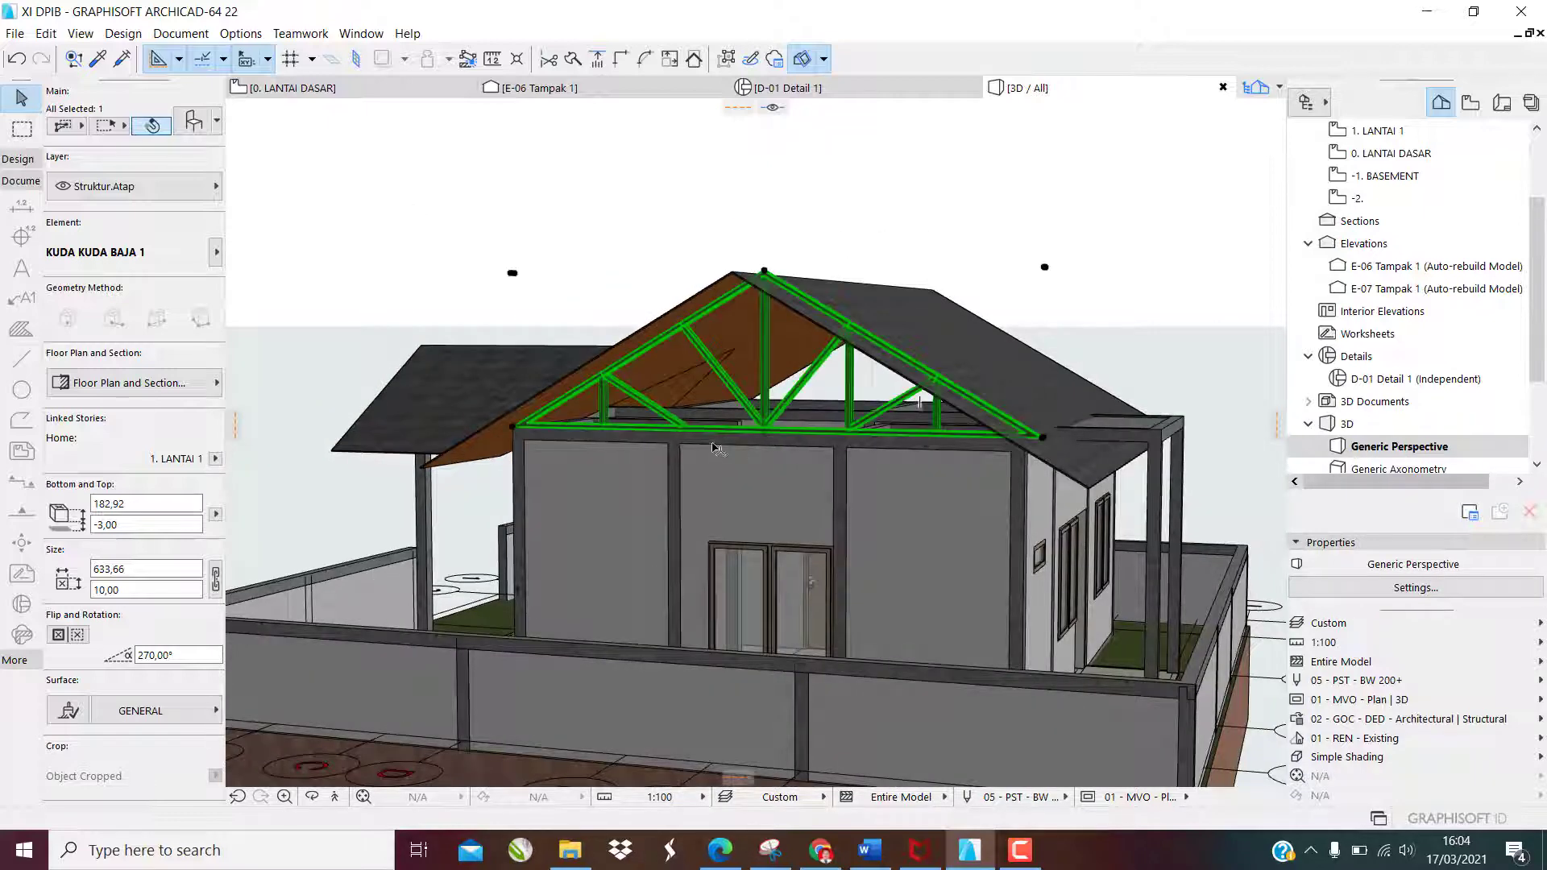
{"action": "scroll", "coordinate": [866, 387], "scroll_direction": "up", "scroll_amount": 5}
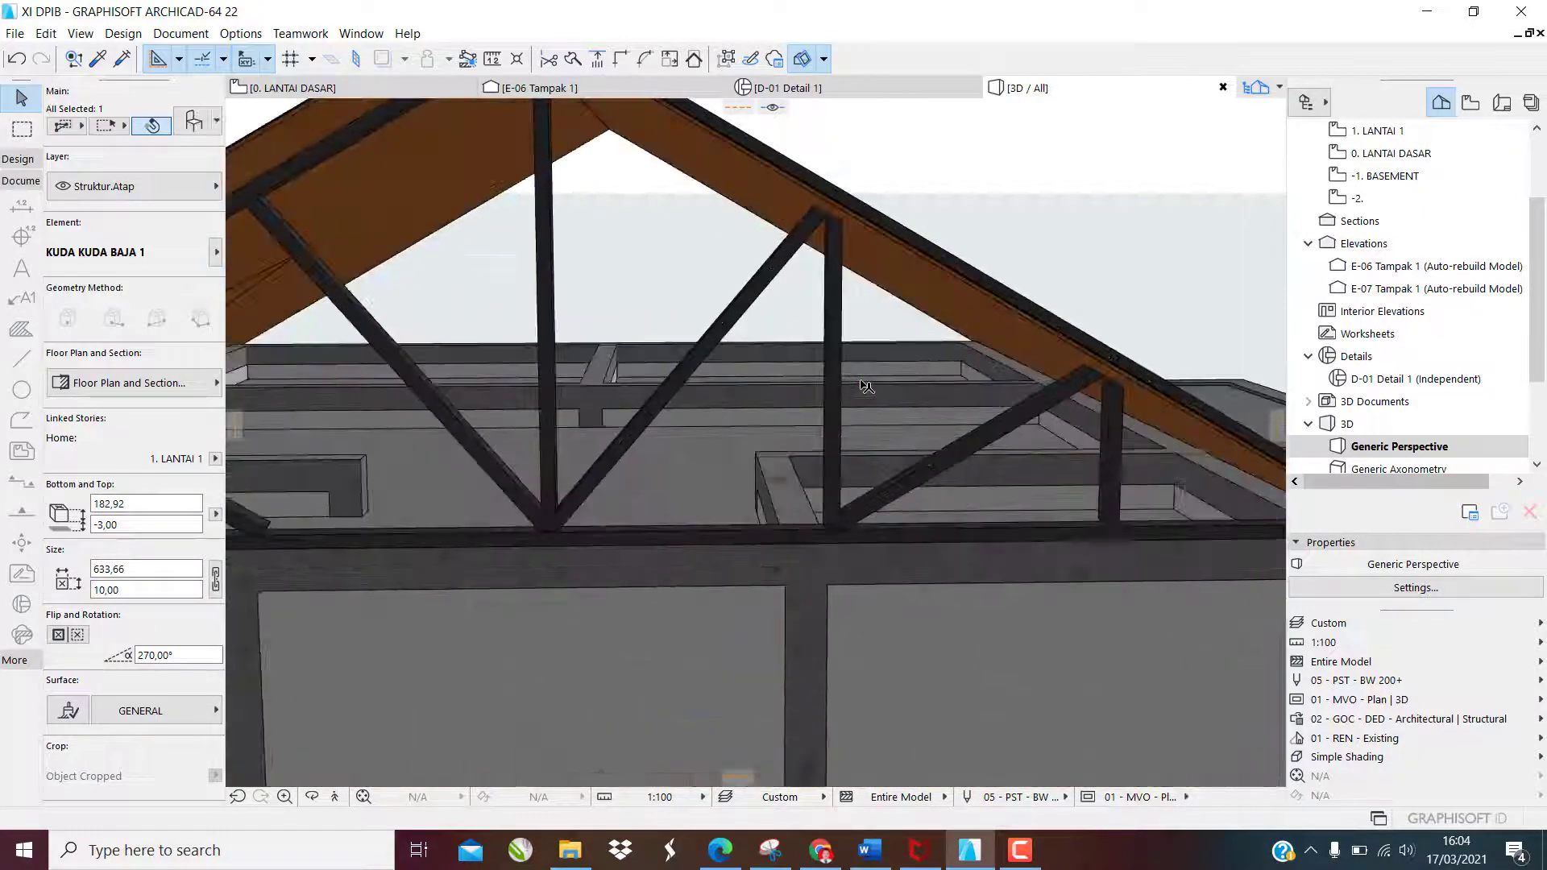
{"action": "scroll", "coordinate": [856, 309], "scroll_direction": "down", "scroll_amount": 3}
{"action": "middle_click_drag", "start_coordinate": [870, 310], "coordinate": [912, 304], "text": "shift"}
{"action": "left_click", "coordinate": [912, 305]}
{"action": "scroll", "coordinate": [846, 330], "scroll_direction": "down", "scroll_amount": 6}
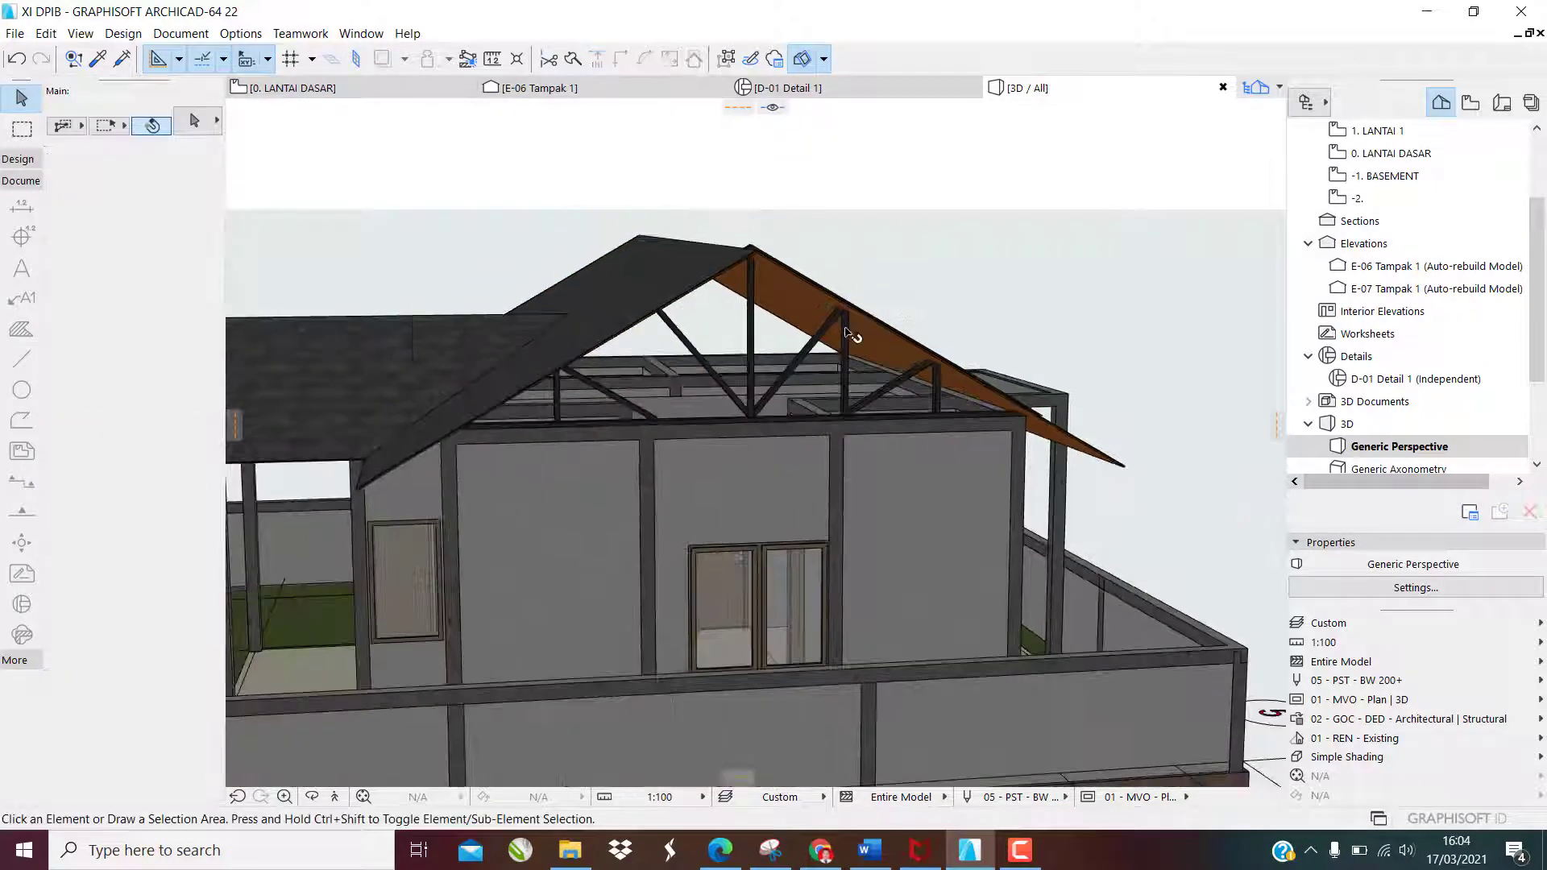
{"action": "scroll", "coordinate": [455, 366], "scroll_direction": "up", "scroll_amount": 6}
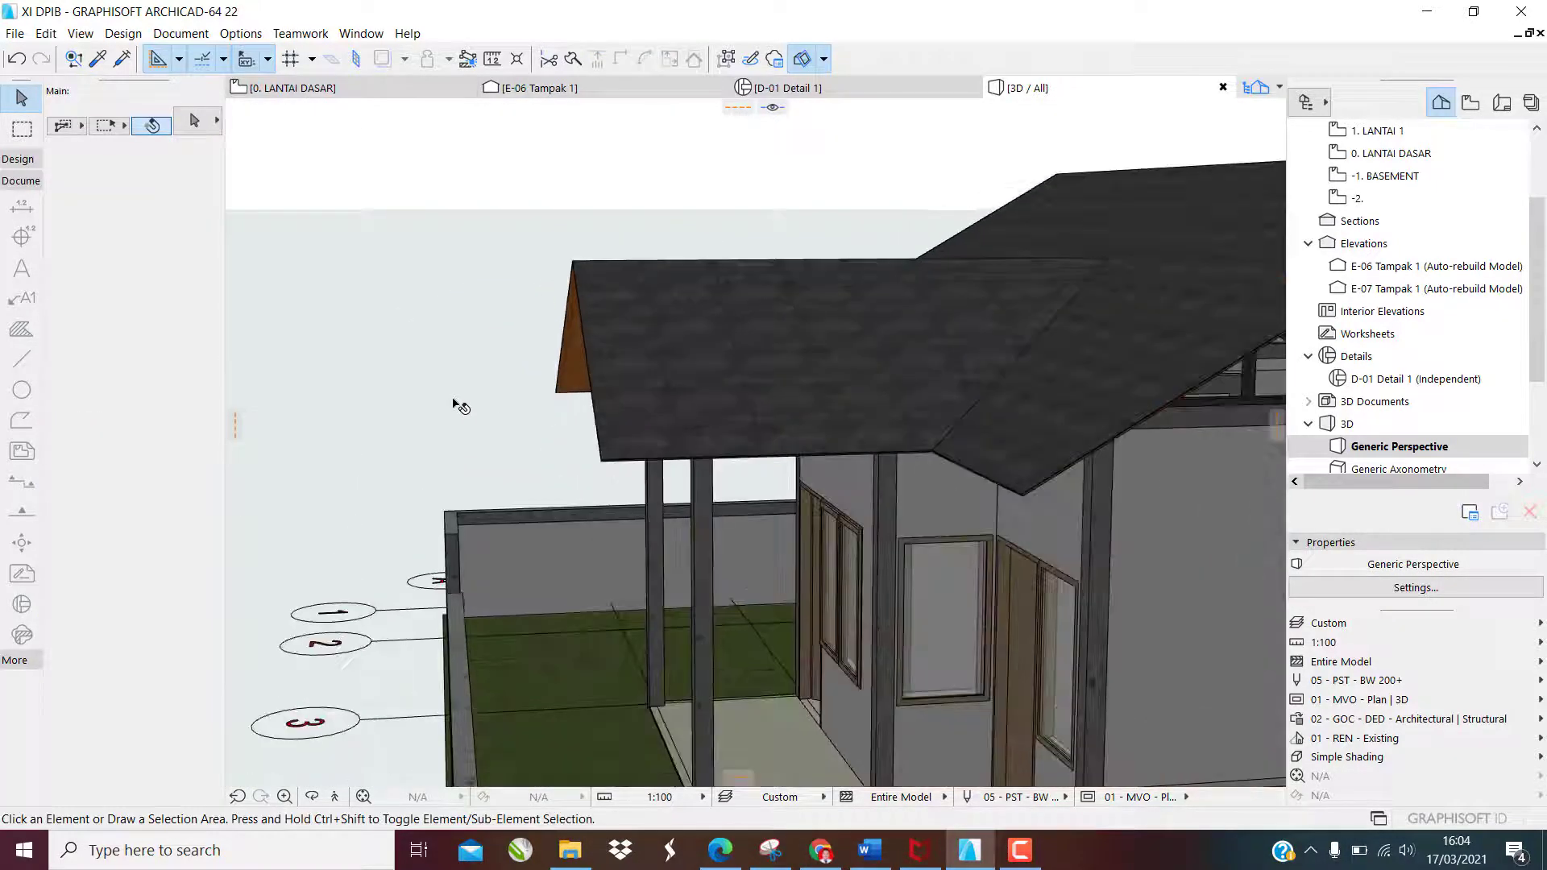
{"action": "middle_click_drag", "start_coordinate": [460, 404], "coordinate": [613, 355], "text": "shift"}
{"action": "scroll", "coordinate": [451, 395], "scroll_direction": "up", "scroll_amount": 3}
{"action": "scroll", "coordinate": [463, 389], "scroll_direction": "down", "scroll_amount": 5}
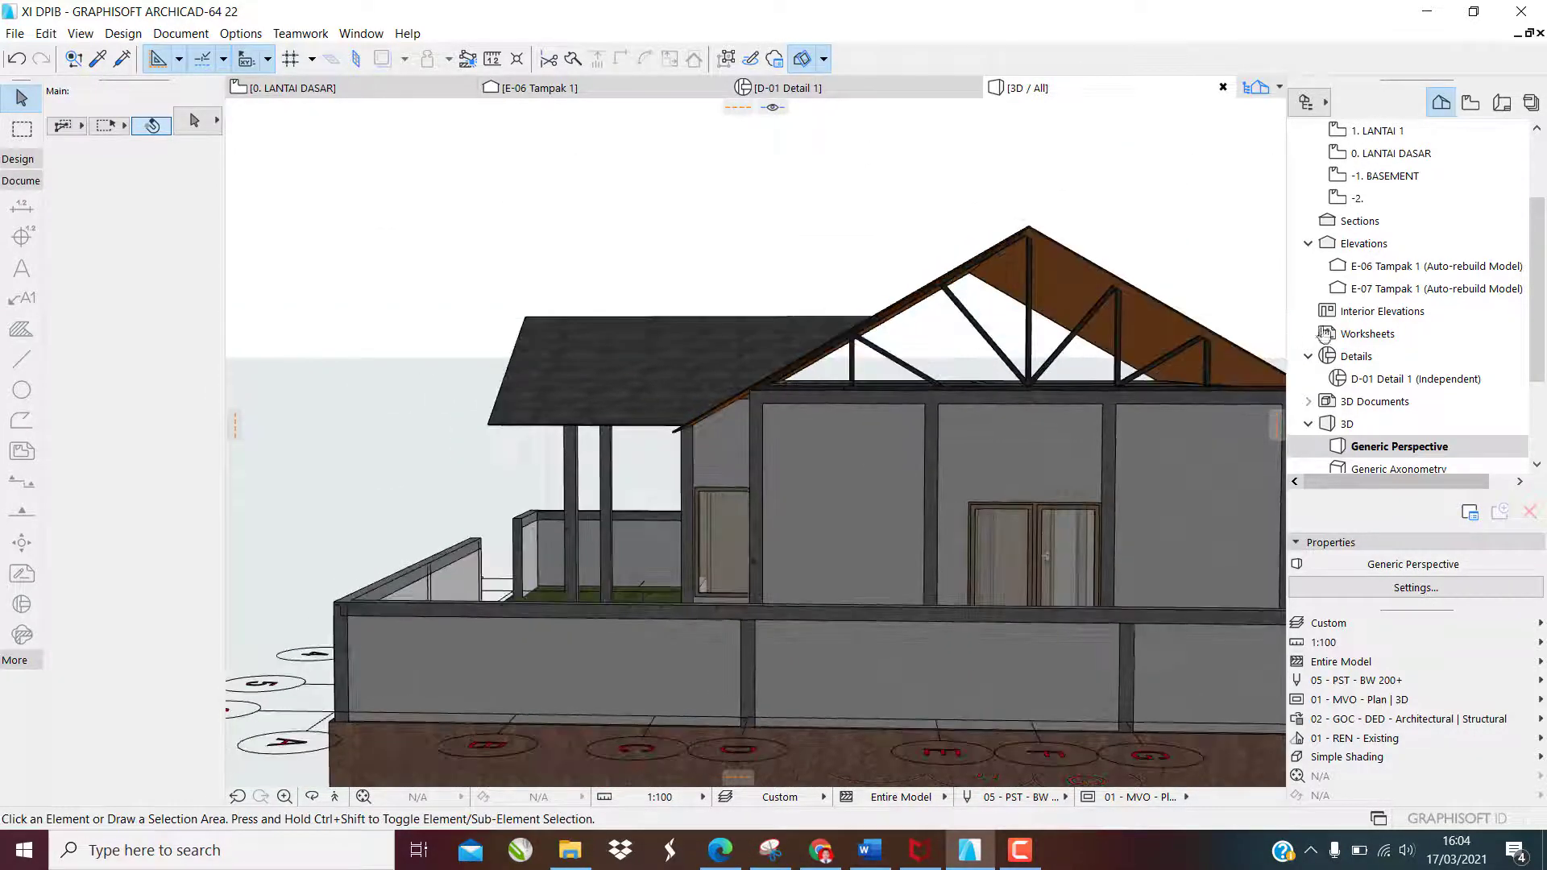
Open the E-06 Tampak 1 elevation and delete all the drafted truss lines, keeping the truss object
{"action": "double_click", "coordinate": [1394, 266]}
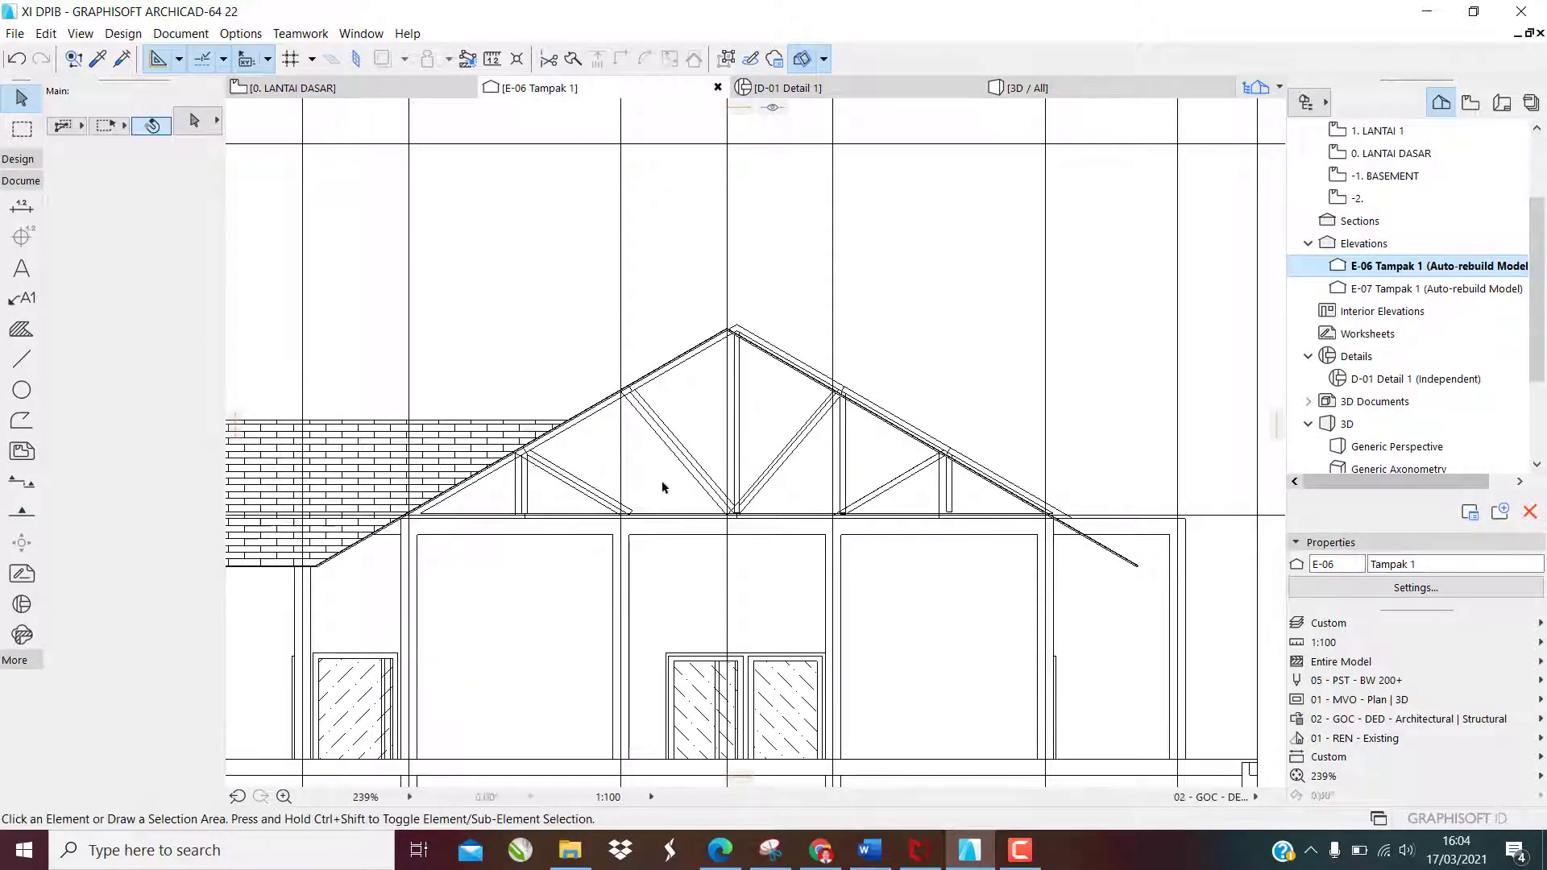
{"action": "scroll", "coordinate": [659, 482], "scroll_direction": "up", "scroll_amount": 3}
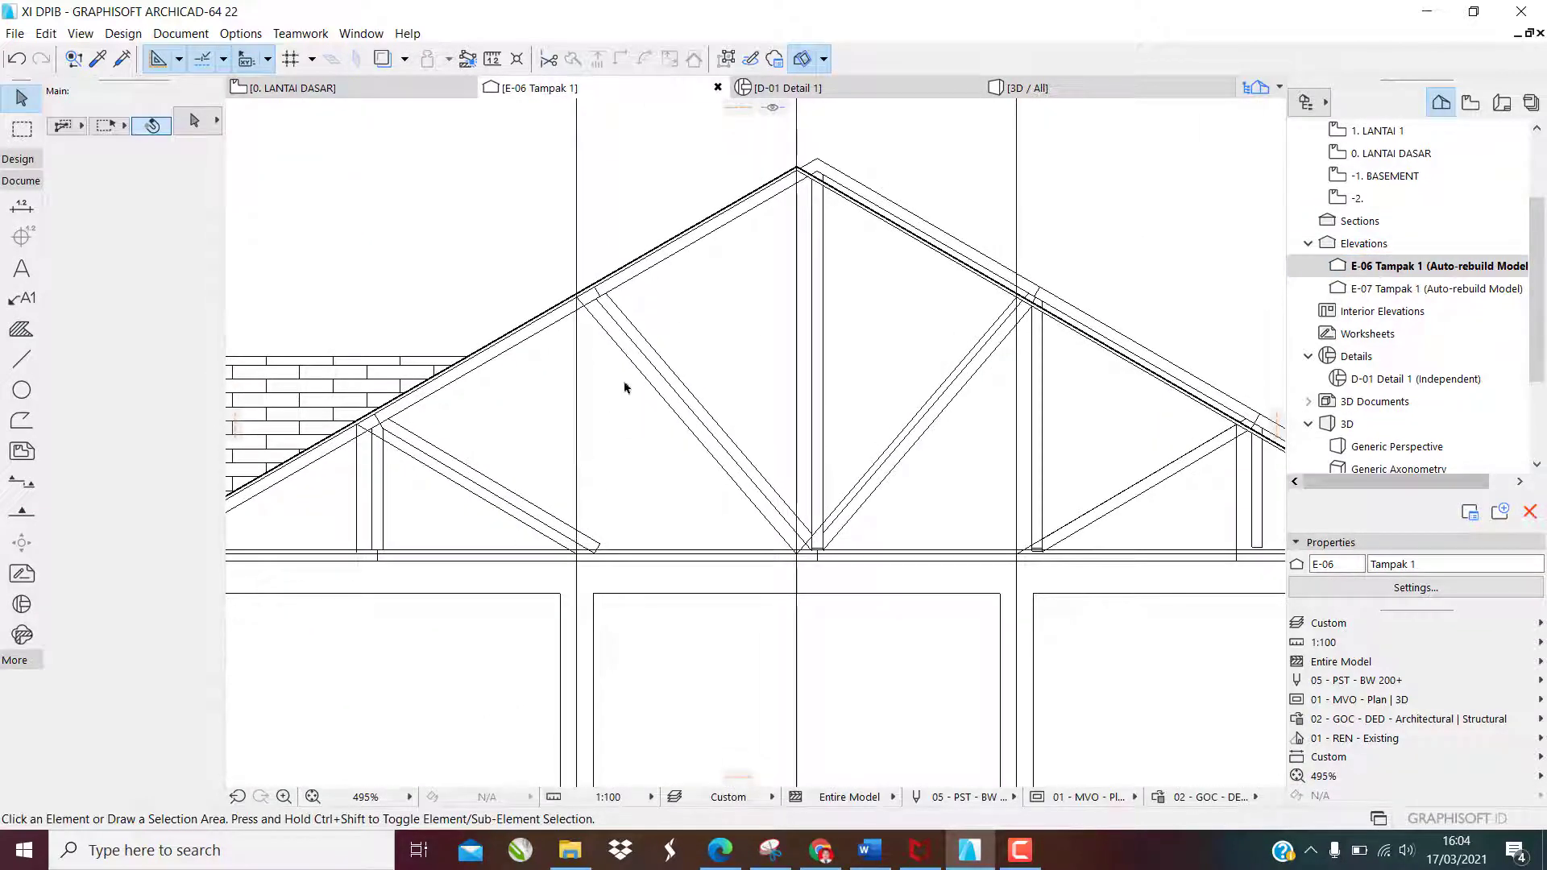
{"action": "scroll", "coordinate": [649, 407], "scroll_direction": "down", "scroll_amount": 2}
{"action": "scroll", "coordinate": [499, 461], "scroll_direction": "up", "scroll_amount": 2}
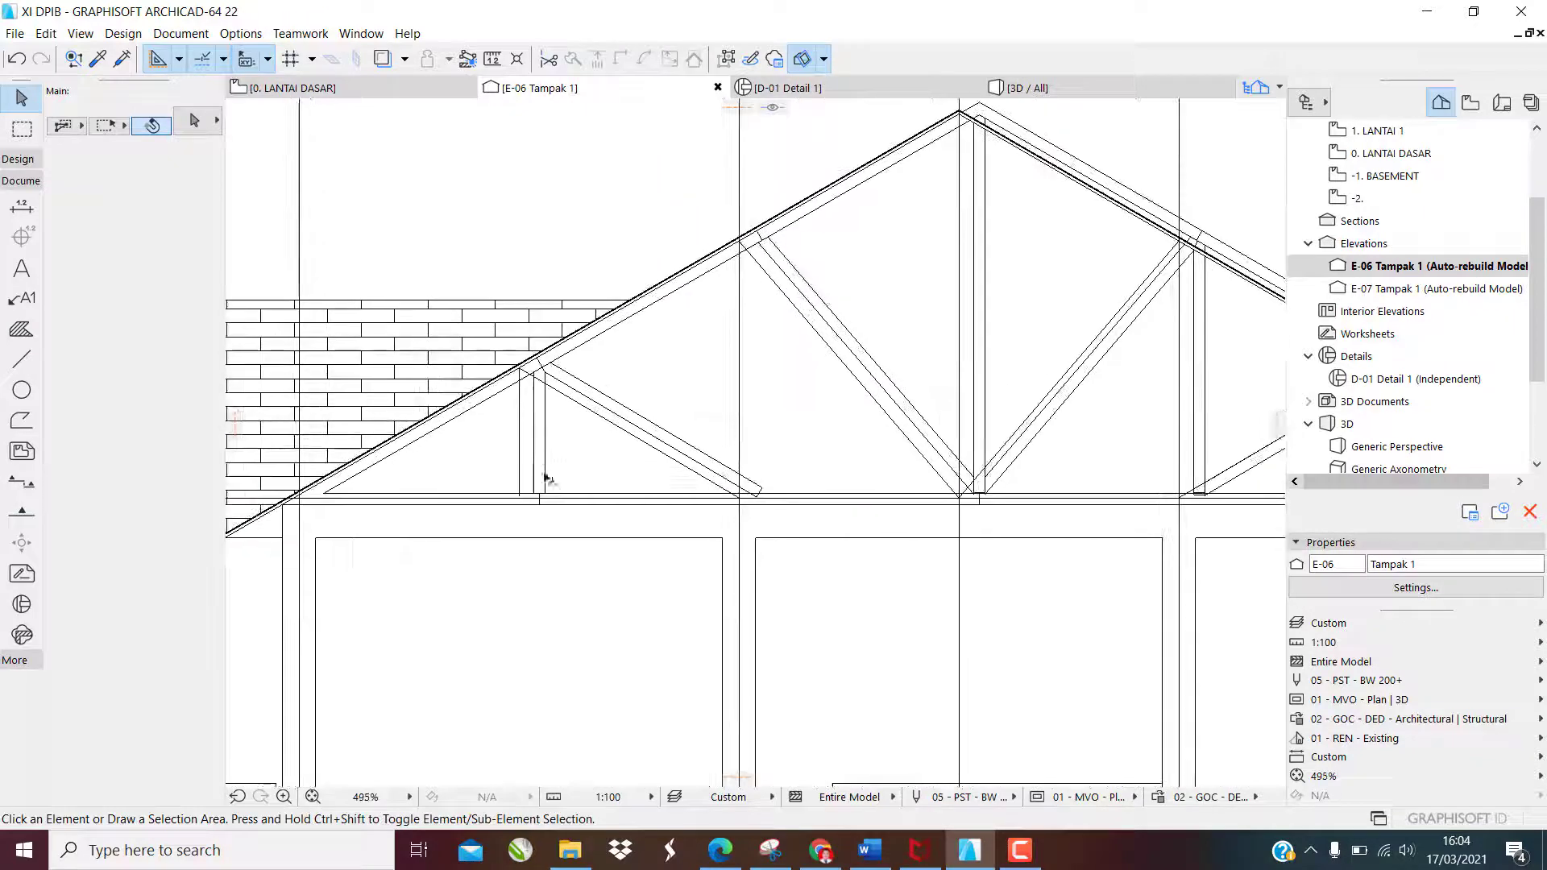
{"action": "left_click", "coordinate": [539, 498]}
{"action": "left_click", "coordinate": [520, 447]}
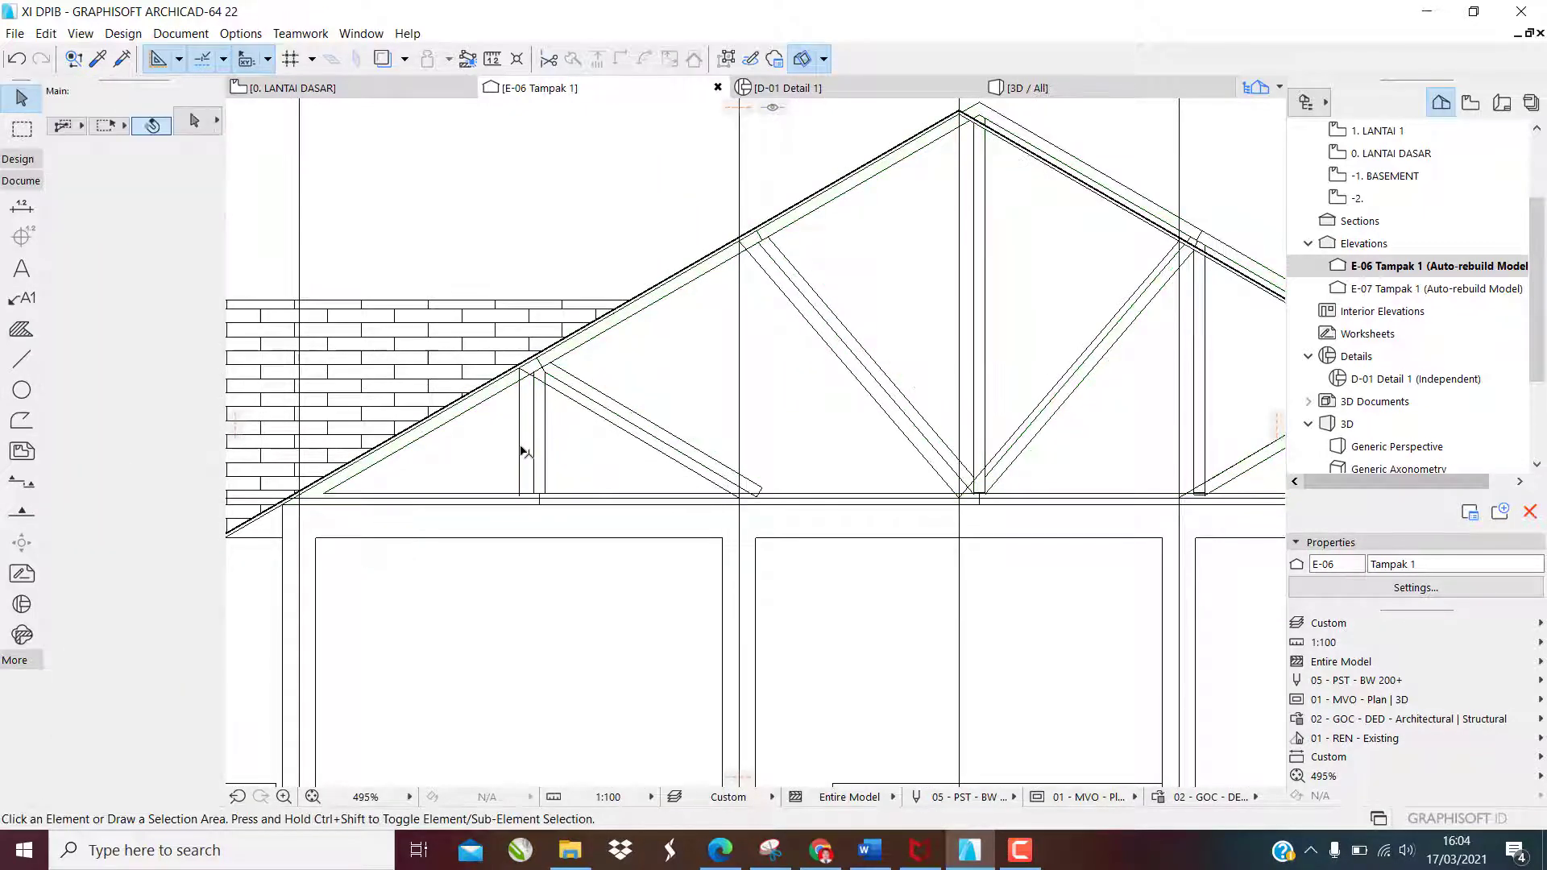
{"action": "left_click", "coordinate": [17, 363]}
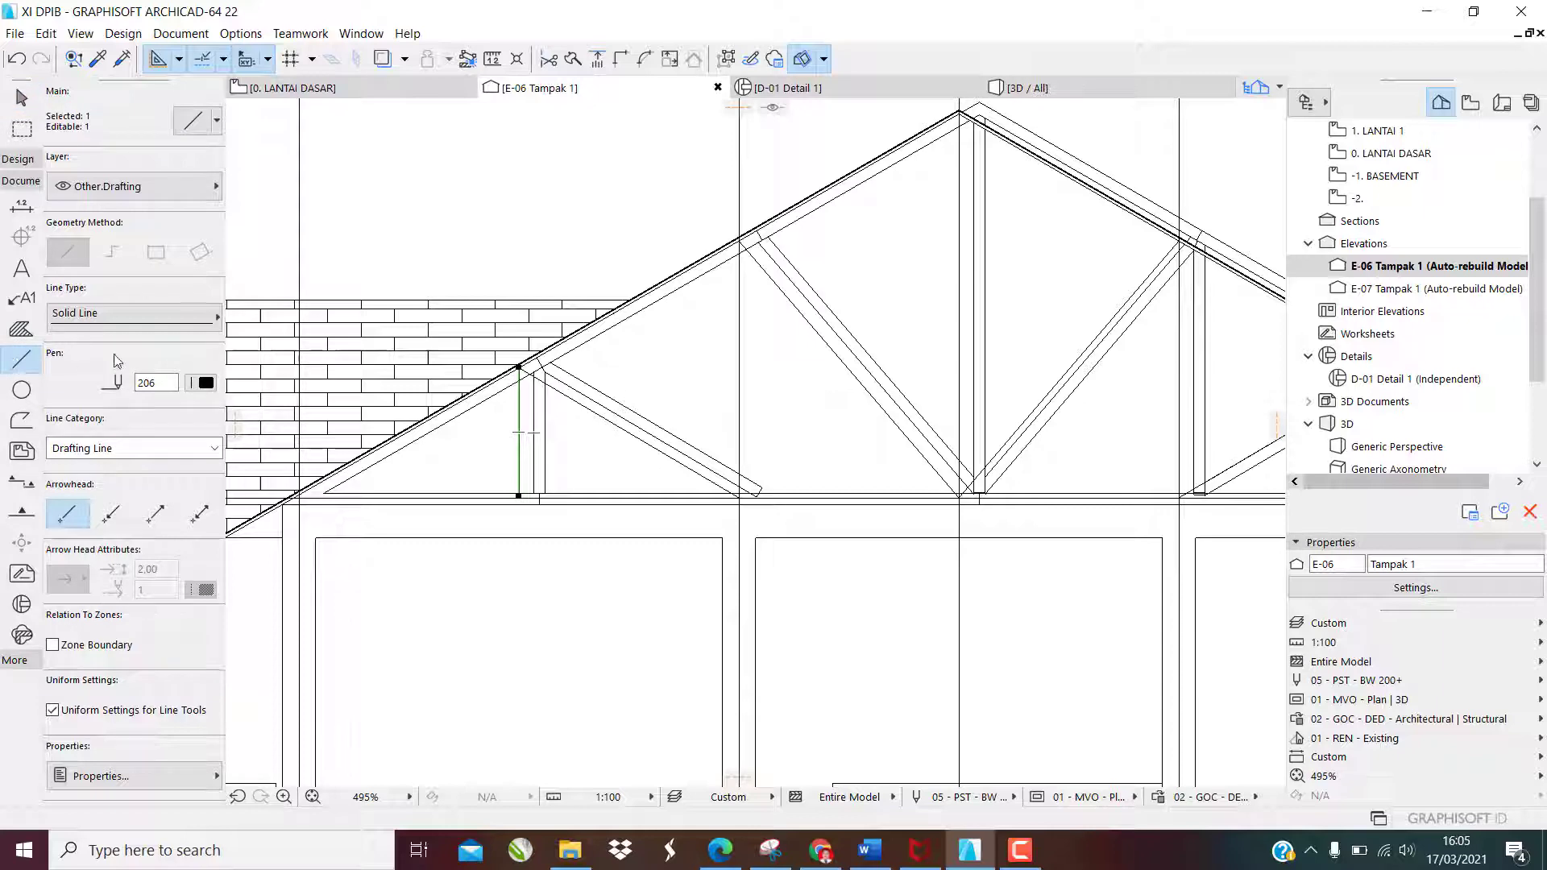
{"action": "key", "text": "ctrl+a"}
{"action": "scroll", "coordinate": [255, 469], "scroll_direction": "down", "scroll_amount": 2}
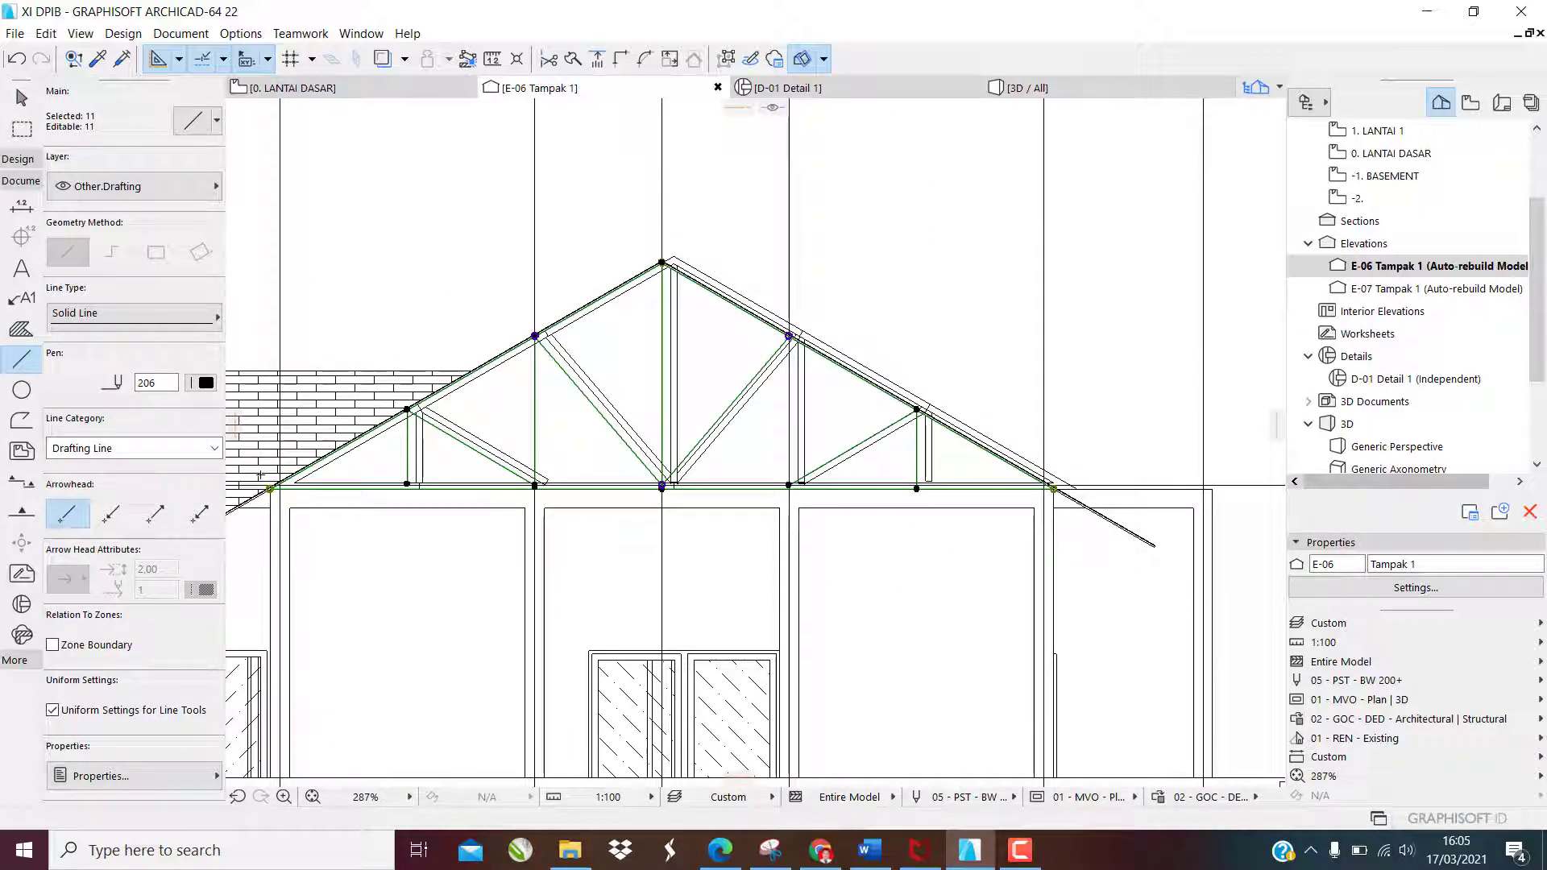
{"action": "key", "text": "Escape"}
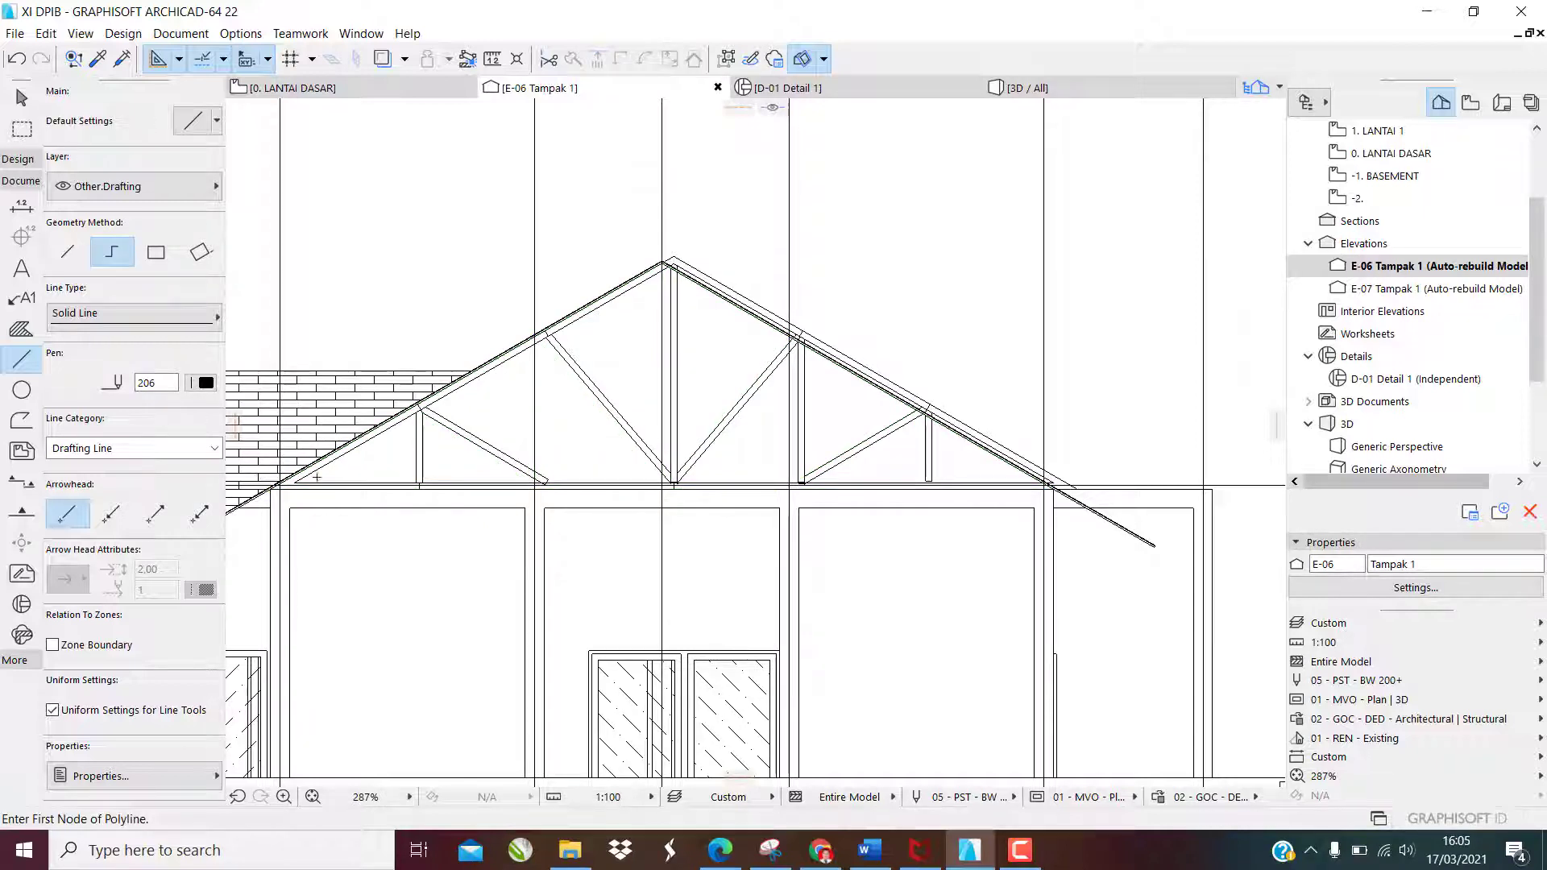
{"action": "key", "text": "Escape"}
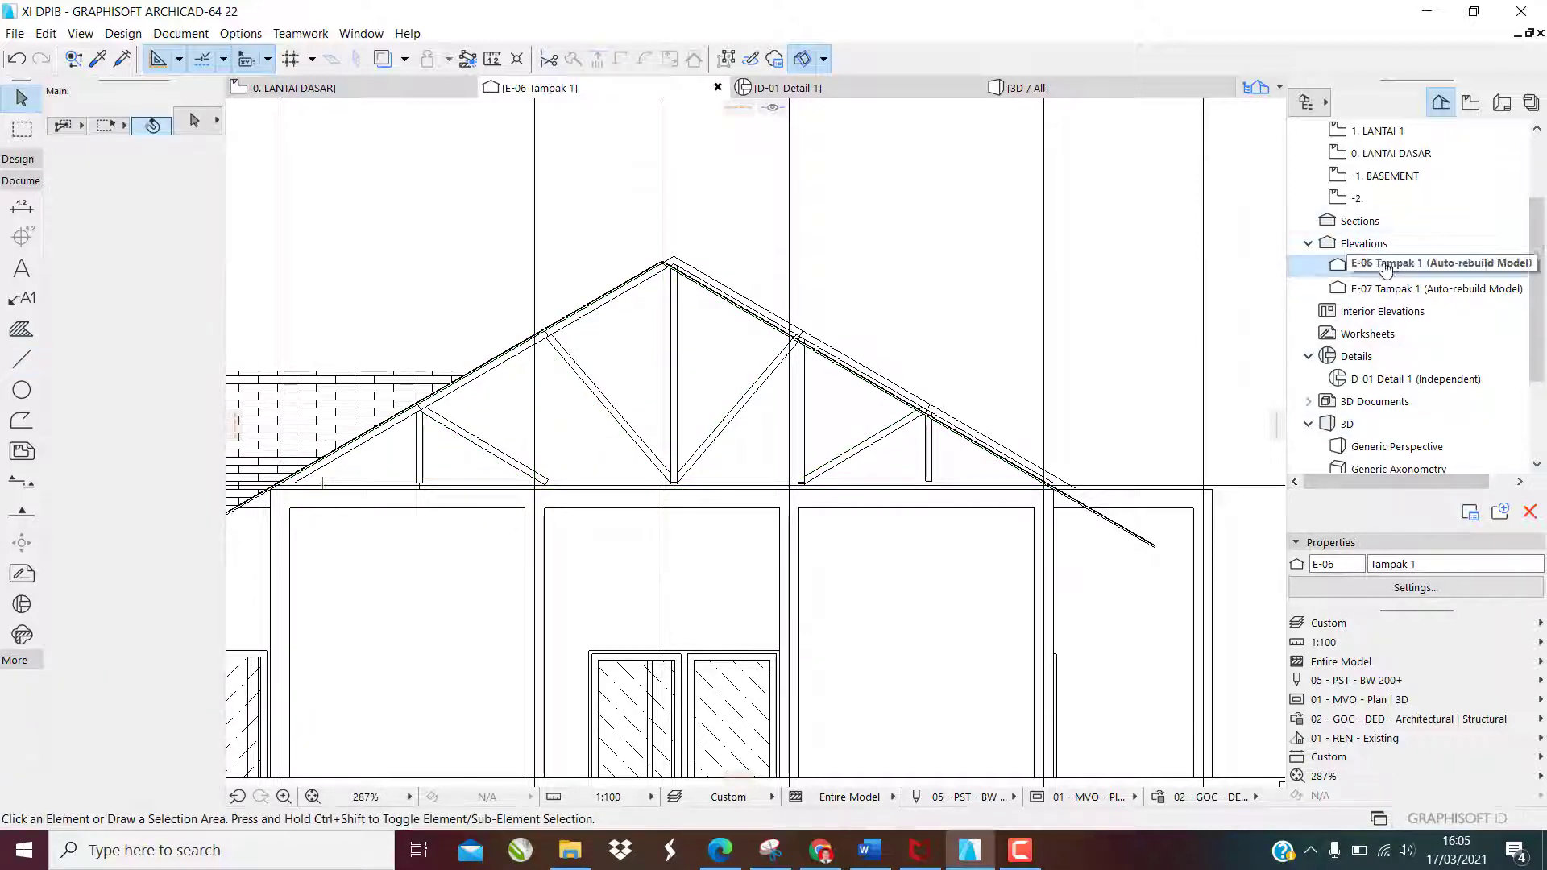
Open the E-07 Tampak 1 elevation at the small porch gable
{"action": "double_click", "coordinate": [1374, 292]}
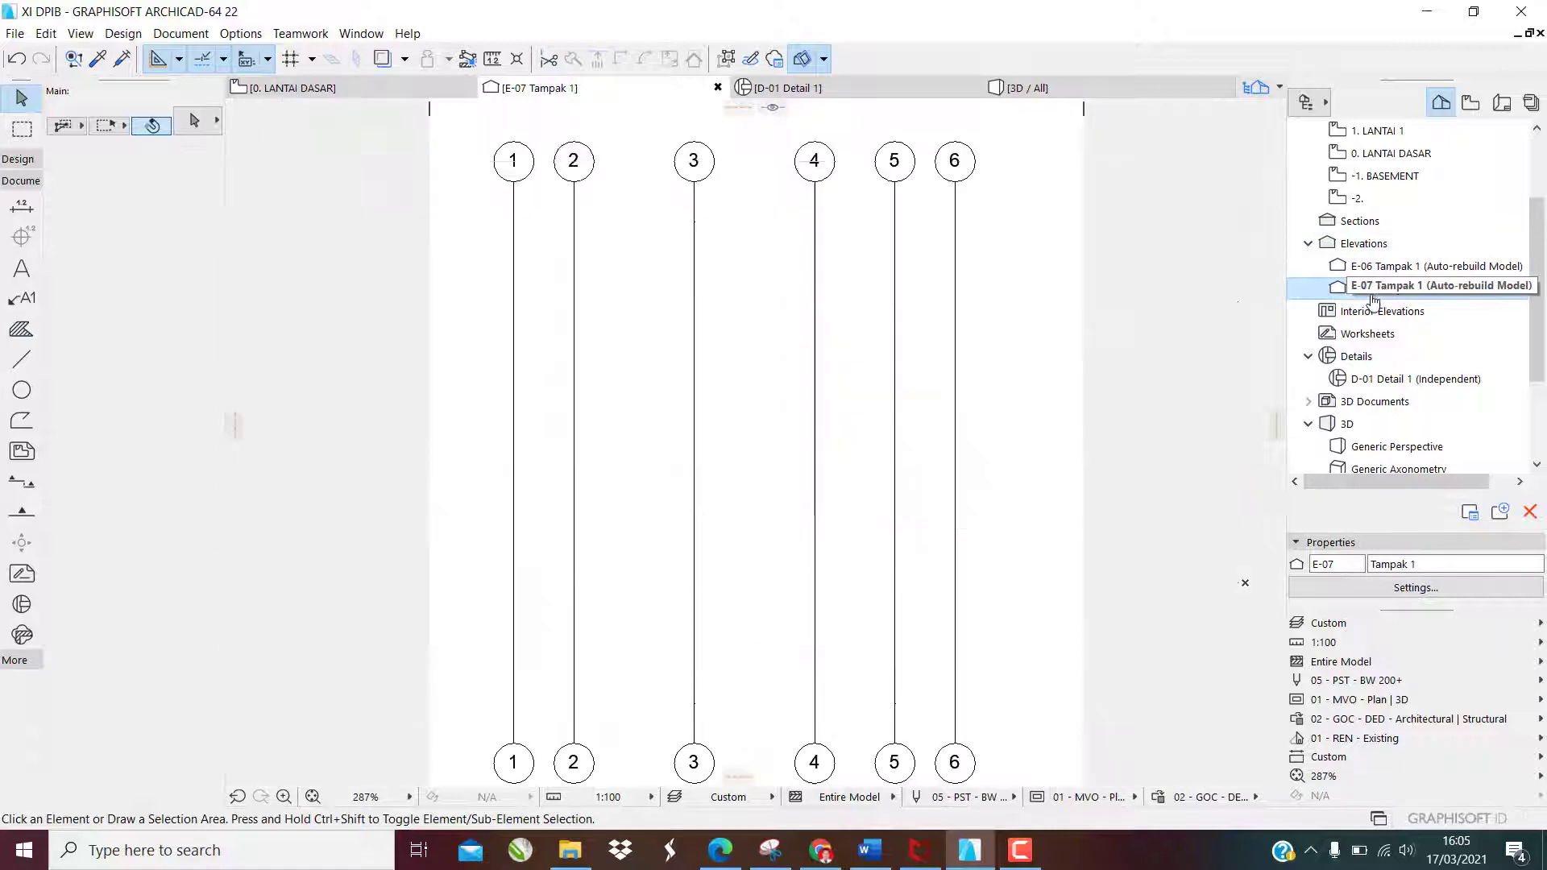
{"action": "scroll", "coordinate": [701, 443], "scroll_direction": "up", "scroll_amount": 5}
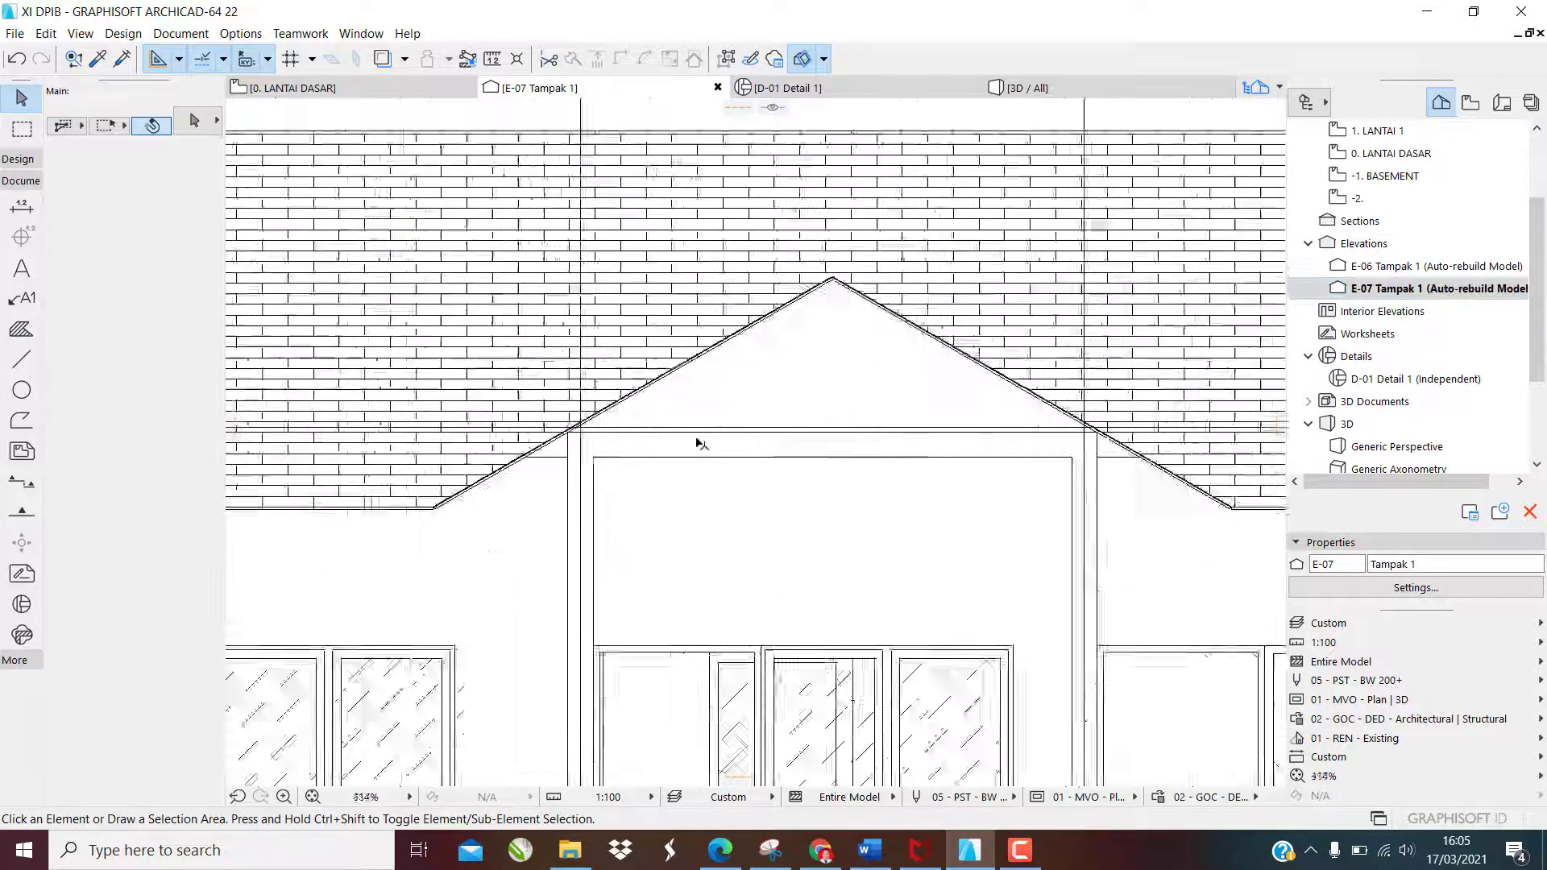
{"action": "scroll", "coordinate": [698, 441], "scroll_direction": "up", "scroll_amount": 1}
{"action": "scroll", "coordinate": [579, 429], "scroll_direction": "up", "scroll_amount": 2}
{"action": "scroll", "coordinate": [552, 425], "scroll_direction": "down", "scroll_amount": 3}
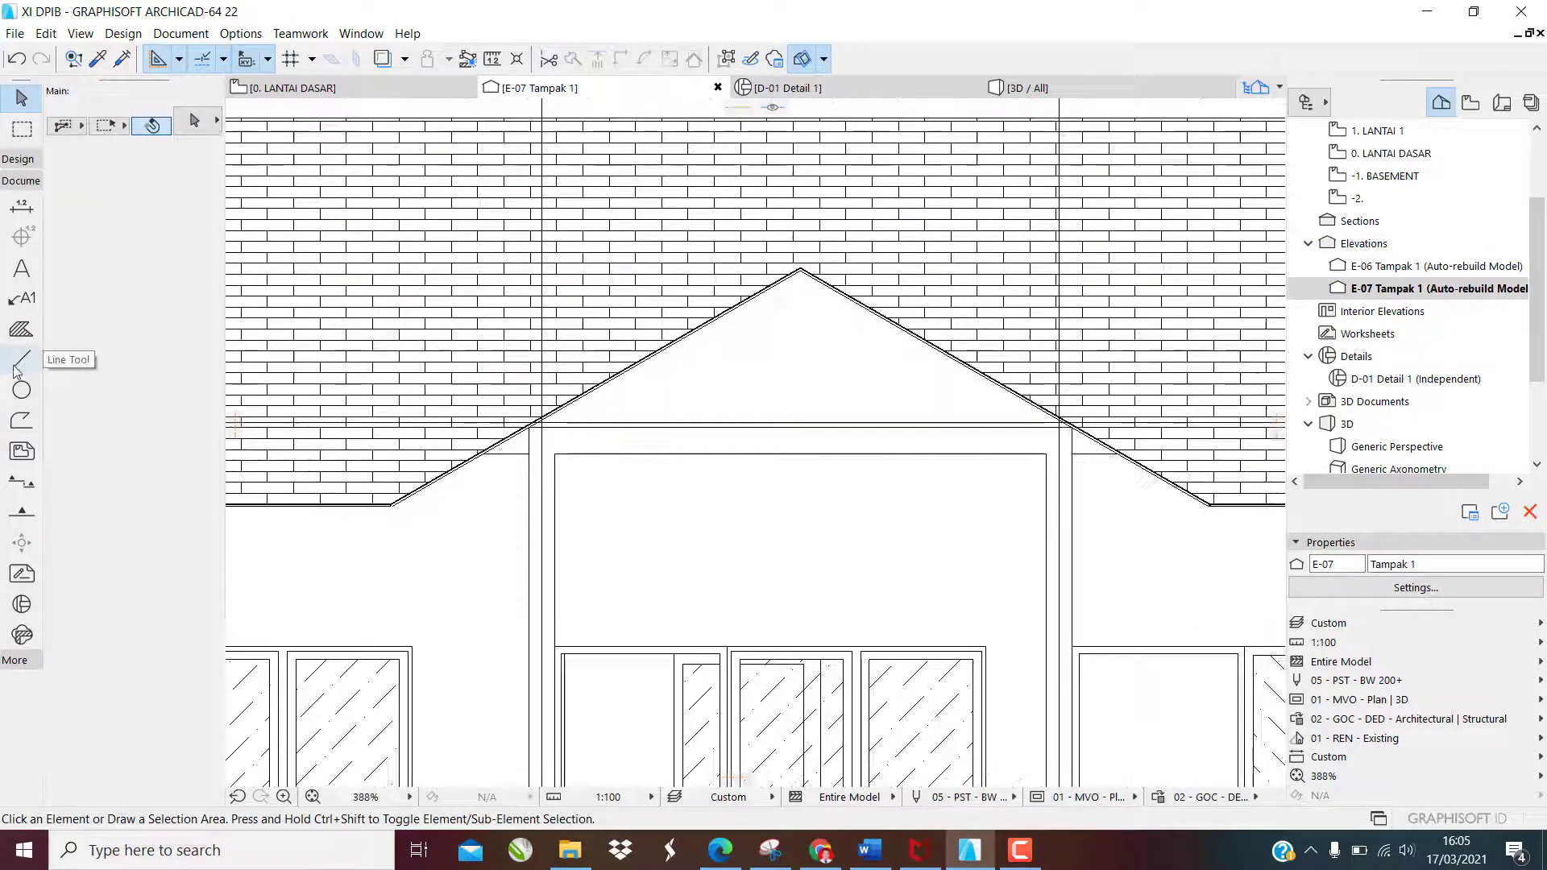
Draw the porch truss's horizontal bottom chord line, 315 long, between the two outer top corners of the gable walls
{"action": "double_click", "coordinate": [16, 367]}
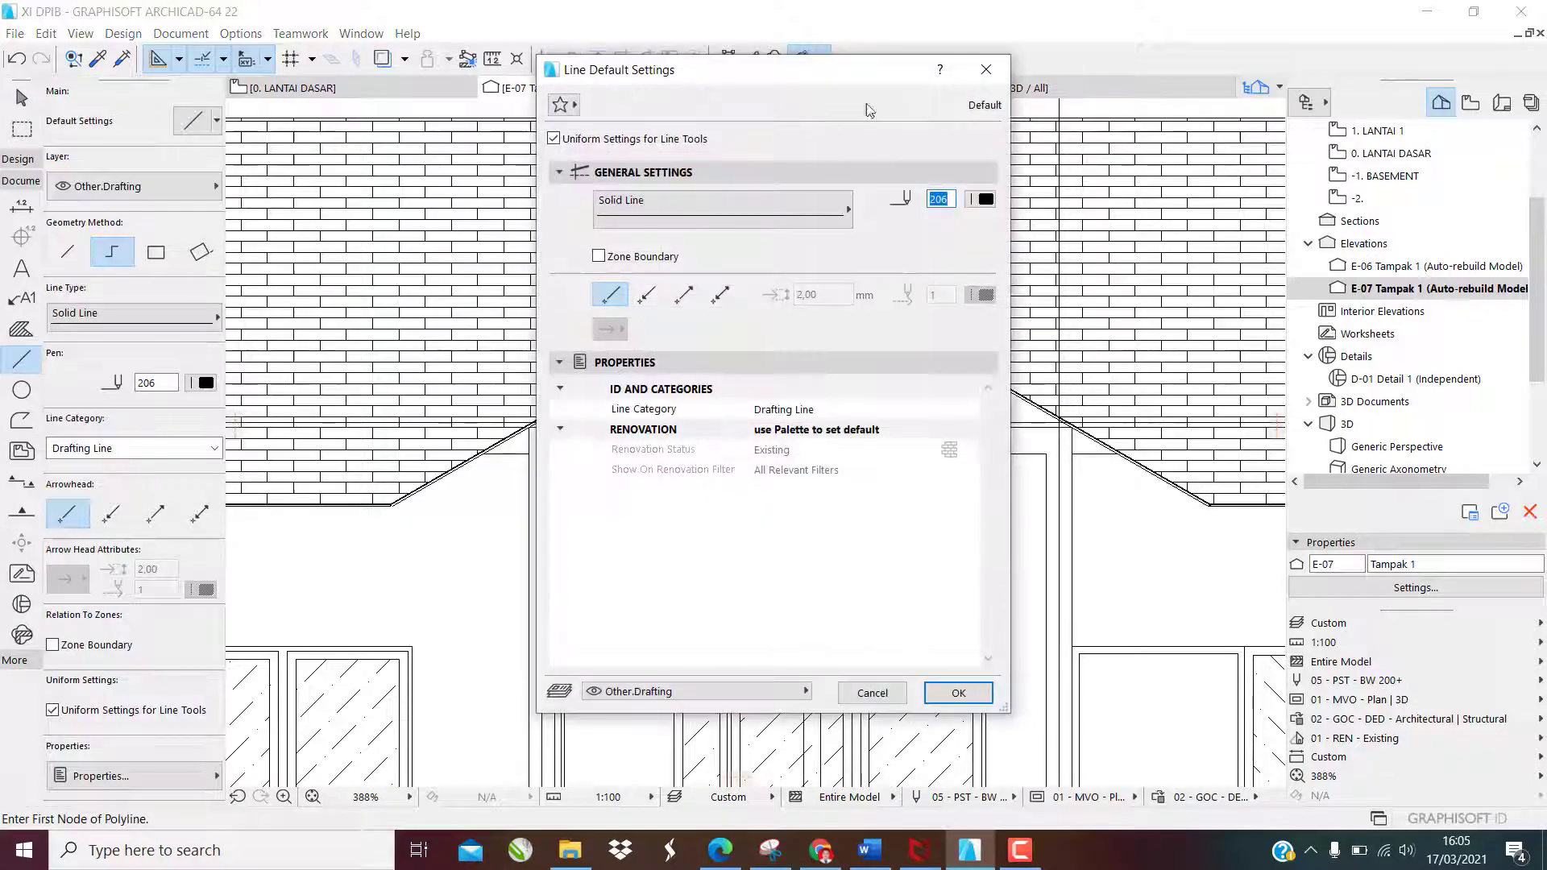
{"action": "left_click", "coordinate": [985, 69]}
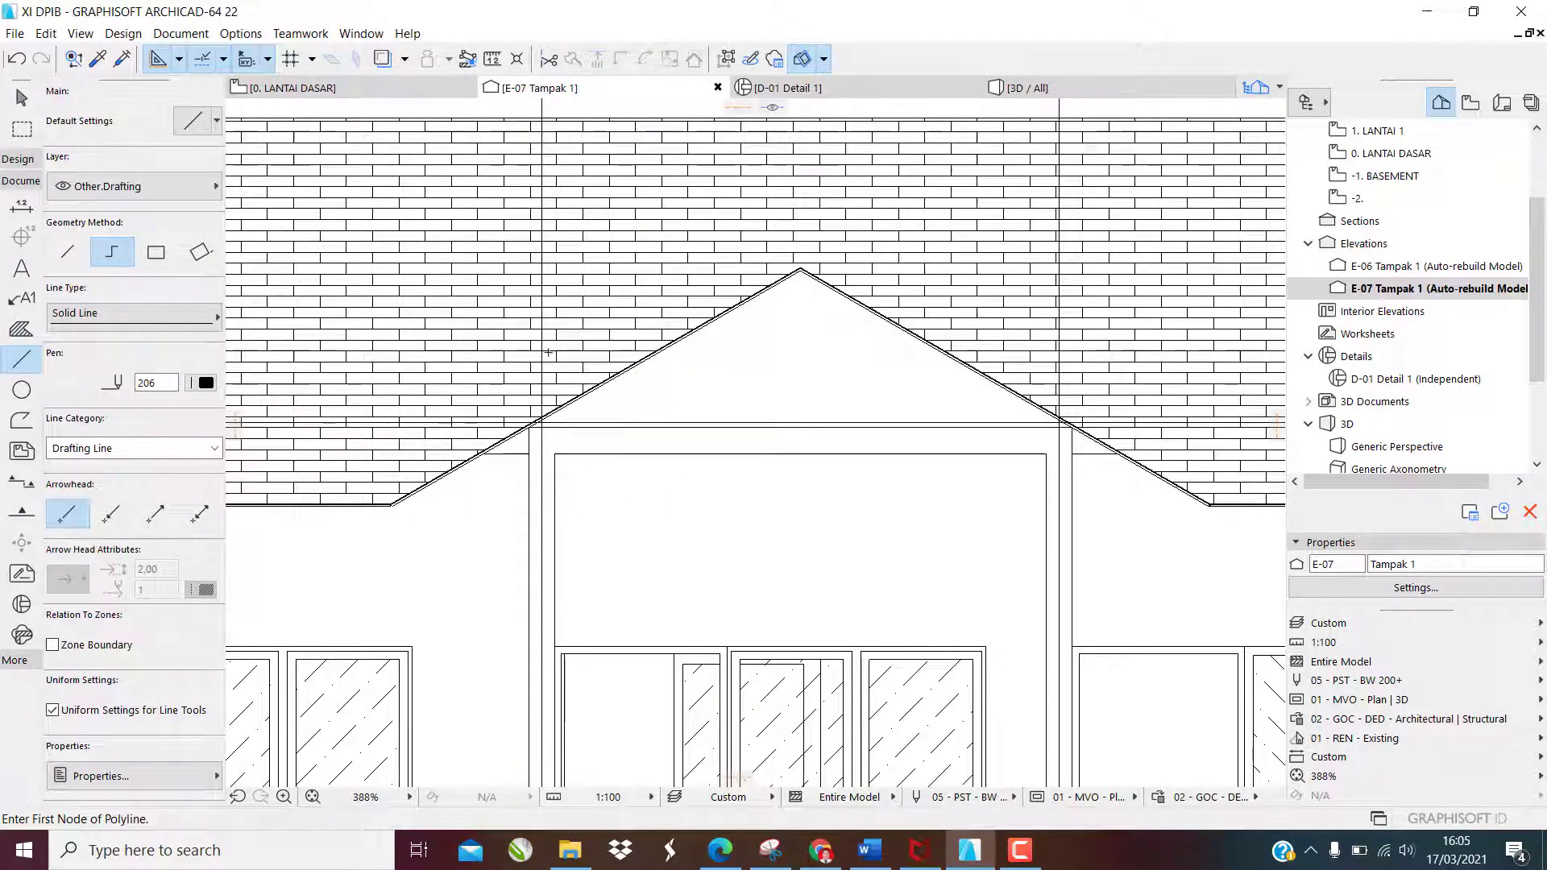
{"action": "scroll", "coordinate": [544, 436], "scroll_direction": "up", "scroll_amount": 6}
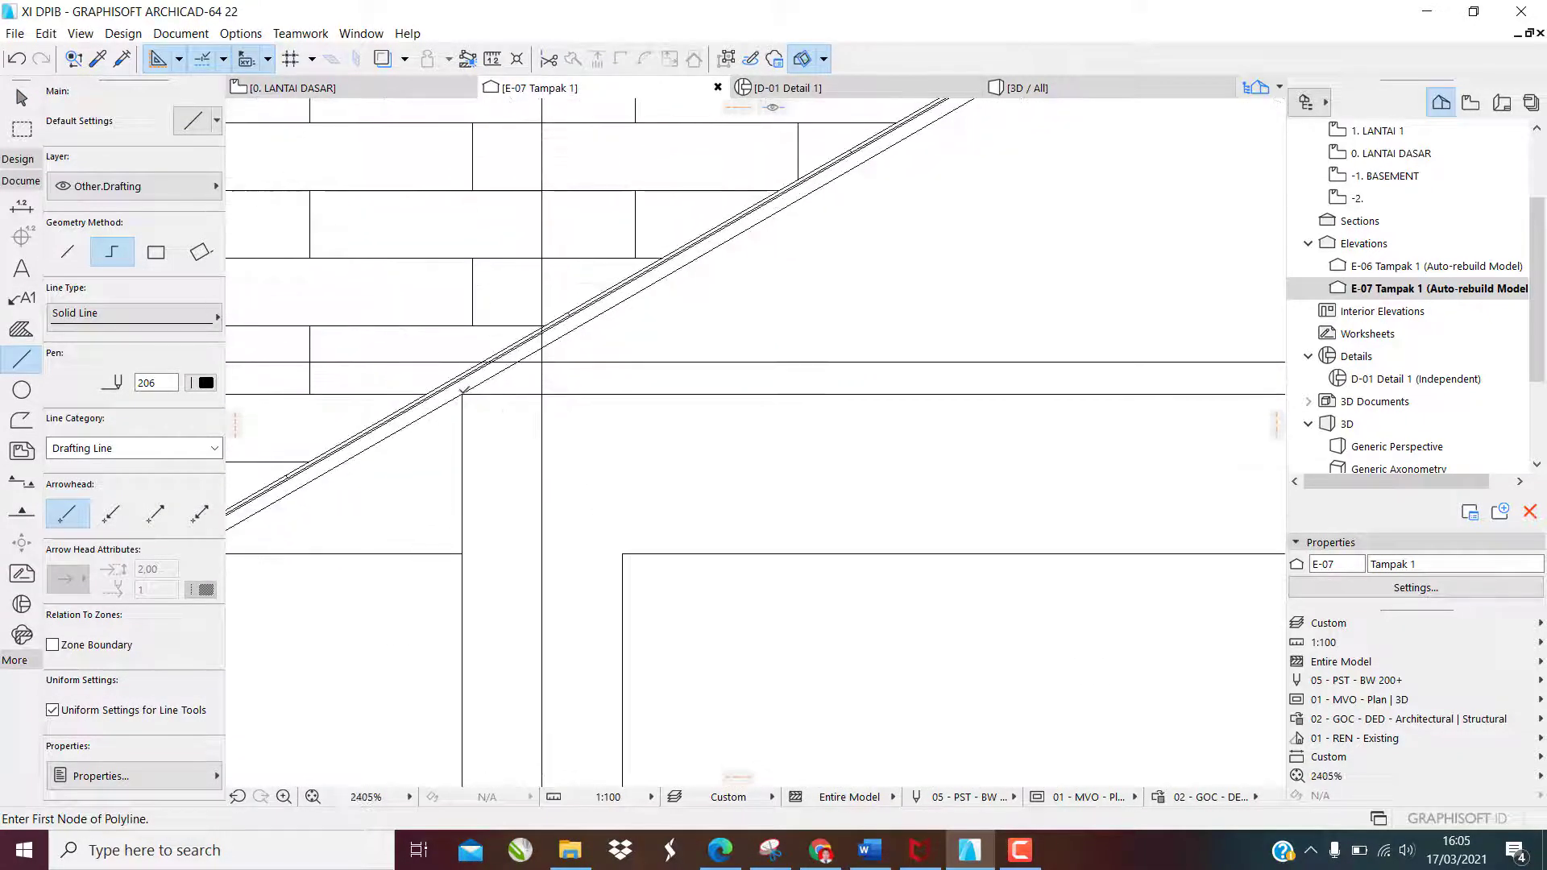
{"action": "left_click", "coordinate": [464, 392]}
{"action": "scroll", "coordinate": [491, 439], "scroll_direction": "down", "scroll_amount": 6}
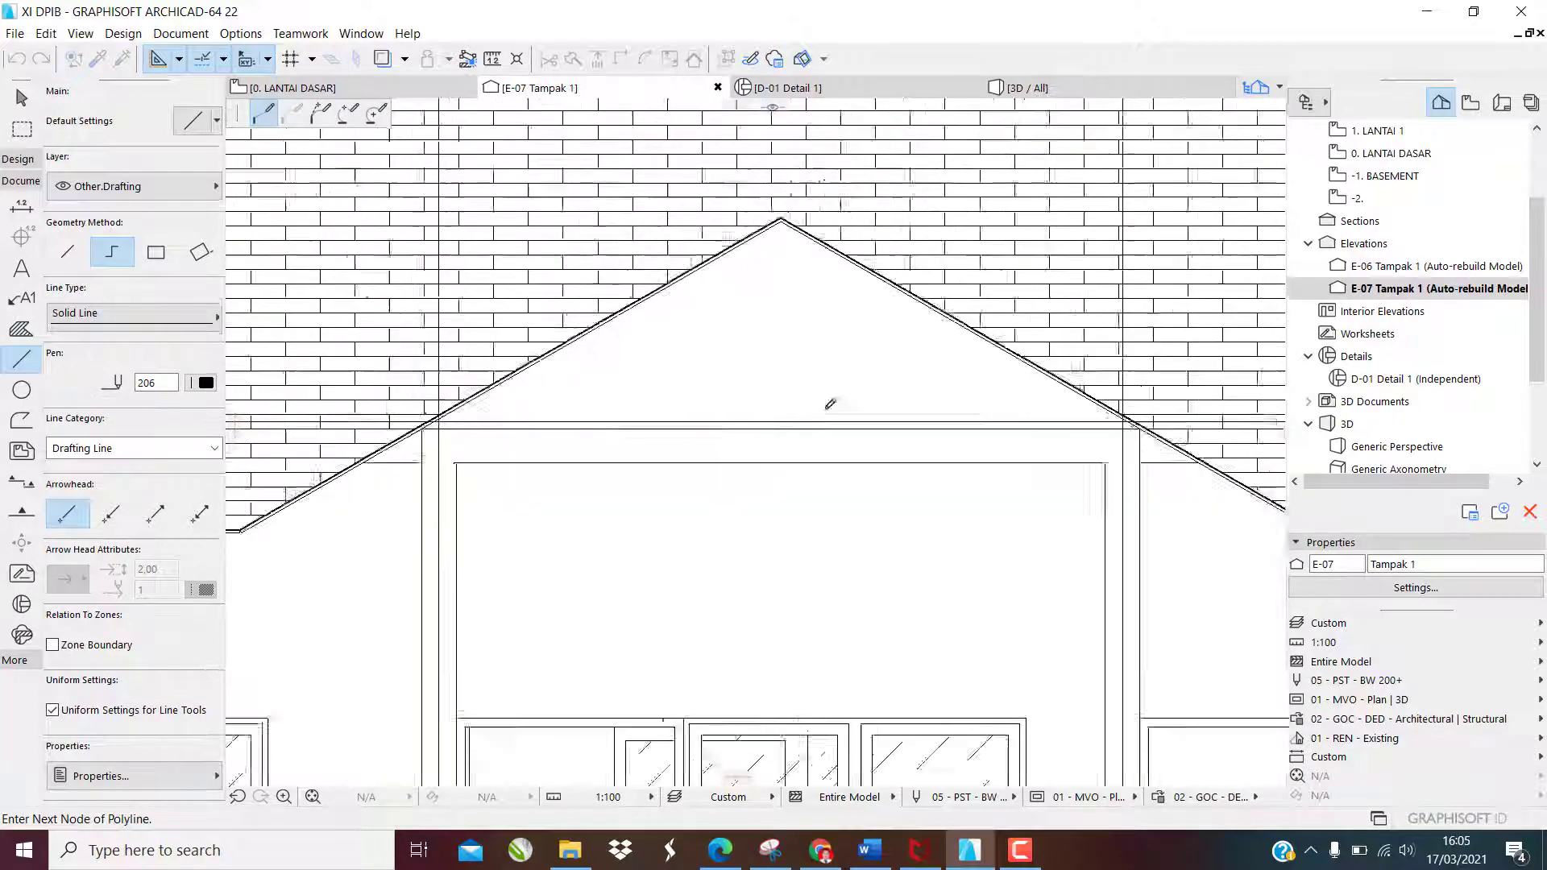
{"action": "scroll", "coordinate": [1125, 424], "scroll_direction": "up", "scroll_amount": 3}
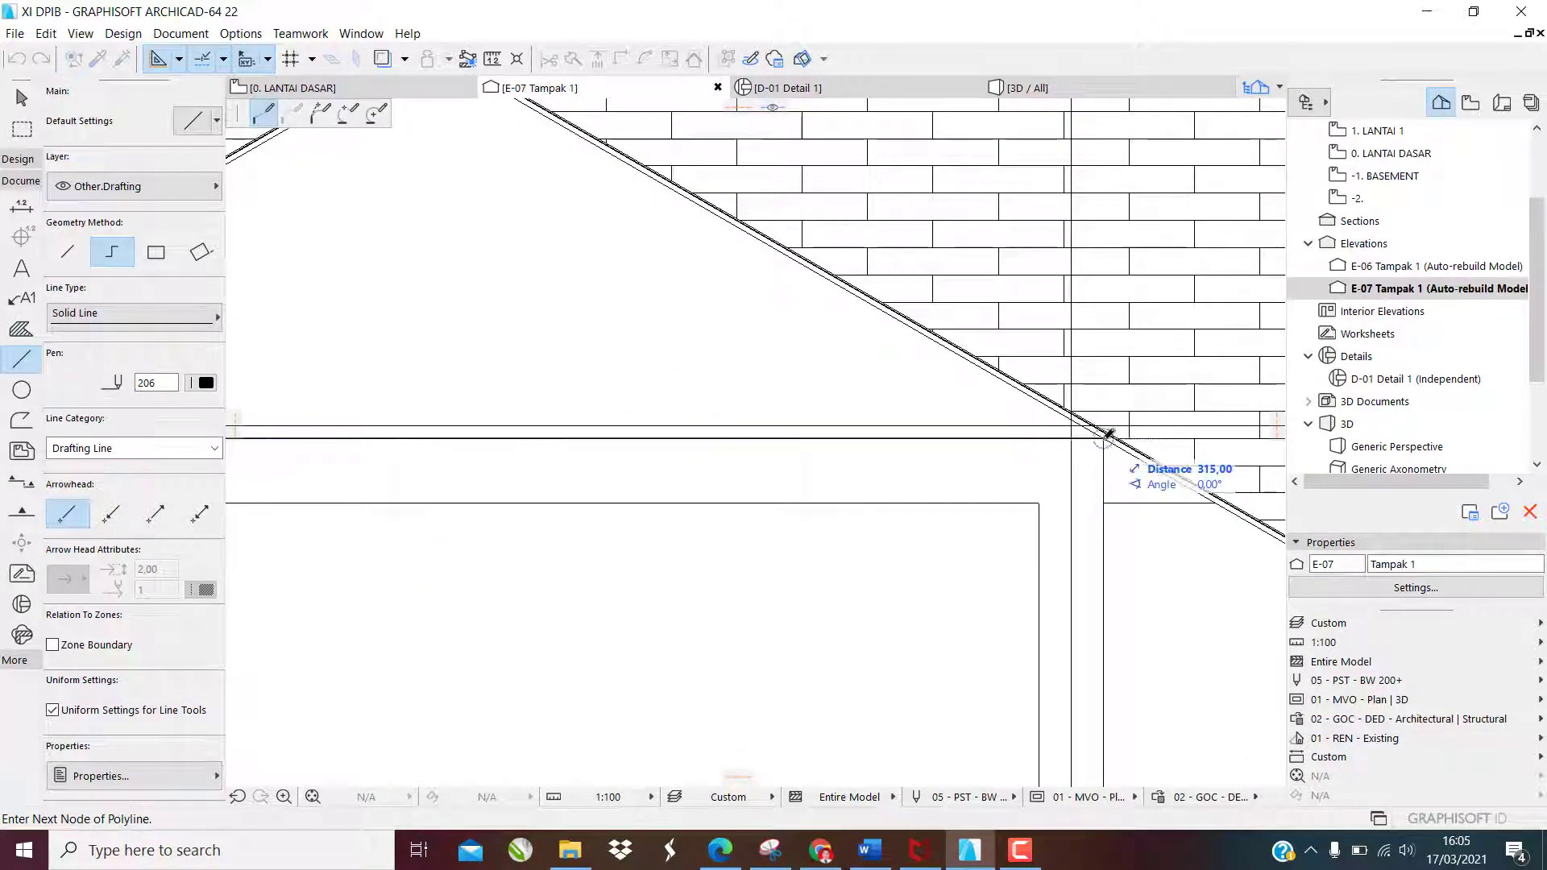
{"action": "left_click", "coordinate": [1108, 435]}
Continue the polyline up to the porch roof ridge and back down to the starting wall corner, closing the truss triangle
{"action": "scroll", "coordinate": [608, 360], "scroll_direction": "down", "scroll_amount": 3}
{"action": "scroll", "coordinate": [528, 201], "scroll_direction": "up", "scroll_amount": 3}
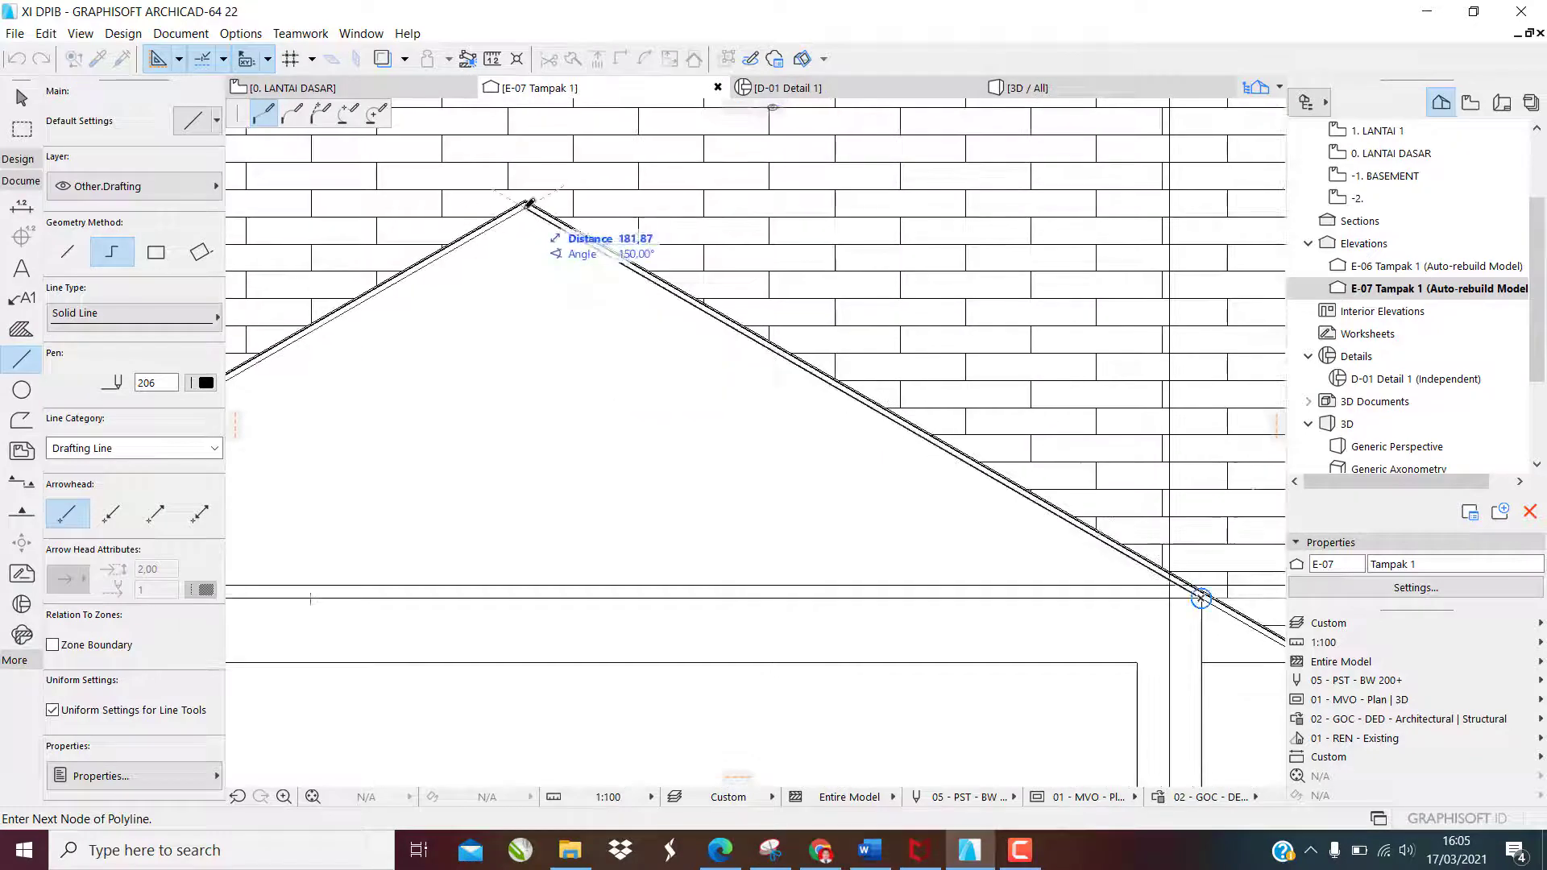
{"action": "left_click", "coordinate": [529, 203]}
{"action": "scroll", "coordinate": [605, 294], "scroll_direction": "down", "scroll_amount": 3}
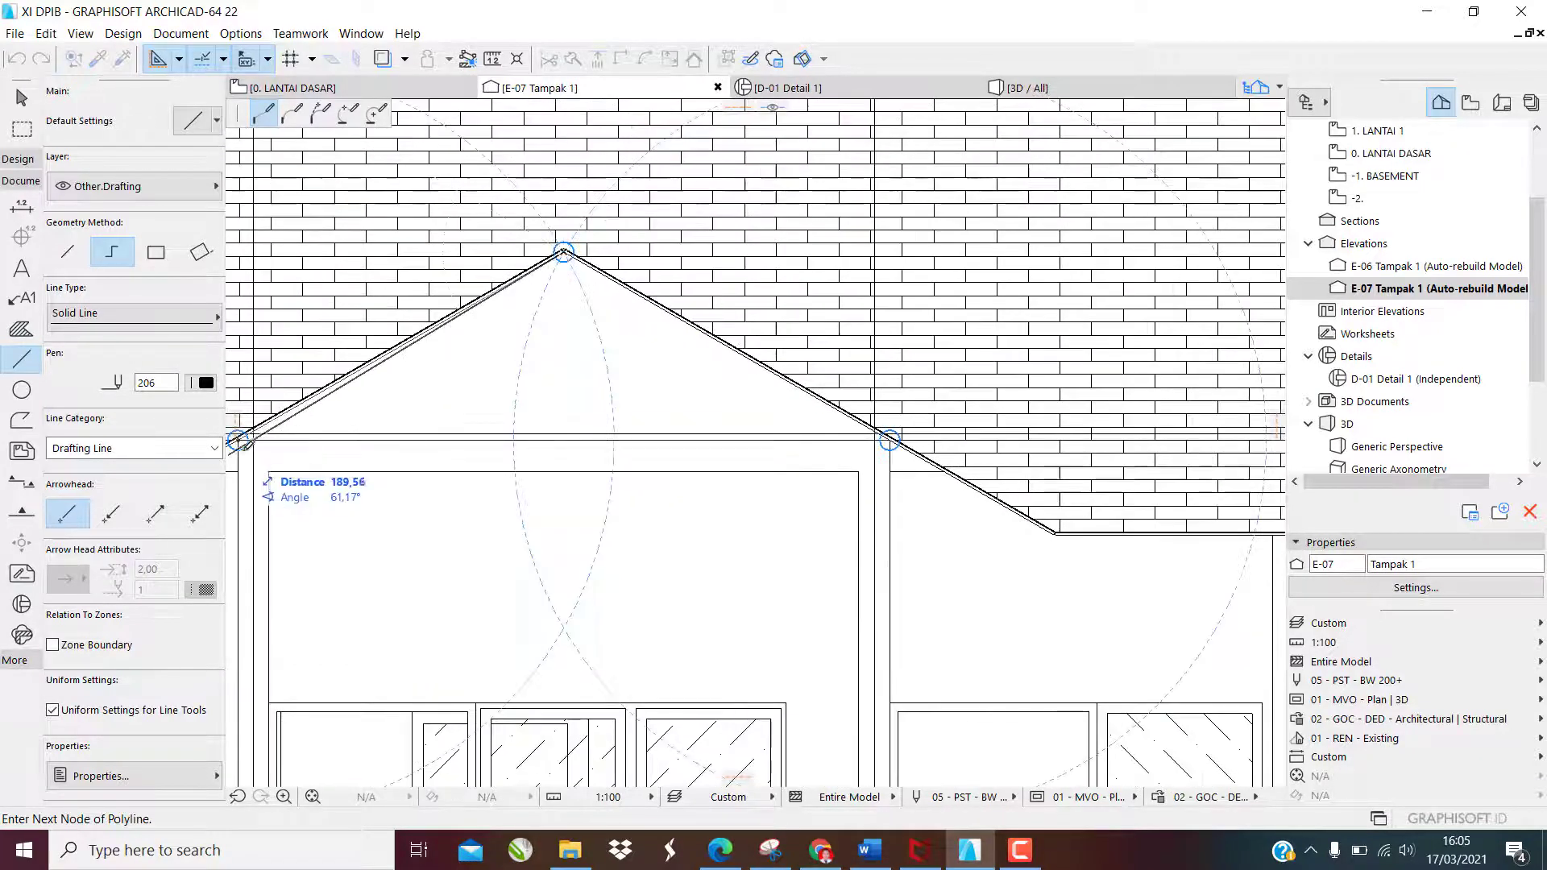
{"action": "scroll", "coordinate": [240, 442], "scroll_direction": "up", "scroll_amount": 3}
{"action": "scroll", "coordinate": [242, 427], "scroll_direction": "down", "scroll_amount": 3}
{"action": "scroll", "coordinate": [369, 429], "scroll_direction": "up", "scroll_amount": 4}
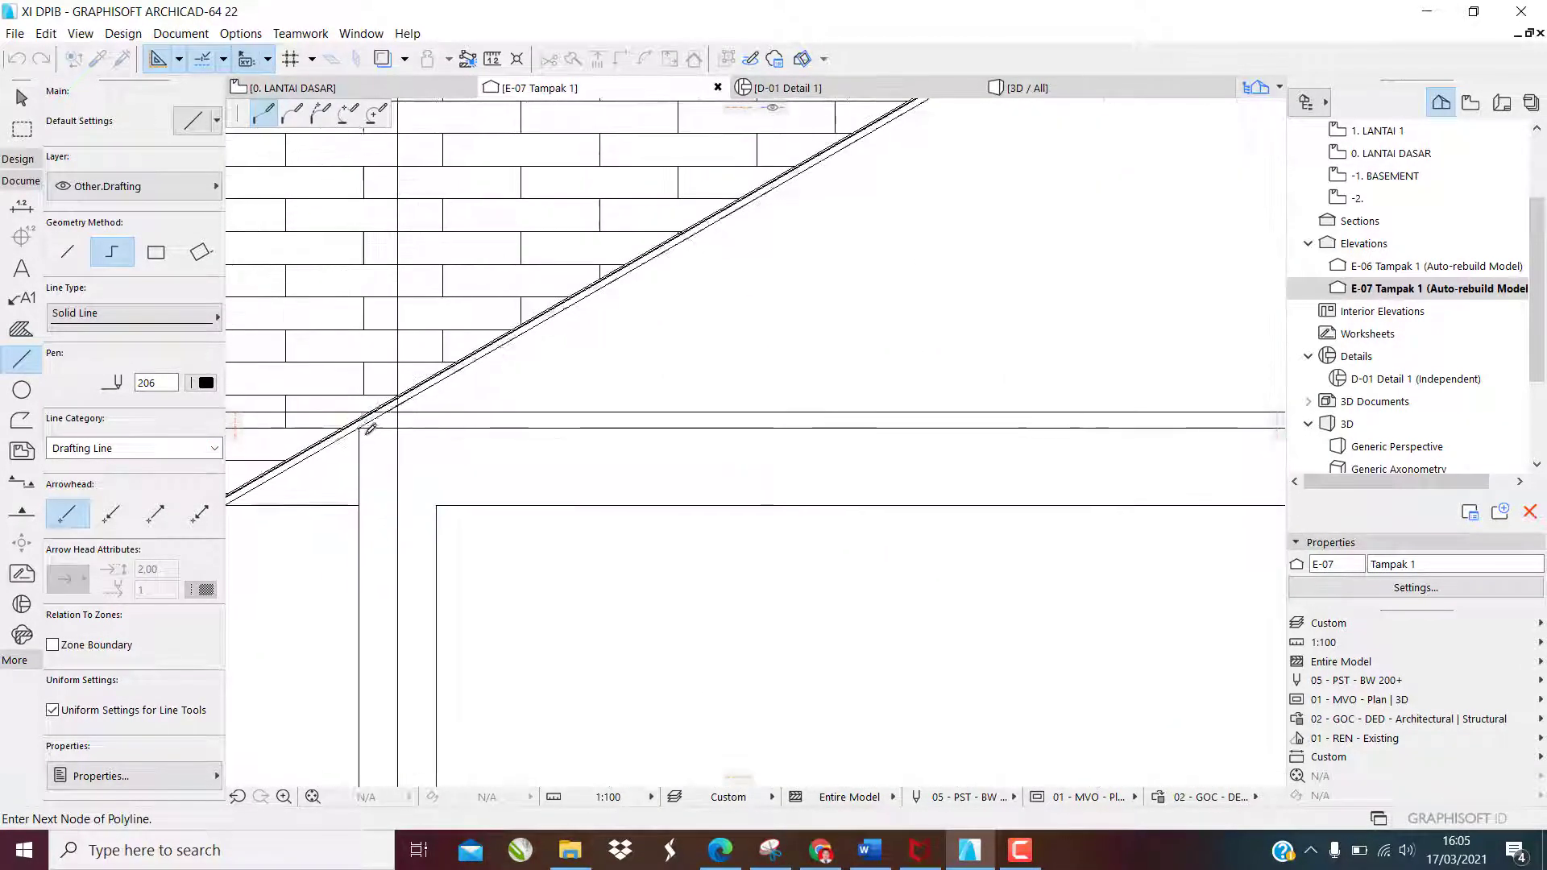
{"action": "left_click", "coordinate": [360, 424]}
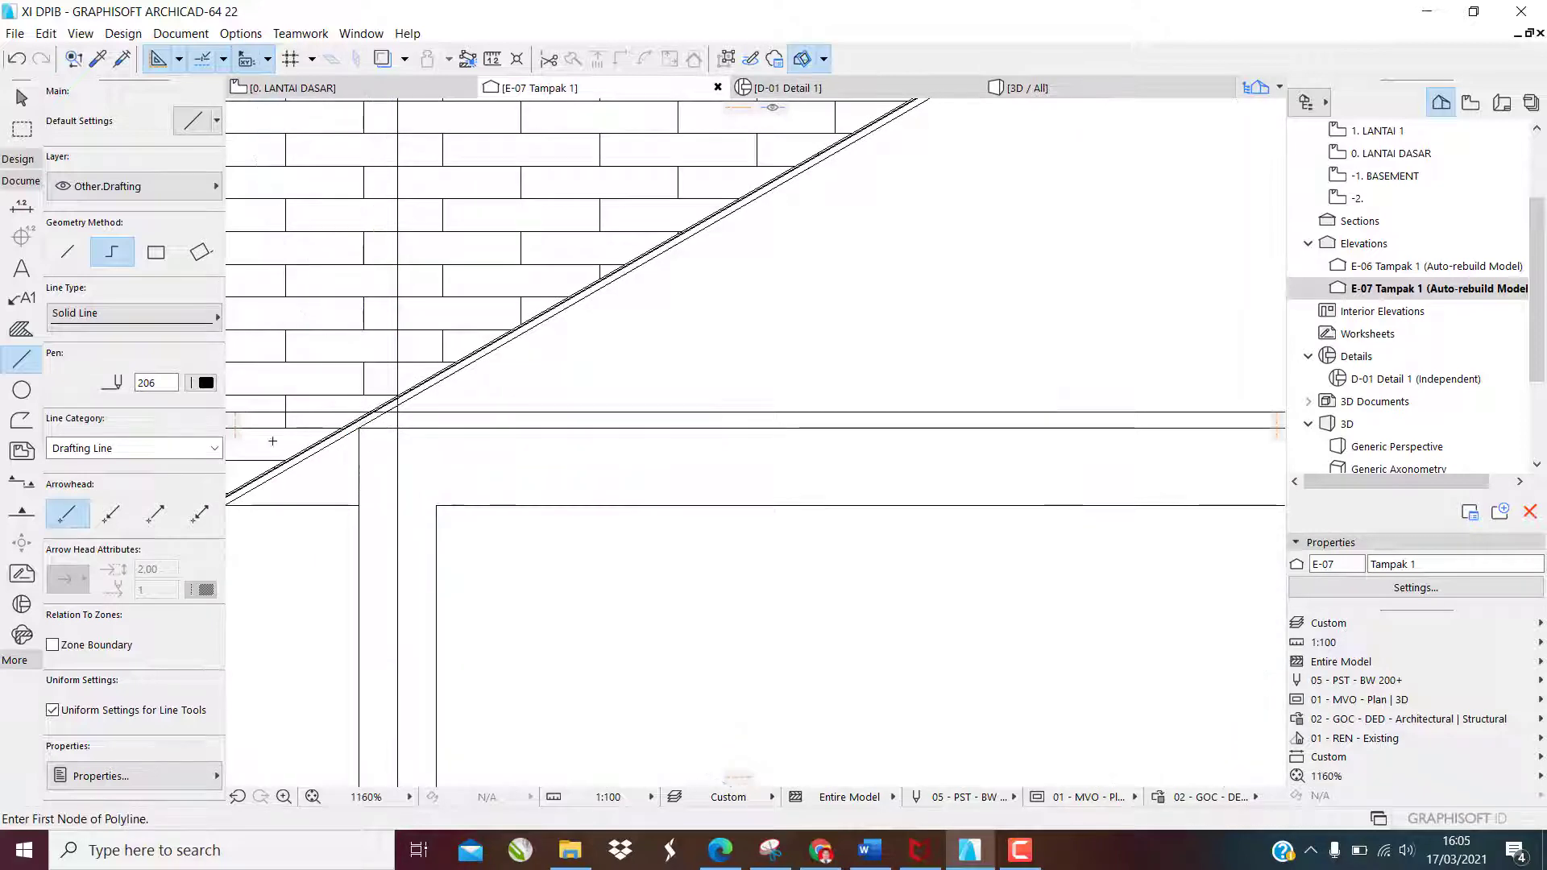
Draw a vertical centre post line from the gable ridge down to the bottom chord, and select that line
{"action": "scroll", "coordinate": [273, 441], "scroll_direction": "down", "scroll_amount": 3}
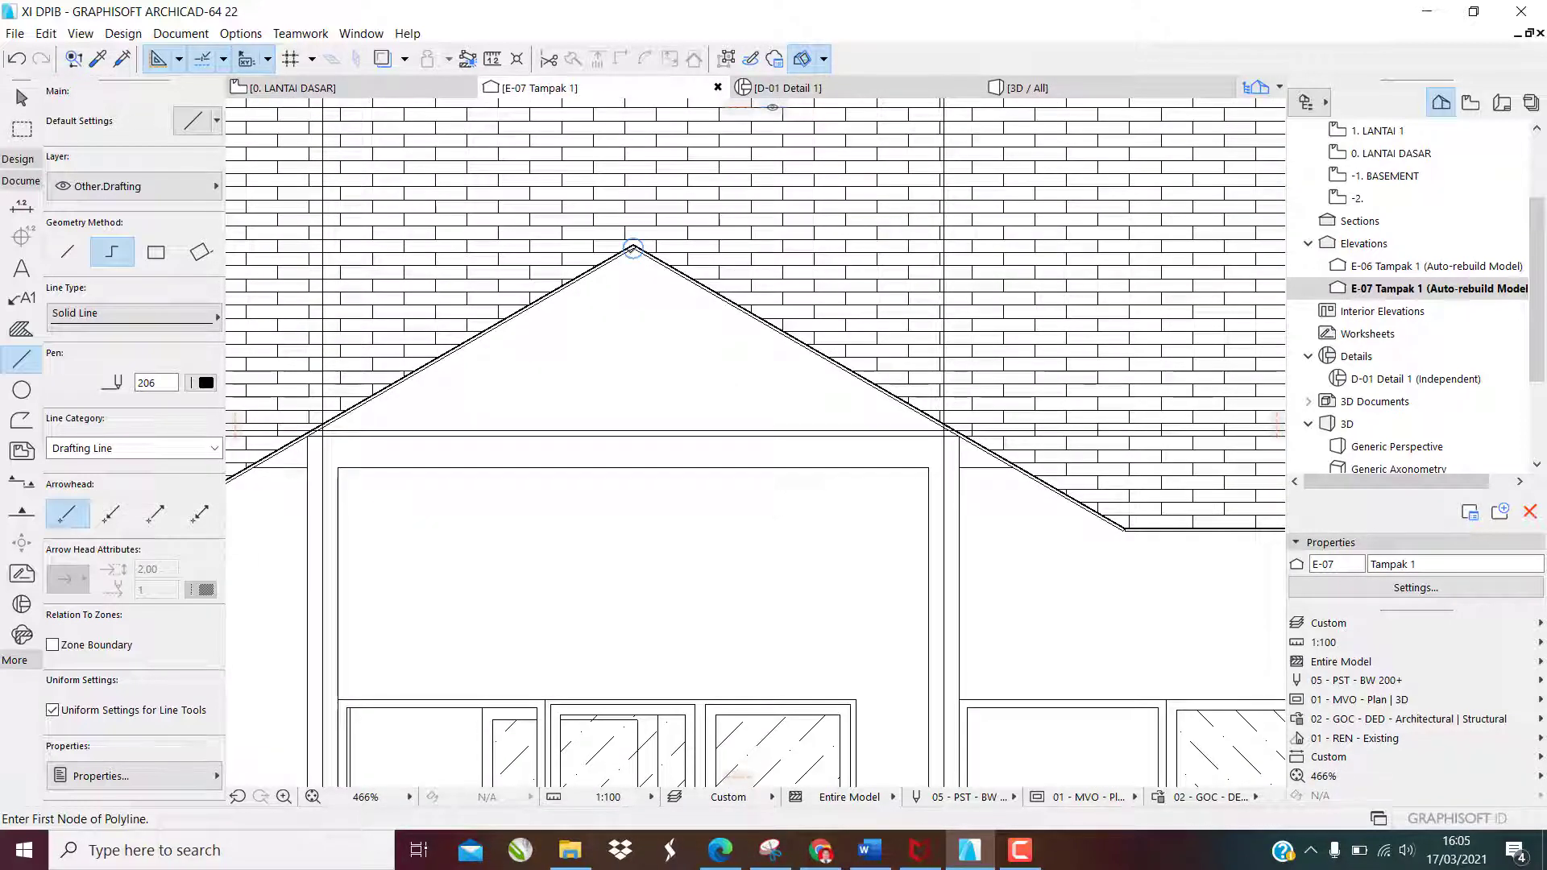
{"action": "left_click", "coordinate": [633, 247]}
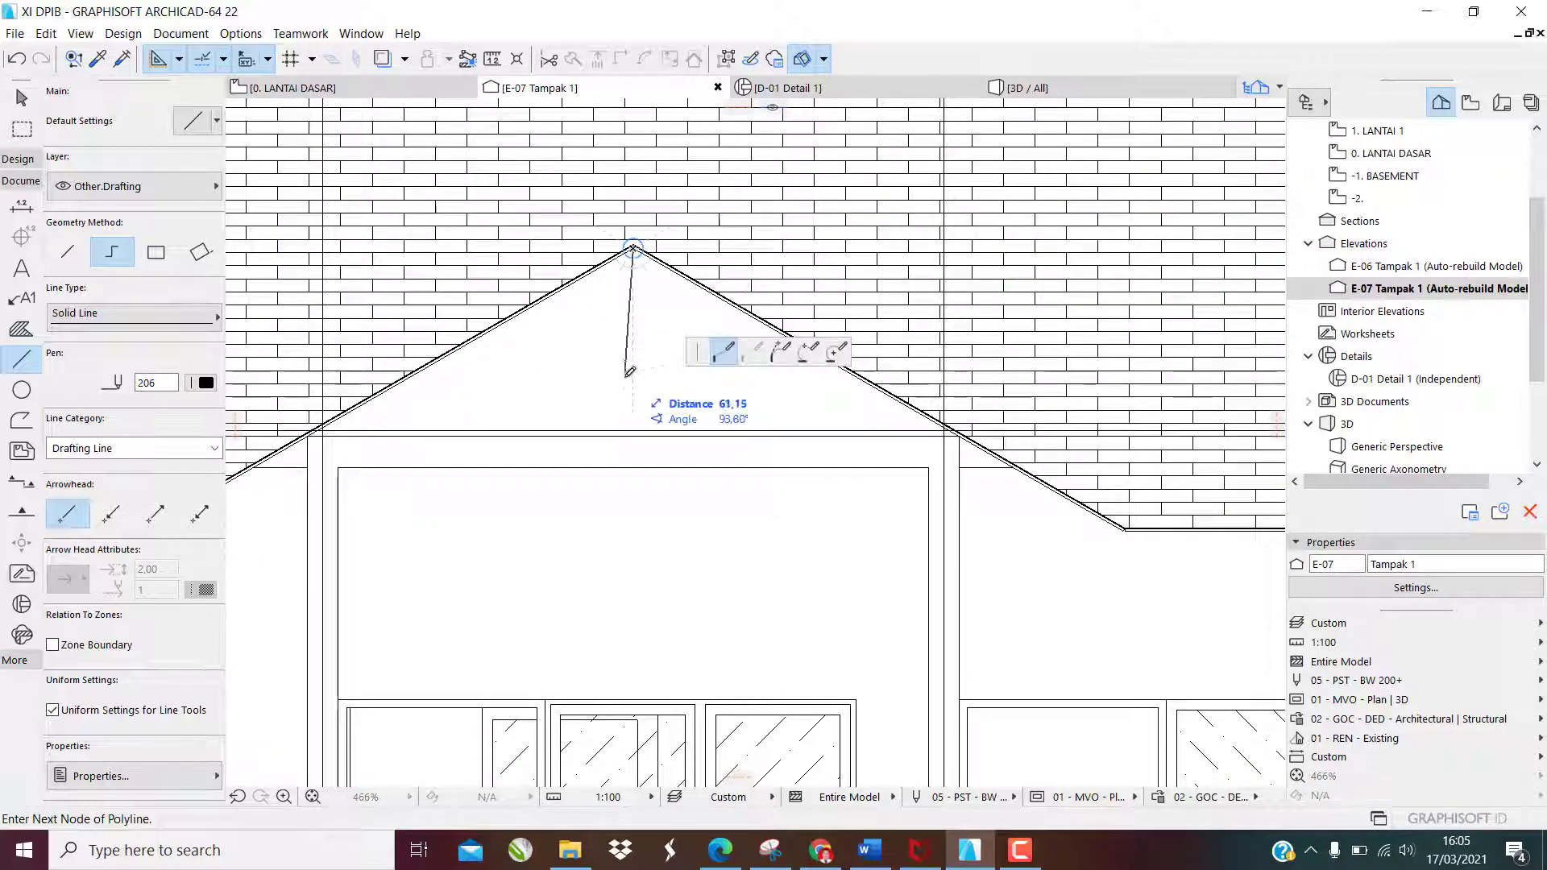
{"action": "double_click", "coordinate": [634, 434]}
{"action": "key", "text": "Escape"}
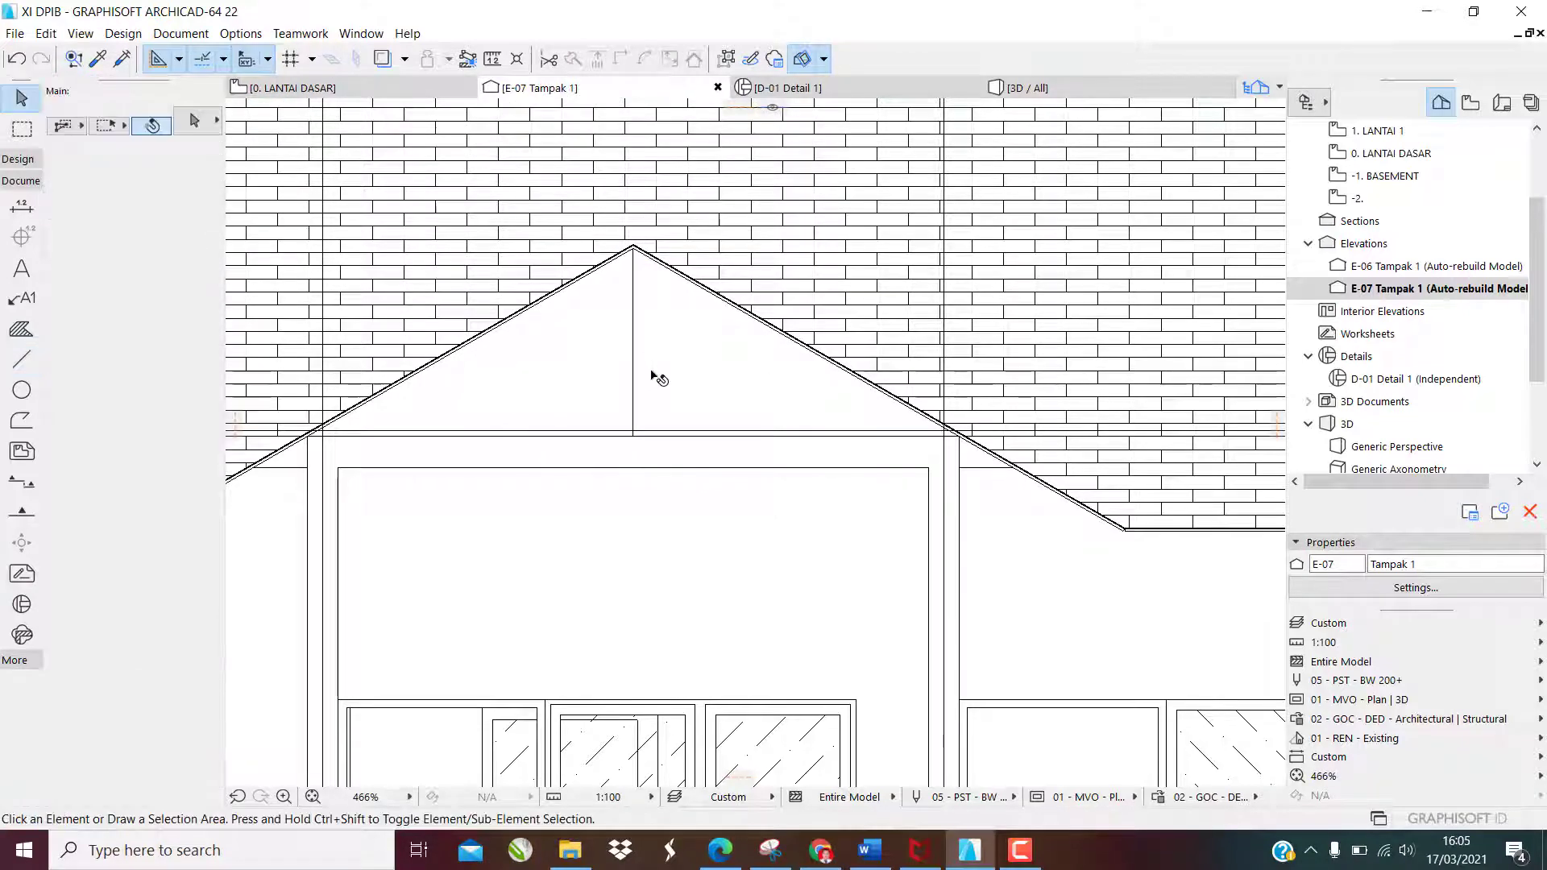
{"action": "left_click", "coordinate": [648, 370]}
{"action": "key", "text": "Escape"}
{"action": "left_click", "coordinate": [632, 375]}
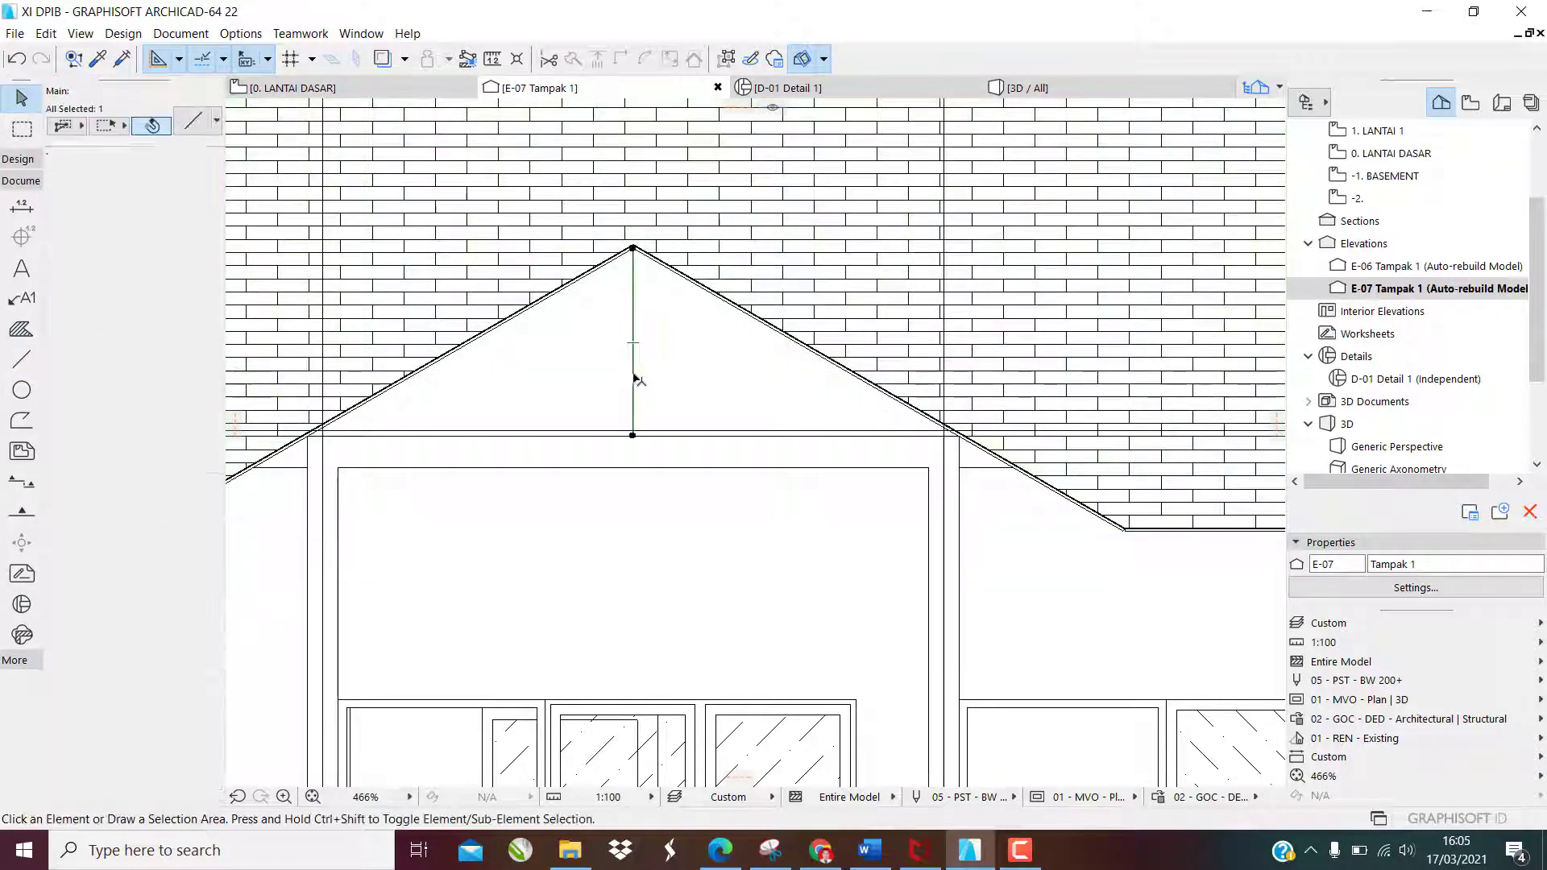
{"action": "key", "text": "ctrl+d"}
{"action": "key", "text": "ctrl"}
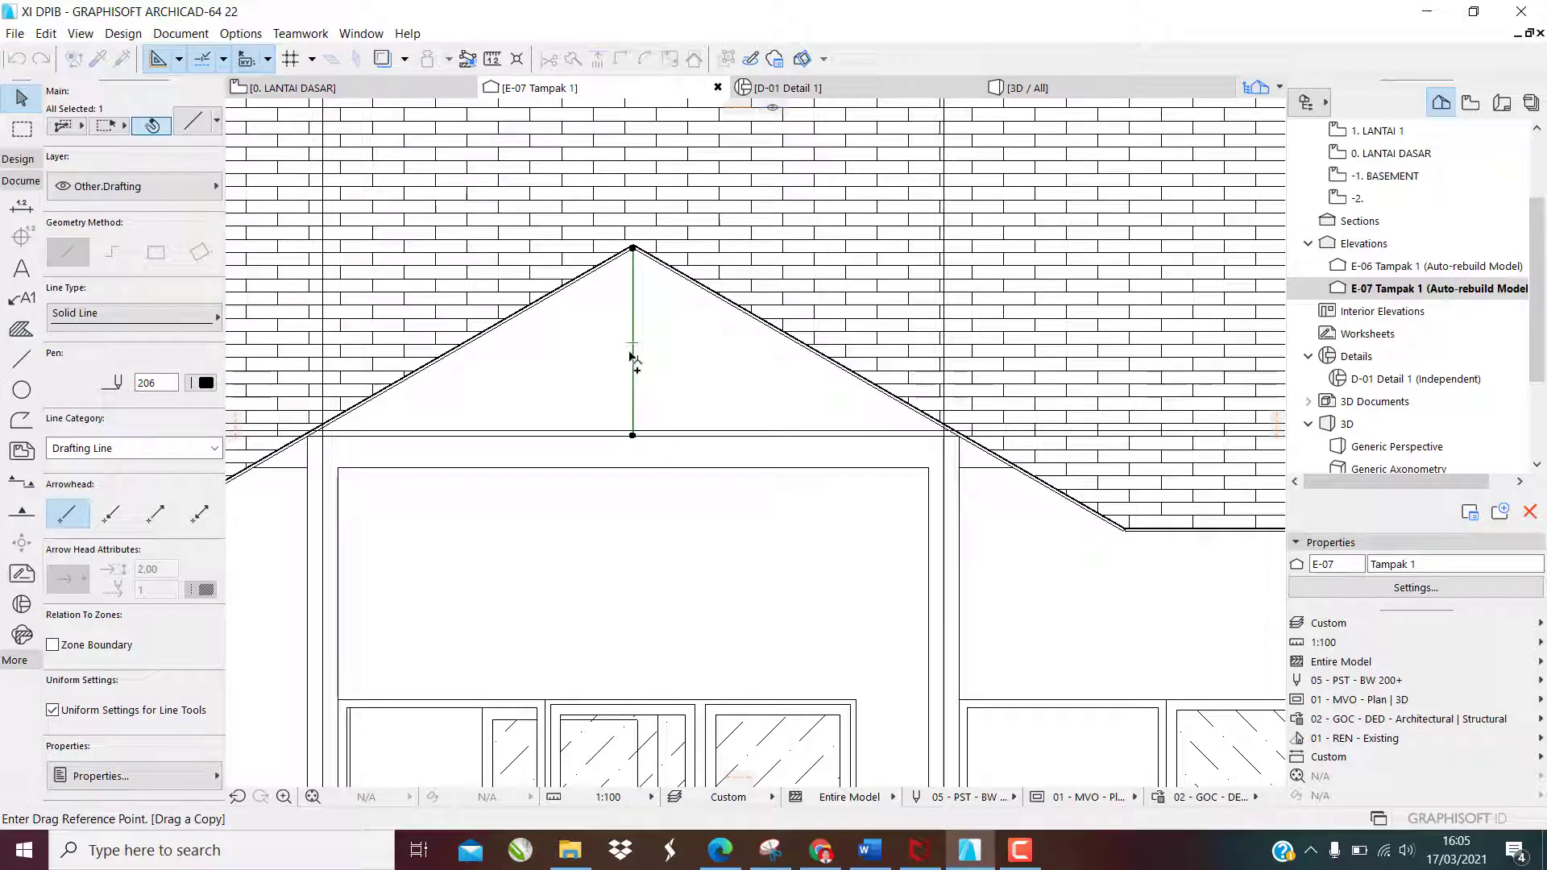
{"action": "scroll", "coordinate": [630, 355], "scroll_direction": "up", "scroll_amount": 3}
{"action": "key", "text": "Escape"}
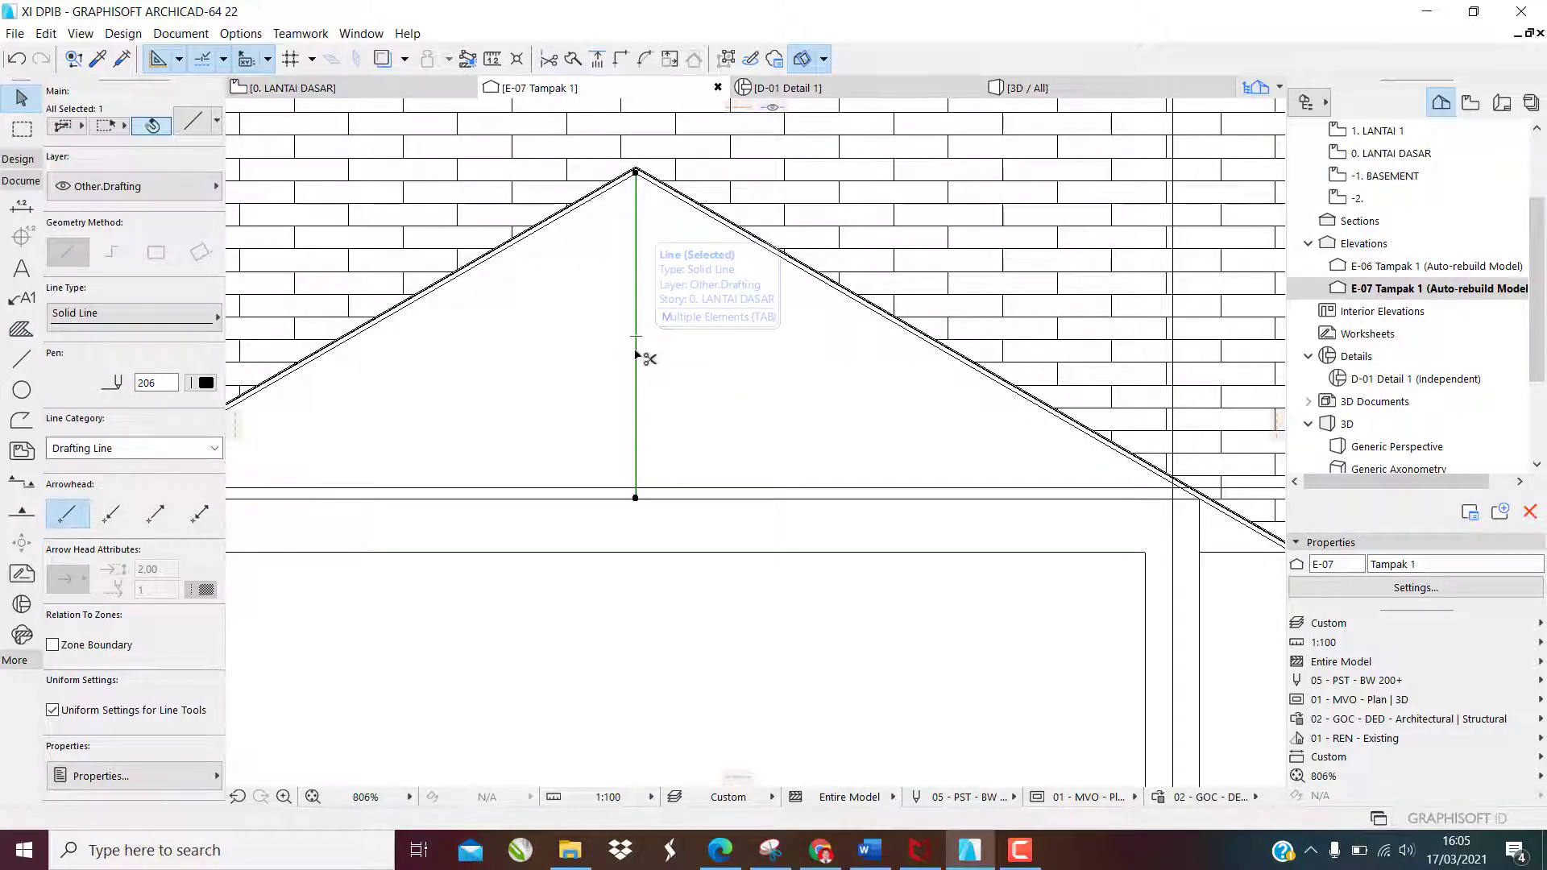
Copy the centre post line horizontally to the right at a distance of 100
{"action": "key", "text": "ctrl+d"}
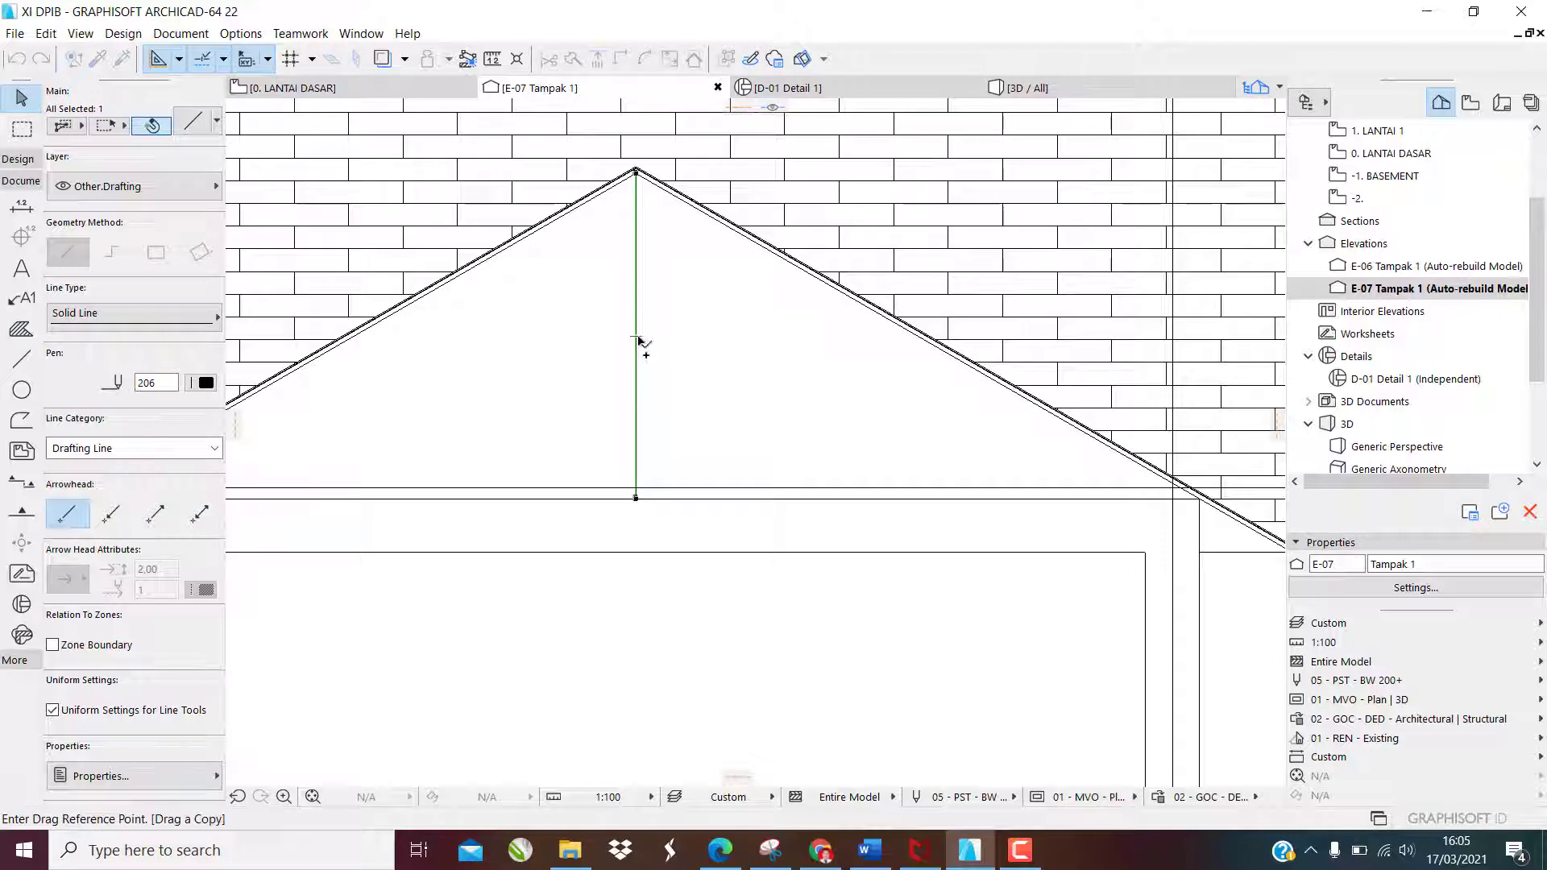
{"action": "key", "text": "a"}
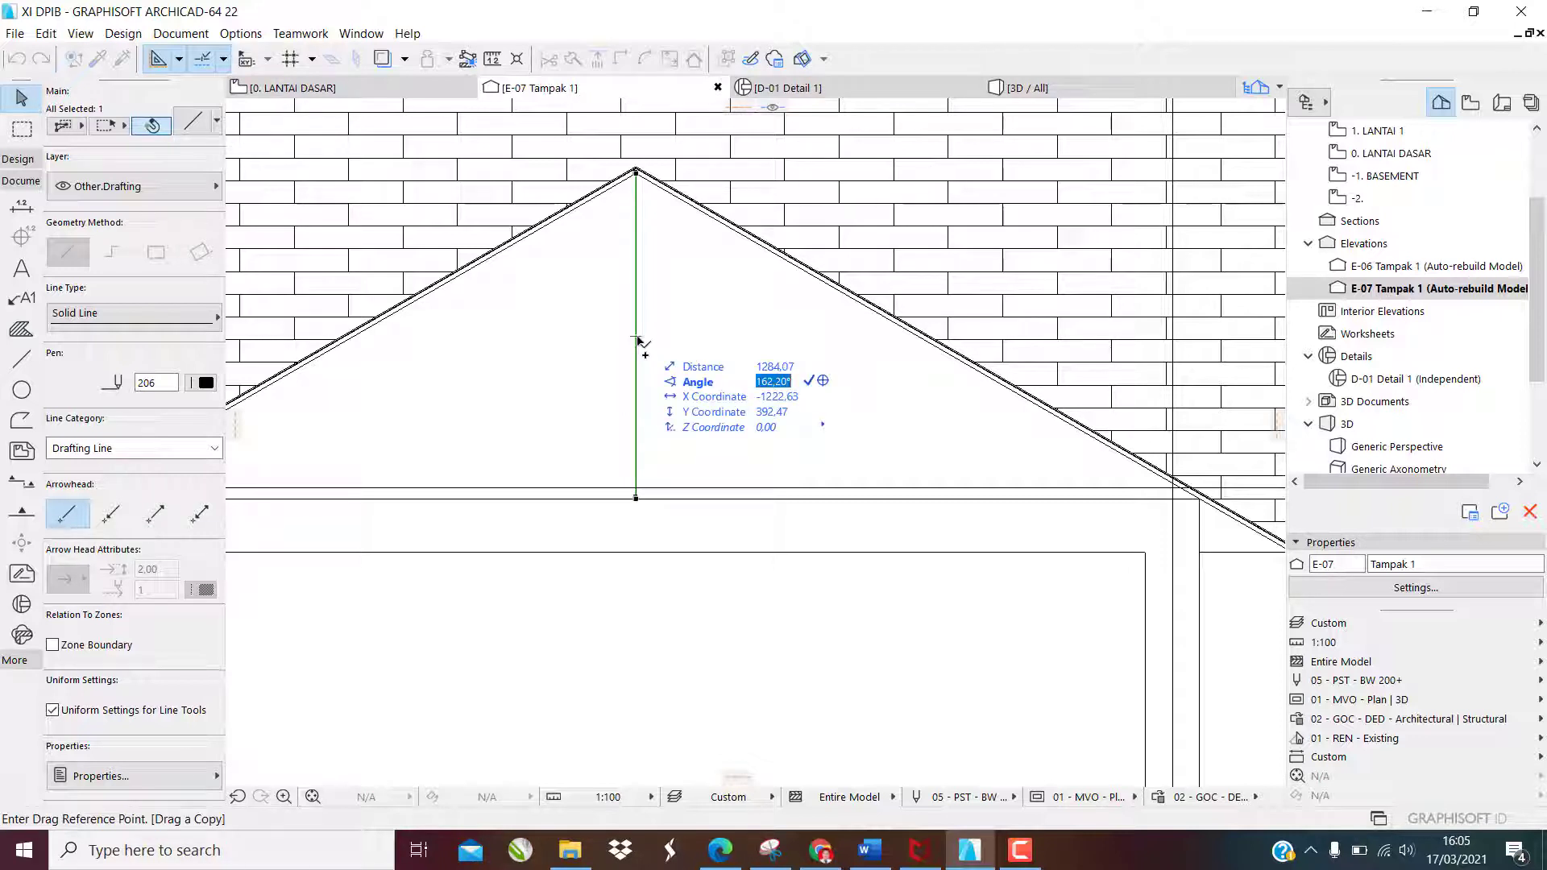
{"action": "left_click", "coordinate": [636, 337]}
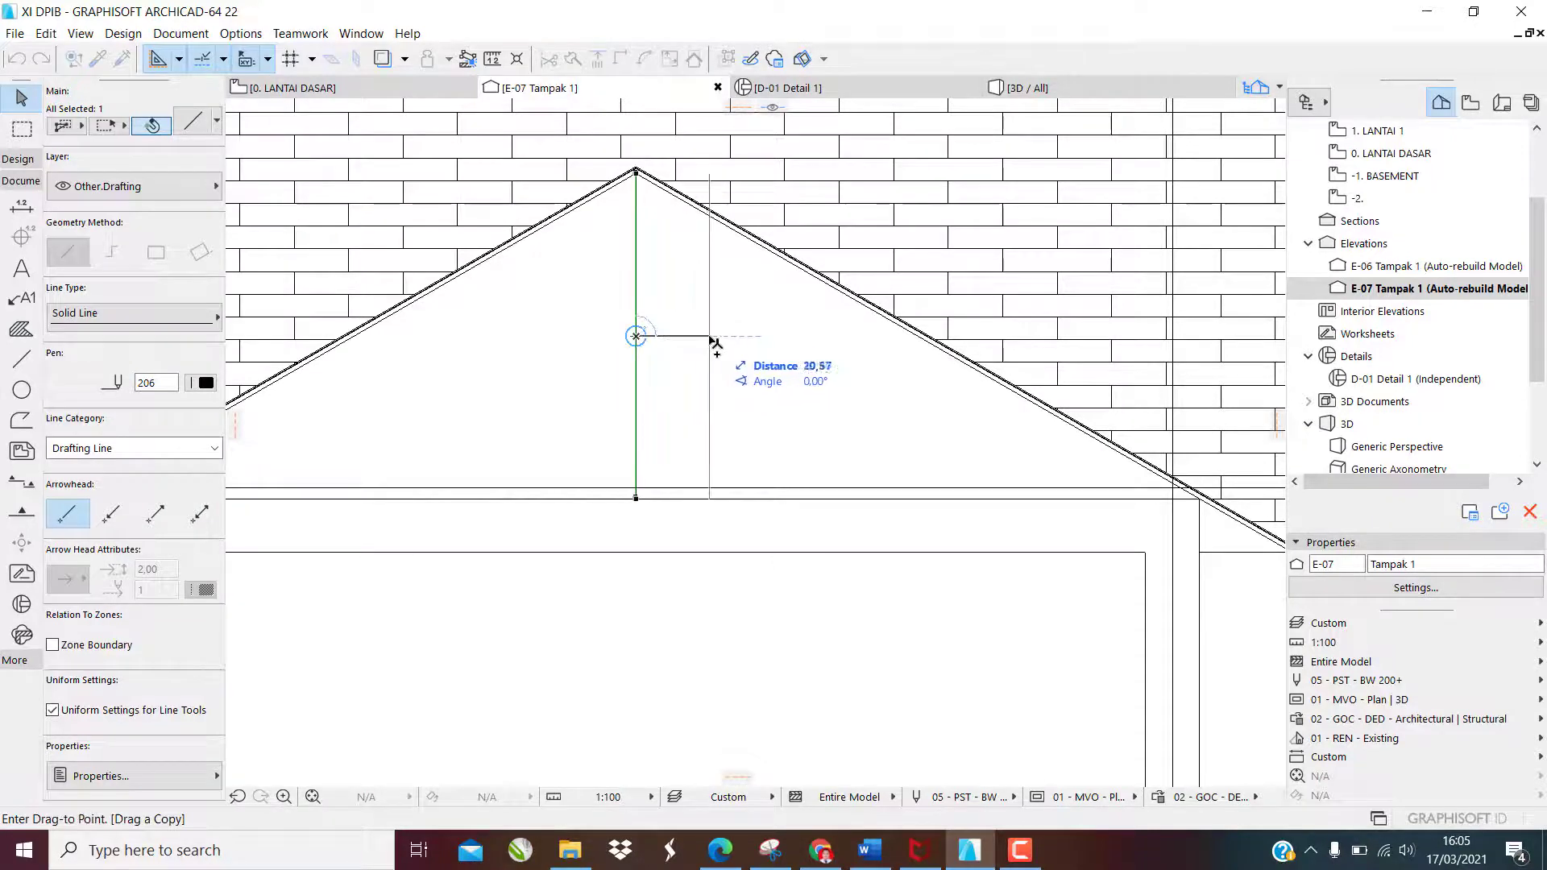
{"action": "type", "text": "100"}
{"action": "key", "text": "Return"}
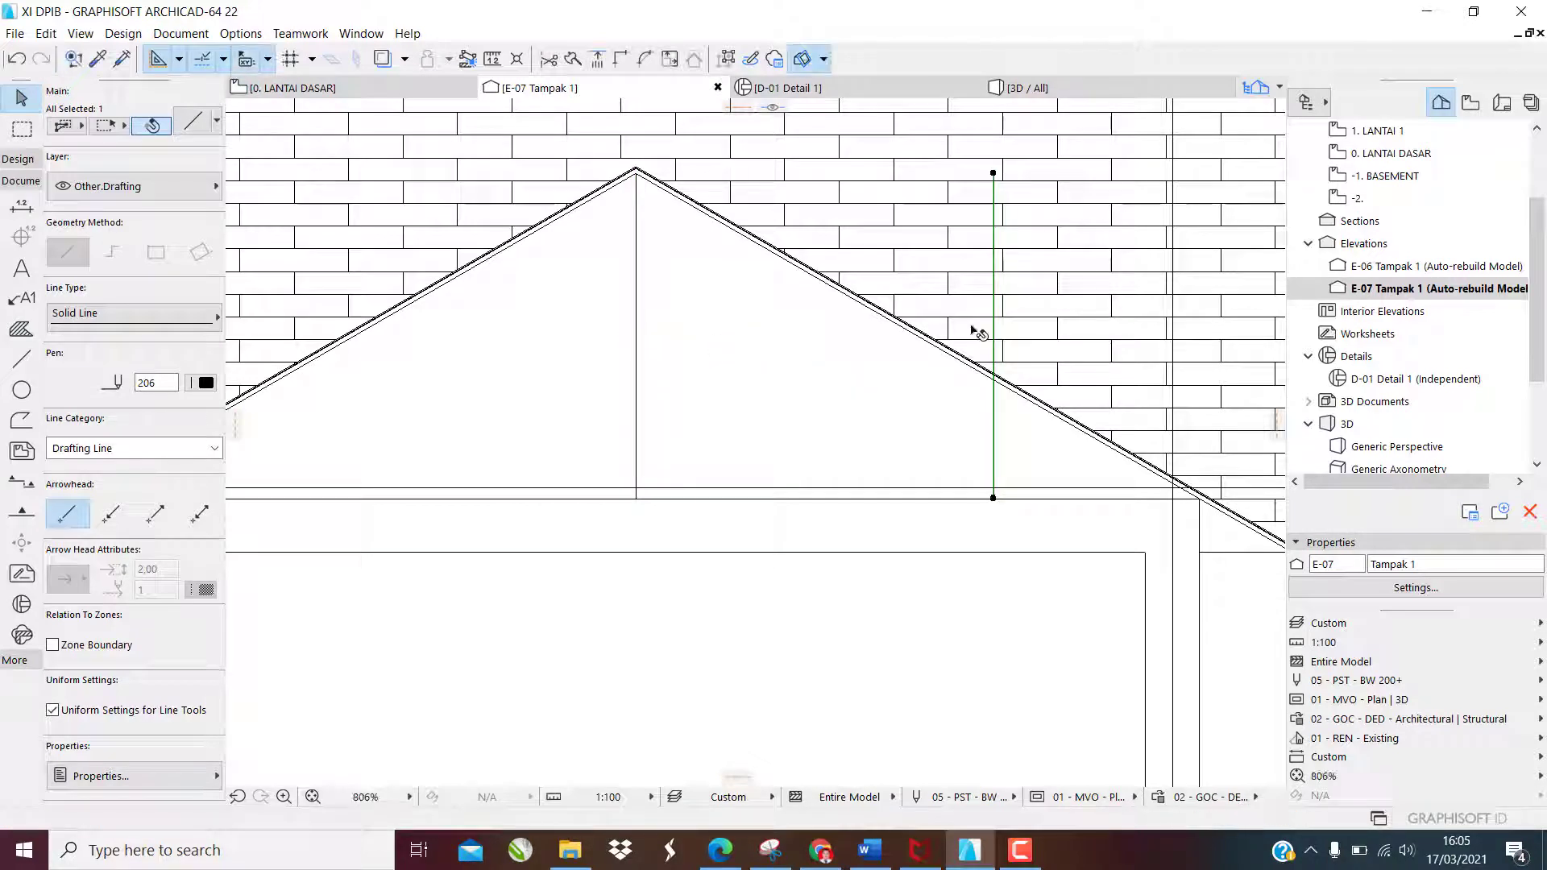
{"action": "key", "text": "ctrl+shift+d"}
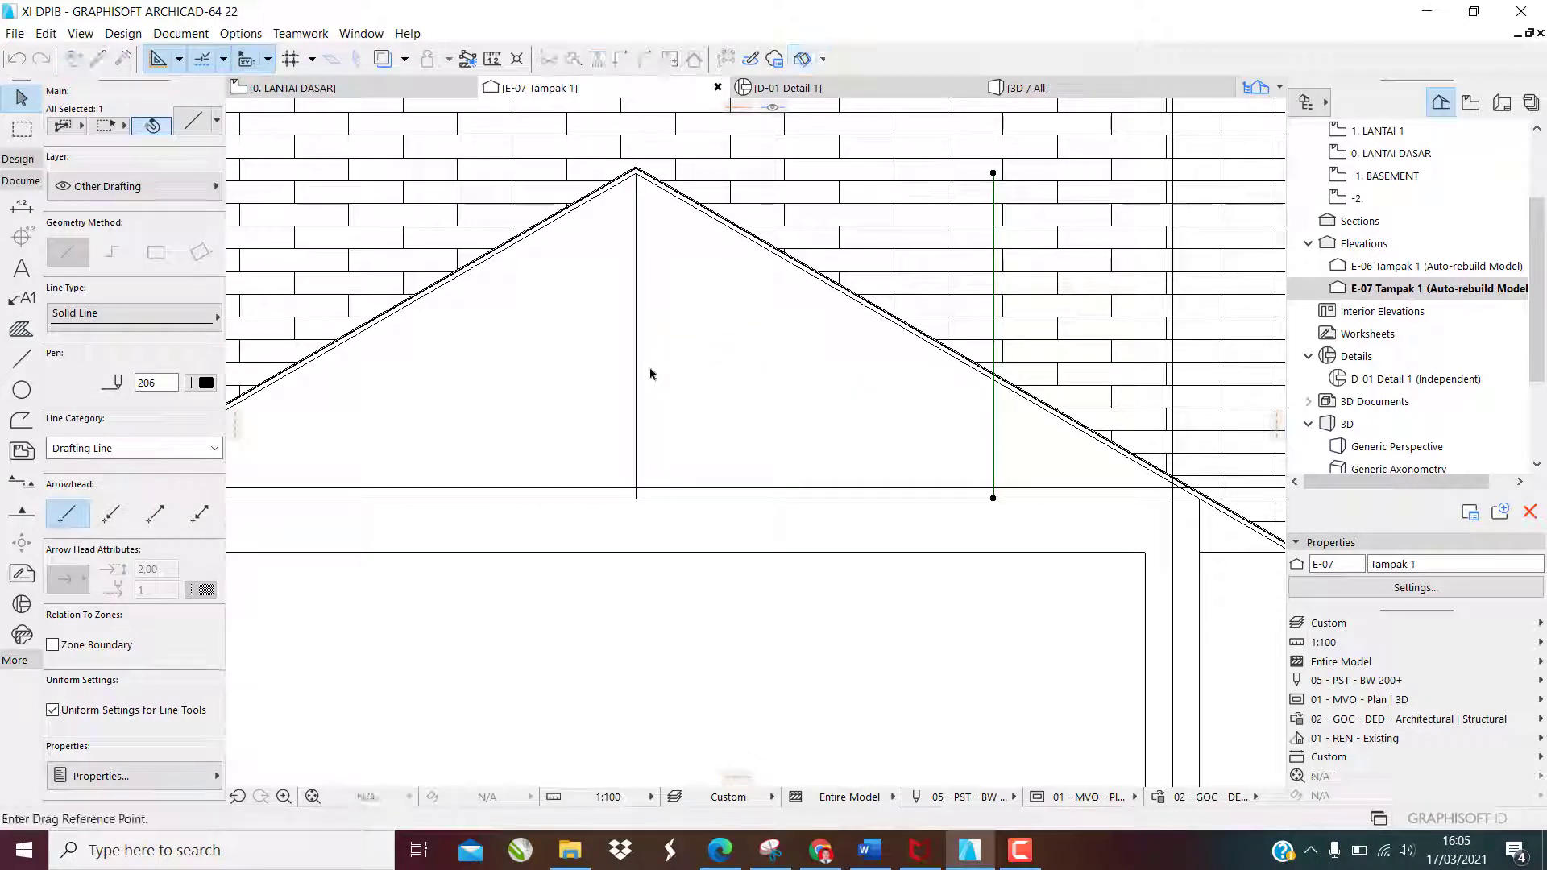
{"action": "left_click", "coordinate": [636, 327]}
{"action": "key", "text": "Escape"}
{"action": "key", "text": "Escape"}
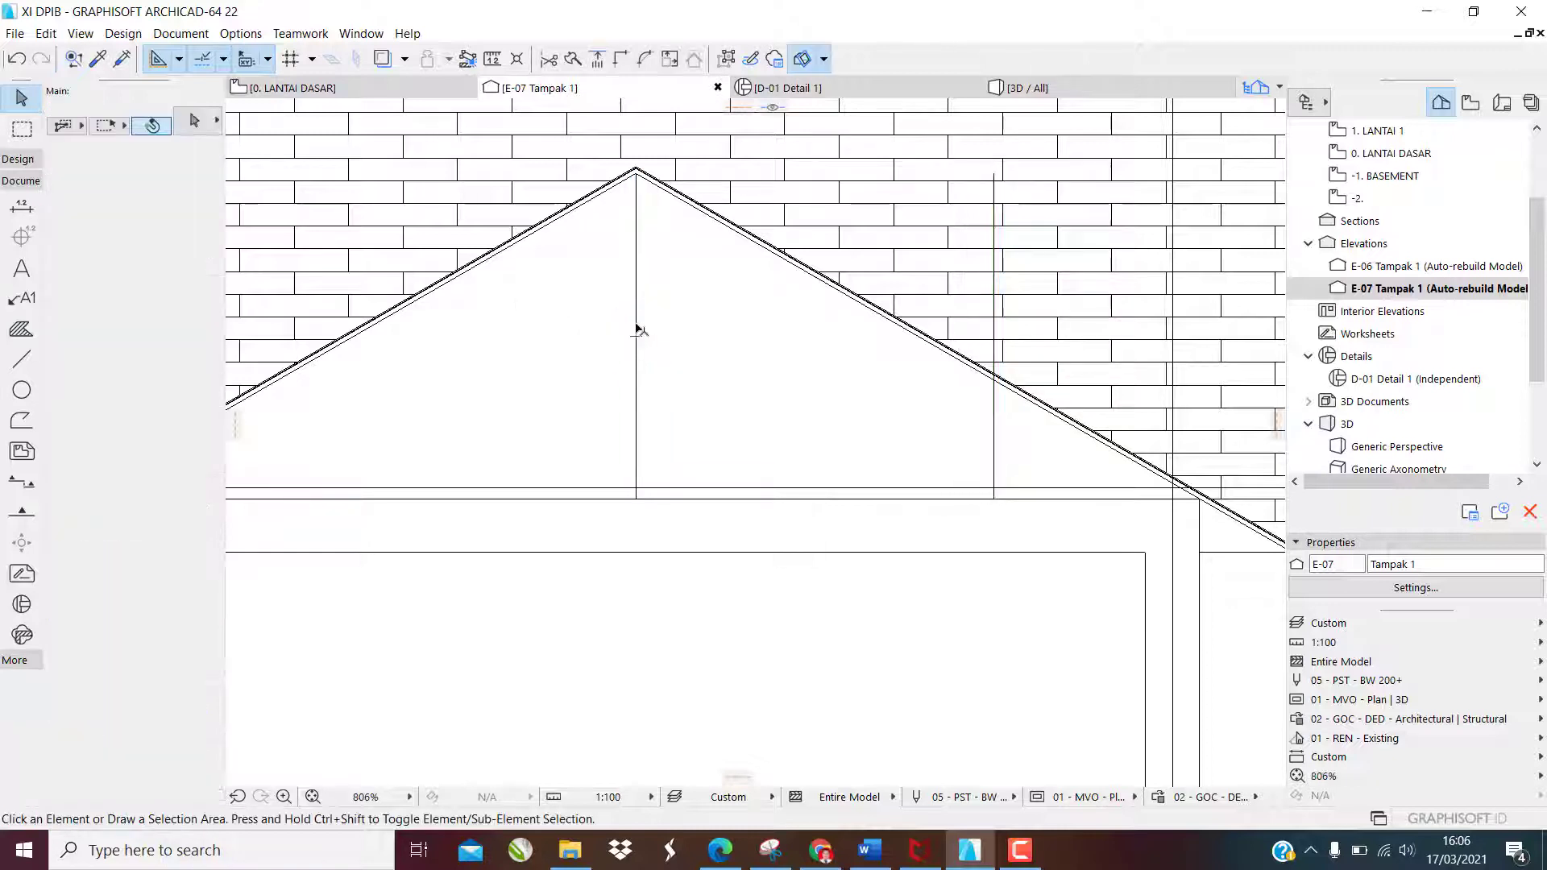
Copy the centre post line horizontally to the left at a distance of 100
{"action": "left_click", "coordinate": [636, 329]}
{"action": "key", "text": "ctrl+shift+d"}
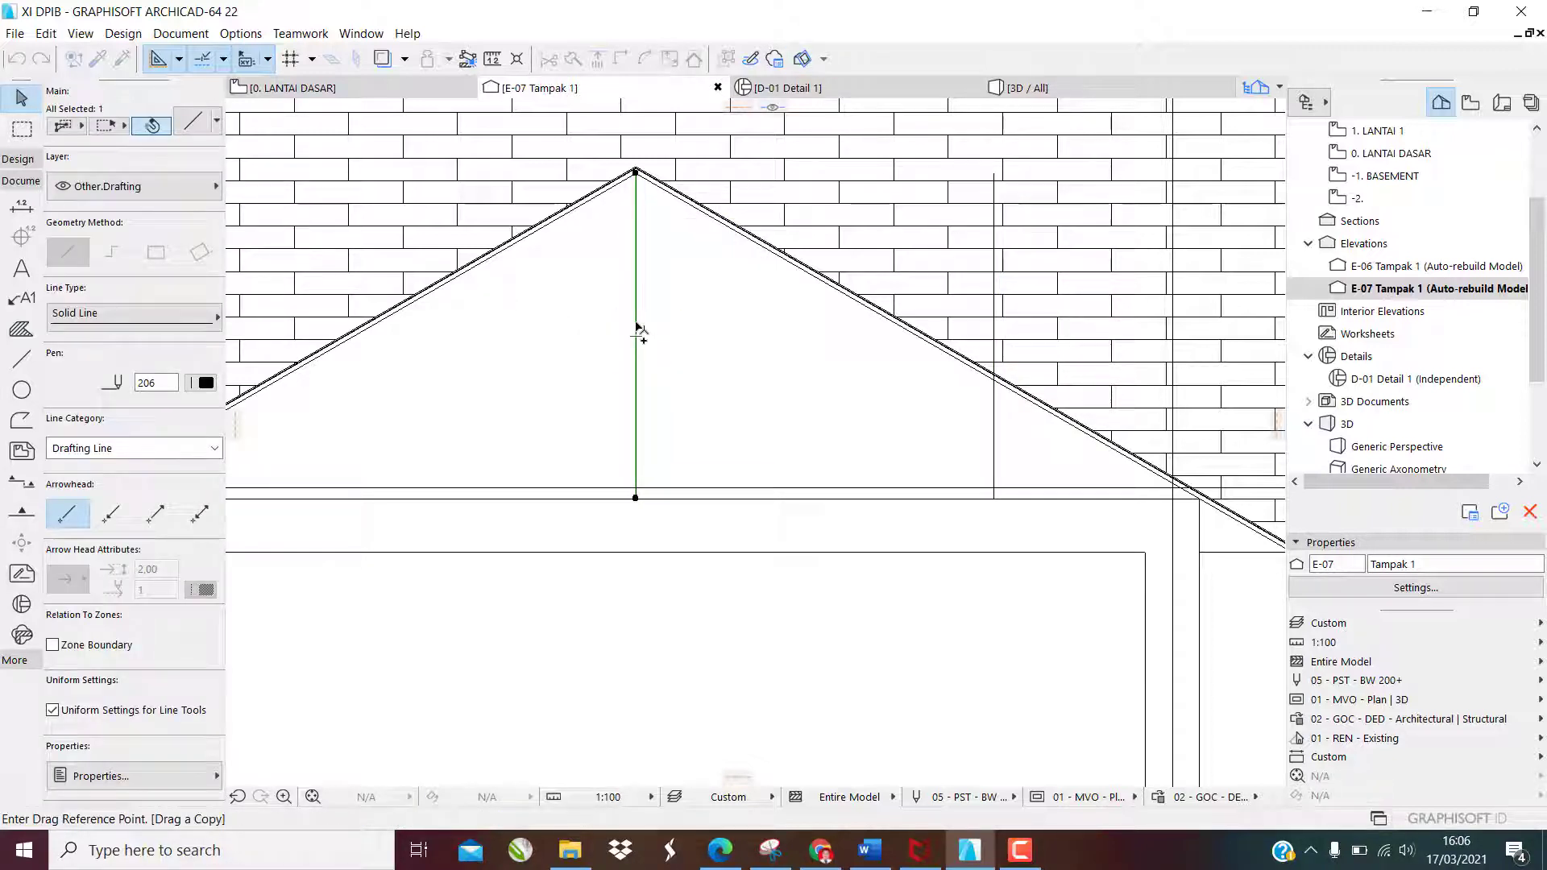
{"action": "left_click", "coordinate": [637, 326]}
{"action": "type", "text": "10"}
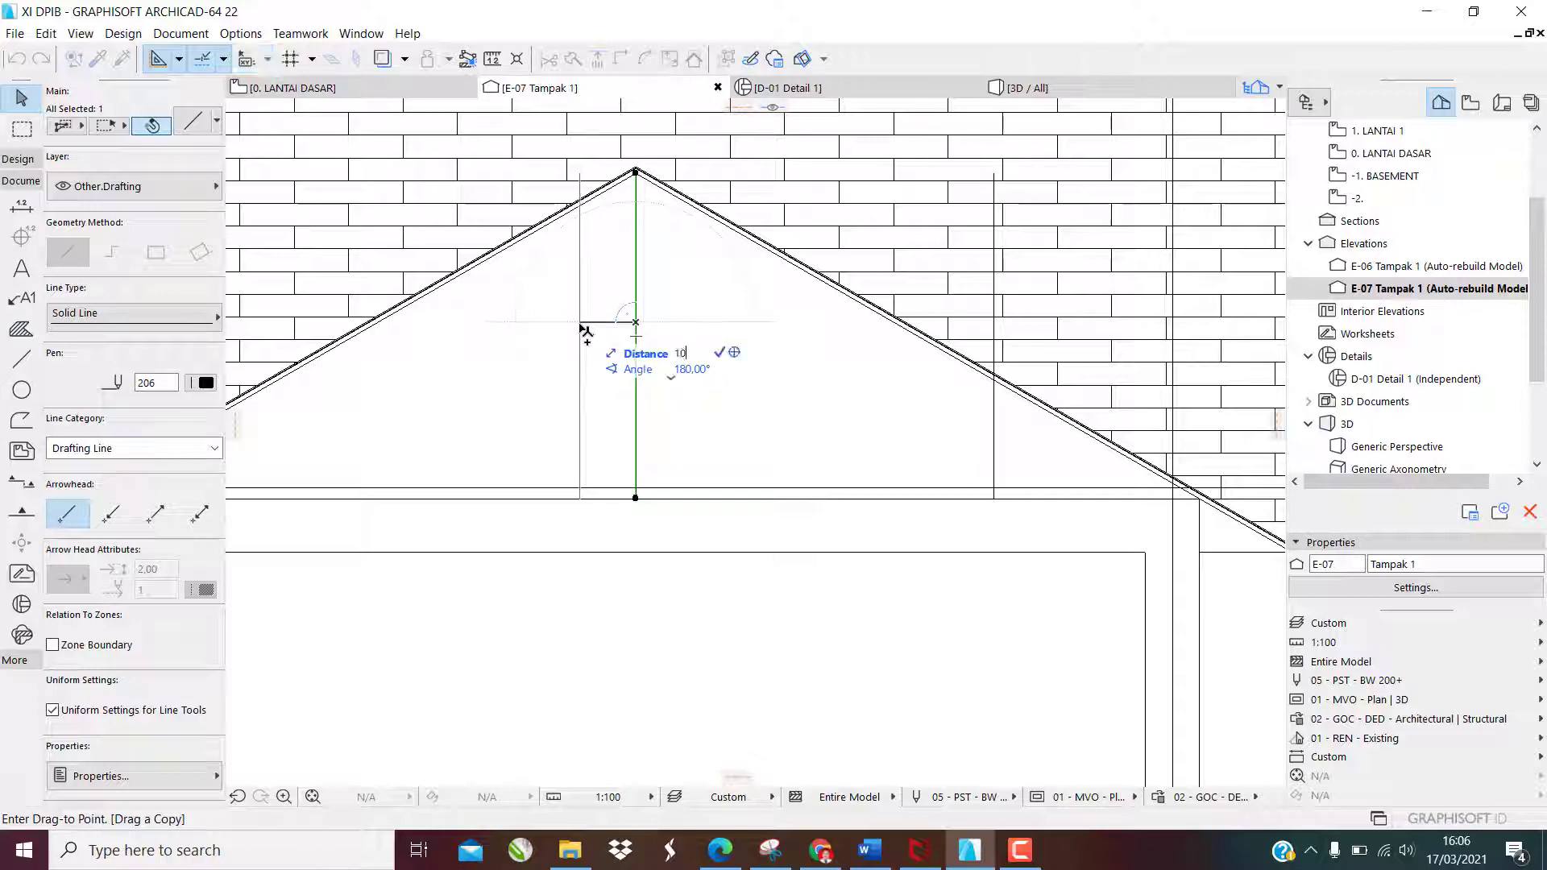
{"action": "key", "text": "Return"}
{"action": "key", "text": "Escape"}
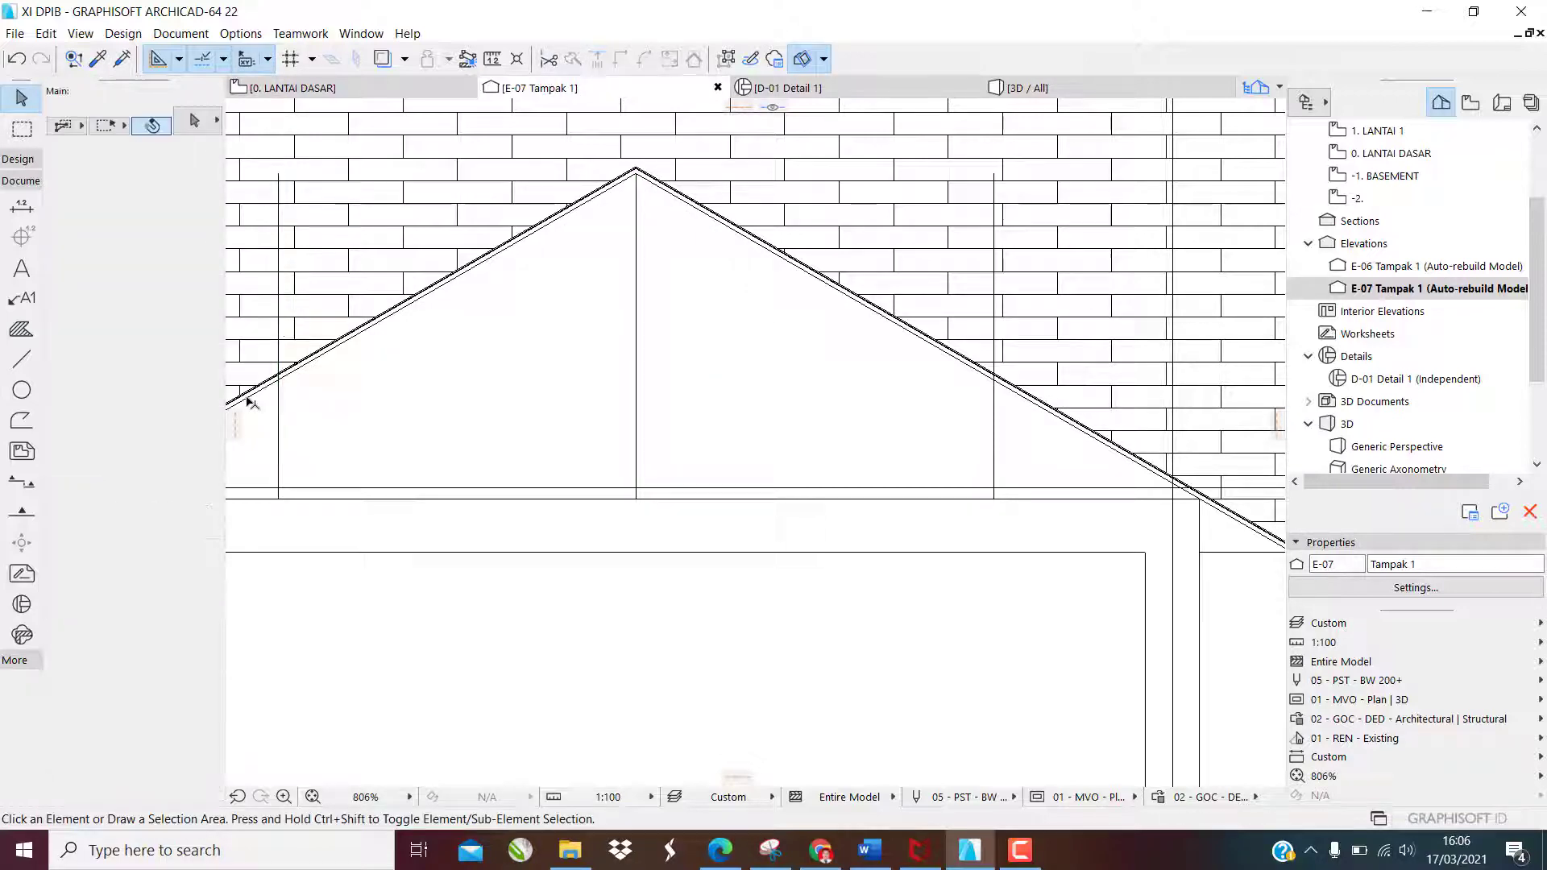
Trim off the upper parts of both side post lines where they cross the porch roof slopes
{"action": "scroll", "coordinate": [252, 403], "scroll_direction": "up", "scroll_amount": 3}
{"action": "scroll", "coordinate": [297, 364], "scroll_direction": "up", "scroll_amount": 2}
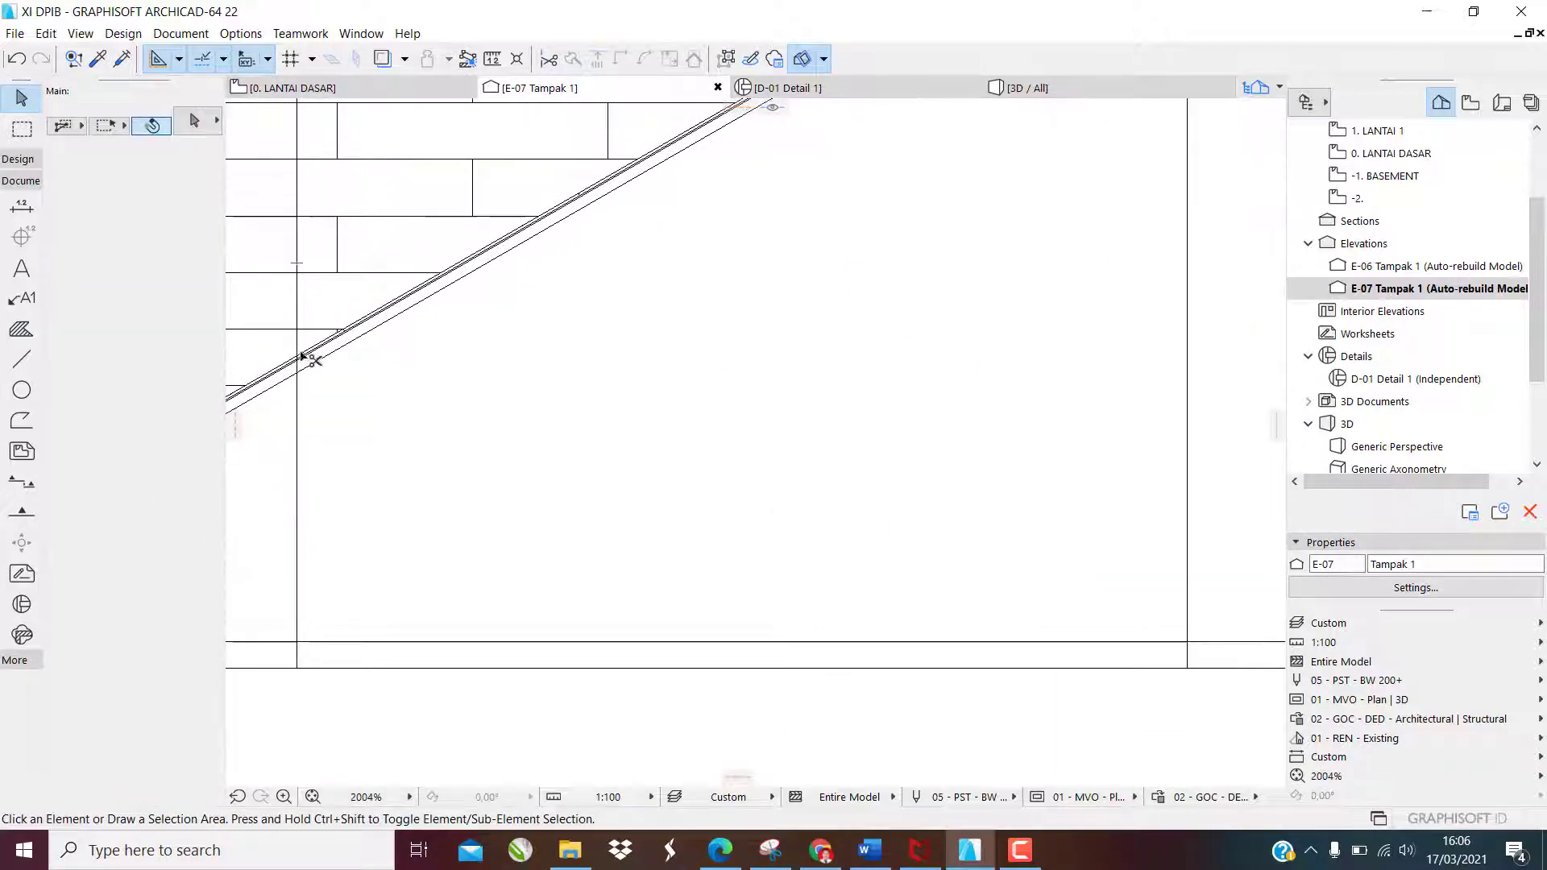
{"action": "left_click", "coordinate": [297, 351], "text": "ctrl"}
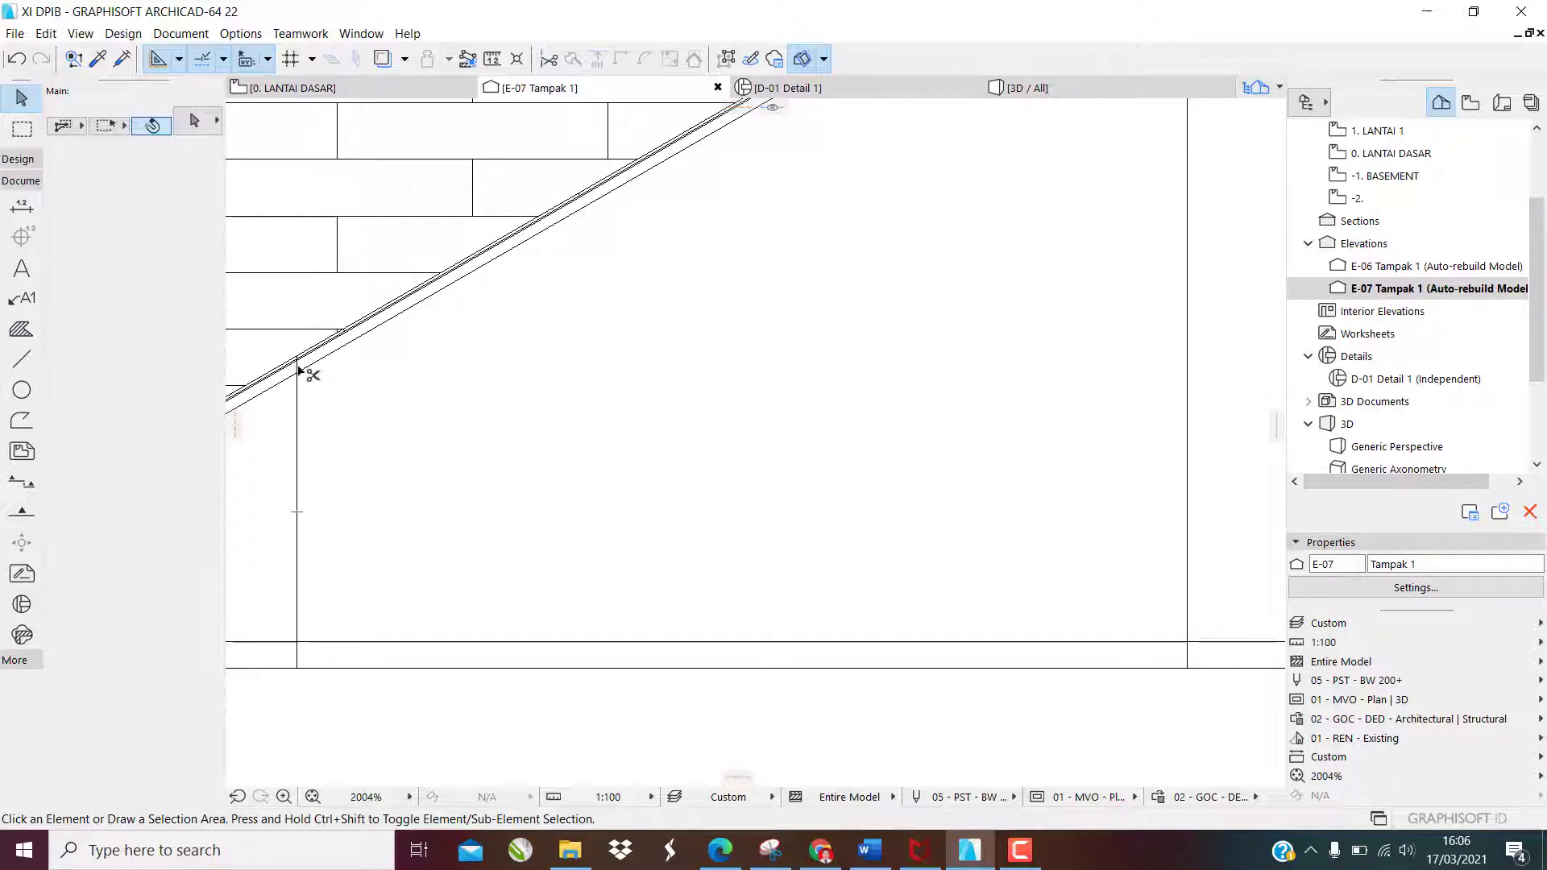
{"action": "left_click", "coordinate": [298, 367], "text": "ctrl"}
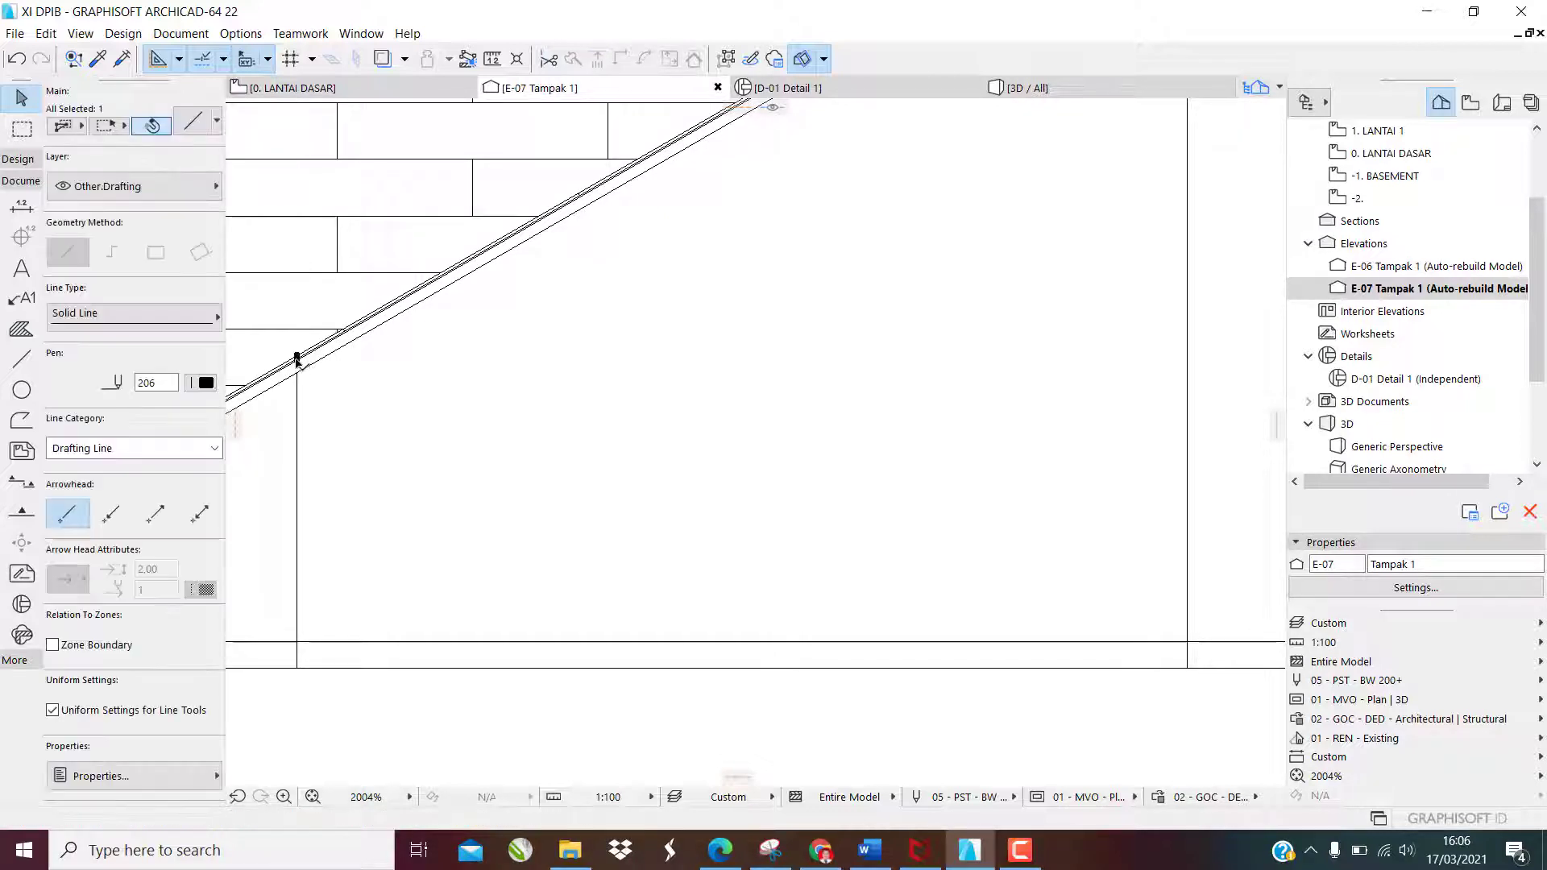
{"action": "scroll", "coordinate": [295, 403], "scroll_direction": "down", "scroll_amount": 5}
{"action": "scroll", "coordinate": [460, 397], "scroll_direction": "up", "scroll_amount": 5}
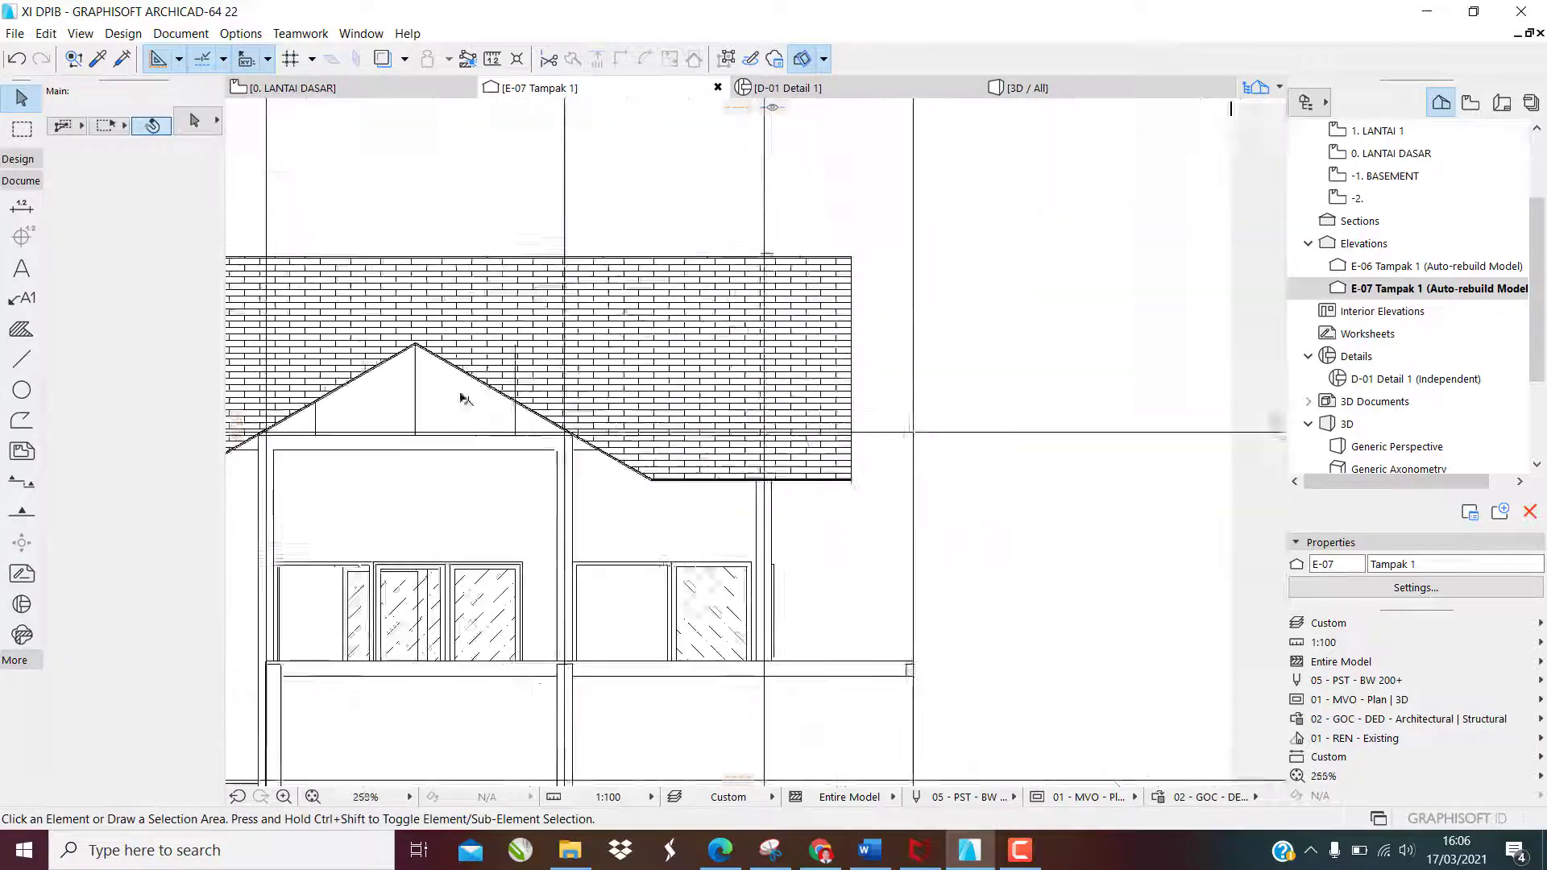
{"action": "scroll", "coordinate": [500, 403], "scroll_direction": "up", "scroll_amount": 3}
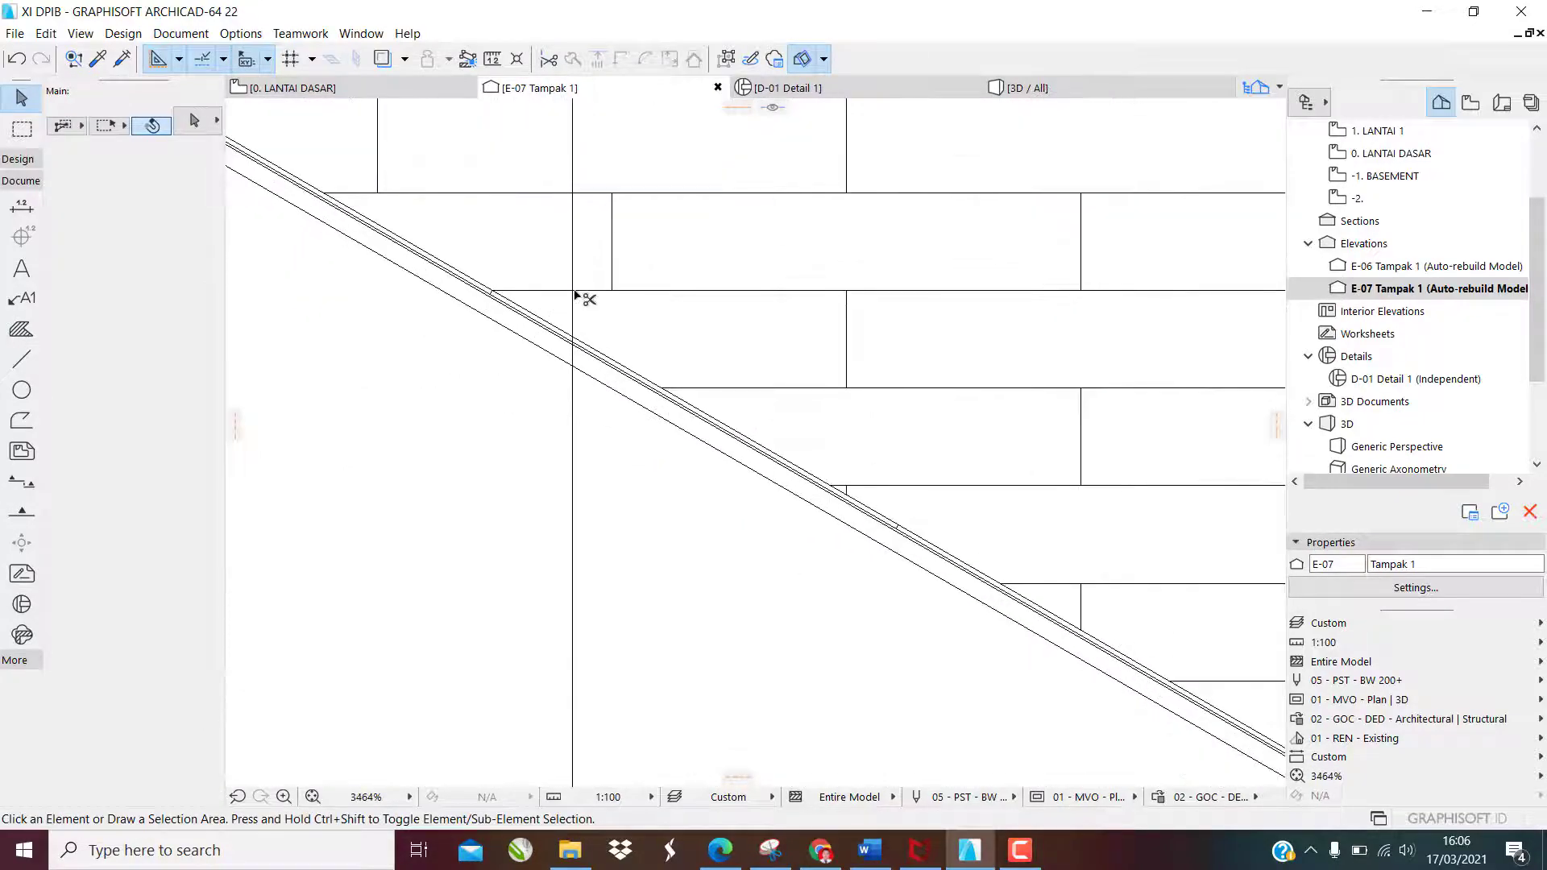
{"action": "left_click", "coordinate": [574, 296], "text": "ctrl"}
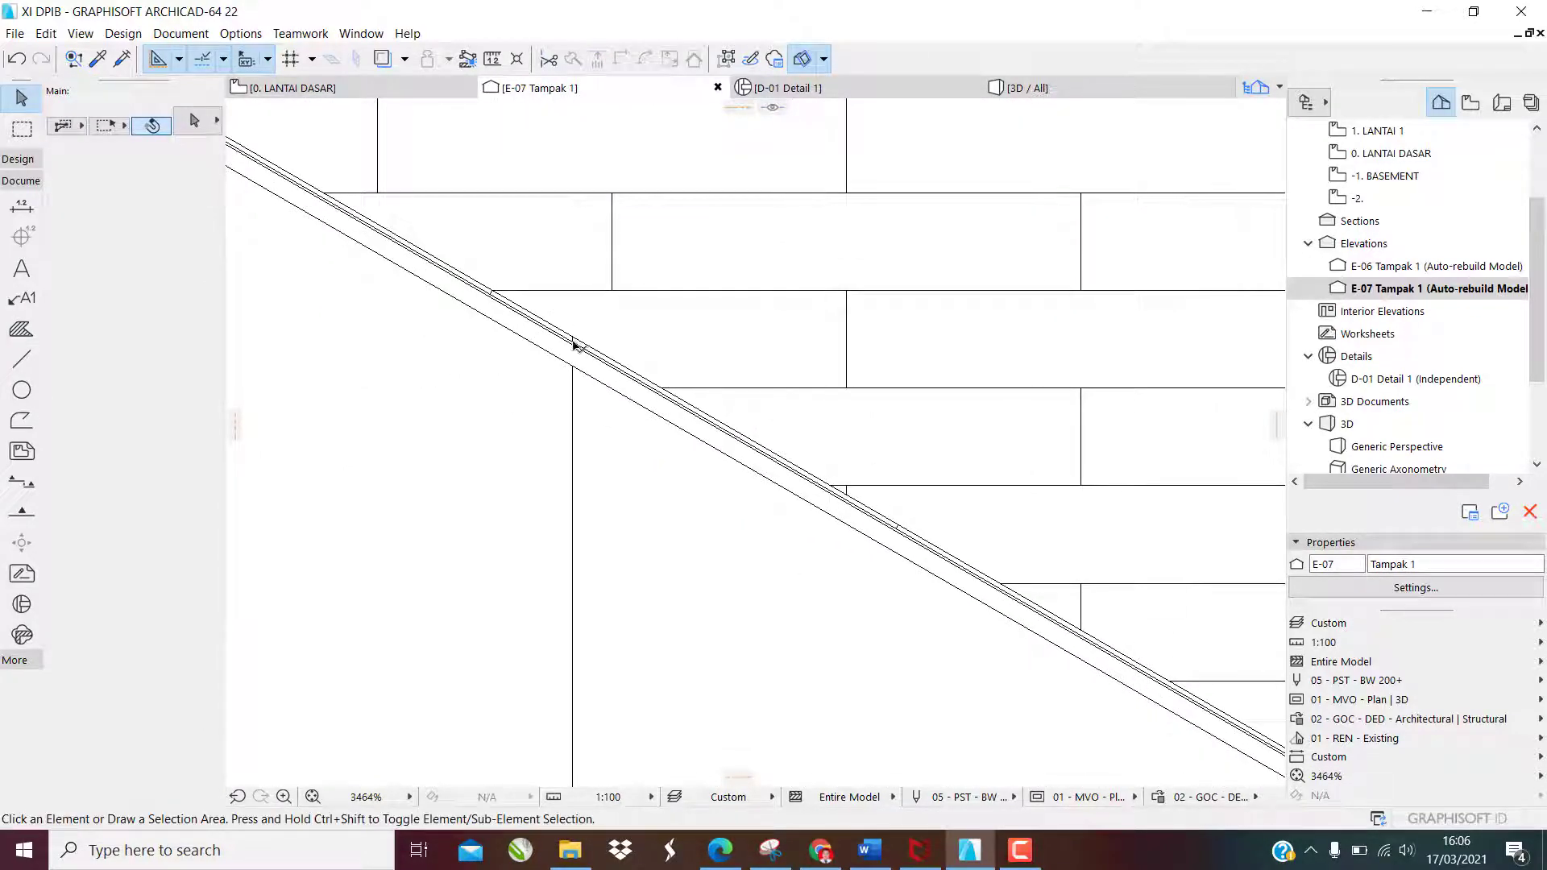
Draw a polyline for the diagonal webs from the right side post's top to the centre post's foot and up to the left side post's top
{"action": "scroll", "coordinate": [468, 361], "scroll_direction": "down", "scroll_amount": 1}
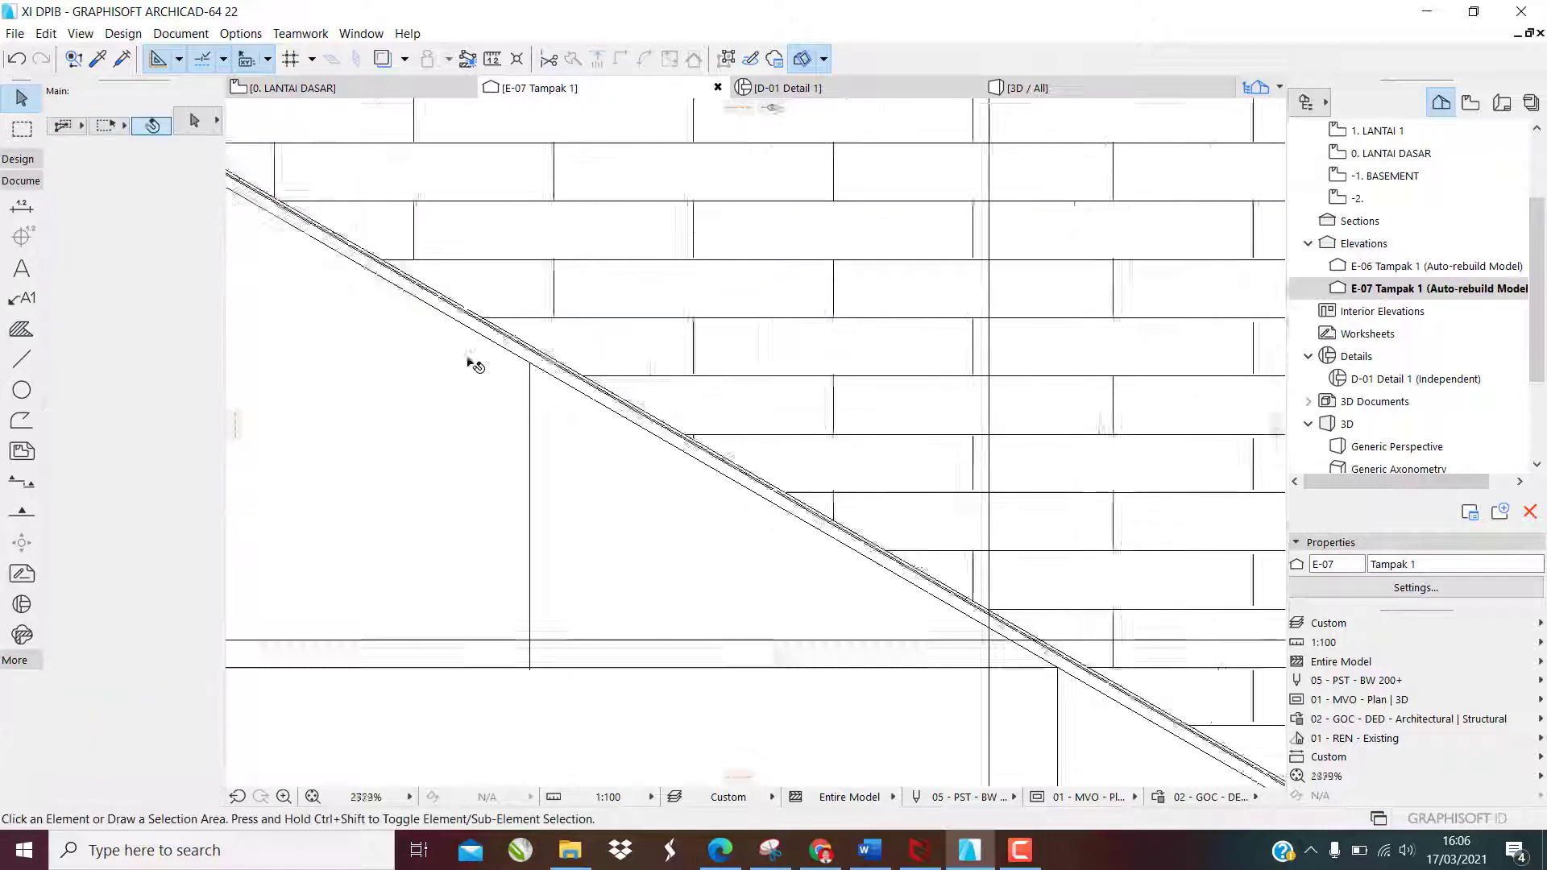
{"action": "scroll", "coordinate": [469, 362], "scroll_direction": "down", "scroll_amount": 2}
{"action": "left_click", "coordinate": [22, 360]}
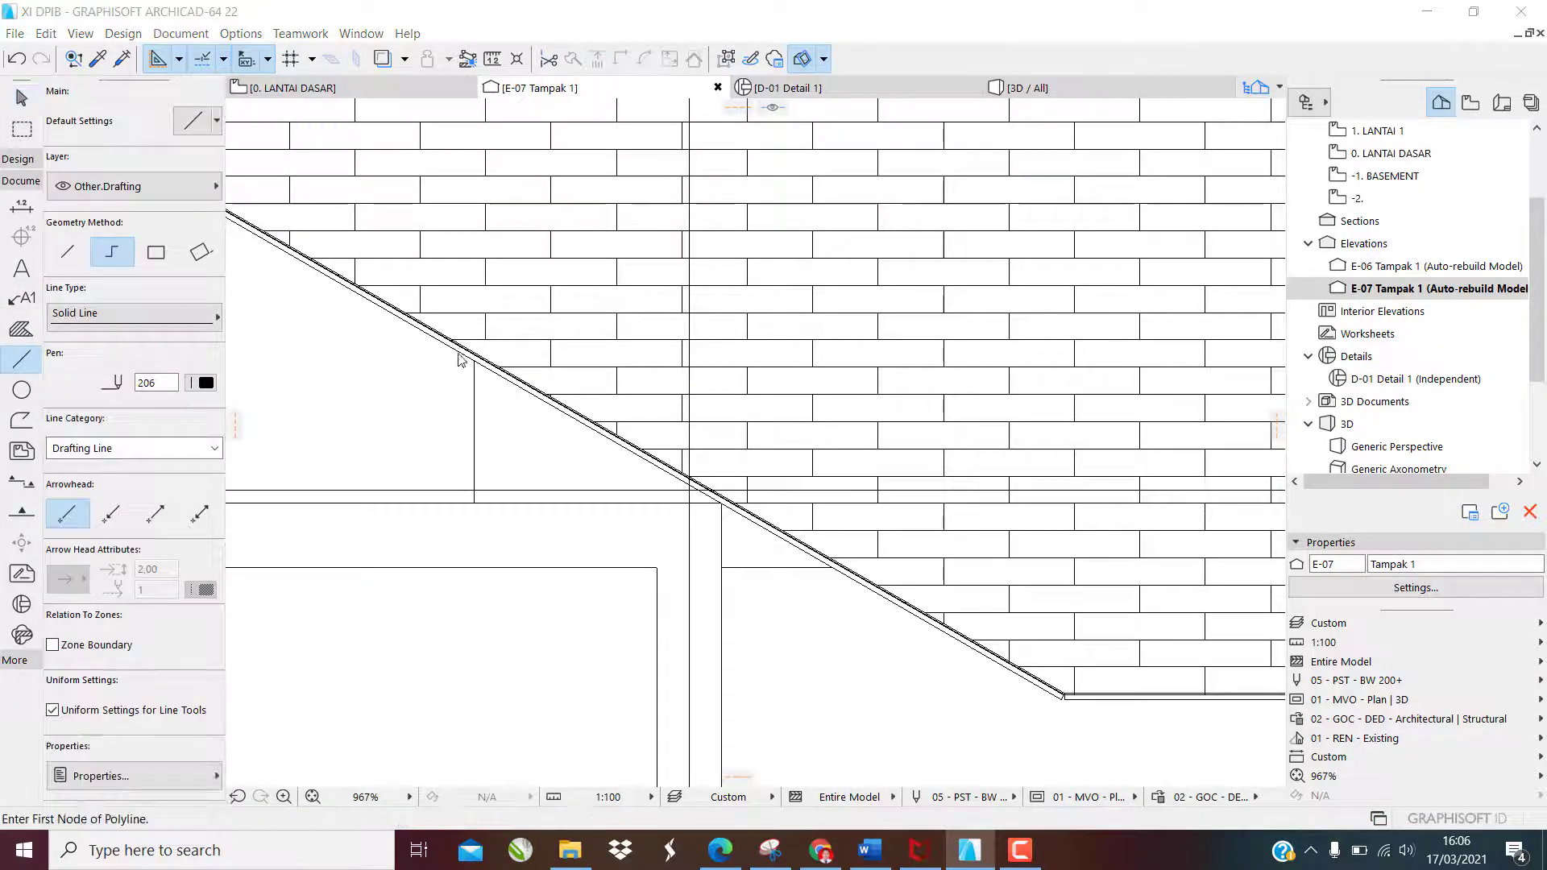
{"action": "left_click", "coordinate": [988, 70]}
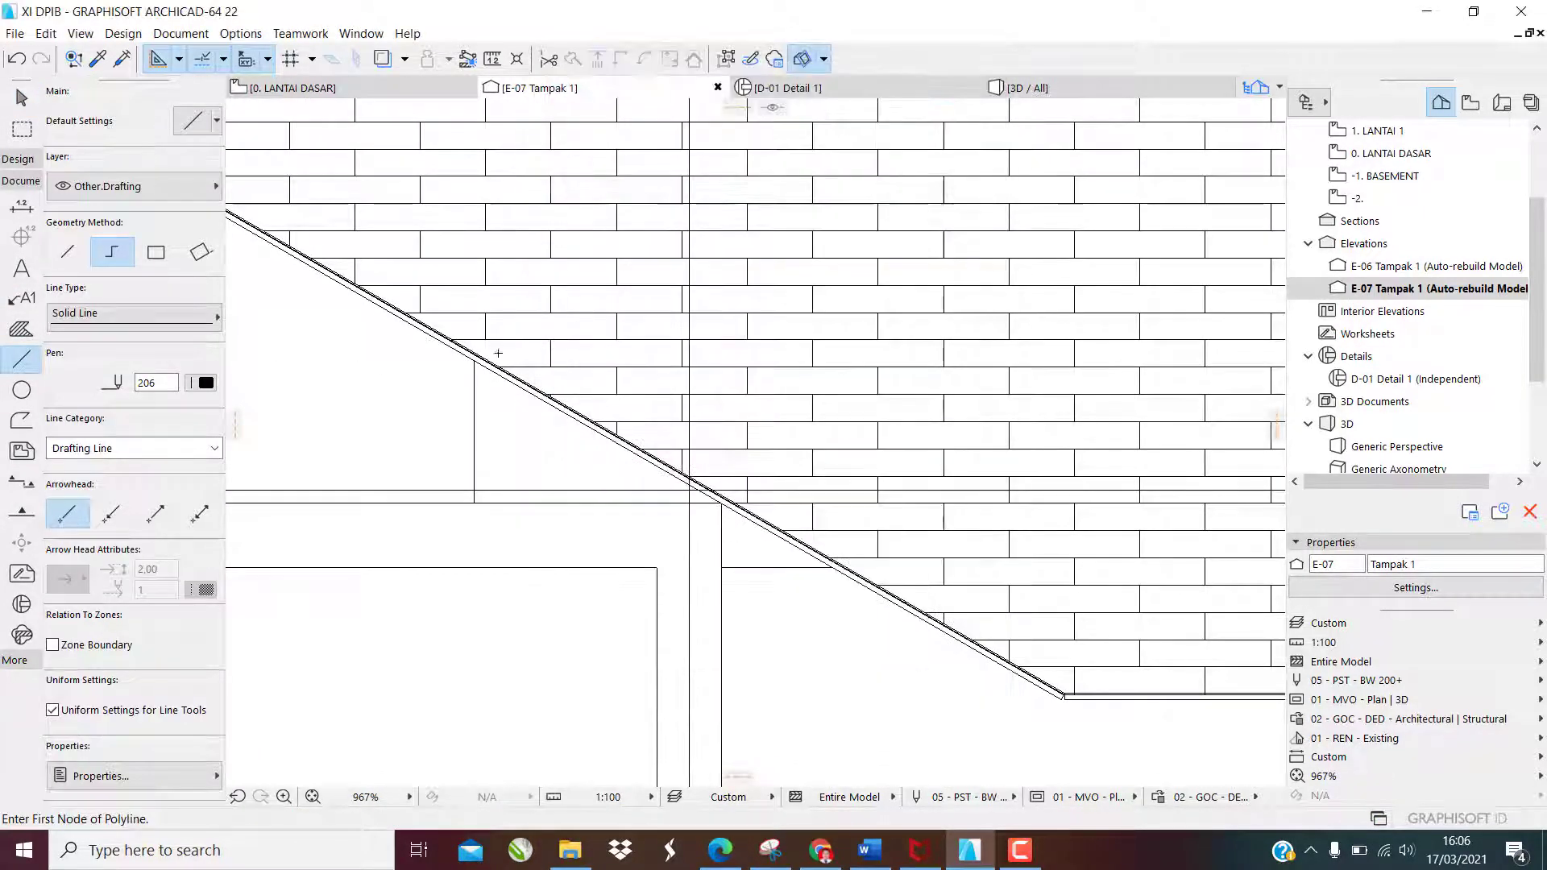
{"action": "left_click", "coordinate": [474, 361]}
{"action": "scroll", "coordinate": [474, 362], "scroll_direction": "down", "scroll_amount": 2}
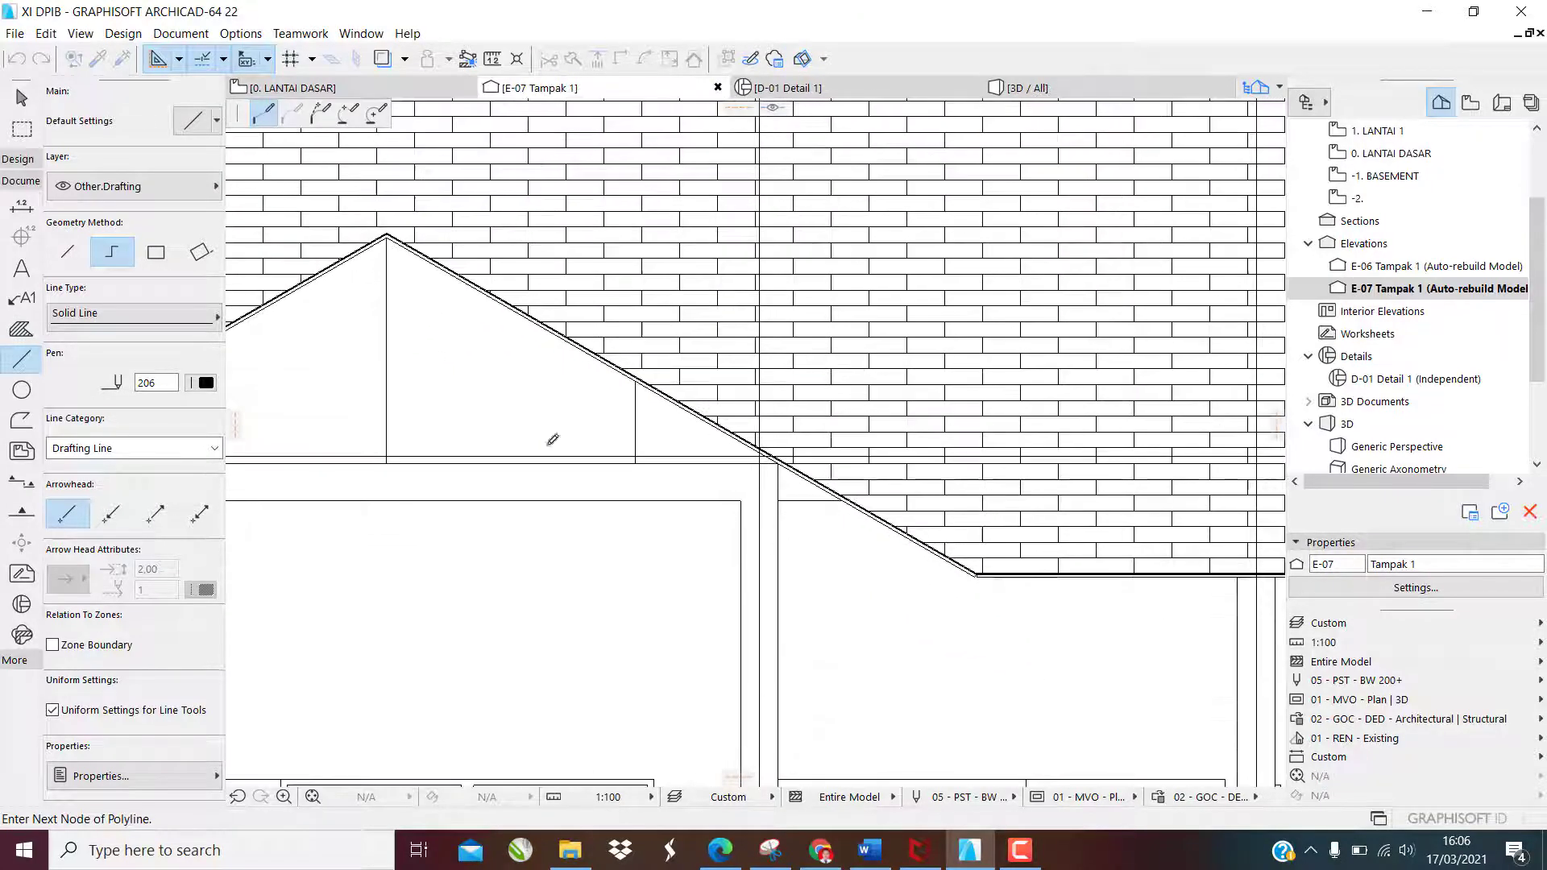
{"action": "scroll", "coordinate": [417, 465], "scroll_direction": "up", "scroll_amount": 3}
{"action": "left_click", "coordinate": [417, 465]}
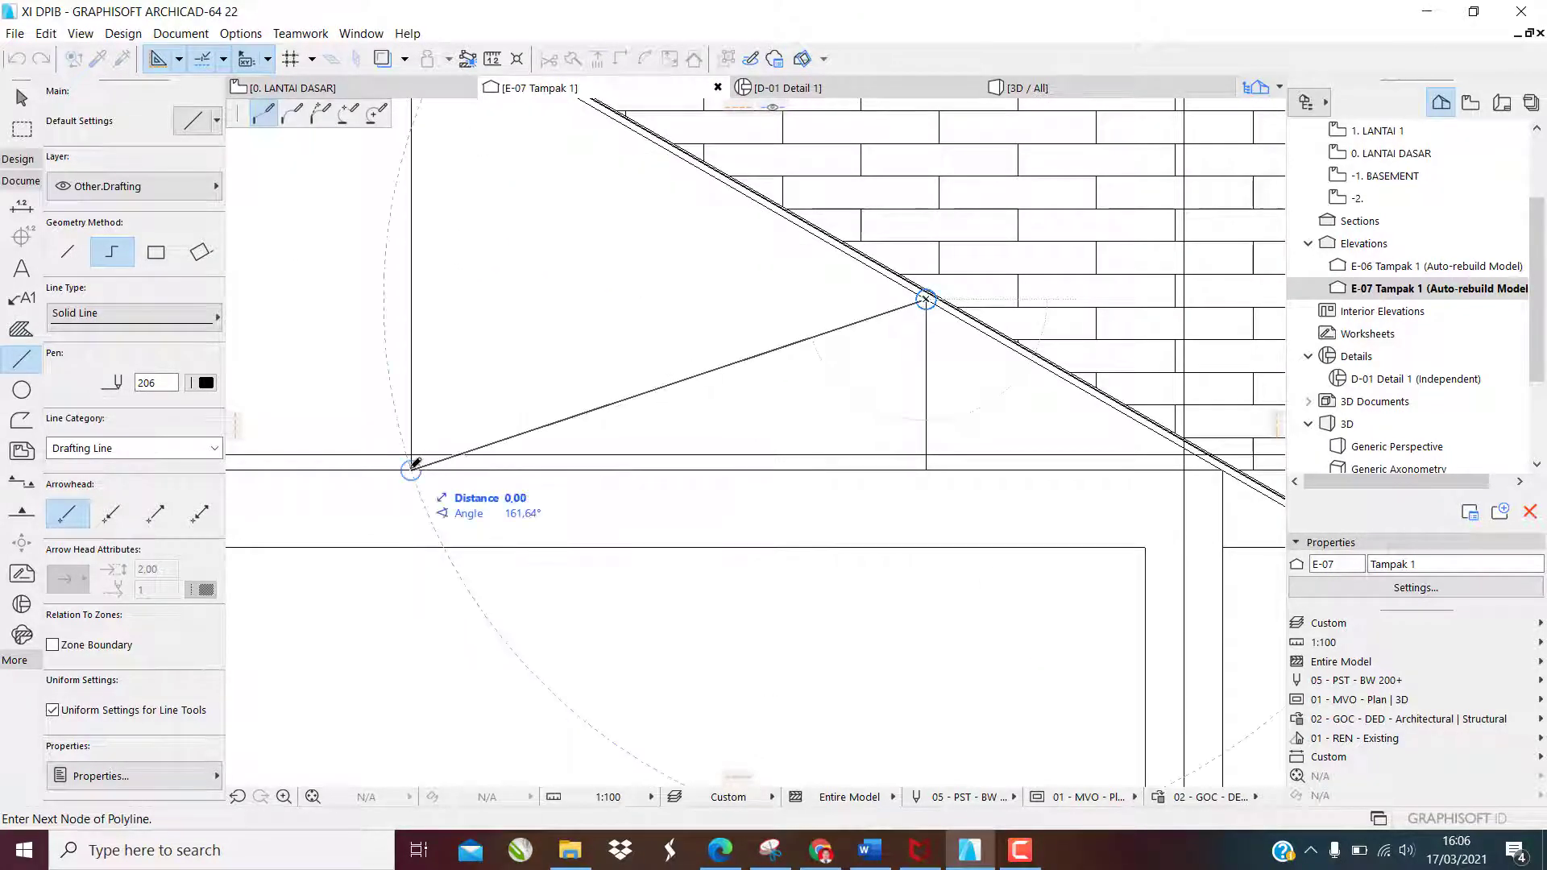
{"action": "scroll", "coordinate": [557, 487], "scroll_direction": "down", "scroll_amount": 2}
{"action": "scroll", "coordinate": [387, 414], "scroll_direction": "up", "scroll_amount": 3}
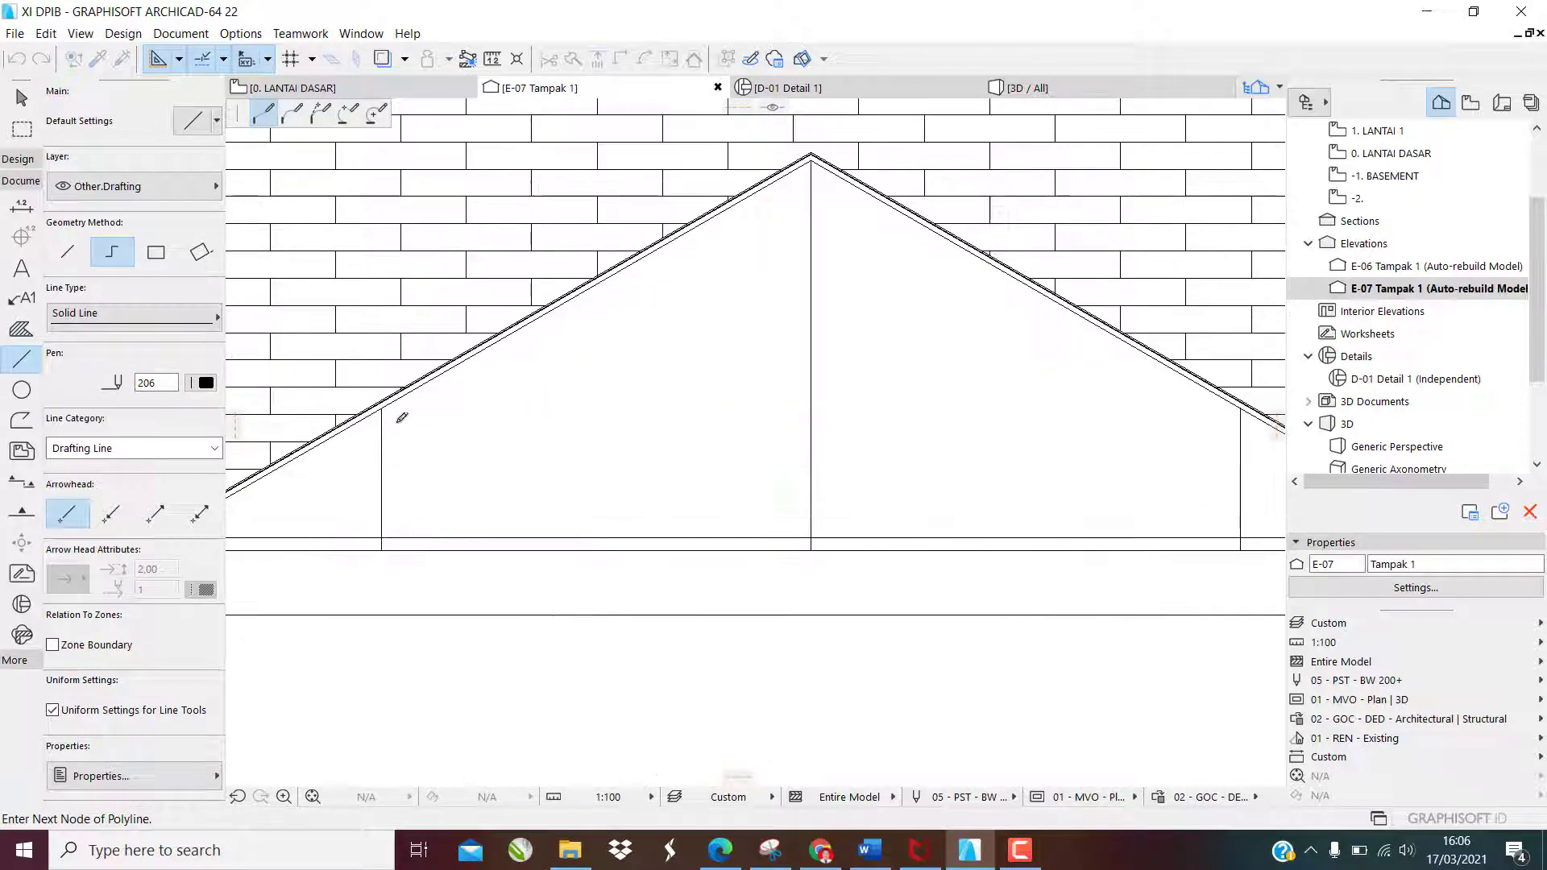
{"action": "left_click", "coordinate": [811, 550]}
{"action": "double_click", "coordinate": [385, 405]}
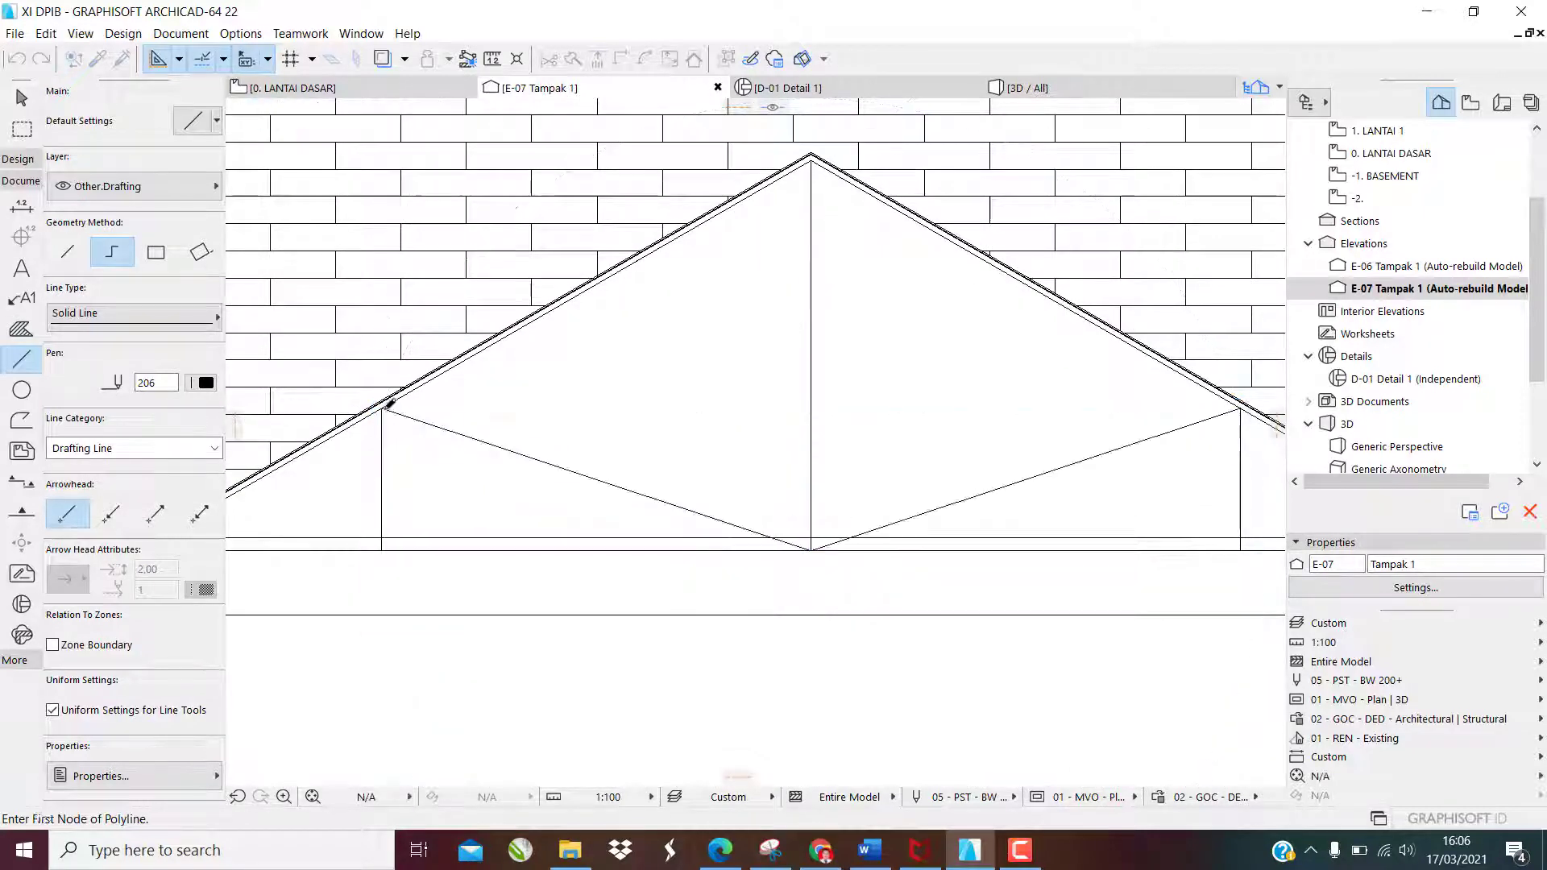
Create a 10 × 5 timber truss from all the drafted lines with TrussMaker and save it in the Embedded Library as KUDA KUDA BAJA 2
{"action": "scroll", "coordinate": [662, 353], "scroll_direction": "down", "scroll_amount": 3}
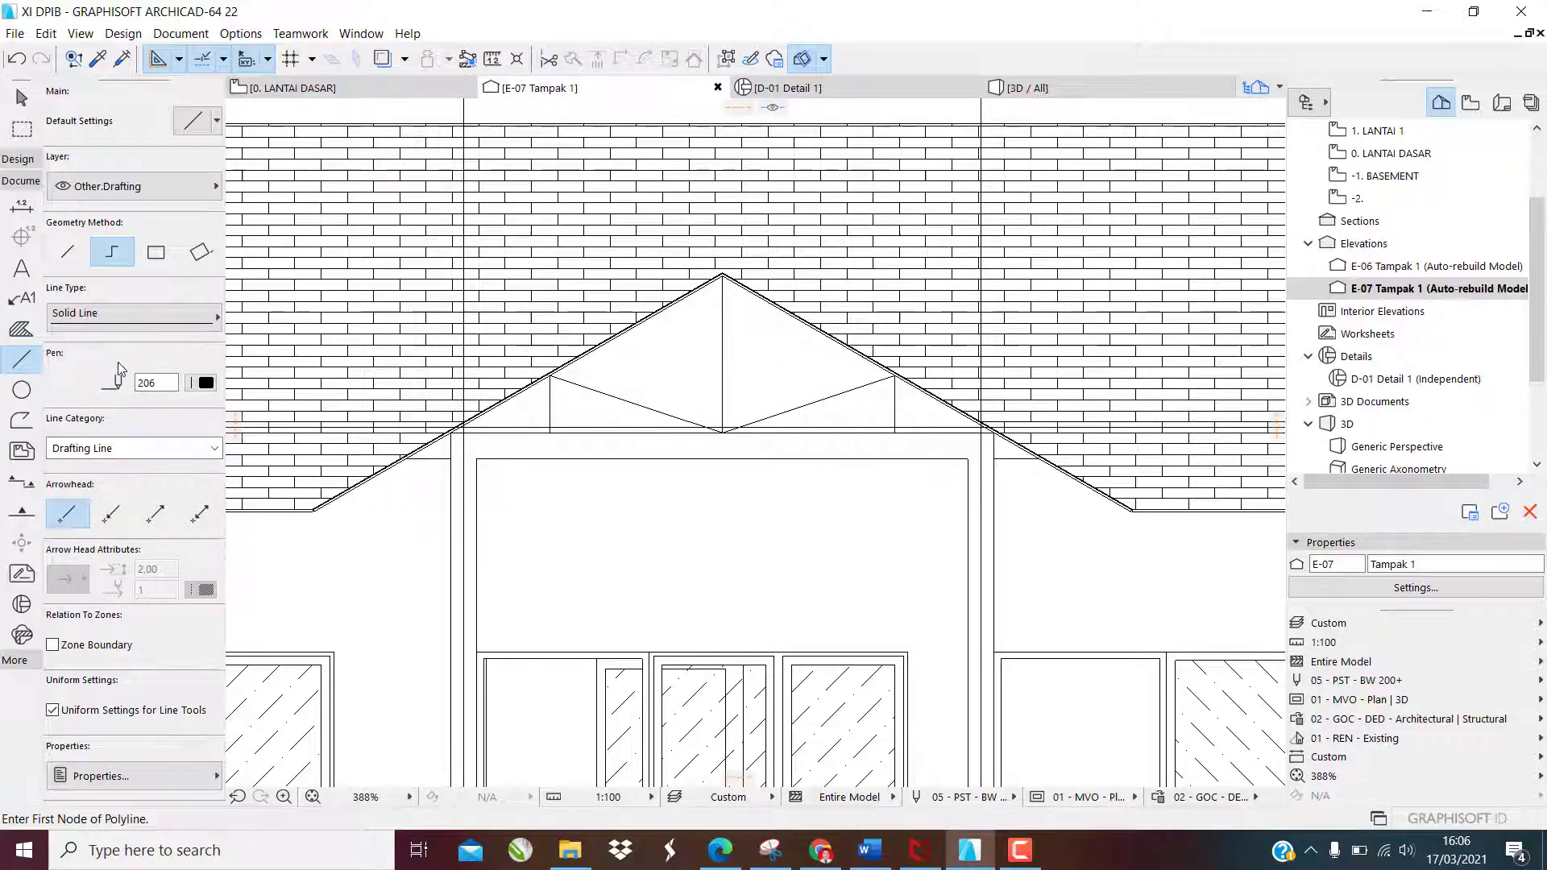
{"action": "key", "text": "ctrl+a"}
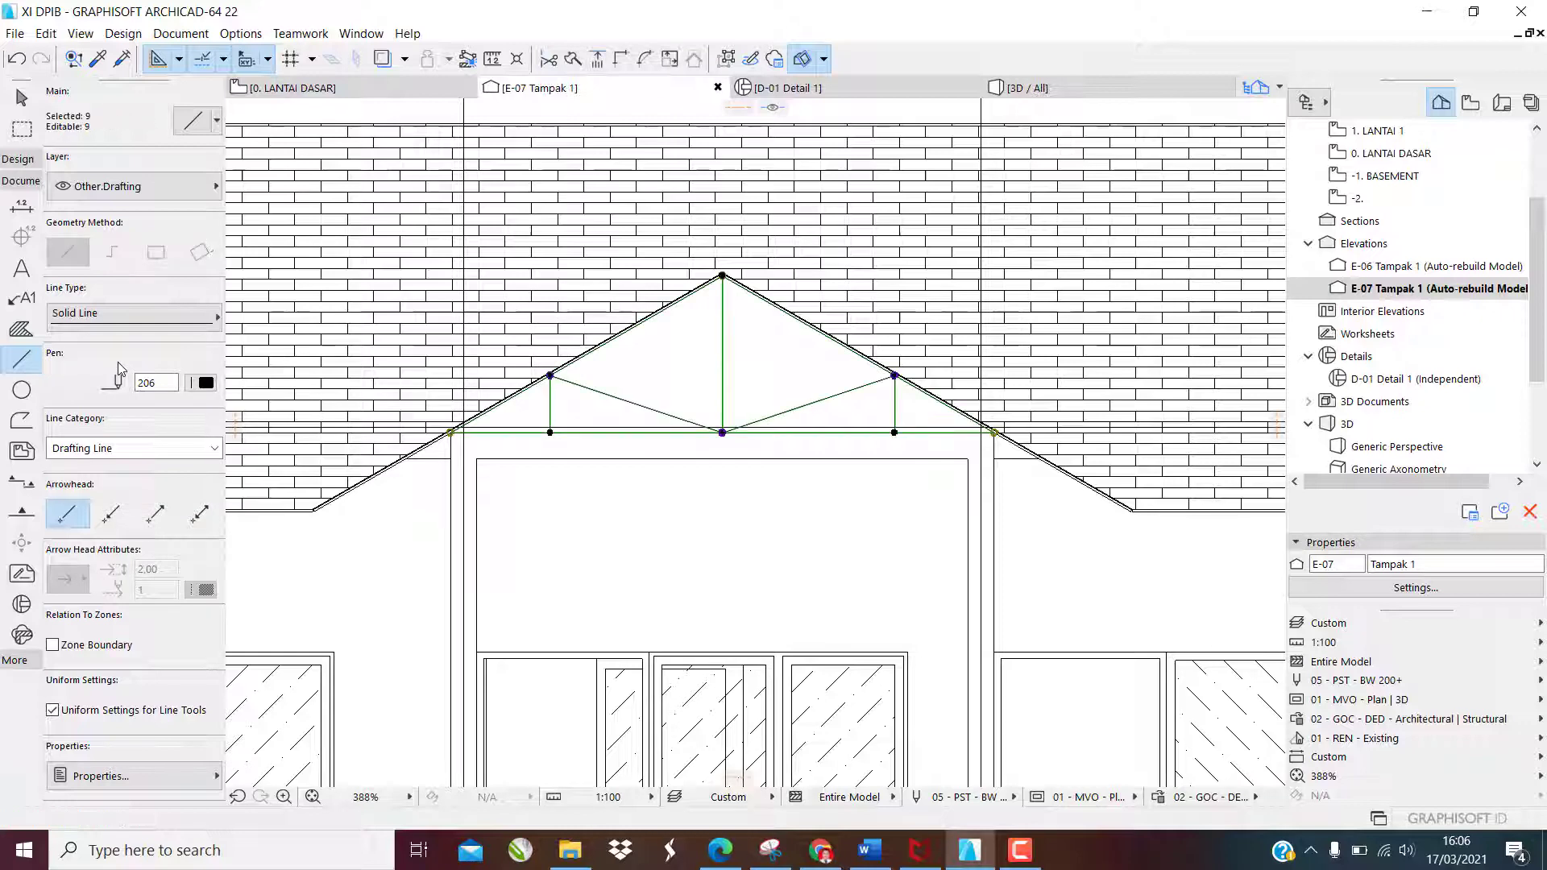
{"action": "left_click", "coordinate": [124, 33]}
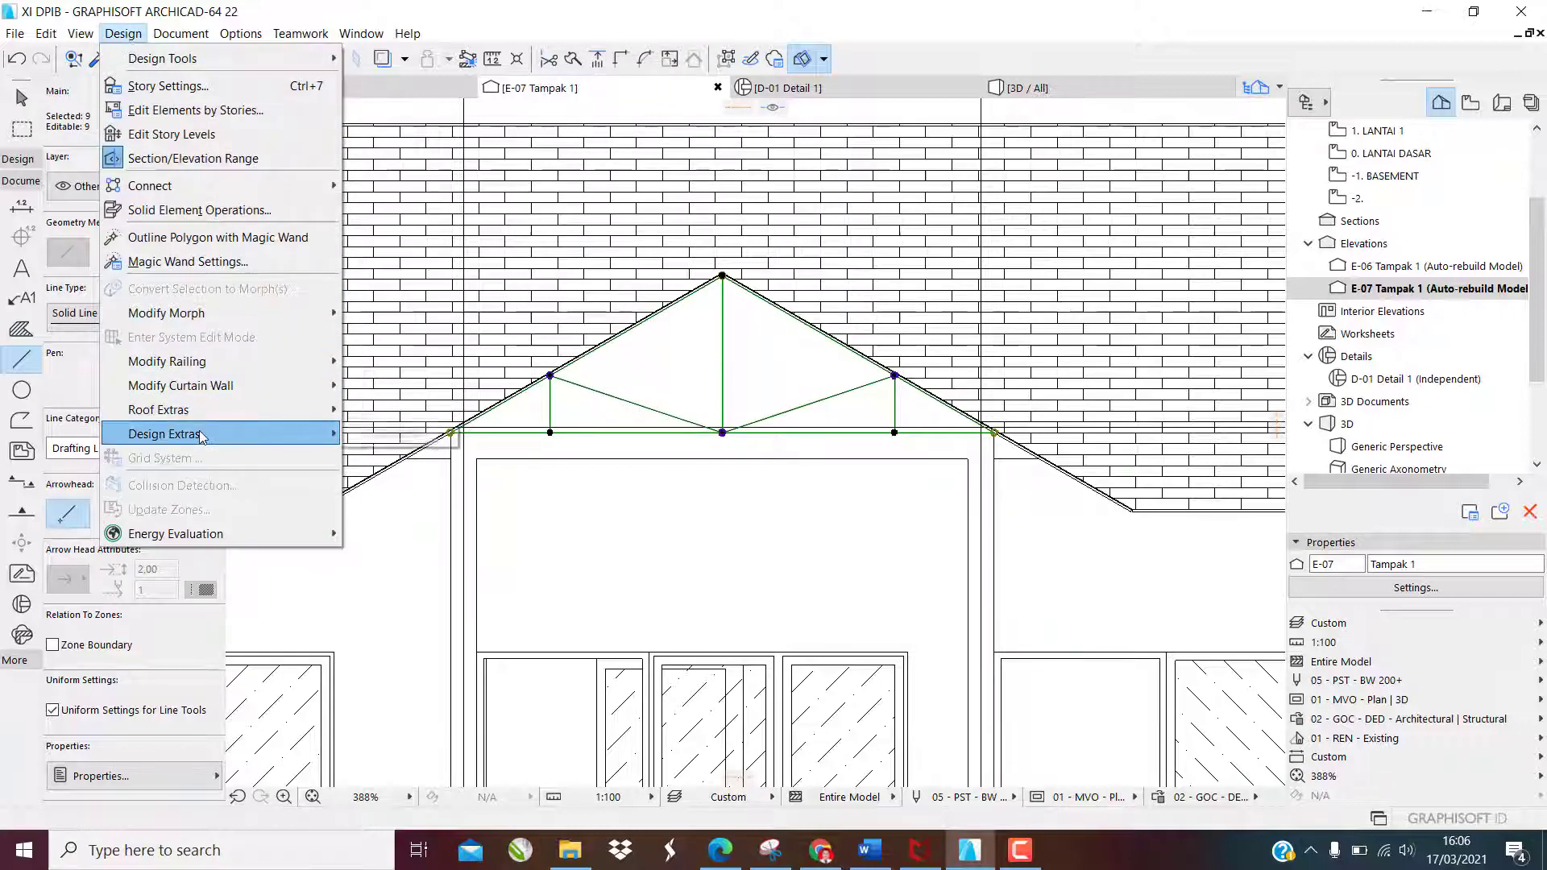
{"action": "mouse_move", "coordinate": [201, 436]}
{"action": "mouse_move", "coordinate": [403, 433]}
{"action": "left_click", "coordinate": [485, 435]}
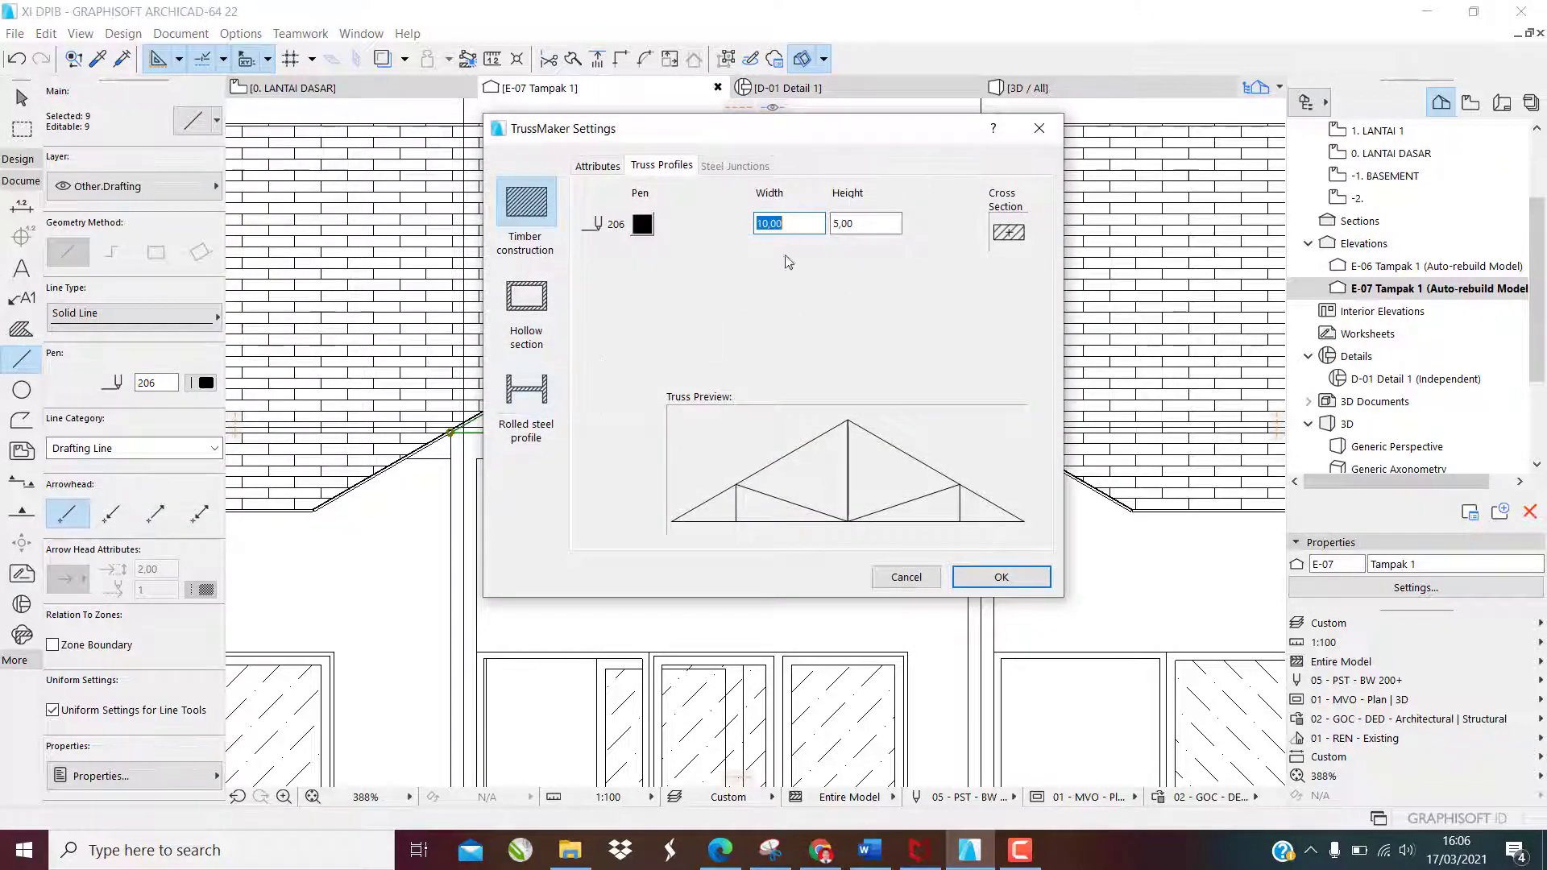
{"action": "left_click", "coordinate": [995, 577]}
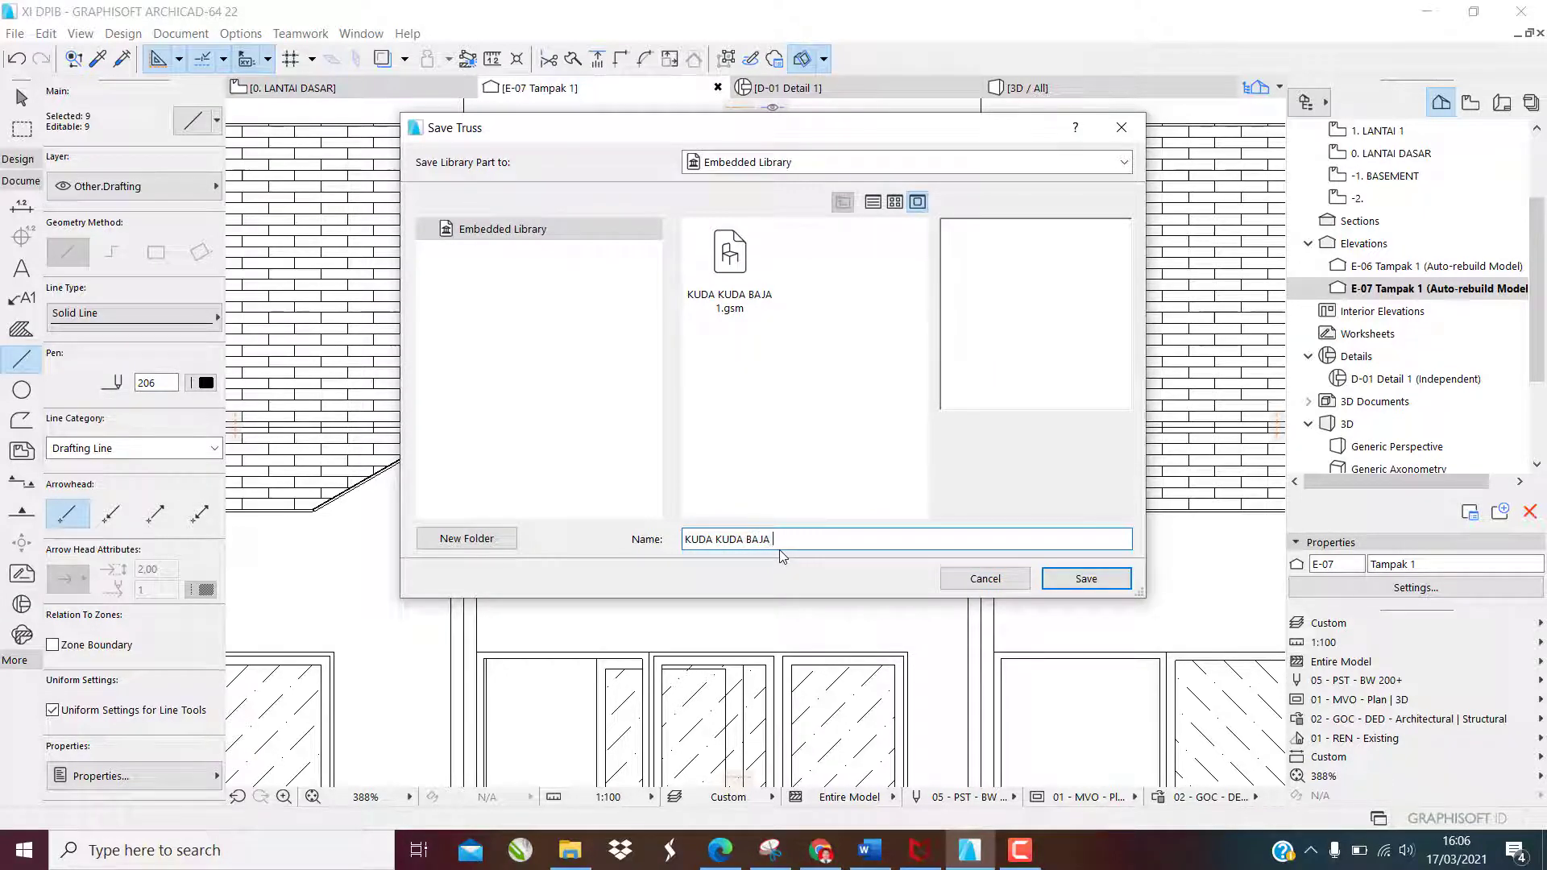
{"action": "key", "text": "Return"}
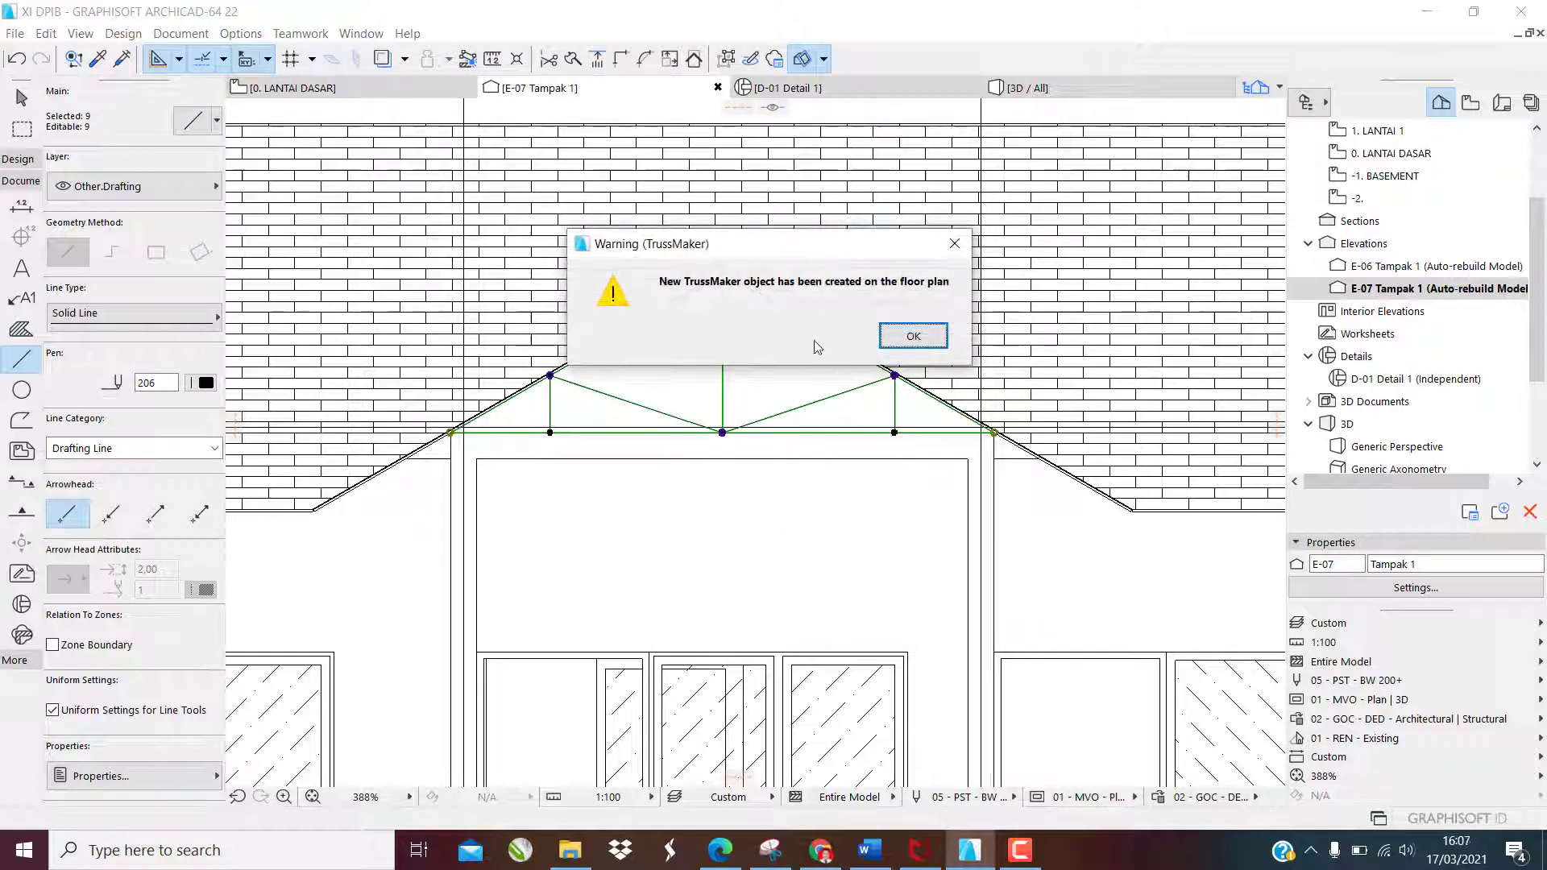
{"action": "left_click", "coordinate": [913, 337]}
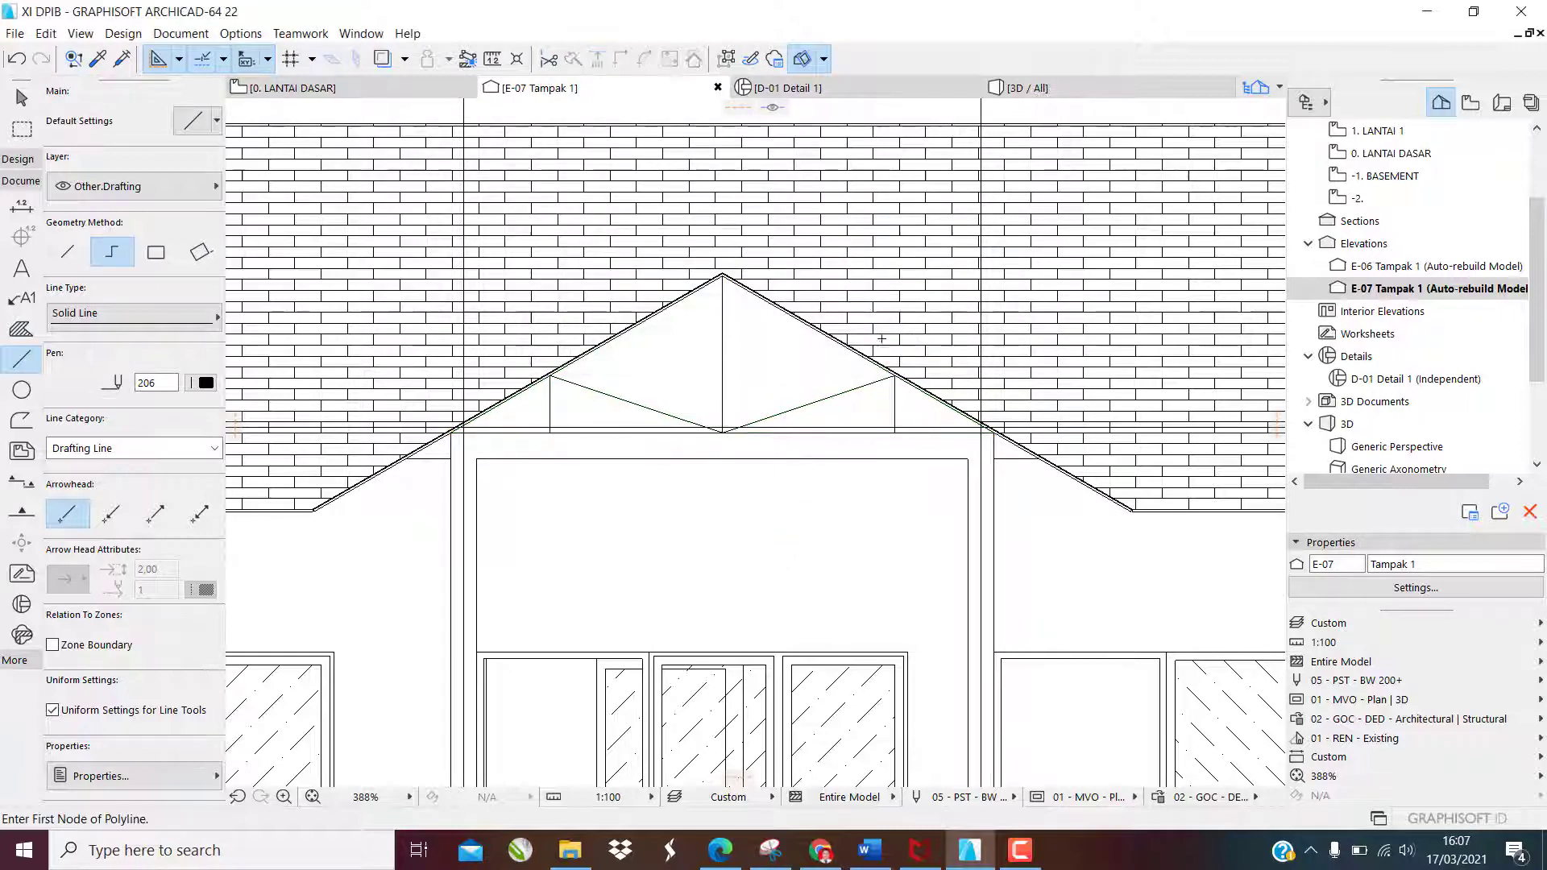
In the 3D view, assign the new porch truss to home story 1. LANTAI 1 with a base height of 347 to Project Zero
{"action": "key", "text": "F3"}
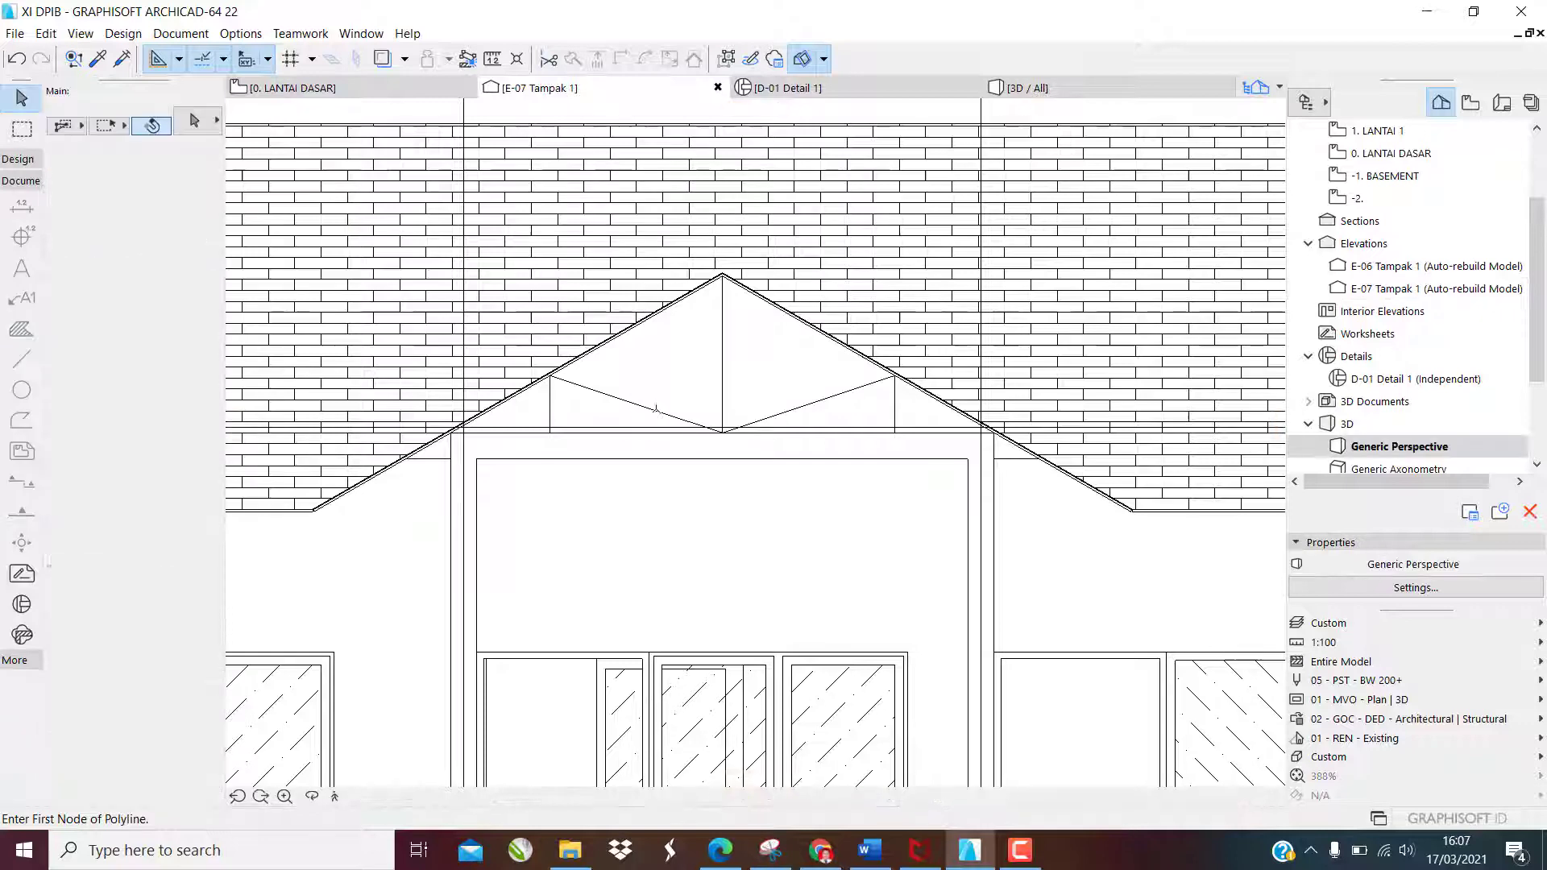
{"action": "scroll", "coordinate": [700, 380], "scroll_direction": "down", "scroll_amount": 5}
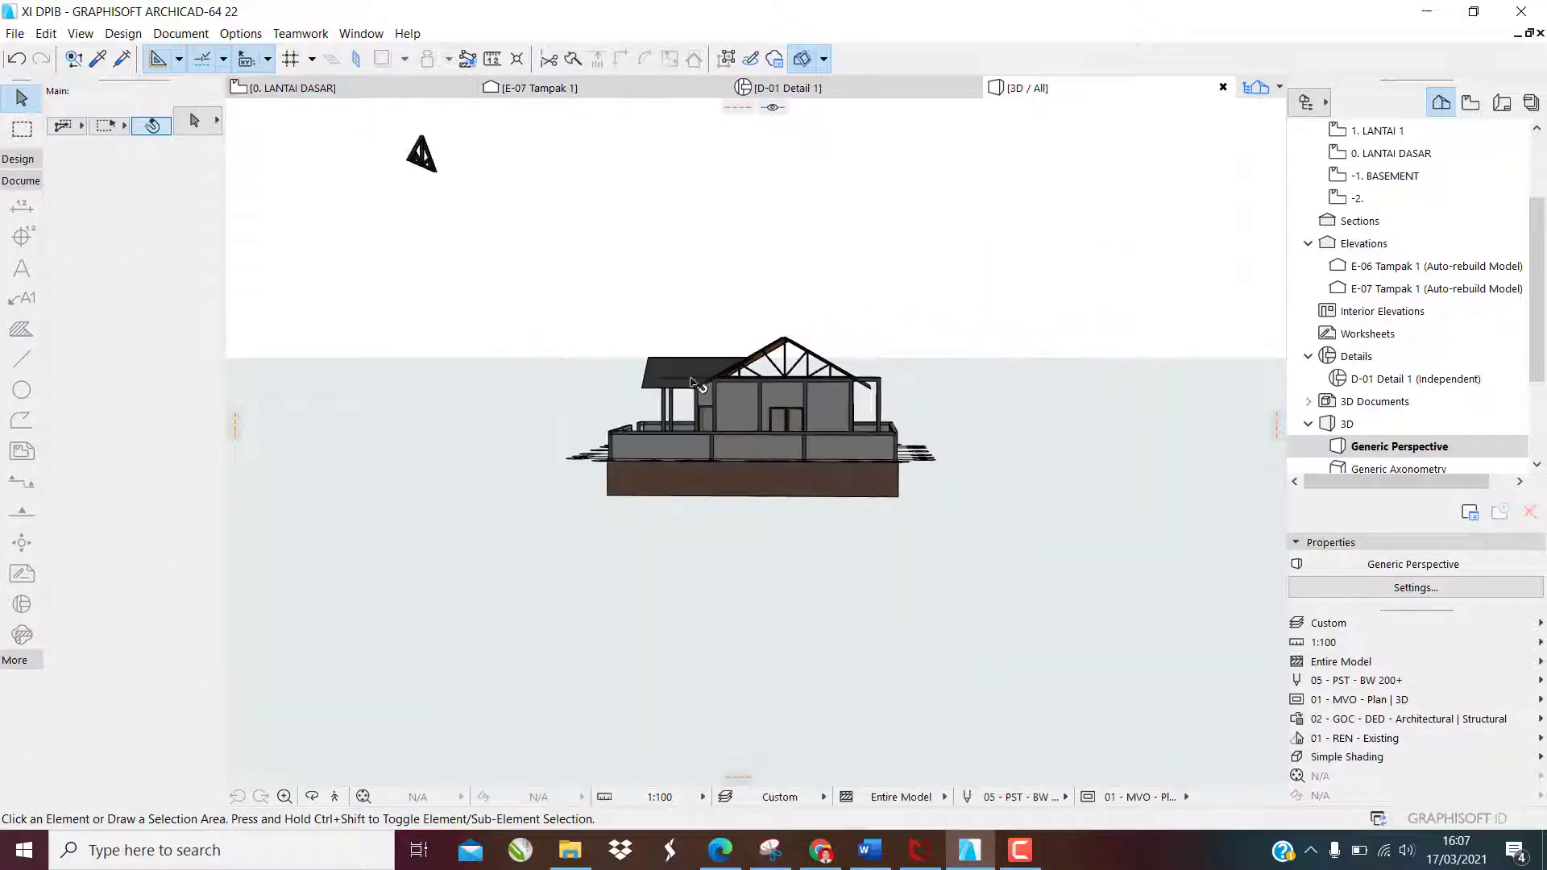
{"action": "middle_click_drag", "start_coordinate": [433, 181], "coordinate": [1064, 459], "text": "shift"}
{"action": "left_click", "coordinate": [1064, 459]}
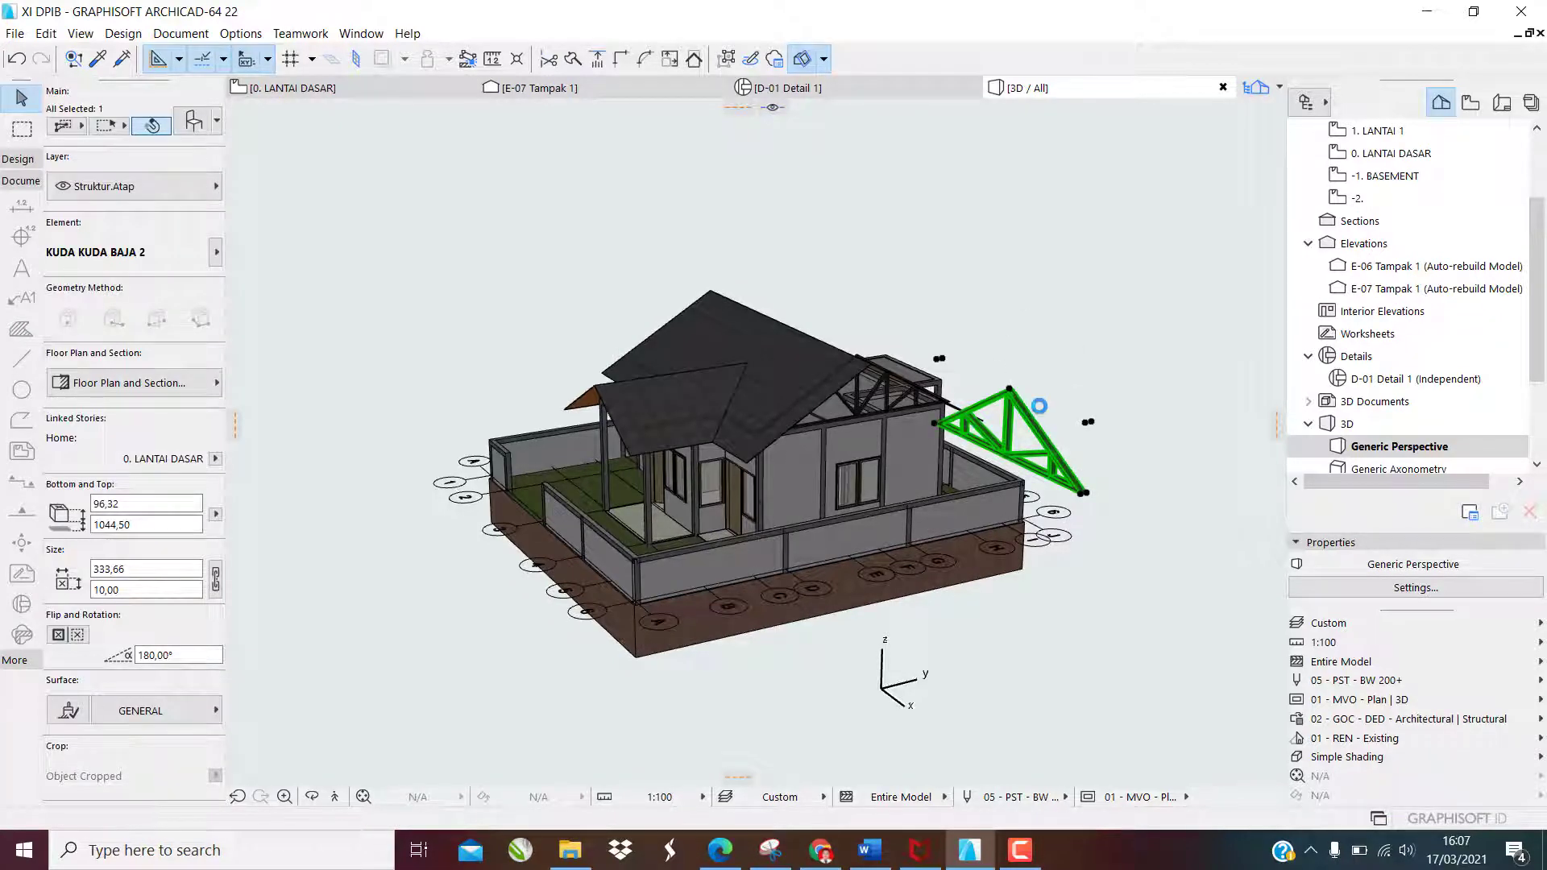
{"action": "key", "text": "ctrl+t"}
{"action": "left_click", "coordinate": [687, 179]}
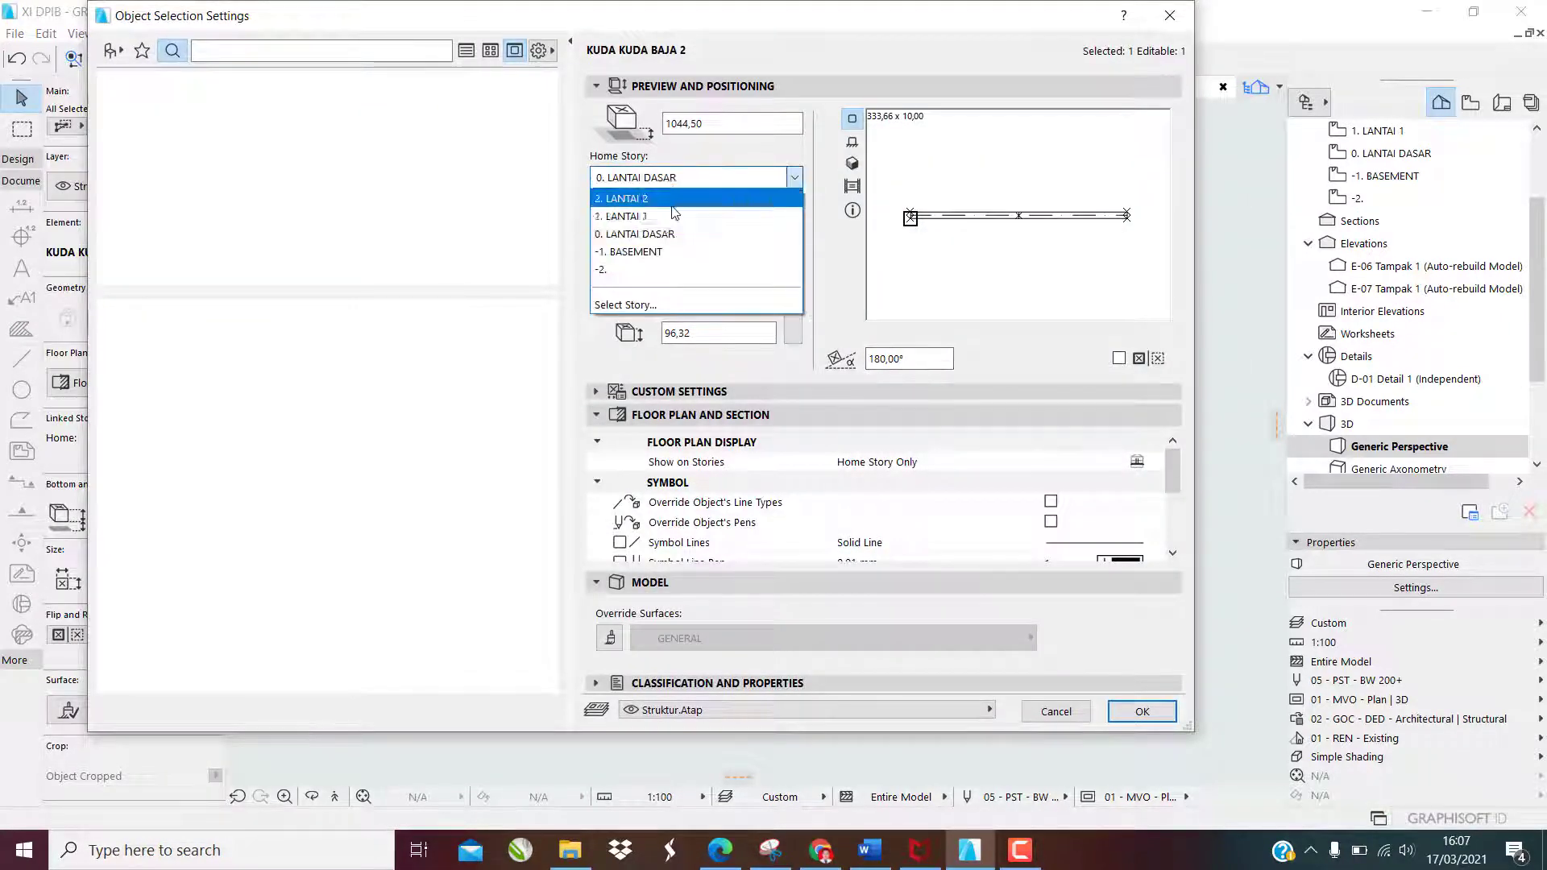
{"action": "left_click", "coordinate": [675, 224]}
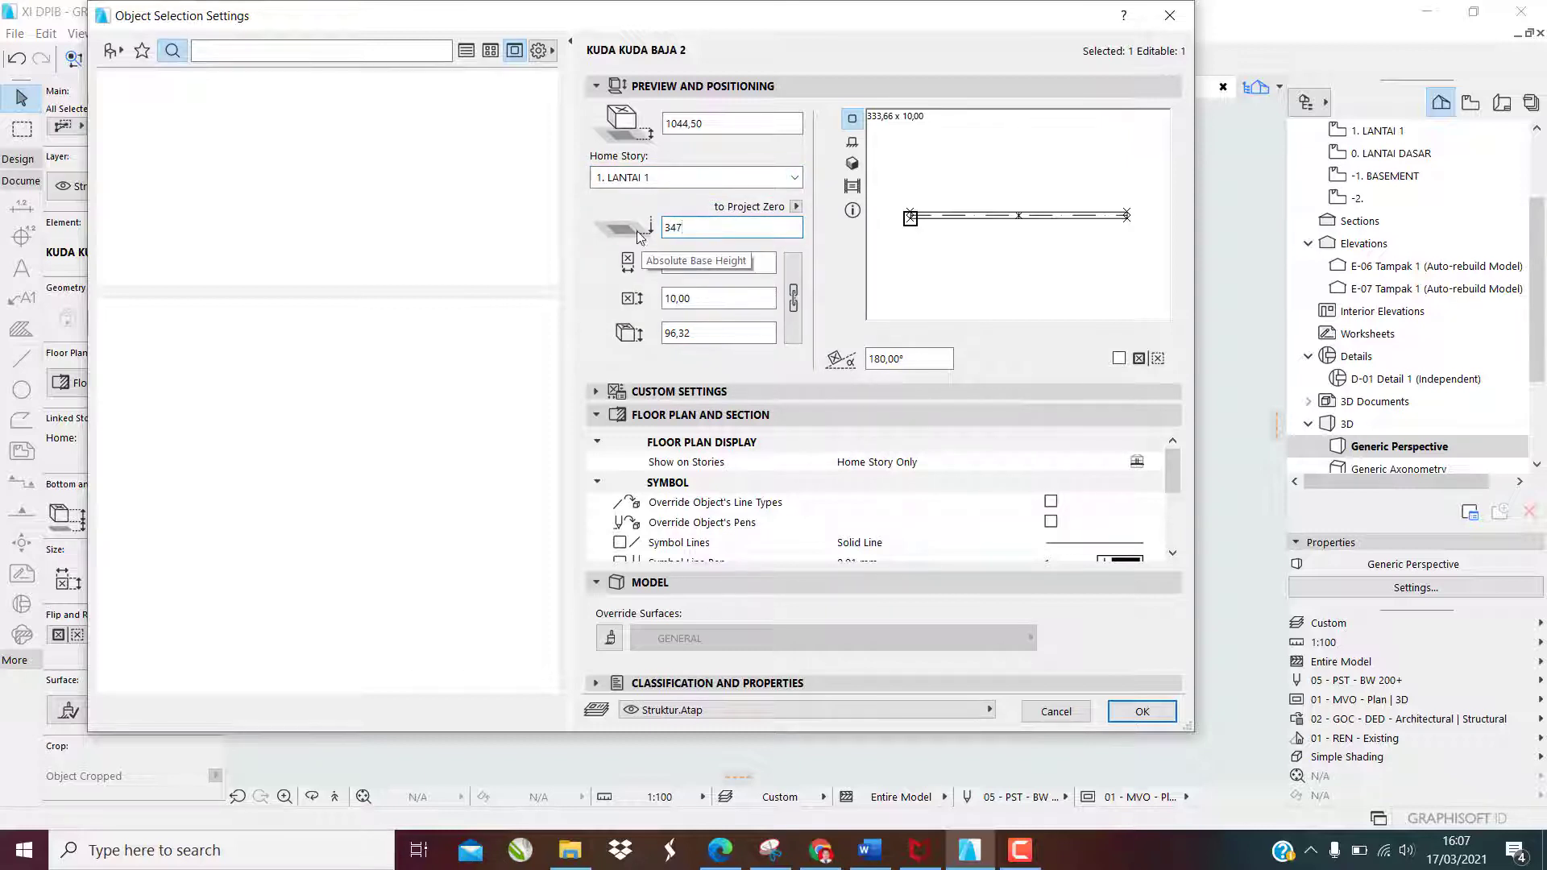
{"action": "left_click", "coordinate": [1141, 712]}
{"action": "scroll", "coordinate": [847, 450], "scroll_direction": "down", "scroll_amount": 5}
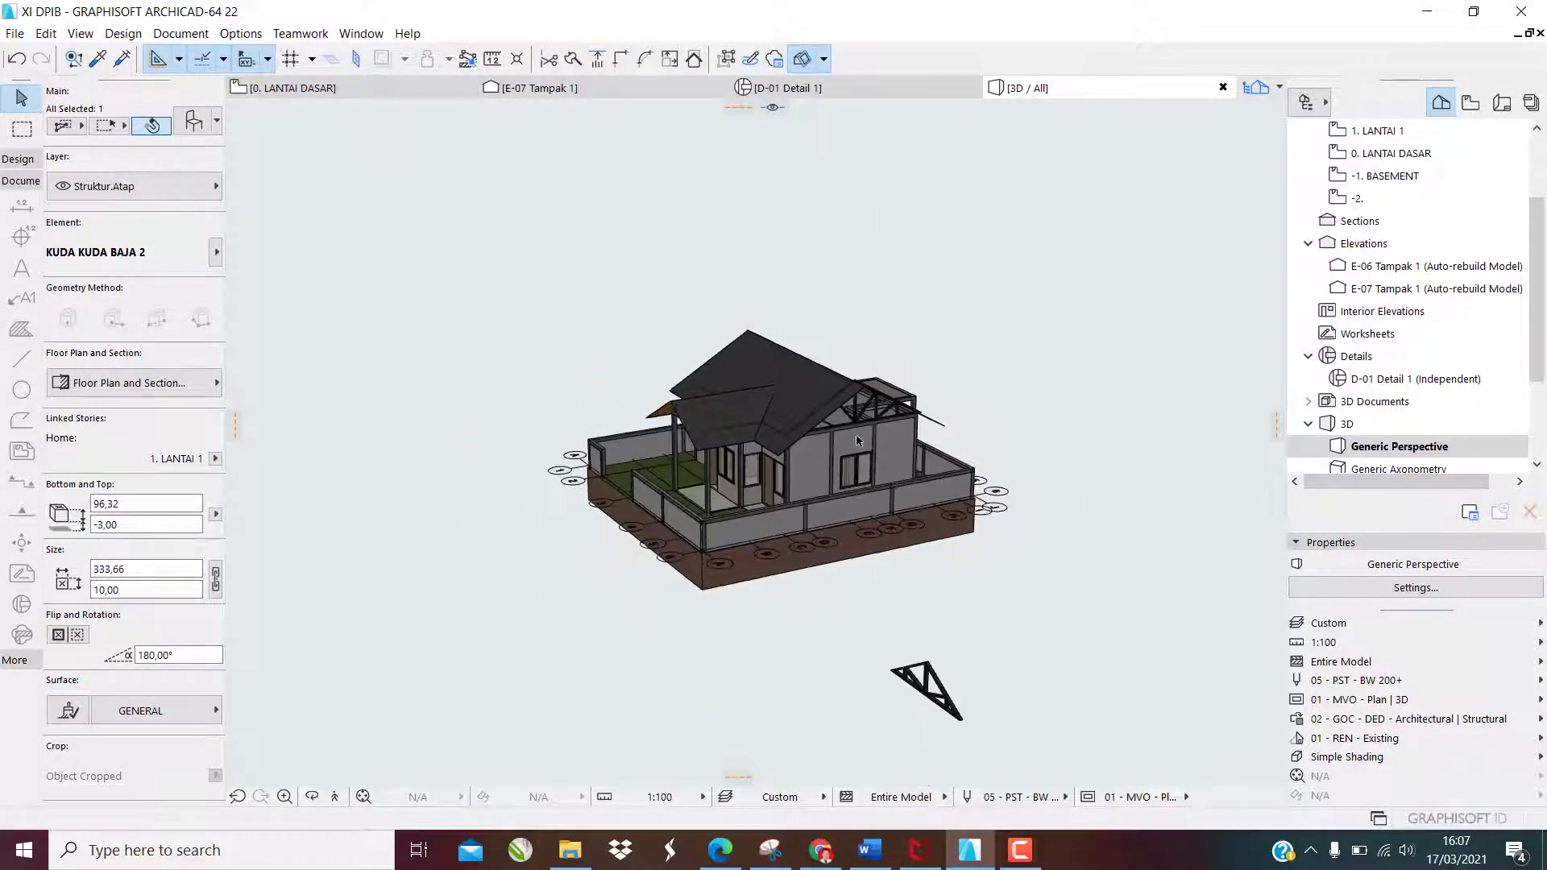
{"action": "scroll", "coordinate": [891, 578], "scroll_direction": "up", "scroll_amount": 6}
{"action": "left_click", "coordinate": [891, 578]}
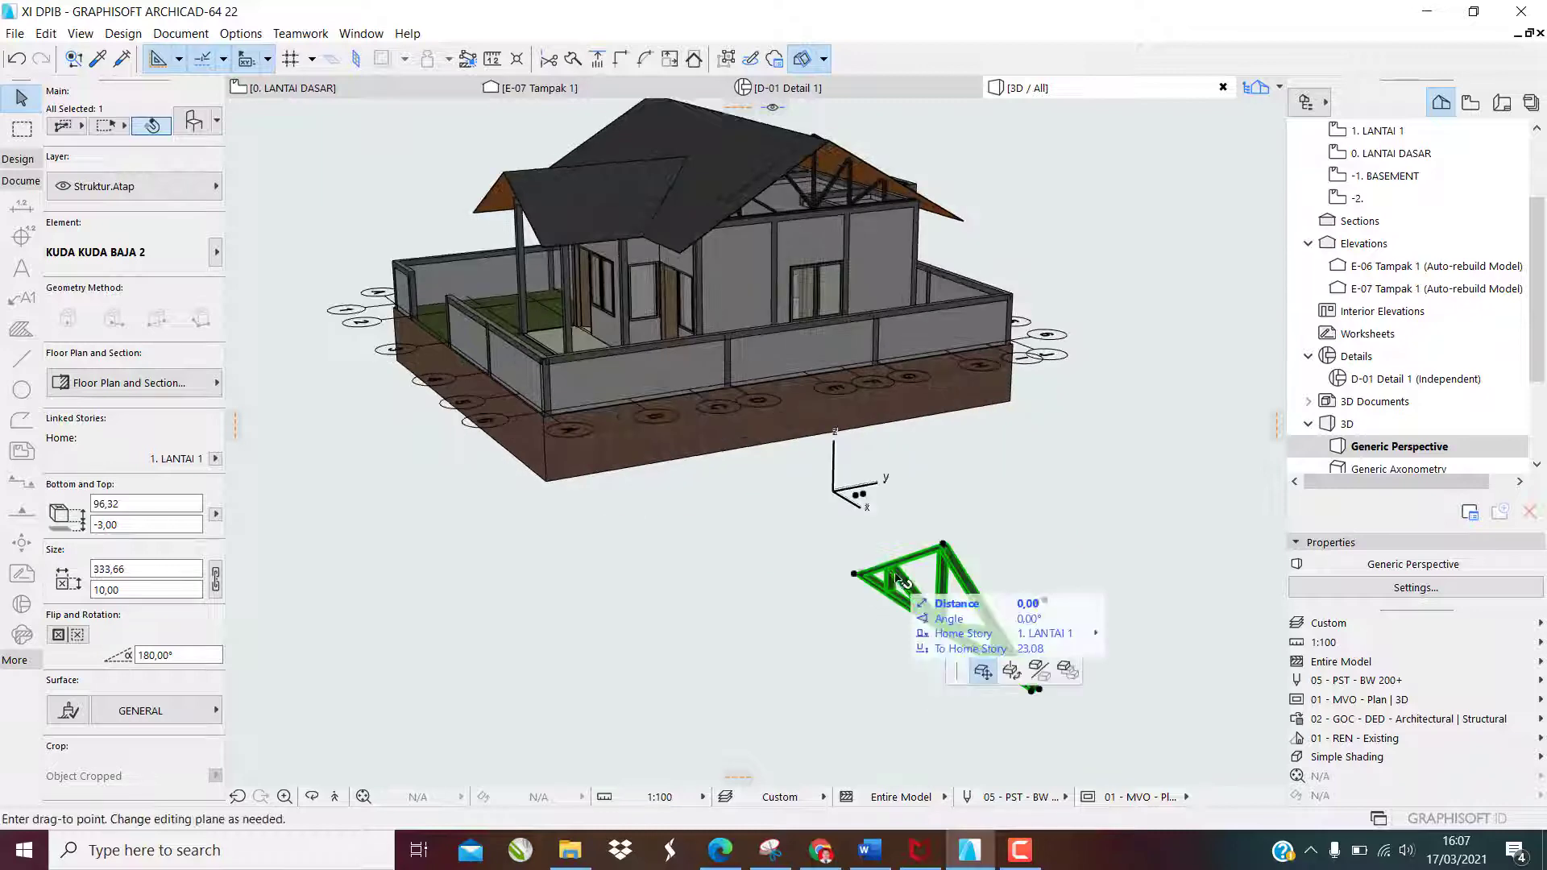
{"action": "key", "text": "Escape"}
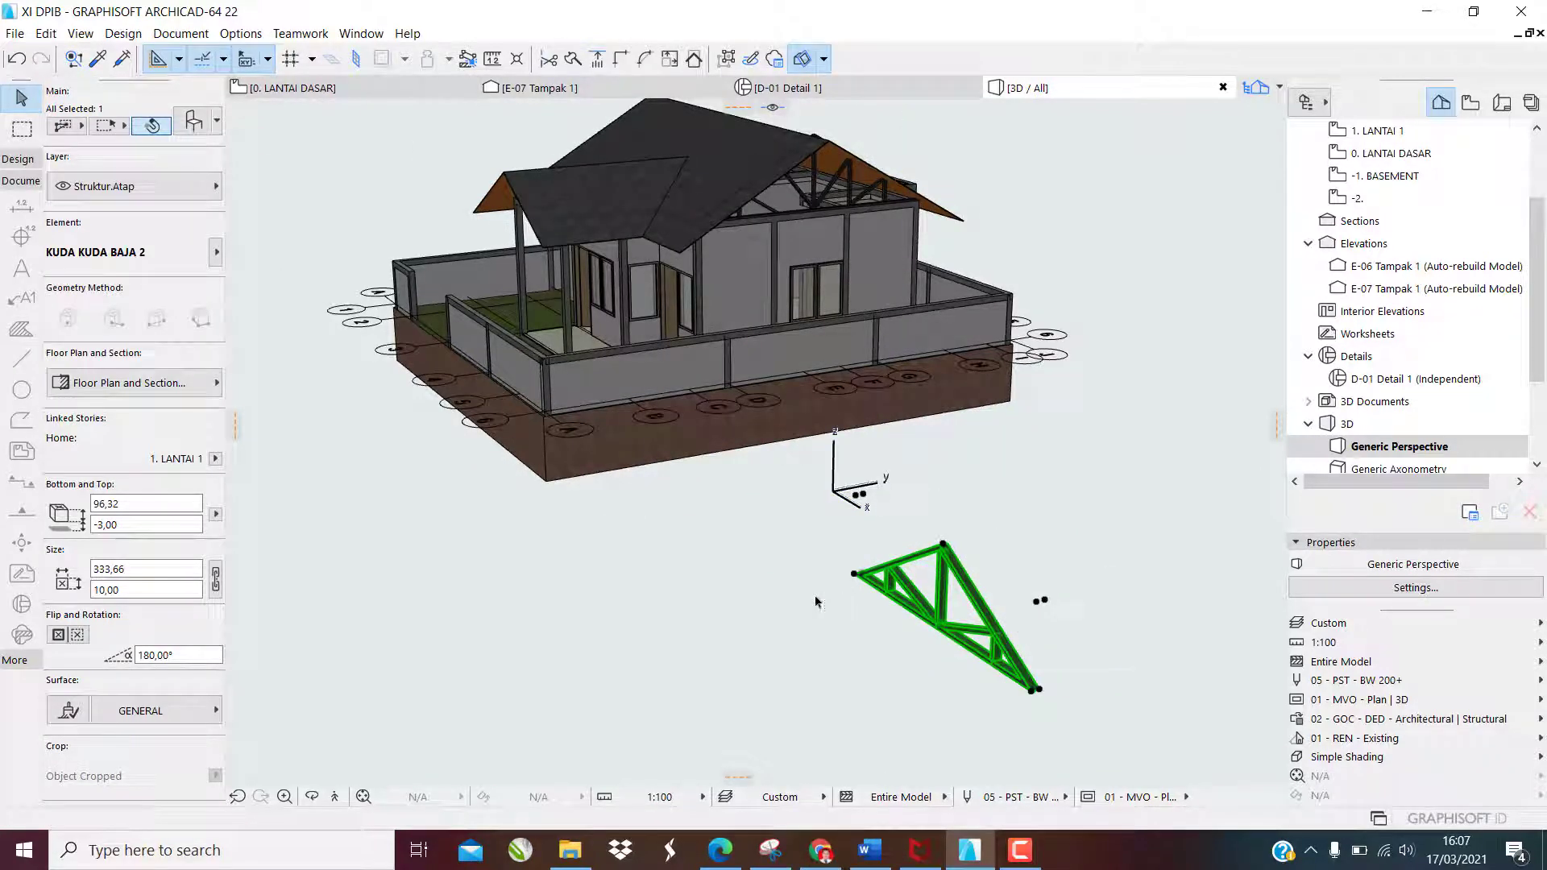
Move the porch truss by its lower end corner onto the top corner of the porch column under the gable roof
{"action": "scroll", "coordinate": [886, 571], "scroll_direction": "up", "scroll_amount": 5}
{"action": "left_click", "coordinate": [886, 568]}
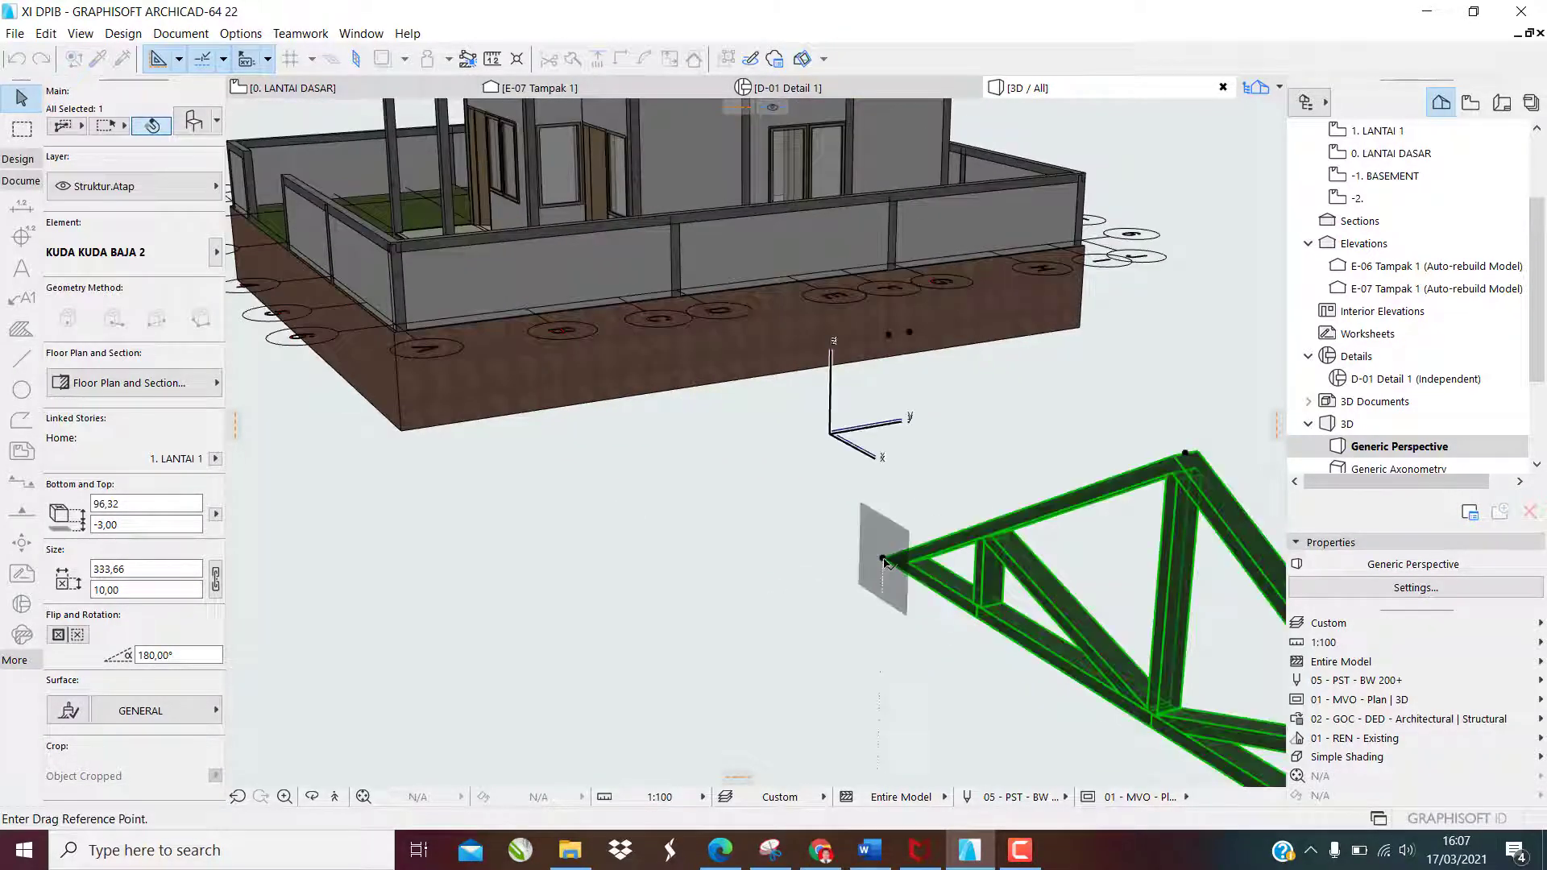
{"action": "left_click", "coordinate": [887, 560]}
{"action": "scroll", "coordinate": [941, 604], "scroll_direction": "down", "scroll_amount": 7}
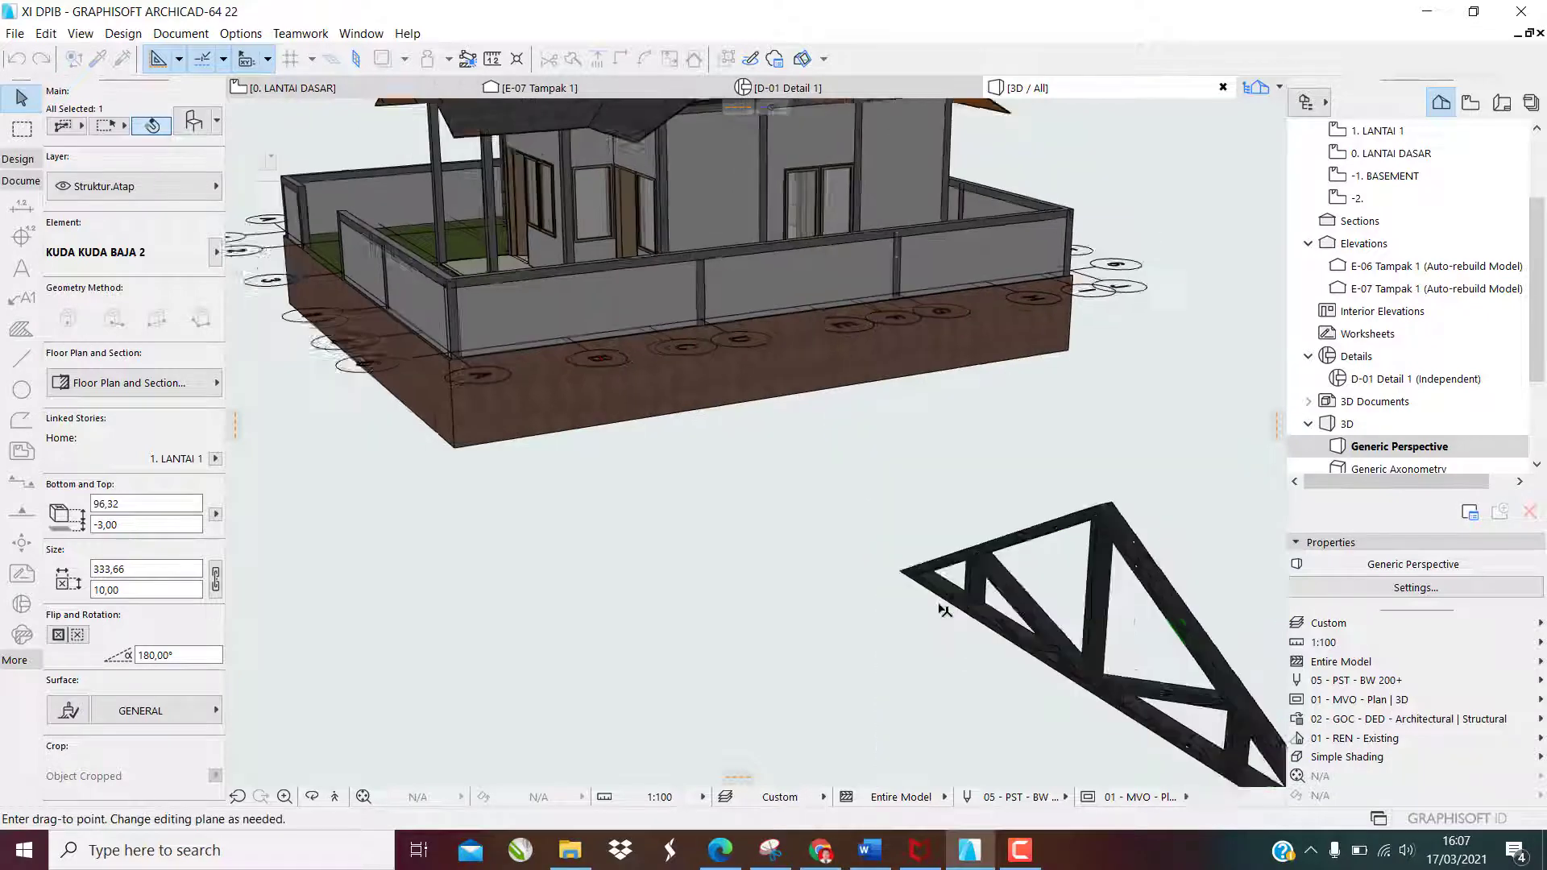
{"action": "middle_click_drag", "start_coordinate": [677, 322], "coordinate": [806, 354], "text": "shift"}
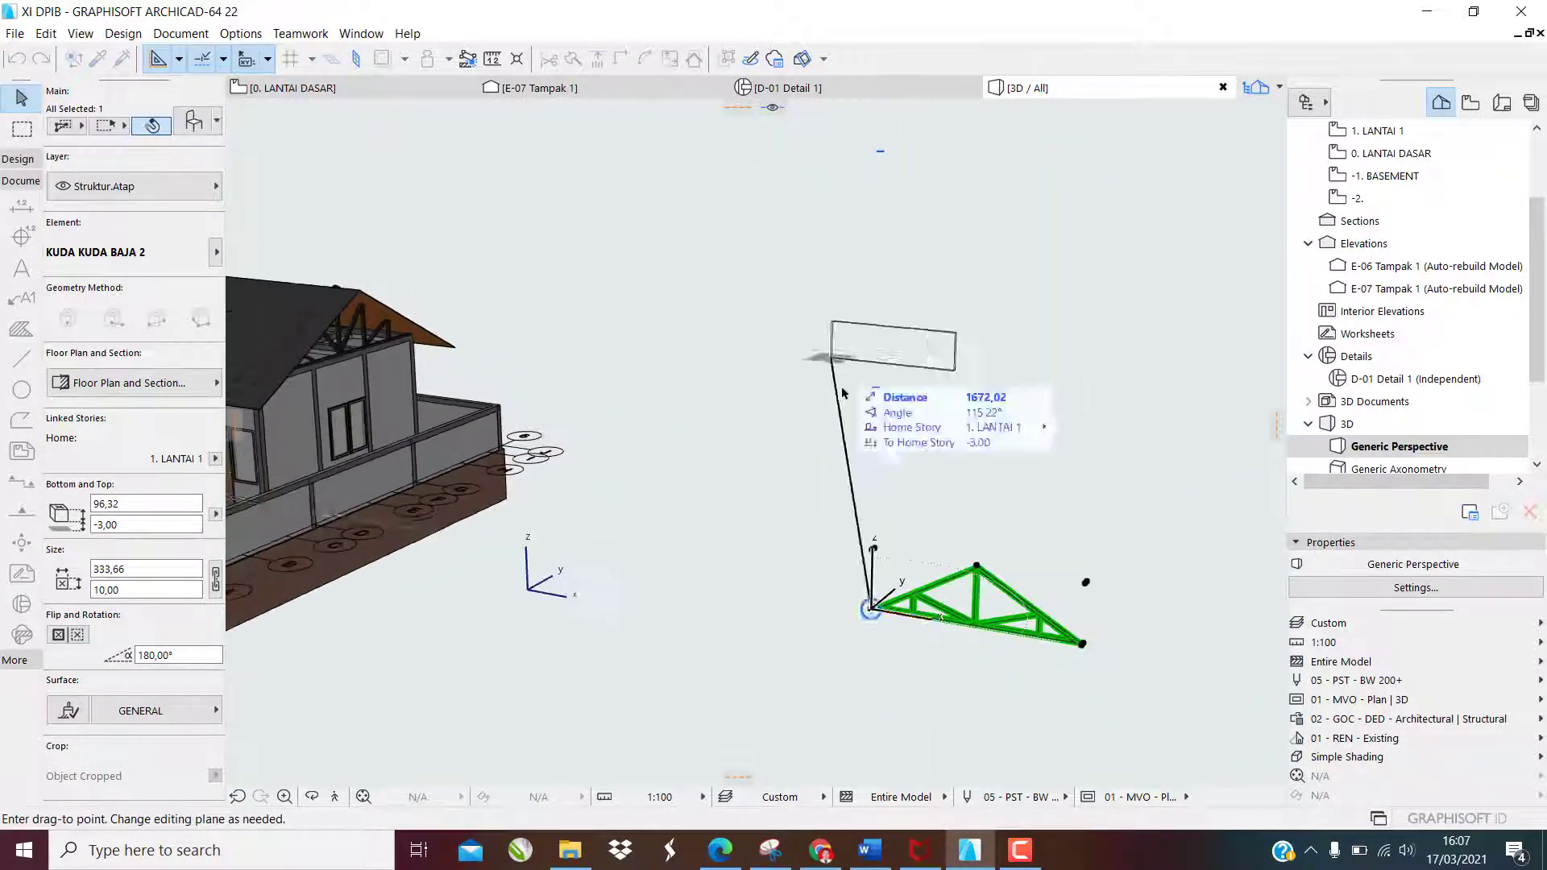
{"action": "scroll", "coordinate": [839, 395], "scroll_direction": "down", "scroll_amount": 5}
{"action": "scroll", "coordinate": [418, 422], "scroll_direction": "up", "scroll_amount": 5}
{"action": "scroll", "coordinate": [471, 422], "scroll_direction": "up", "scroll_amount": 6}
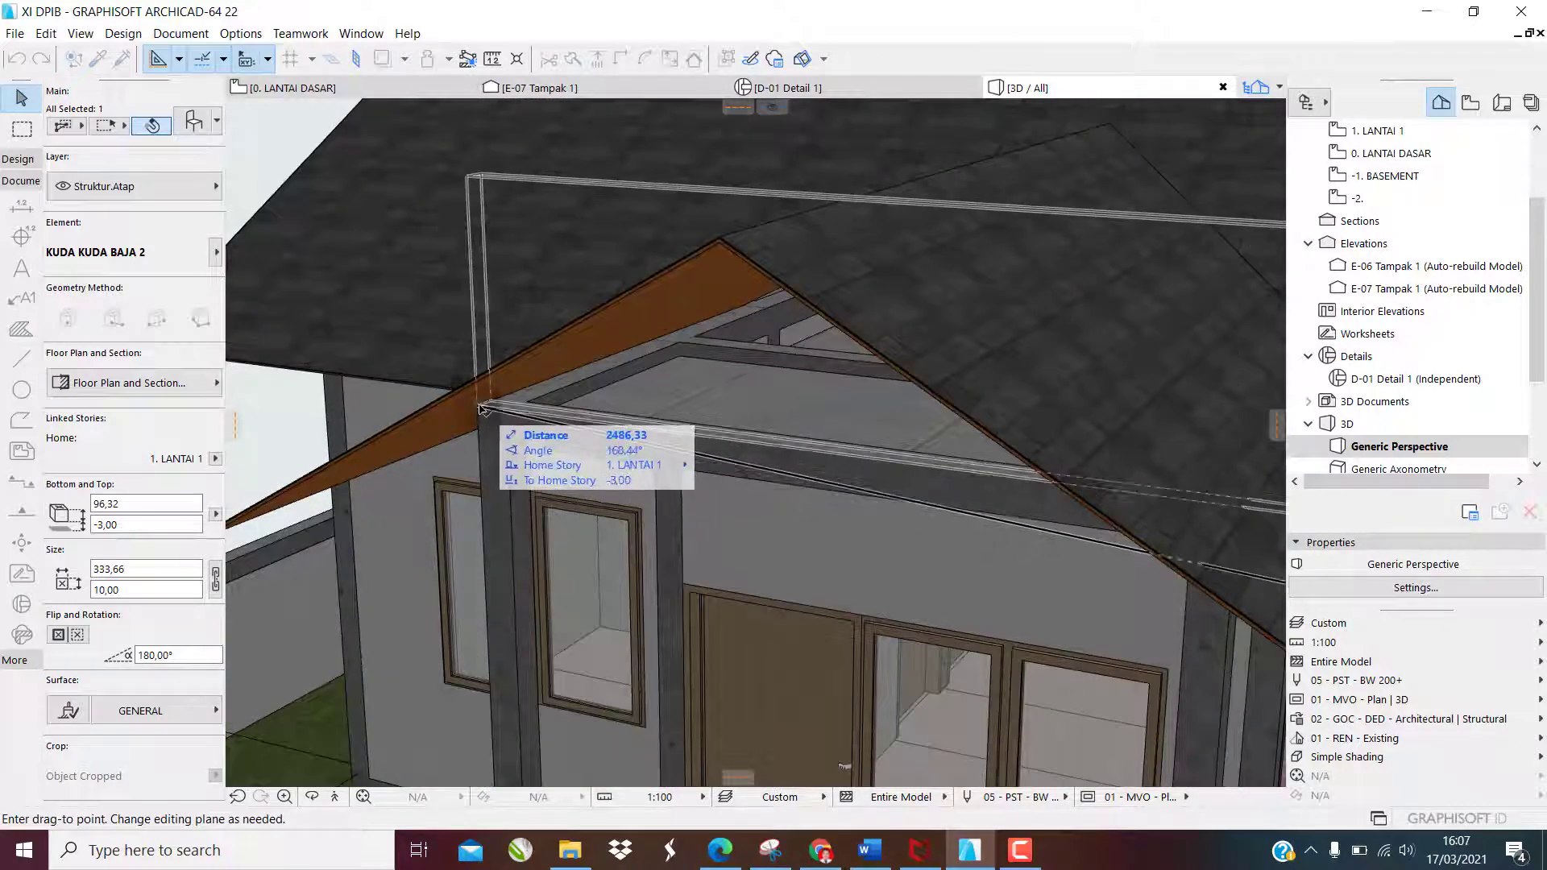
{"action": "left_click", "coordinate": [479, 407]}
{"action": "key", "text": "Escape"}
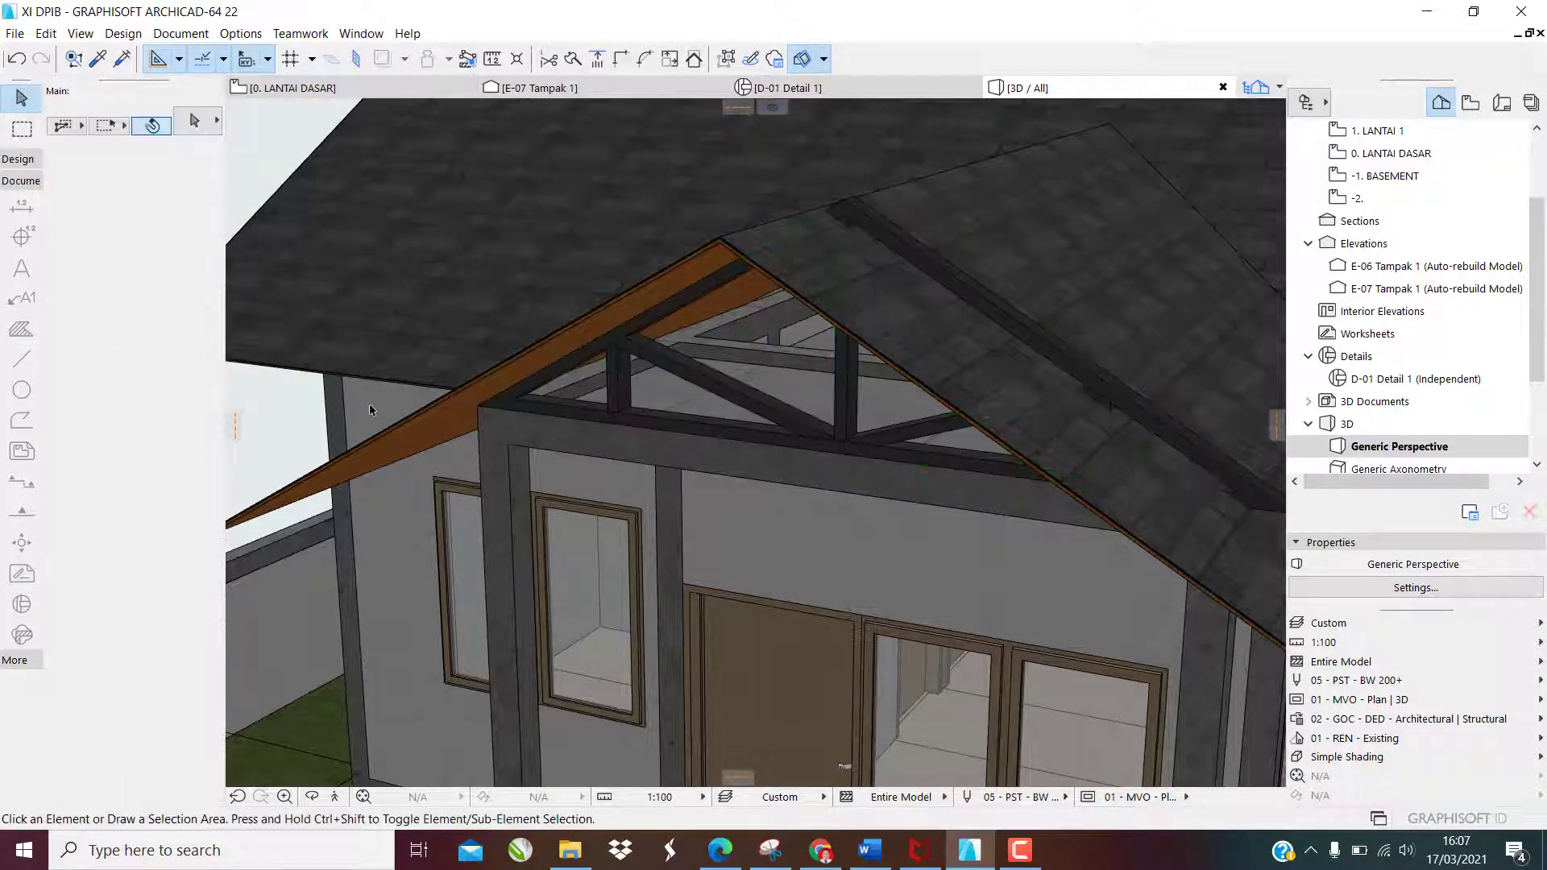
Examine how the placed trusses fit the porch and main roofs, in 3D and in elevation E-06
{"action": "scroll", "coordinate": [436, 407], "scroll_direction": "down", "scroll_amount": 6}
{"action": "left_click_drag", "start_coordinate": [749, 403], "coordinate": [657, 399]}
{"action": "middle_click_drag", "start_coordinate": [710, 391], "coordinate": [597, 387], "text": "shift"}
{"action": "scroll", "coordinate": [597, 387], "scroll_direction": "down", "scroll_amount": 4}
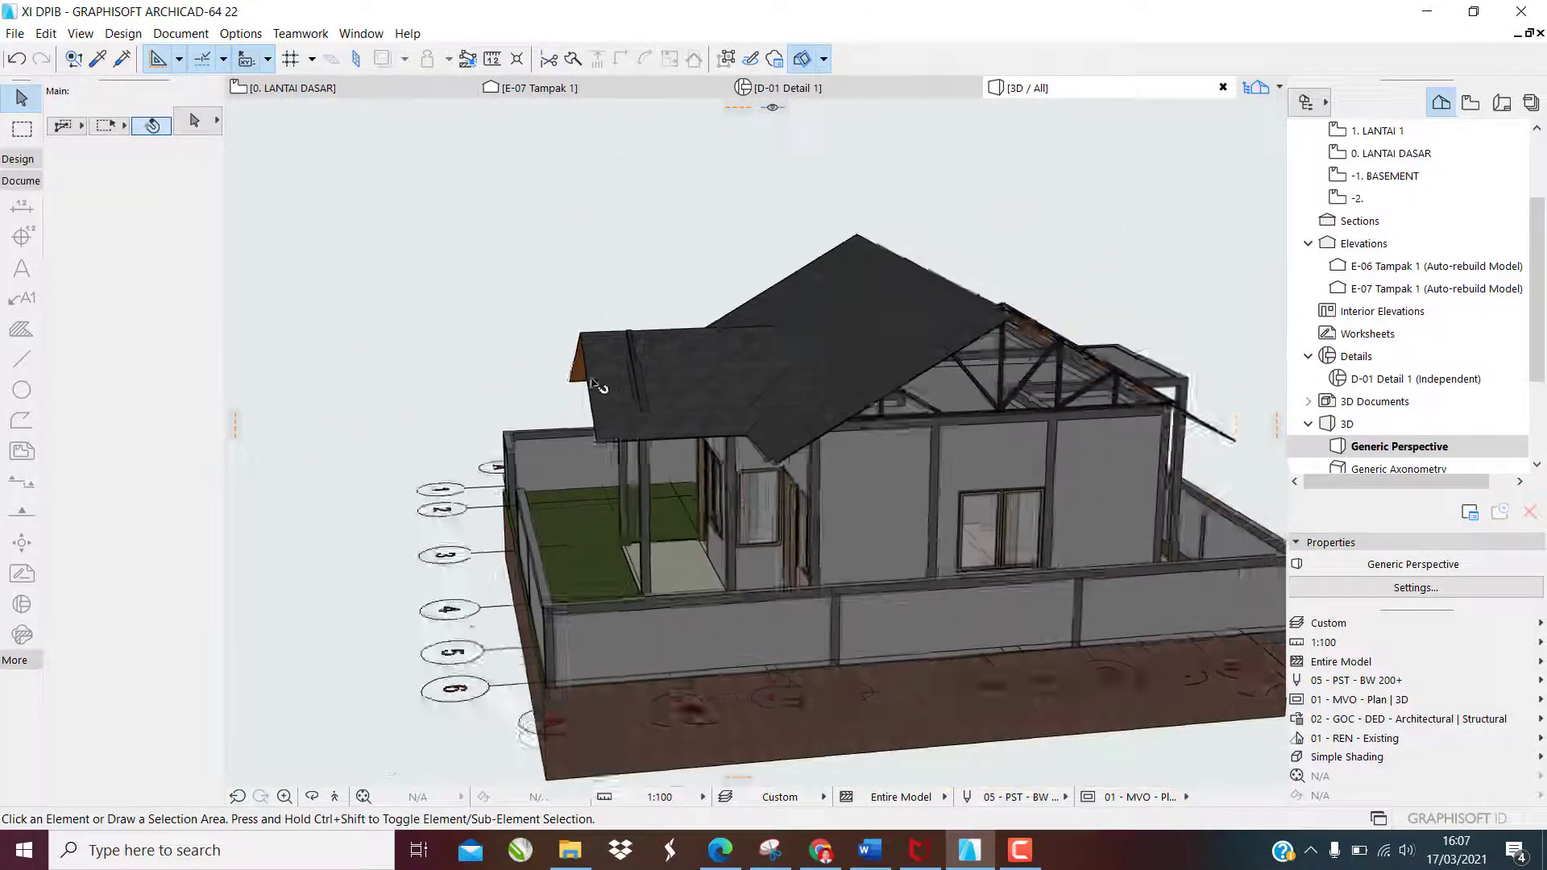
{"action": "middle_click_drag", "start_coordinate": [892, 398], "coordinate": [729, 395], "text": "shift"}
{"action": "scroll", "coordinate": [1037, 365], "scroll_direction": "up", "scroll_amount": 5}
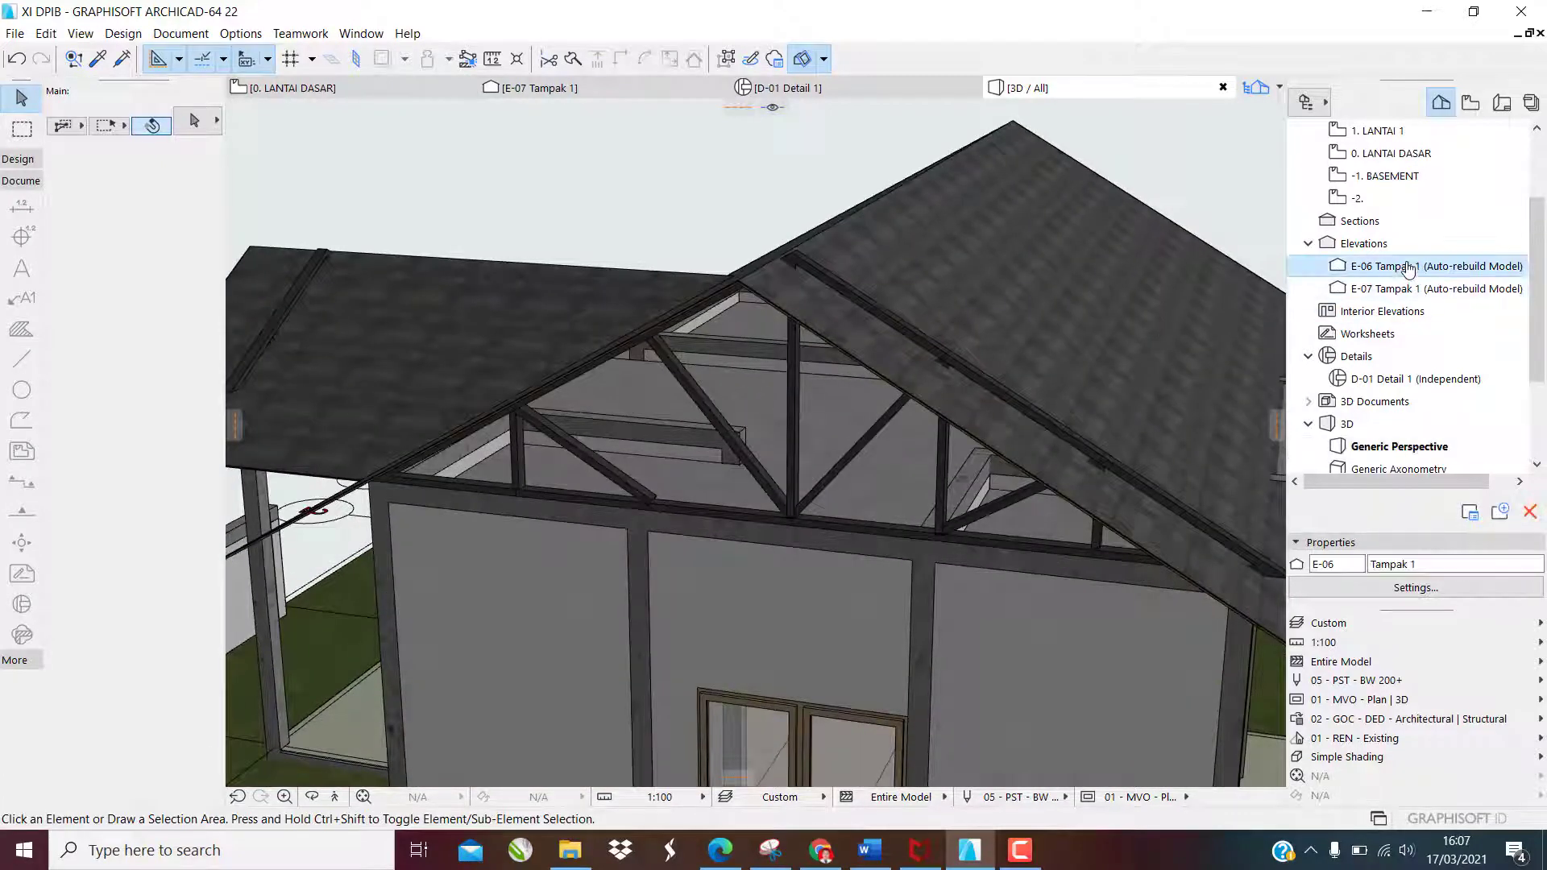
{"action": "double_click", "coordinate": [1408, 268]}
{"action": "scroll", "coordinate": [712, 316], "scroll_direction": "down", "scroll_amount": 5}
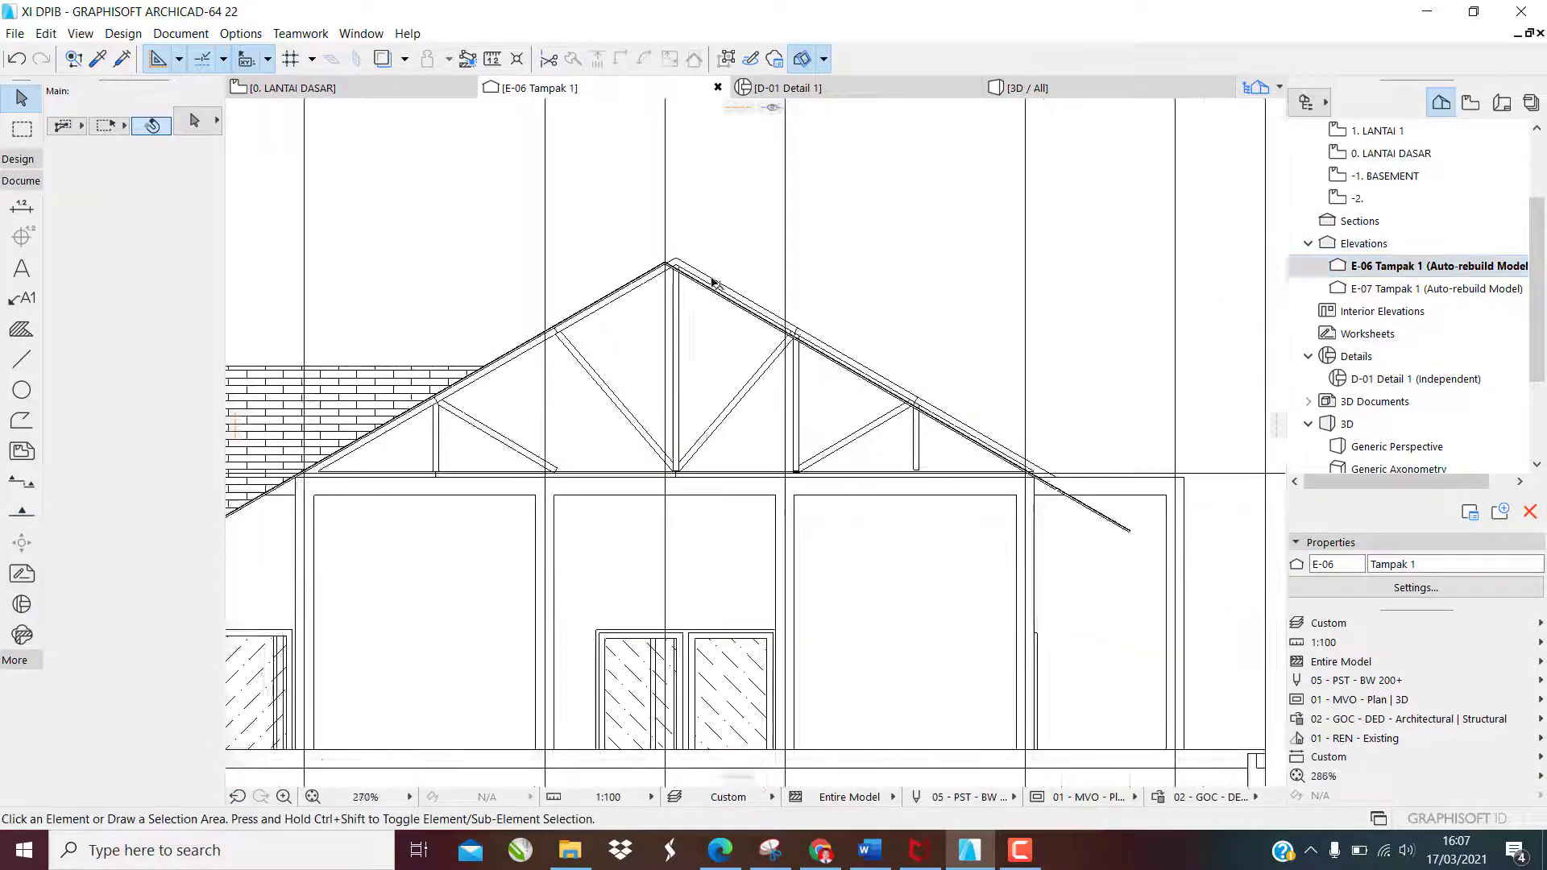
{"action": "scroll", "coordinate": [713, 319], "scroll_direction": "up", "scroll_amount": 3}
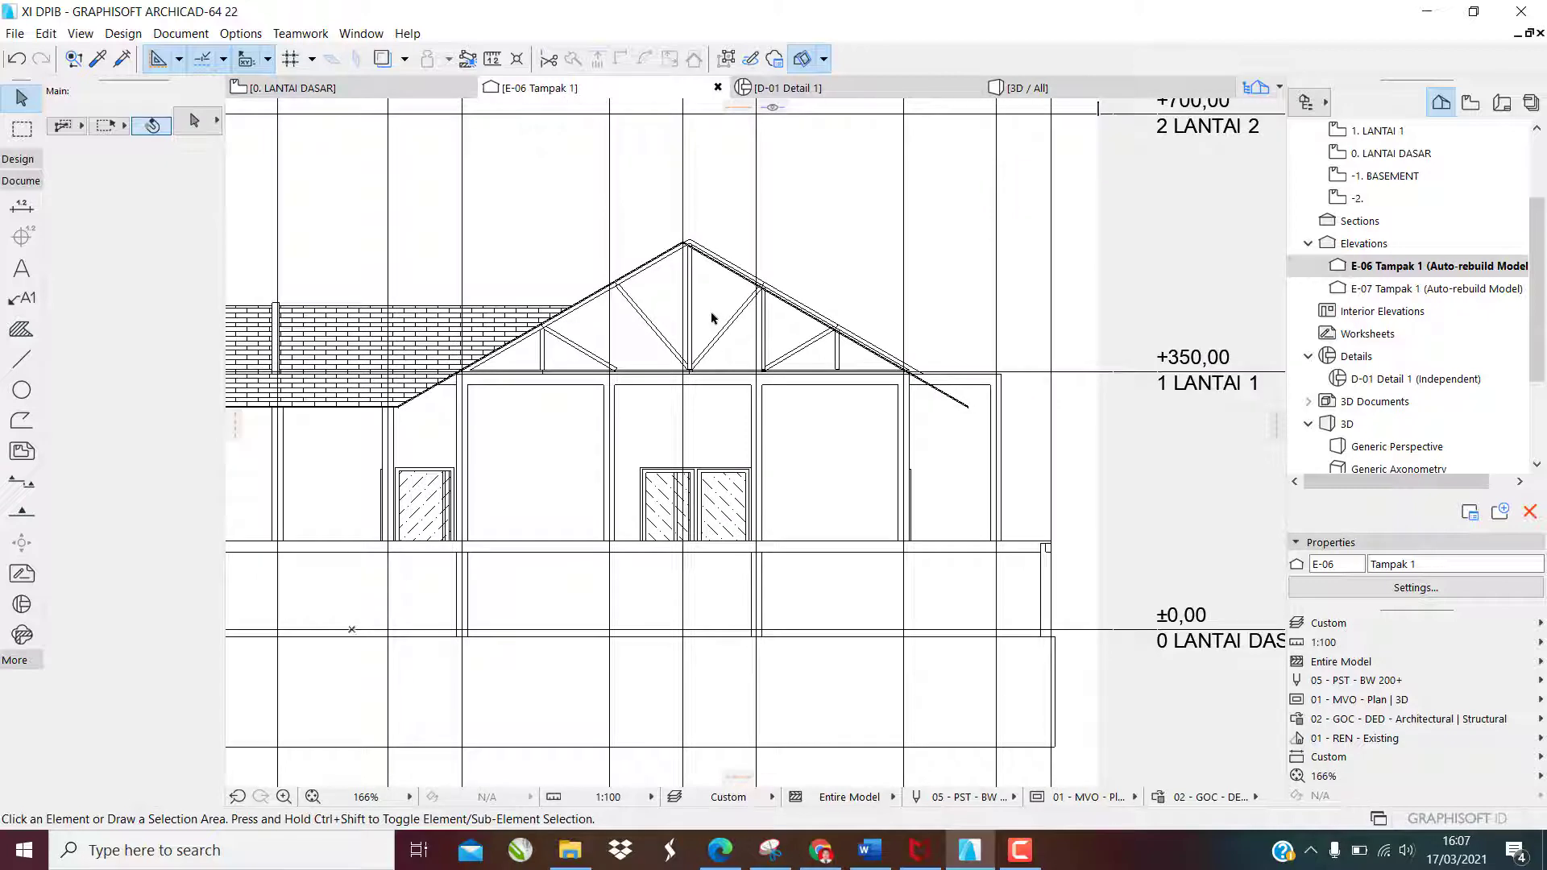
In the 3D view, stretch the main gable truss's overhanging lower end back to the wall beam's top corner, for a length of 615
{"action": "key", "text": "F3"}
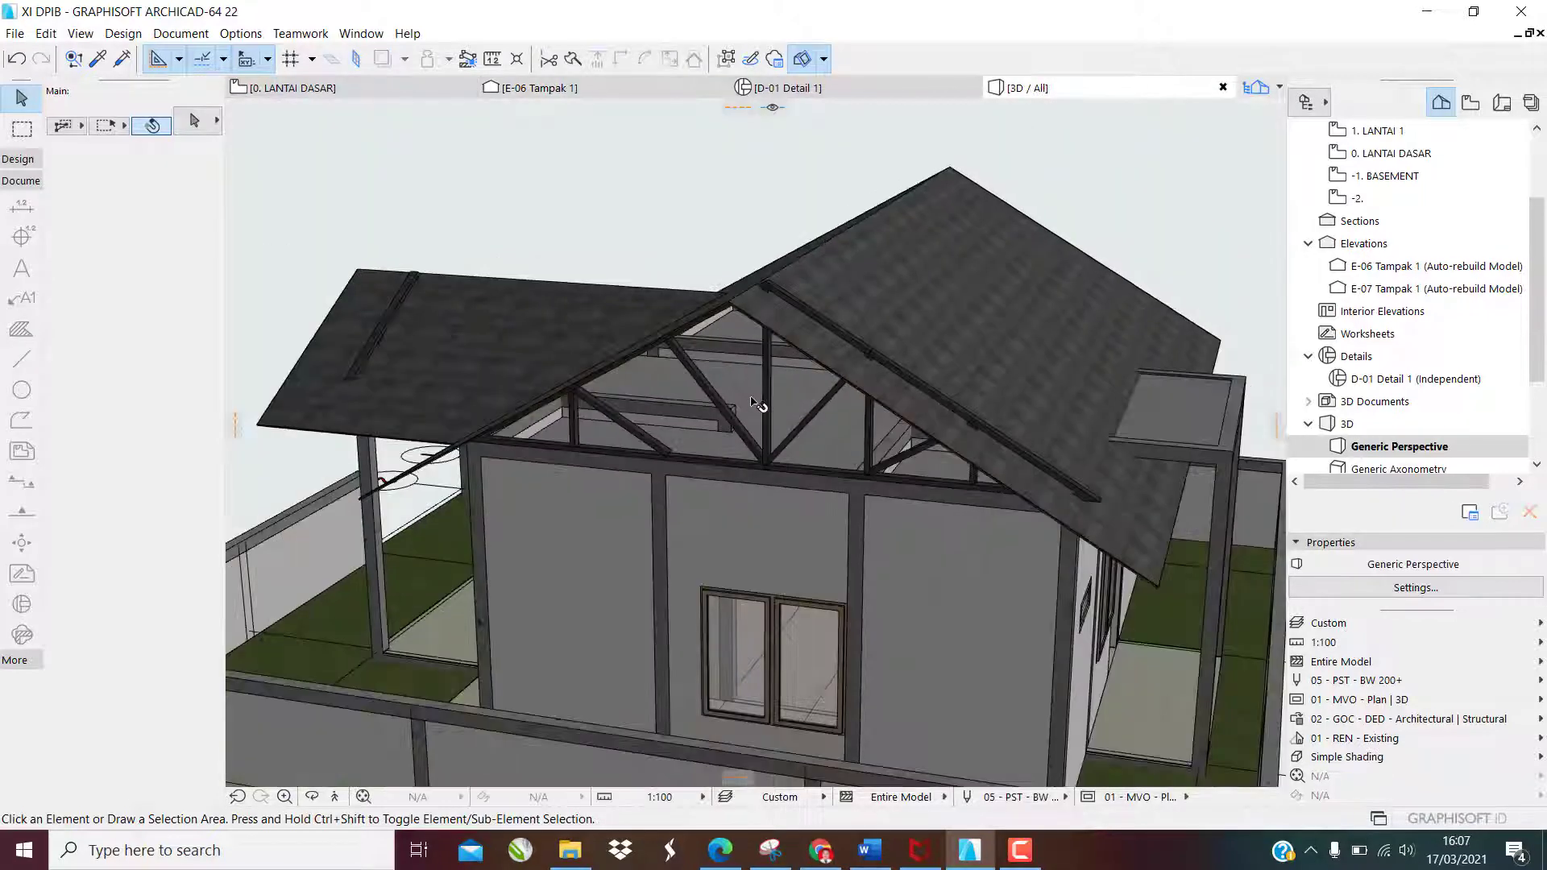
{"action": "left_click", "coordinate": [768, 407]}
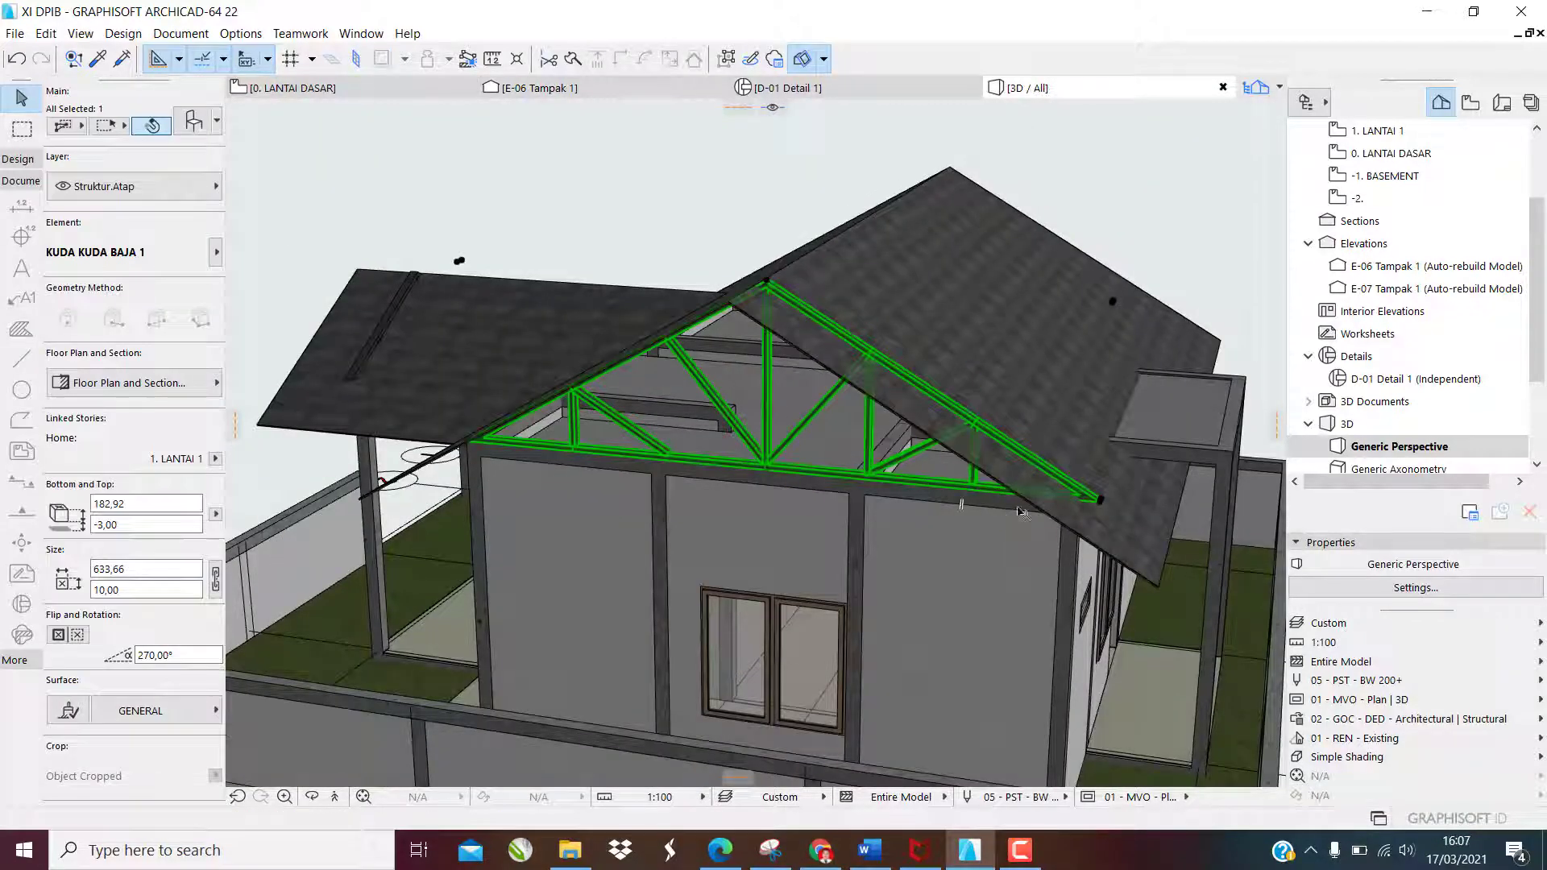
{"action": "middle_click_drag", "start_coordinate": [780, 522], "coordinate": [845, 445], "text": "shift"}
{"action": "scroll", "coordinate": [816, 418], "scroll_direction": "up", "scroll_amount": 6}
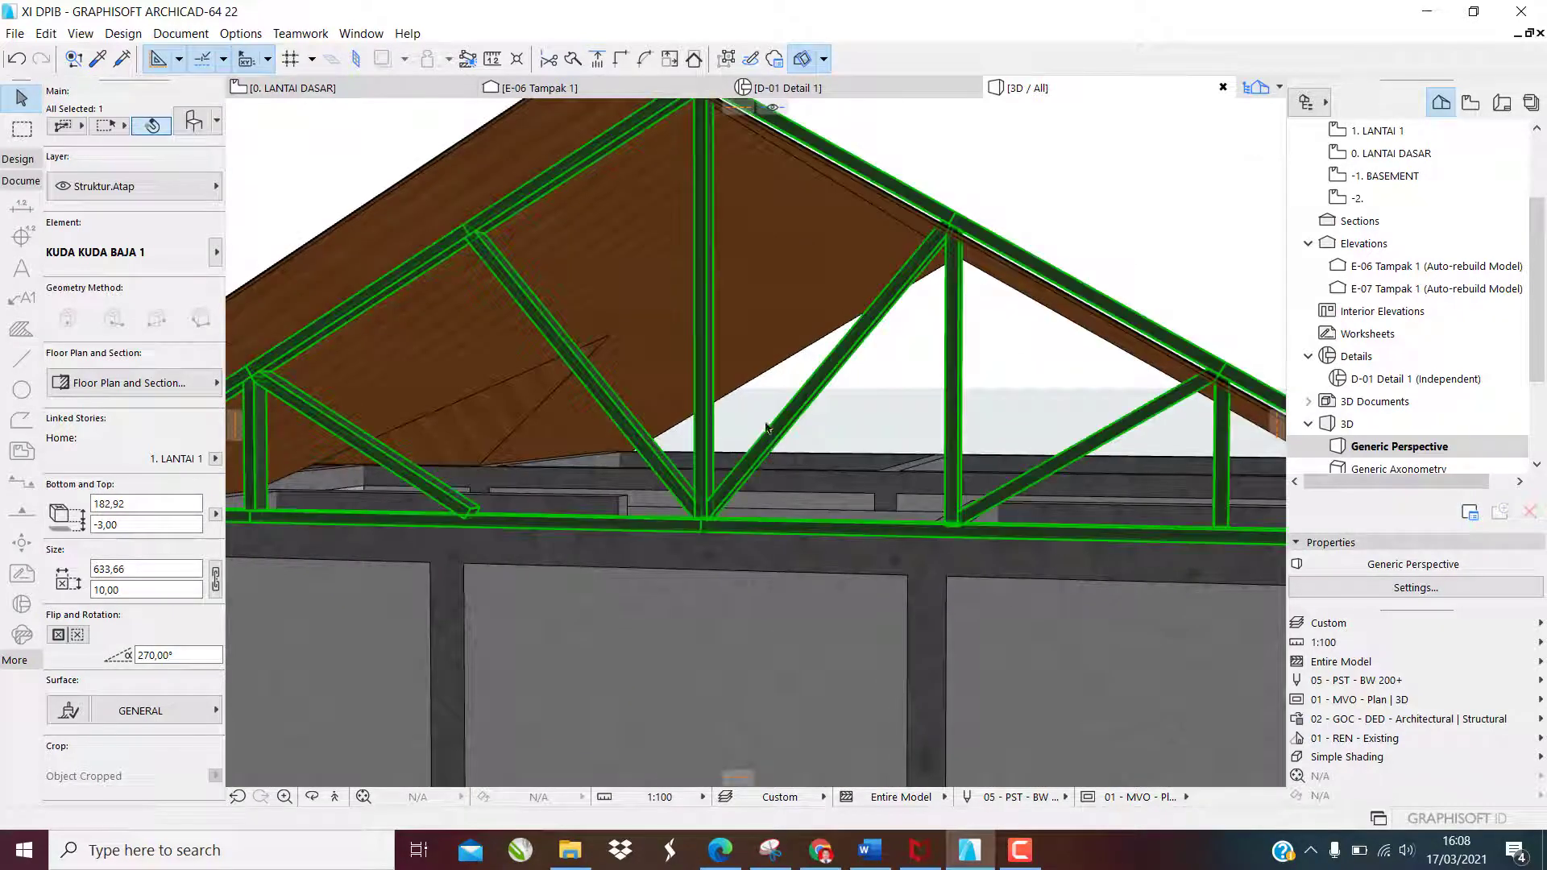
{"action": "scroll", "coordinate": [683, 459], "scroll_direction": "down", "scroll_amount": 5}
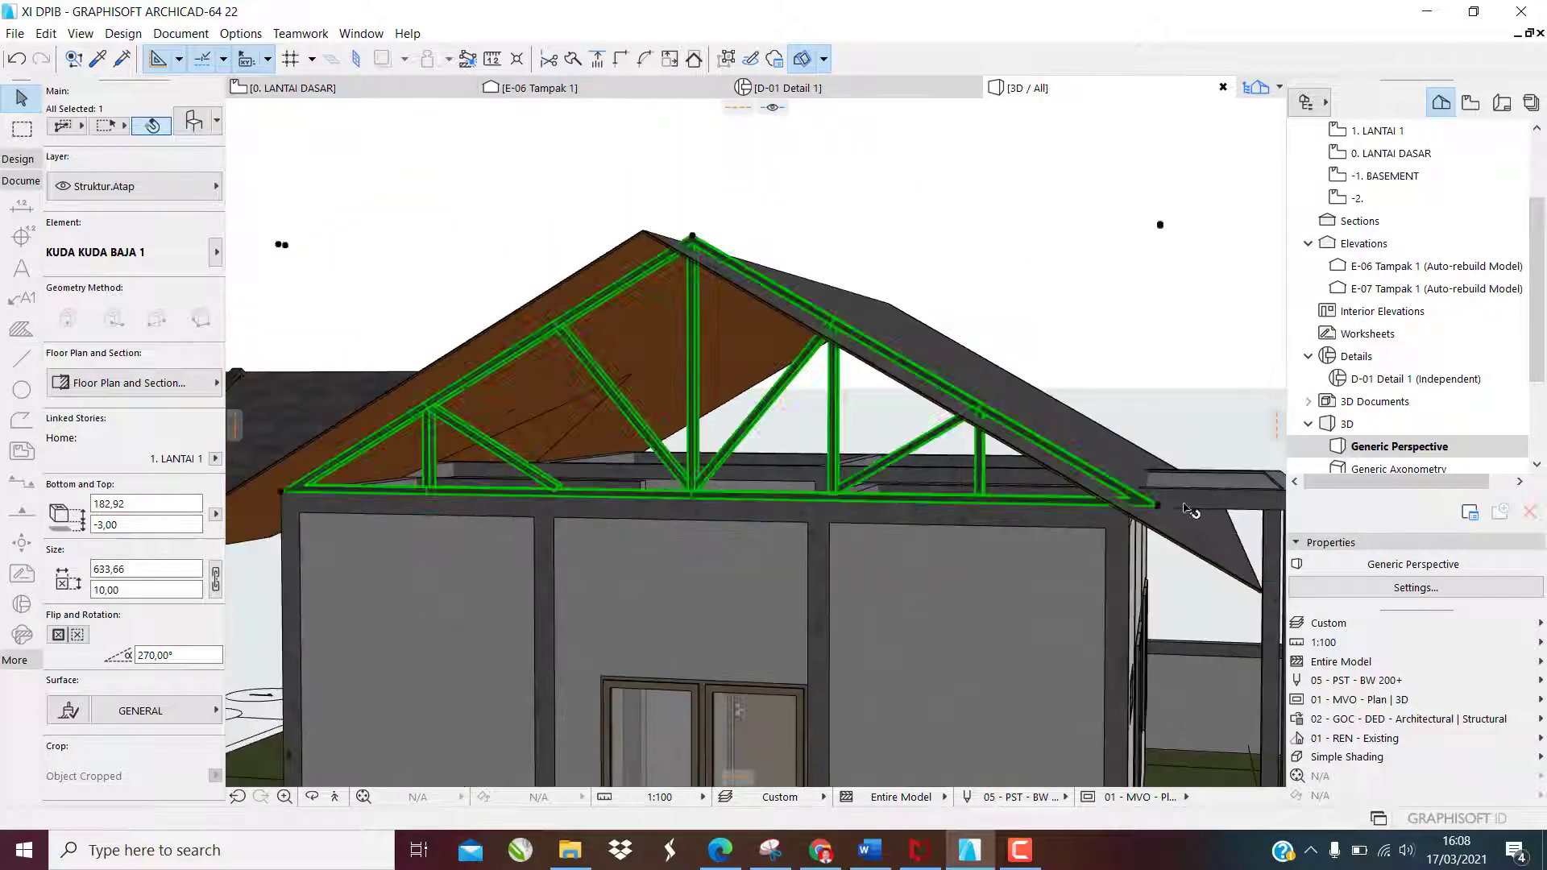
{"action": "scroll", "coordinate": [1153, 514], "scroll_direction": "up", "scroll_amount": 8}
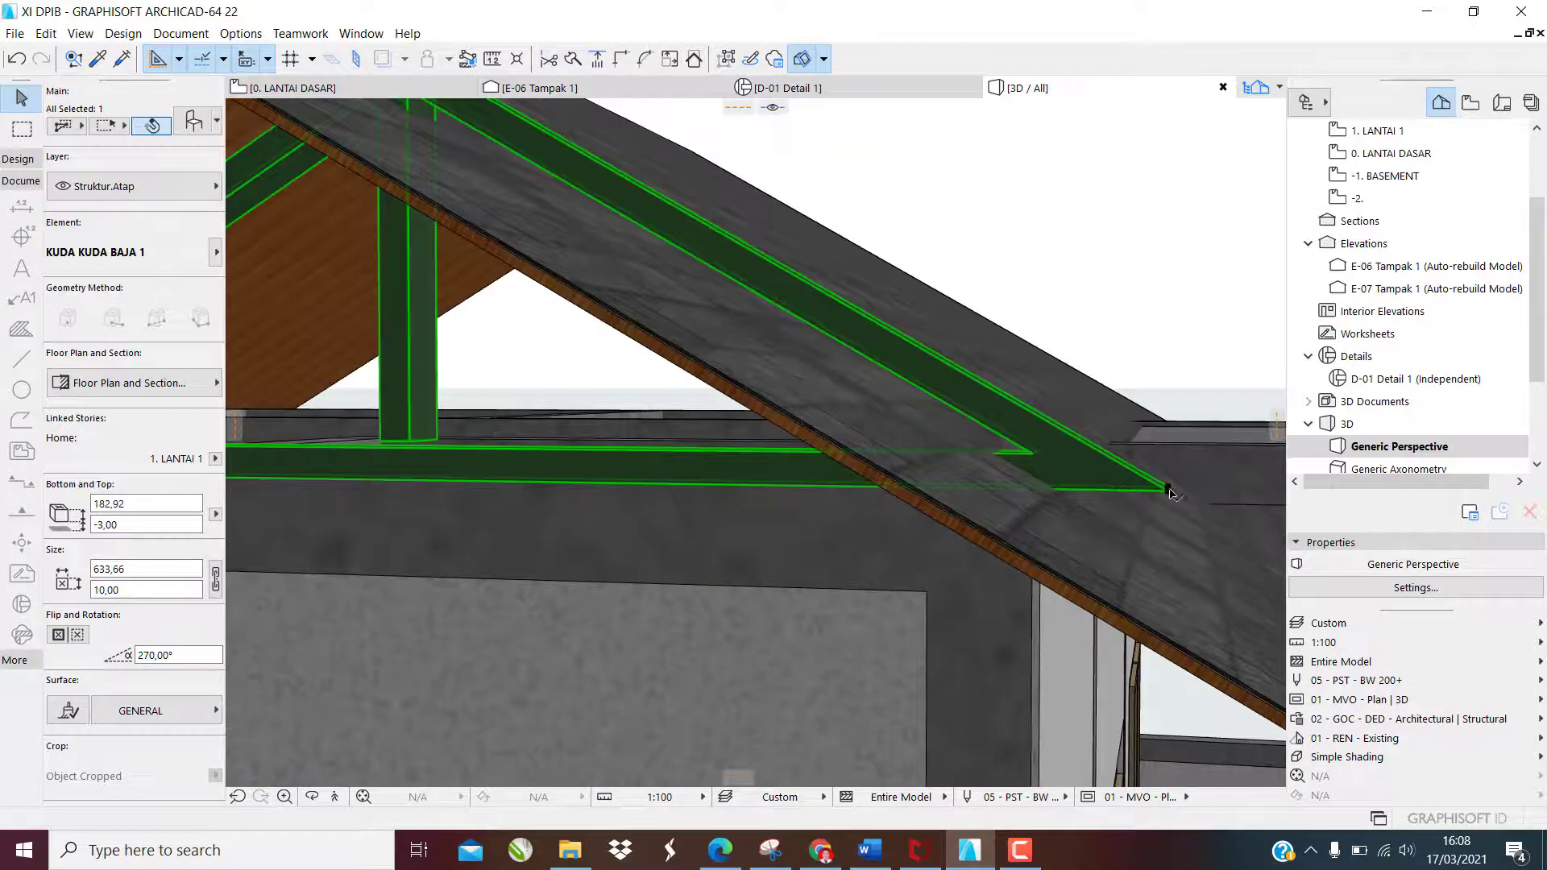
{"action": "left_click", "coordinate": [1169, 490]}
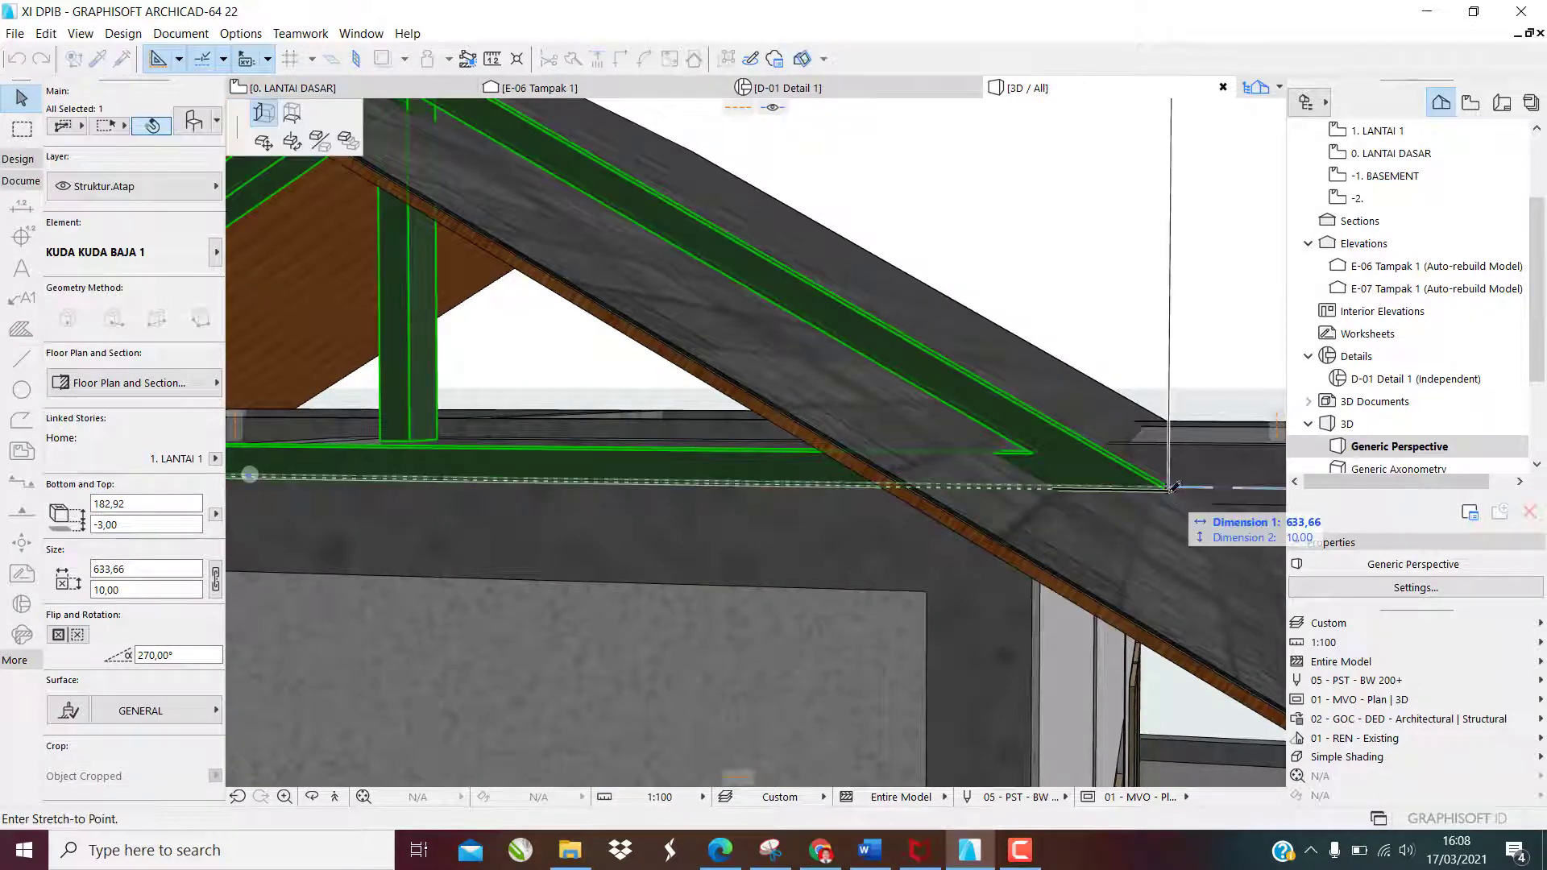
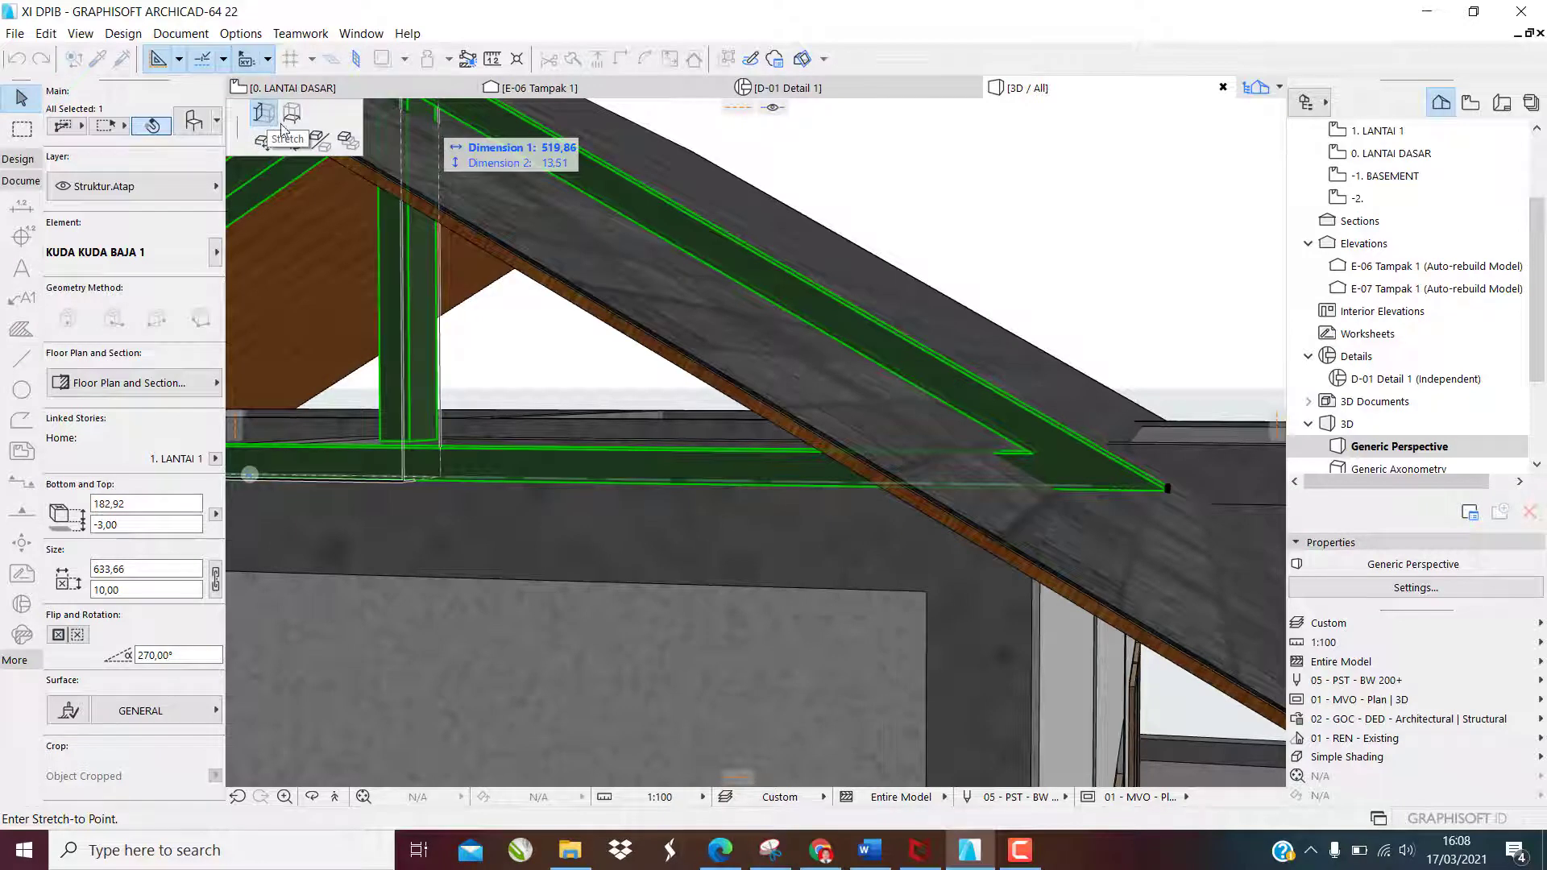
{"action": "scroll", "coordinate": [1004, 502], "scroll_direction": "up", "scroll_amount": 3}
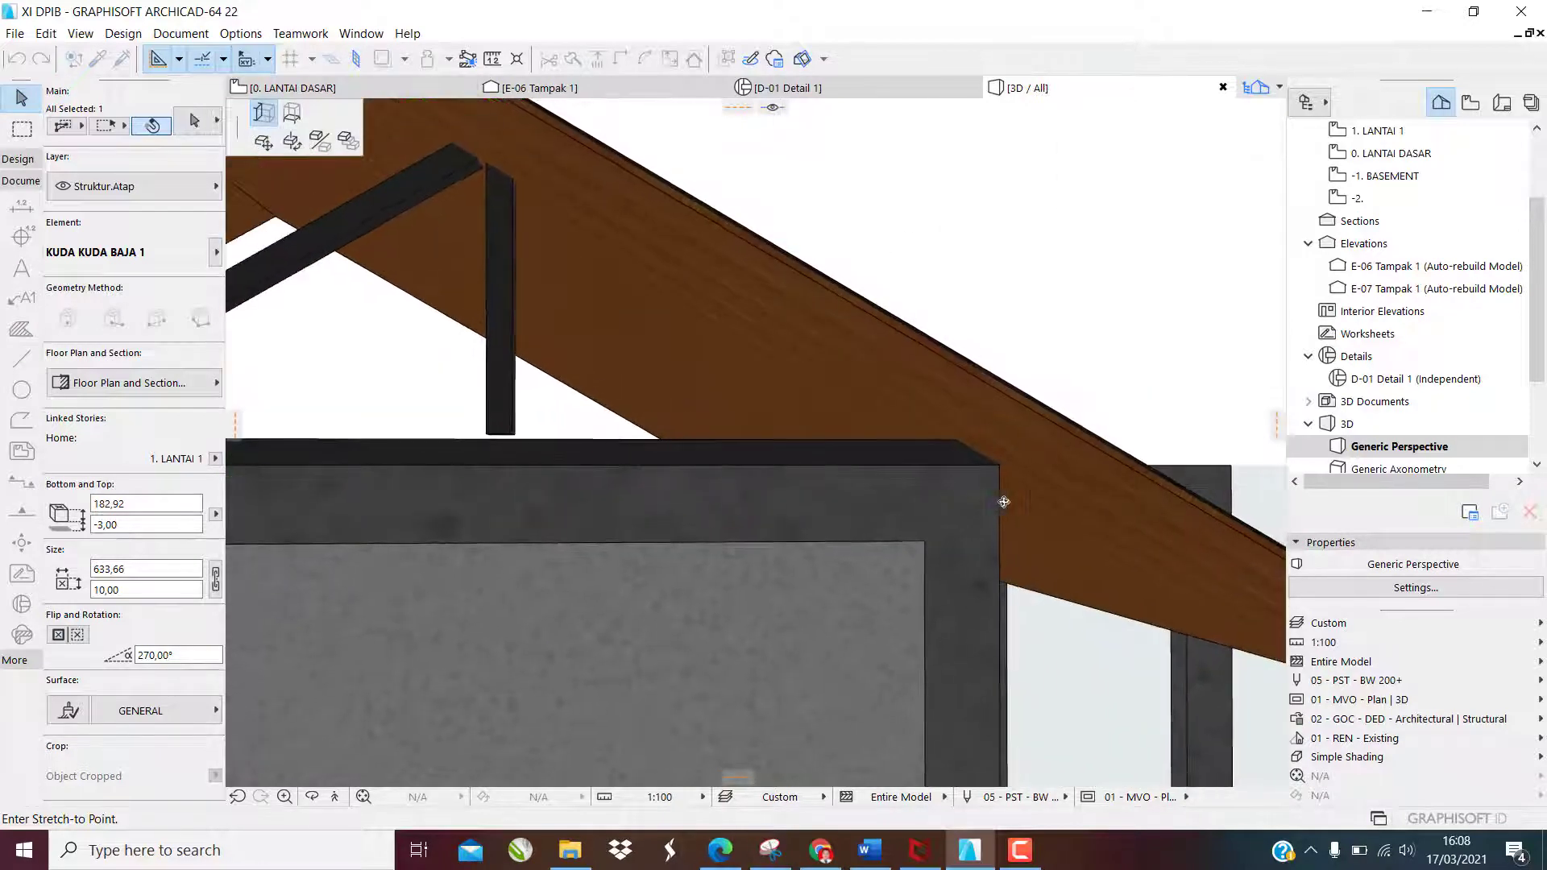
{"action": "scroll", "coordinate": [1022, 483], "scroll_direction": "up", "scroll_amount": 2}
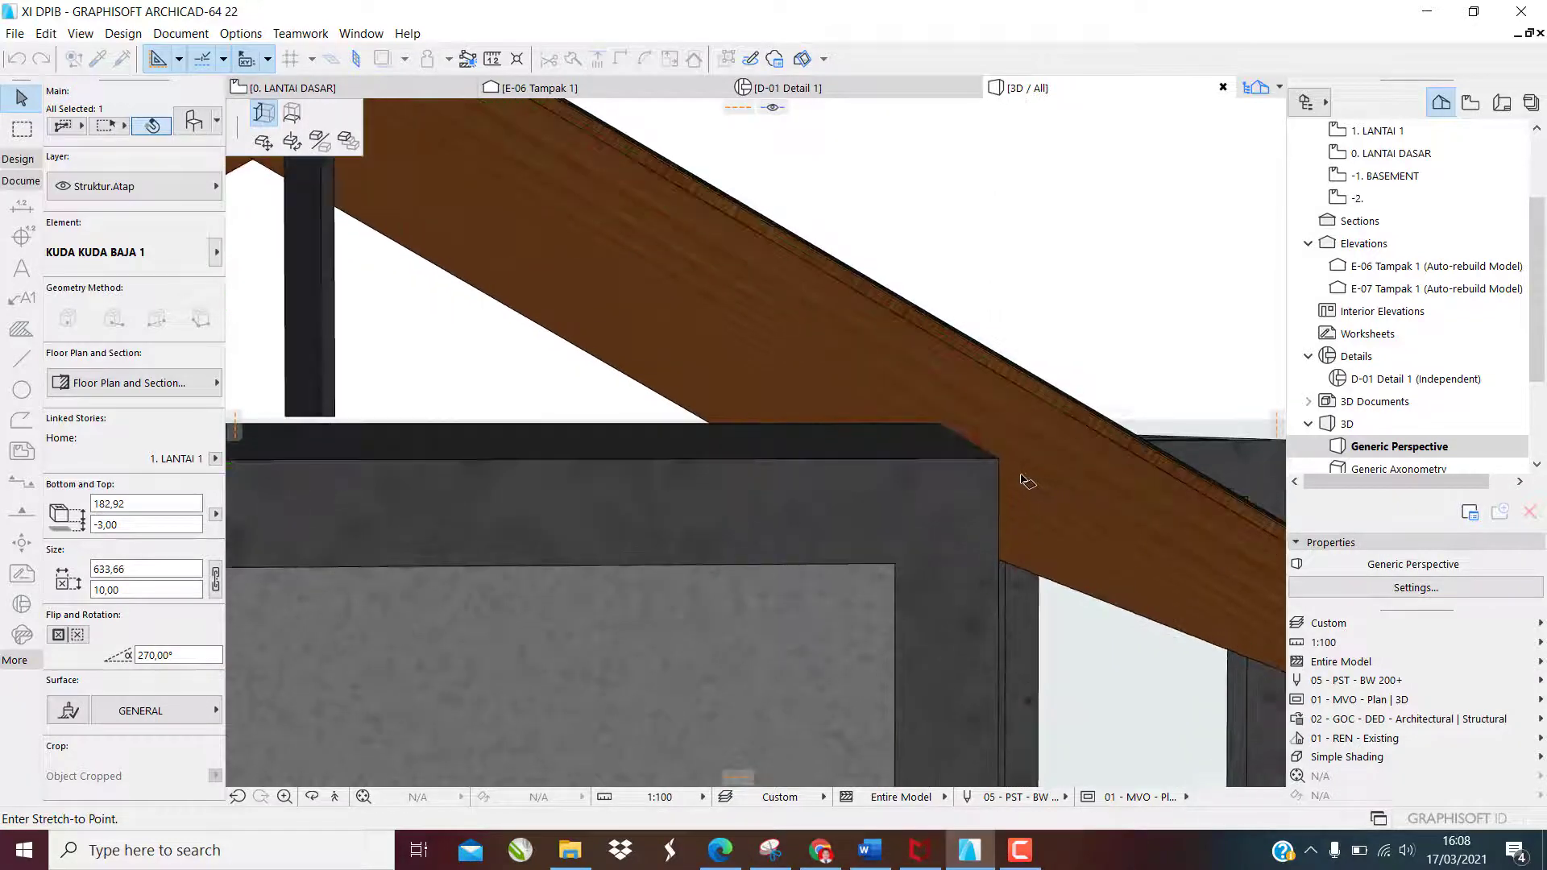
{"action": "left_click", "coordinate": [1025, 496]}
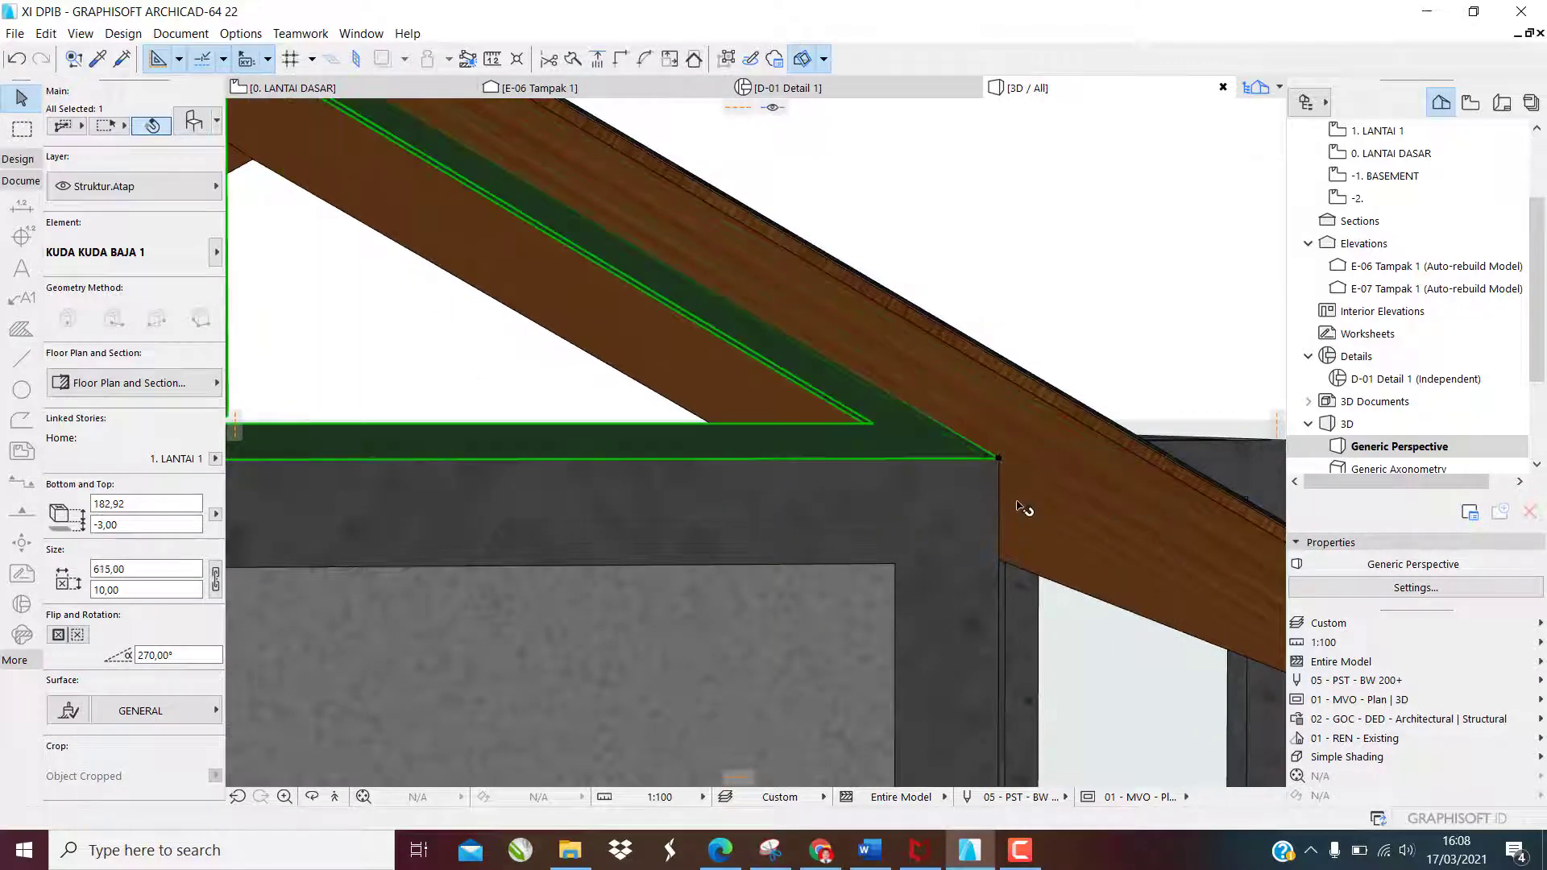
{"action": "scroll", "coordinate": [1022, 509], "scroll_direction": "down", "scroll_amount": 5}
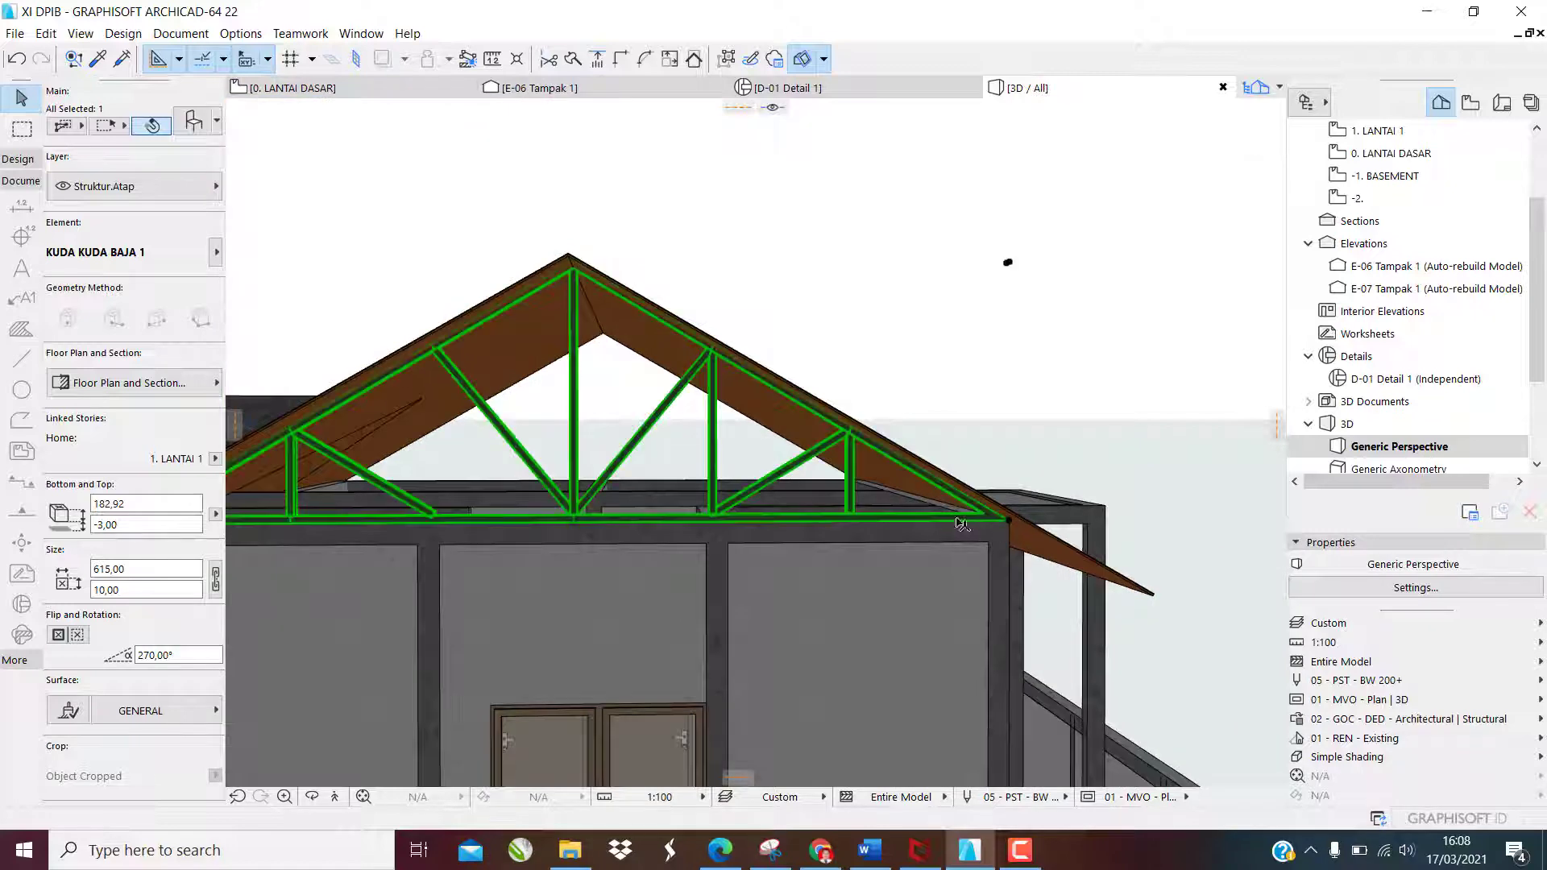
{"action": "scroll", "coordinate": [967, 524], "scroll_direction": "up", "scroll_amount": 3}
{"action": "scroll", "coordinate": [1040, 534], "scroll_direction": "down", "scroll_amount": 1}
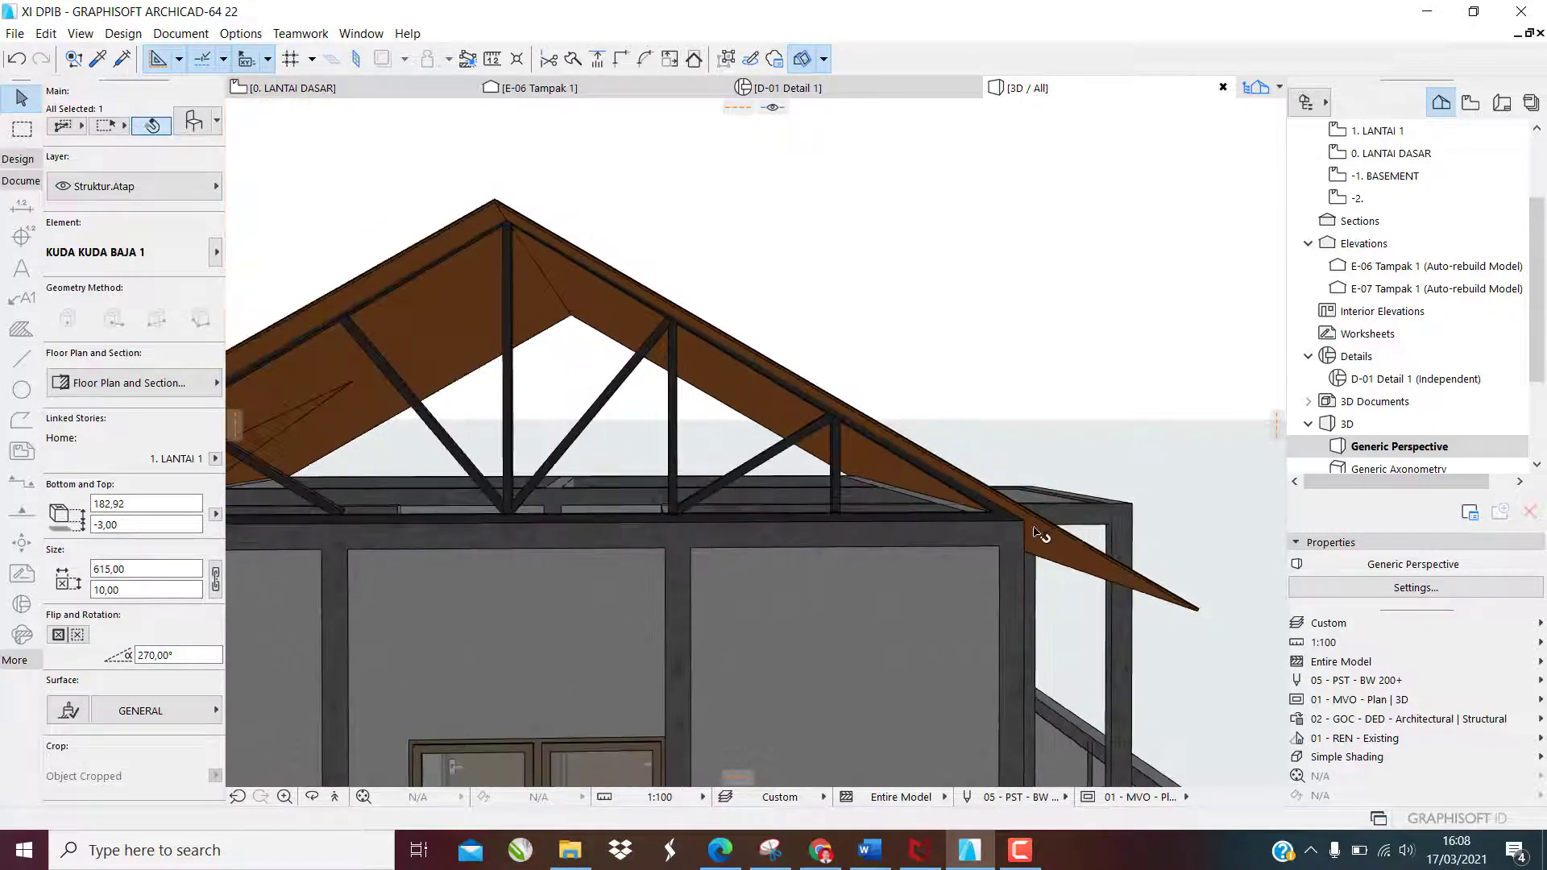
Stretch the porch truss's overhanging lower end back to the top outer corner of the porch beam, for a length of 315
{"action": "scroll", "coordinate": [1038, 534], "scroll_direction": "down", "scroll_amount": 5}
{"action": "middle_click_drag", "start_coordinate": [516, 560], "coordinate": [844, 507], "text": "shift"}
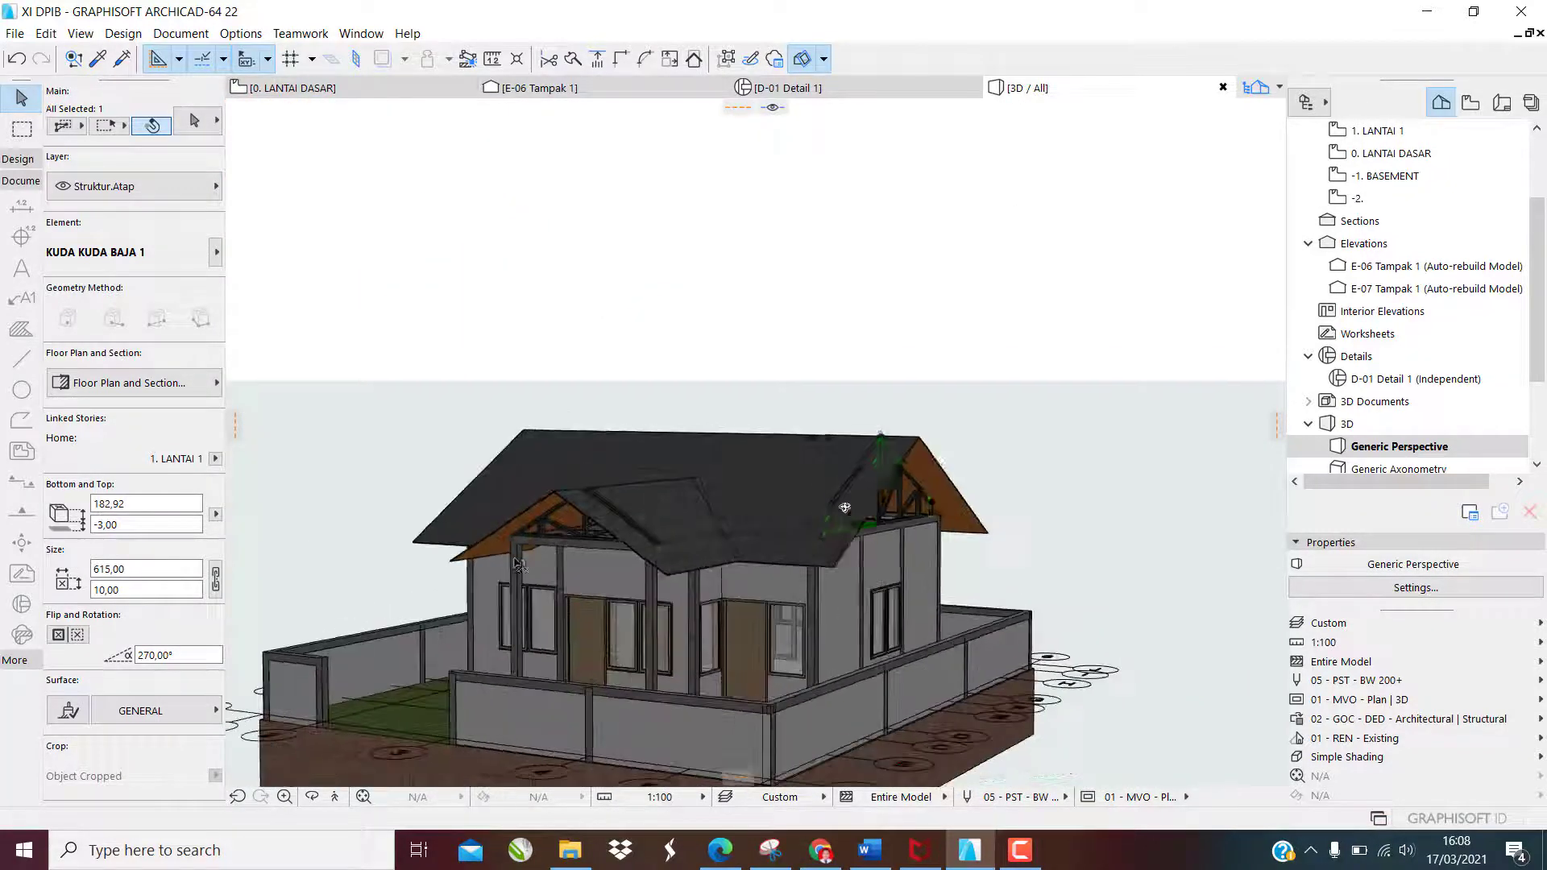
{"action": "scroll", "coordinate": [729, 545], "scroll_direction": "up", "scroll_amount": 6}
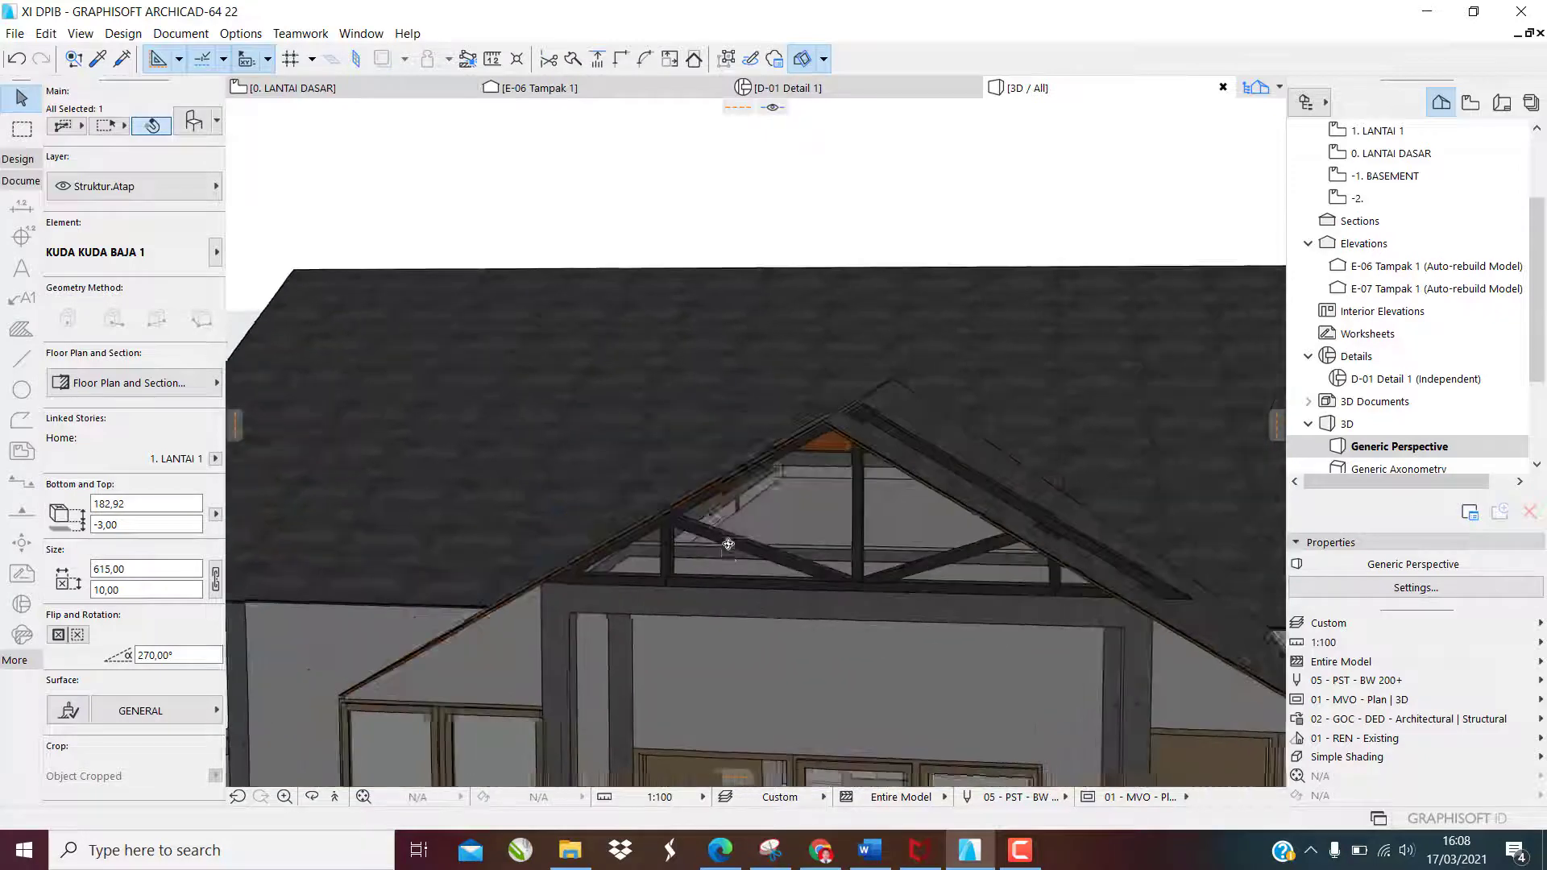
{"action": "scroll", "coordinate": [728, 545], "scroll_direction": "down", "scroll_amount": 2}
{"action": "scroll", "coordinate": [1066, 584], "scroll_direction": "up", "scroll_amount": 3}
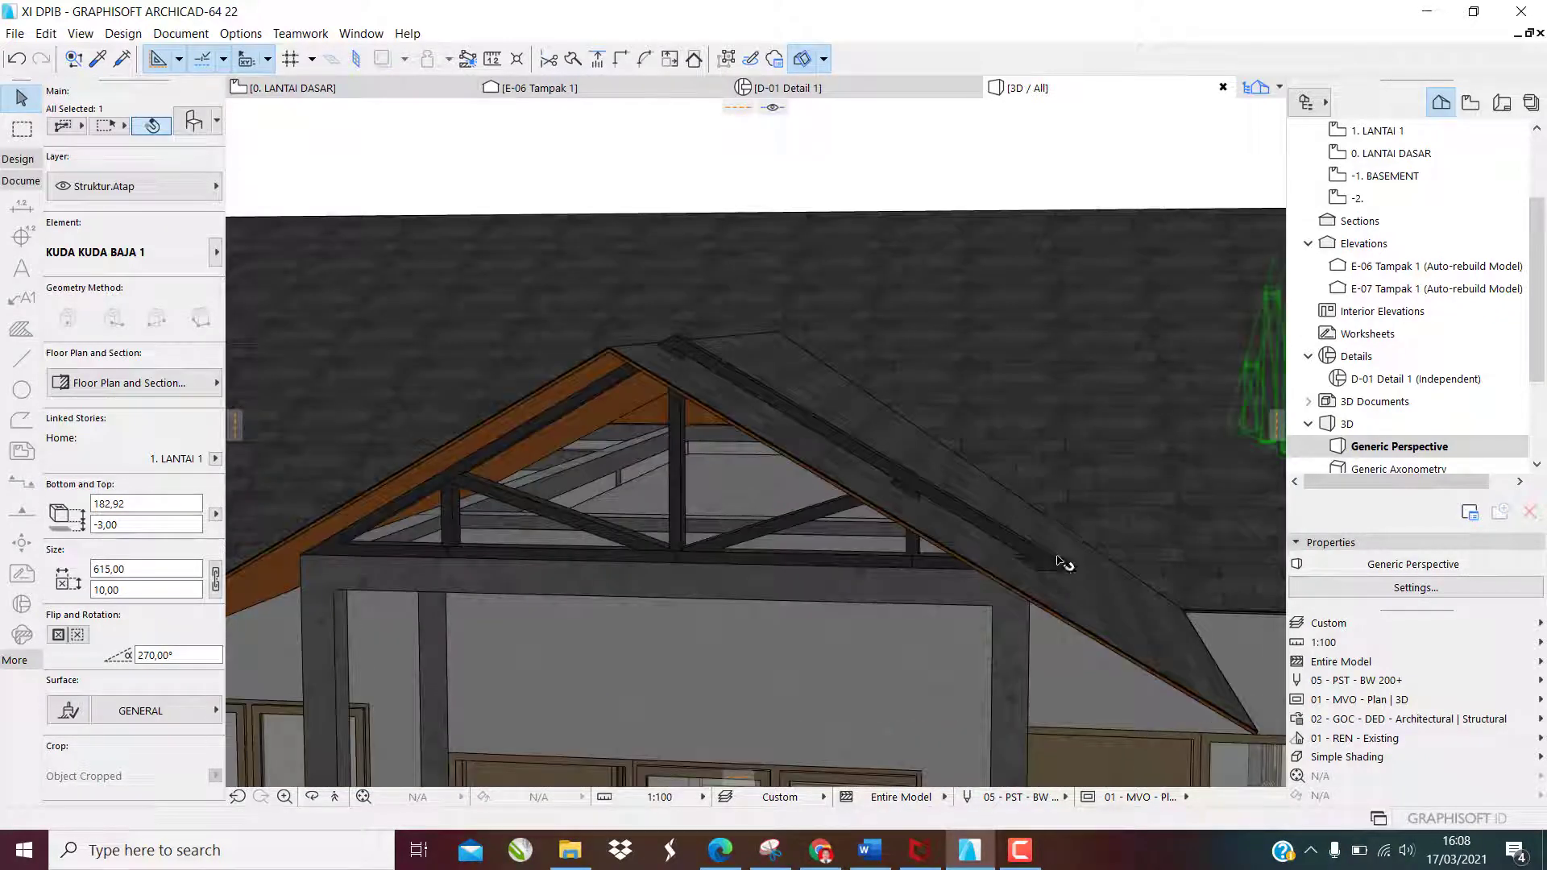
{"action": "left_click", "coordinate": [1062, 564]}
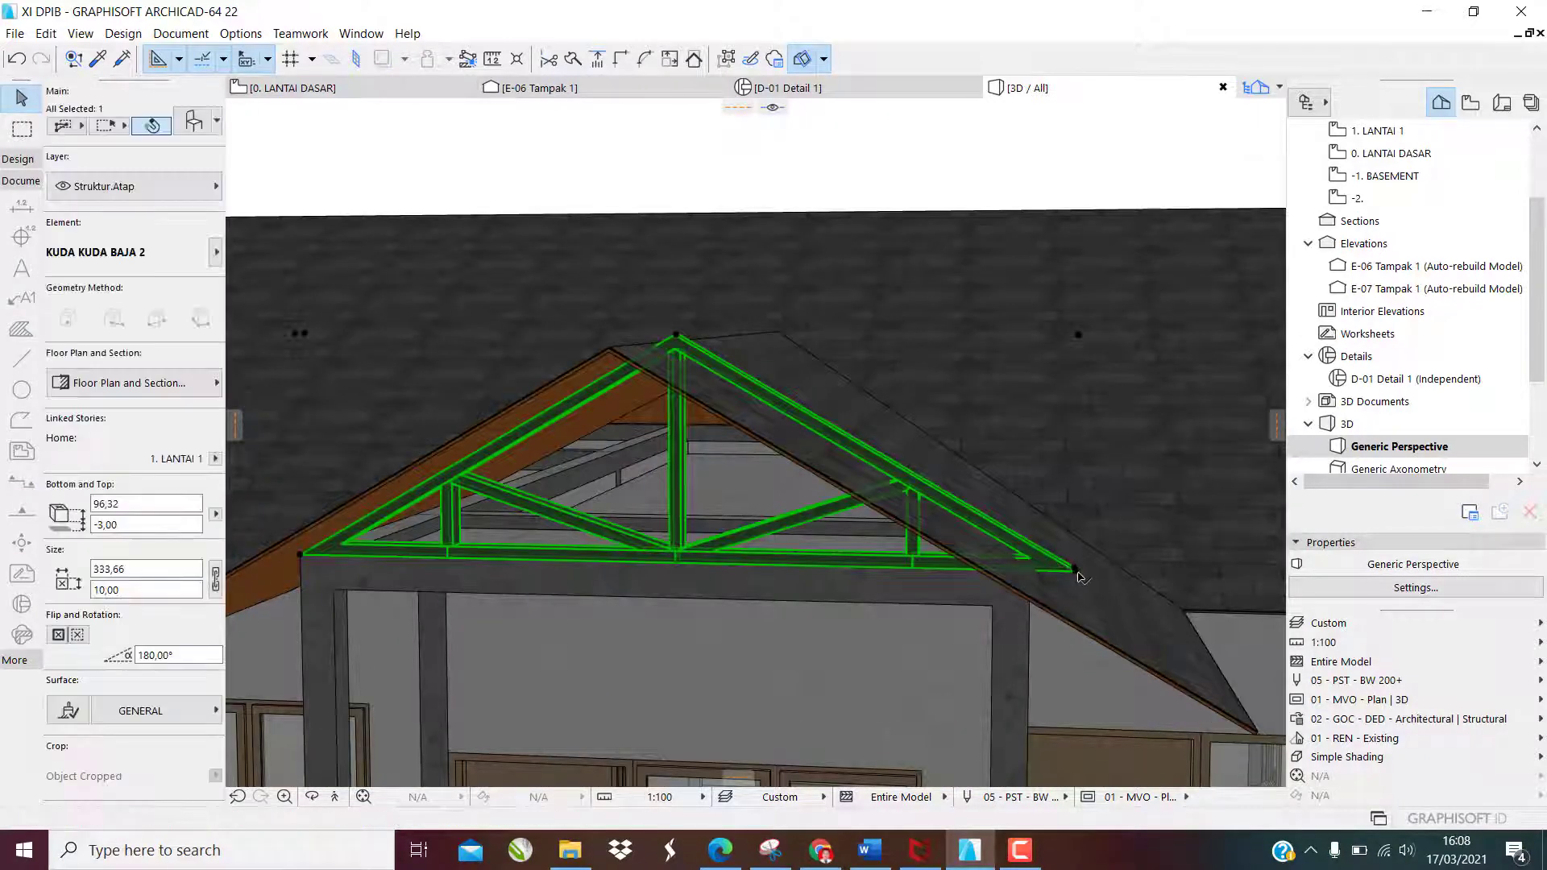
{"action": "left_click", "coordinate": [1075, 571]}
{"action": "key", "text": "Escape"}
{"action": "left_click", "coordinate": [1076, 570]}
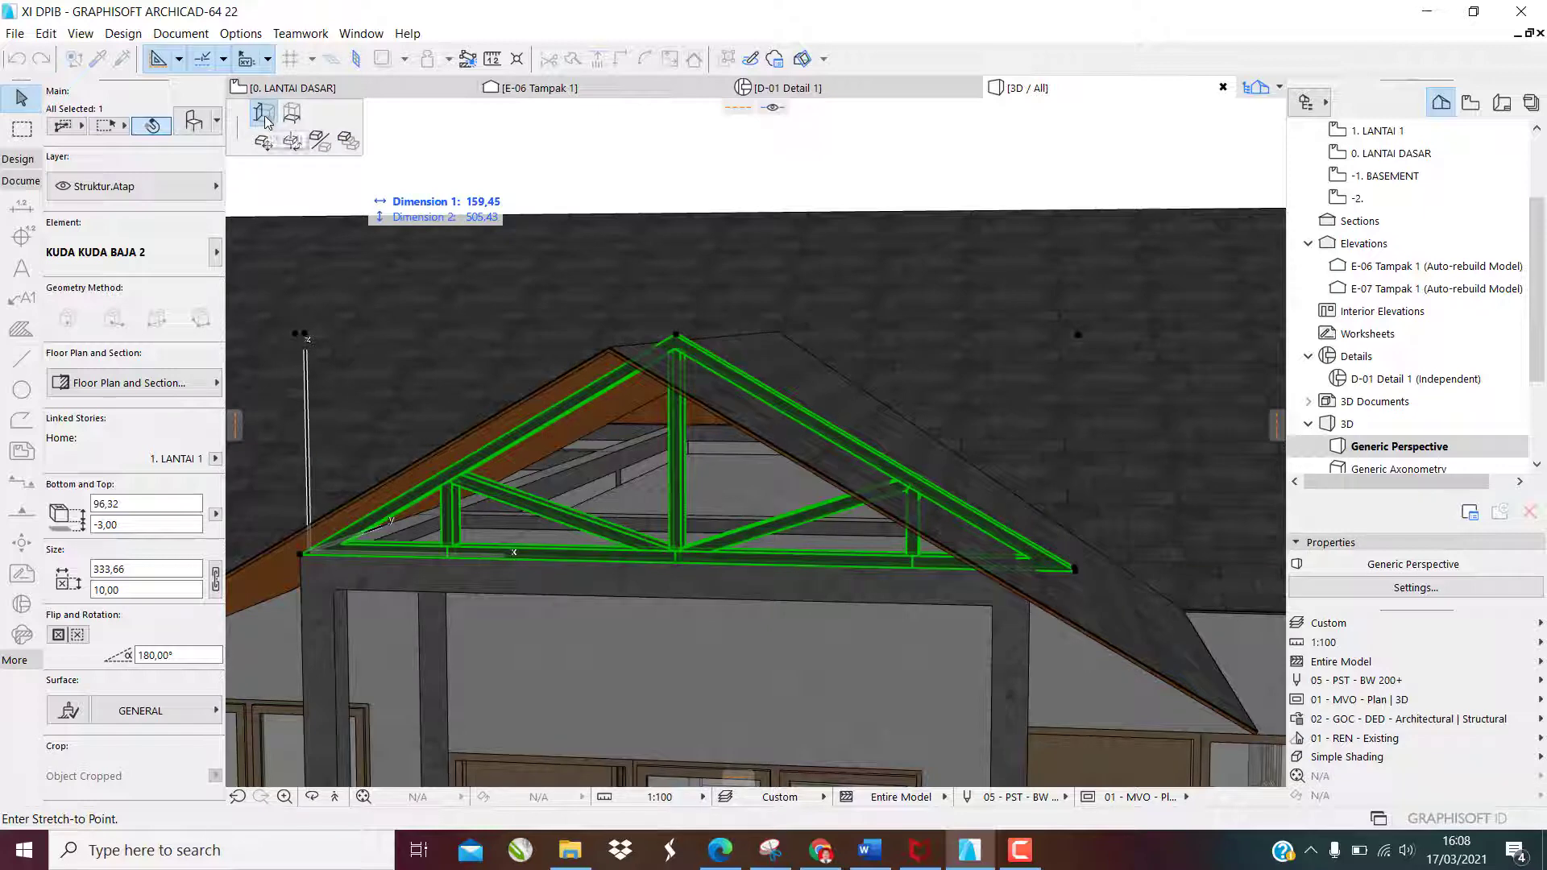
{"action": "scroll", "coordinate": [1021, 572], "scroll_direction": "up", "scroll_amount": 5}
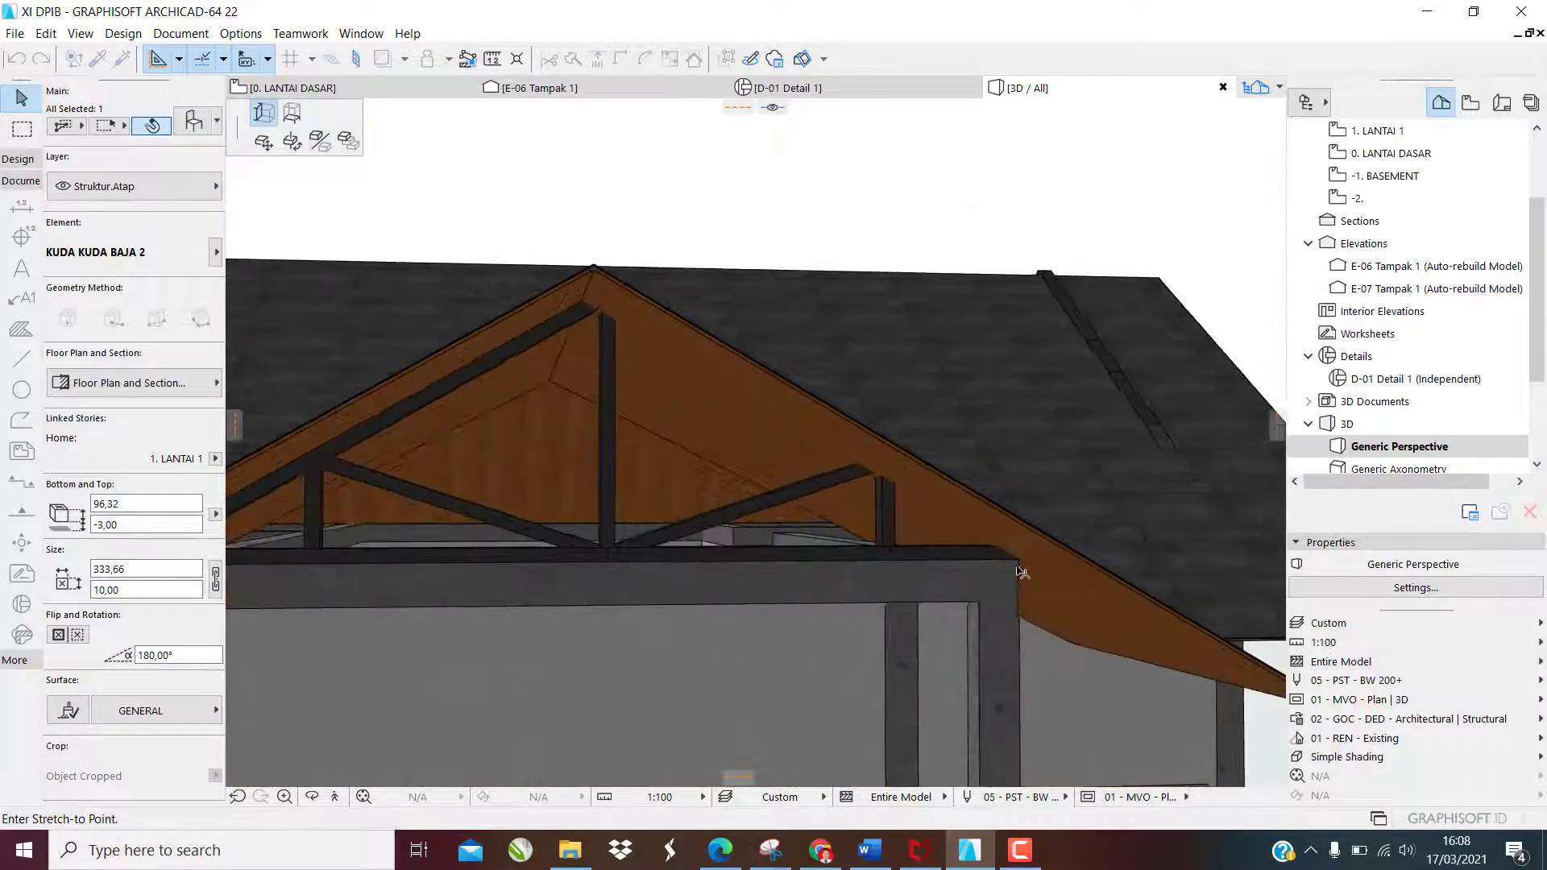
{"action": "scroll", "coordinate": [1022, 572], "scroll_direction": "up", "scroll_amount": 4}
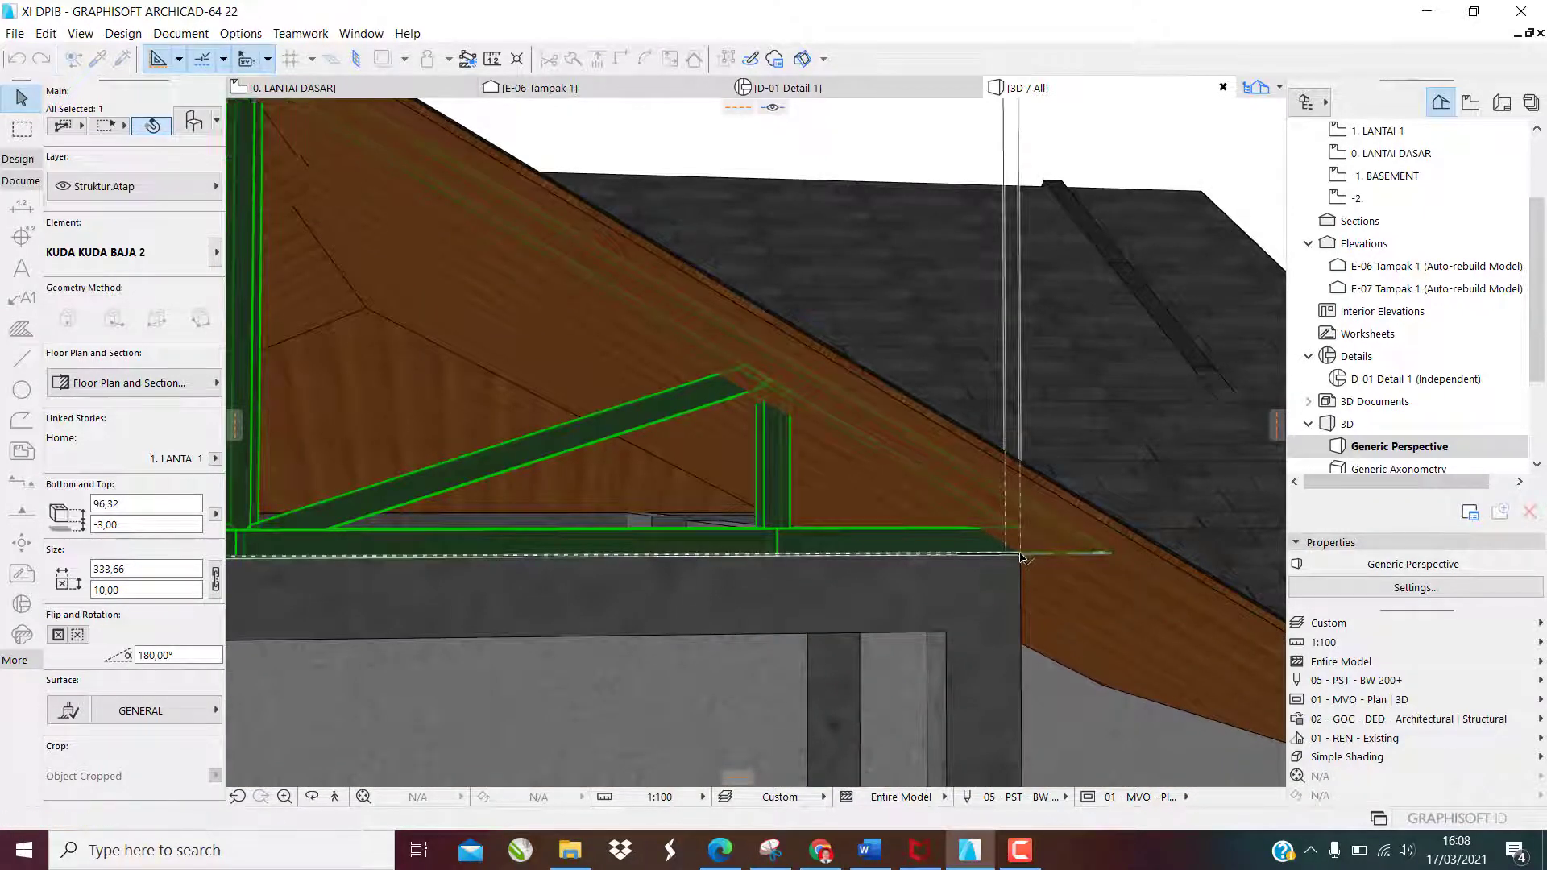
{"action": "scroll", "coordinate": [691, 542], "scroll_direction": "down", "scroll_amount": 3}
{"action": "left_click", "coordinate": [691, 541]}
{"action": "scroll", "coordinate": [693, 538], "scroll_direction": "down", "scroll_amount": 4}
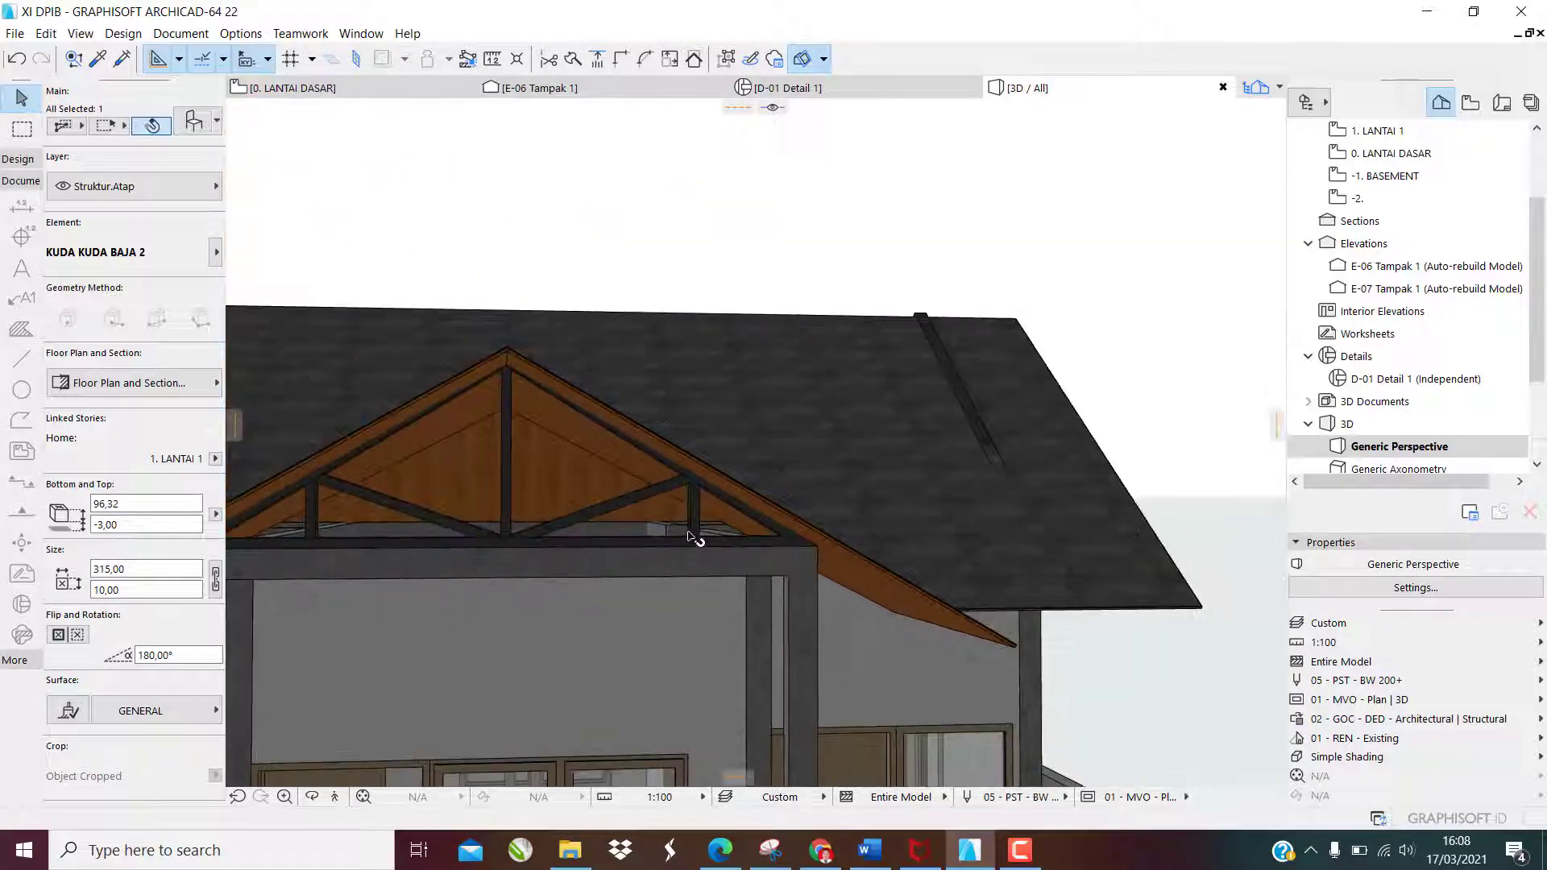
{"action": "key", "text": "Escape"}
In elevation E-06, stretch the main truss's height so its peak drops 5.77 to the underside of the roof ridge
{"action": "middle_click_drag", "start_coordinate": [709, 495], "coordinate": [833, 496], "text": "shift"}
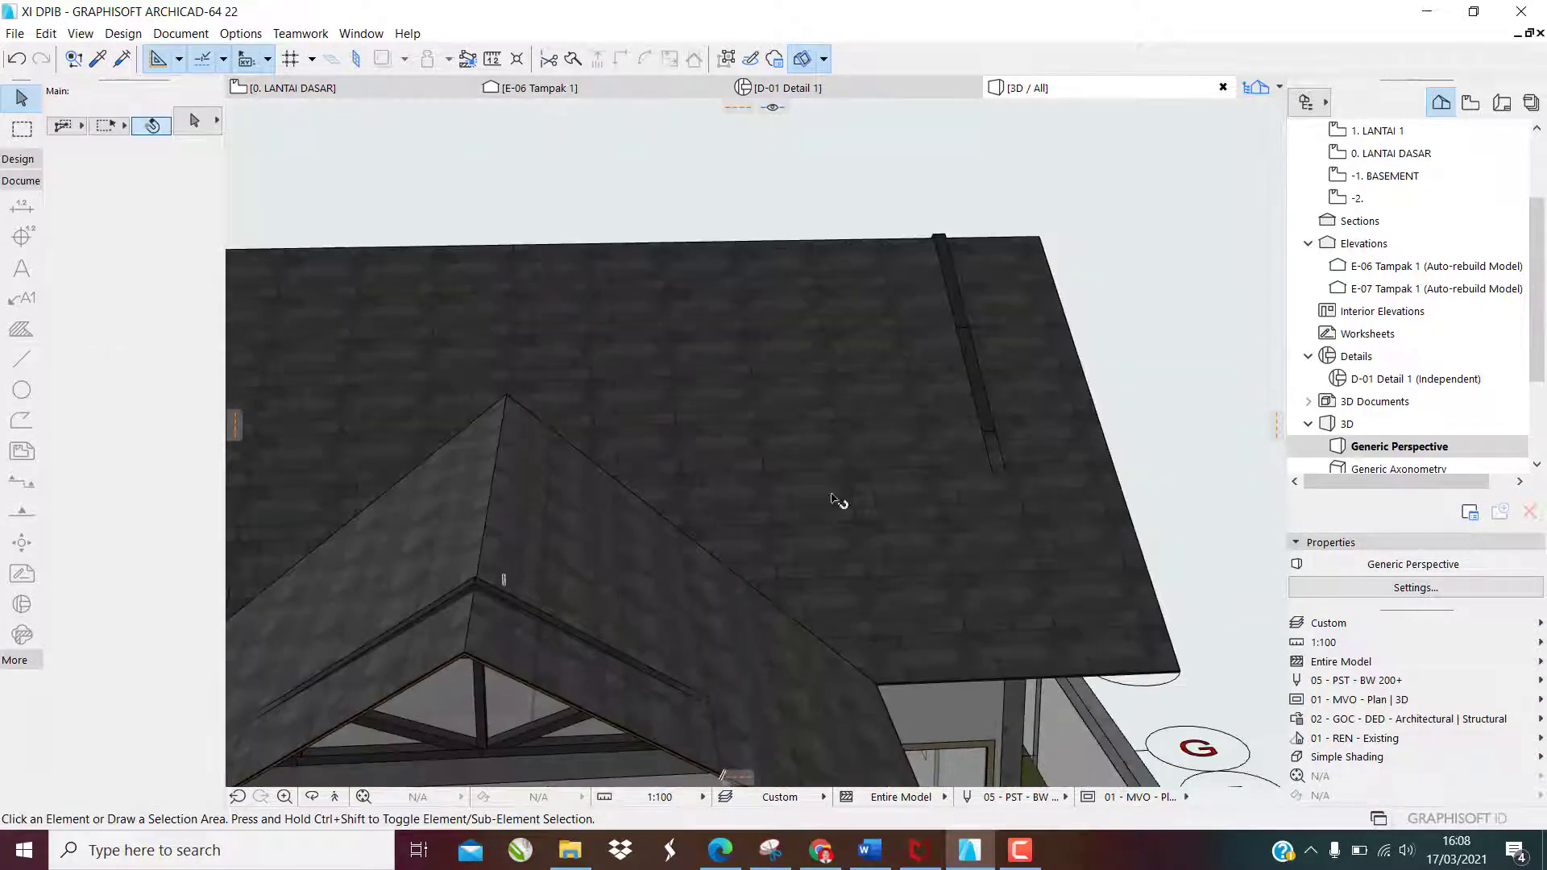
{"action": "double_click", "coordinate": [1440, 267]}
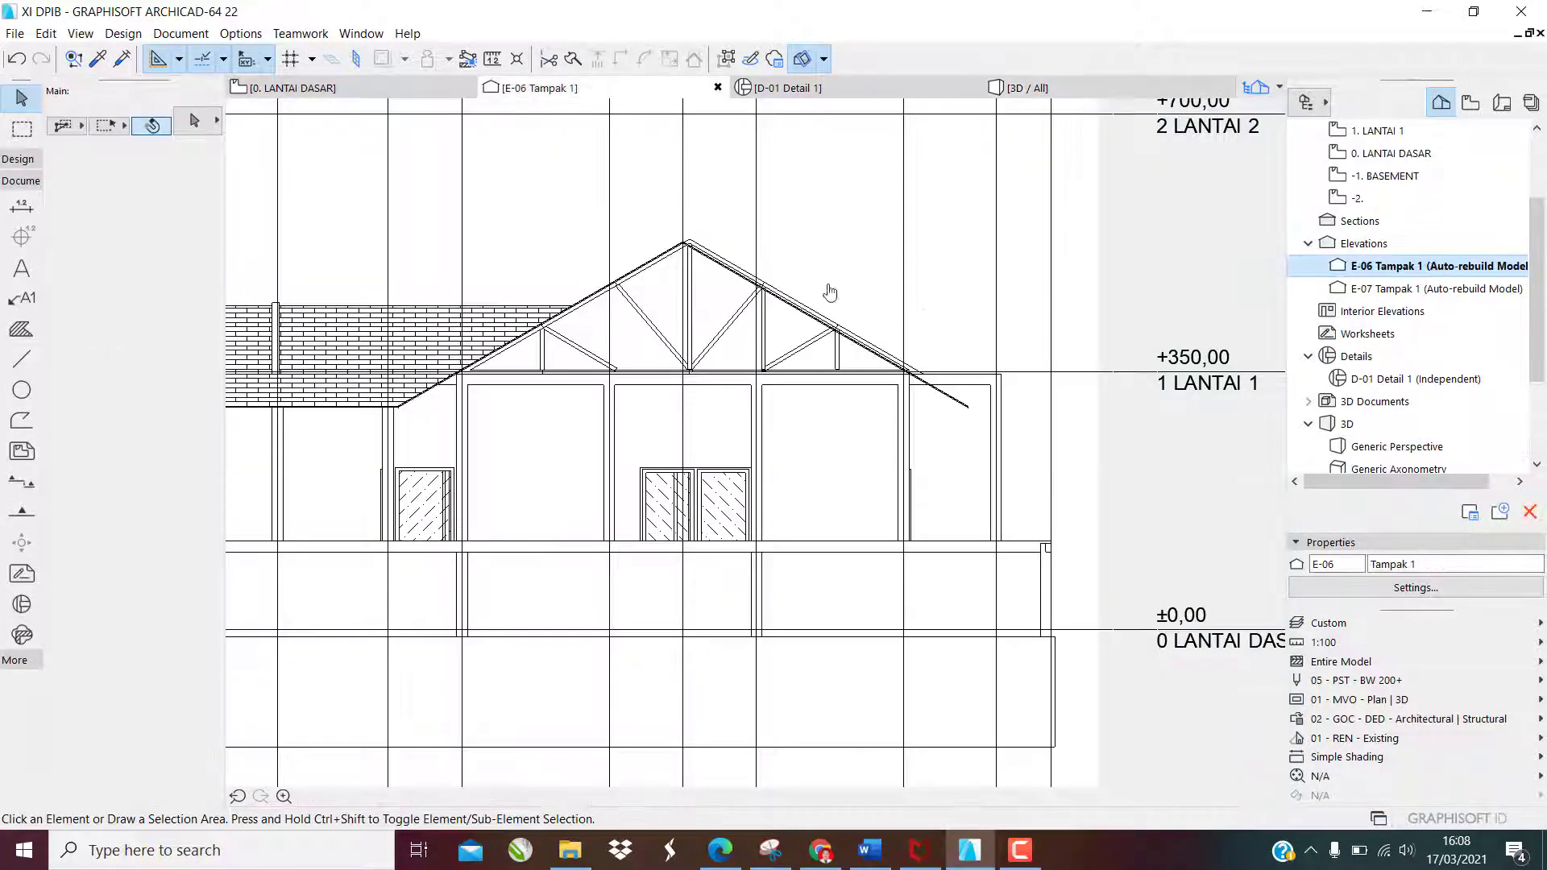
{"action": "scroll", "coordinate": [715, 252], "scroll_direction": "up", "scroll_amount": 5}
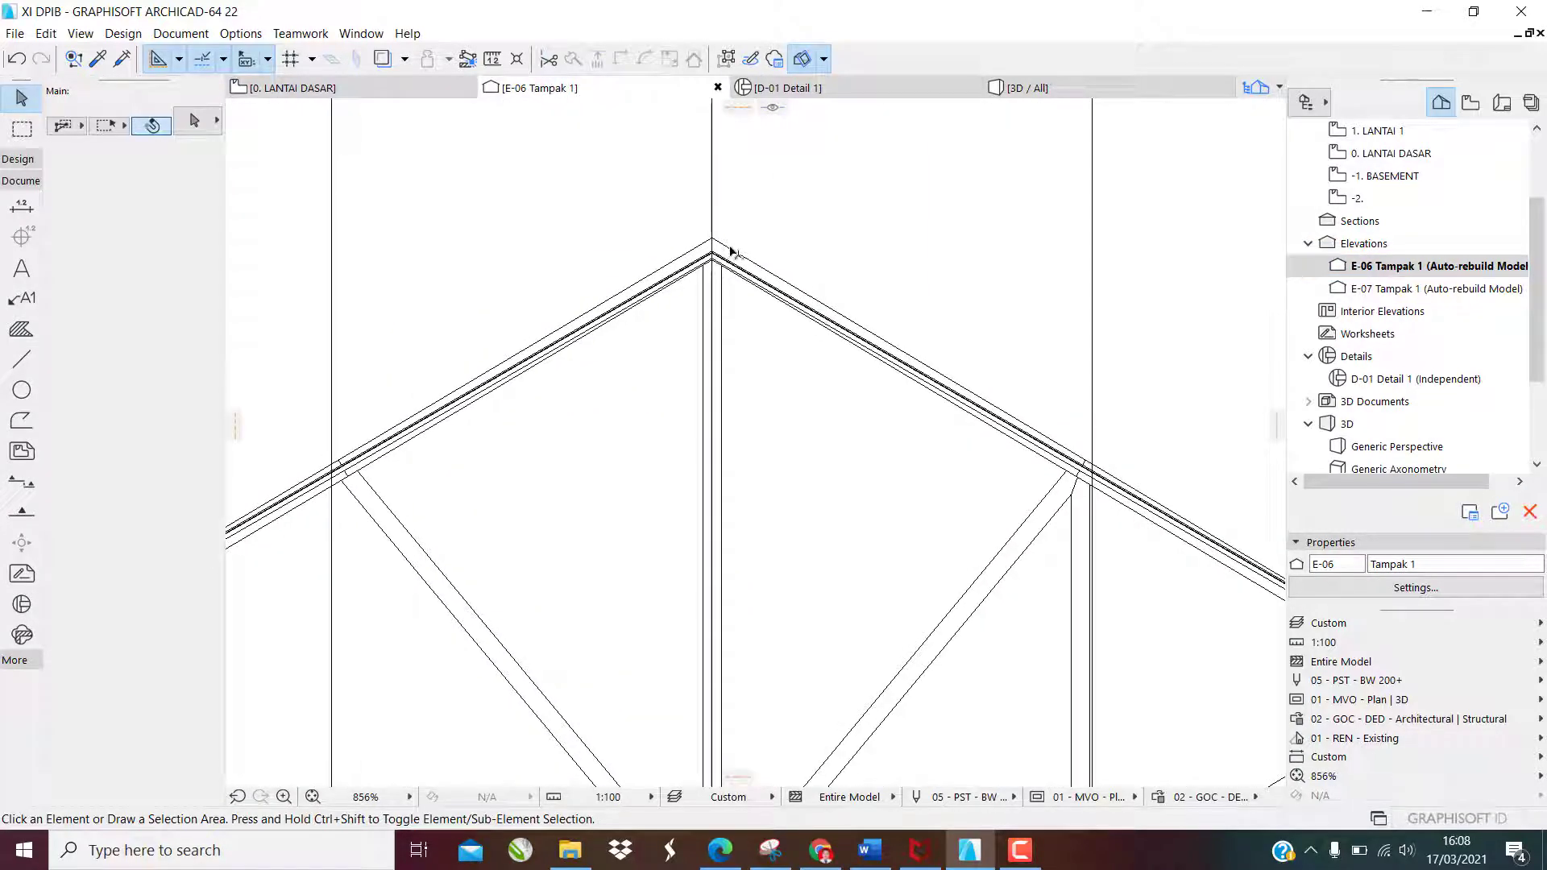
{"action": "left_click", "coordinate": [714, 241]}
{"action": "left_click", "coordinate": [714, 240]}
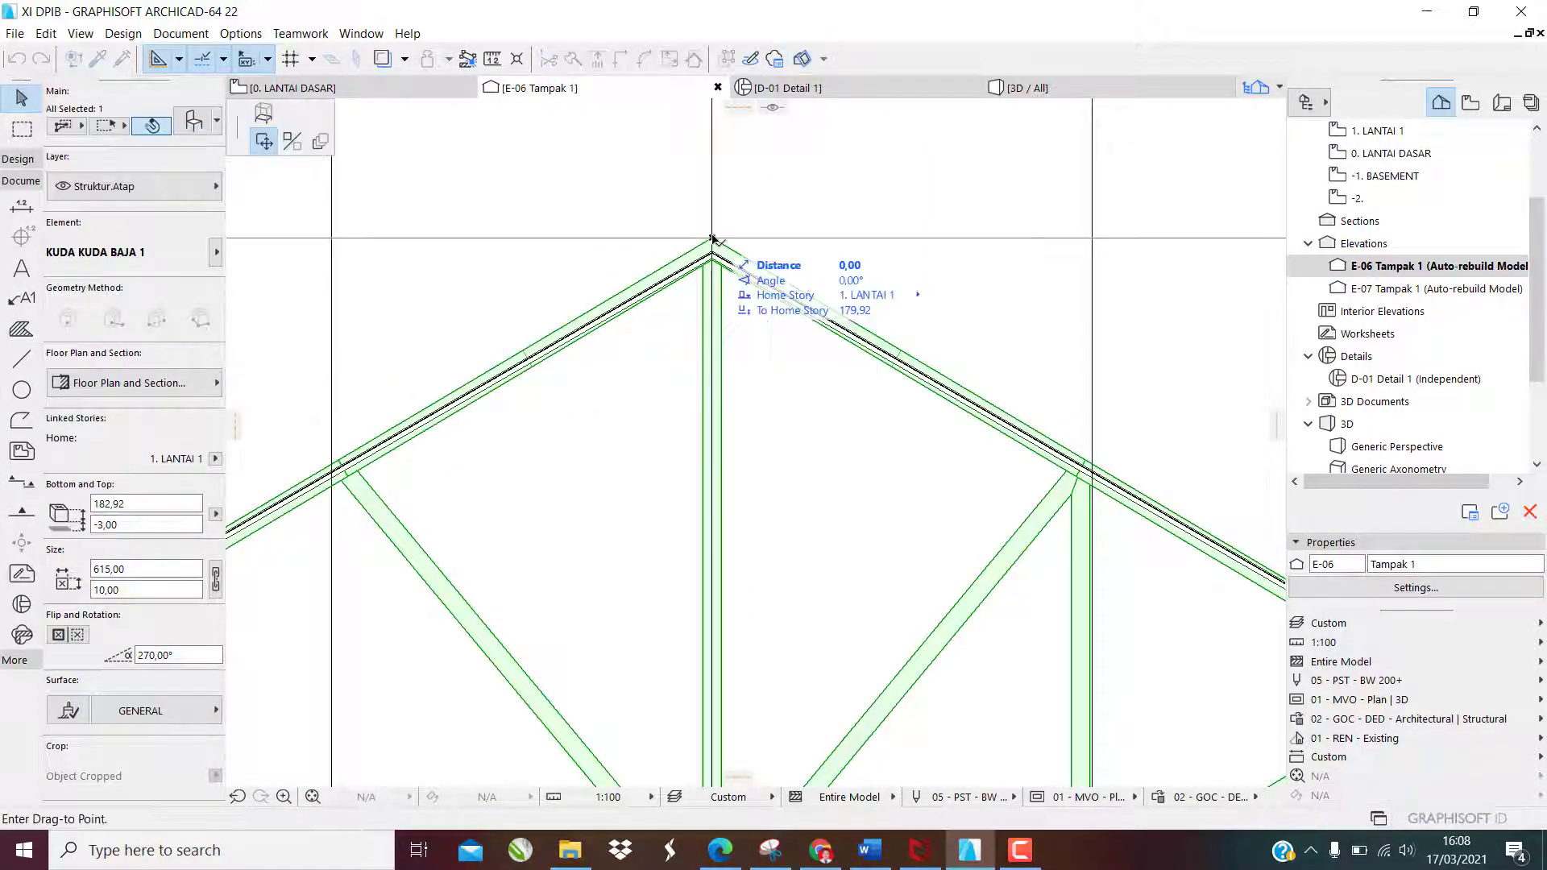
{"action": "left_click", "coordinate": [272, 115]}
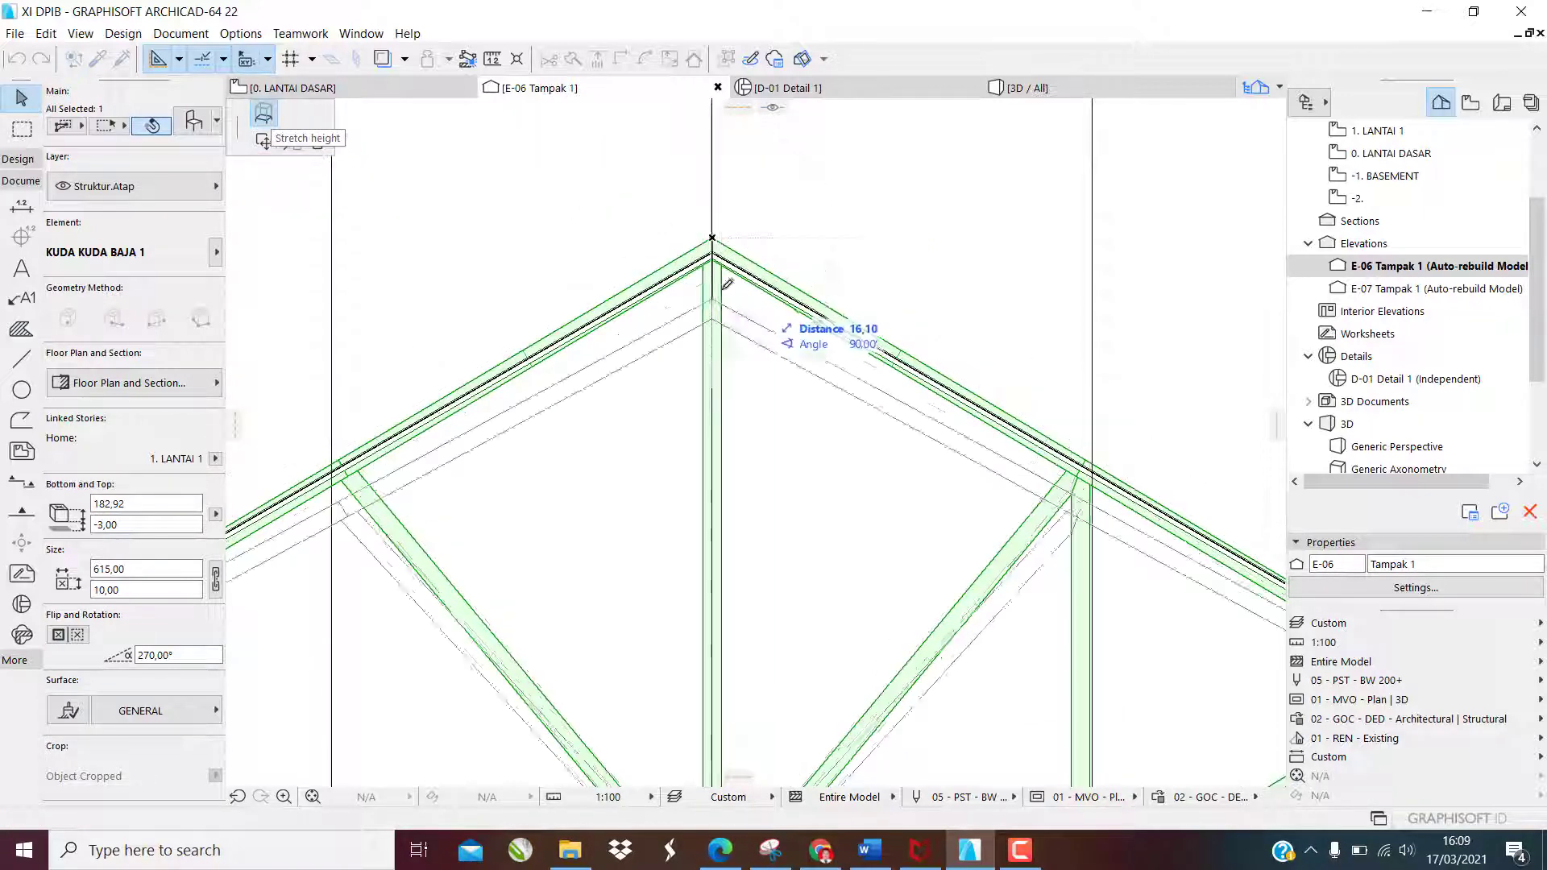
{"action": "scroll", "coordinate": [724, 286], "scroll_direction": "up", "scroll_amount": 3}
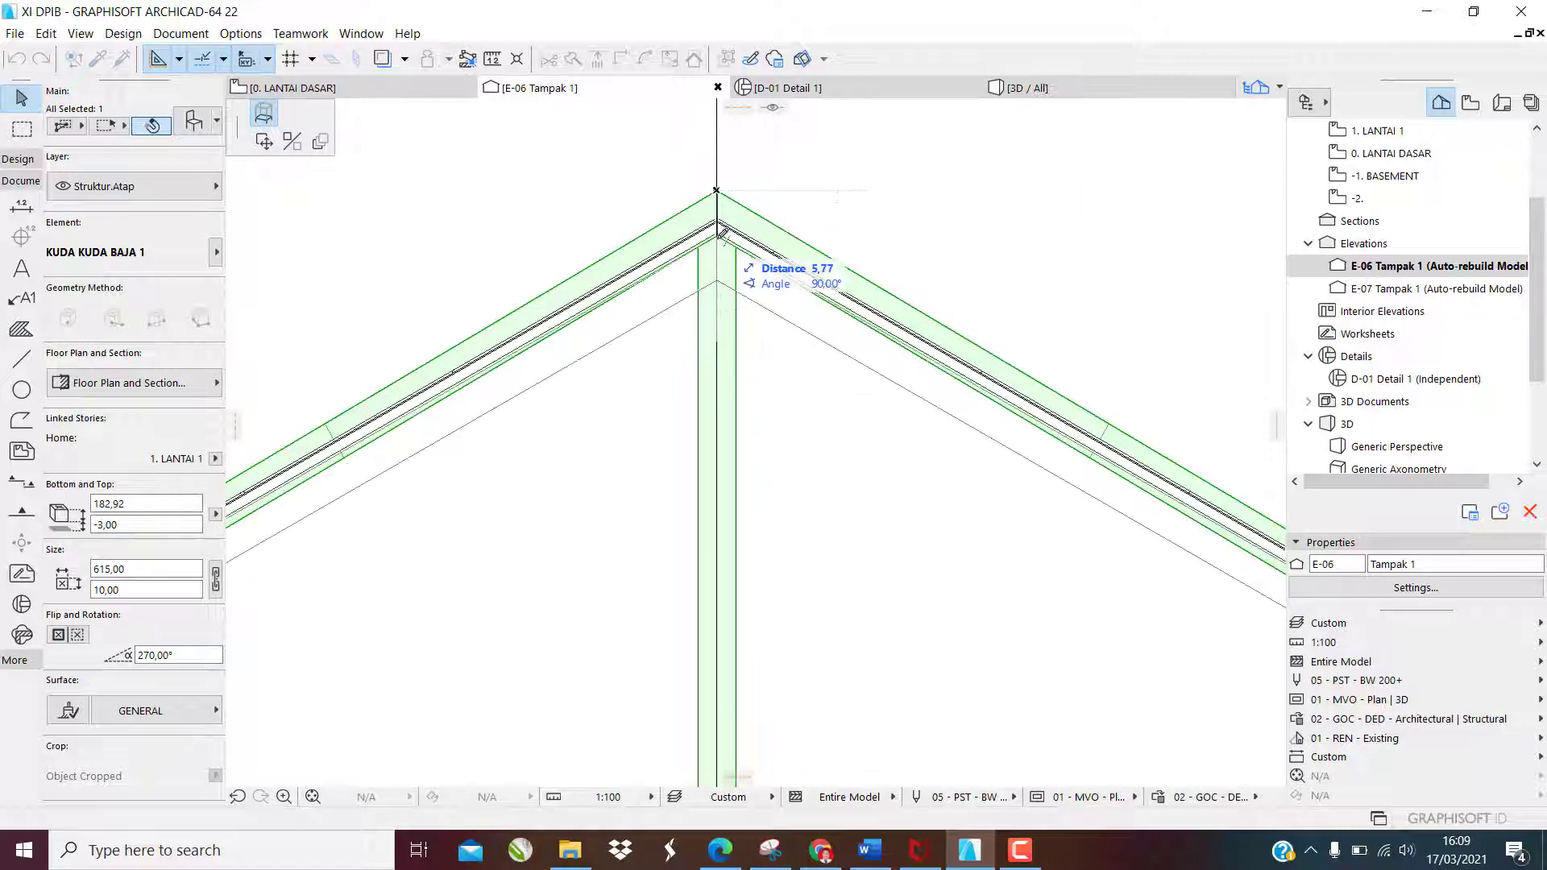
{"action": "scroll", "coordinate": [723, 234], "scroll_direction": "up", "scroll_amount": 2}
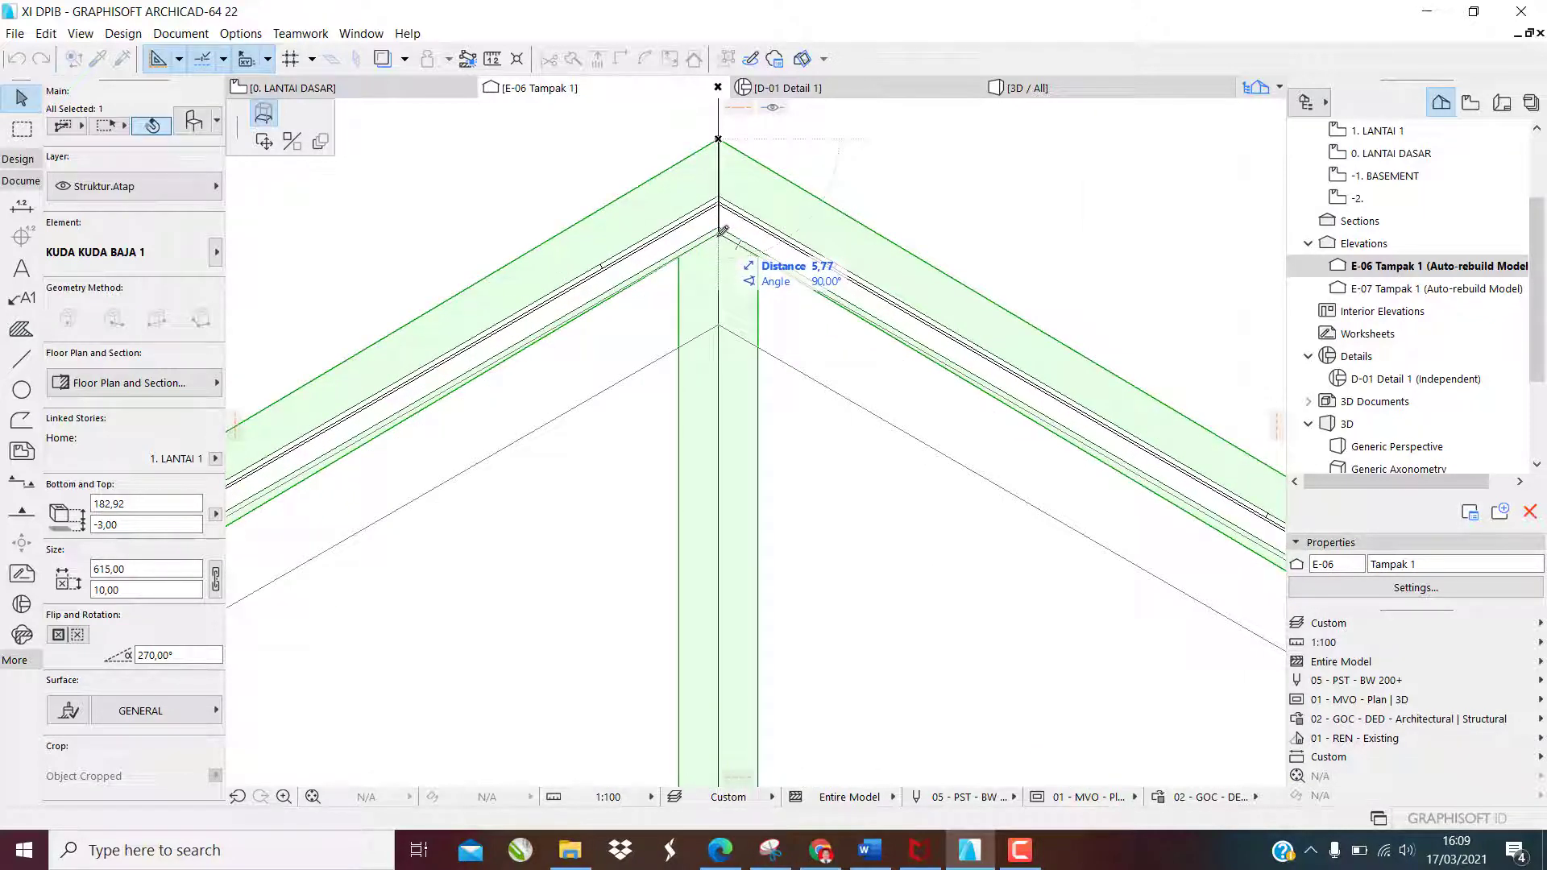
{"action": "left_click", "coordinate": [723, 233]}
{"action": "left_click", "coordinate": [807, 227]}
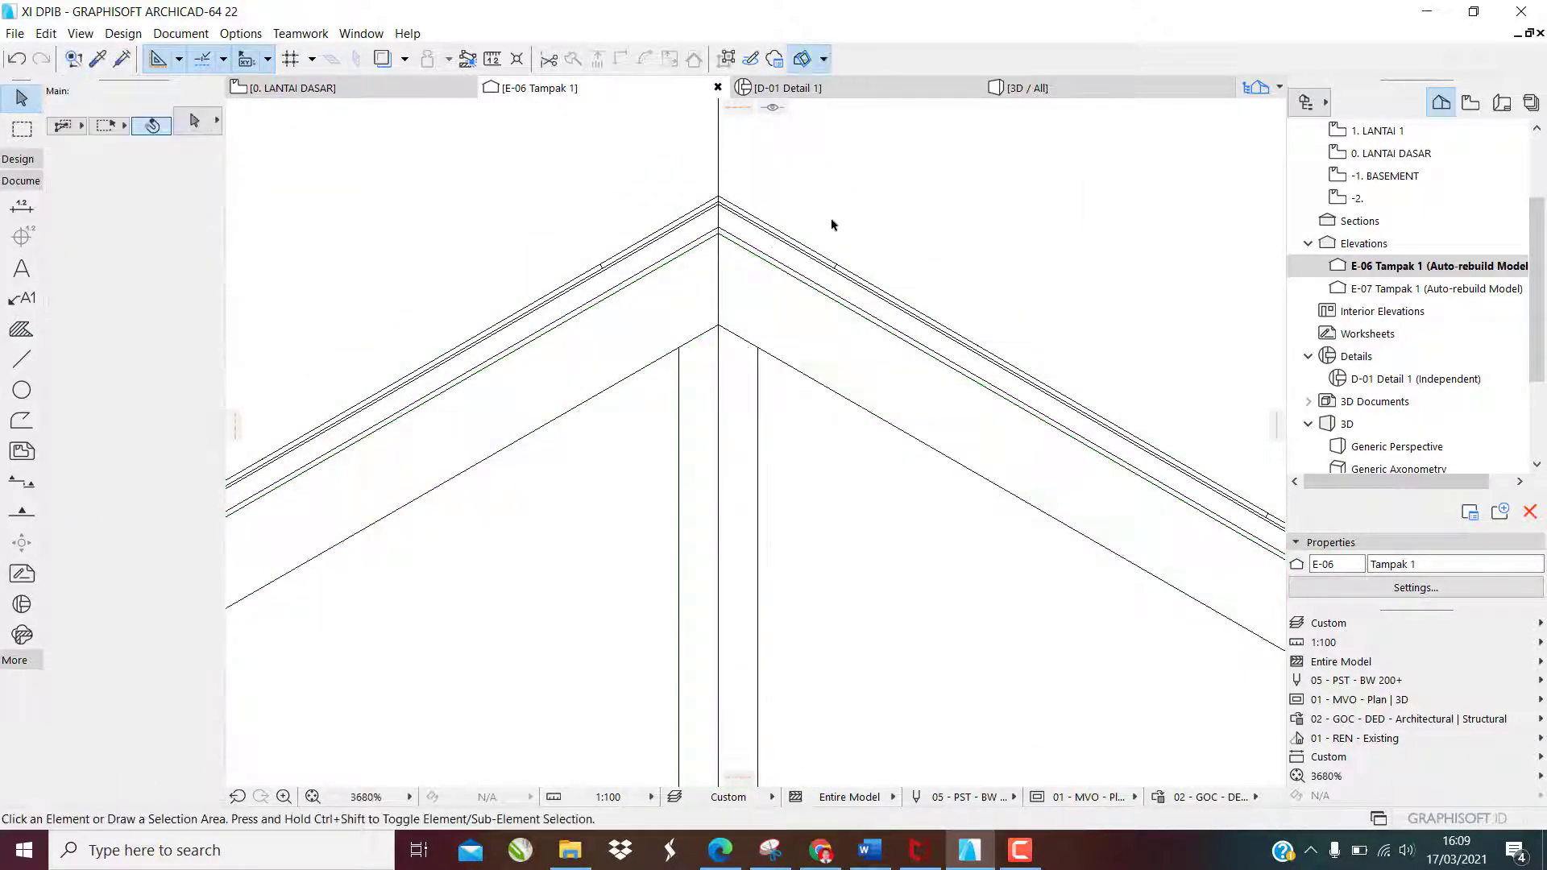
Examine the main truss's fit under the roof in elevation E-06, at the eaves, along the slopes and at the ridge
{"action": "scroll", "coordinate": [833, 225], "scroll_direction": "down", "scroll_amount": 10}
{"action": "scroll", "coordinate": [809, 260], "scroll_direction": "up", "scroll_amount": 3}
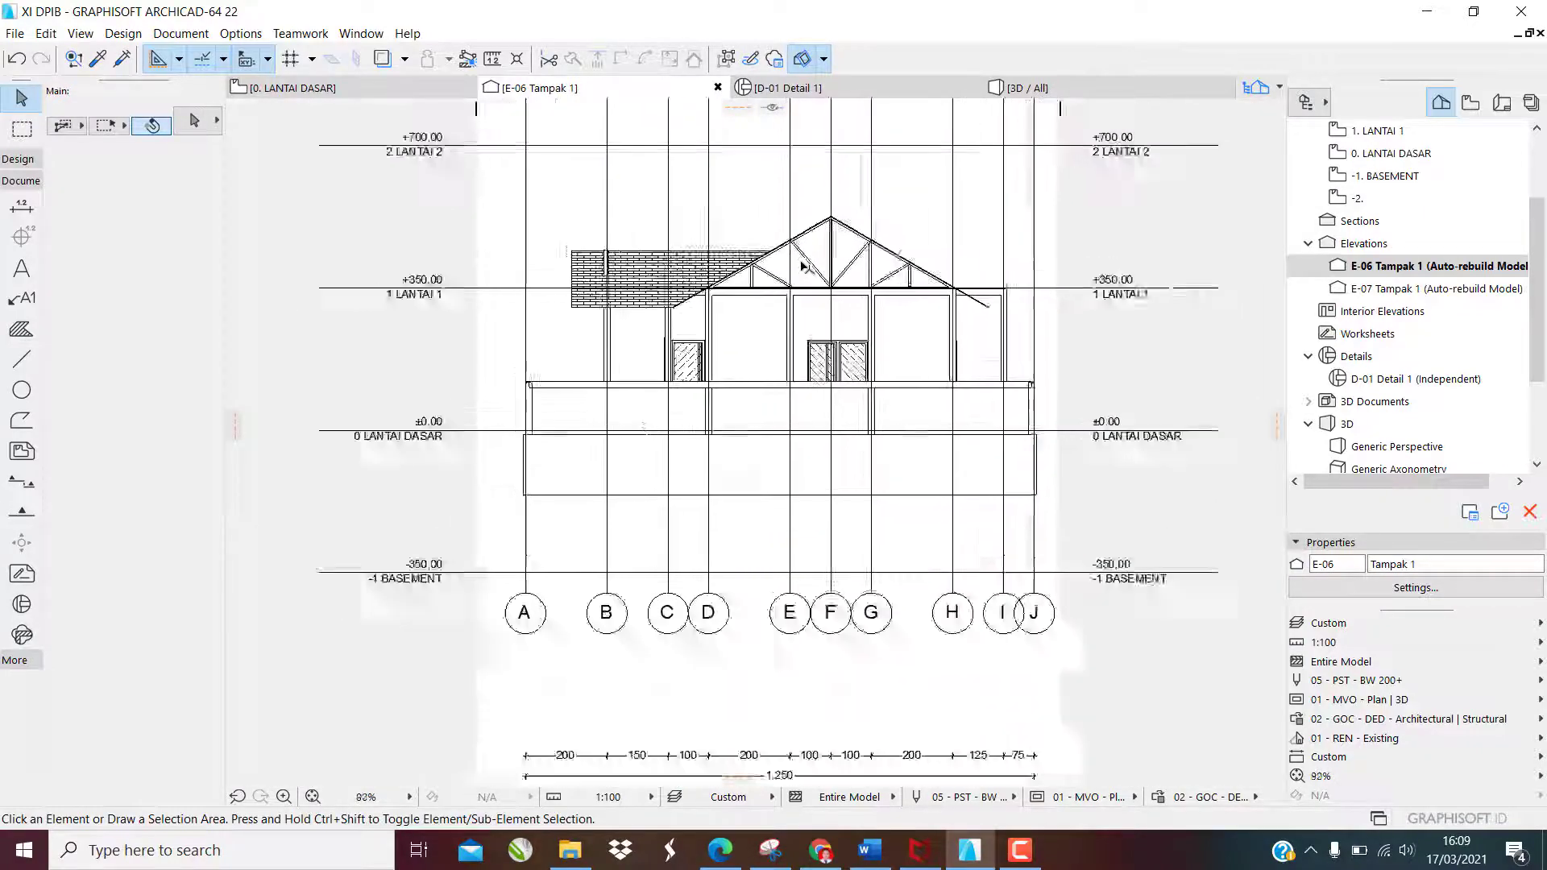
{"action": "scroll", "coordinate": [423, 416], "scroll_direction": "up", "scroll_amount": 3}
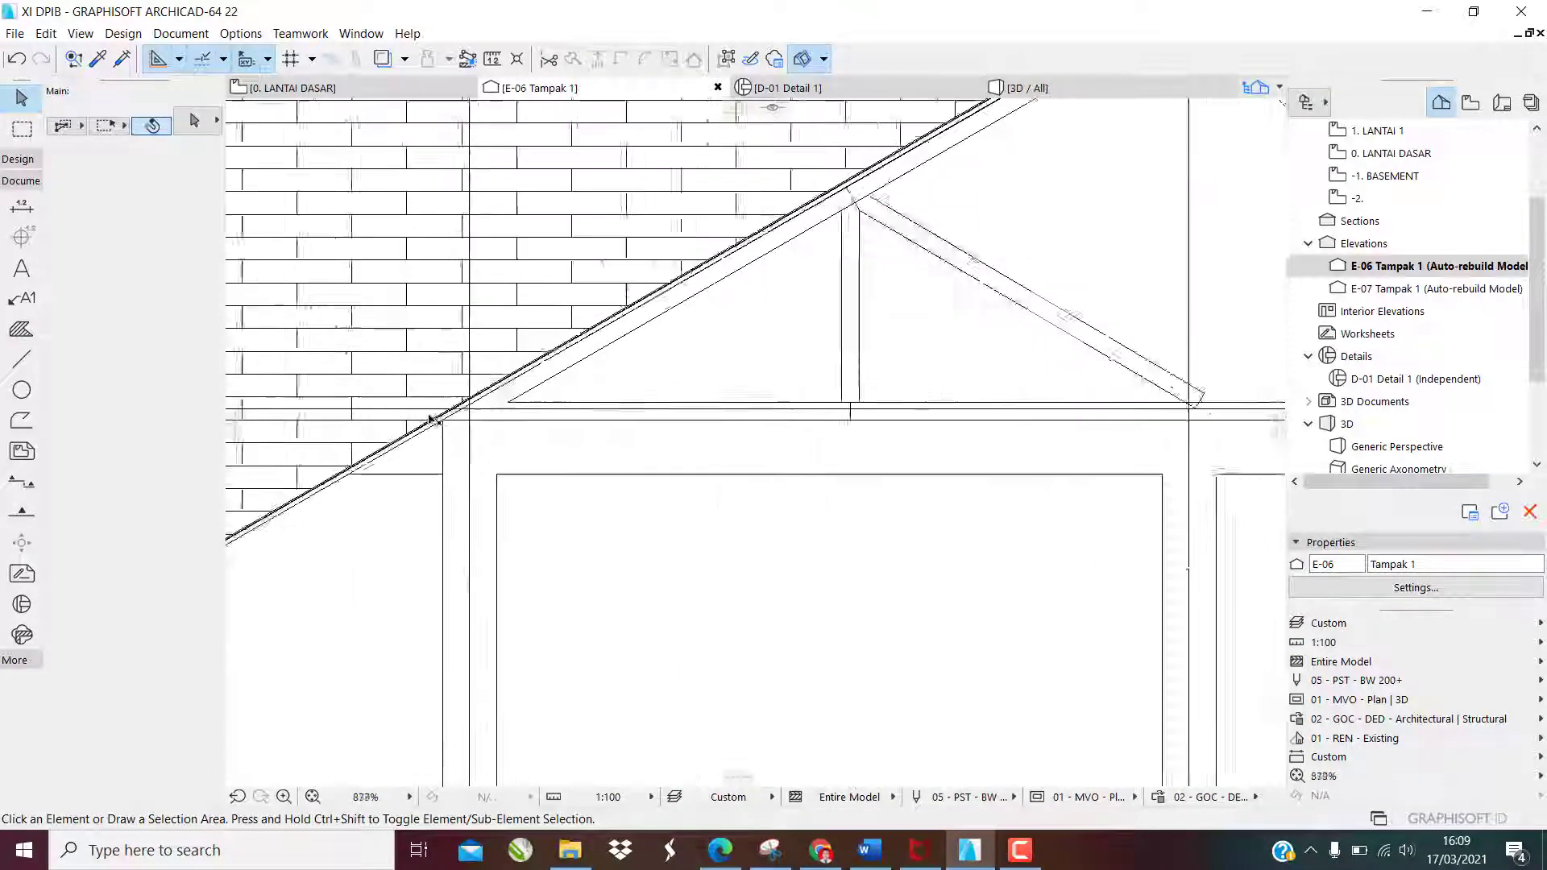
{"action": "scroll", "coordinate": [459, 420], "scroll_direction": "down", "scroll_amount": 5}
{"action": "scroll", "coordinate": [826, 436], "scroll_direction": "up", "scroll_amount": 5}
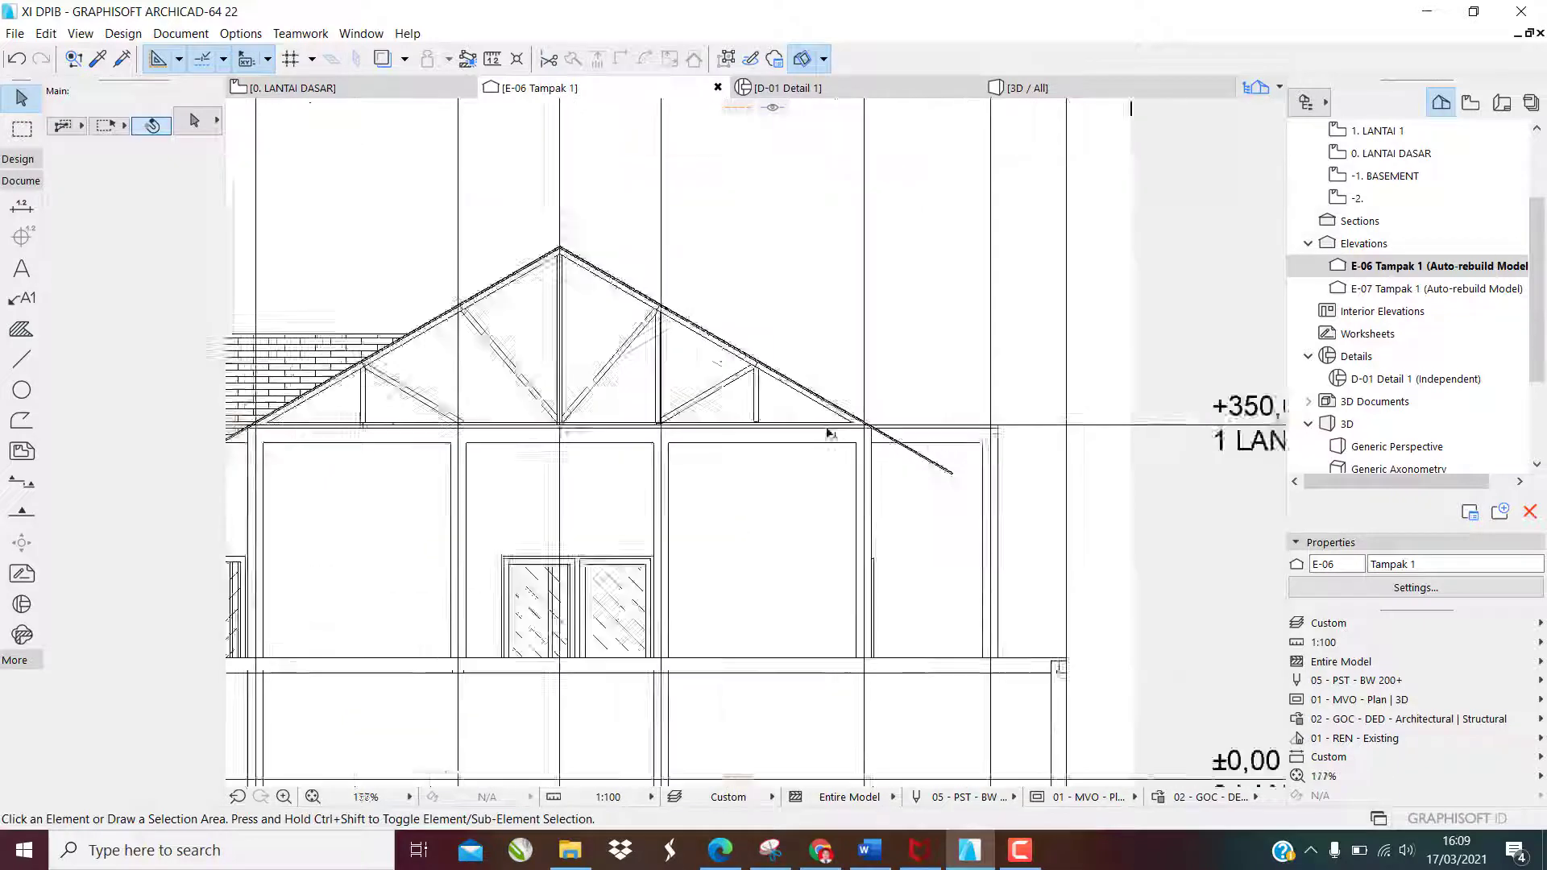
{"action": "scroll", "coordinate": [842, 451], "scroll_direction": "down", "scroll_amount": 3}
{"action": "scroll", "coordinate": [468, 261], "scroll_direction": "up", "scroll_amount": 5}
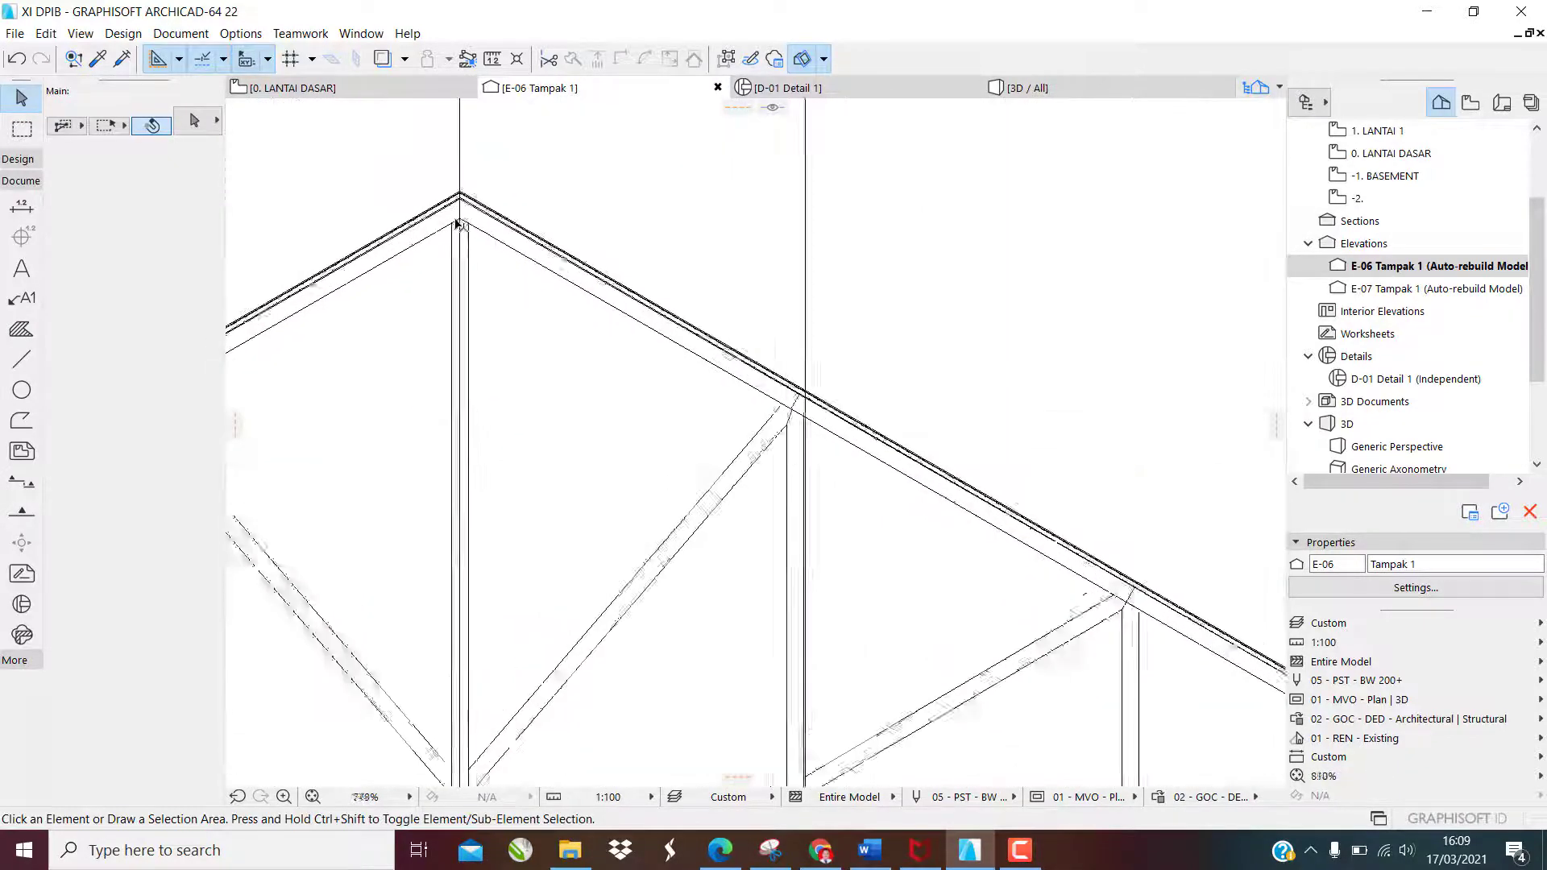
{"action": "scroll", "coordinate": [477, 214], "scroll_direction": "down", "scroll_amount": 4}
Open elevation E-07 and delete all the drafting lines overlaying the porch truss
{"action": "left_click", "coordinate": [1396, 292]}
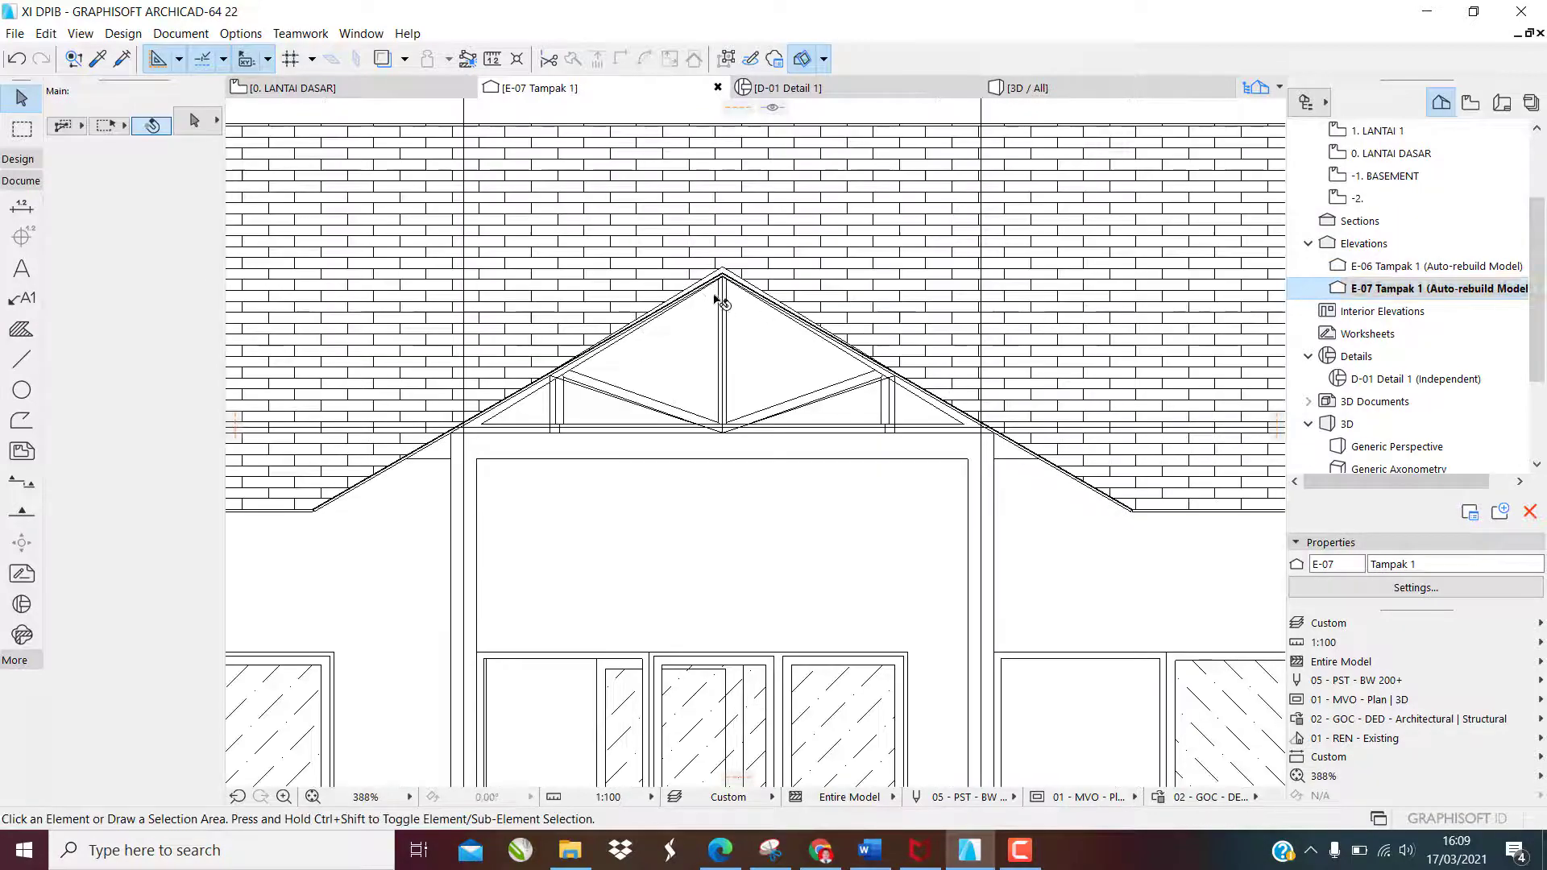
{"action": "scroll", "coordinate": [716, 296], "scroll_direction": "up", "scroll_amount": 8}
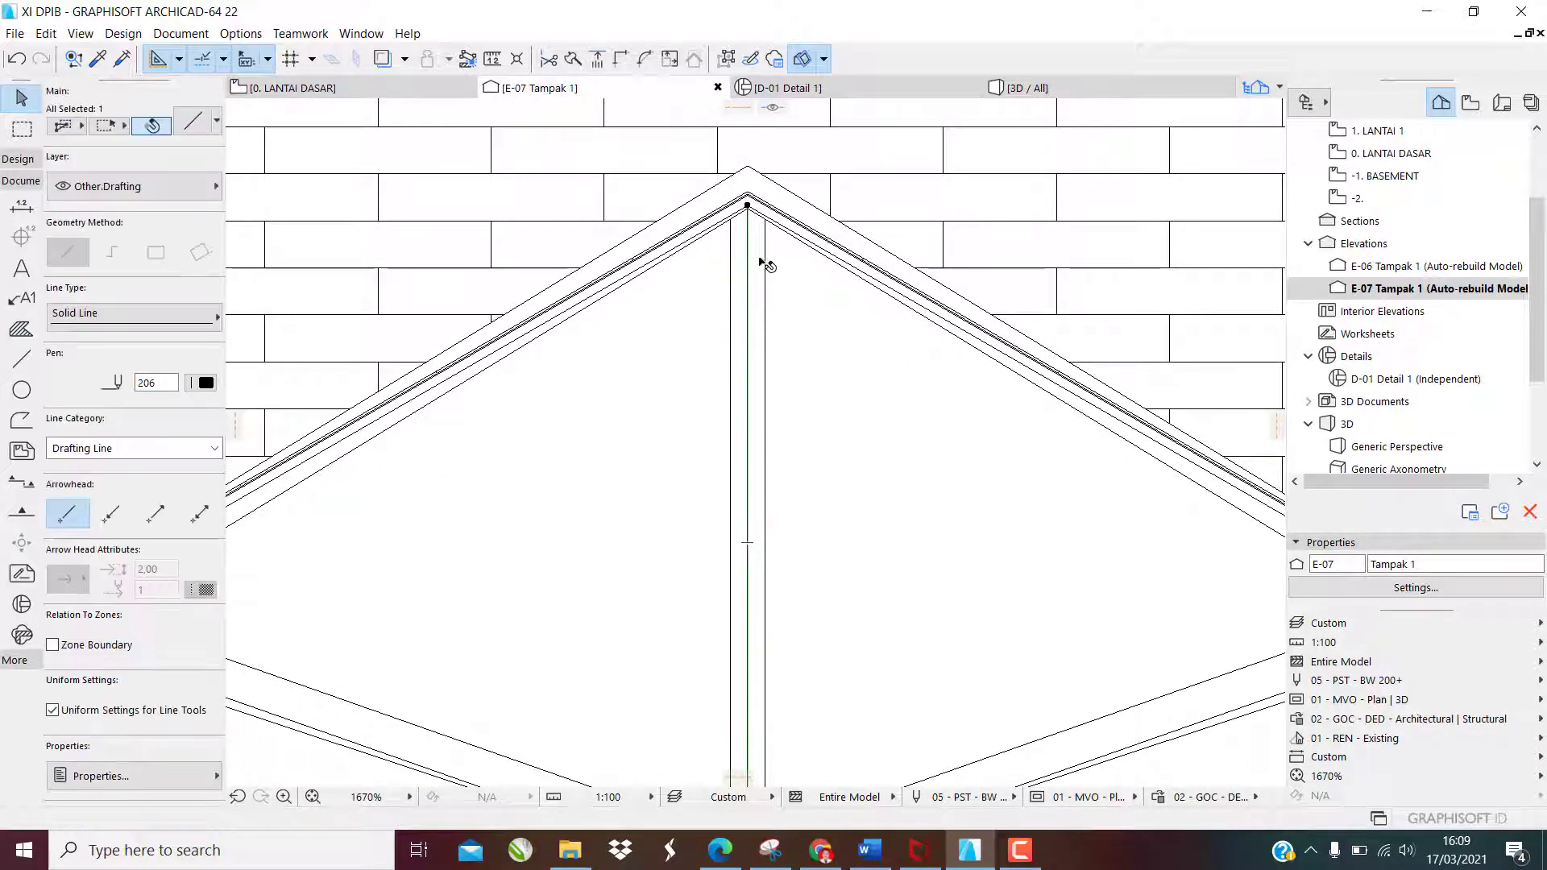
{"action": "key", "text": "Escape"}
{"action": "scroll", "coordinate": [793, 267], "scroll_direction": "down", "scroll_amount": 5}
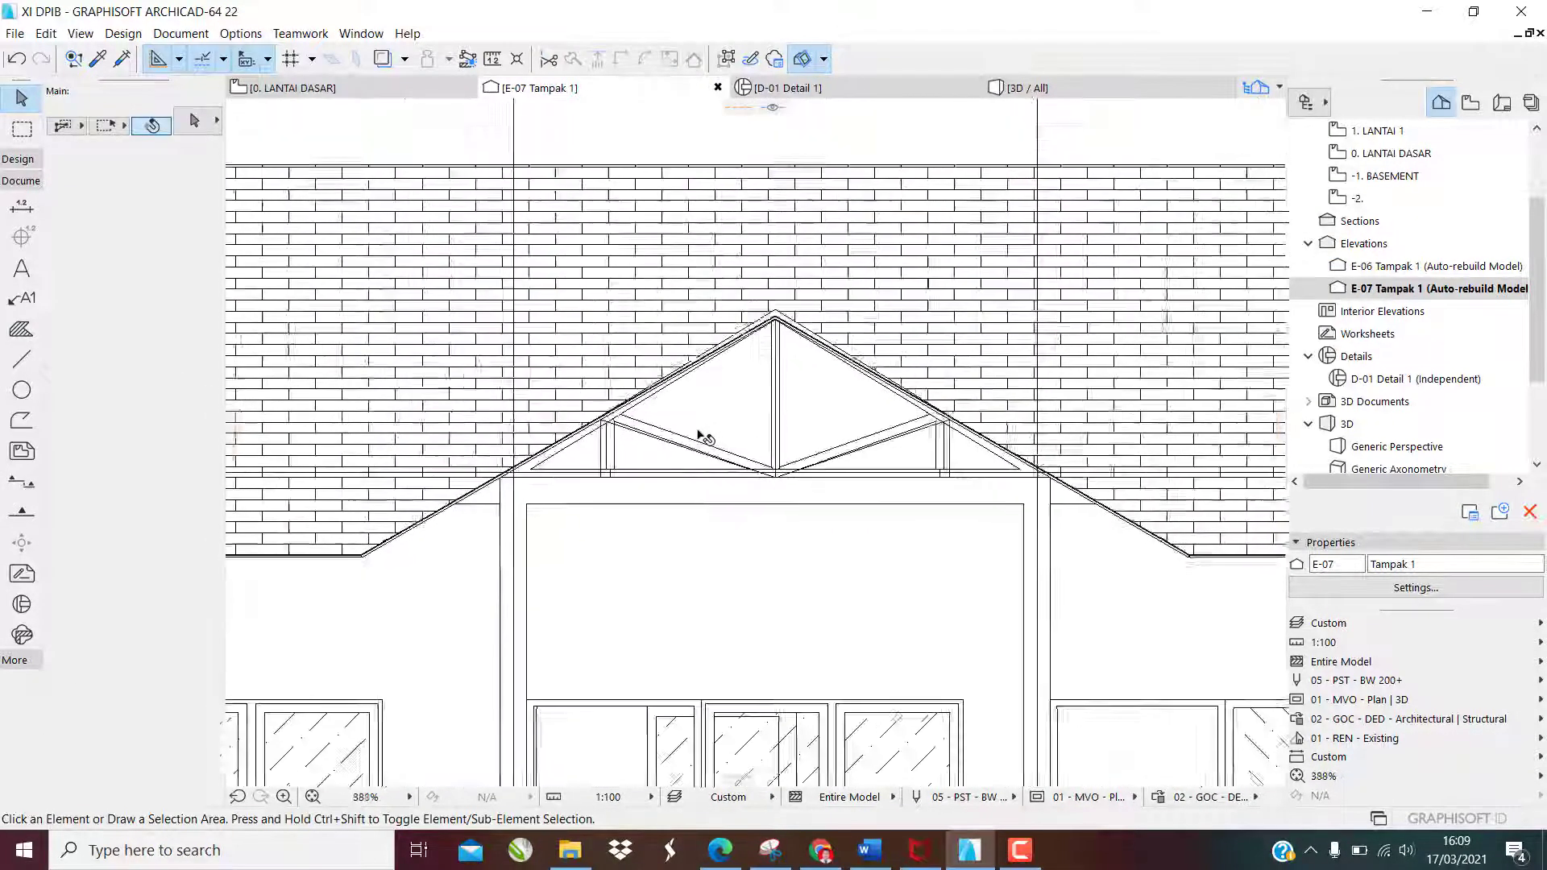
{"action": "left_click", "coordinate": [17, 360]}
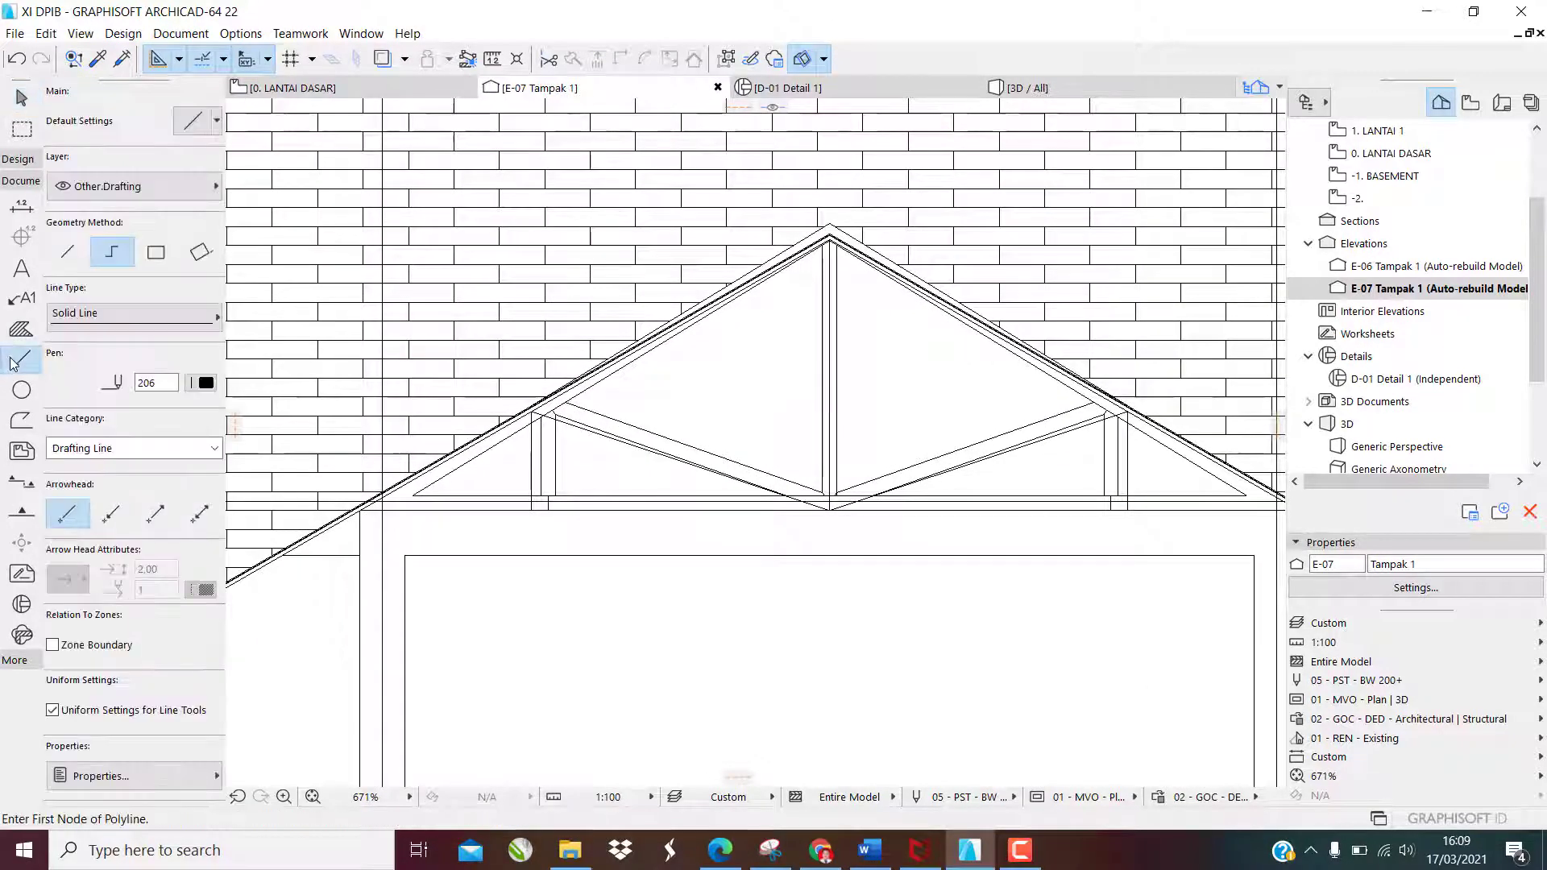
{"action": "key", "text": "ctrl+a"}
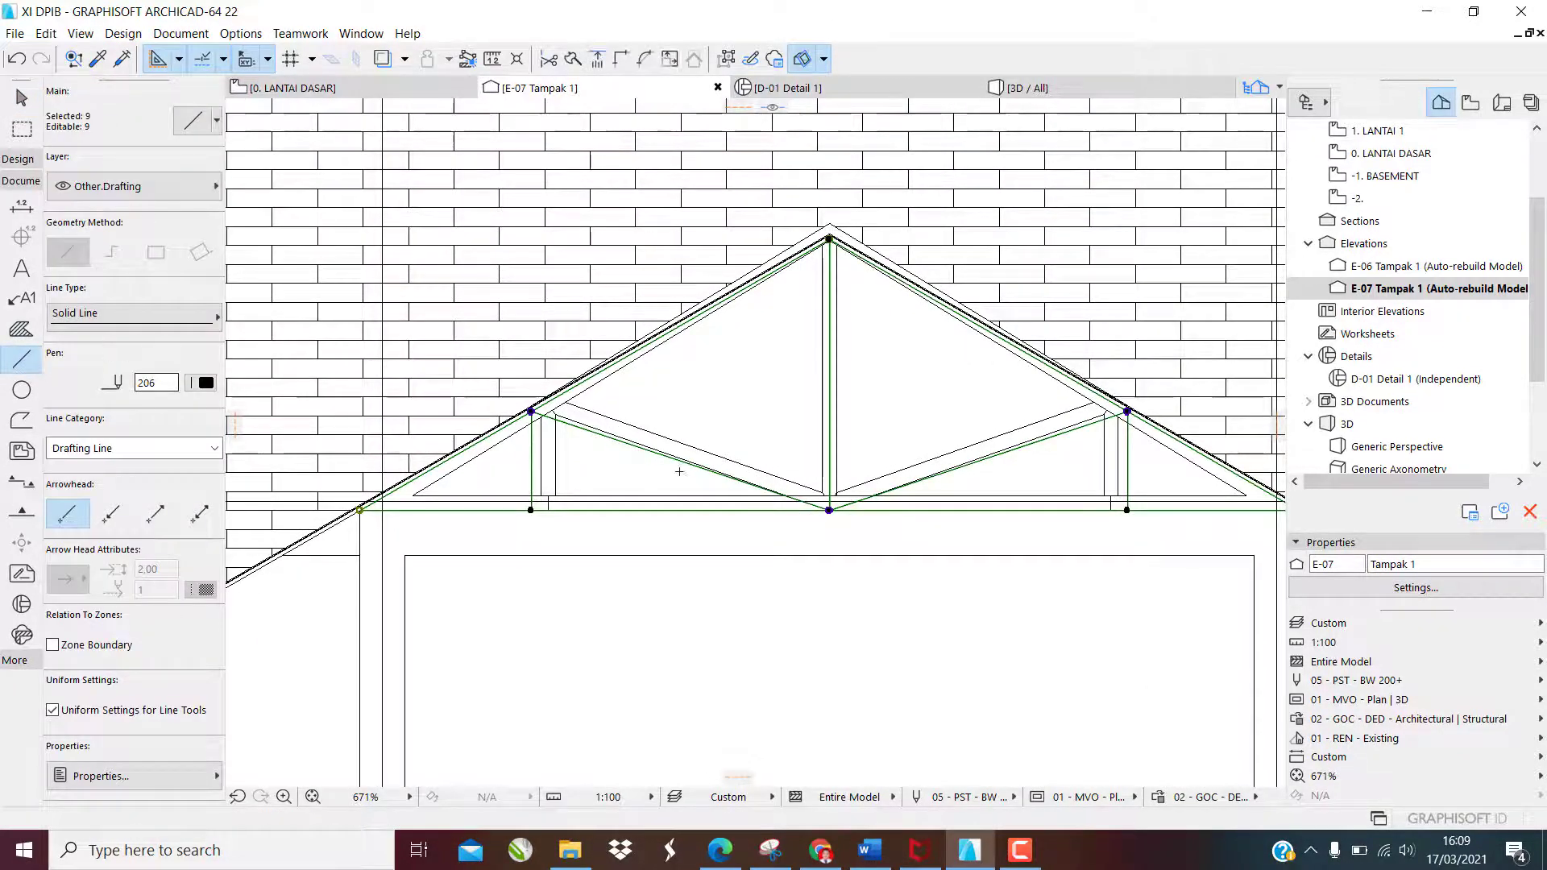
{"action": "key", "text": "Escape"}
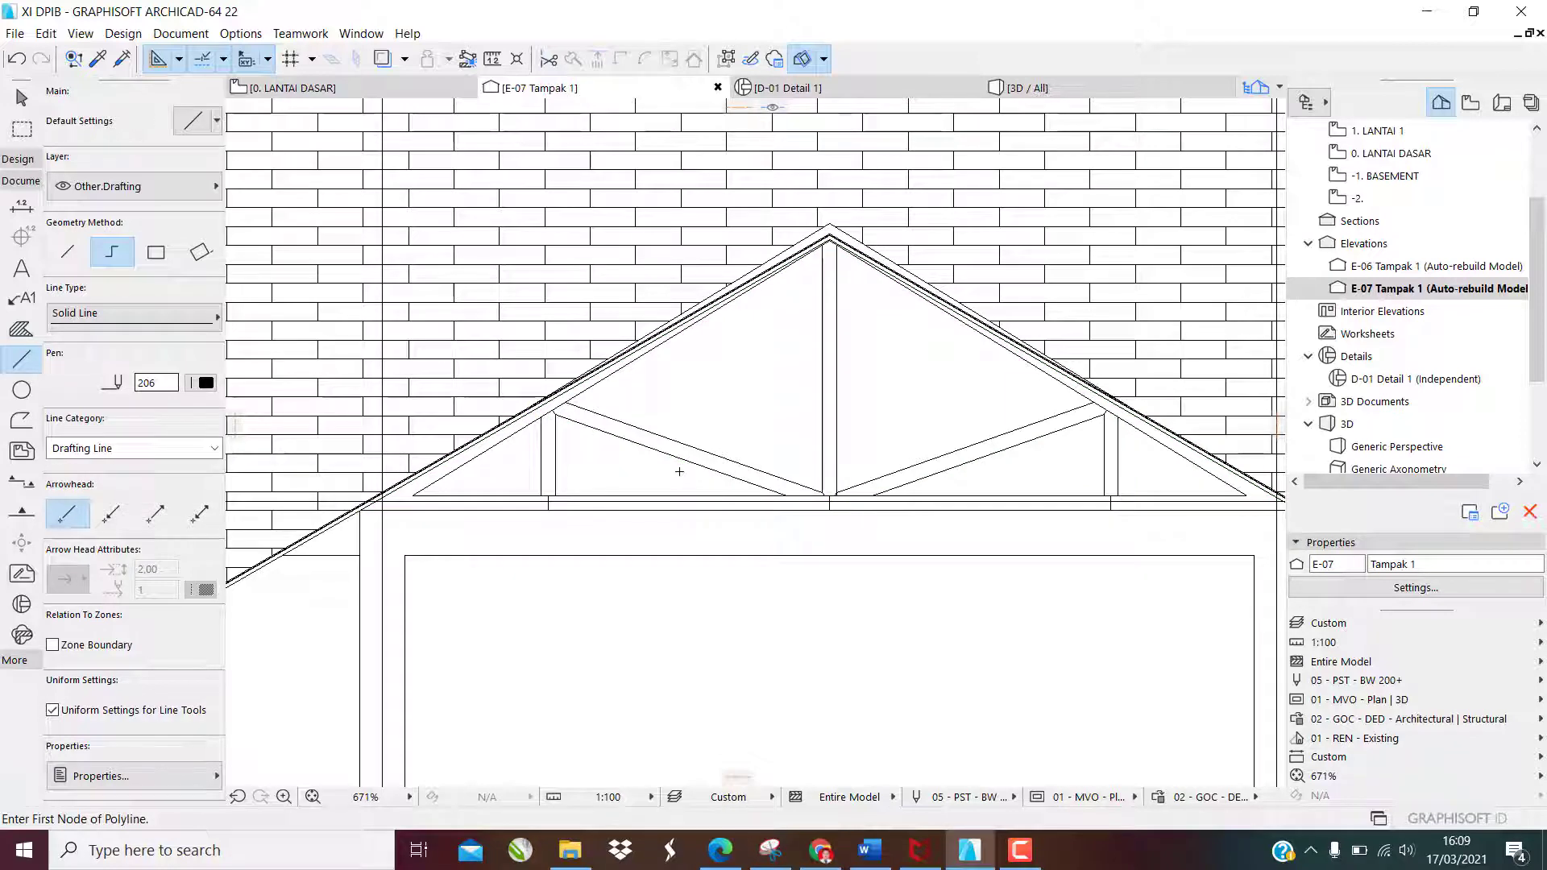
{"action": "key", "text": "Escape"}
Stretch the porch truss's peak down to the underside of the porch roof ridge, for a height of 90.55
{"action": "left_click", "coordinate": [835, 320]}
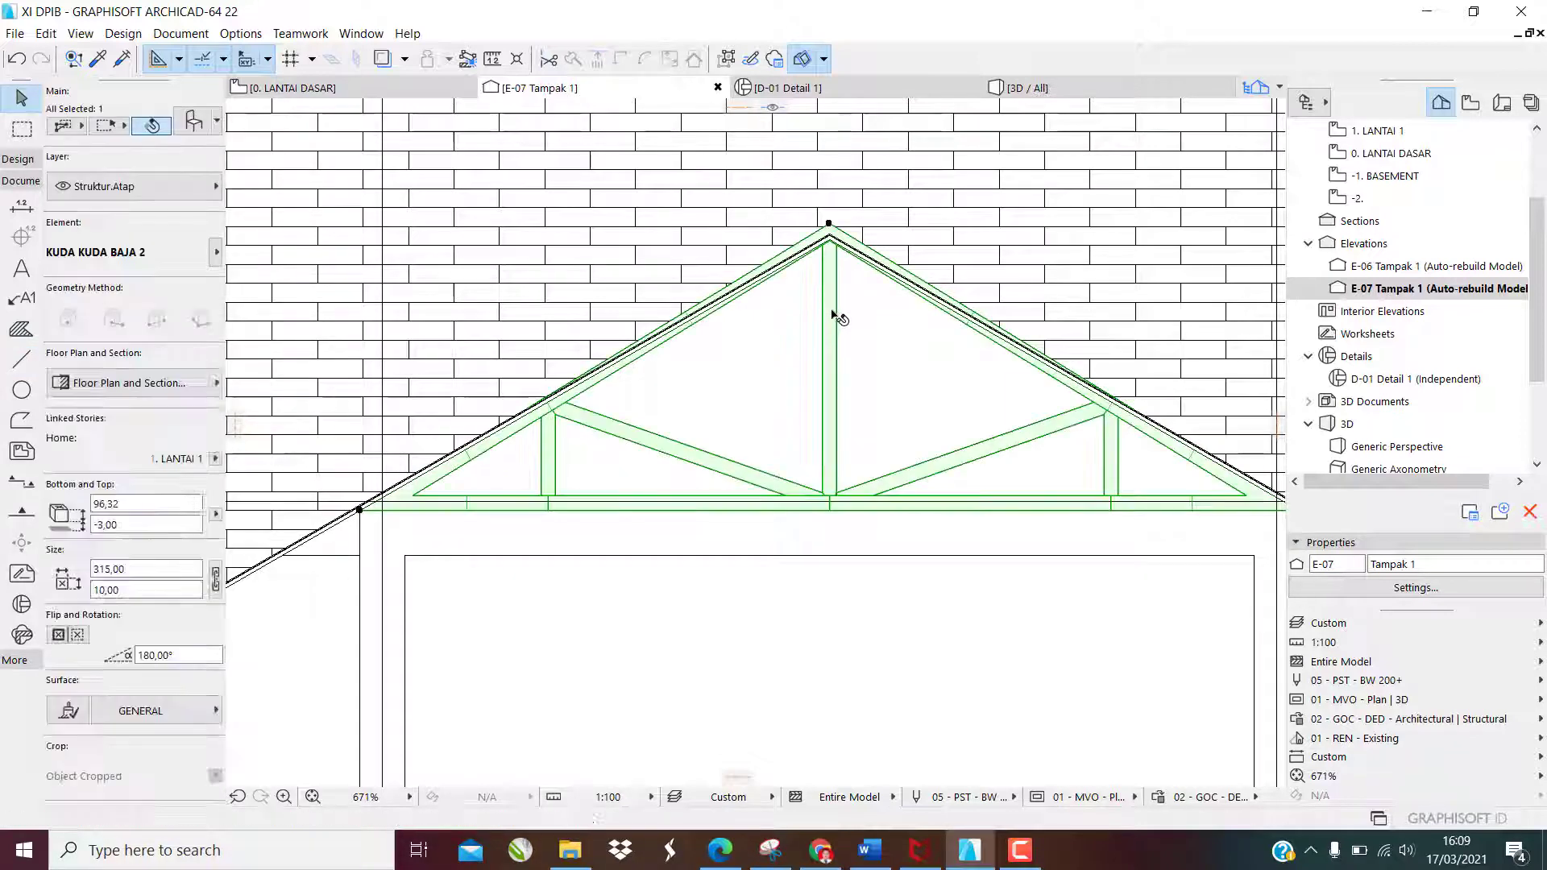
{"action": "scroll", "coordinate": [860, 248], "scroll_direction": "up", "scroll_amount": 5}
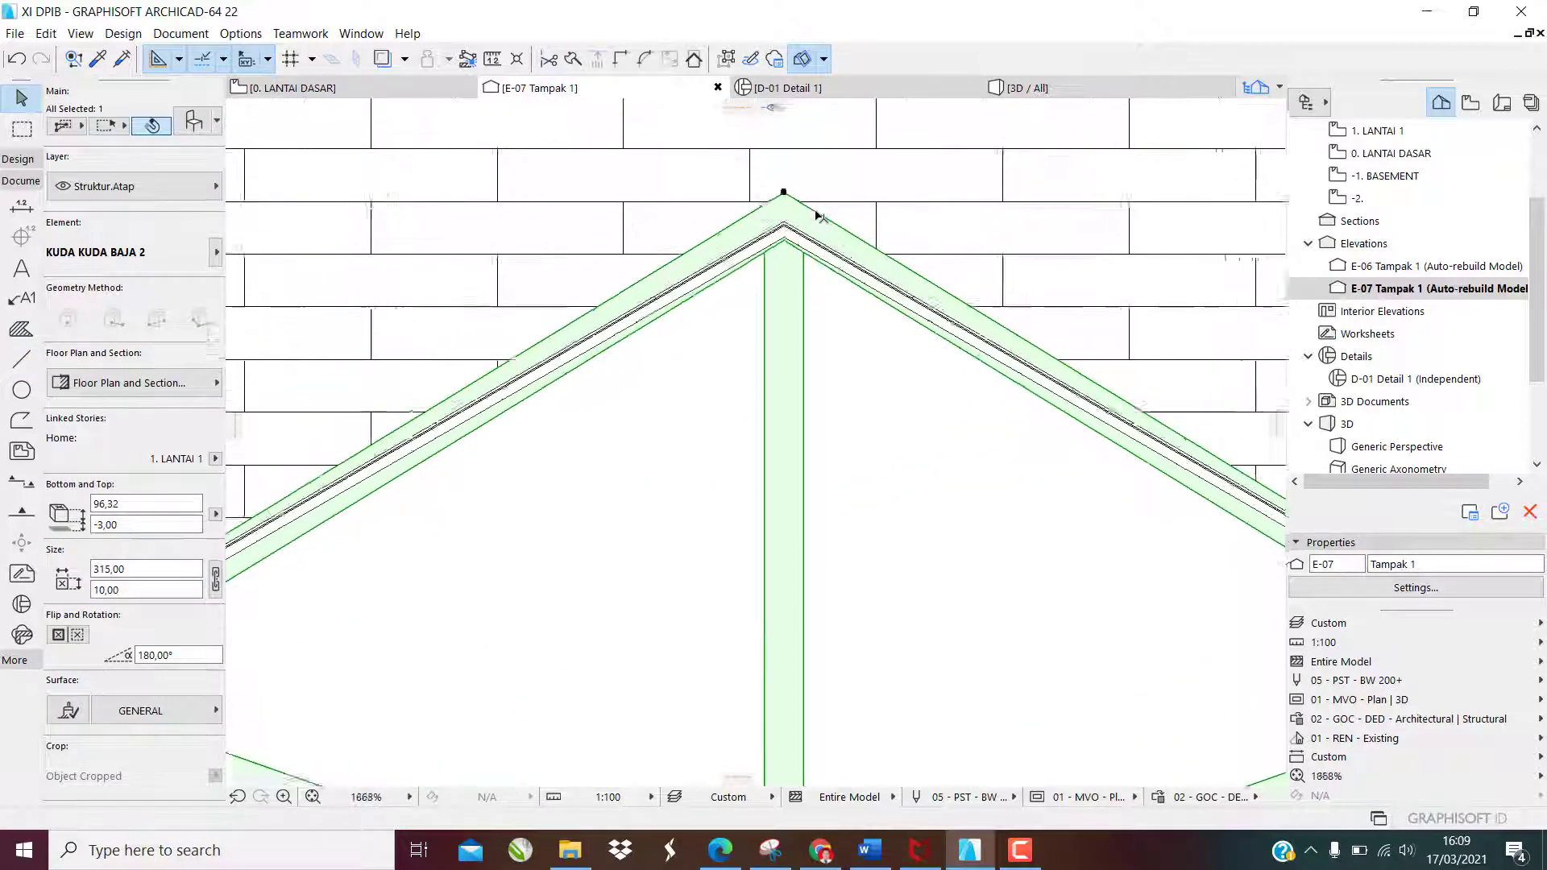
{"action": "left_click", "coordinate": [775, 188]}
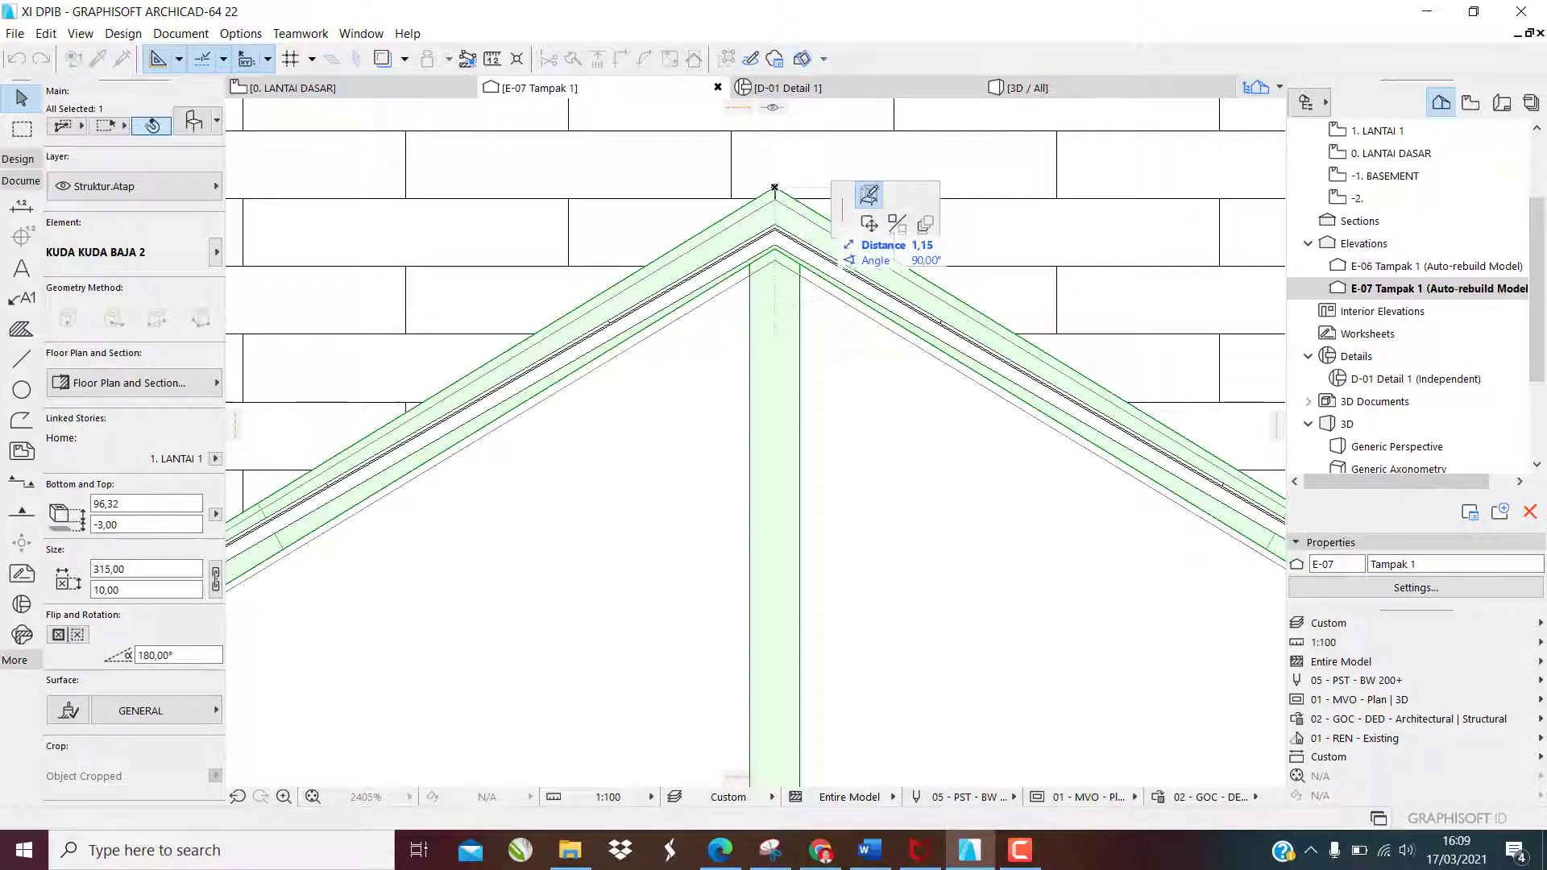
{"action": "scroll", "coordinate": [778, 266], "scroll_direction": "up", "scroll_amount": 3}
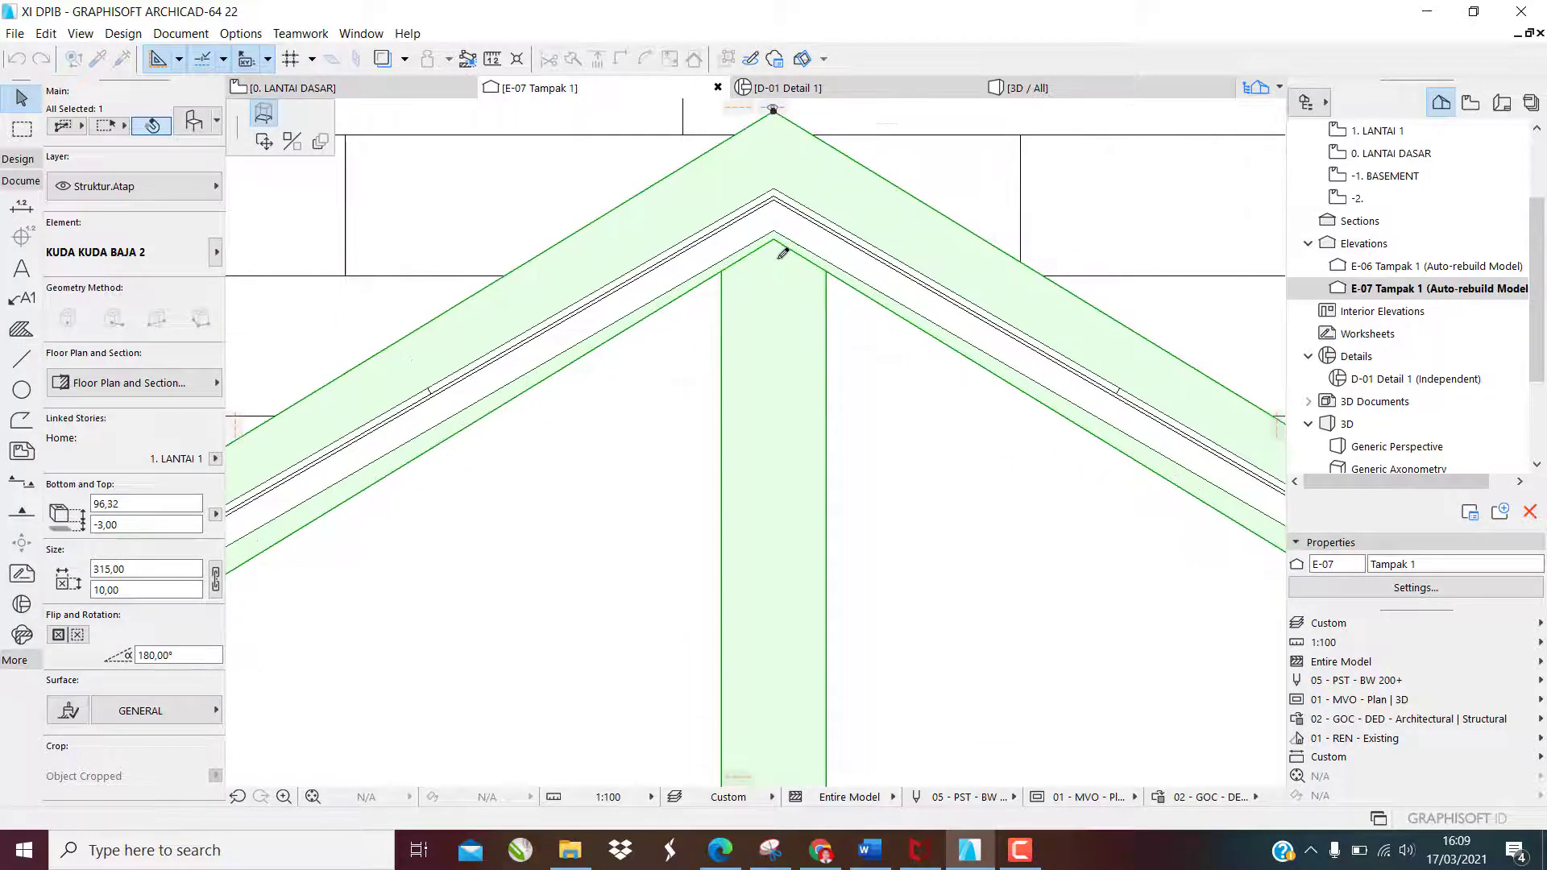
{"action": "left_click", "coordinate": [775, 237]}
{"action": "left_click", "coordinate": [775, 237]}
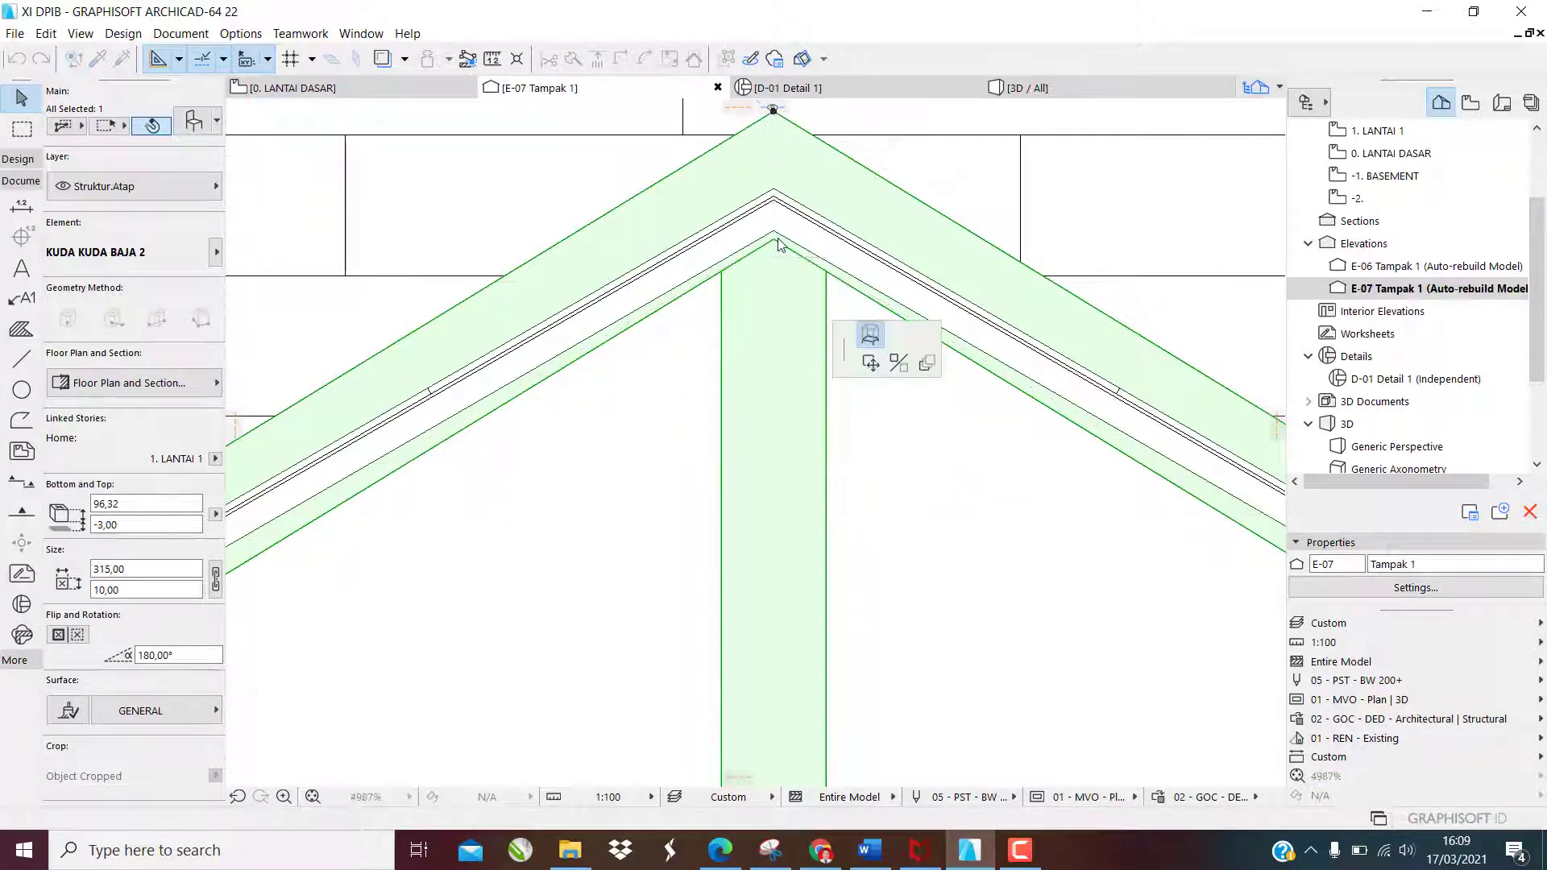
{"action": "scroll", "coordinate": [791, 228], "scroll_direction": "down", "scroll_amount": 1}
{"action": "scroll", "coordinate": [793, 224], "scroll_direction": "down", "scroll_amount": 5}
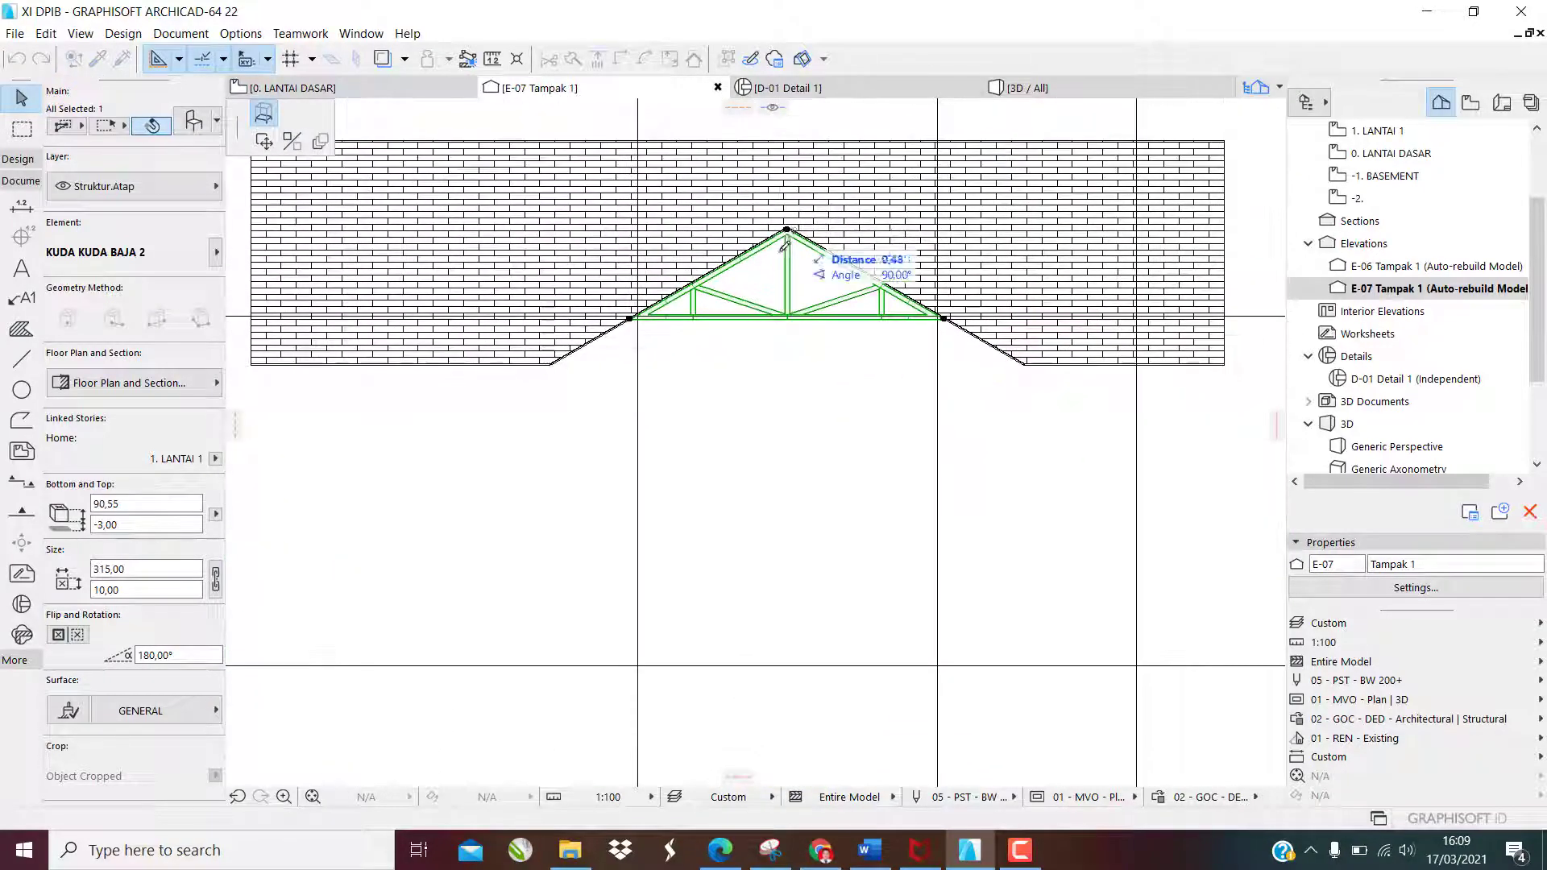
{"action": "scroll", "coordinate": [790, 268], "scroll_direction": "up", "scroll_amount": 3}
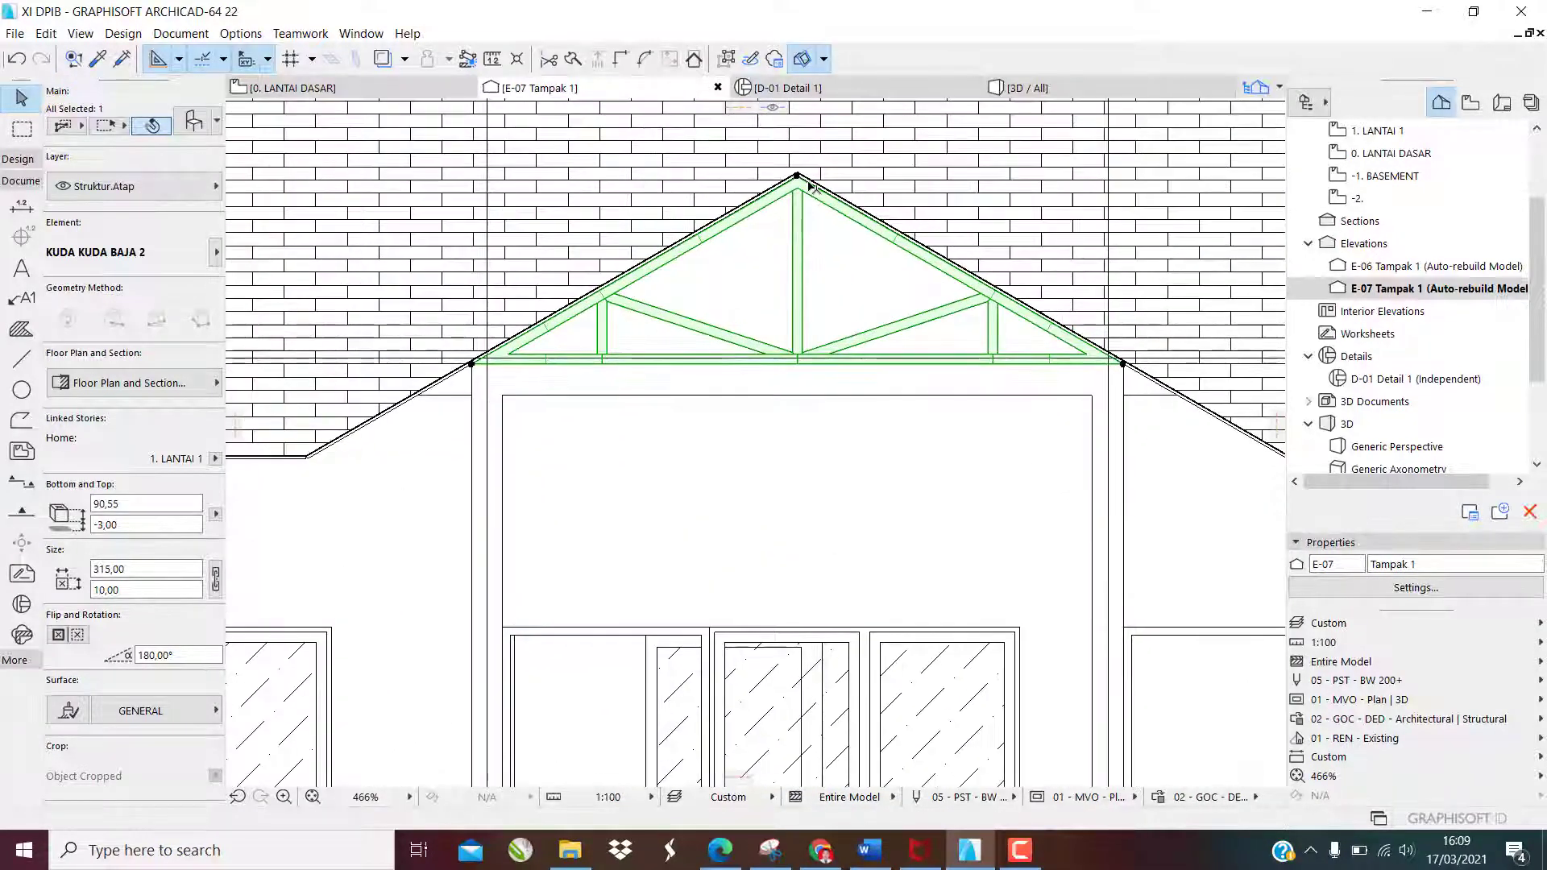
{"action": "key", "text": "Escape"}
{"action": "scroll", "coordinate": [809, 187], "scroll_direction": "up", "scroll_amount": 2}
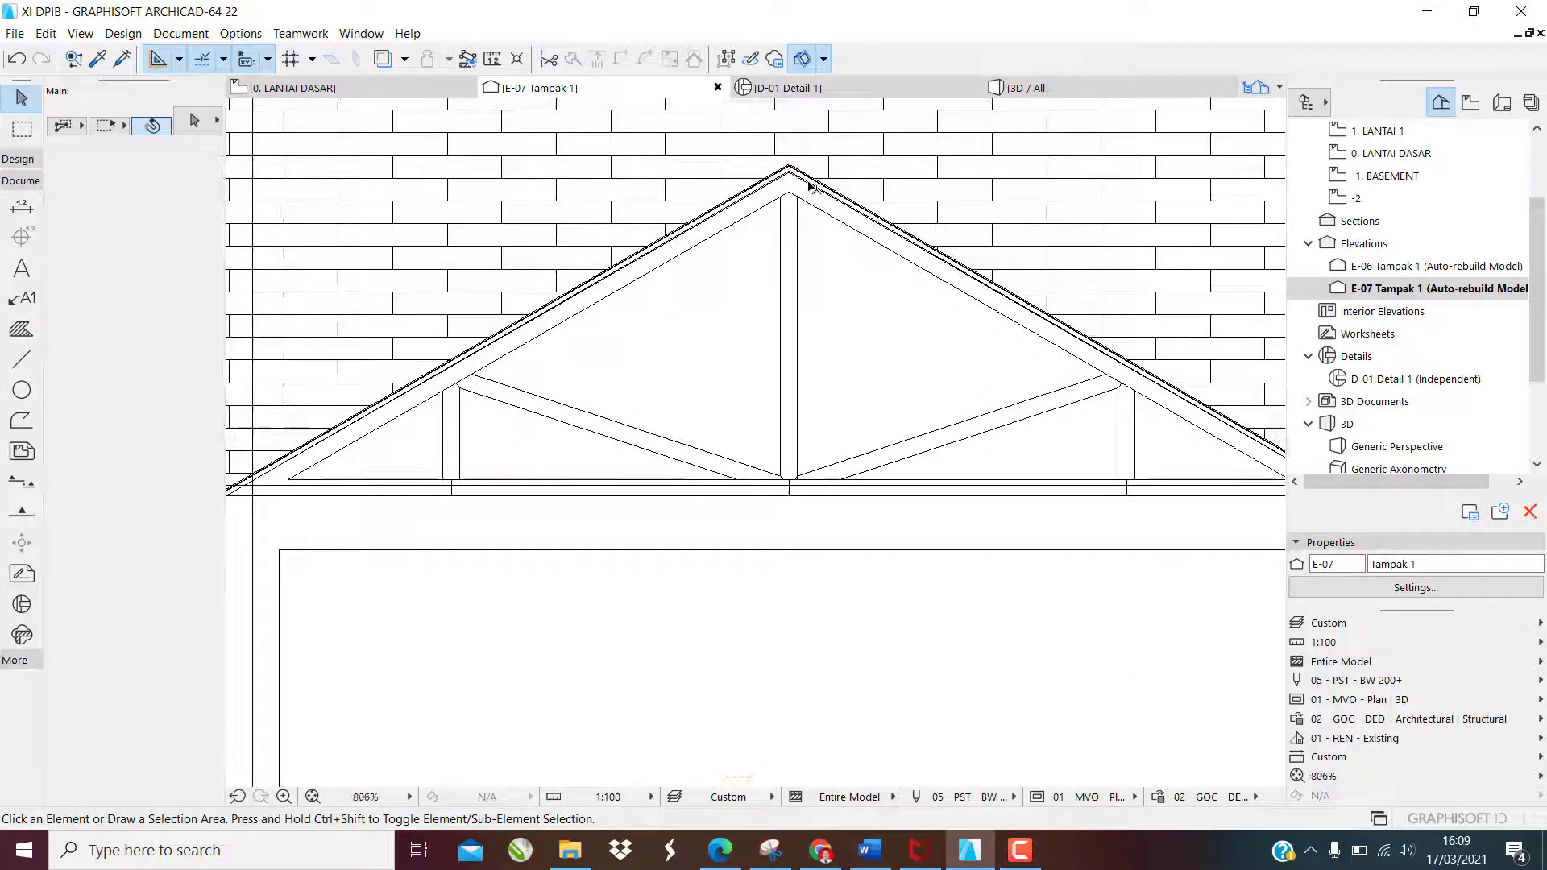
Examine both trusses under the main and porch roofs from several angles in the 3D view
{"action": "key", "text": "F3"}
{"action": "scroll", "coordinate": [798, 291], "scroll_direction": "down", "scroll_amount": 3}
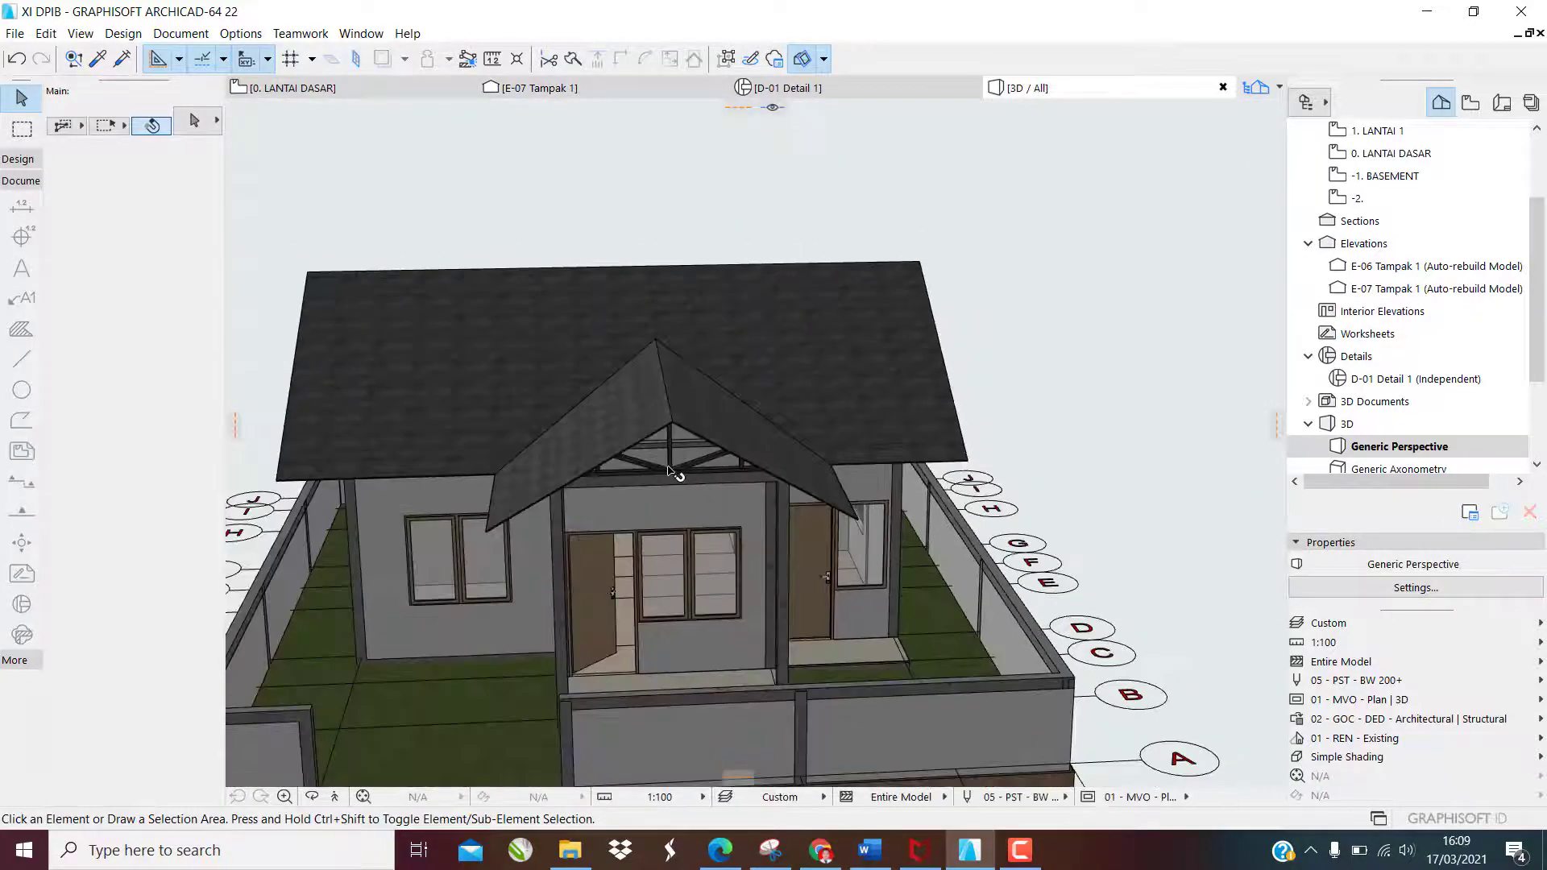
{"action": "scroll", "coordinate": [670, 456], "scroll_direction": "up", "scroll_amount": 3}
{"action": "middle_click_drag", "start_coordinate": [670, 457], "coordinate": [829, 403], "text": "shift"}
{"action": "scroll", "coordinate": [828, 404], "scroll_direction": "down", "scroll_amount": 3}
{"action": "middle_click_drag", "start_coordinate": [346, 416], "coordinate": [716, 399], "text": "shift"}
{"action": "scroll", "coordinate": [545, 412], "scroll_direction": "up", "scroll_amount": 5}
{"action": "middle_click_drag", "start_coordinate": [545, 412], "coordinate": [414, 463], "text": "shift"}
{"action": "scroll", "coordinate": [500, 387], "scroll_direction": "down", "scroll_amount": 3}
{"action": "middle_click_drag", "start_coordinate": [831, 324], "coordinate": [639, 304], "text": "shift"}
{"action": "scroll", "coordinate": [649, 317], "scroll_direction": "down", "scroll_amount": 2}
{"action": "scroll", "coordinate": [673, 339], "scroll_direction": "down", "scroll_amount": 1}
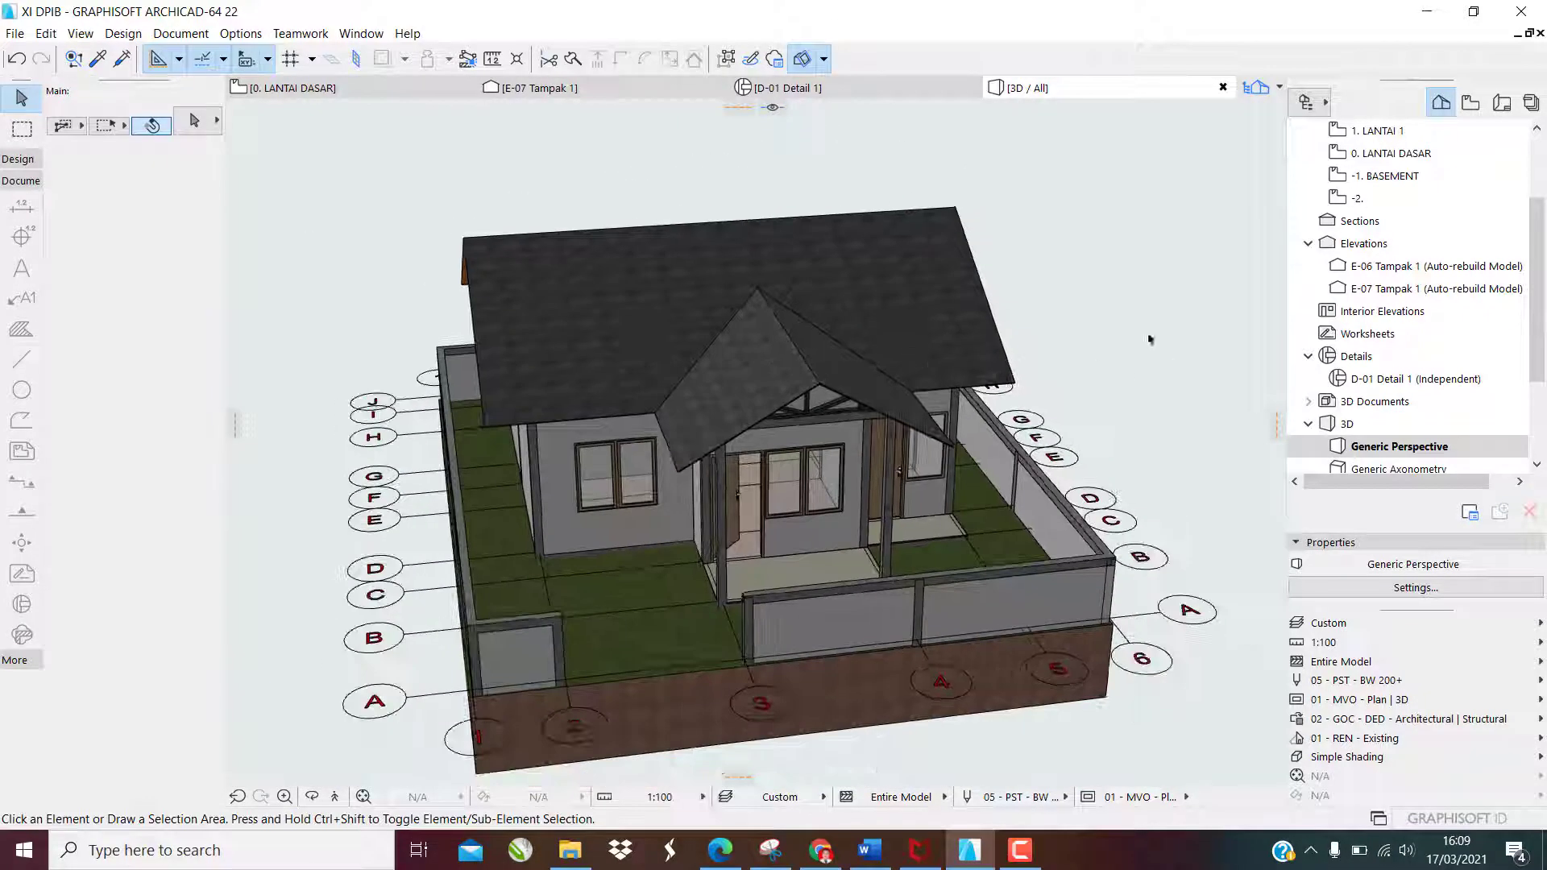
{"action": "scroll", "coordinate": [1150, 339], "scroll_direction": "up", "scroll_amount": 3}
{"action": "scroll", "coordinate": [923, 346], "scroll_direction": "down", "scroll_amount": 3}
{"action": "scroll", "coordinate": [951, 321], "scroll_direction": "up", "scroll_amount": 3}
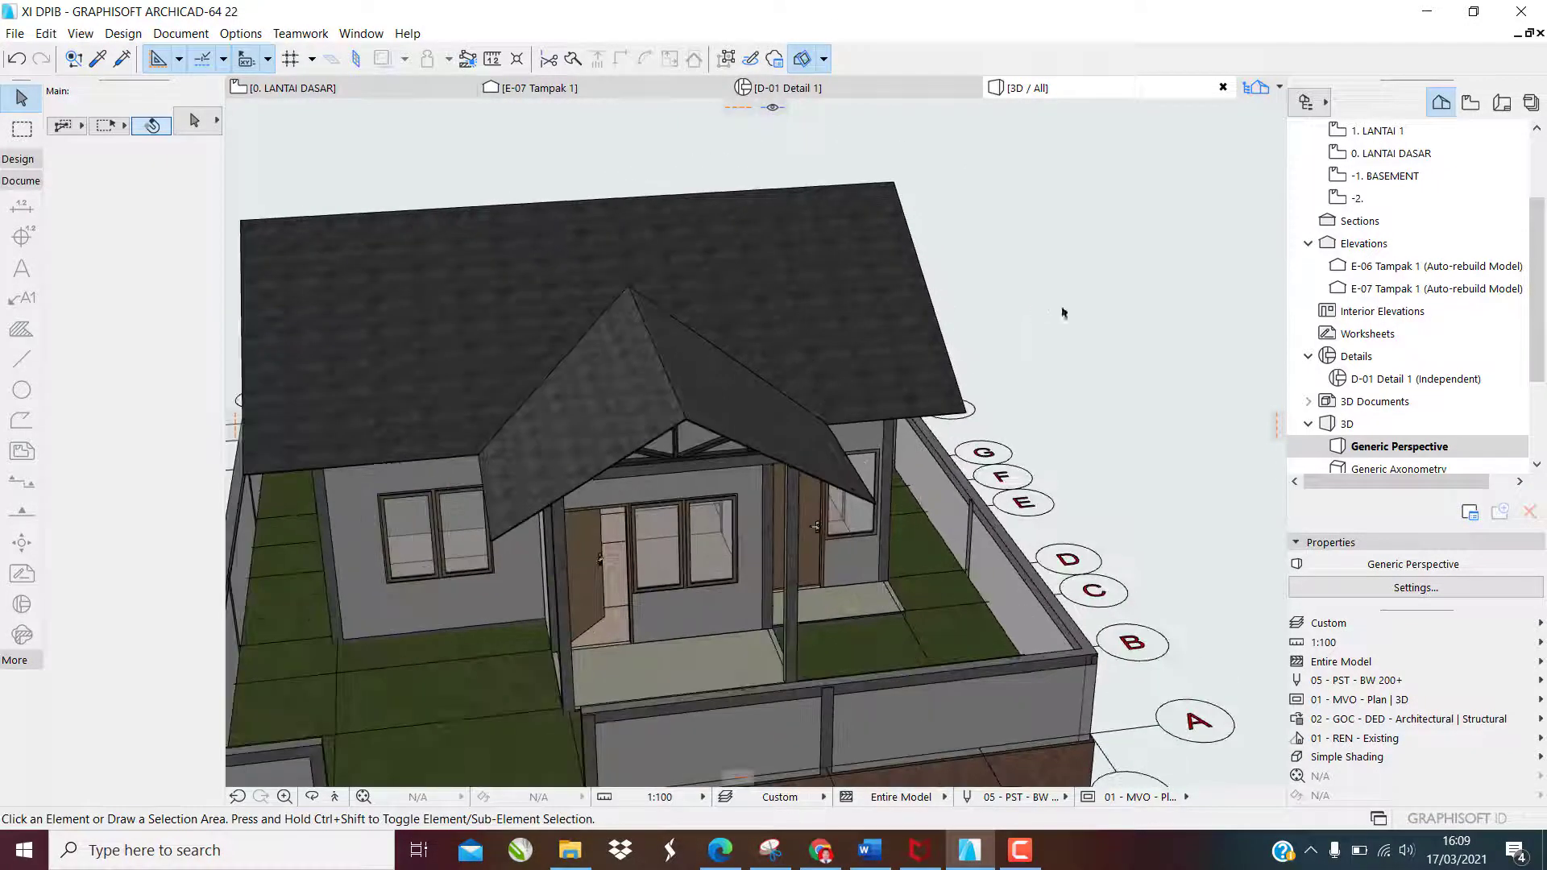
{"action": "middle_click_drag", "start_coordinate": [1078, 306], "coordinate": [1050, 323], "text": "shift"}
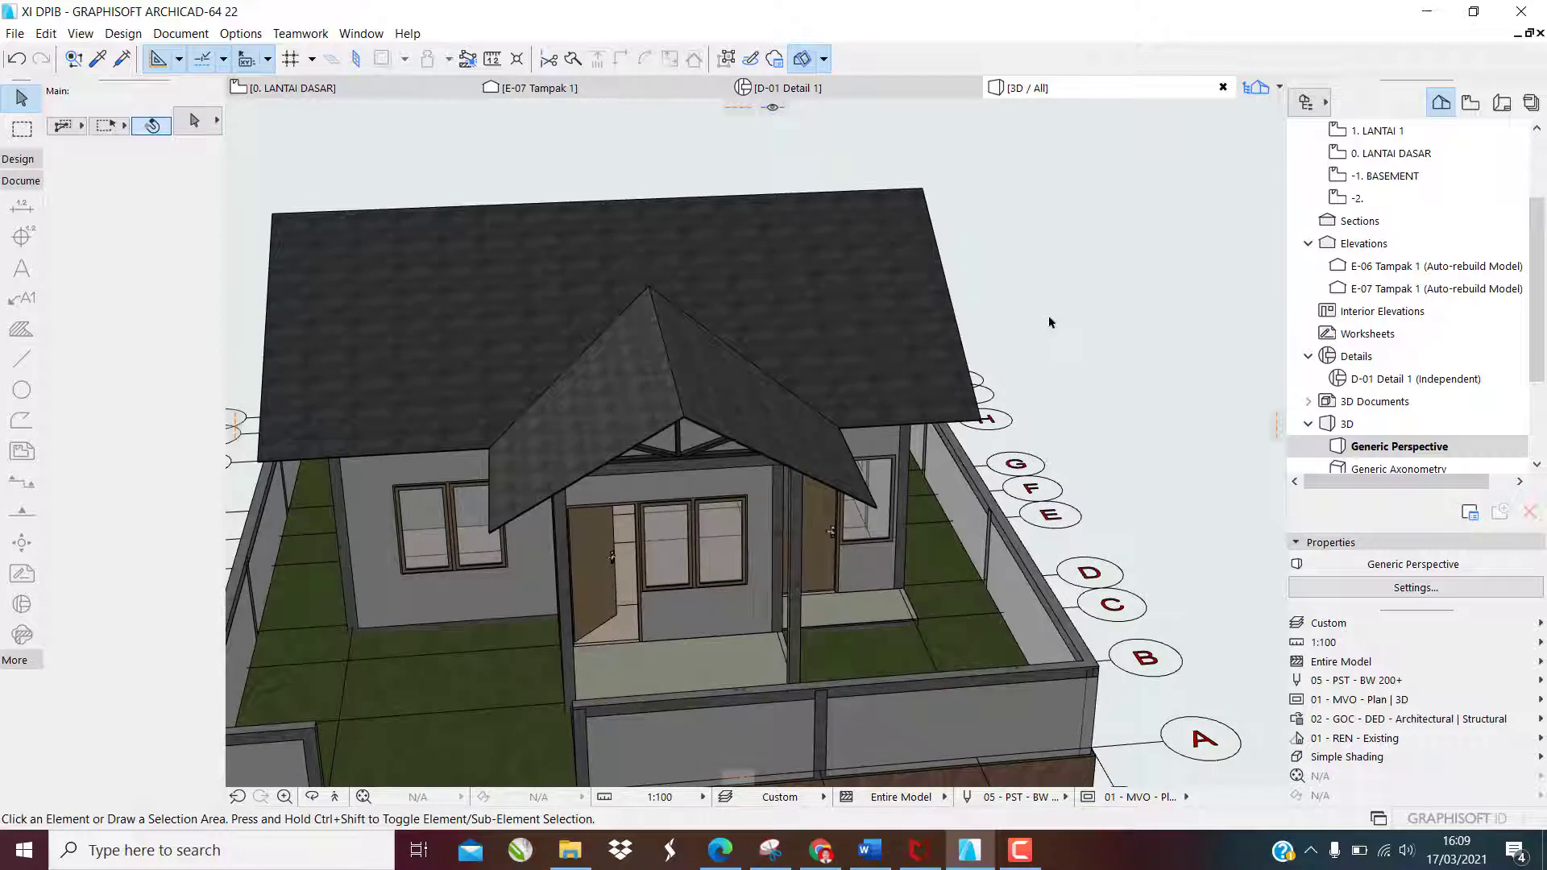
Hide the Arsitektur Atap layer in the 3D view to expose the main and porch trusses
{"action": "key", "text": "ctrl+l"}
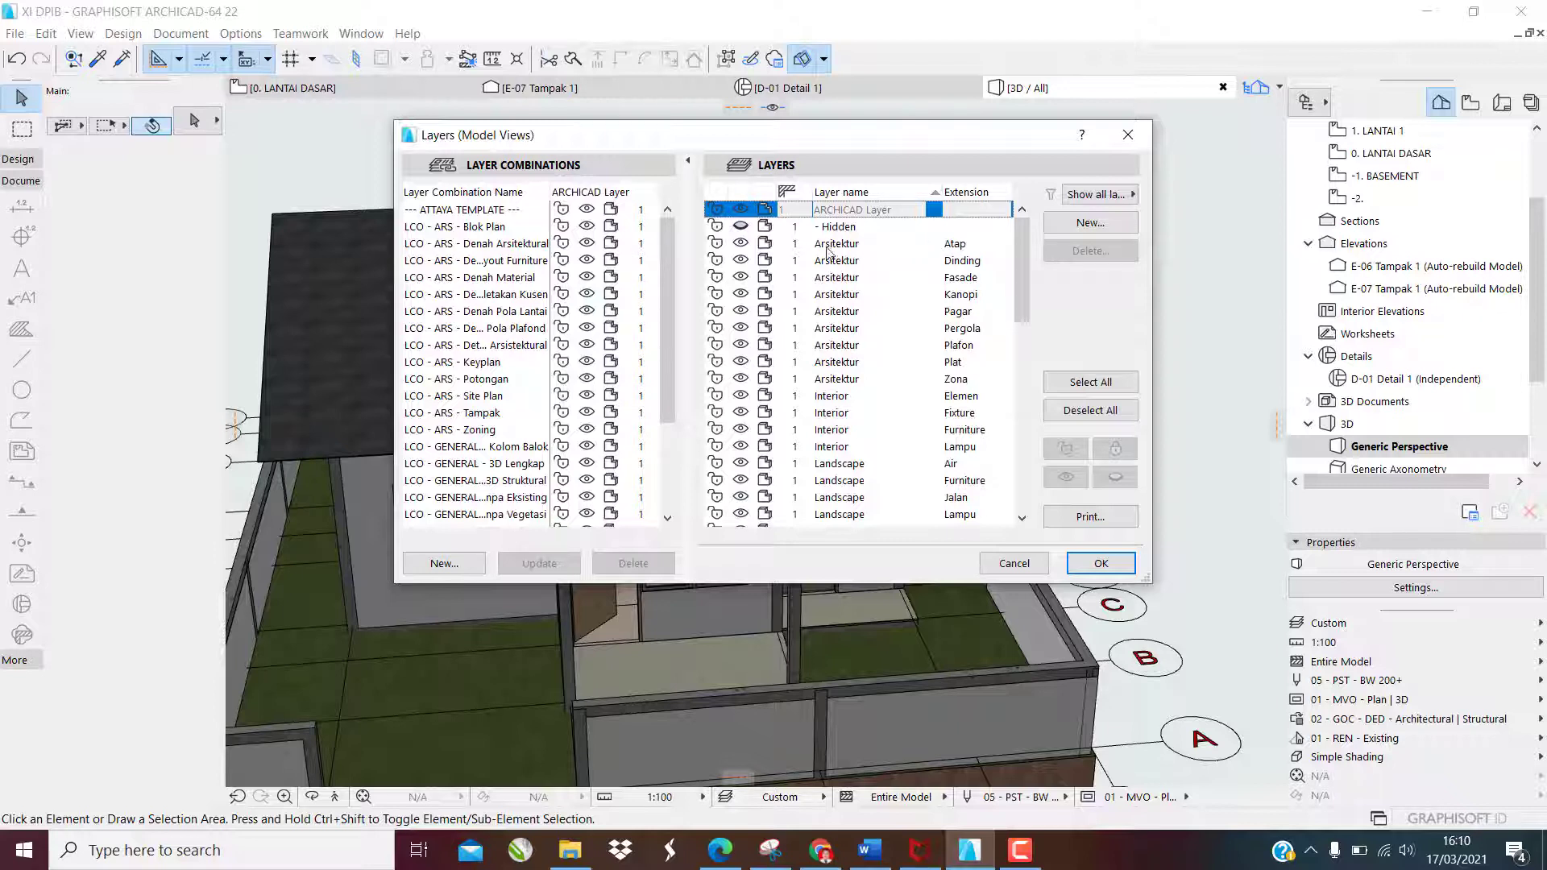
{"action": "left_click", "coordinate": [742, 246]}
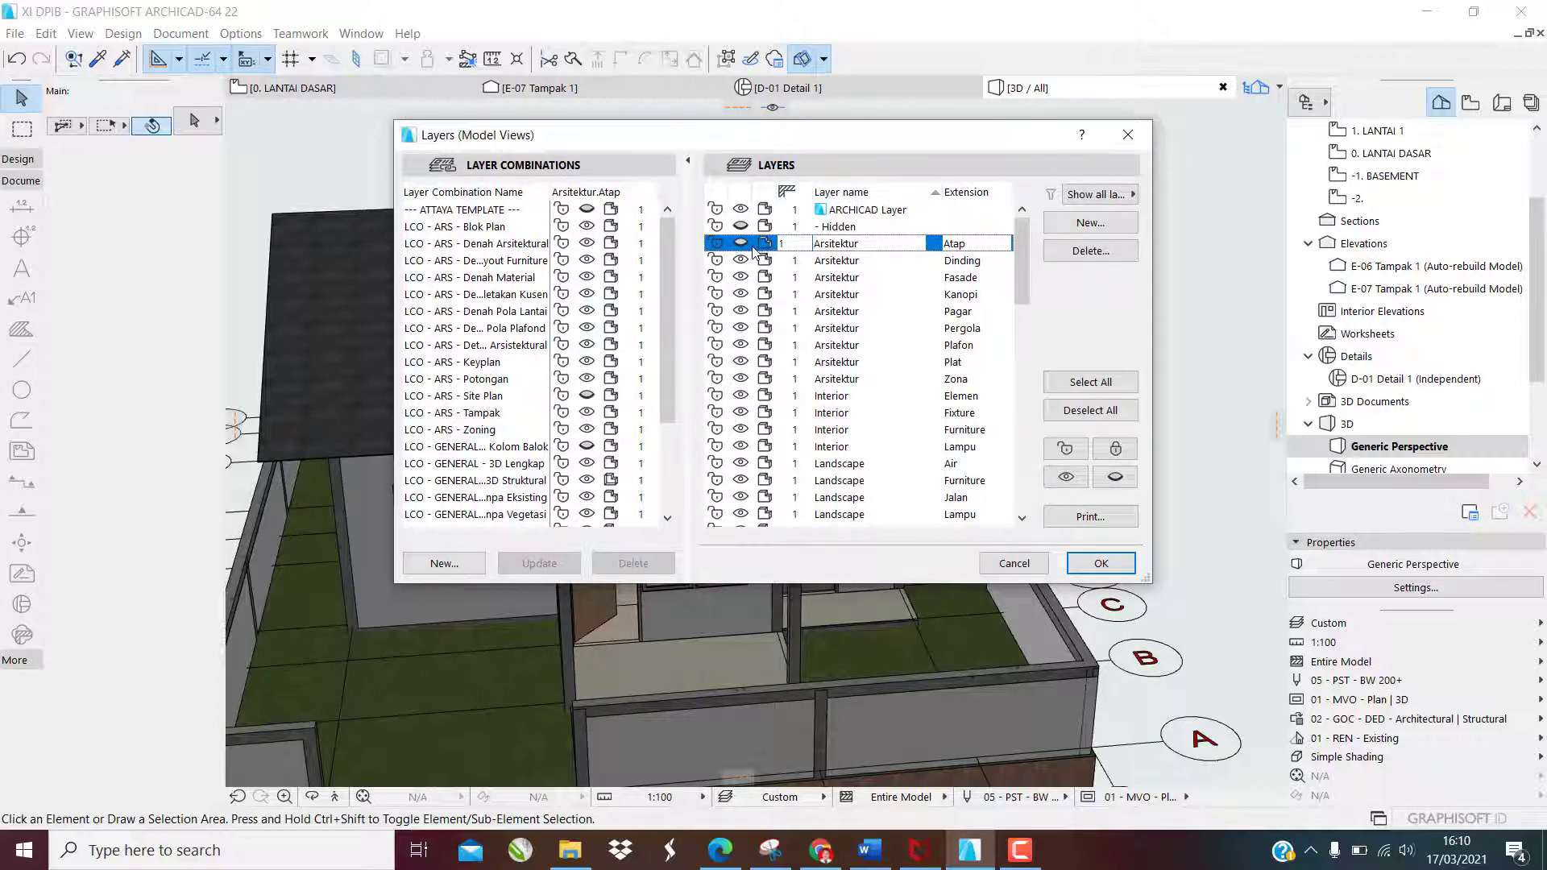
{"action": "left_click", "coordinate": [1099, 564]}
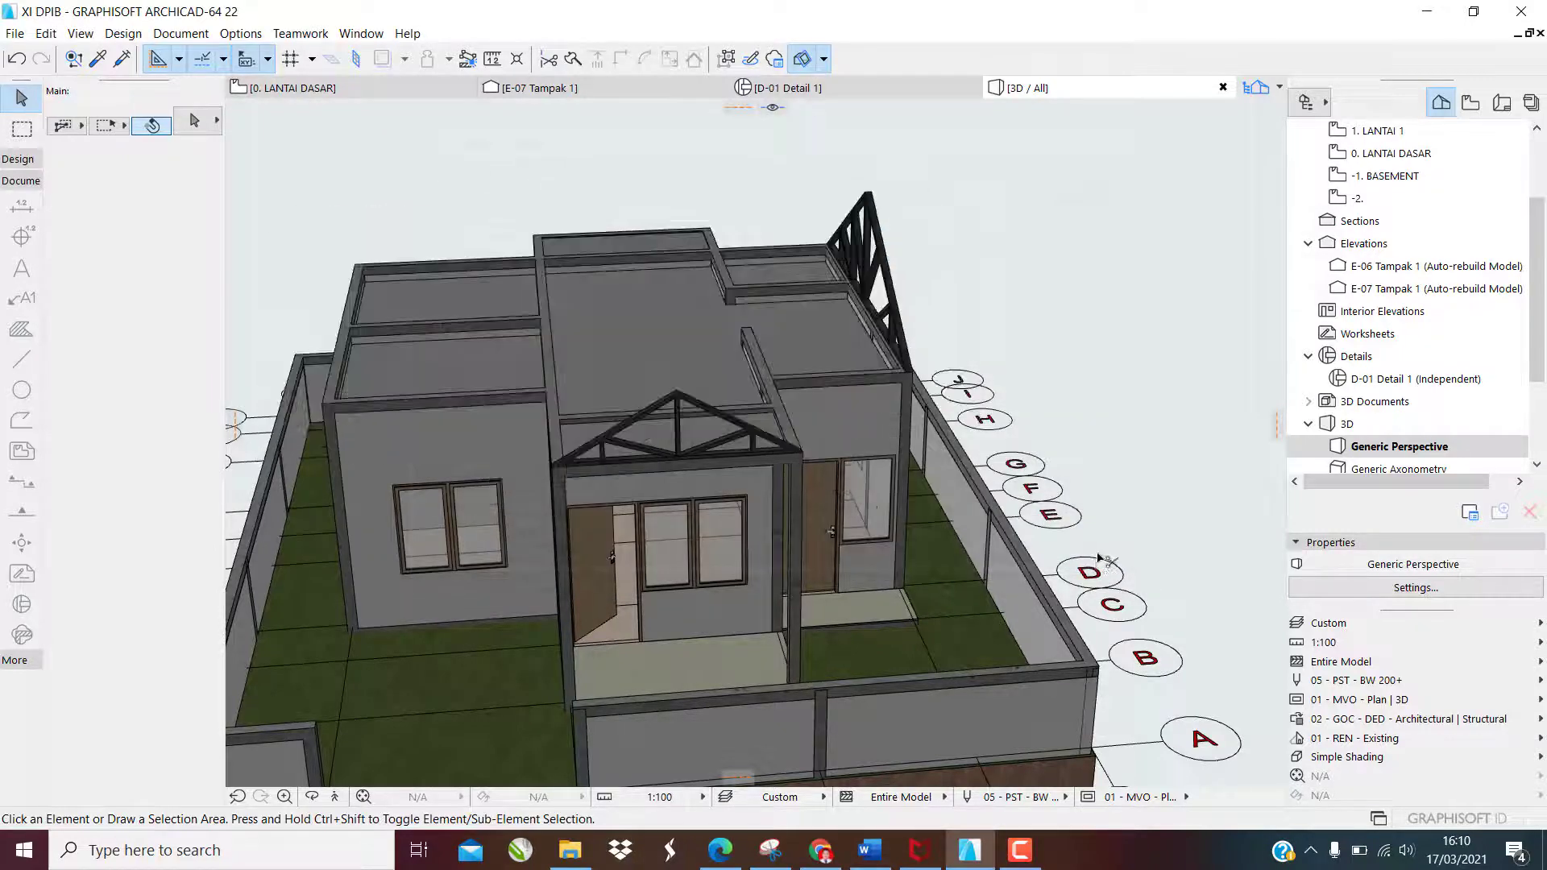
{"action": "scroll", "coordinate": [749, 316], "scroll_direction": "down", "scroll_amount": 3}
{"action": "scroll", "coordinate": [750, 316], "scroll_direction": "up", "scroll_amount": 5}
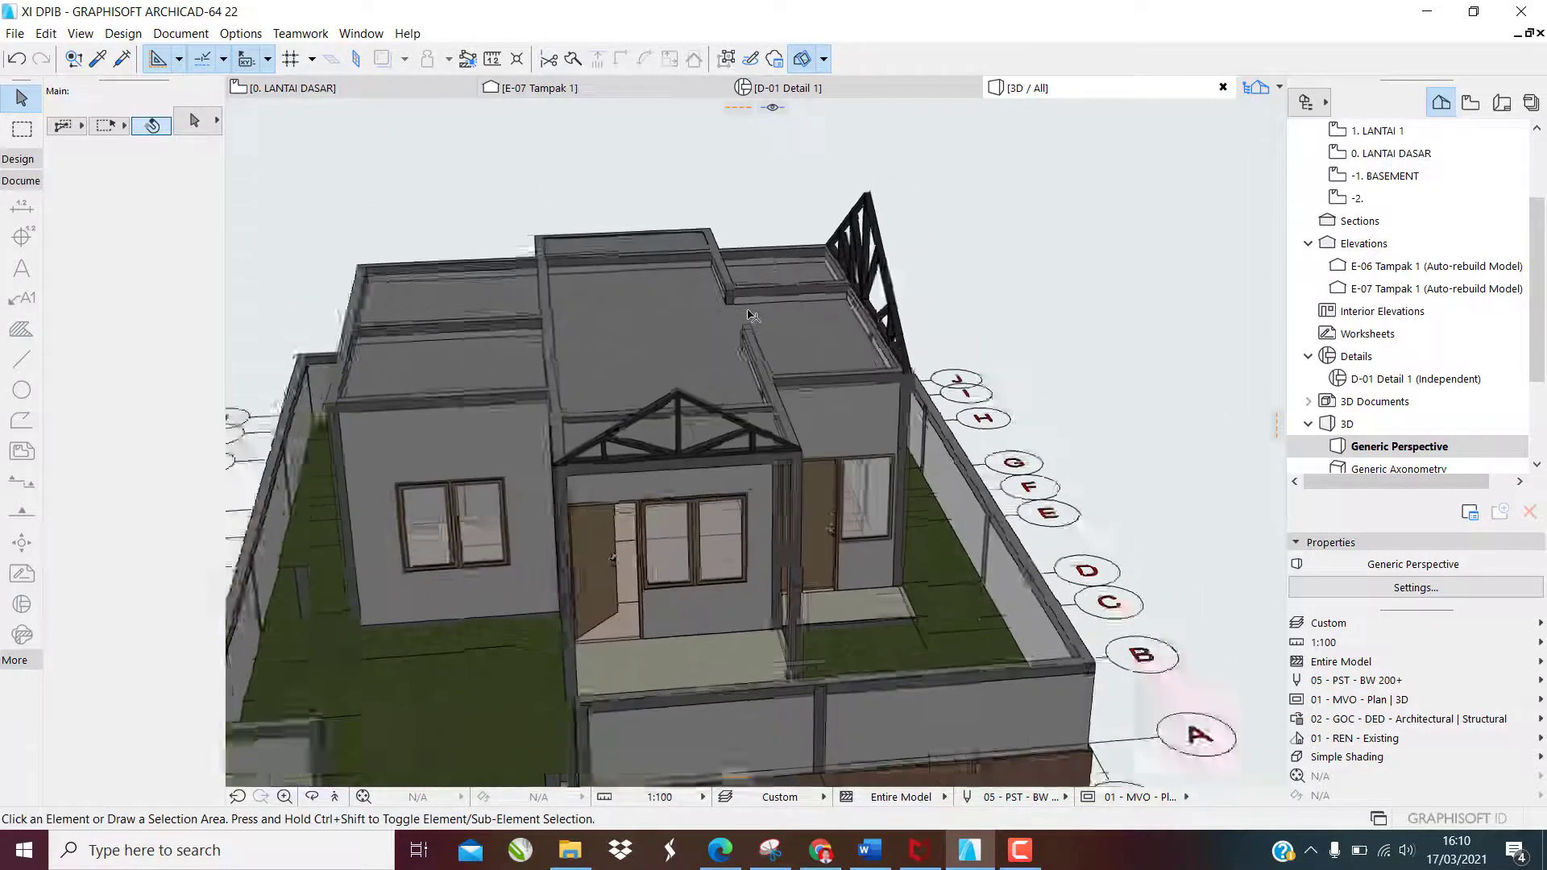
{"action": "scroll", "coordinate": [749, 316], "scroll_direction": "down", "scroll_amount": 3}
{"action": "scroll", "coordinate": [749, 316], "scroll_direction": "up", "scroll_amount": 2}
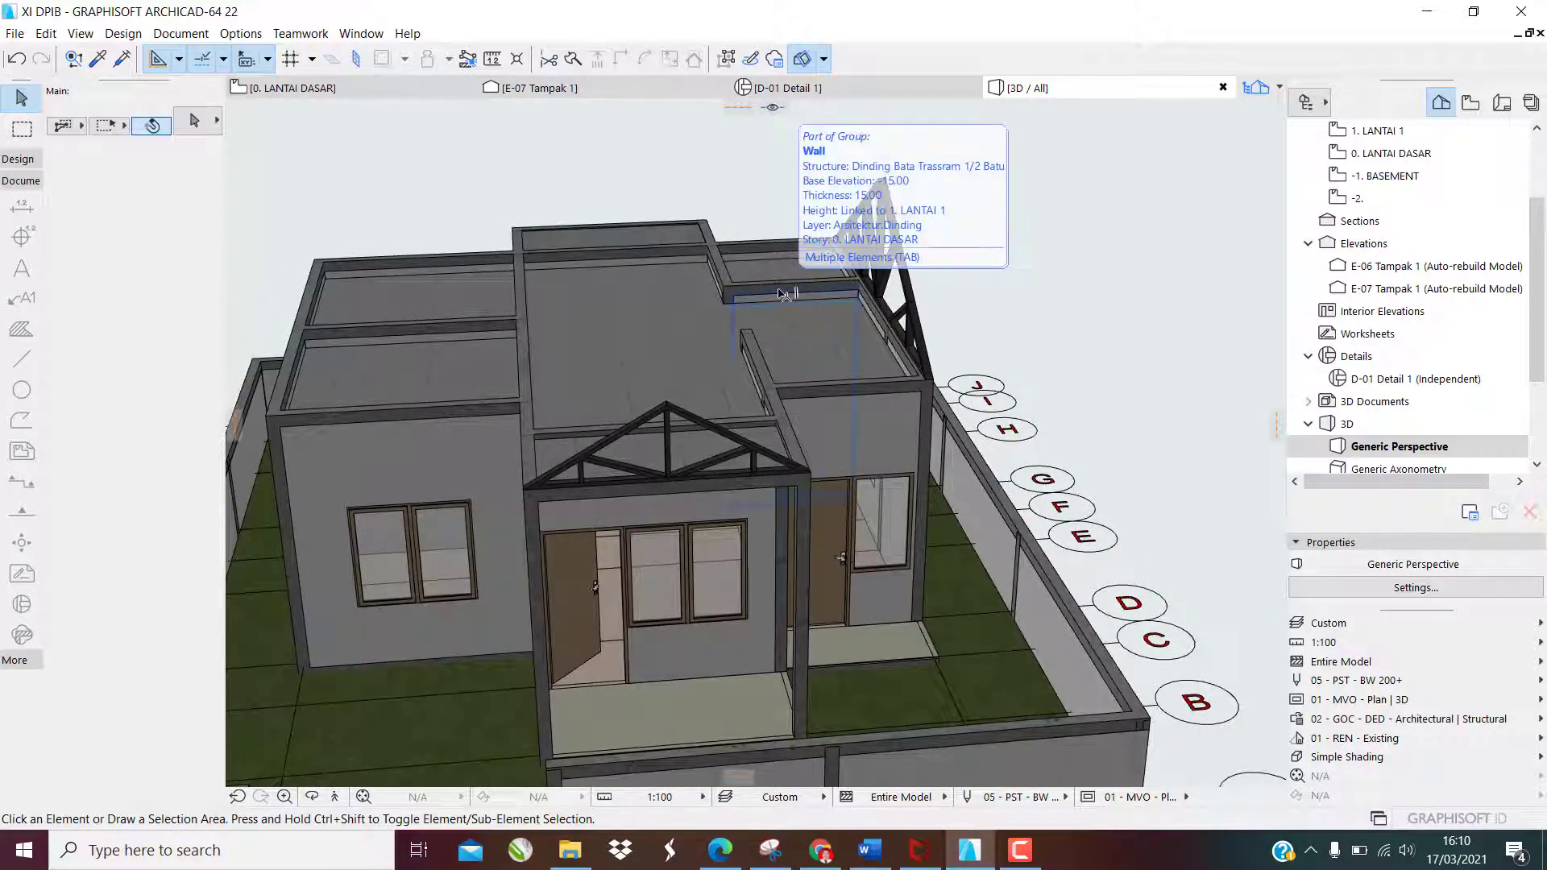
Open the floor plan of story 1. LANTAI 1 at the main roof area
{"action": "key", "text": "F2"}
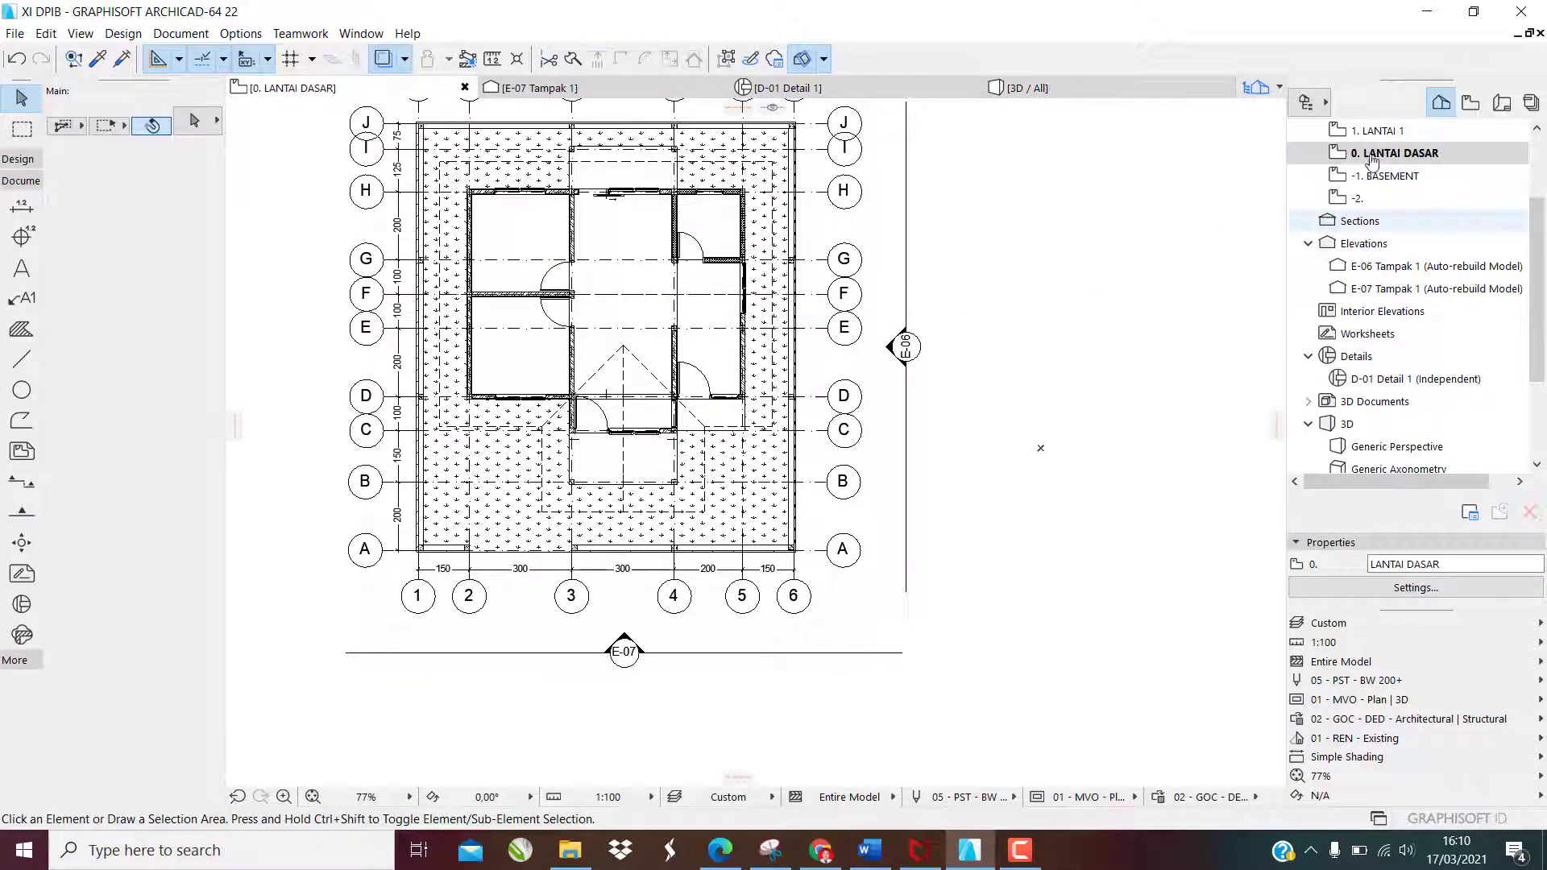
{"action": "scroll", "coordinate": [782, 394], "scroll_direction": "down", "scroll_amount": 2}
{"action": "left_click", "coordinate": [1374, 132]}
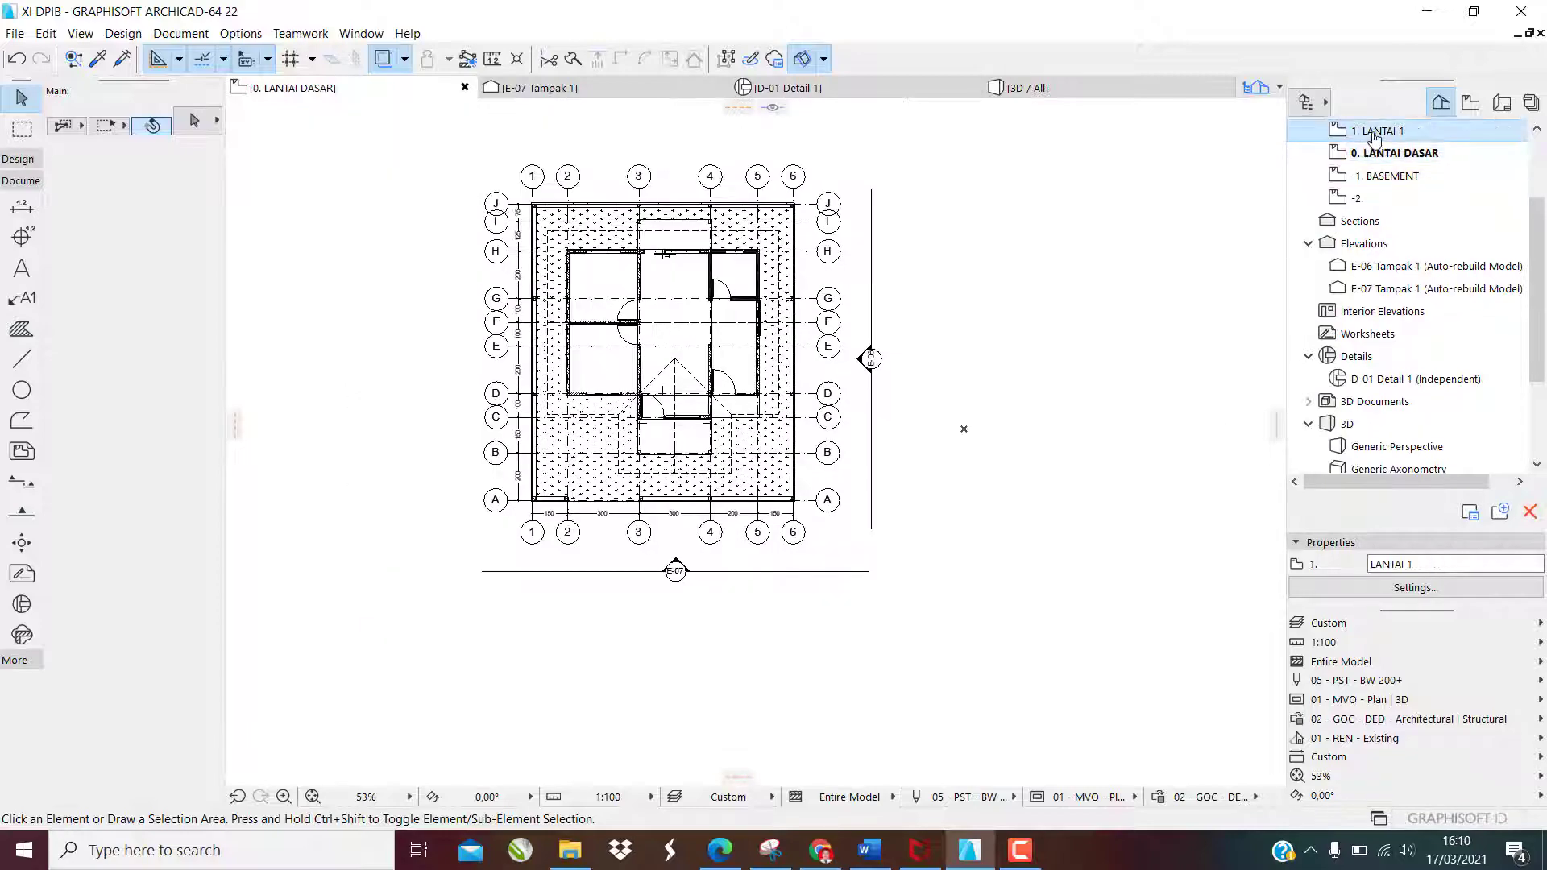
{"action": "scroll", "coordinate": [669, 242], "scroll_direction": "up", "scroll_amount": 4}
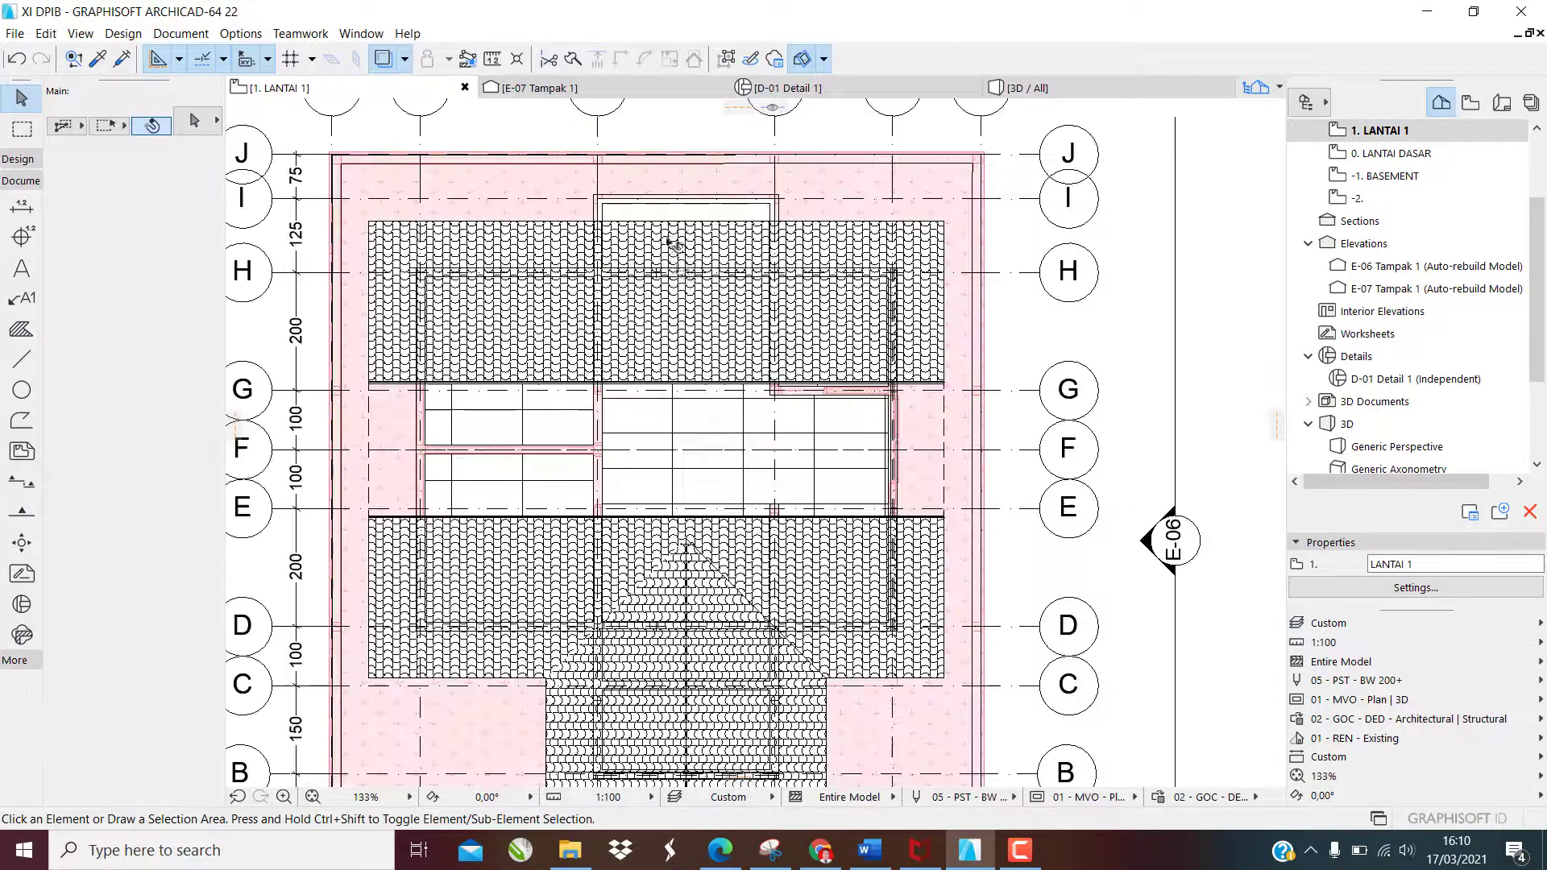
{"action": "scroll", "coordinate": [683, 271], "scroll_direction": "up", "scroll_amount": 2}
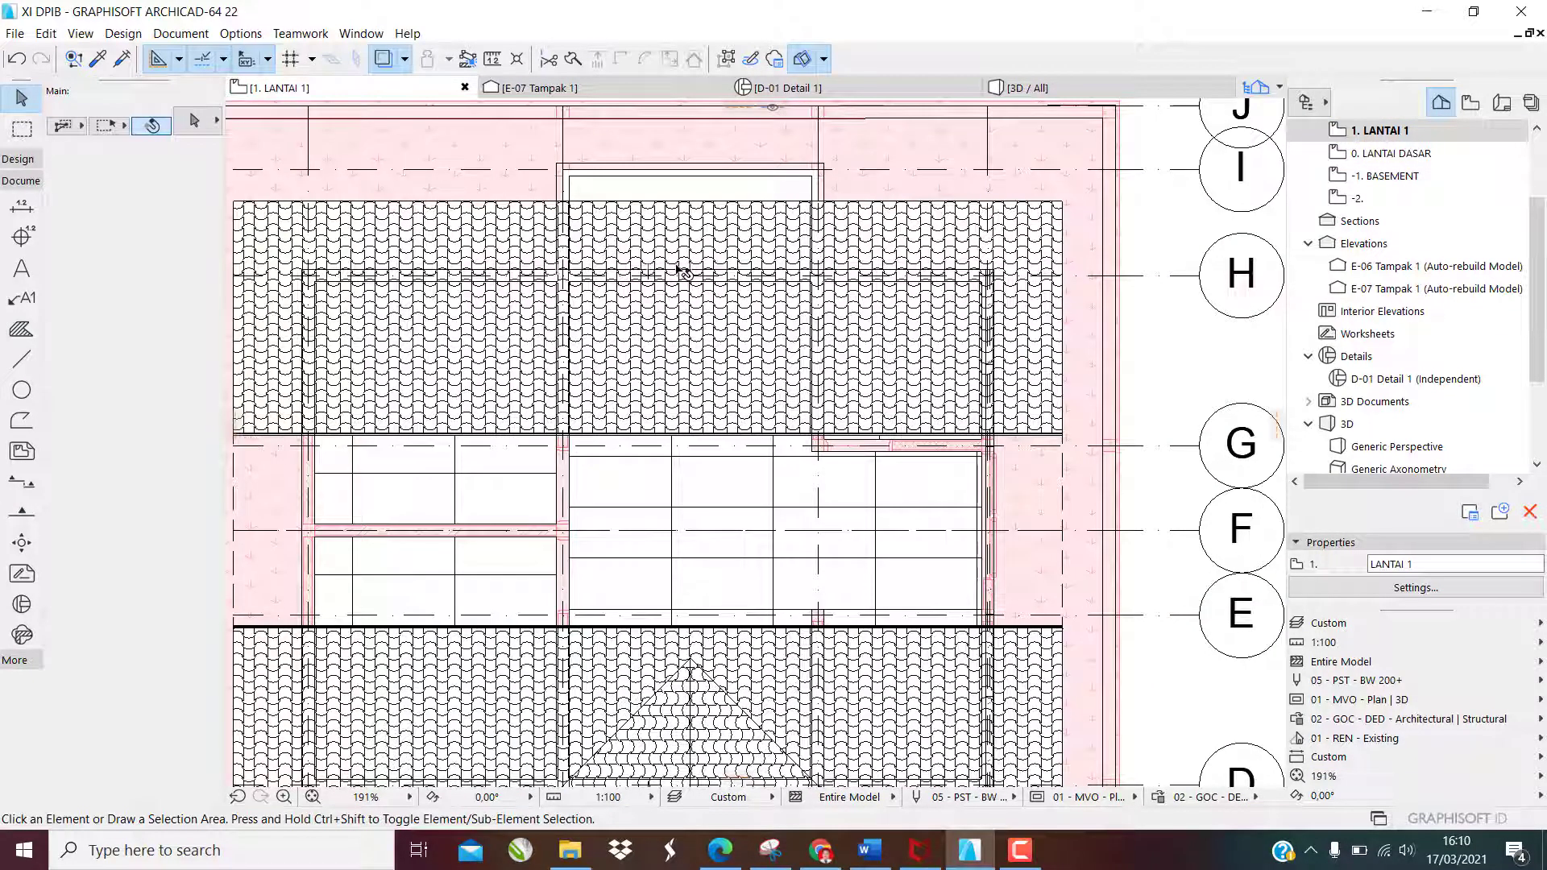
Select the porch and main roofs to identify their layer, and hide the Arsitektur Atap layer in the floor plan
{"action": "left_click", "coordinate": [683, 271]}
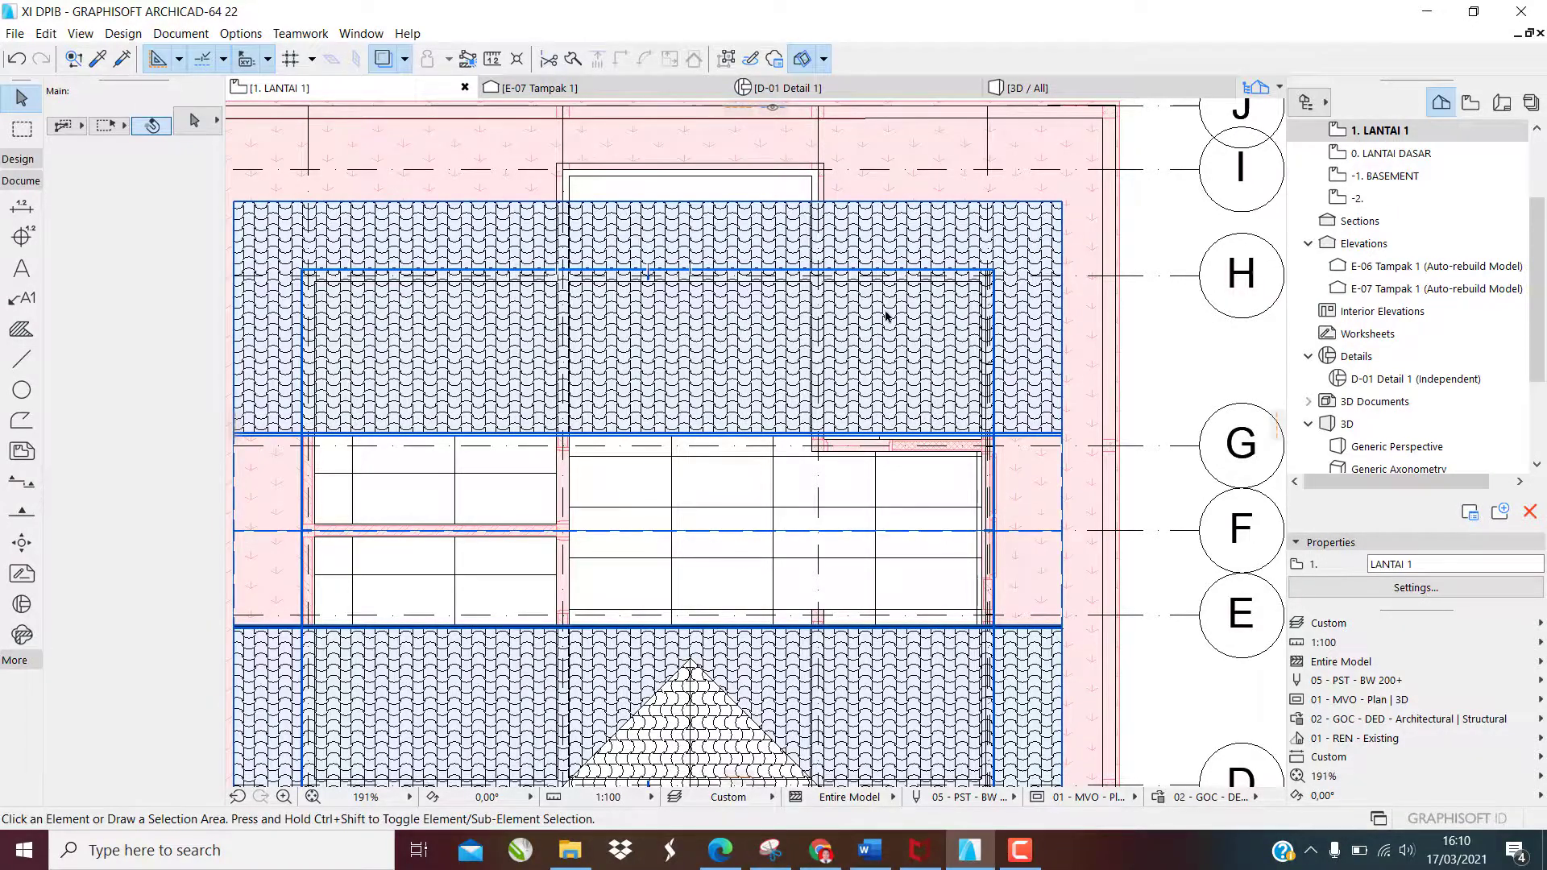
{"action": "scroll", "coordinate": [887, 316], "scroll_direction": "down", "scroll_amount": 4}
{"action": "scroll", "coordinate": [840, 574], "scroll_direction": "up", "scroll_amount": 3}
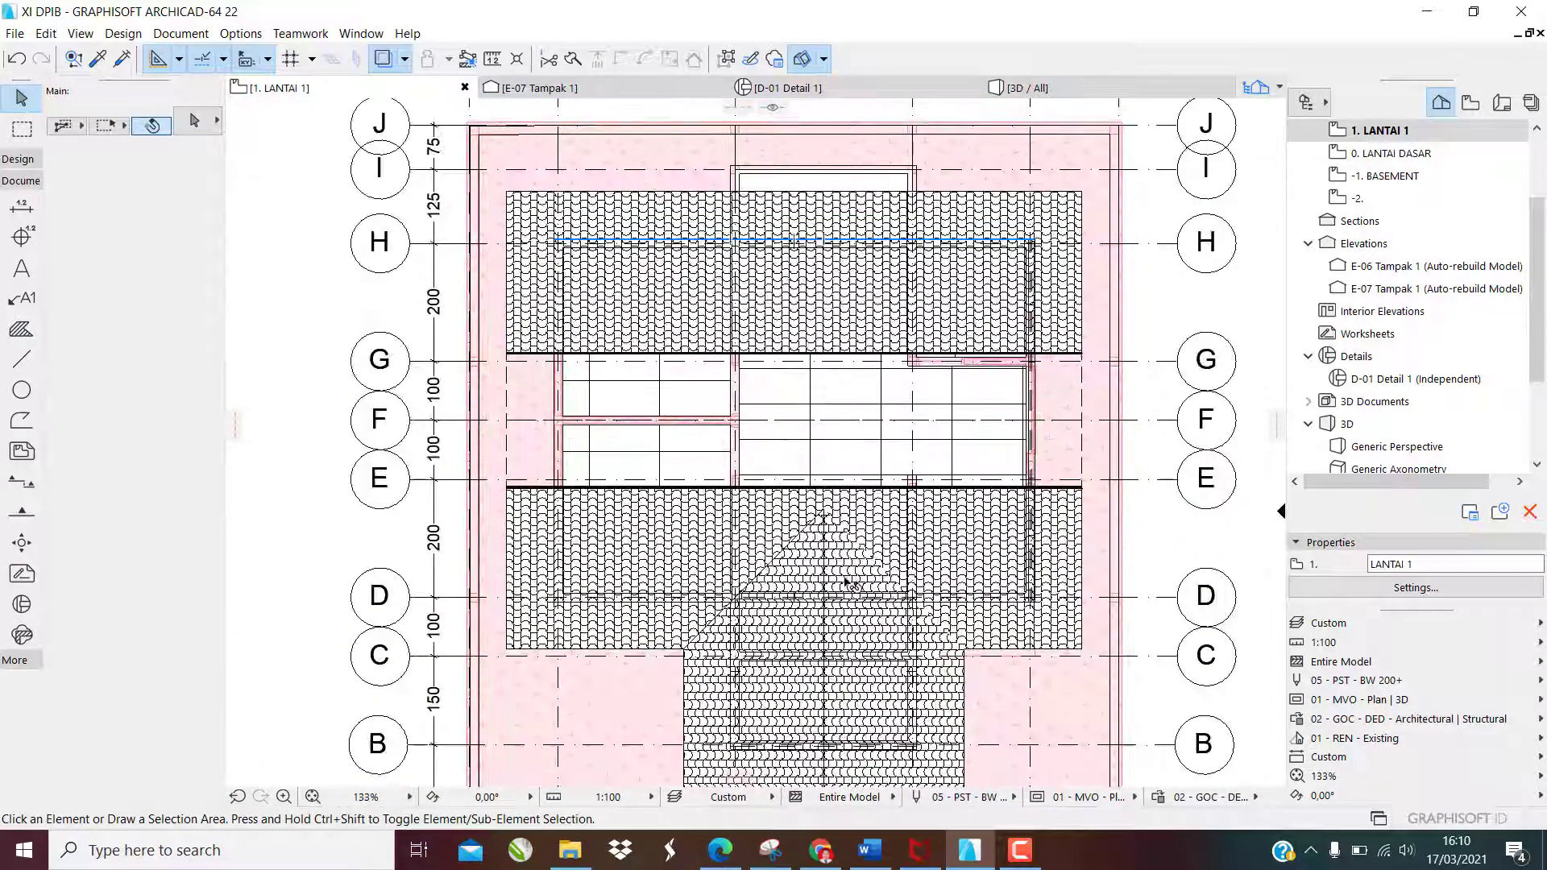
{"action": "left_click", "coordinate": [841, 594]}
{"action": "left_click", "coordinate": [852, 578]}
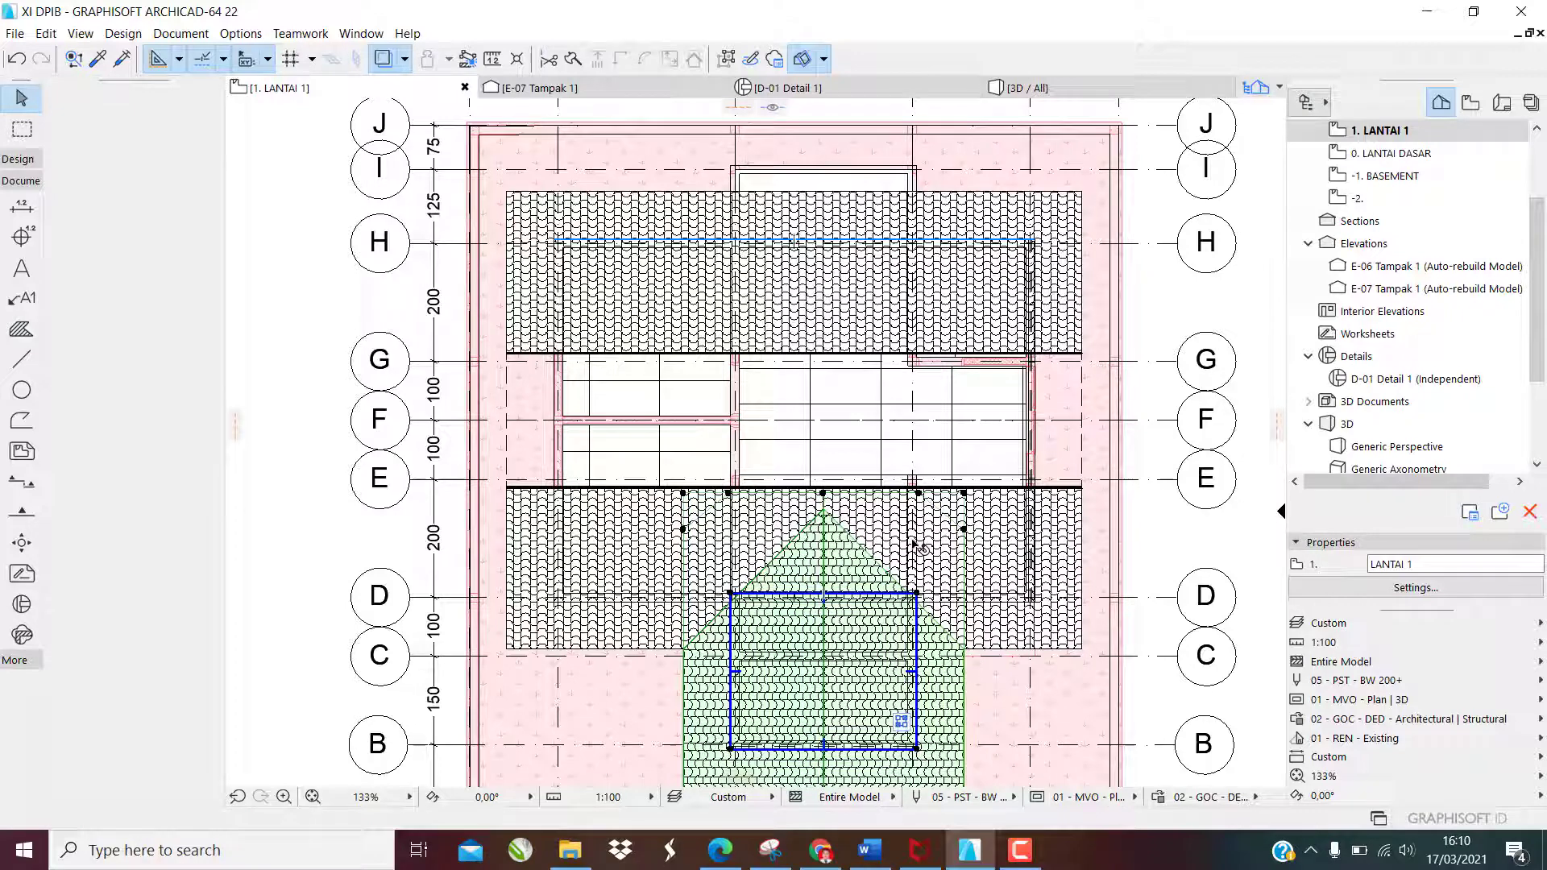
{"action": "left_click", "coordinate": [994, 532], "text": "shift"}
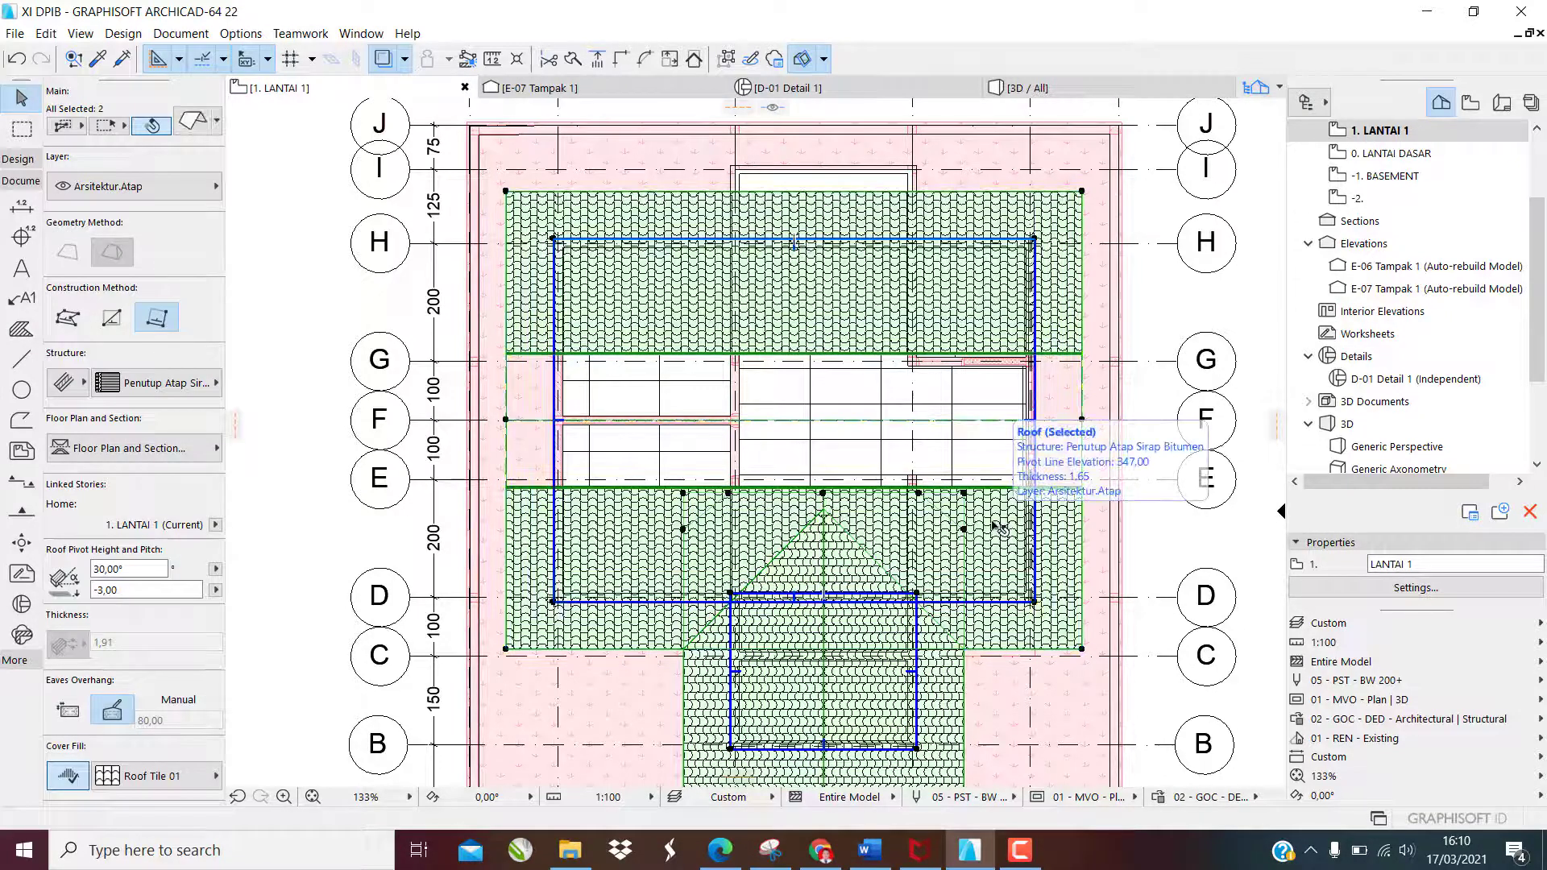
{"action": "key", "text": "ctrl+l"}
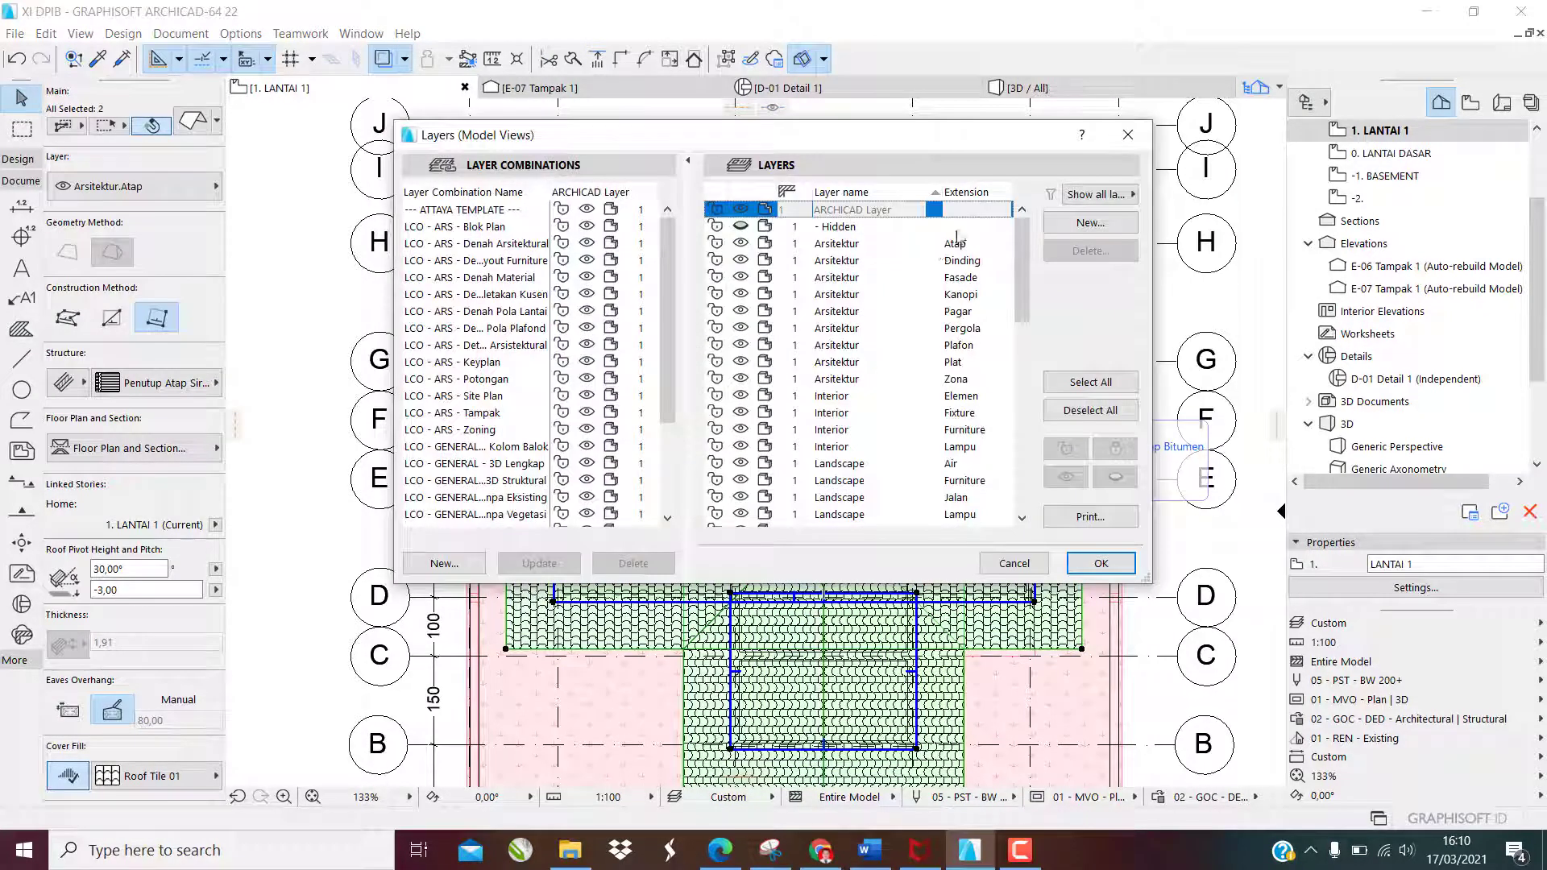
{"action": "left_click", "coordinate": [766, 245]}
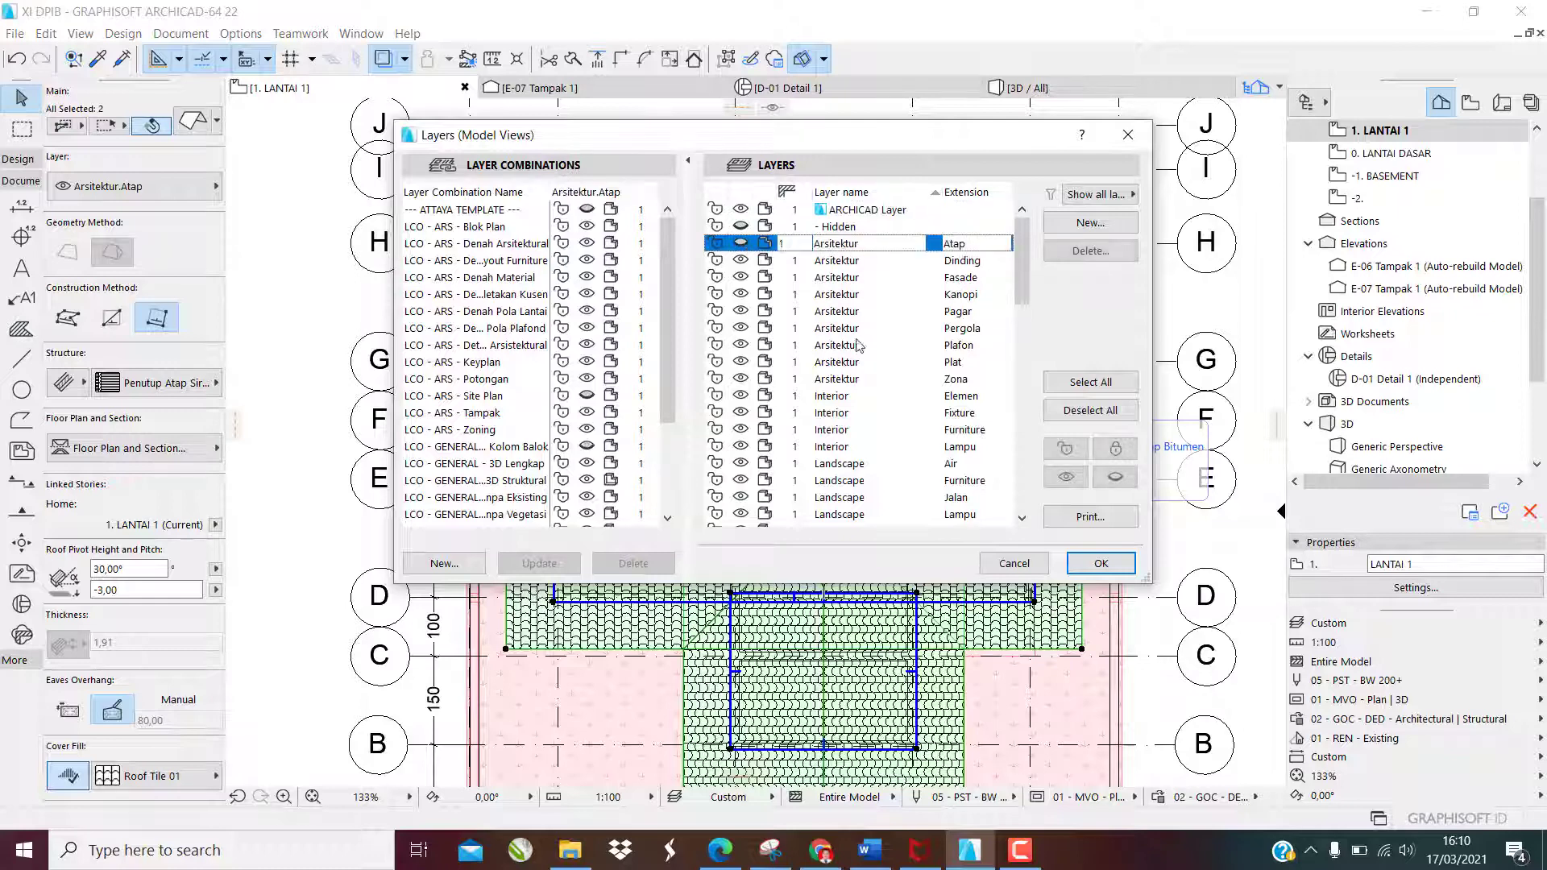
{"action": "left_click", "coordinate": [1101, 564]}
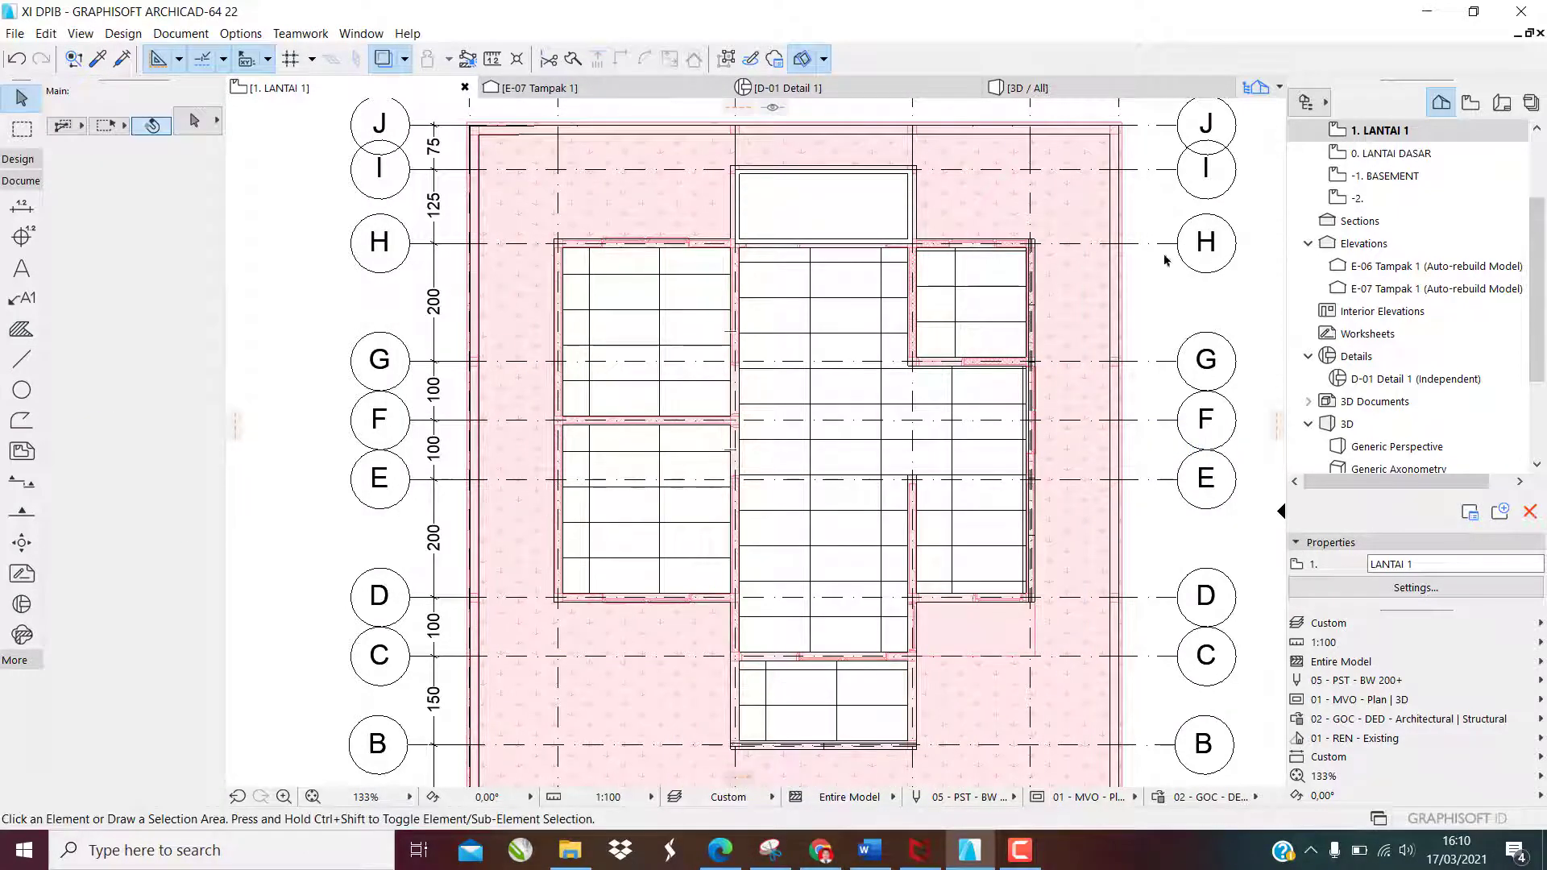
{"action": "scroll", "coordinate": [1024, 242], "scroll_direction": "up", "scroll_amount": 4}
{"action": "left_click", "coordinate": [993, 228]}
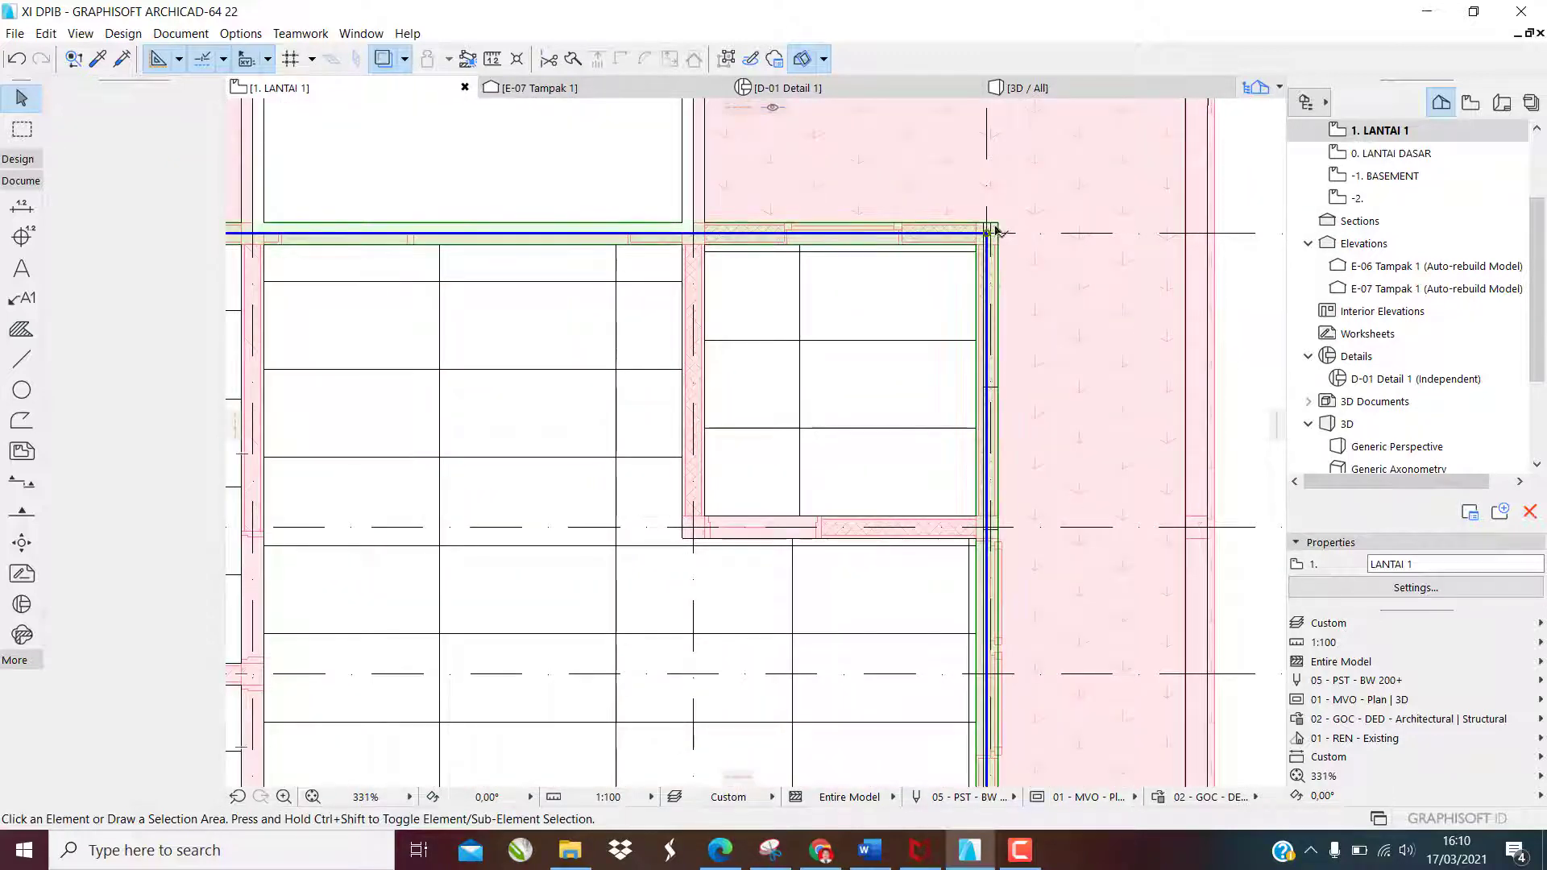
{"action": "key", "text": "Escape"}
{"action": "scroll", "coordinate": [1000, 274], "scroll_direction": "up", "scroll_amount": 3}
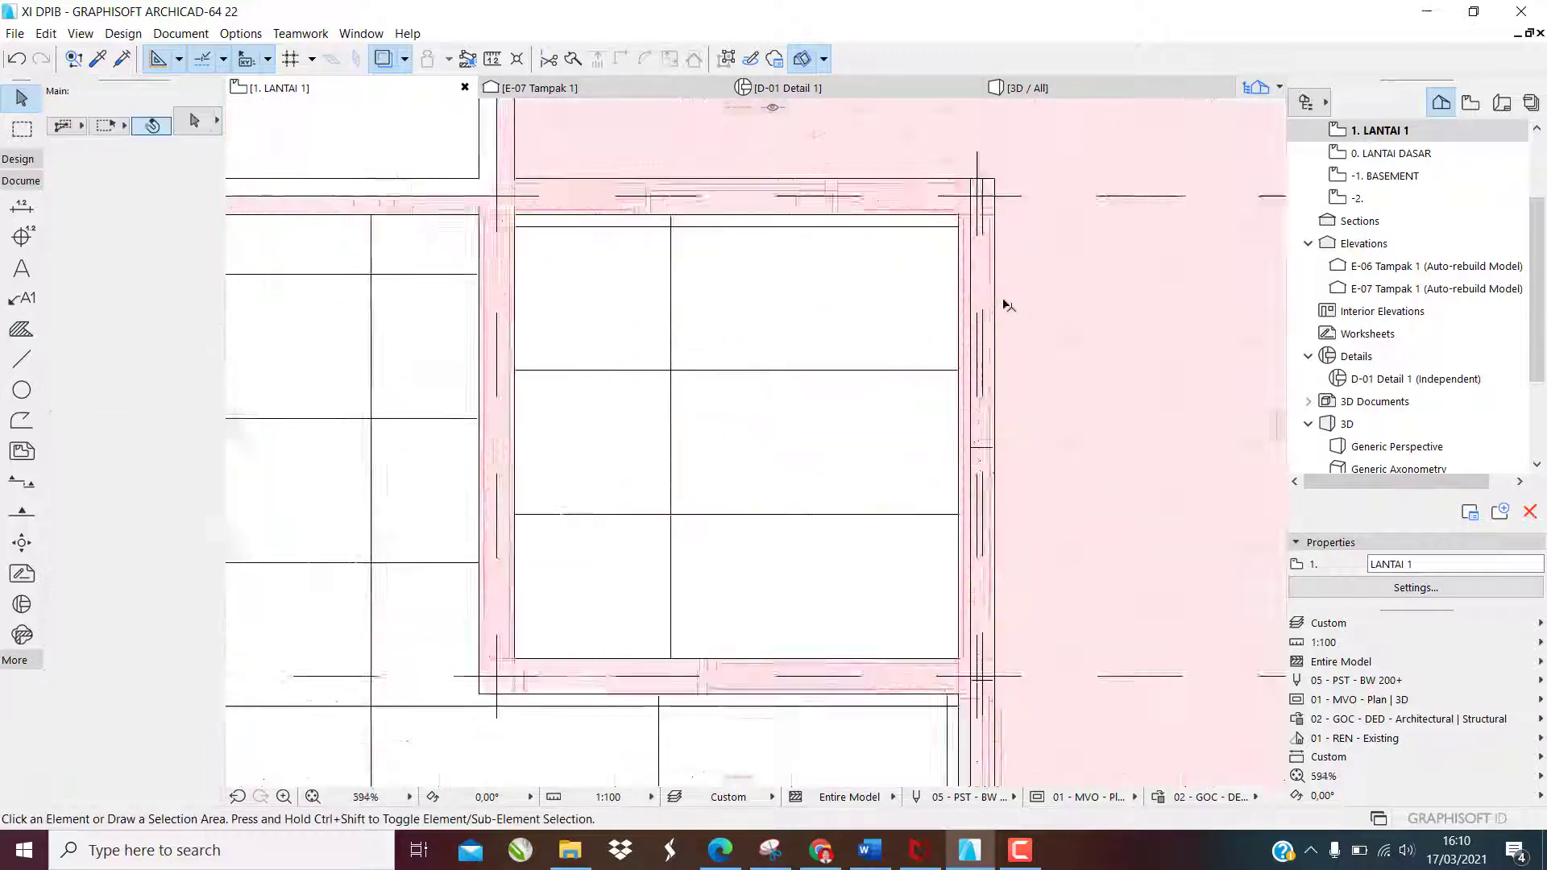
{"action": "left_click", "coordinate": [994, 295]}
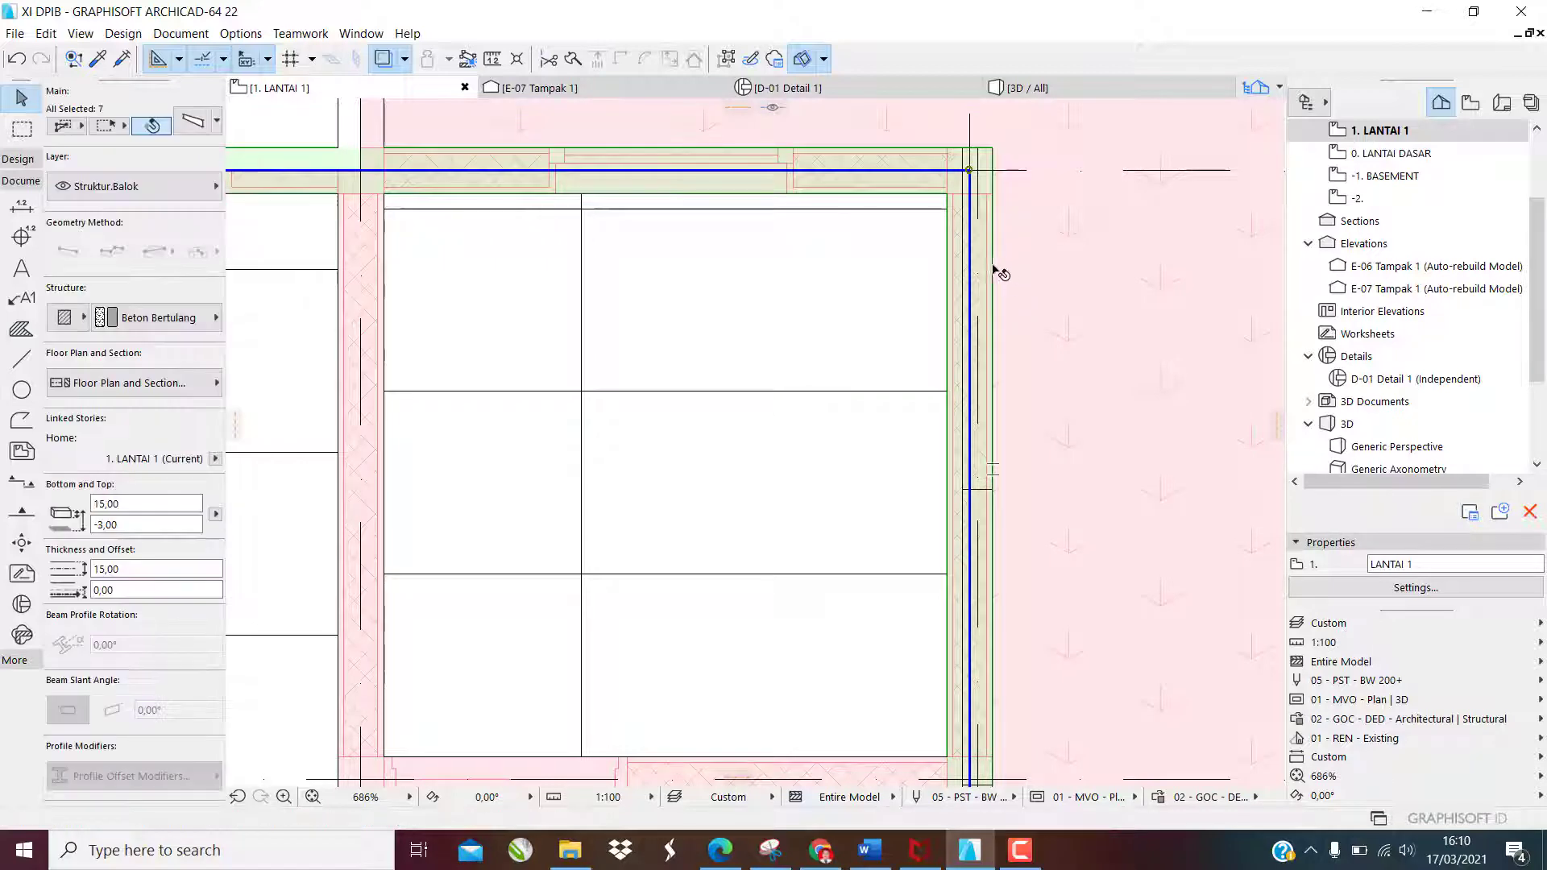
{"action": "key", "text": "Escape"}
{"action": "scroll", "coordinate": [903, 230], "scroll_direction": "down", "scroll_amount": 8}
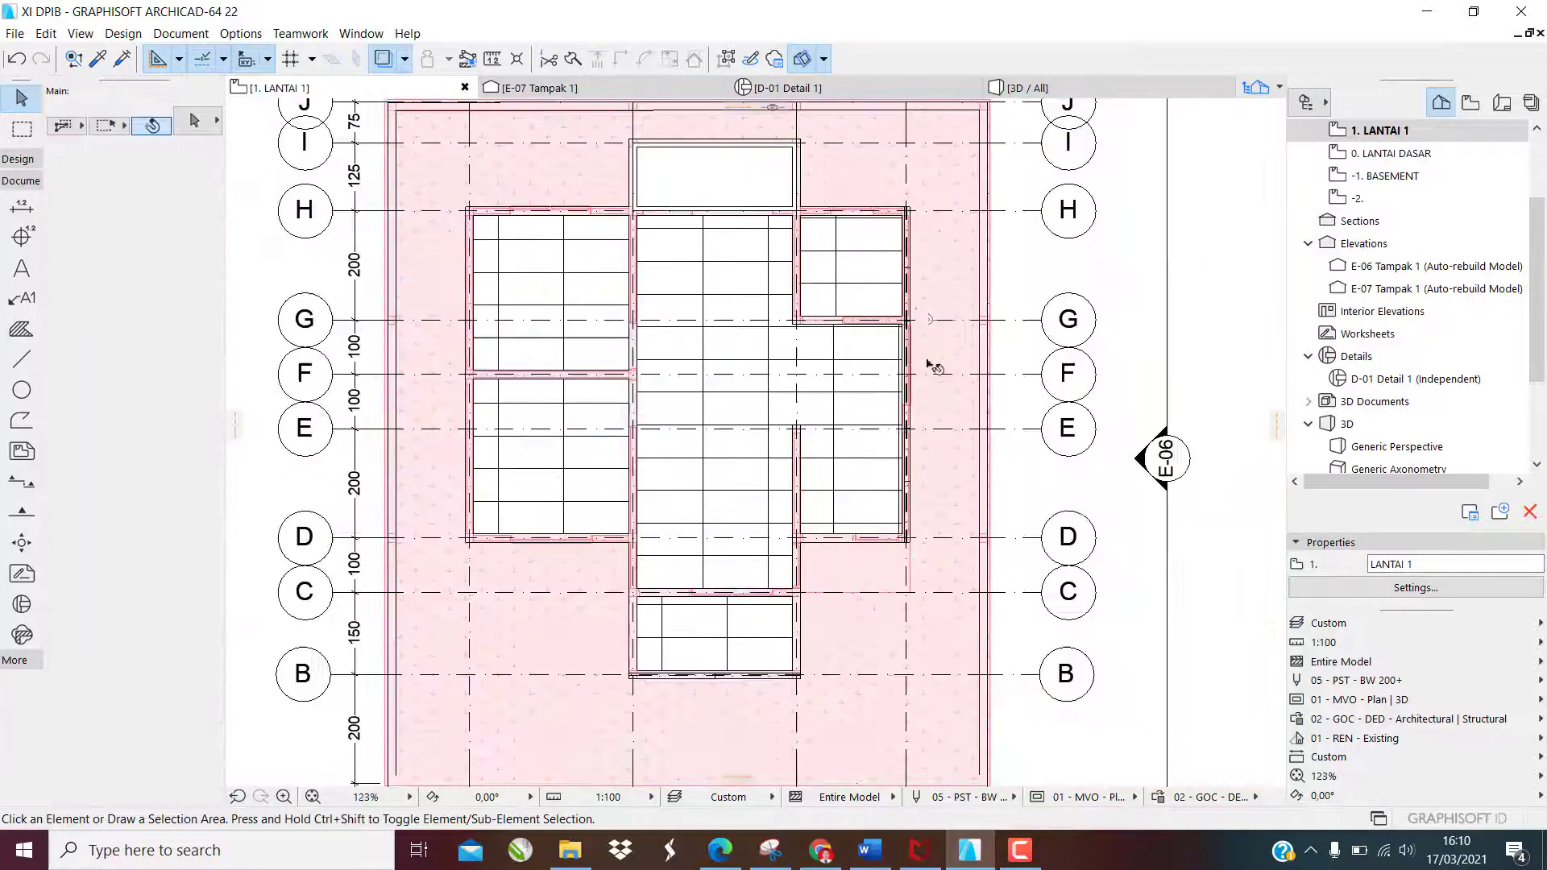
{"action": "scroll", "coordinate": [909, 501], "scroll_direction": "up", "scroll_amount": 8}
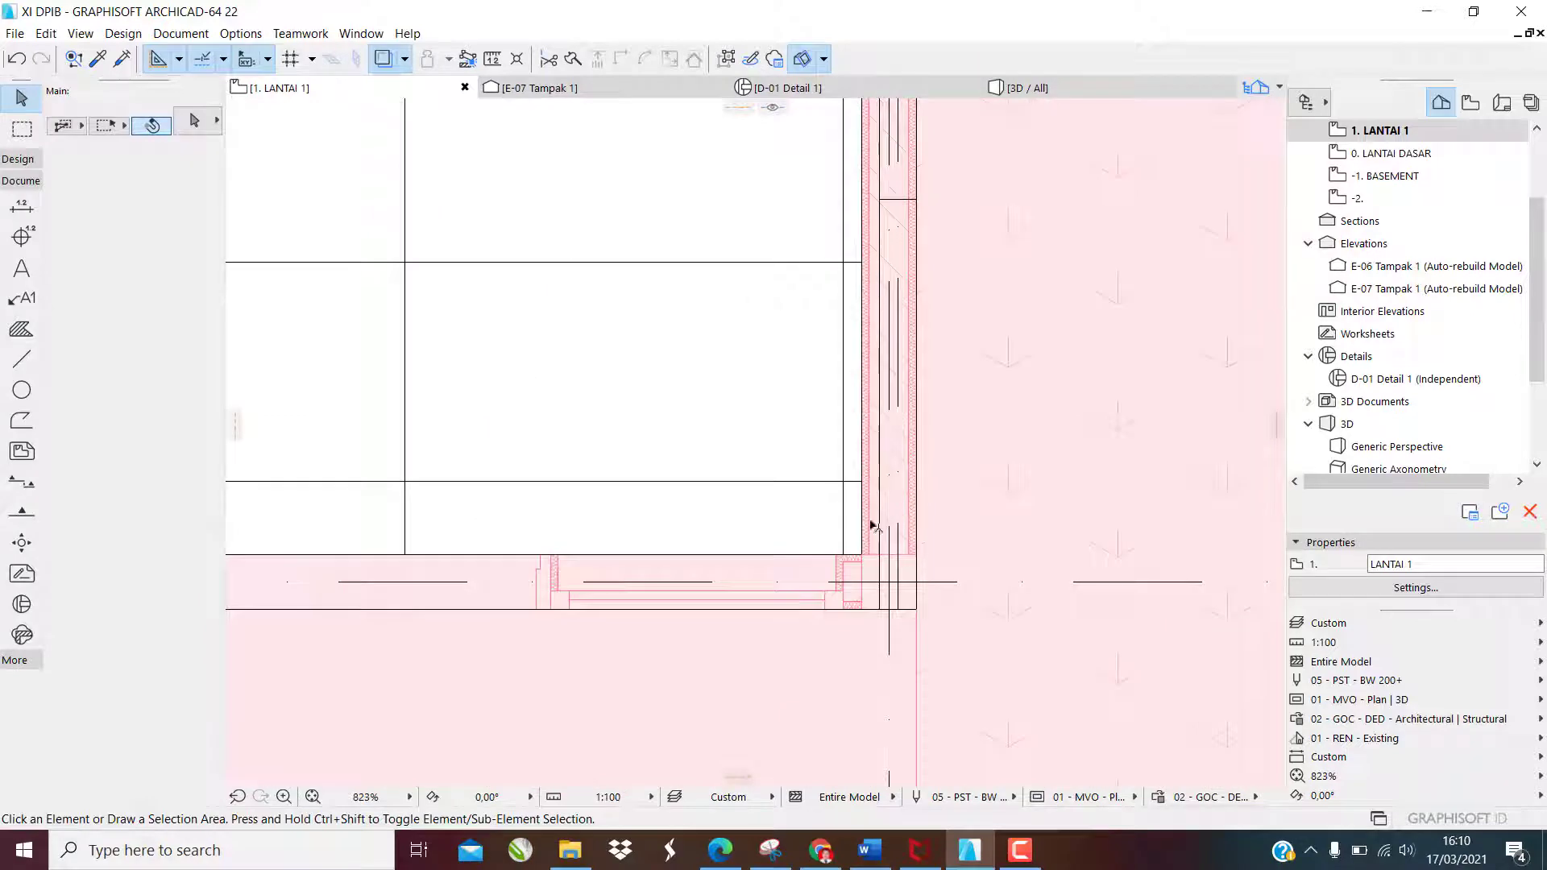
In the 3D view, move the main truss 50 inward from the side beam at grid line 5
{"action": "key", "text": "F3"}
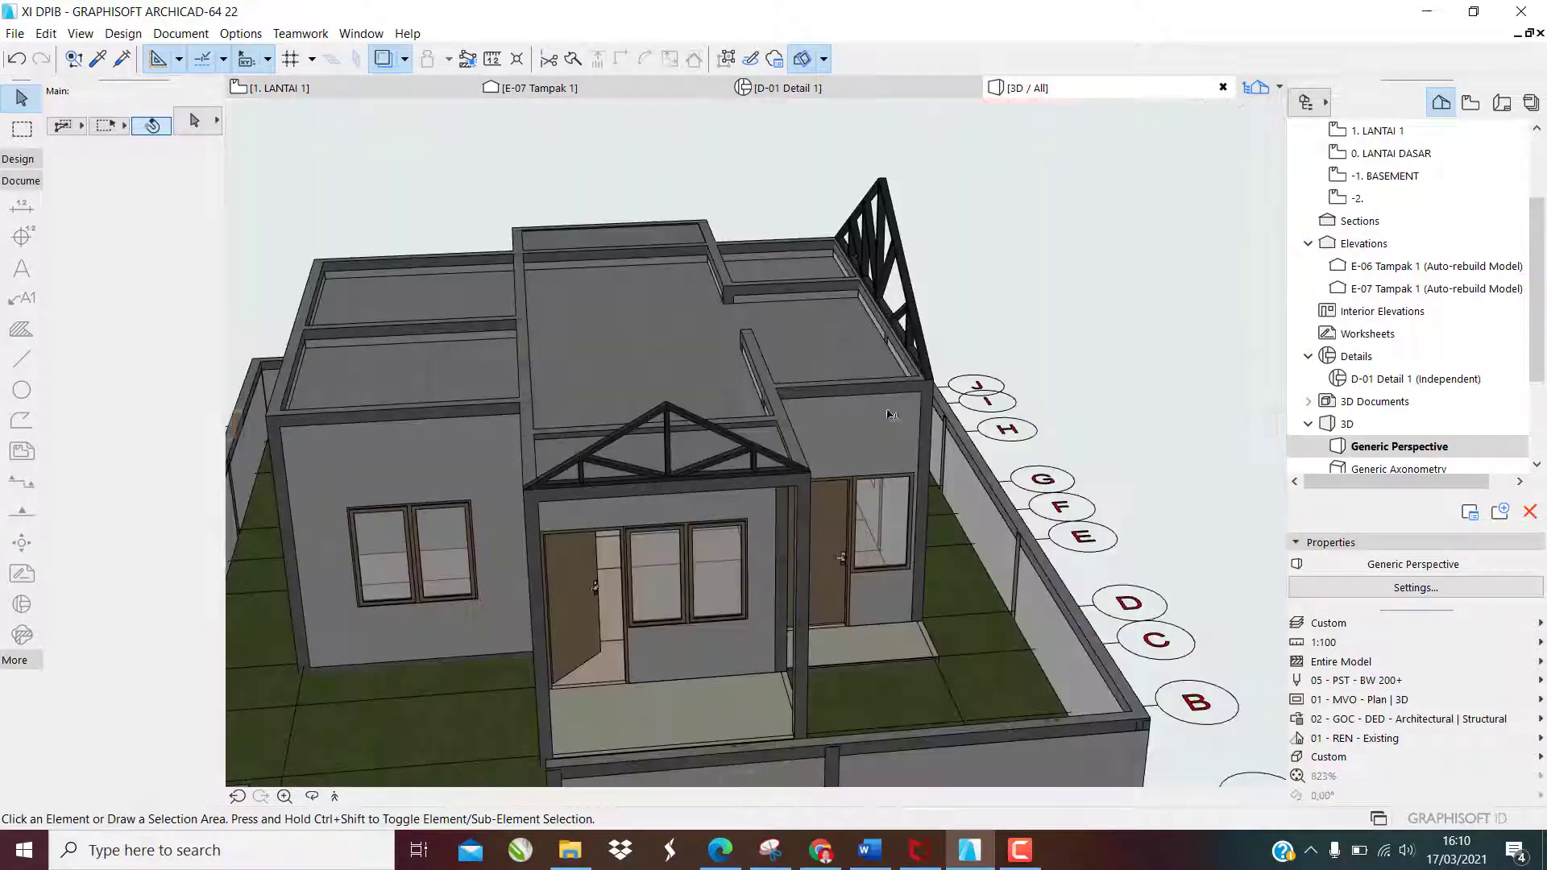
{"action": "scroll", "coordinate": [928, 359], "scroll_direction": "up", "scroll_amount": 4}
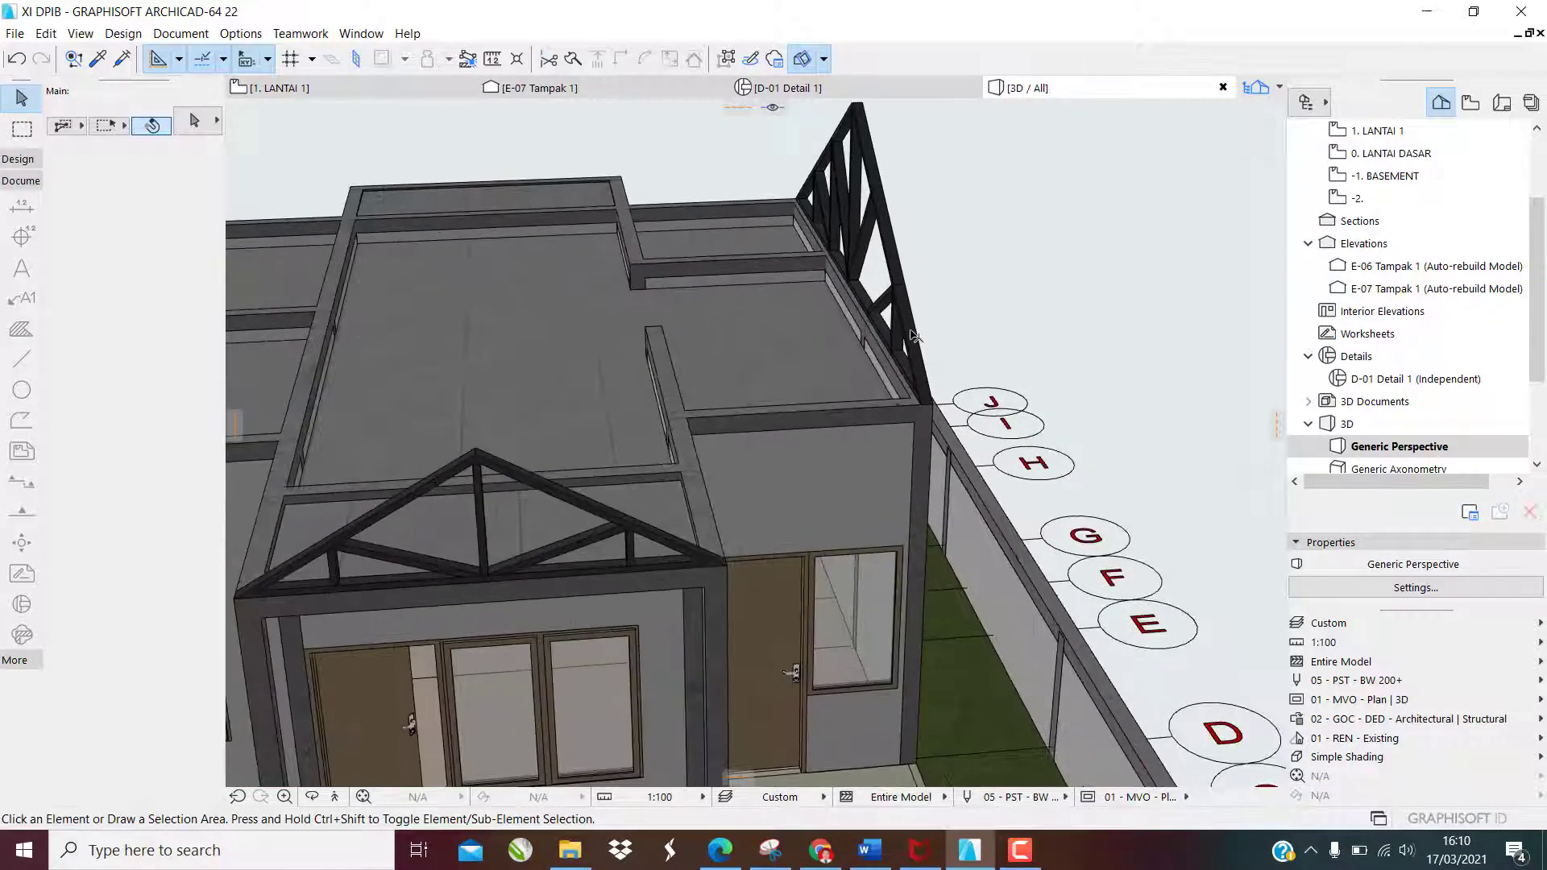
{"action": "left_click", "coordinate": [916, 336]}
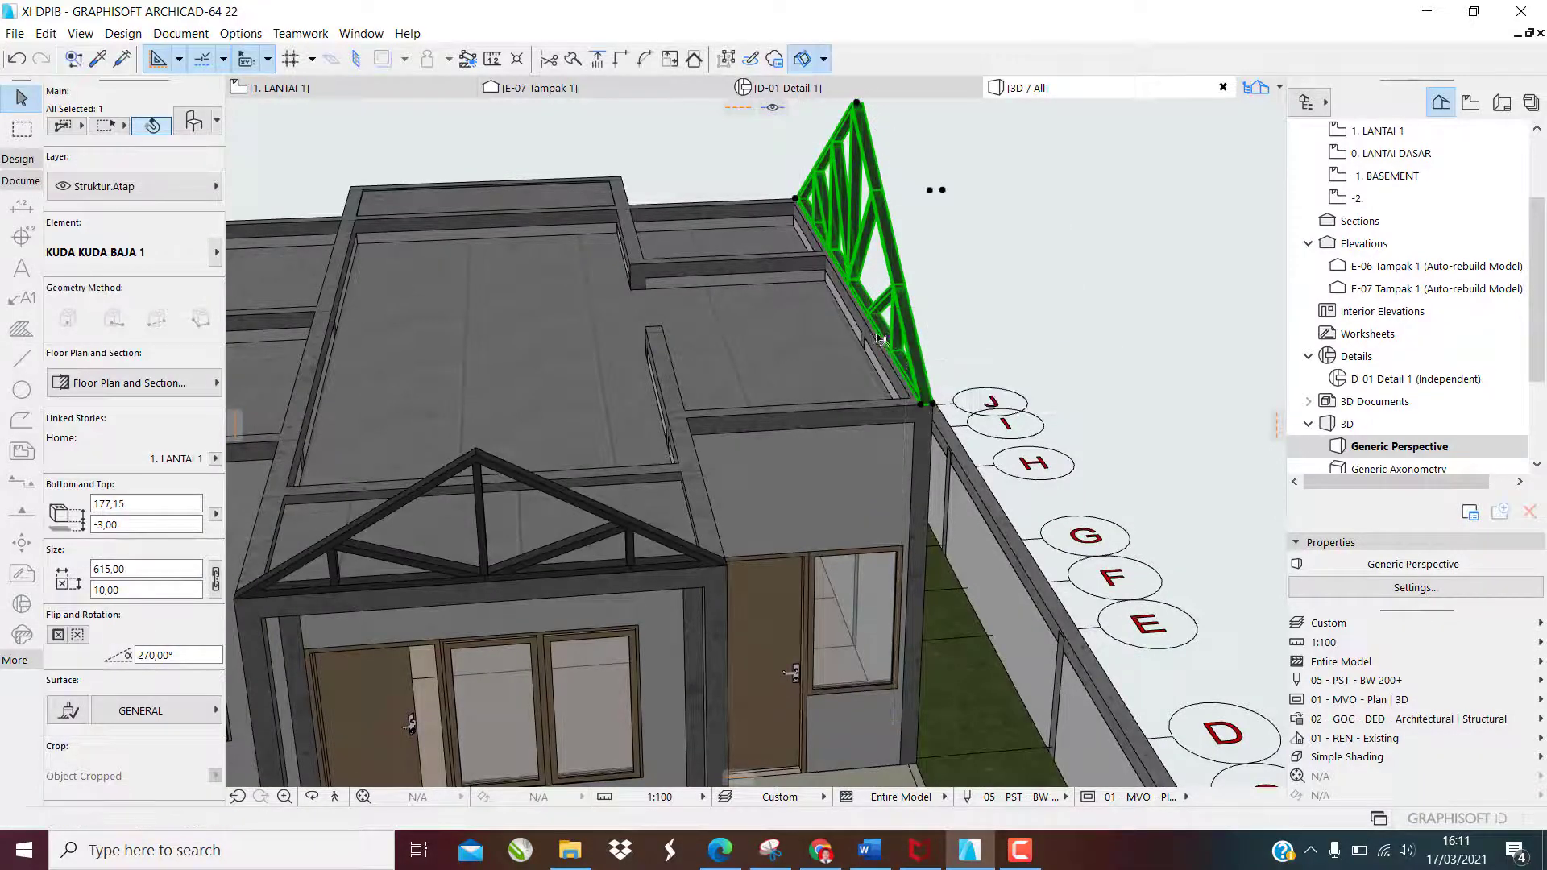
{"action": "left_click", "coordinate": [911, 323]}
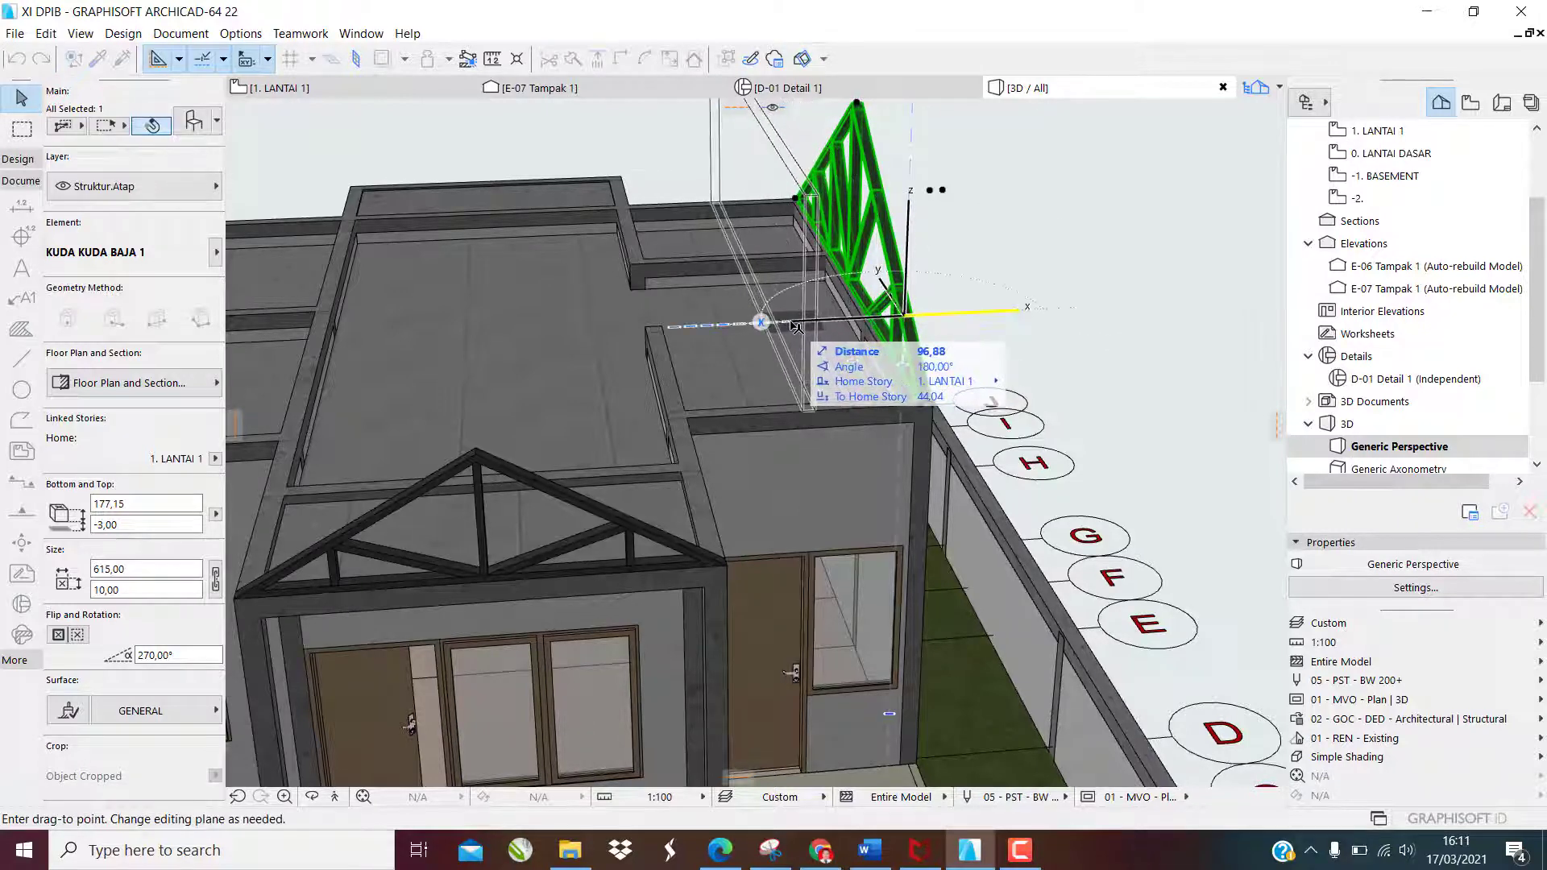
{"action": "type", "text": "50"}
{"action": "key", "text": "Return"}
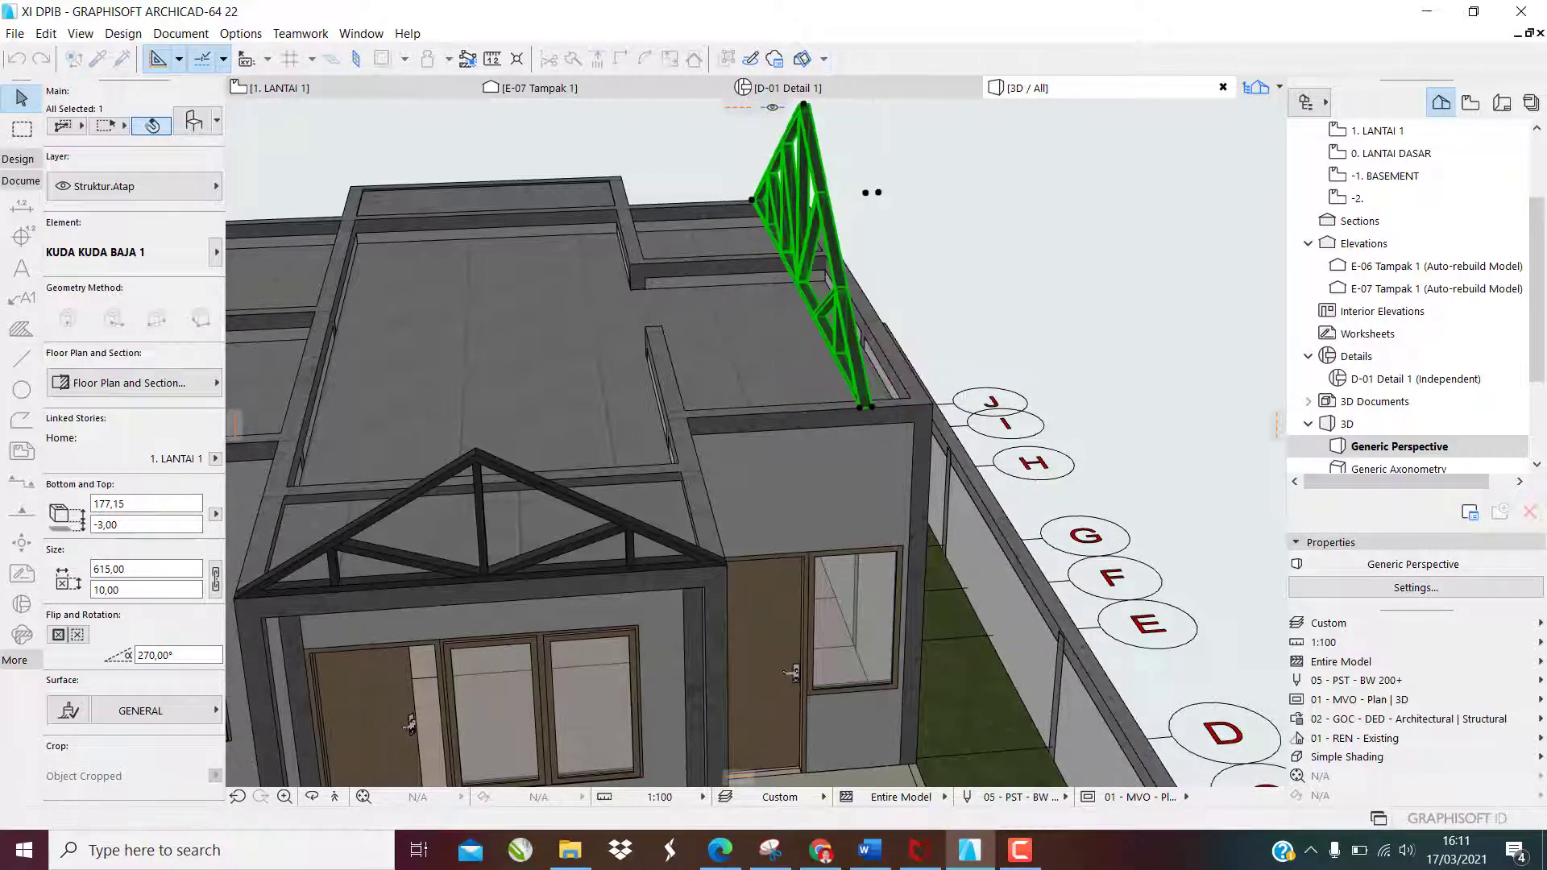
{"action": "key", "text": "Escape"}
Move the porch truss KUDA KUDA BAJA 2 inward from the front porch beam toward the house
{"action": "middle_click_drag", "start_coordinate": [893, 361], "coordinate": [832, 363], "text": "shift"}
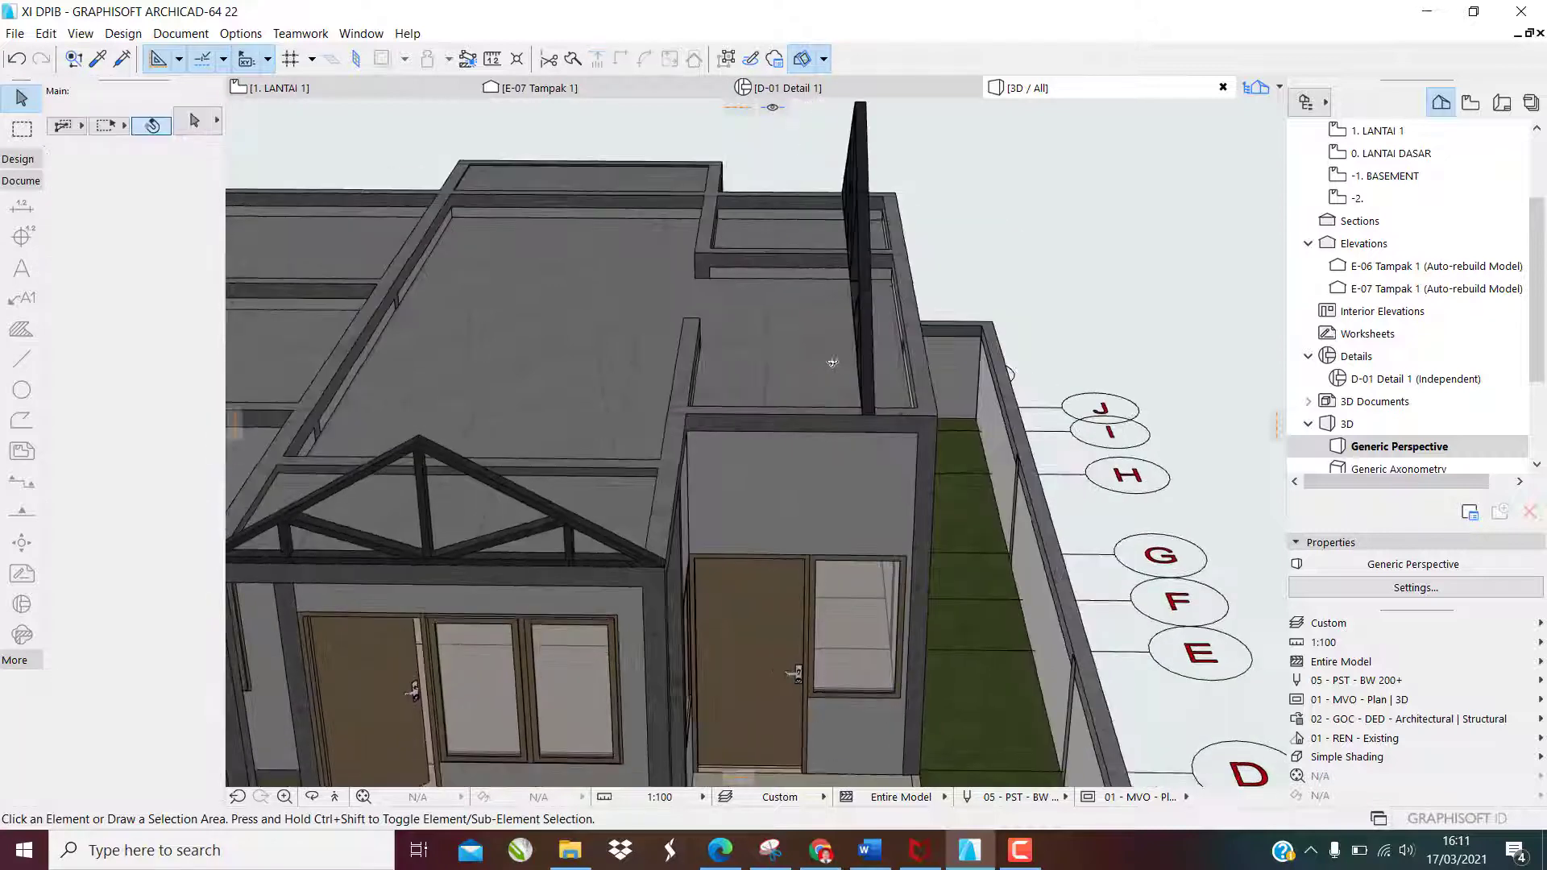
{"action": "middle_click_drag", "start_coordinate": [592, 536], "coordinate": [430, 425], "text": "shift"}
{"action": "left_click", "coordinate": [413, 404]}
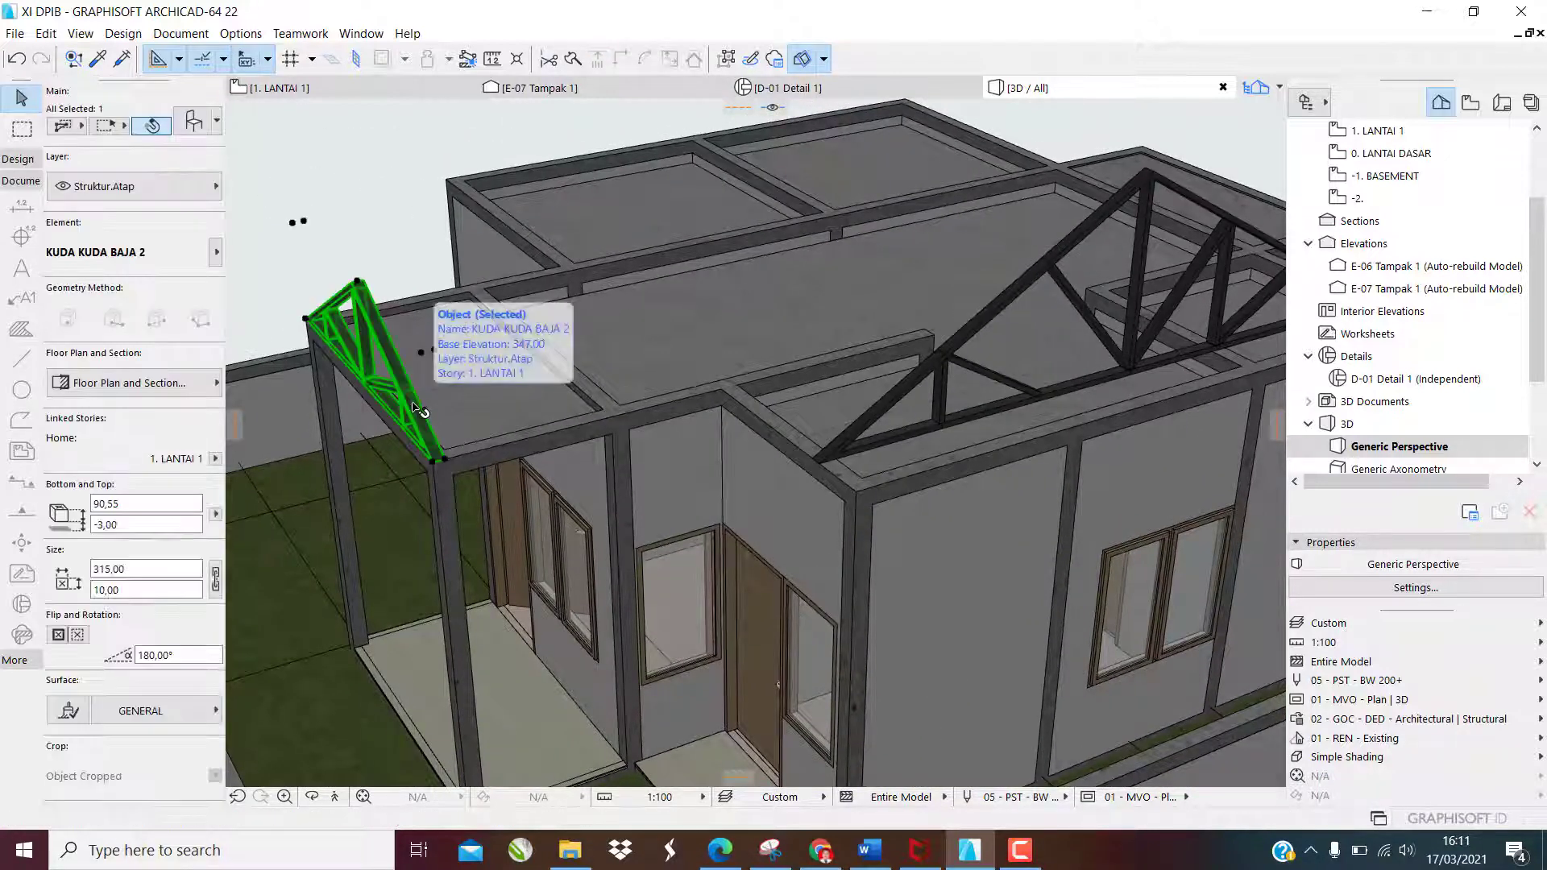
{"action": "key", "text": "ctrl+d"}
{"action": "left_click", "coordinate": [413, 402]}
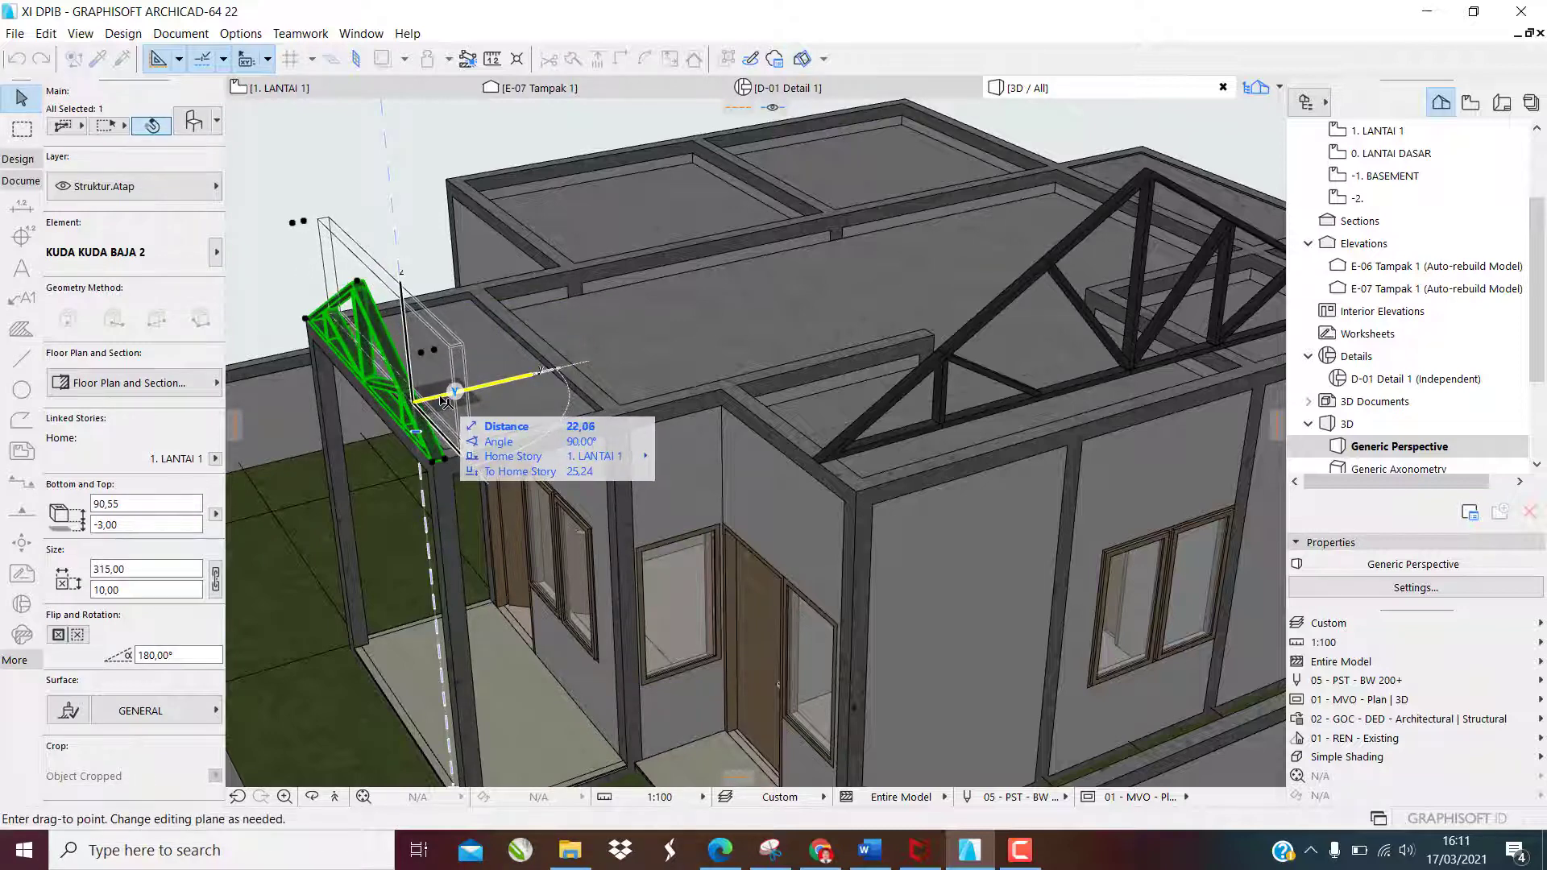
{"action": "left_click", "coordinate": [474, 391]}
{"action": "key", "text": "Escape"}
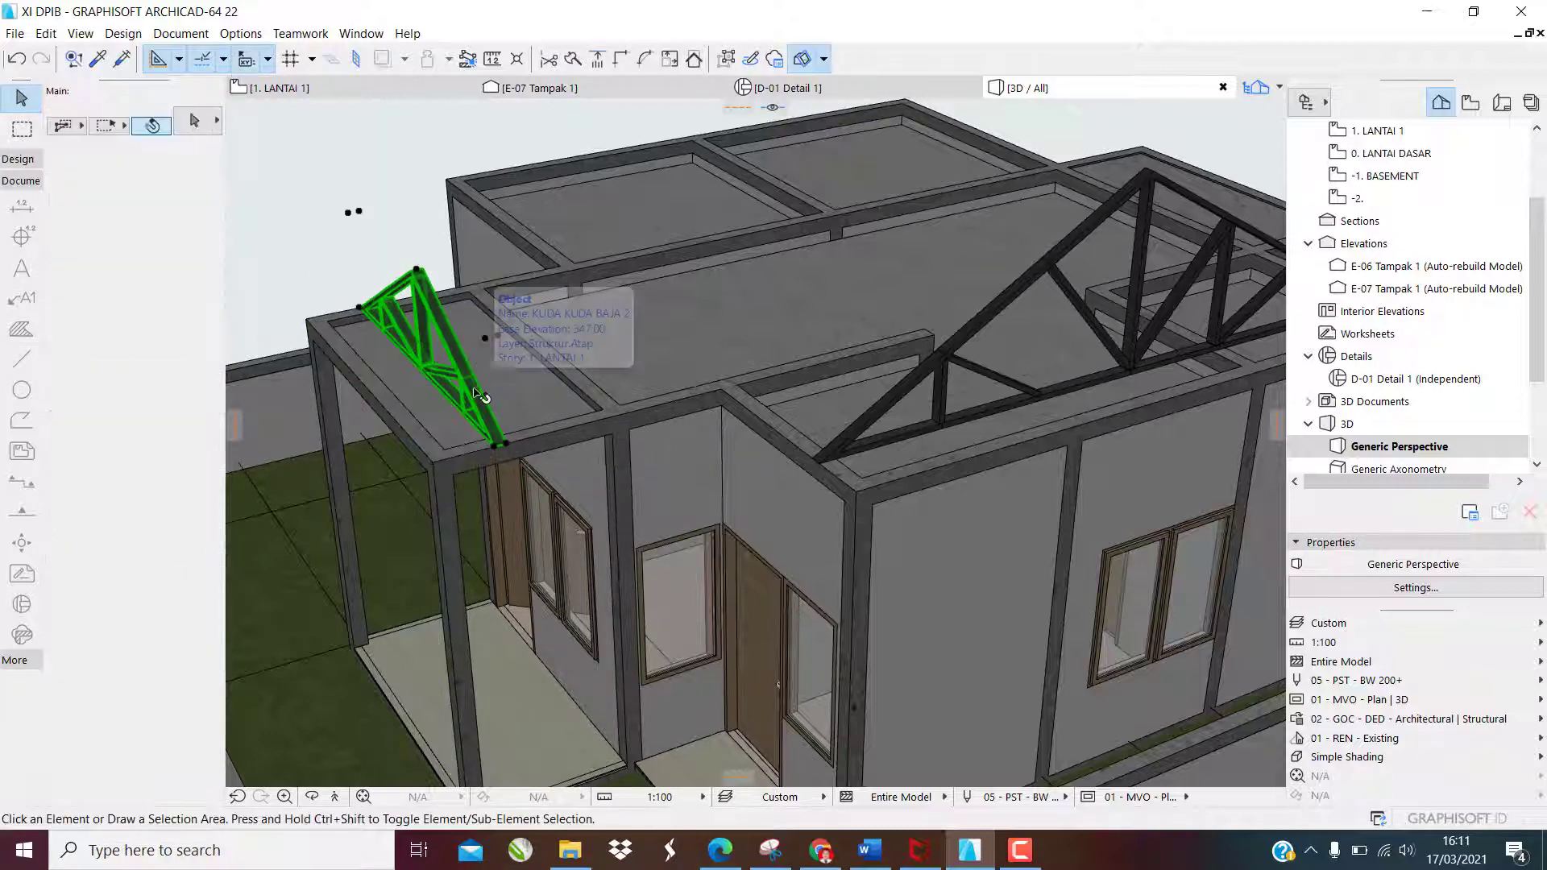
Examine the moved main and porch trusses in 3D and on the LANTAI 1 floor plan
{"action": "middle_click_drag", "start_coordinate": [495, 399], "coordinate": [762, 427], "text": "shift"}
{"action": "scroll", "coordinate": [509, 508], "scroll_direction": "up", "scroll_amount": 1}
{"action": "scroll", "coordinate": [510, 509], "scroll_direction": "up", "scroll_amount": 1}
{"action": "scroll", "coordinate": [608, 462], "scroll_direction": "down", "scroll_amount": 1}
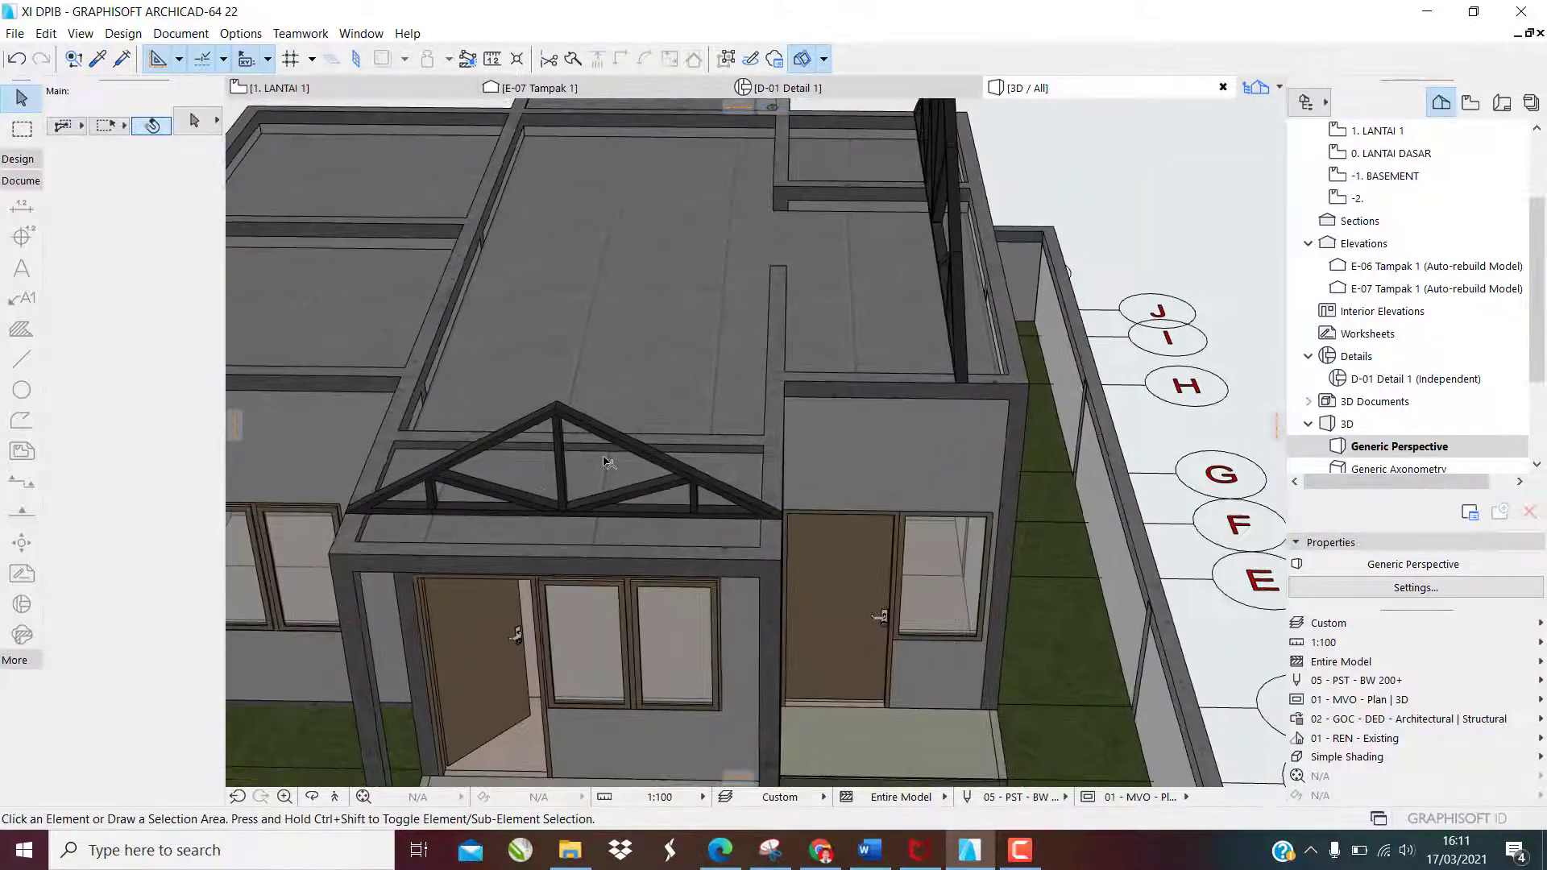
{"action": "key", "text": "F2"}
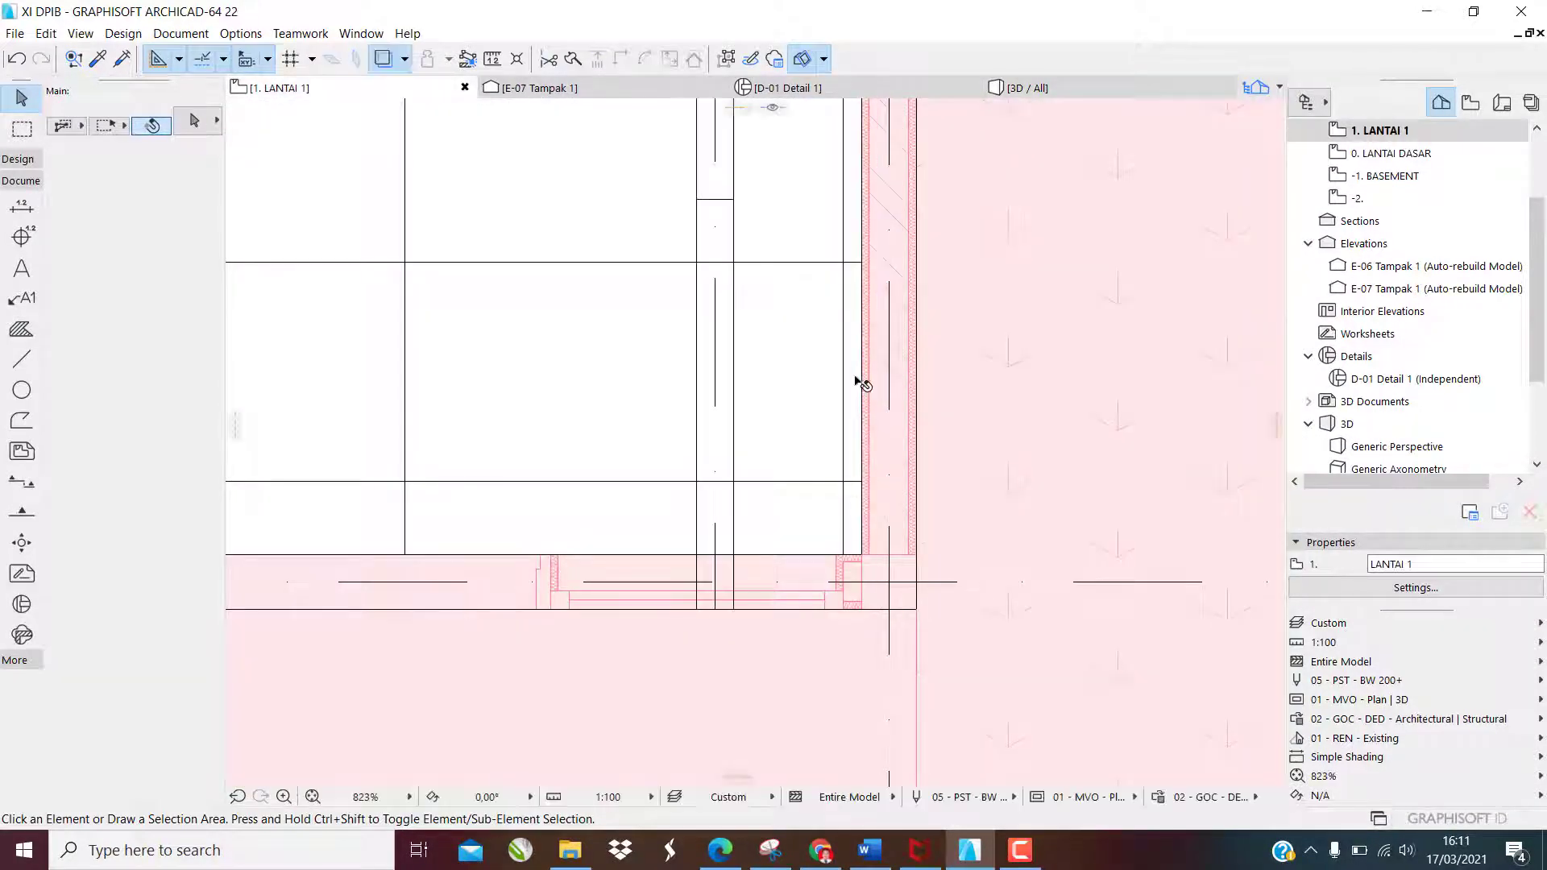
{"action": "scroll", "coordinate": [853, 387], "scroll_direction": "down", "scroll_amount": 8}
{"action": "scroll", "coordinate": [779, 397], "scroll_direction": "up", "scroll_amount": 4}
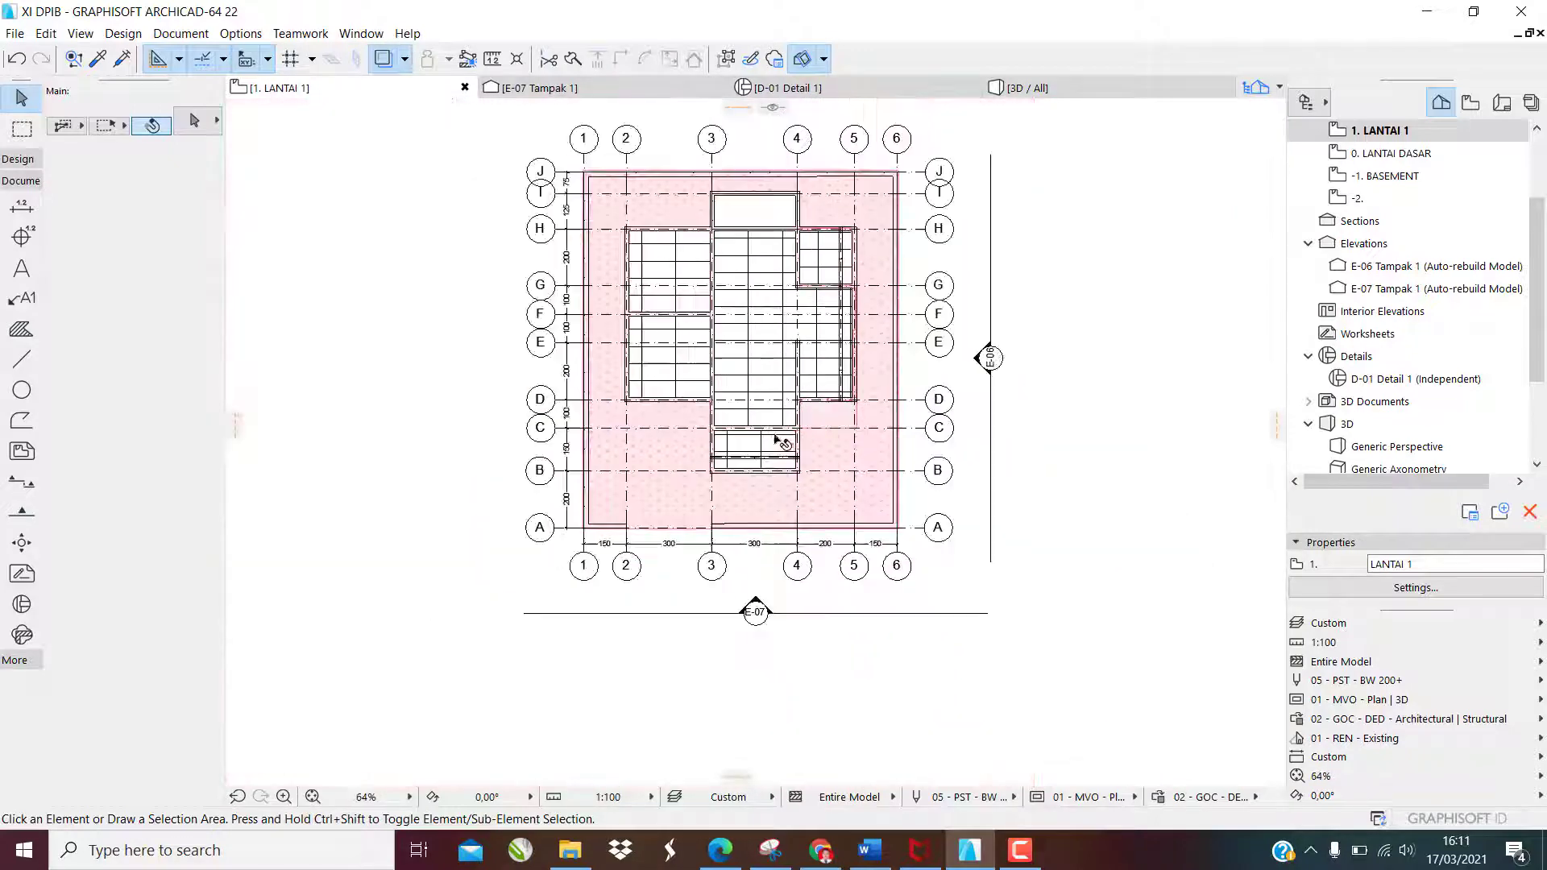
{"action": "scroll", "coordinate": [911, 281], "scroll_direction": "up", "scroll_amount": 3}
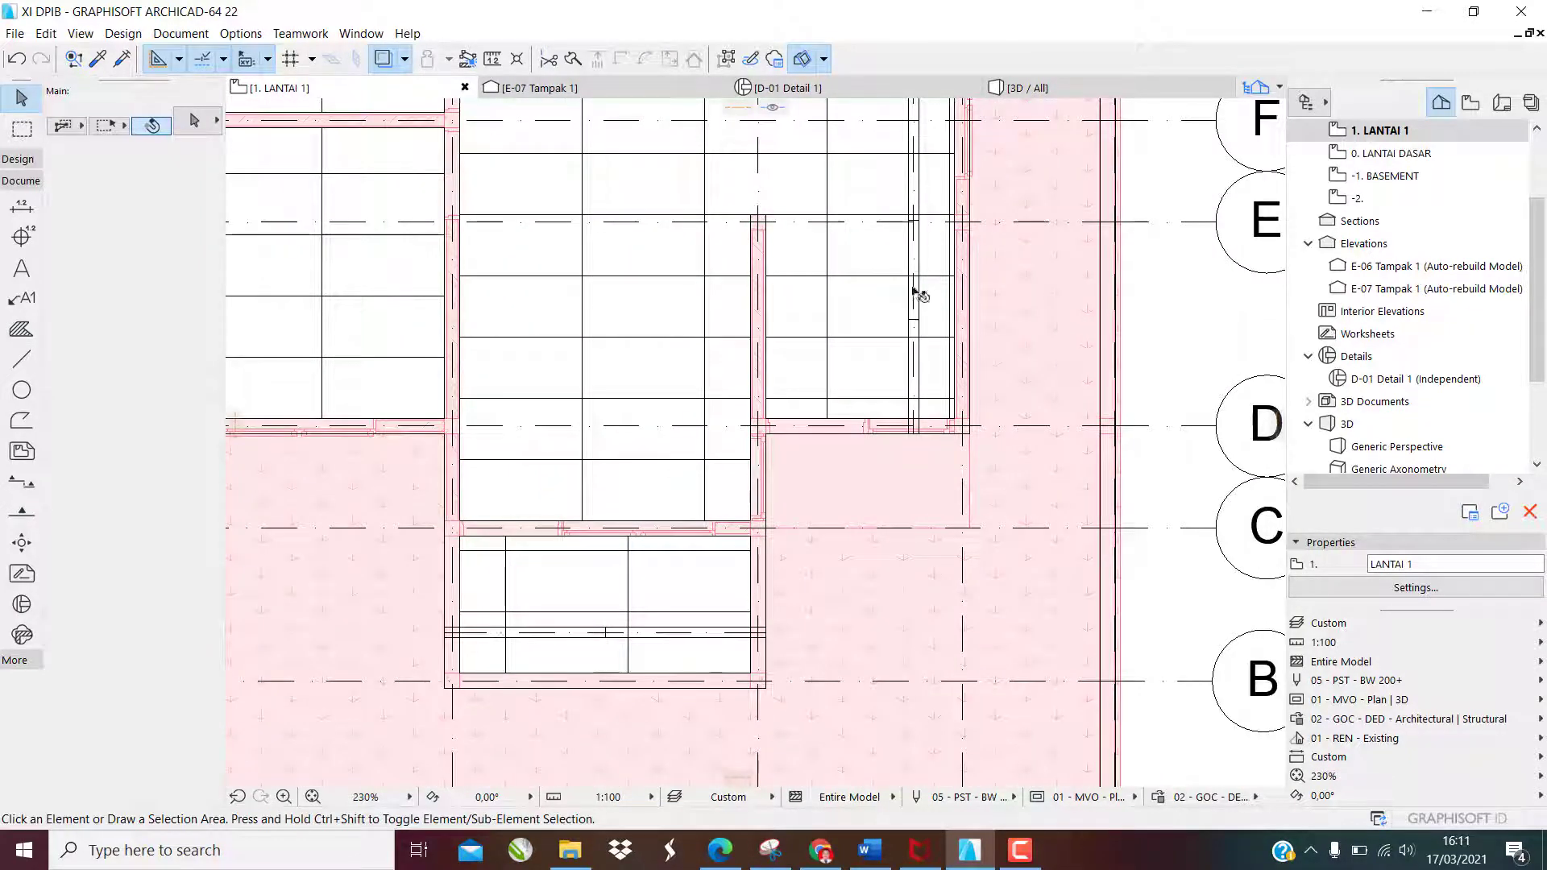
{"action": "left_click", "coordinate": [920, 295]}
{"action": "key", "text": "Escape"}
{"action": "left_click", "coordinate": [920, 427]}
{"action": "key", "text": "Escape"}
{"action": "scroll", "coordinate": [921, 435], "scroll_direction": "up", "scroll_amount": 4}
{"action": "left_click", "coordinate": [922, 440]}
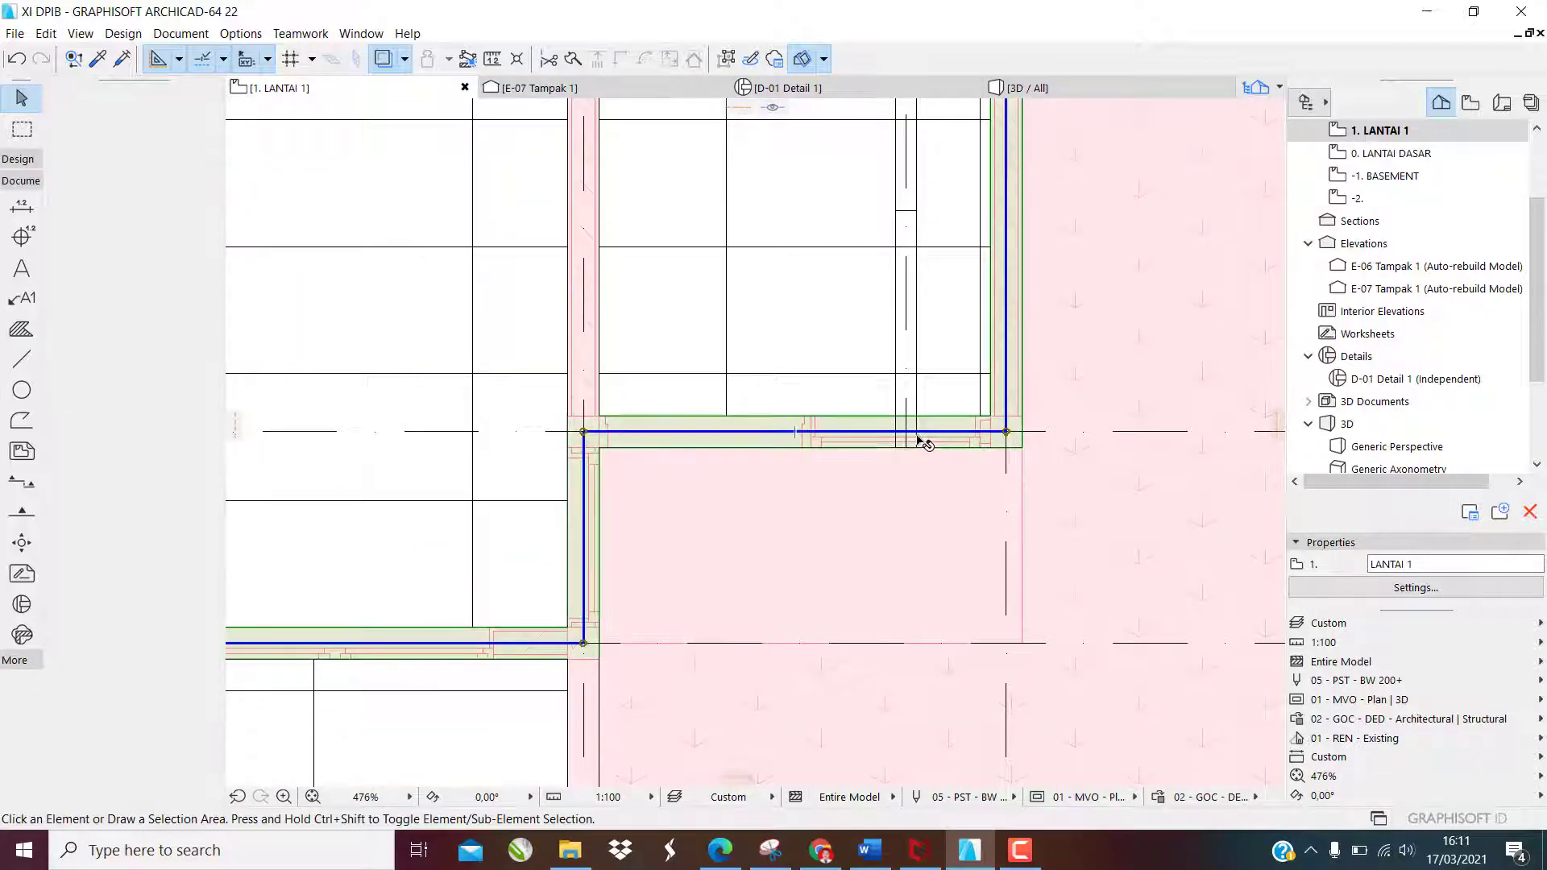
{"action": "key", "text": "Escape"}
{"action": "left_click", "coordinate": [917, 395]}
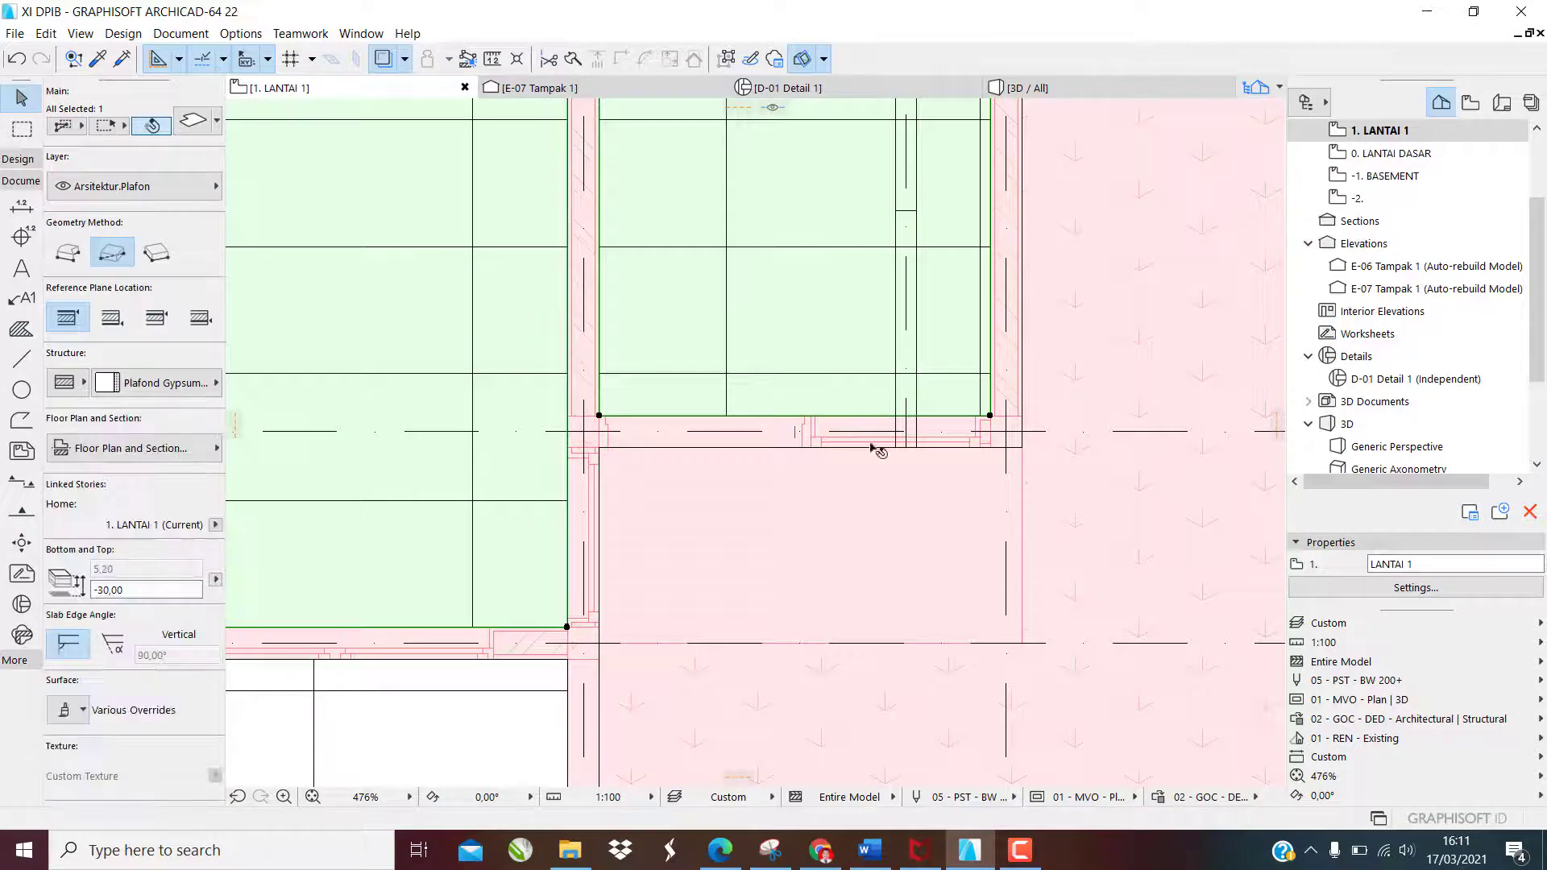
{"action": "key", "text": "Escape"}
{"action": "scroll", "coordinate": [926, 346], "scroll_direction": "down", "scroll_amount": 11}
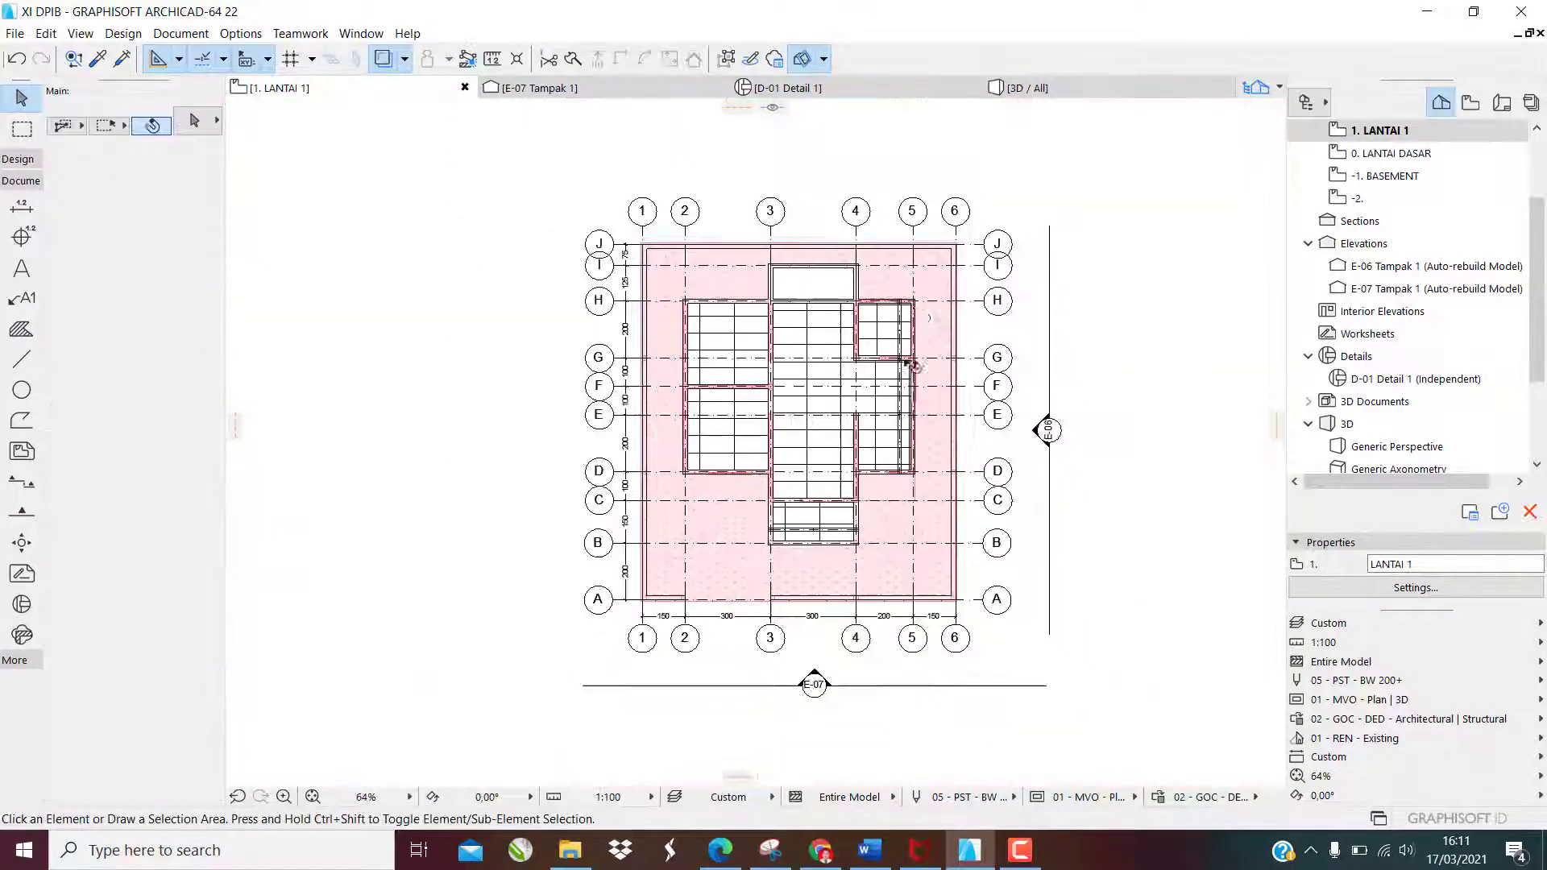
{"action": "scroll", "coordinate": [911, 307], "scroll_direction": "up", "scroll_amount": 12}
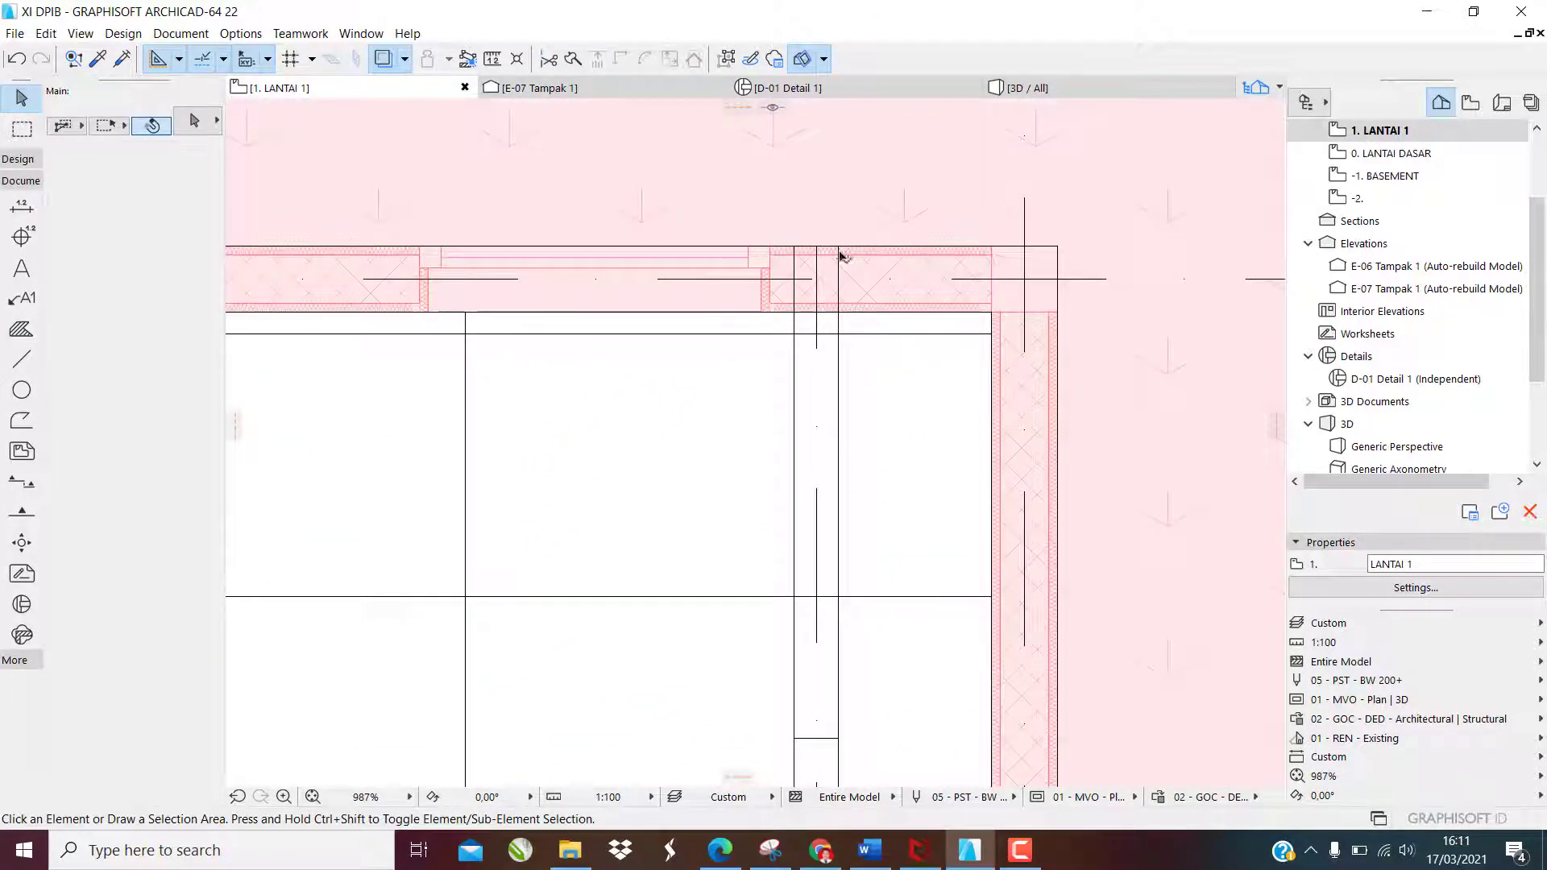
{"action": "left_click", "coordinate": [840, 257]}
{"action": "scroll", "coordinate": [839, 256], "scroll_direction": "down", "scroll_amount": 10}
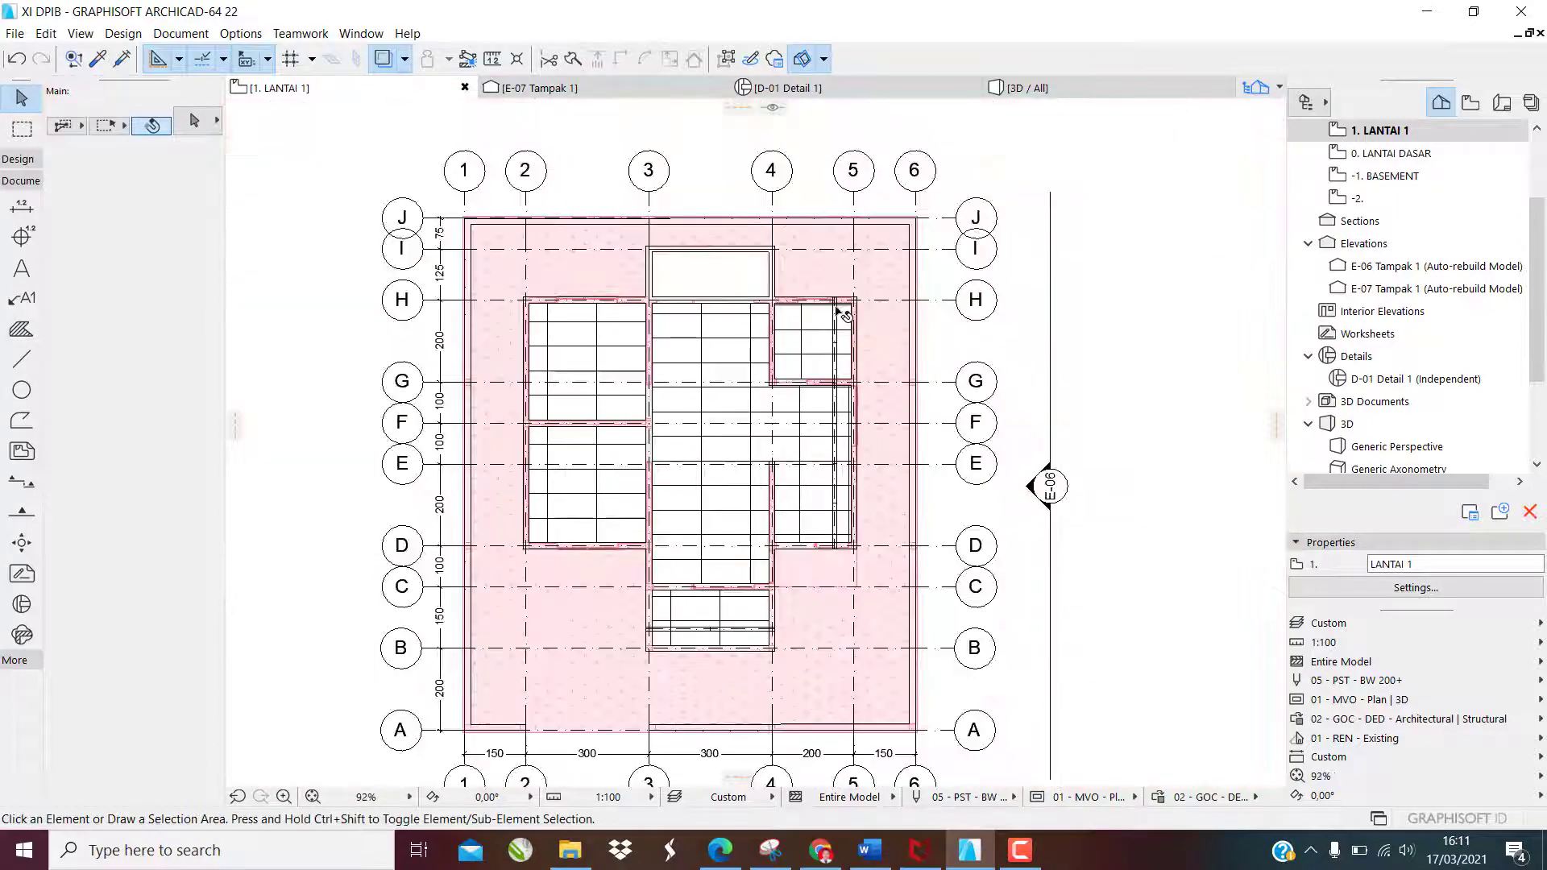
{"action": "left_click", "coordinate": [839, 311]}
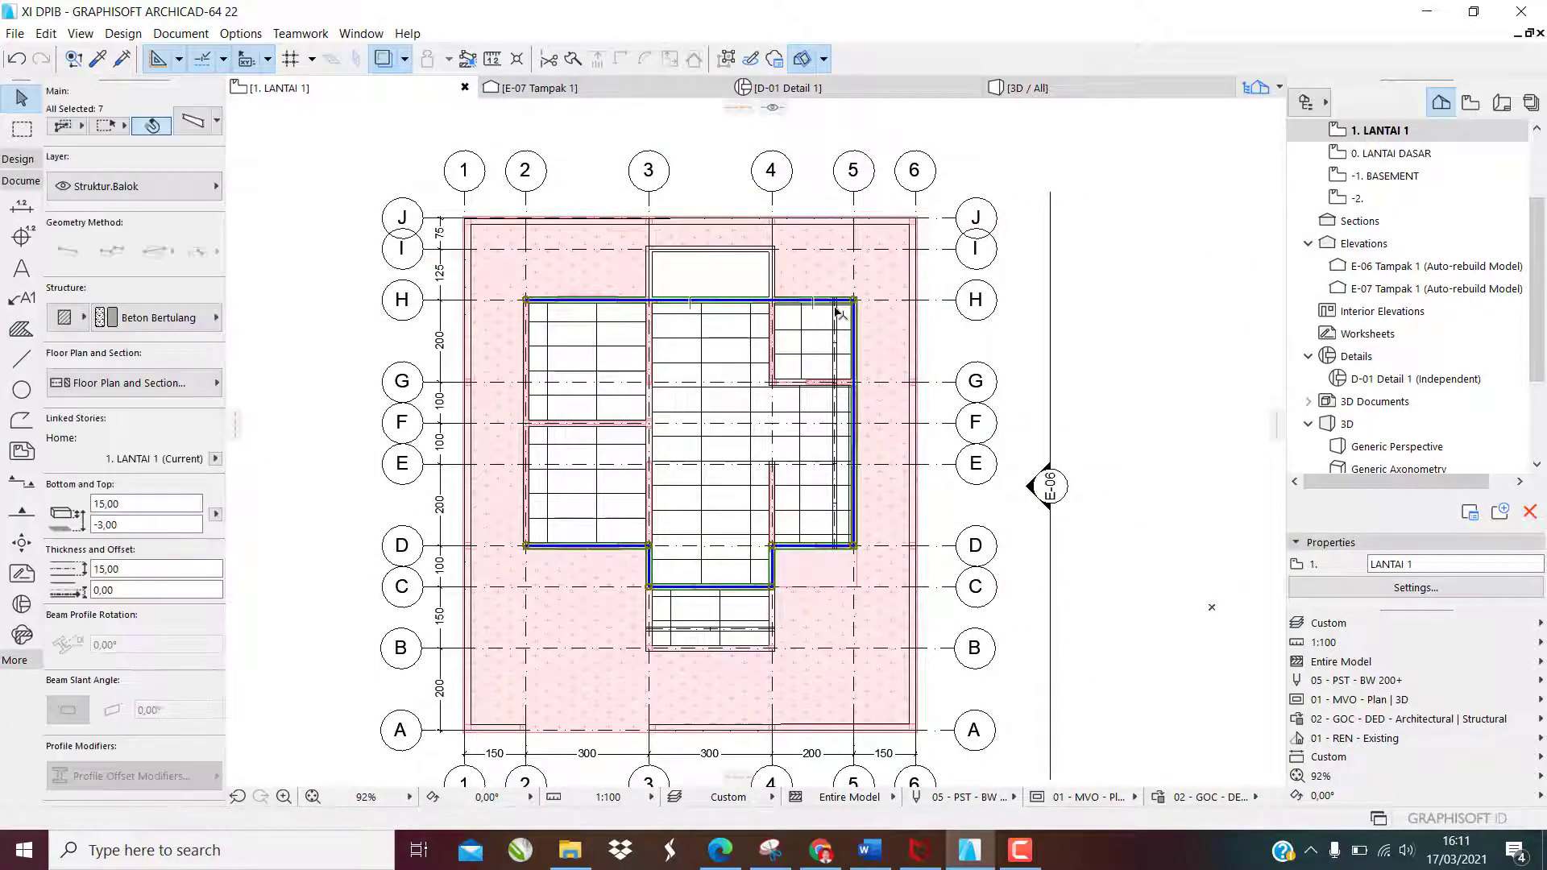
{"action": "left_click", "coordinate": [841, 318]}
{"action": "left_click", "coordinate": [835, 394]}
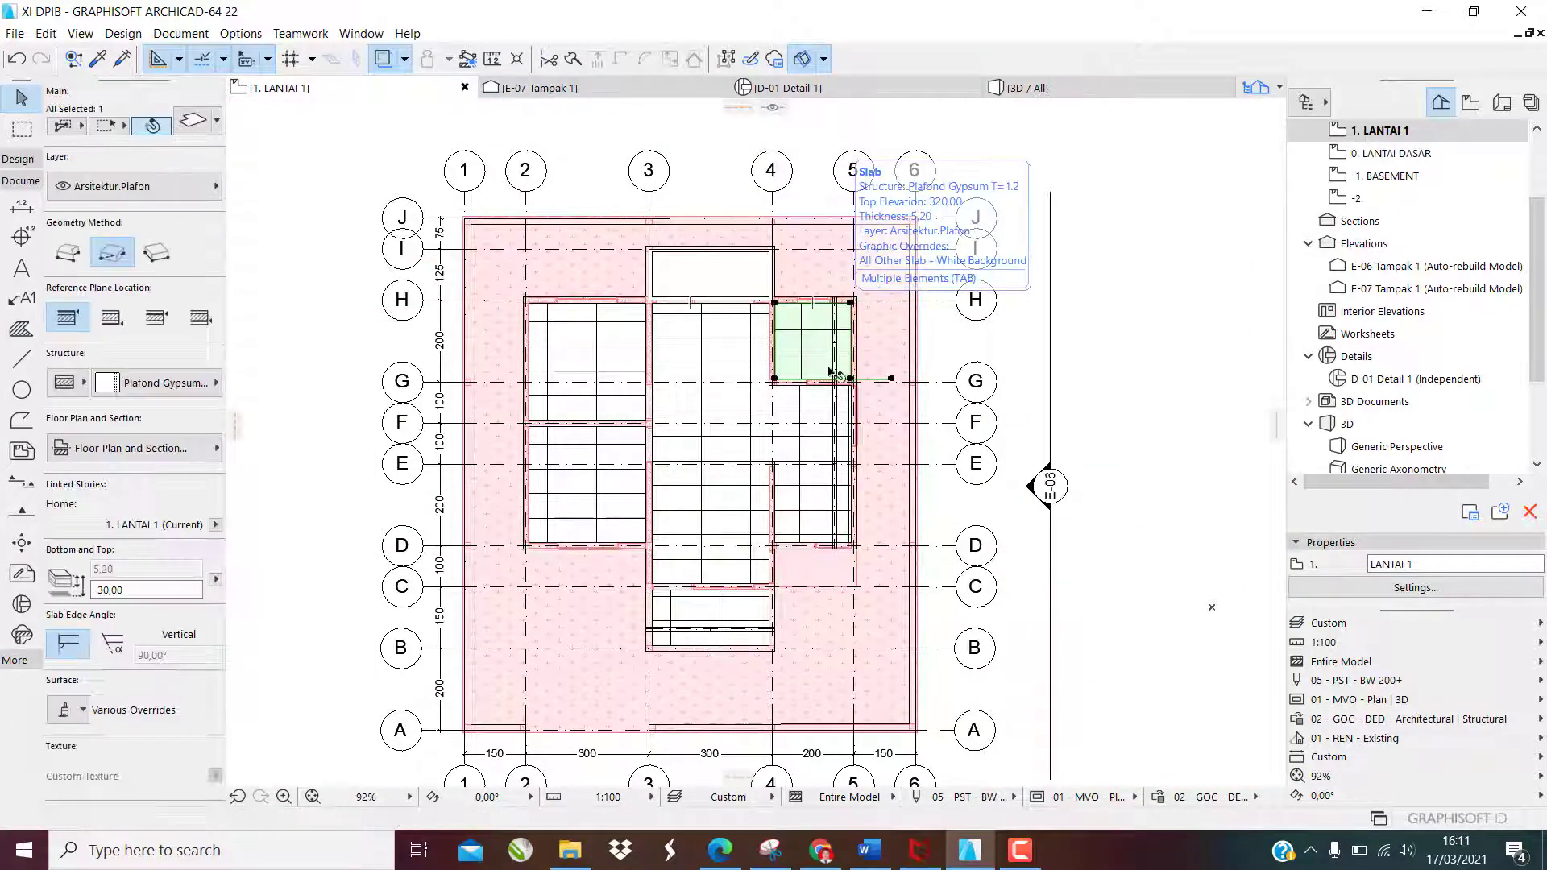
{"action": "left_click", "coordinate": [834, 395]}
{"action": "left_click", "coordinate": [842, 503]}
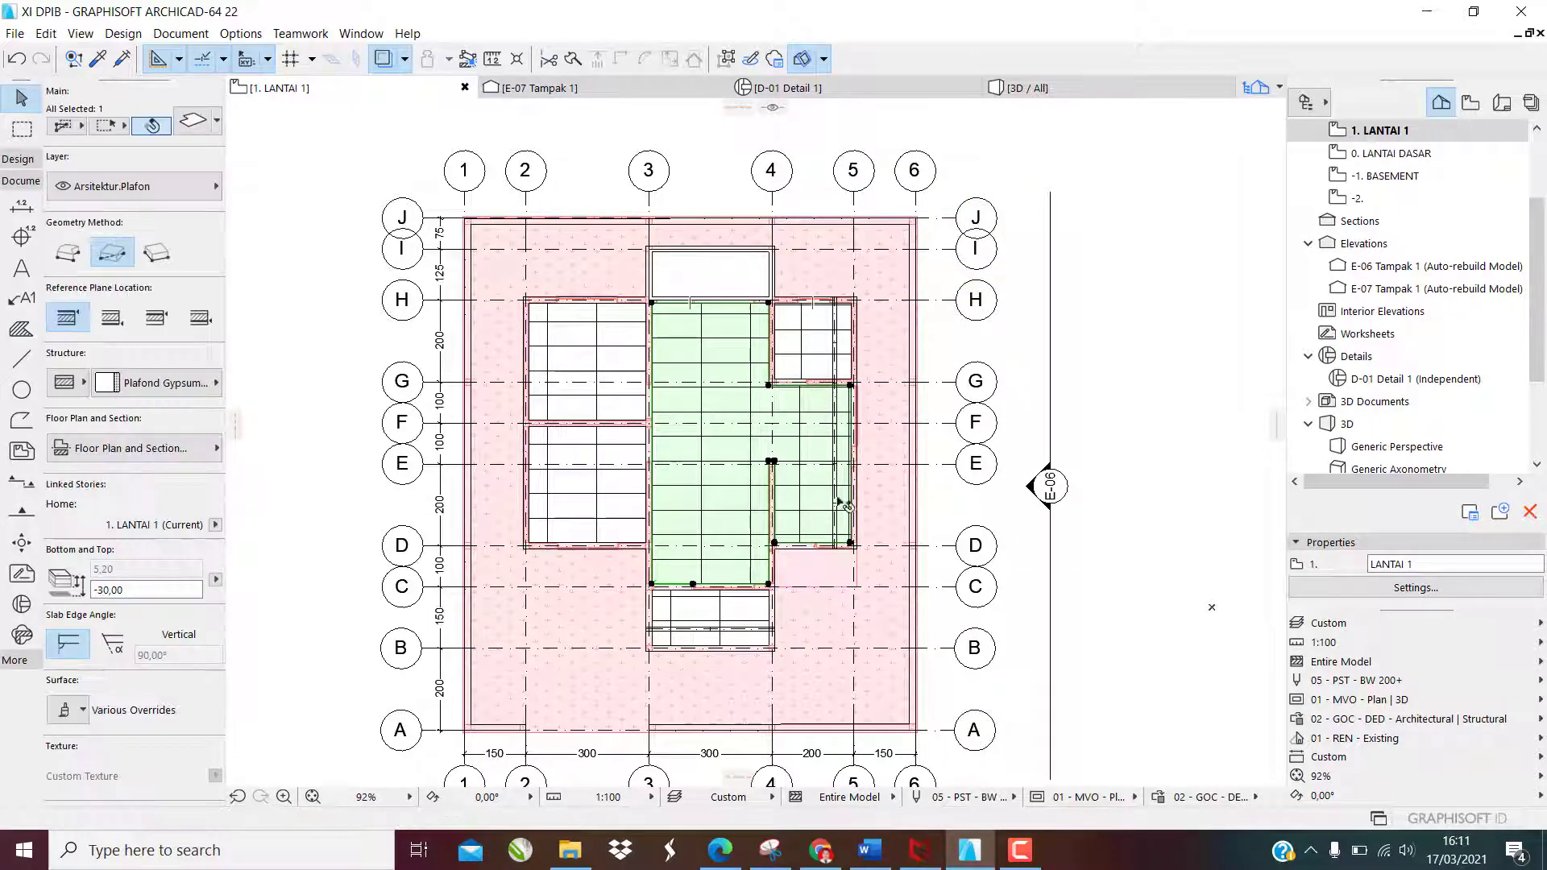
Place a copy of the main truss KUDA KUDA BAJA 1 on the opposite outer beam, at the corner of grid lines 2 and D
{"action": "left_click", "coordinate": [836, 549]}
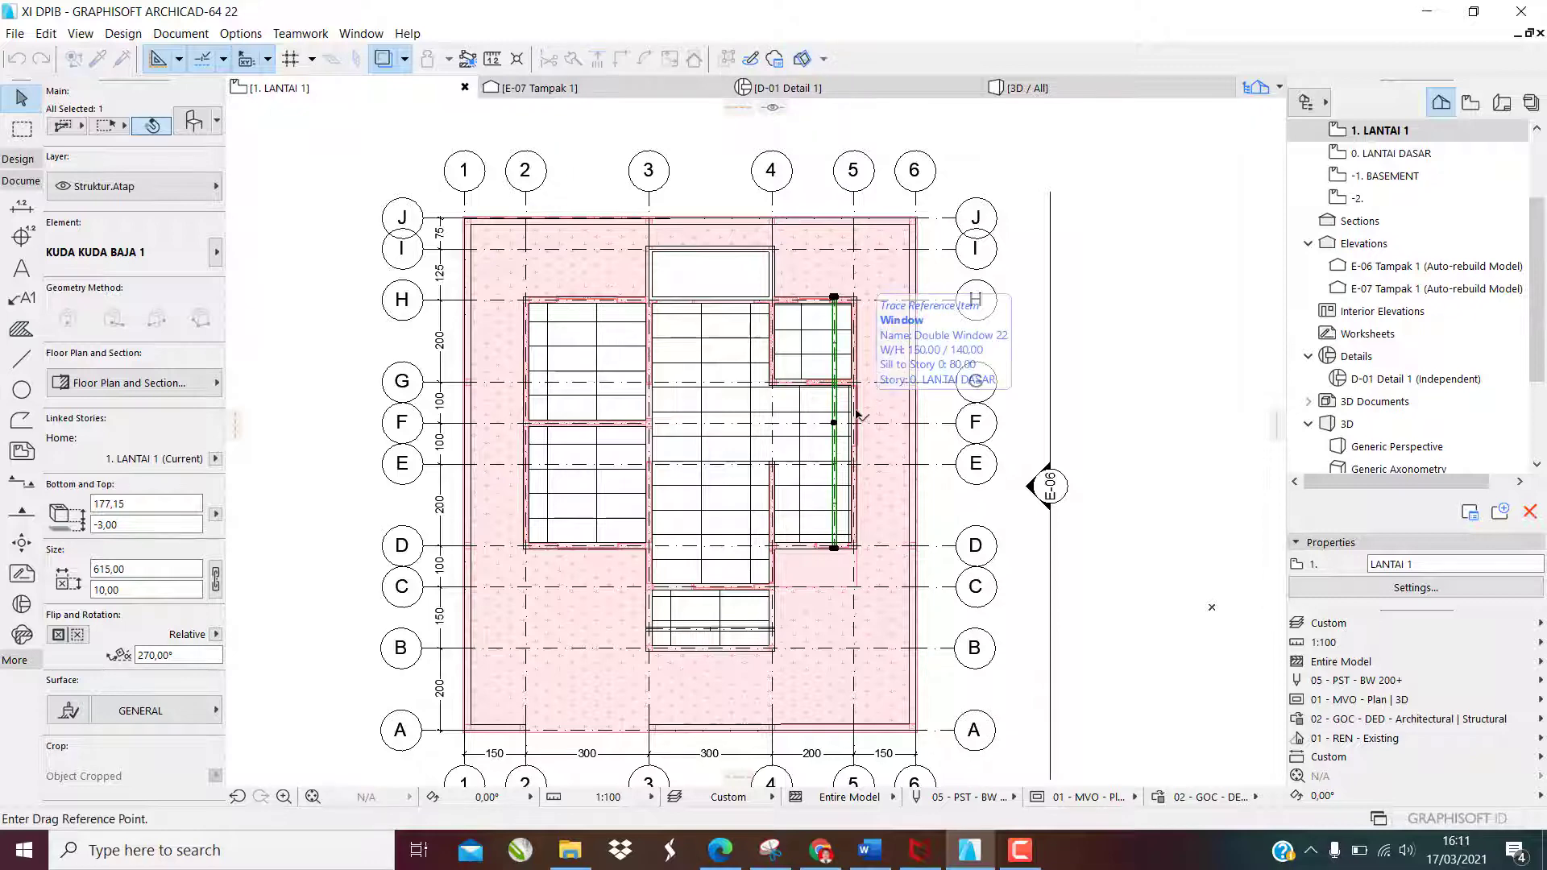
{"action": "key", "text": "ctrl+d"}
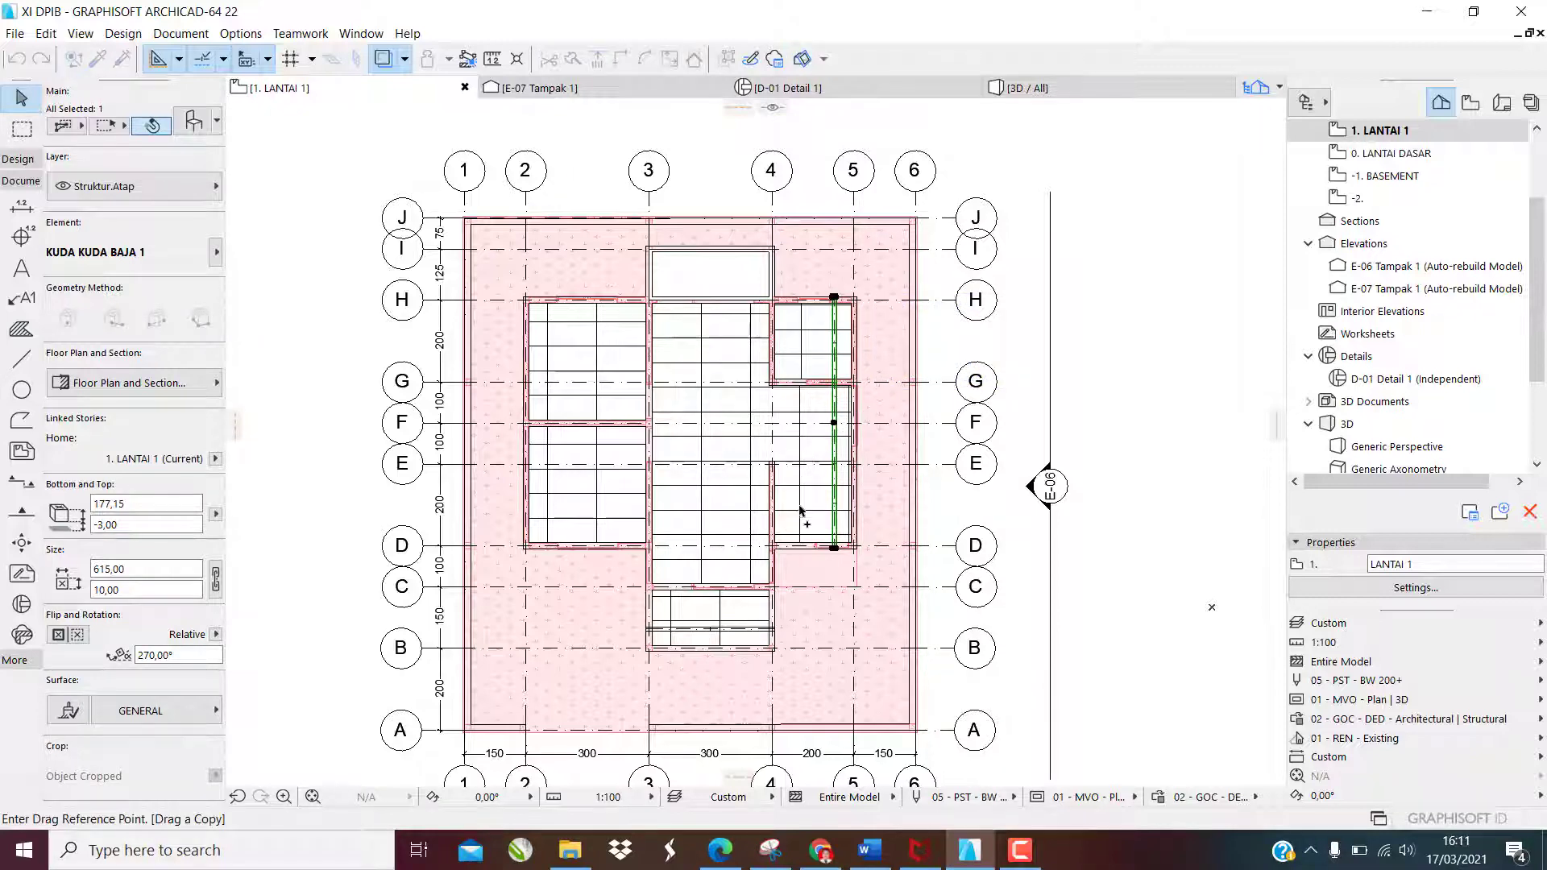
{"action": "scroll", "coordinate": [802, 516], "scroll_direction": "up", "scroll_amount": 3}
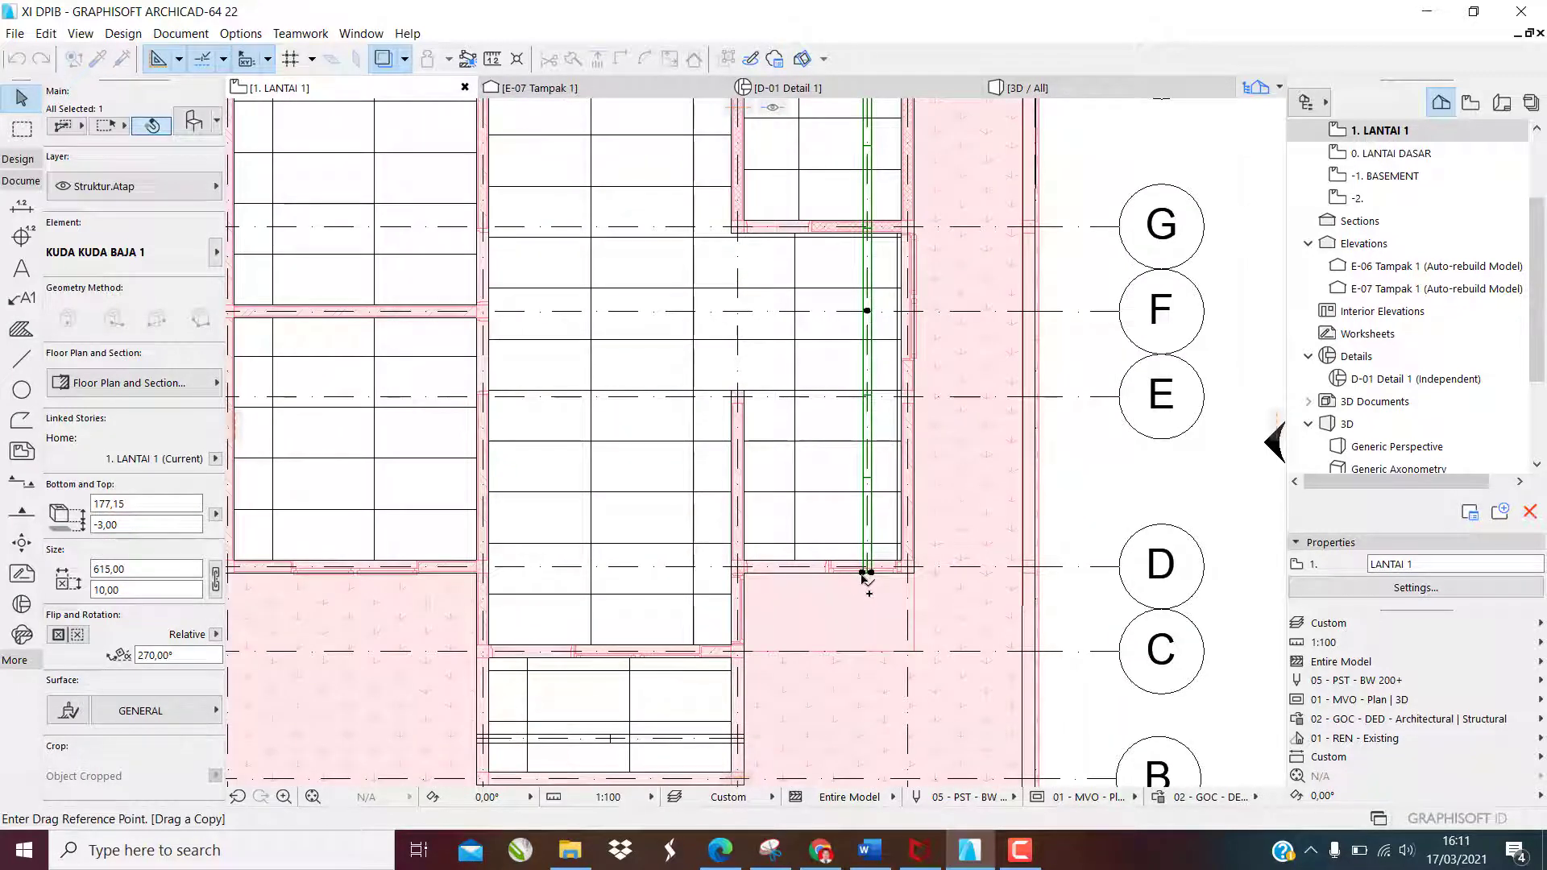
{"action": "left_click", "coordinate": [864, 574]}
{"action": "scroll", "coordinate": [867, 572], "scroll_direction": "down", "scroll_amount": 3}
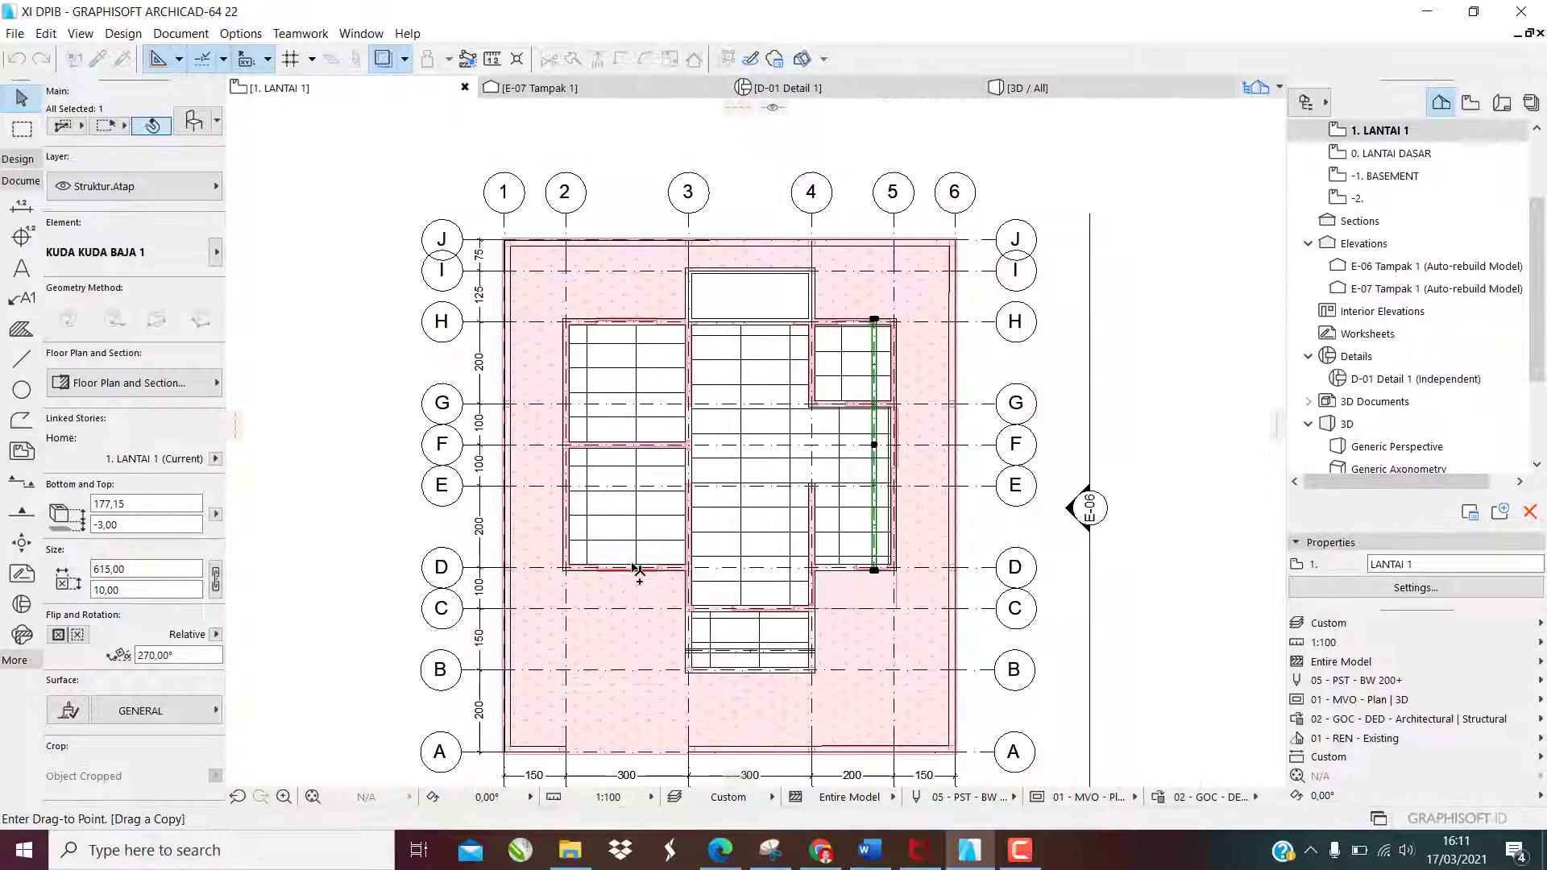
{"action": "scroll", "coordinate": [569, 571], "scroll_direction": "up", "scroll_amount": 3}
{"action": "left_click", "coordinate": [559, 562]}
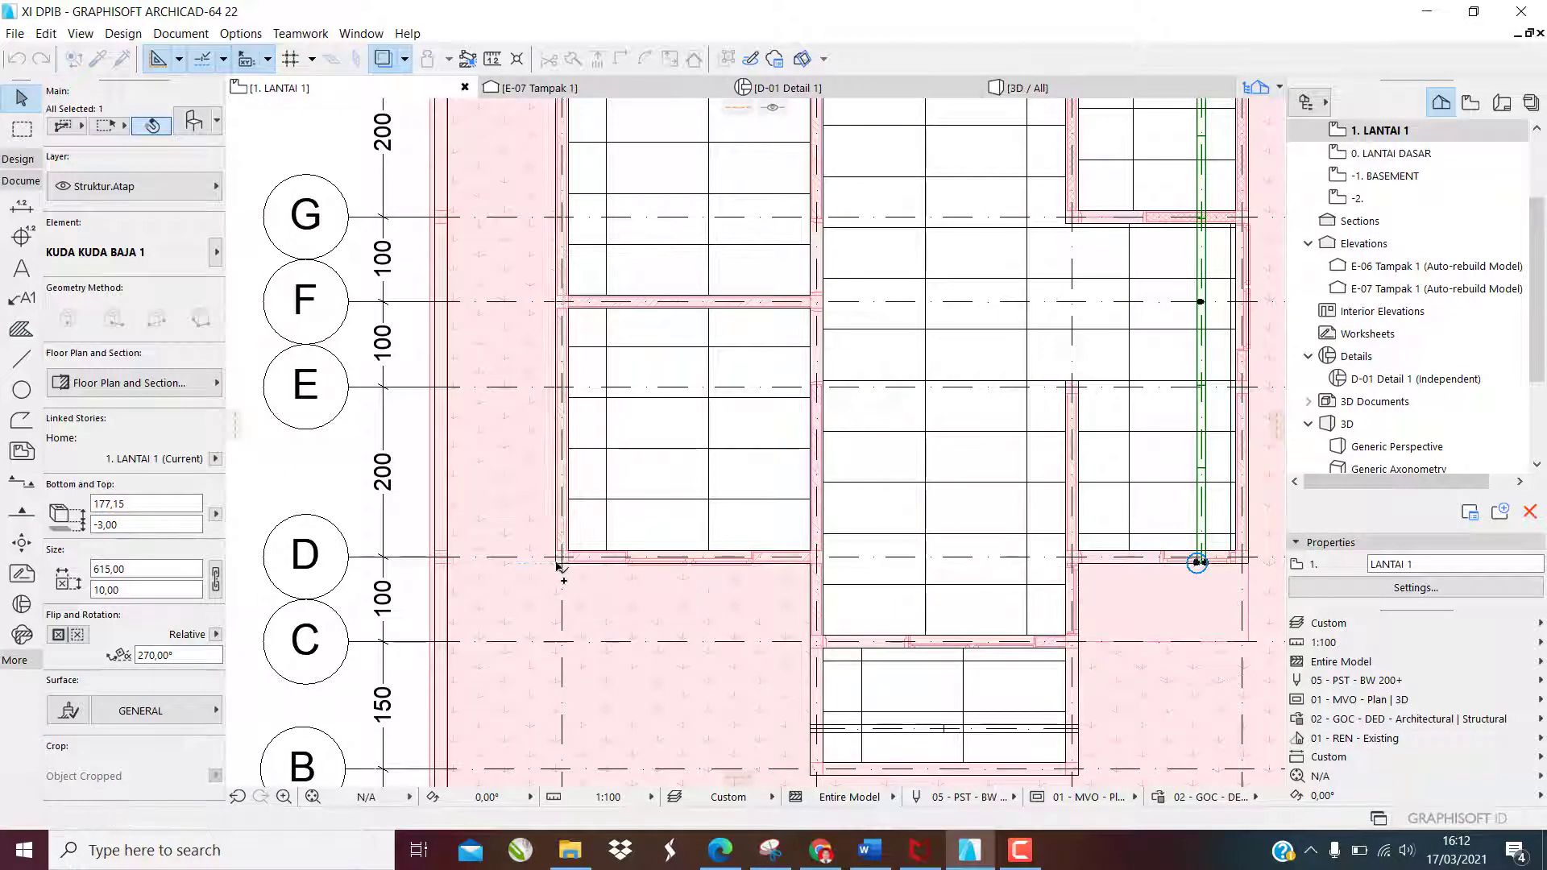
Move the copied main truss 50 horizontally inward from the outer beam at grid line 2
{"action": "key", "text": "ctrl+shift+d"}
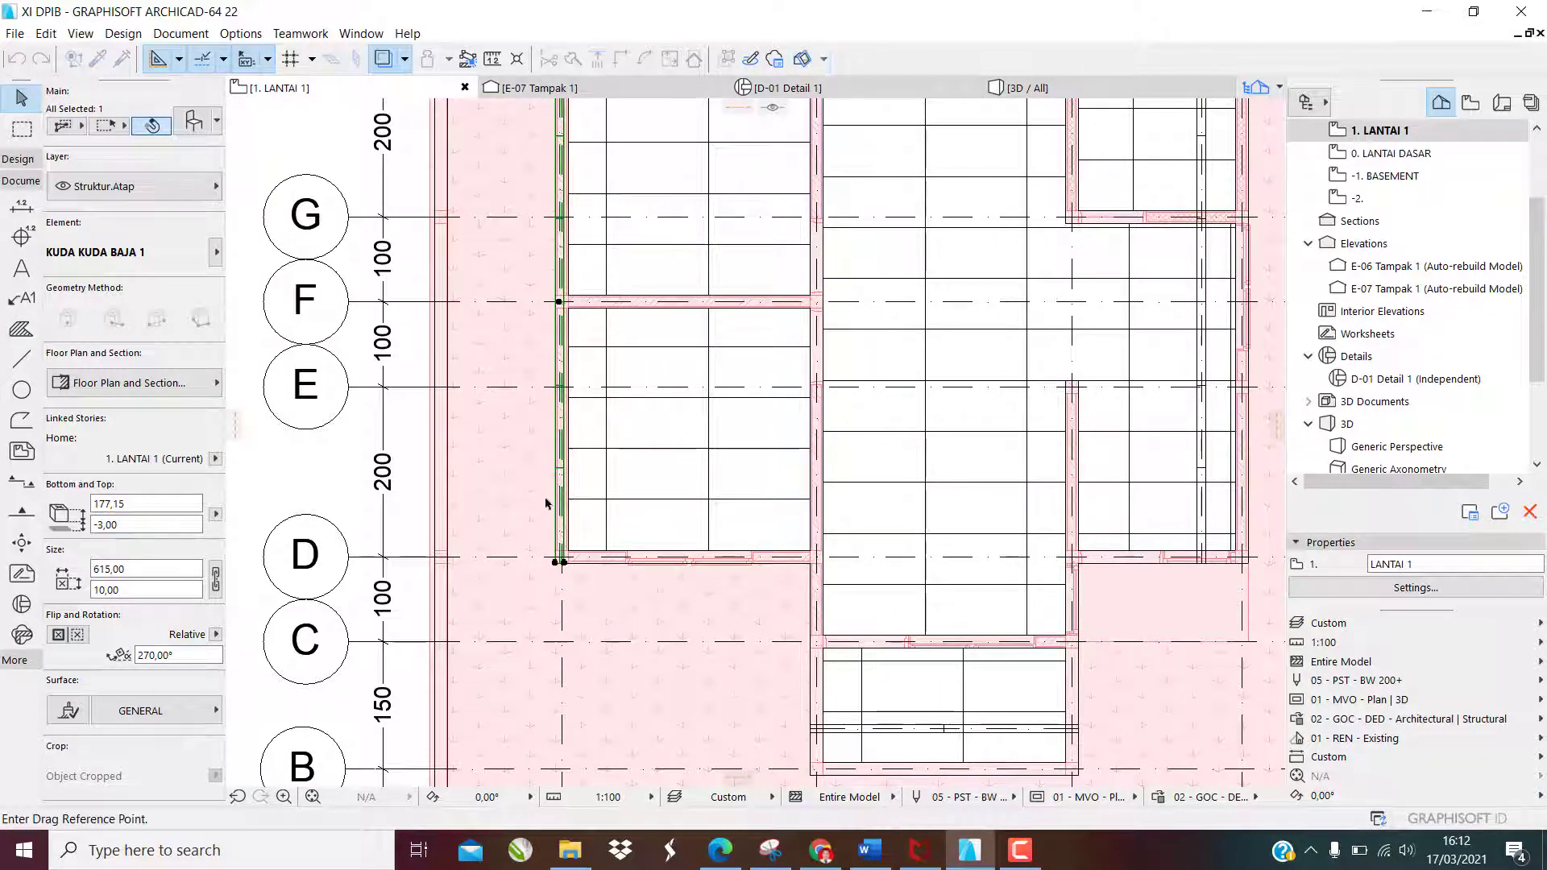
{"action": "left_click", "coordinate": [557, 564]}
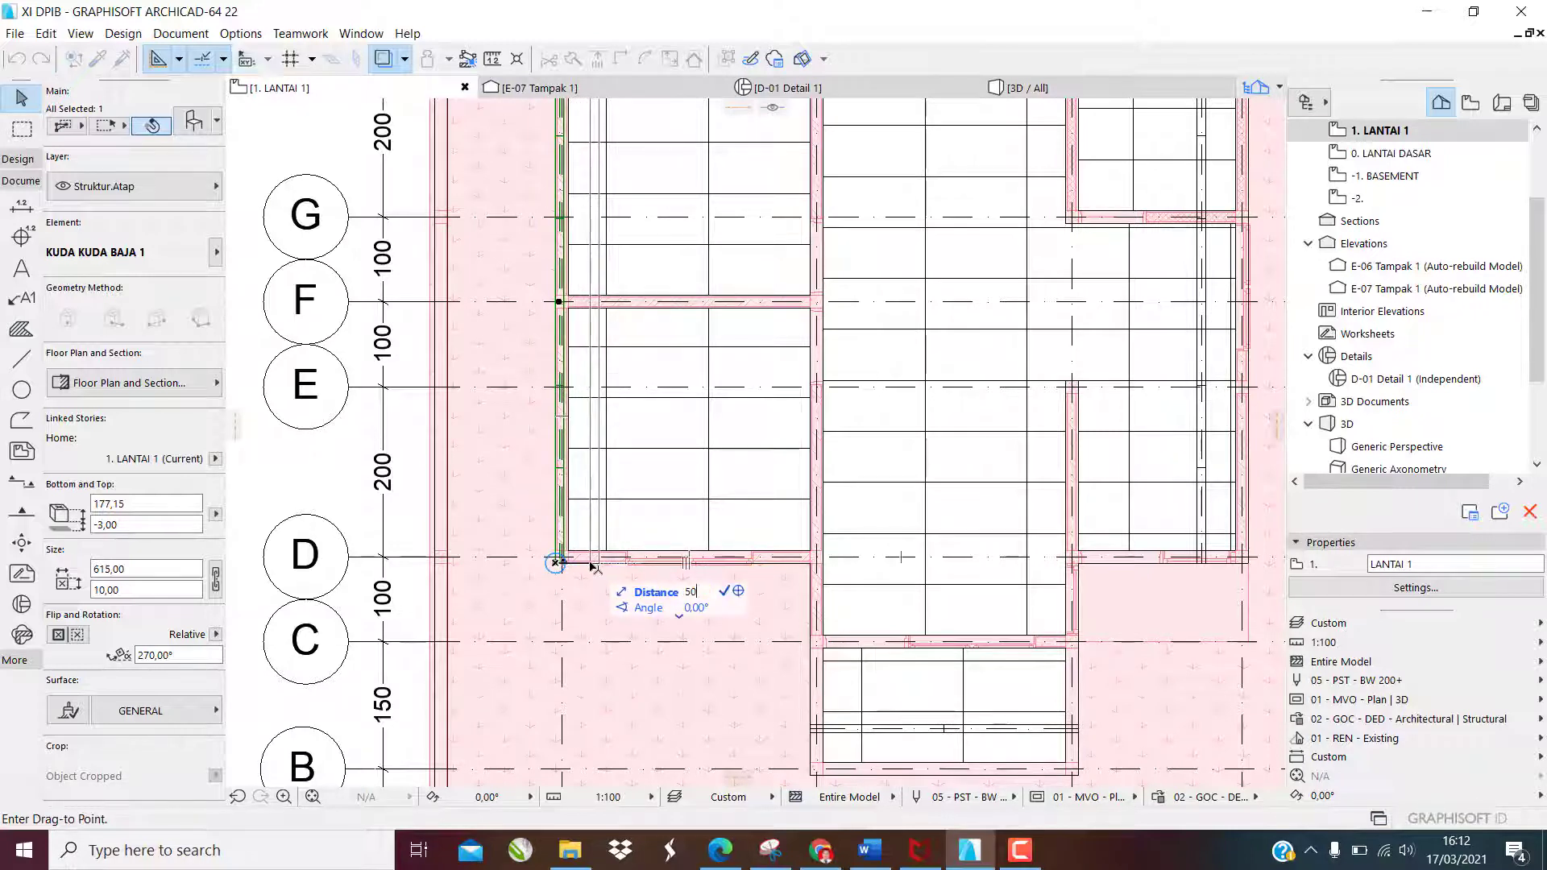
{"action": "left_click", "coordinate": [601, 562]}
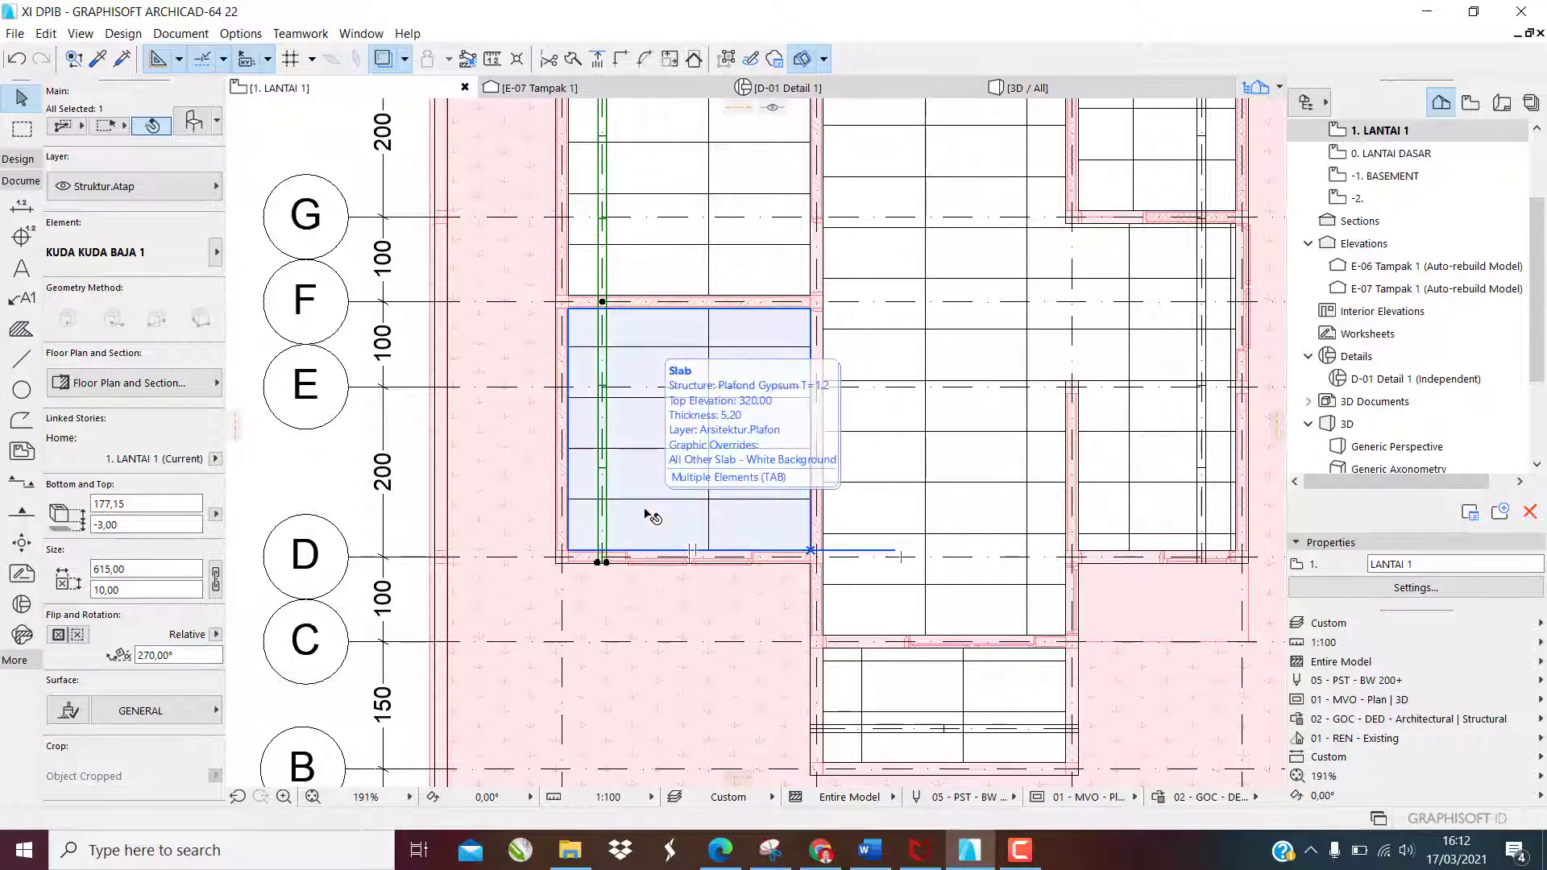
{"action": "key", "text": "ctrl+u"}
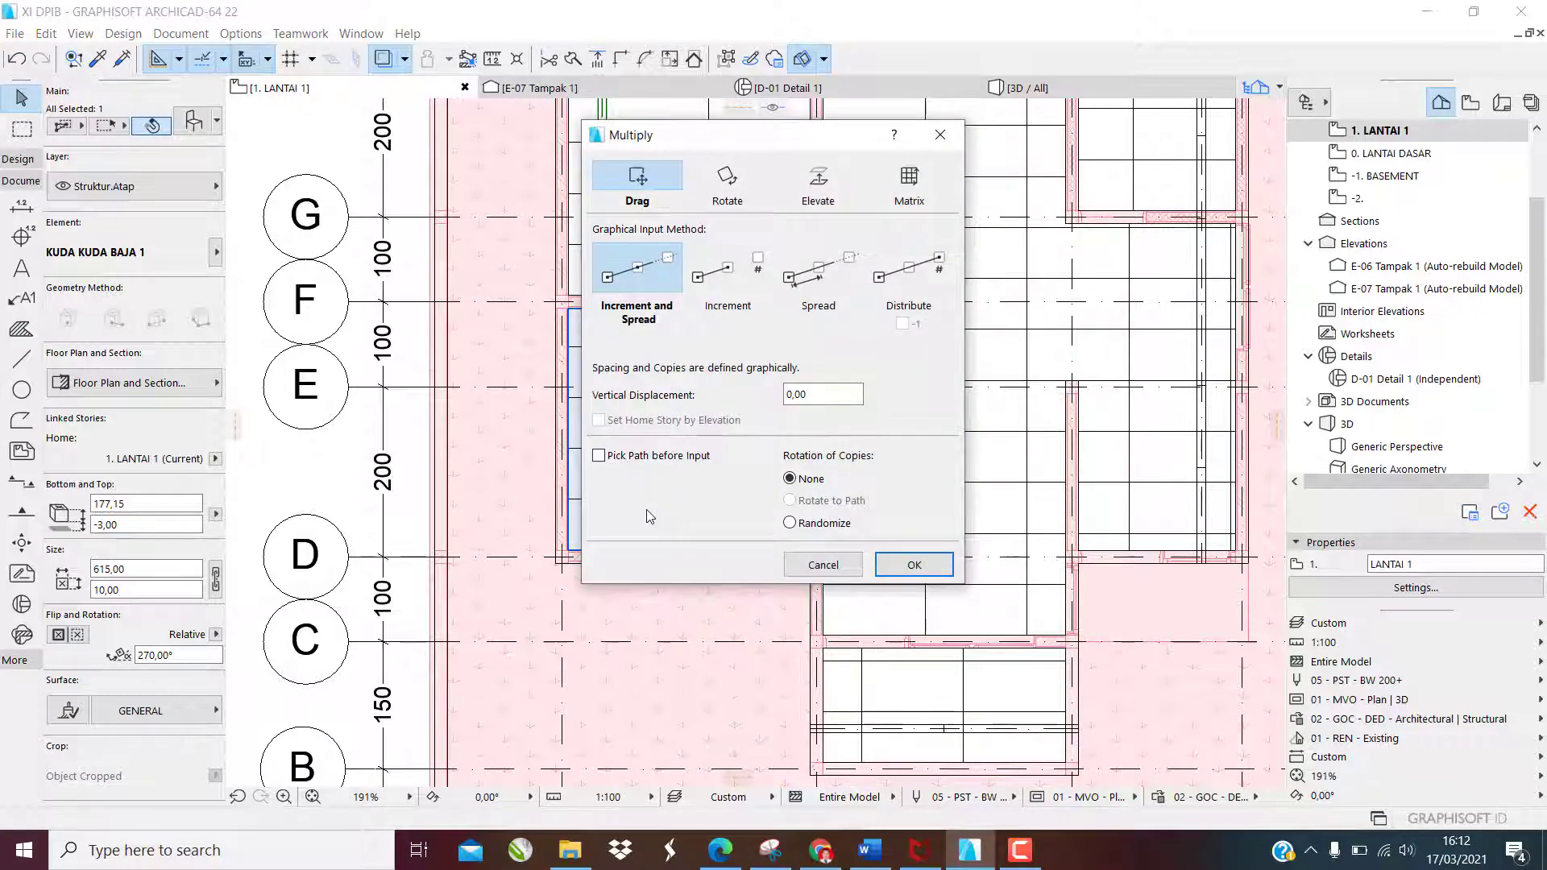
{"action": "left_click_drag", "start_coordinate": [822, 146], "coordinate": [980, 161]}
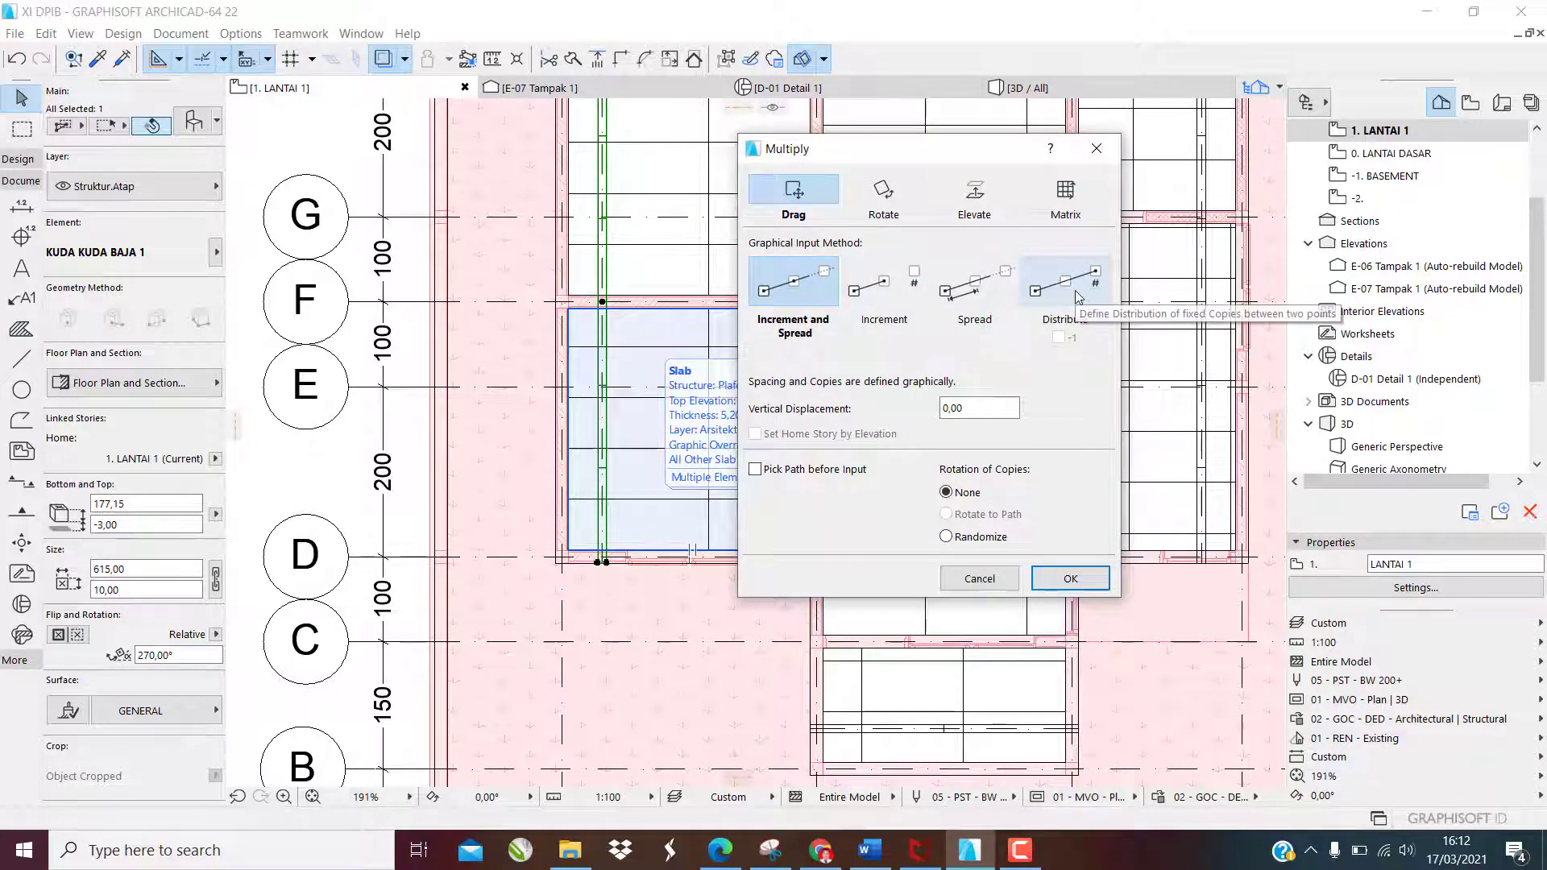
{"action": "left_click", "coordinate": [1077, 297]}
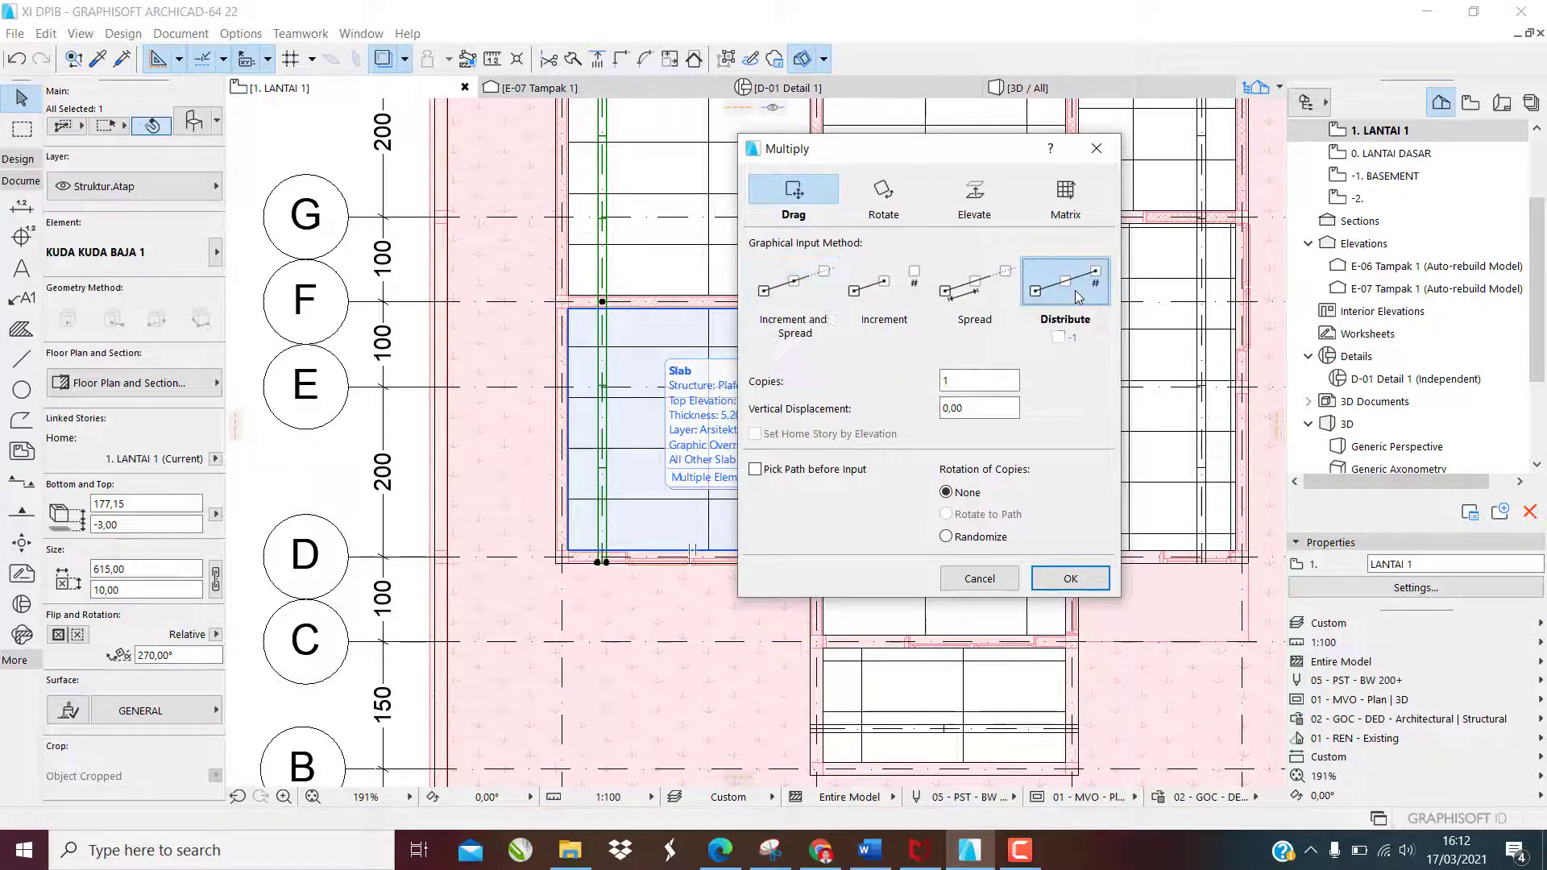
{"action": "left_click", "coordinate": [1059, 341]}
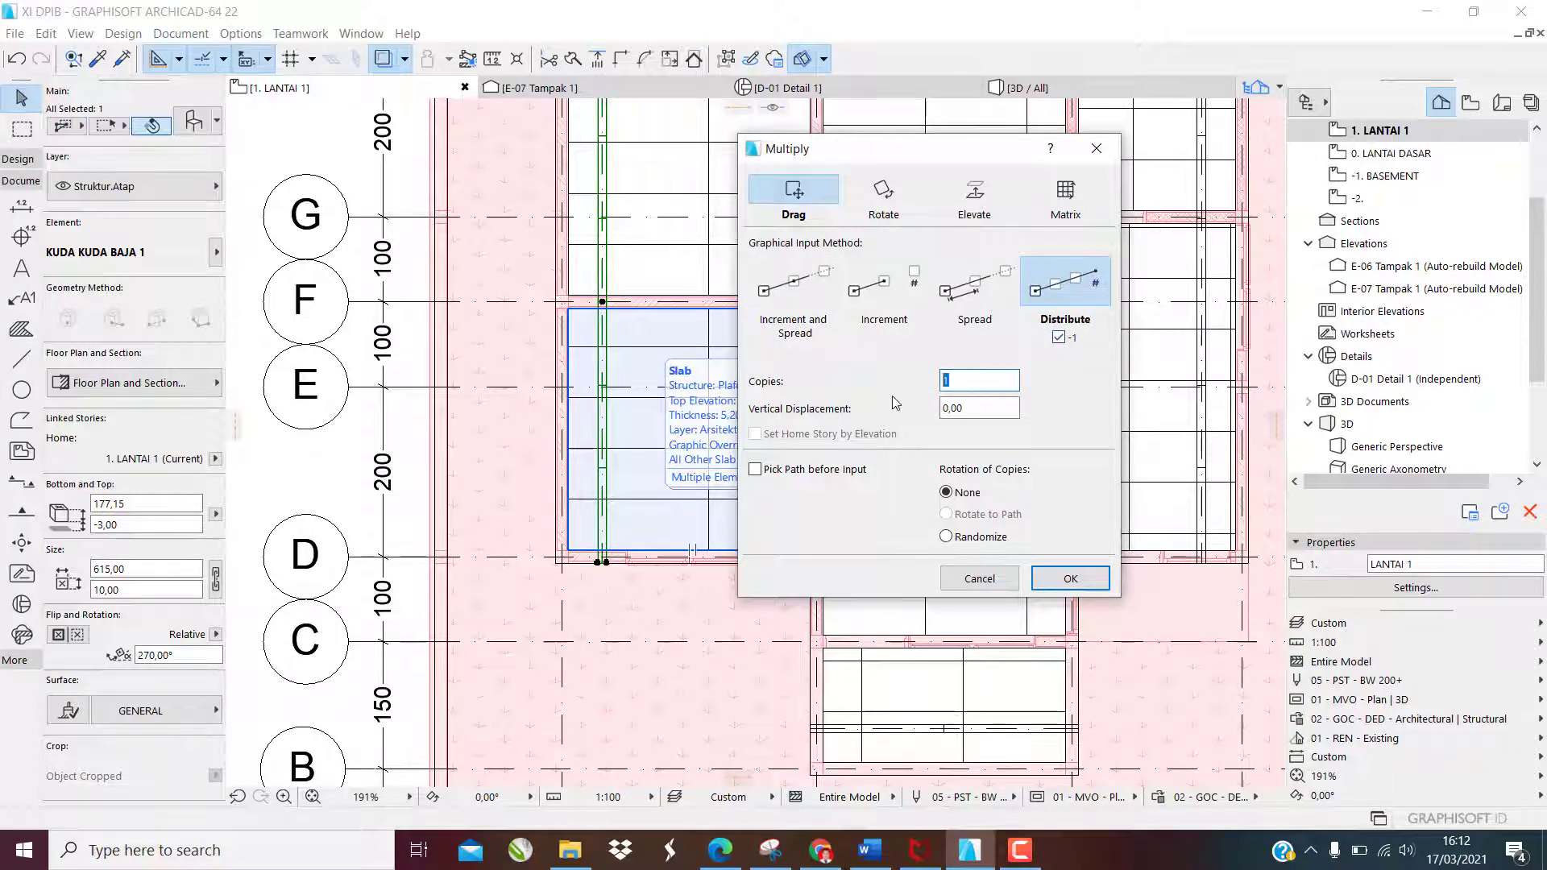
{"action": "left_click", "coordinate": [1108, 149]}
{"action": "key", "text": "Escape"}
Place one copy of the main truss KUDA KUDA BAJA 1 from near grid line 2 onto the beam at grid lines 3 and D
{"action": "left_click", "coordinate": [605, 368]}
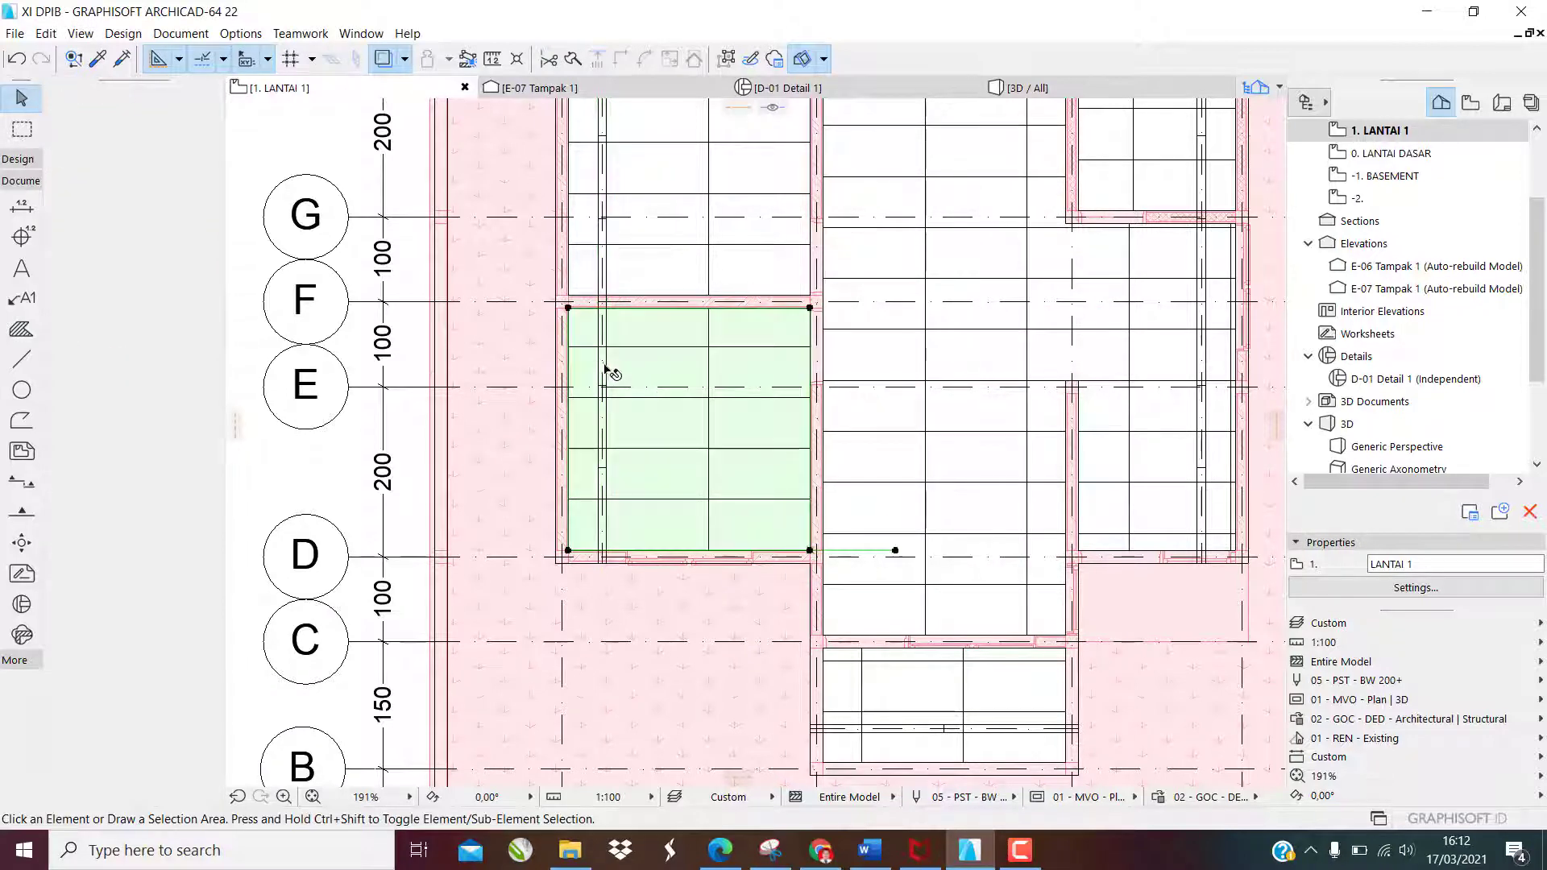
{"action": "left_click", "coordinate": [602, 563]}
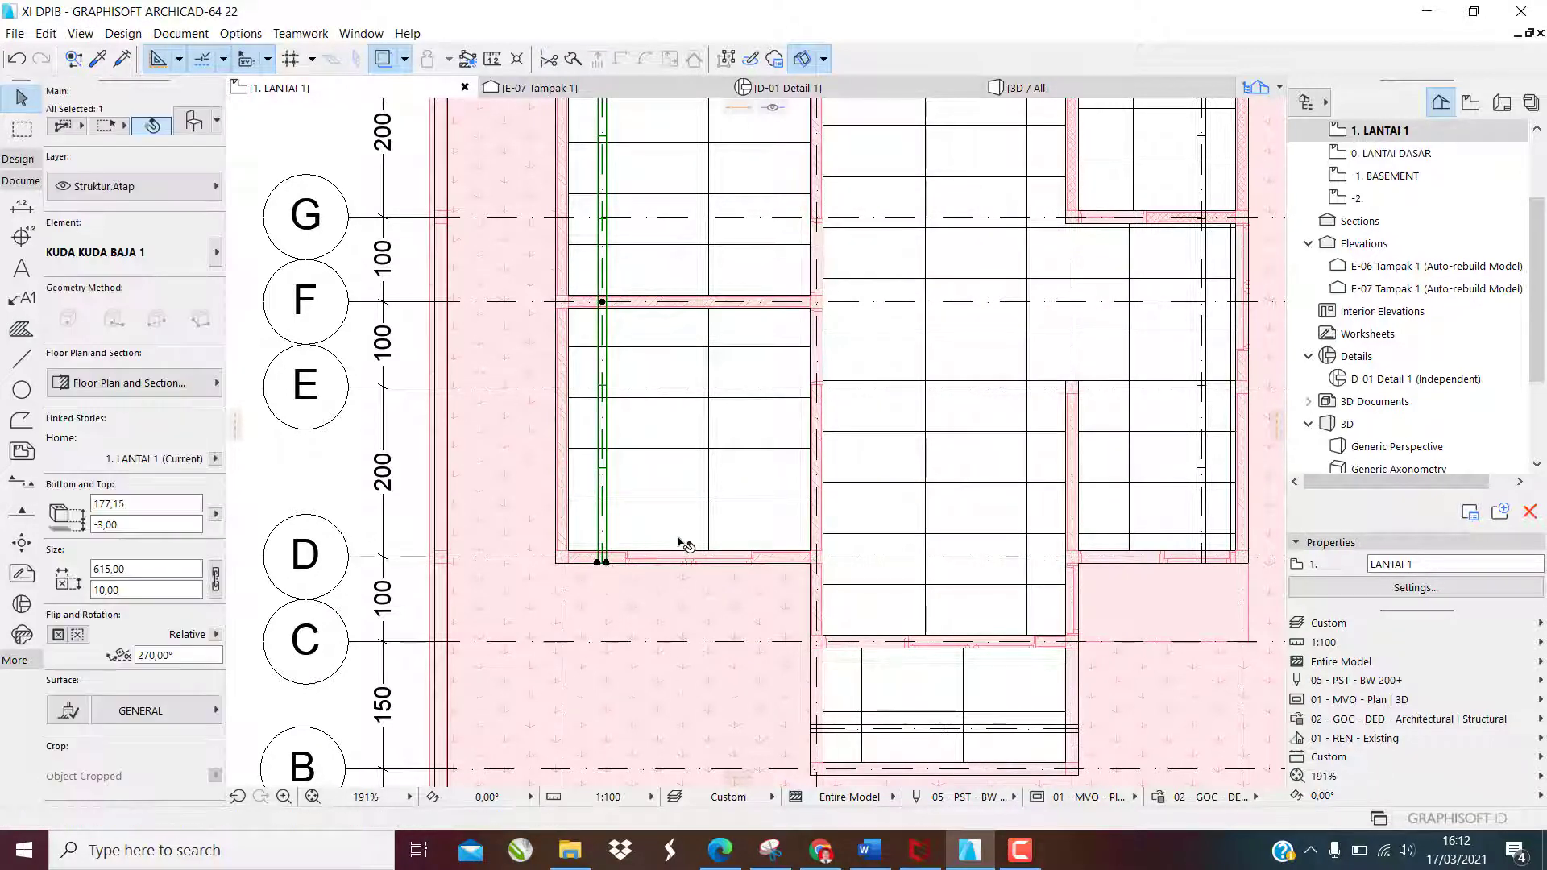
{"action": "key", "text": "ctrl+d"}
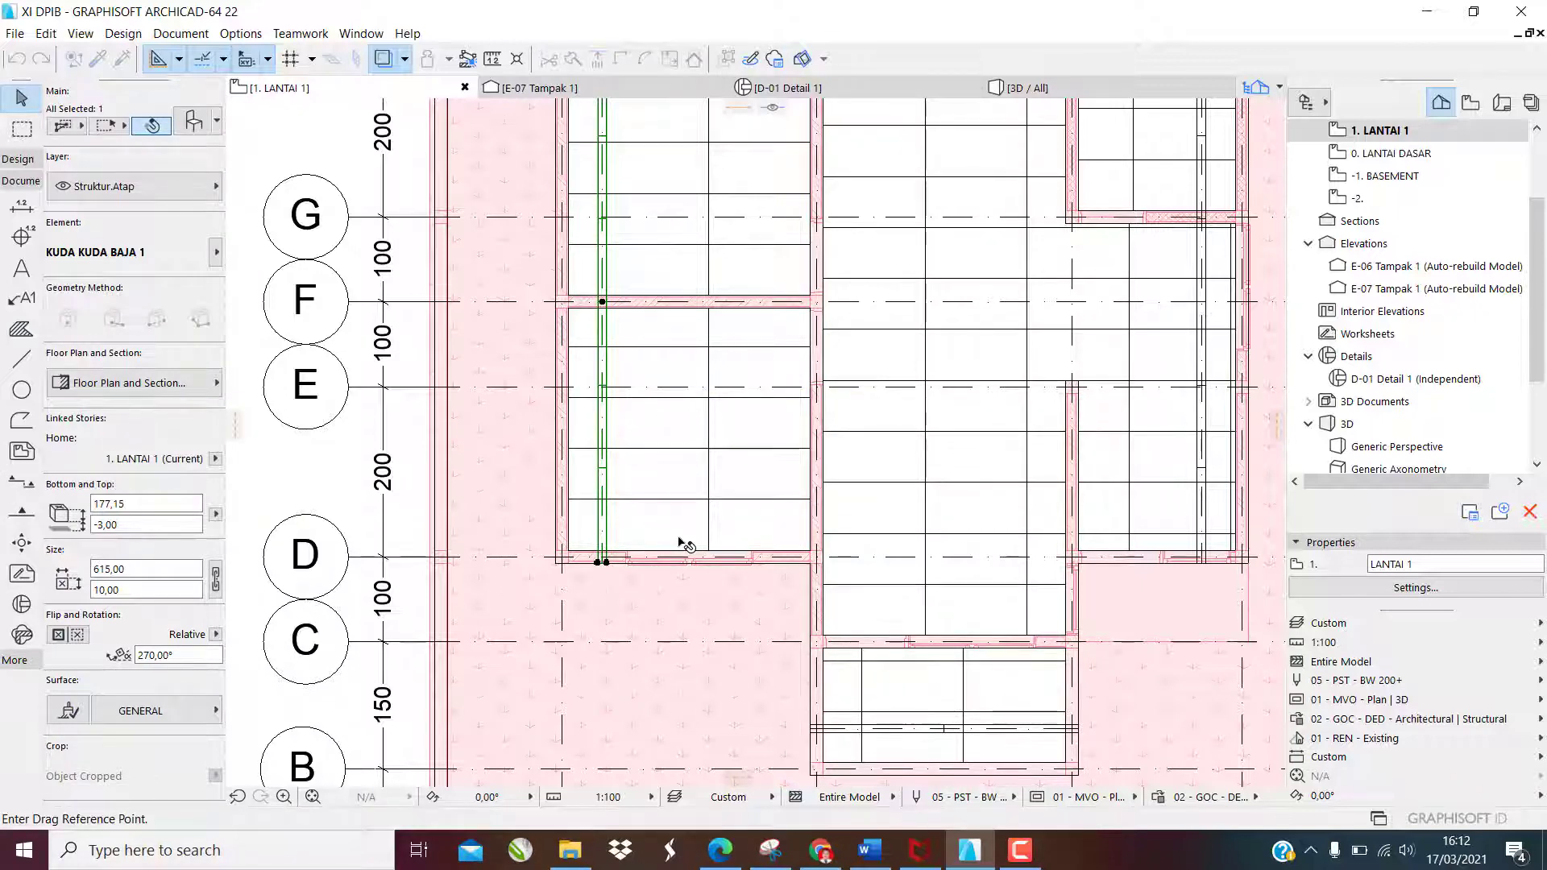
{"action": "scroll", "coordinate": [641, 565], "scroll_direction": "up", "scroll_amount": 5}
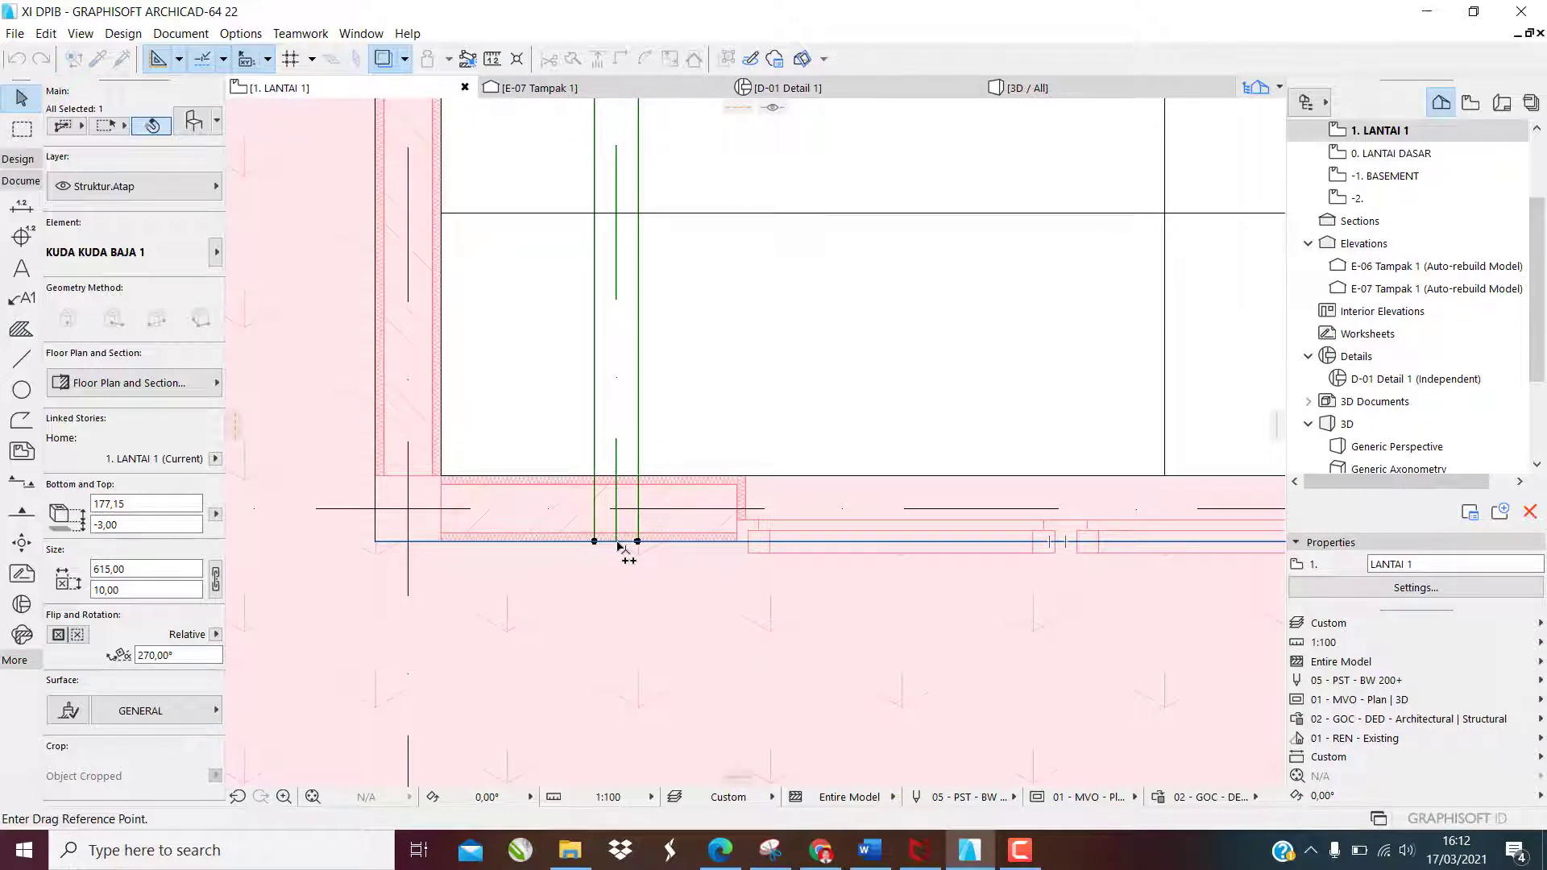
{"action": "left_click", "coordinate": [619, 546]}
{"action": "scroll", "coordinate": [536, 556], "scroll_direction": "down", "scroll_amount": 4}
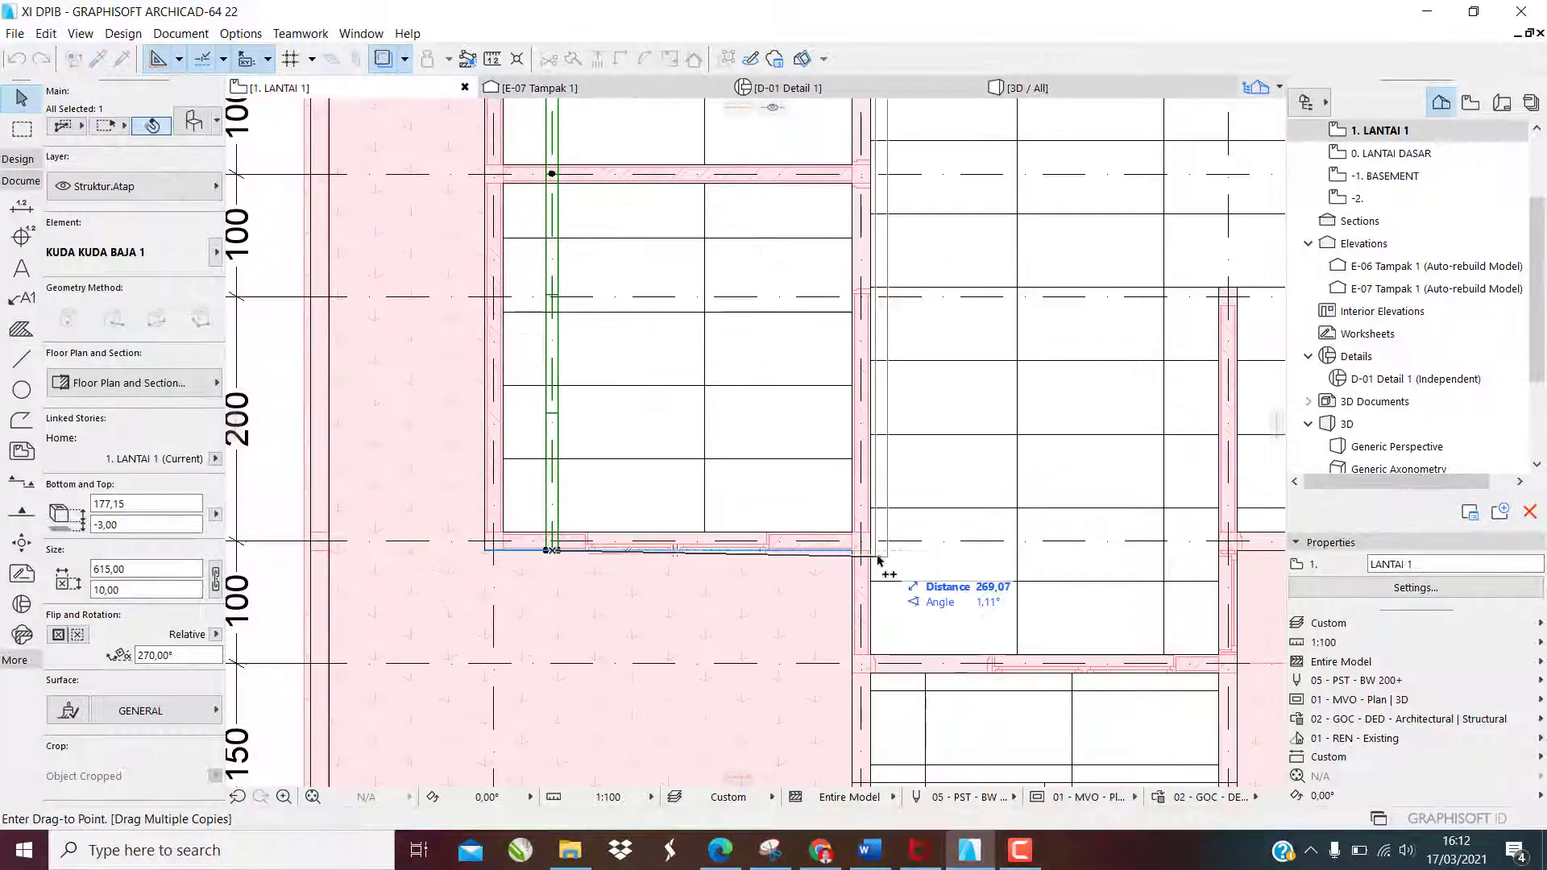
{"action": "scroll", "coordinate": [864, 549], "scroll_direction": "up", "scroll_amount": 1}
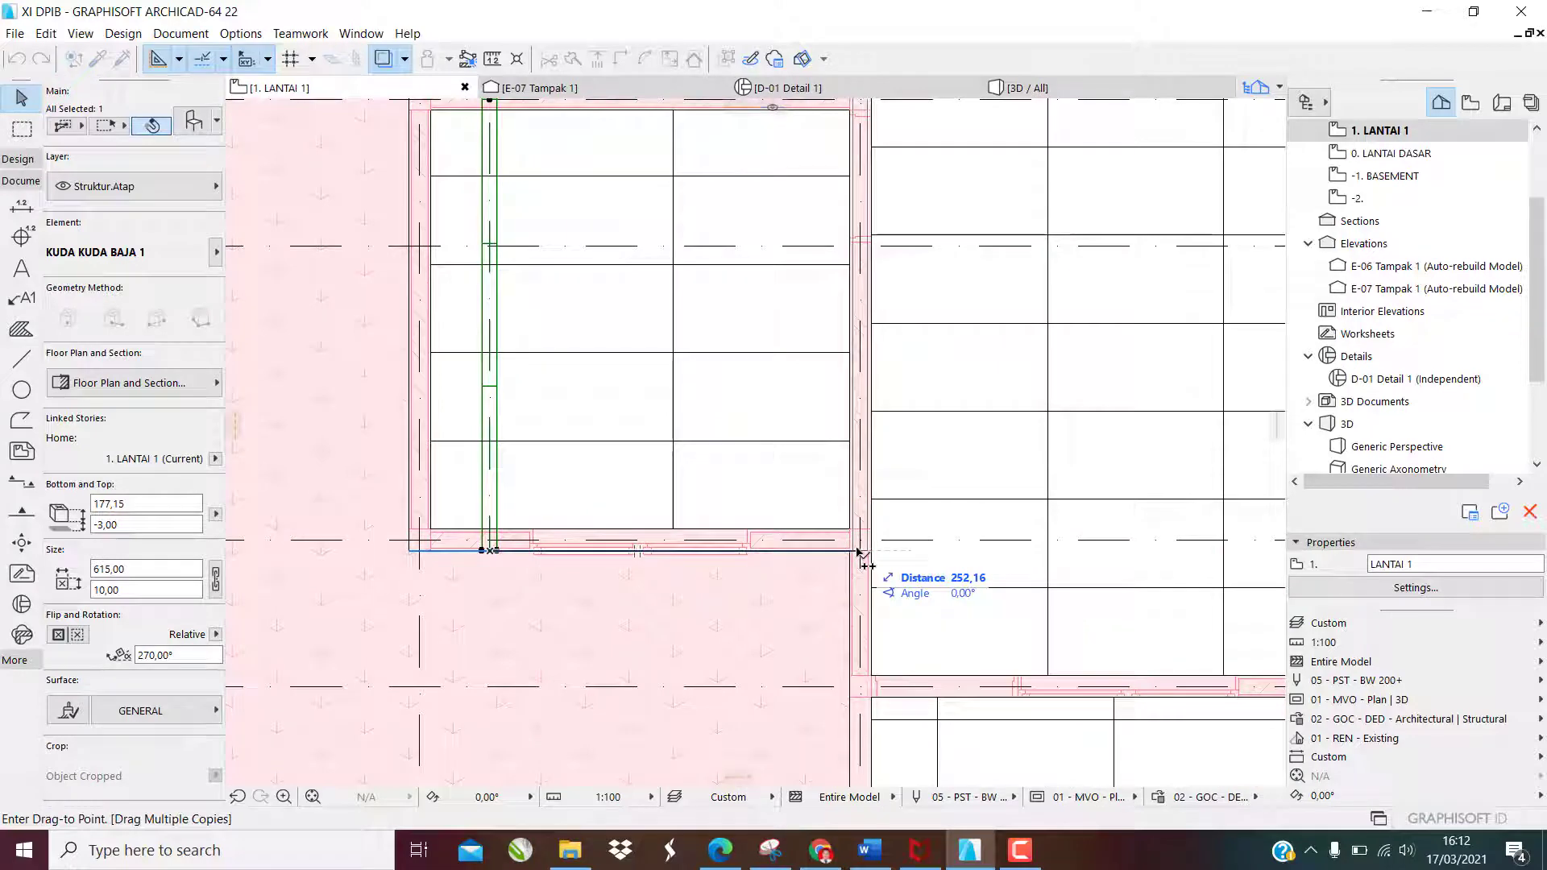
{"action": "left_click", "coordinate": [864, 554]}
{"action": "scroll", "coordinate": [657, 545], "scroll_direction": "down", "scroll_amount": 4}
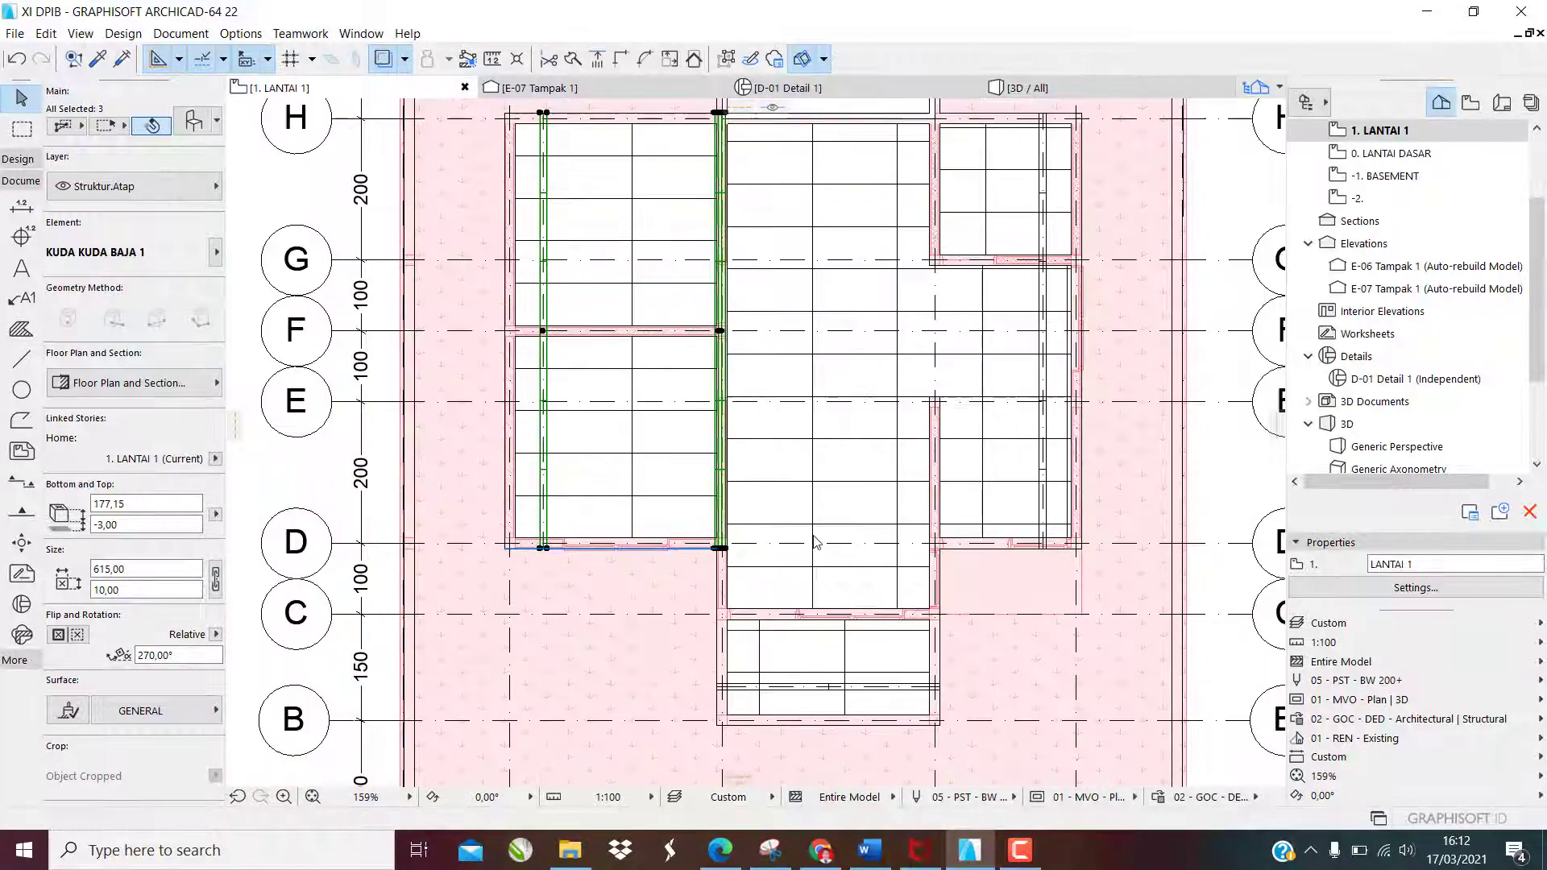
{"action": "scroll", "coordinate": [806, 546], "scroll_direction": "up", "scroll_amount": 3}
{"action": "key", "text": "ctrl+z"}
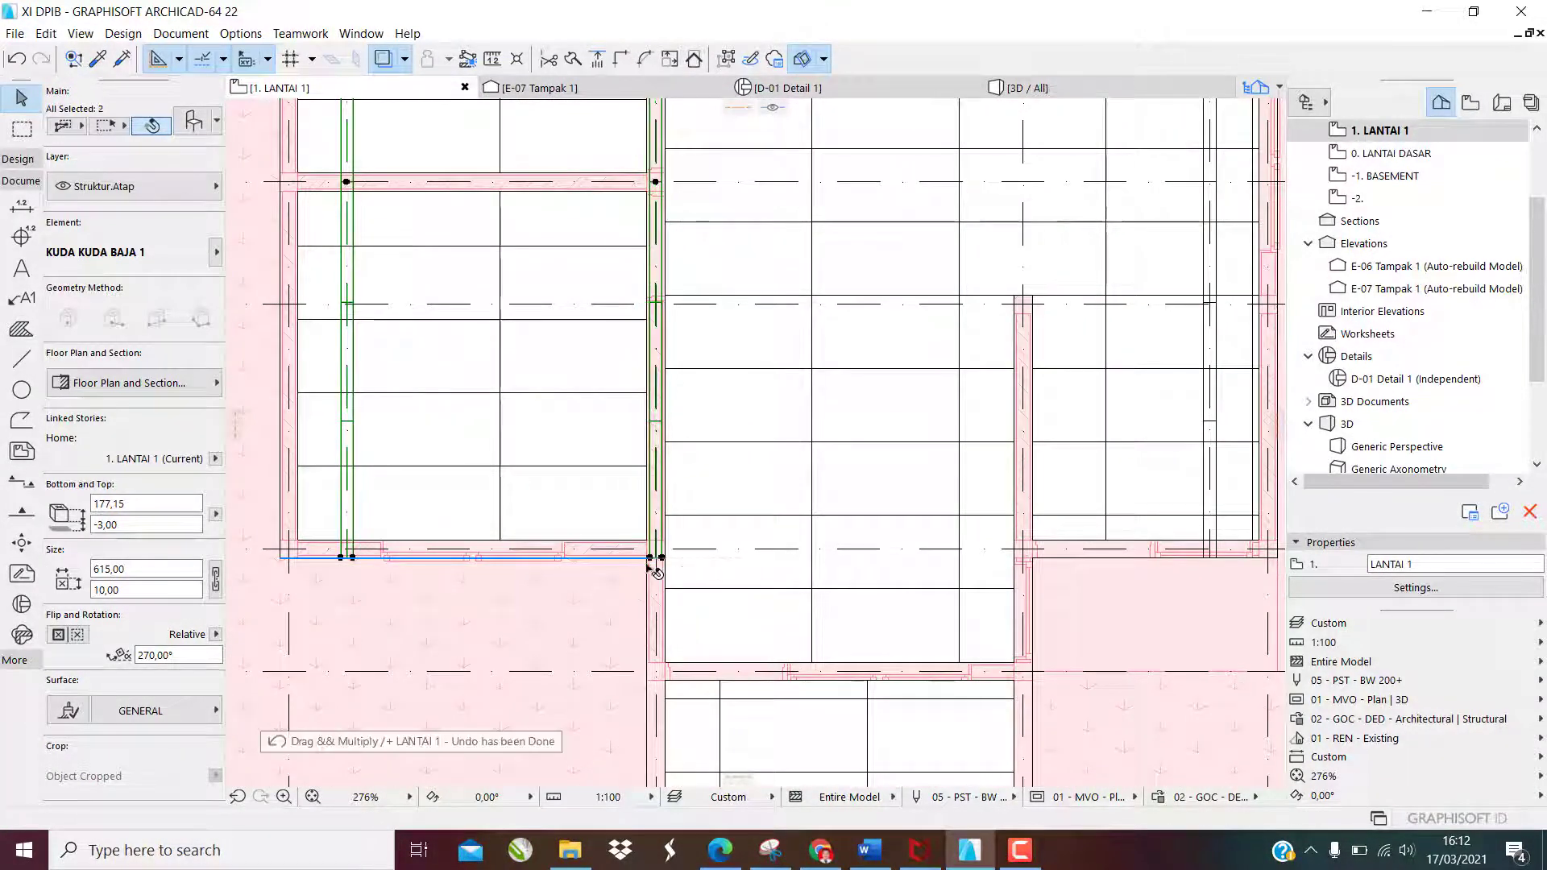
Copy the main truss from grid line 3 onto the beam at the intersection of grid lines 4 and D
{"action": "scroll", "coordinate": [659, 558], "scroll_direction": "up", "scroll_amount": 3}
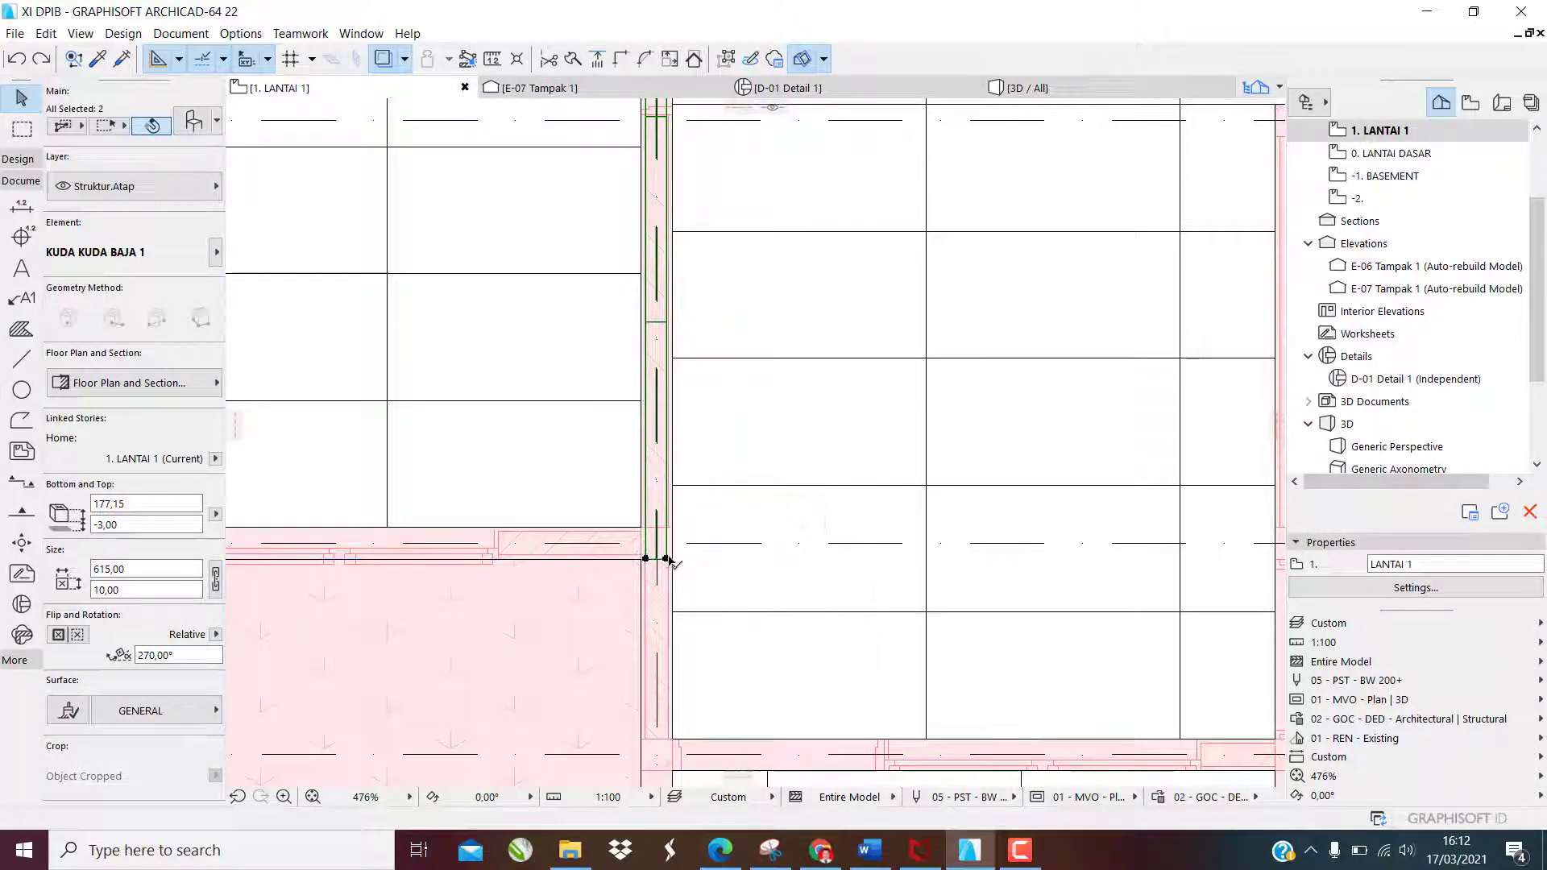
{"action": "key", "text": "Escape"}
{"action": "left_click", "coordinate": [667, 562]}
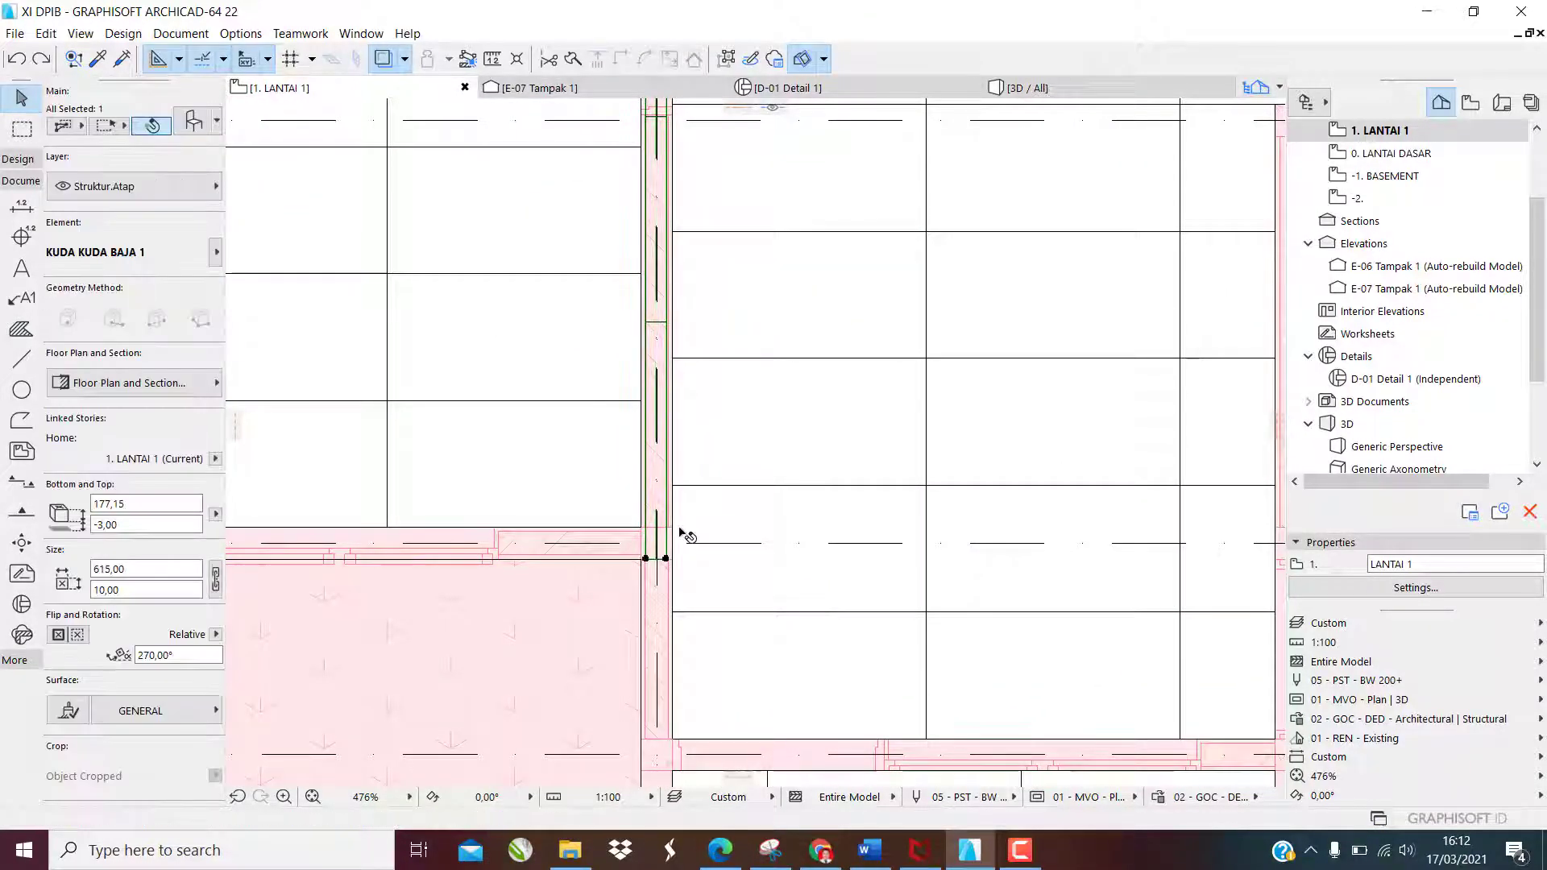
{"action": "key", "text": "ctrl+d"}
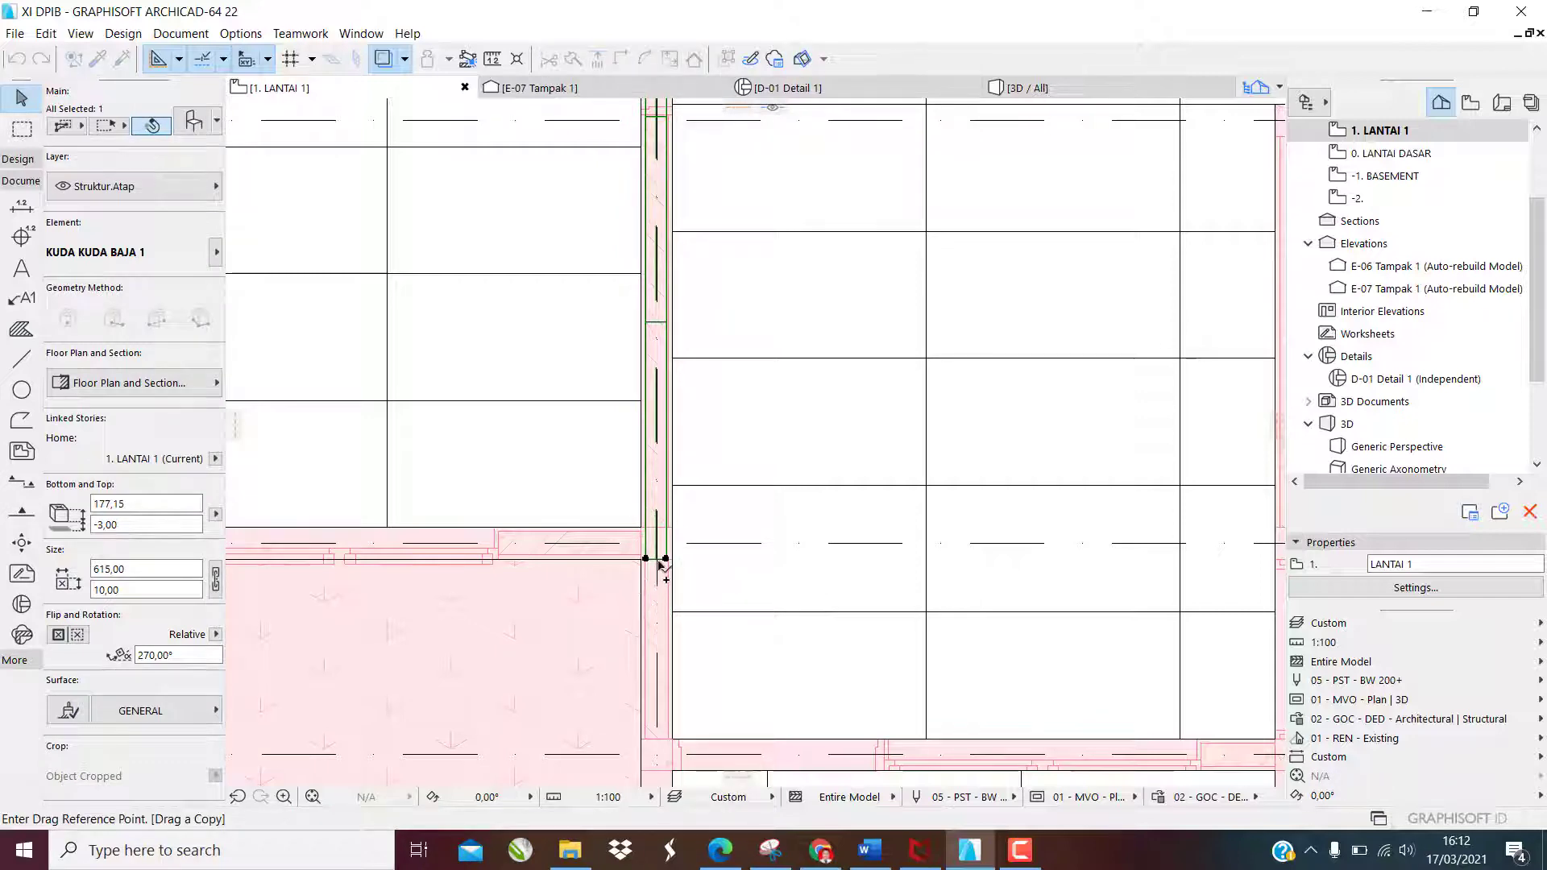
{"action": "left_click", "coordinate": [657, 560]}
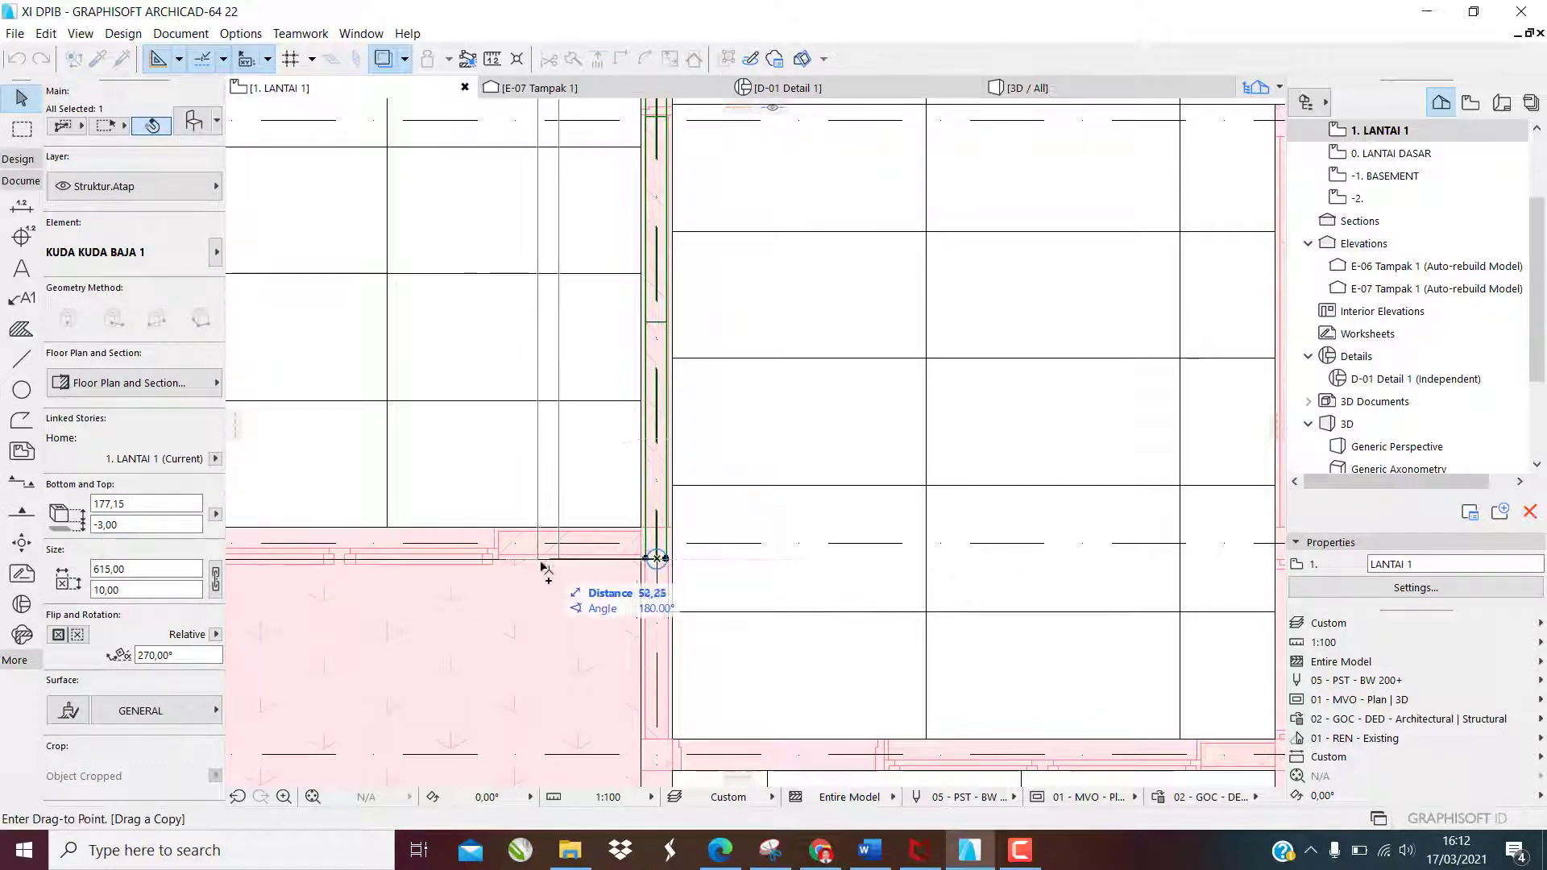
{"action": "scroll", "coordinate": [536, 562], "scroll_direction": "down", "scroll_amount": 3}
{"action": "scroll", "coordinate": [864, 568], "scroll_direction": "up", "scroll_amount": 2}
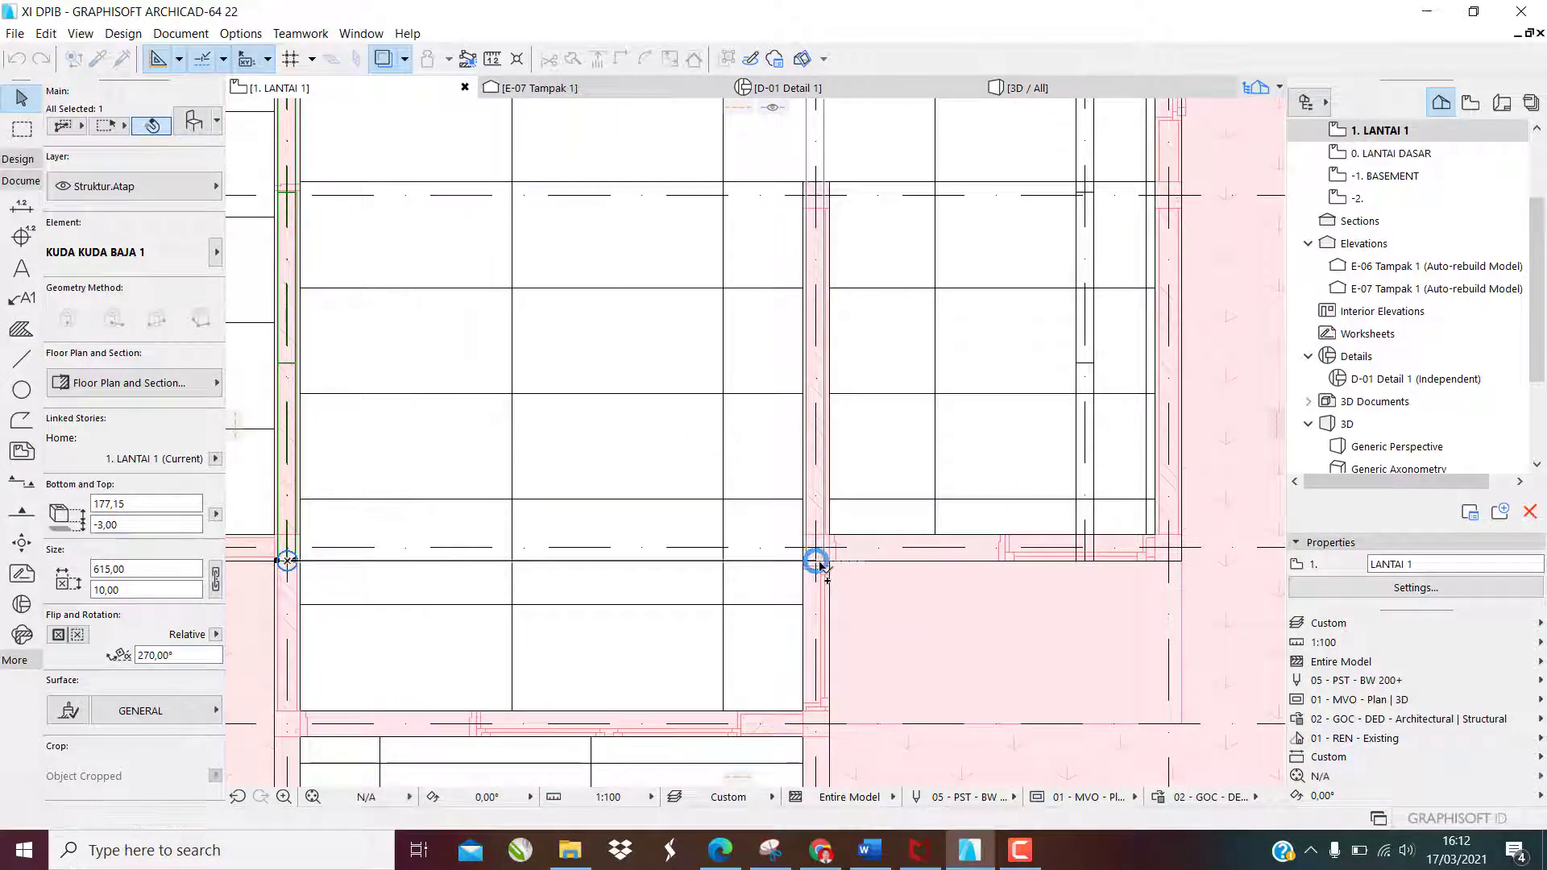
{"action": "left_click", "coordinate": [818, 559]}
{"action": "scroll", "coordinate": [848, 486], "scroll_direction": "up", "scroll_amount": 2}
{"action": "scroll", "coordinate": [846, 487], "scroll_direction": "down", "scroll_amount": 4}
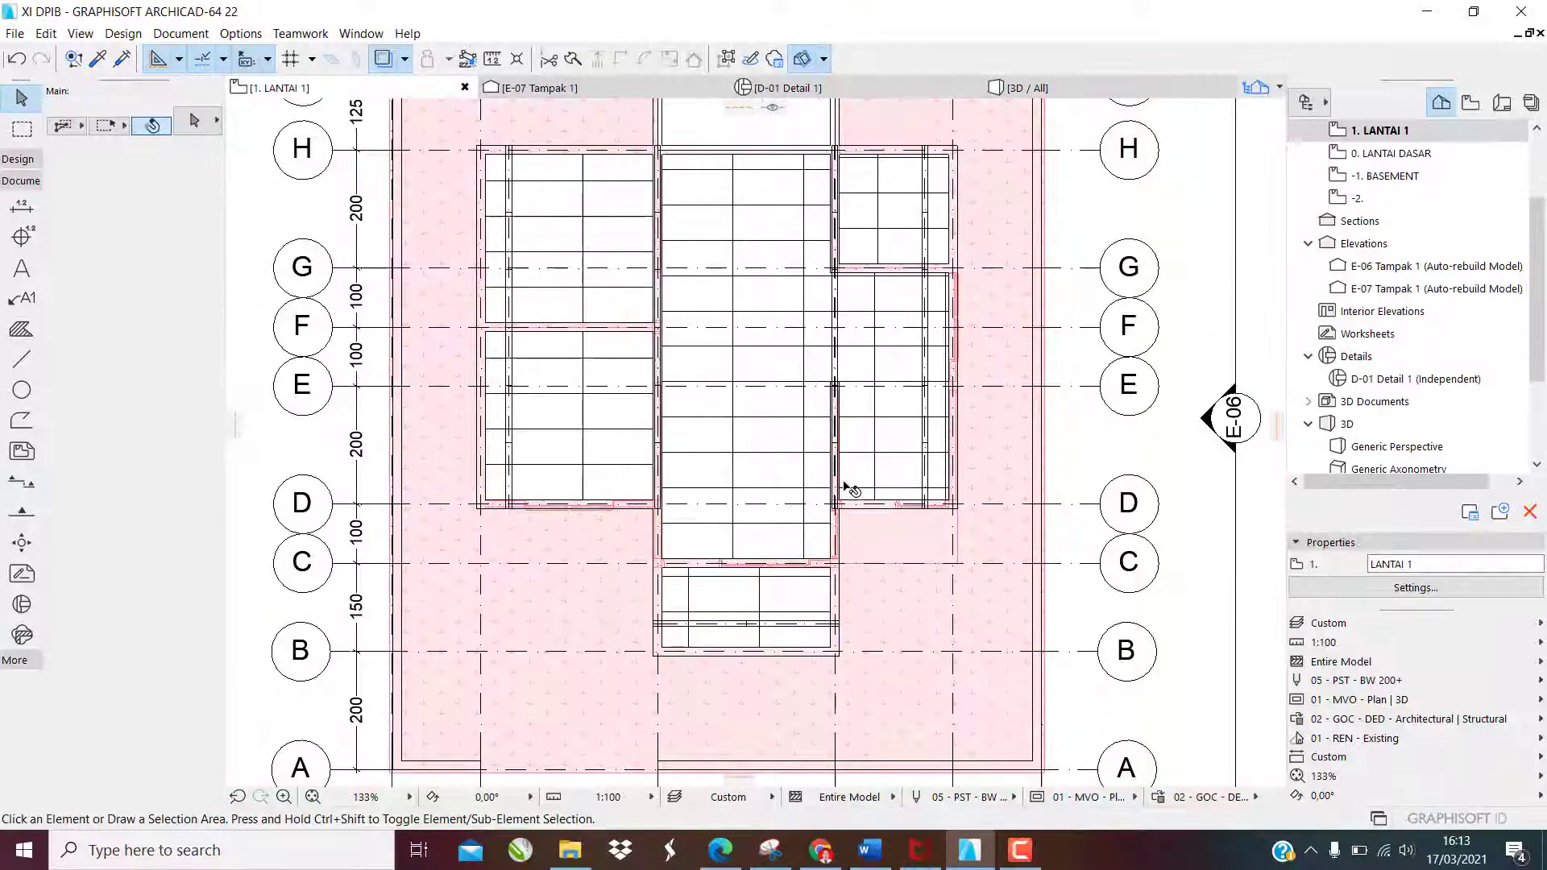
Examine the copied main trusses and the porch truss in 3D and return to the LANTAI 1 floor plan
{"action": "scroll", "coordinate": [798, 594], "scroll_direction": "up", "scroll_amount": 5}
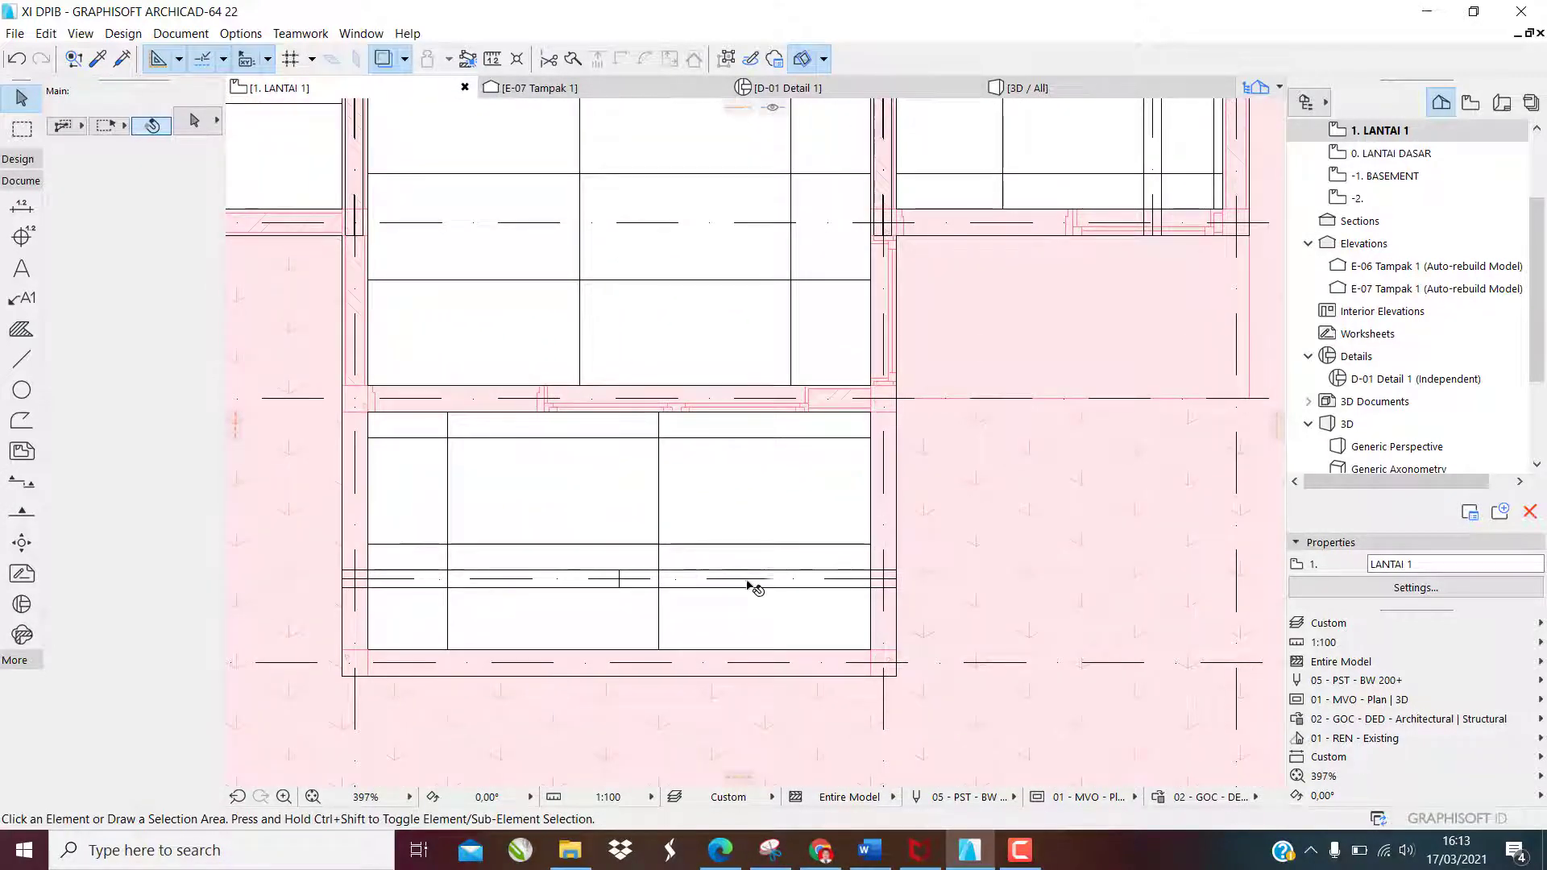
{"action": "scroll", "coordinate": [748, 586], "scroll_direction": "down", "scroll_amount": 4}
{"action": "key", "text": "F3"}
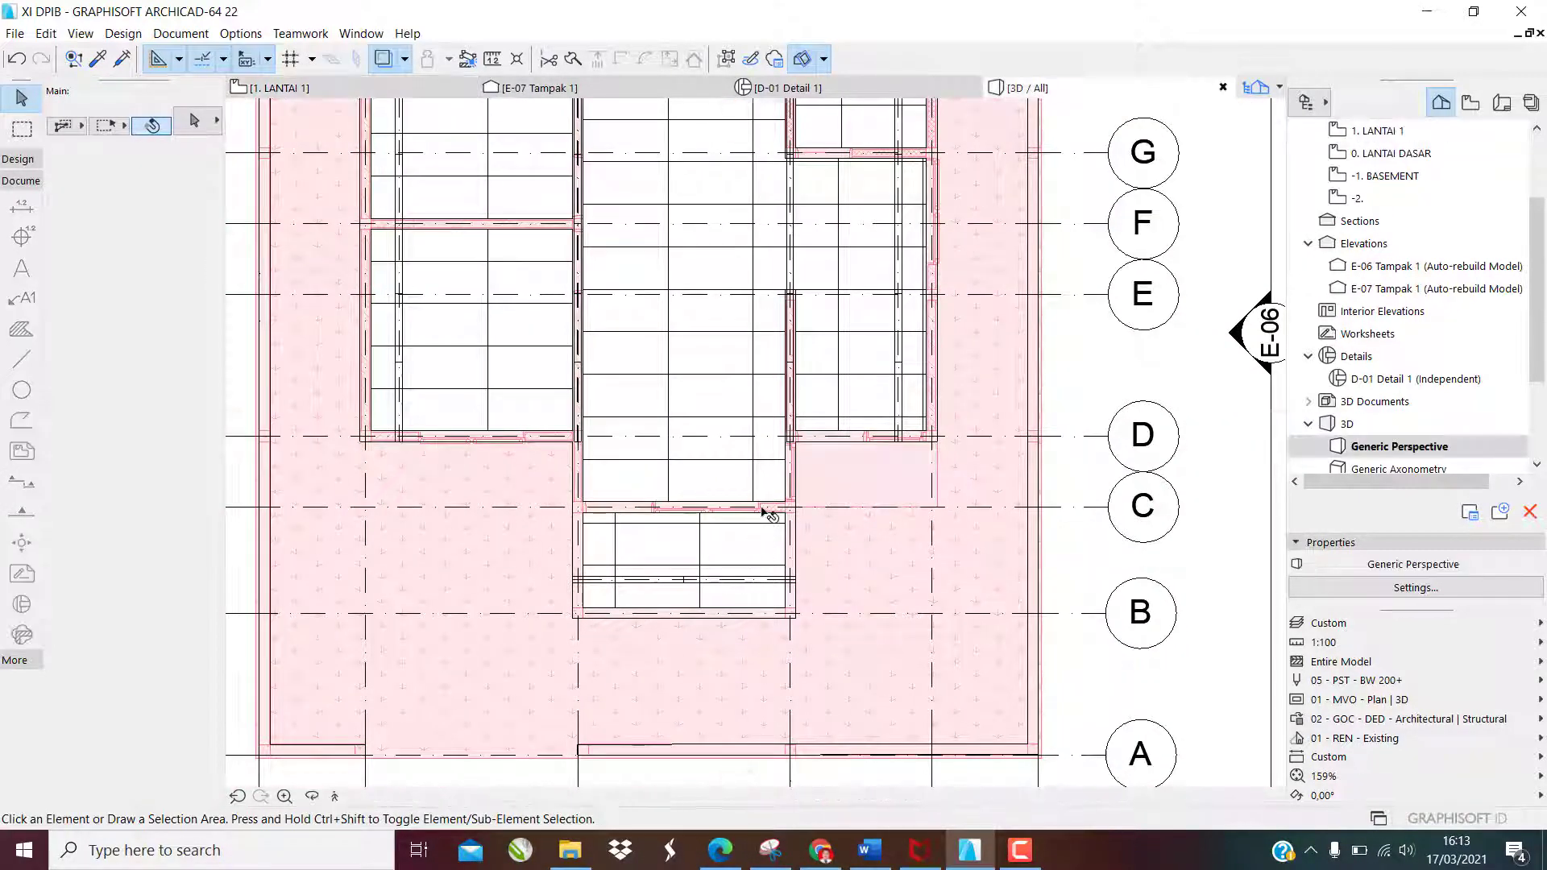
{"action": "scroll", "coordinate": [759, 431], "scroll_direction": "down", "scroll_amount": 1}
{"action": "scroll", "coordinate": [489, 335], "scroll_direction": "up", "scroll_amount": 2}
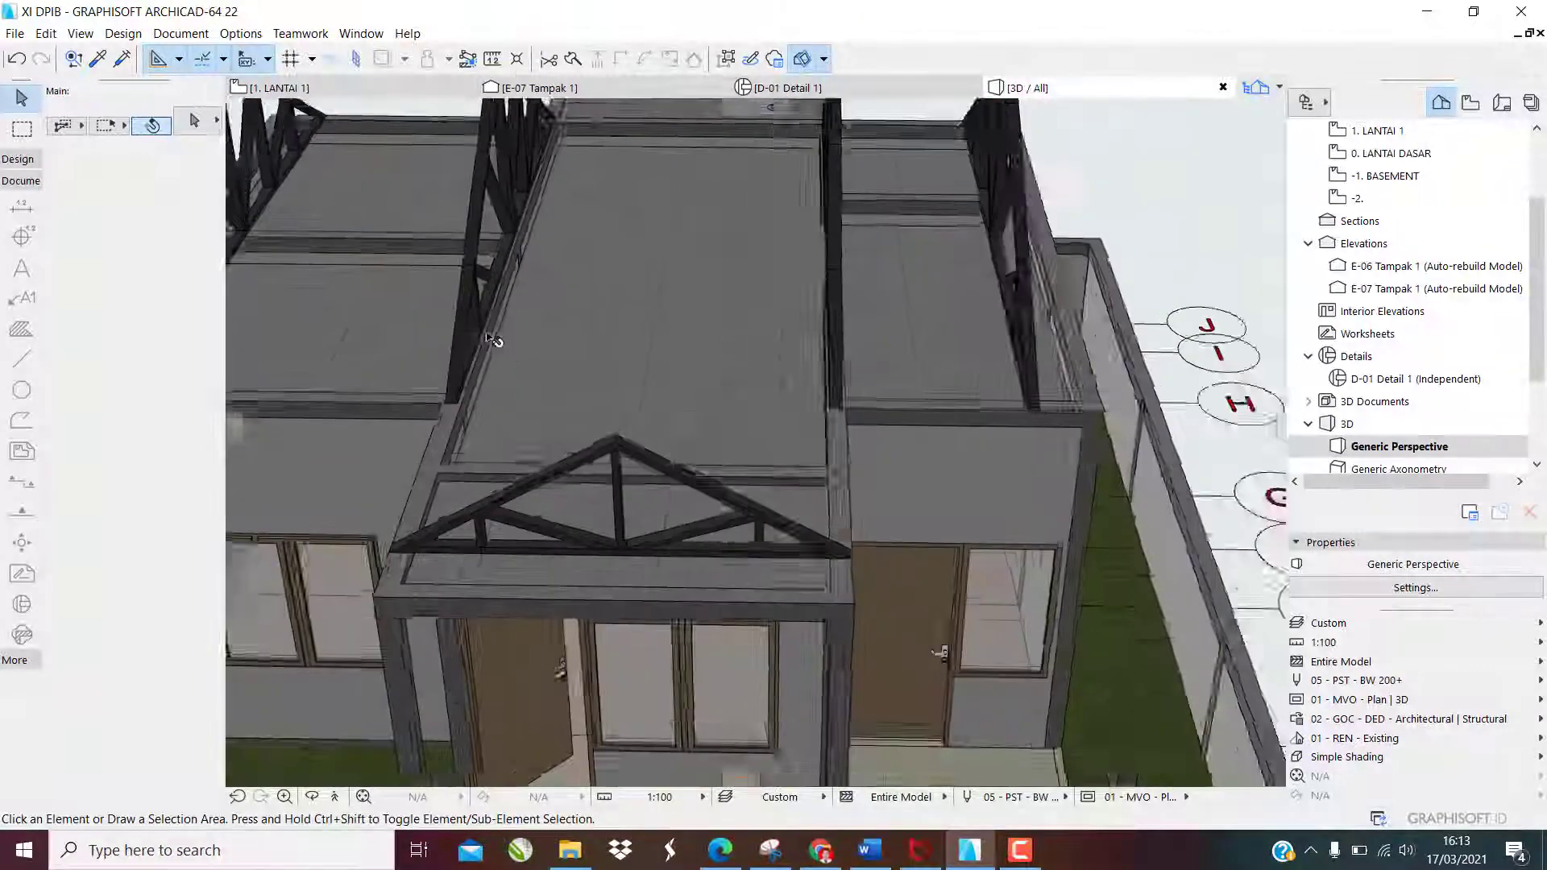
{"action": "middle_click_drag", "start_coordinate": [488, 335], "coordinate": [518, 278], "text": "shift"}
{"action": "middle_click_drag", "start_coordinate": [567, 475], "coordinate": [417, 685], "text": "shift"}
{"action": "key", "text": "F2"}
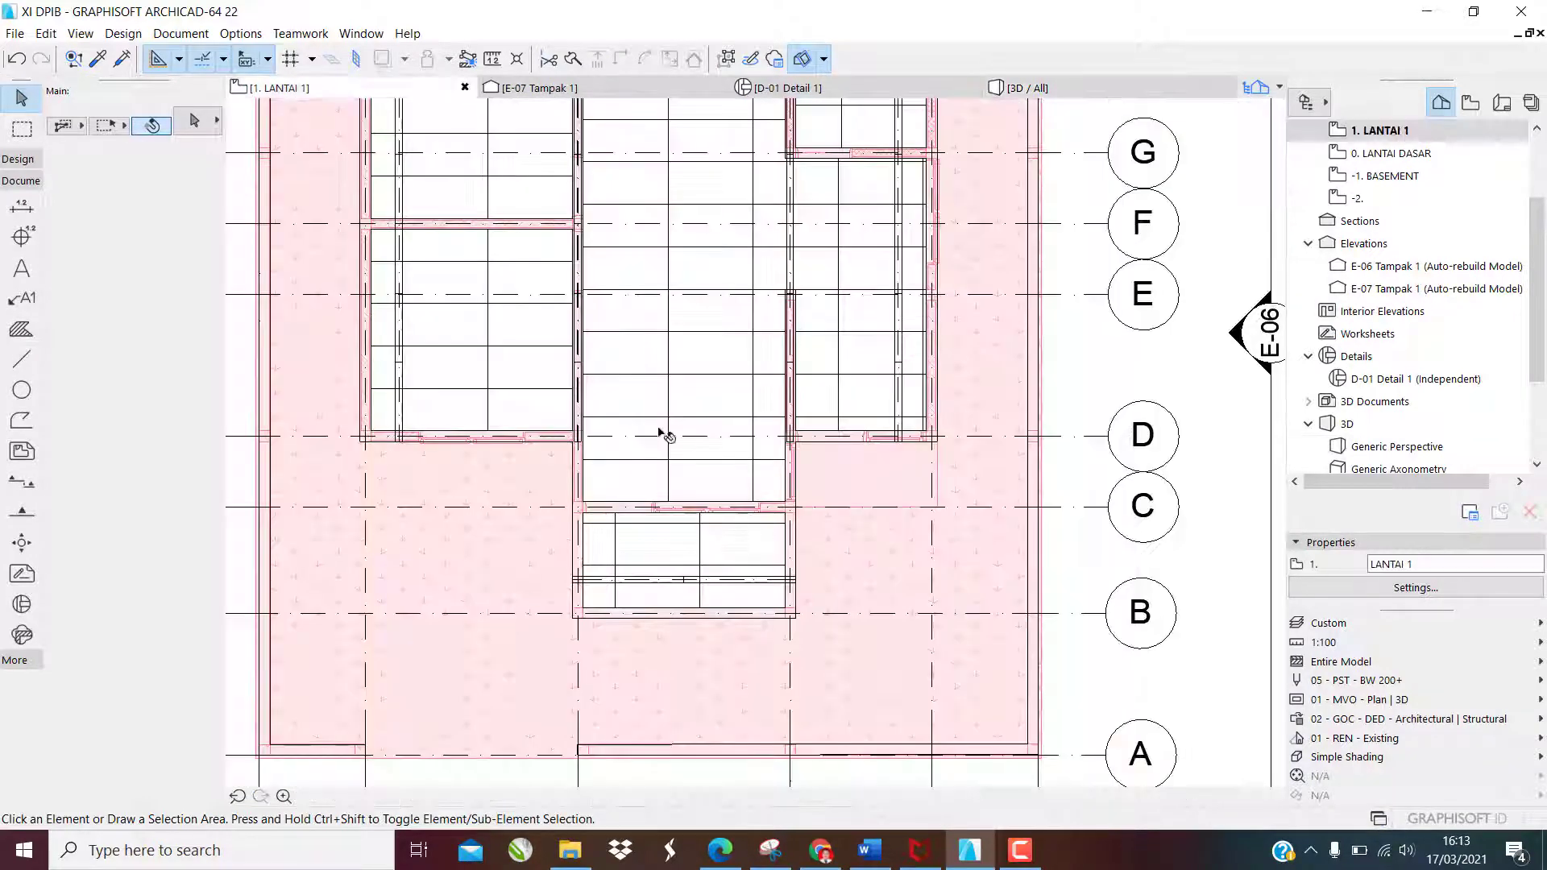
{"action": "scroll", "coordinate": [691, 582], "scroll_direction": "up", "scroll_amount": 3}
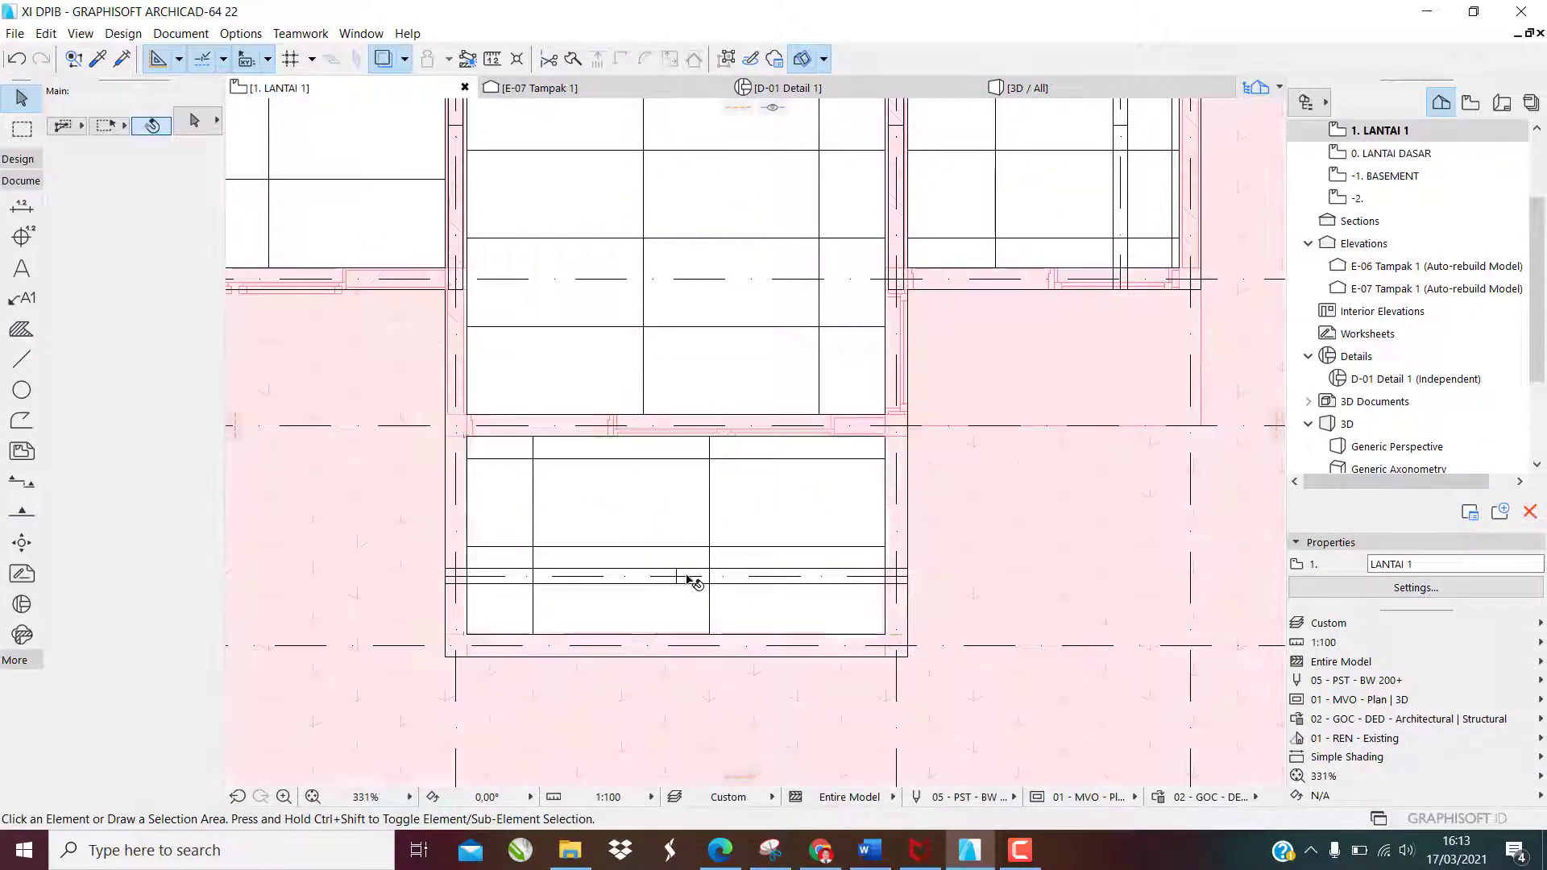
{"action": "left_click", "coordinate": [677, 584]}
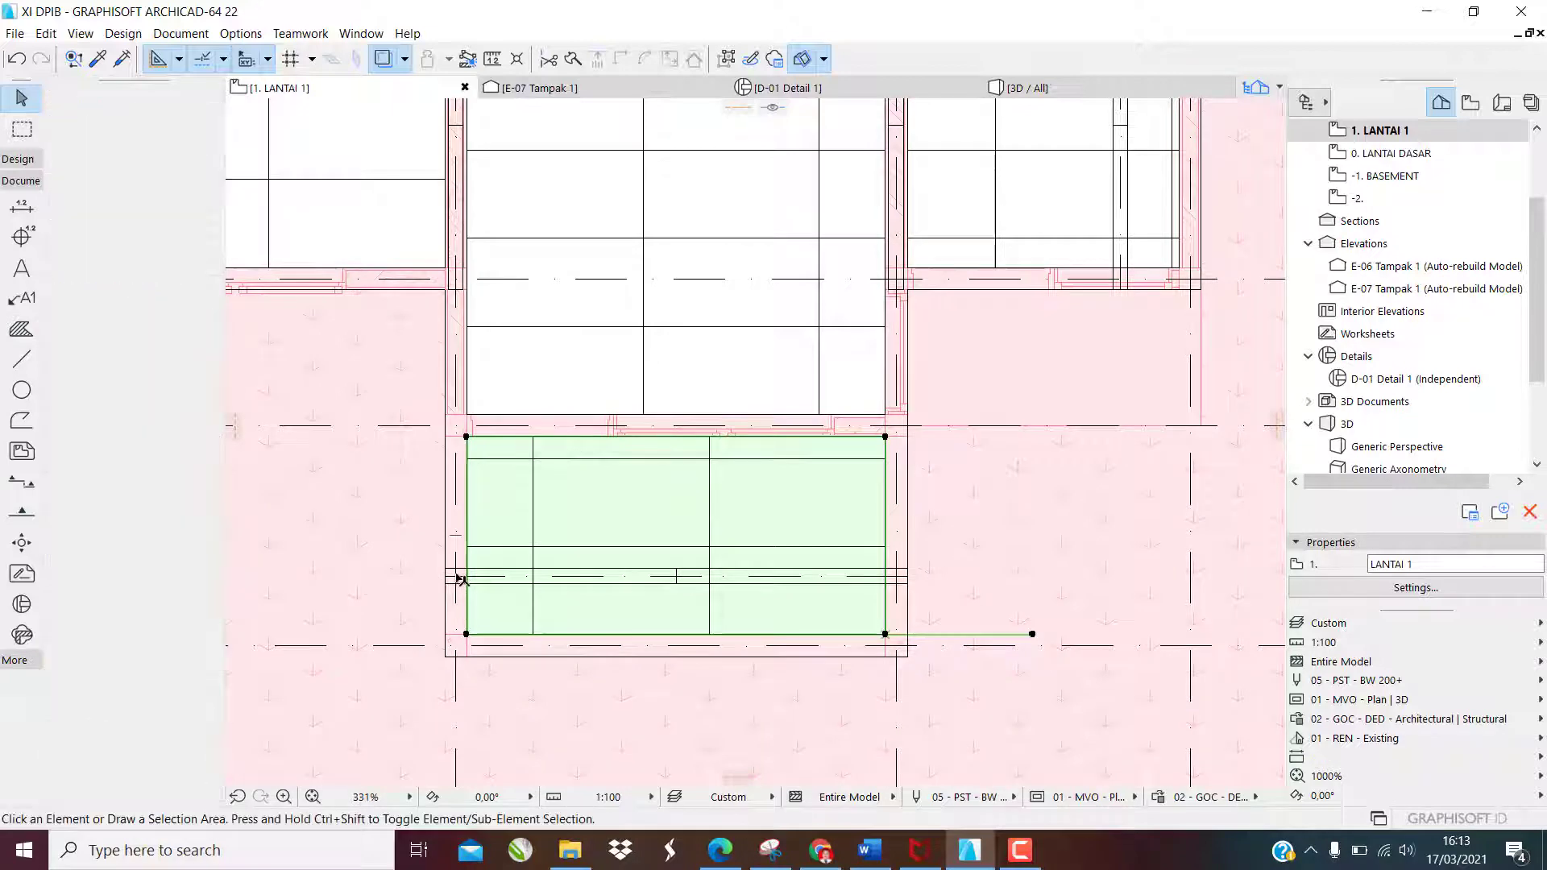
{"action": "left_click", "coordinate": [457, 578]}
{"action": "key", "text": "Escape"}
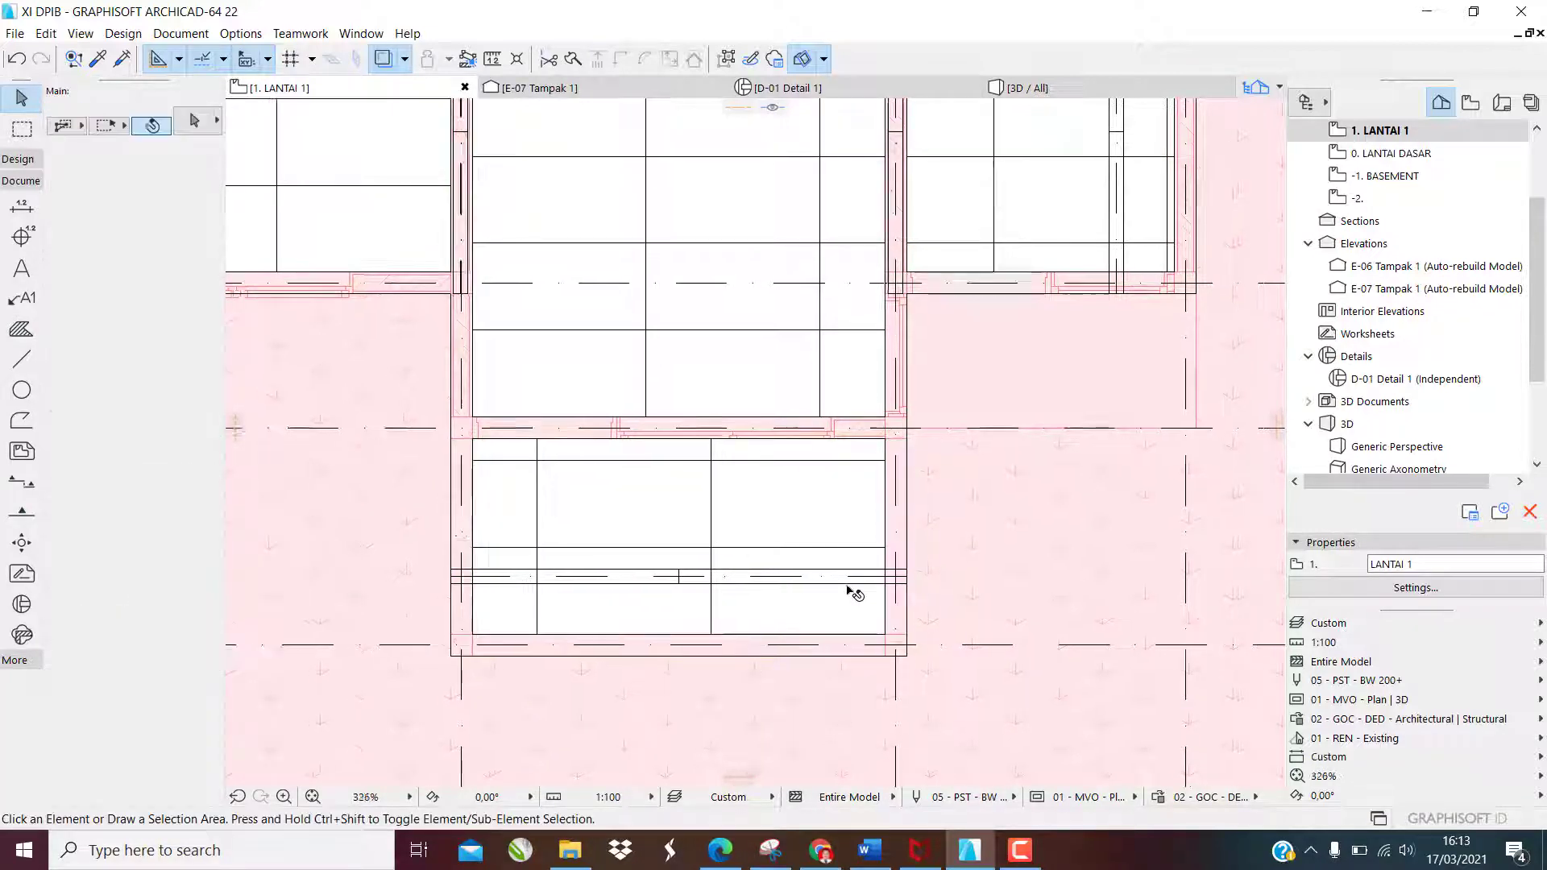
{"action": "scroll", "coordinate": [847, 598], "scroll_direction": "down", "scroll_amount": 5}
{"action": "scroll", "coordinate": [850, 596], "scroll_direction": "up", "scroll_amount": 3}
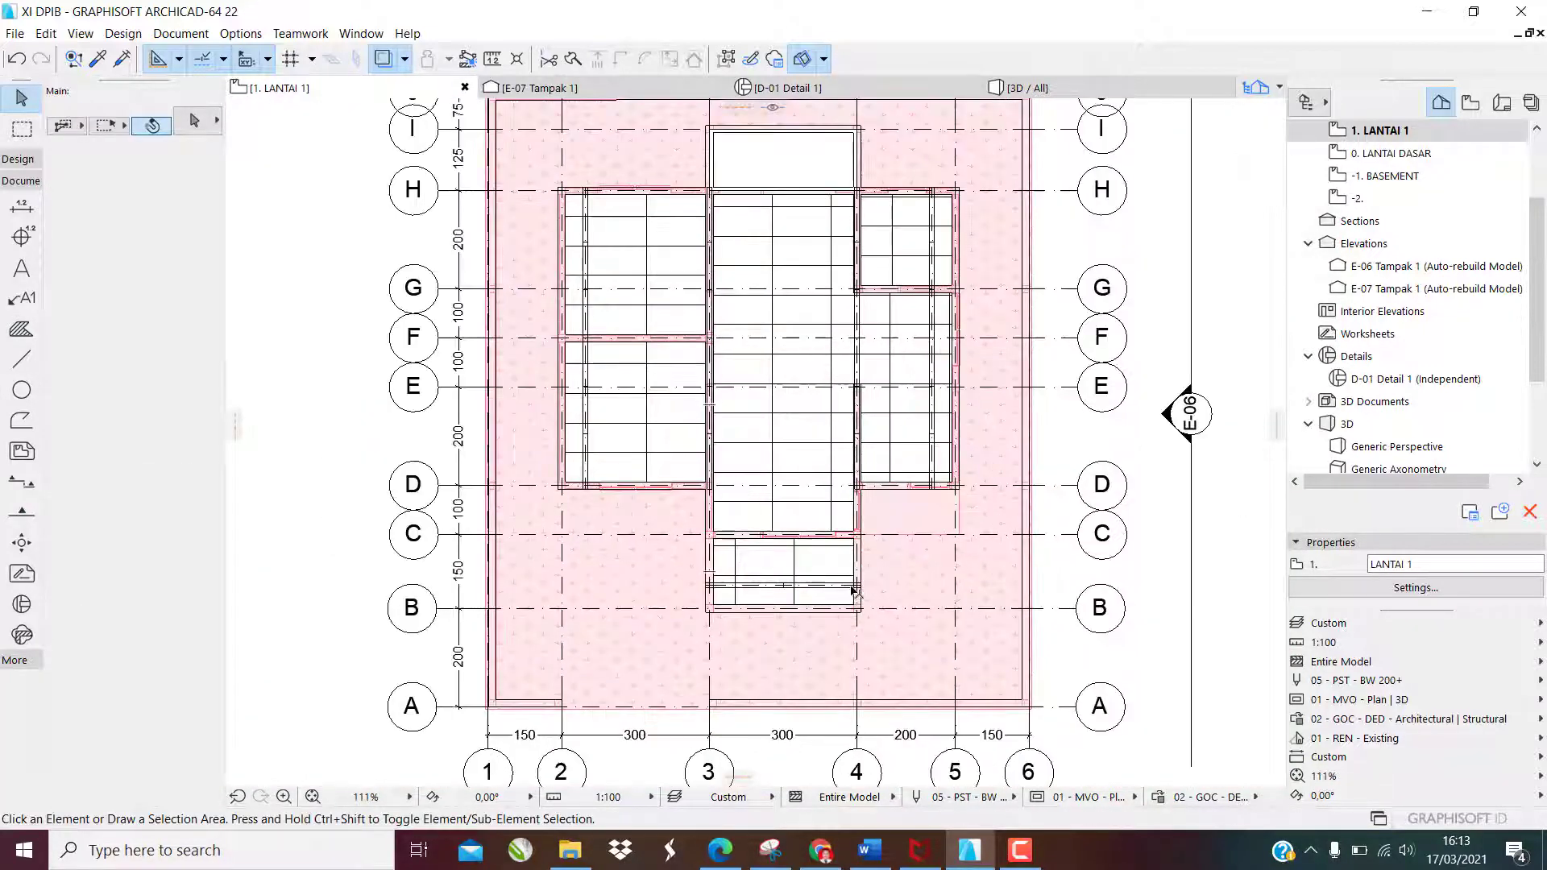
{"action": "left_click", "coordinate": [840, 594]}
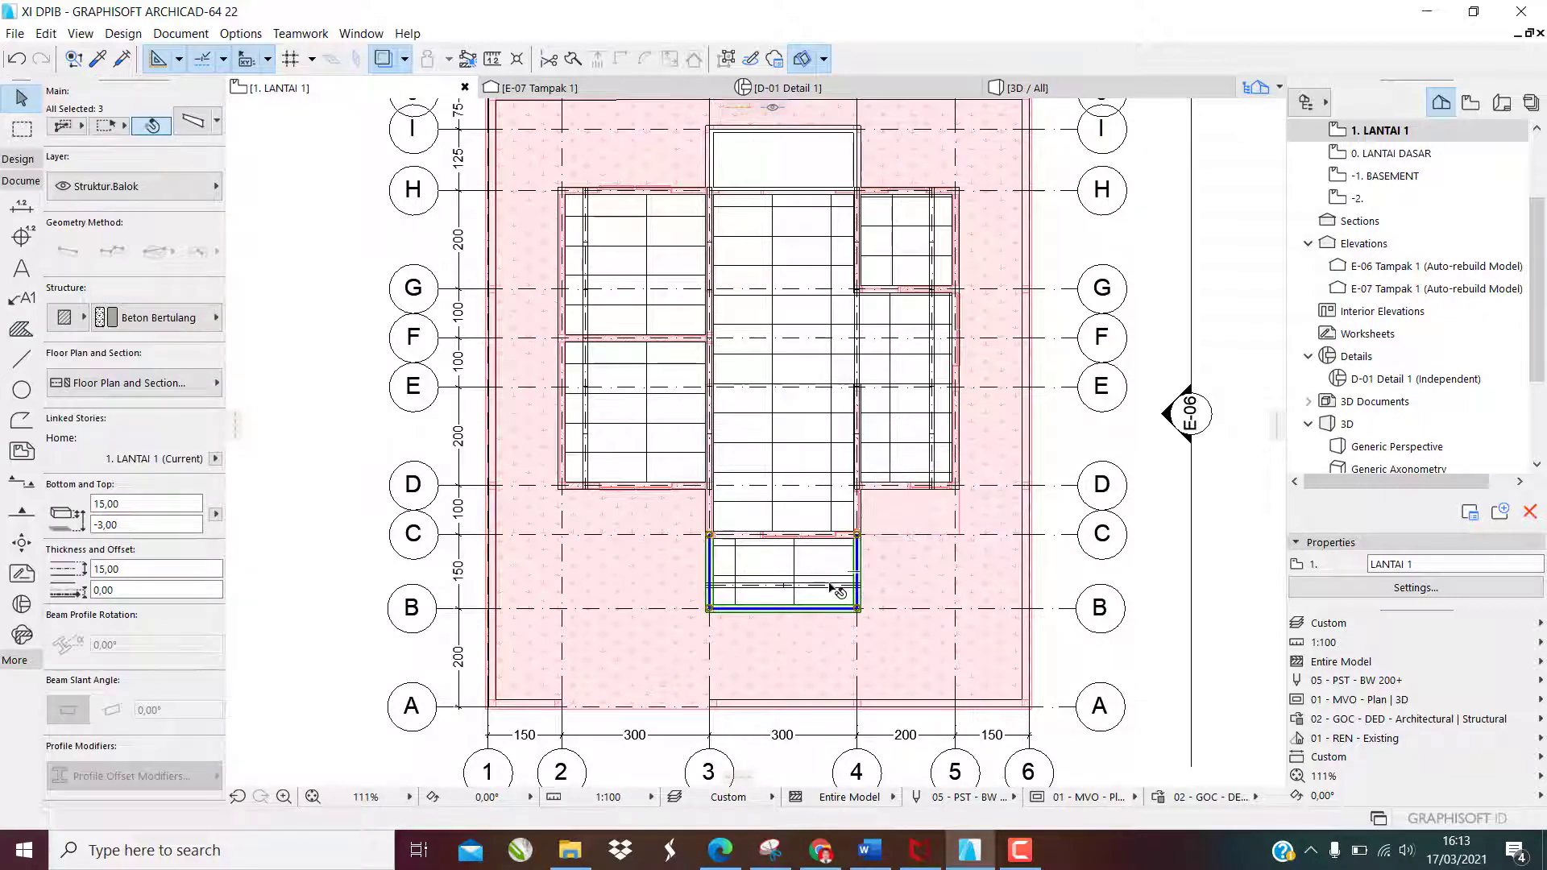
{"action": "left_click", "coordinate": [846, 593]}
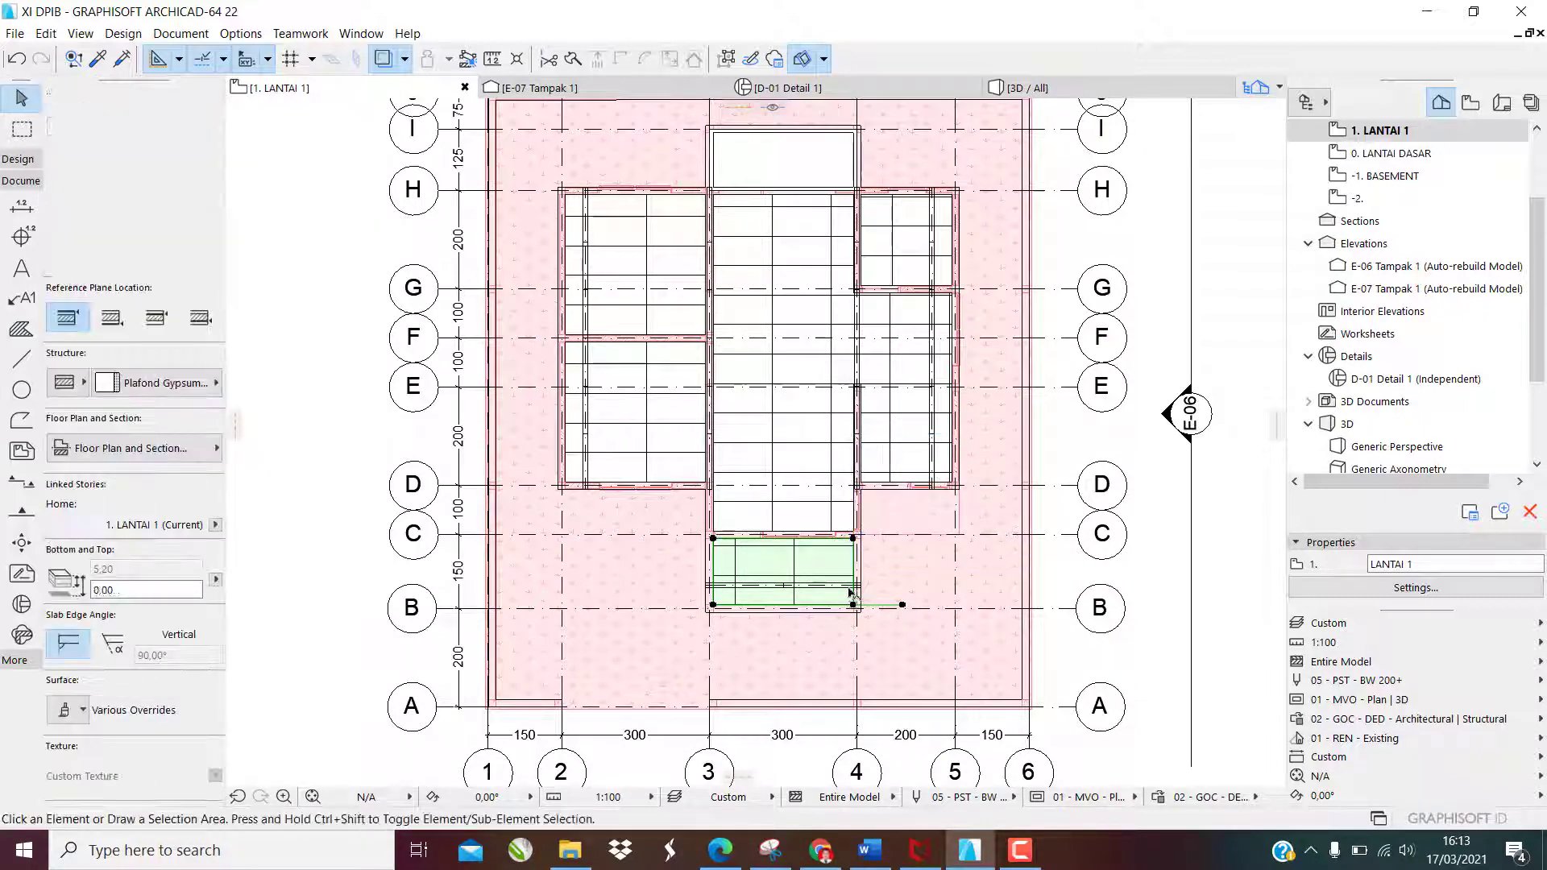
Place copies of the porch truss KUDA KUDA BAJA 2 on grid lines C and D, between grid lines 3 and 4
{"action": "left_click", "coordinate": [858, 584]}
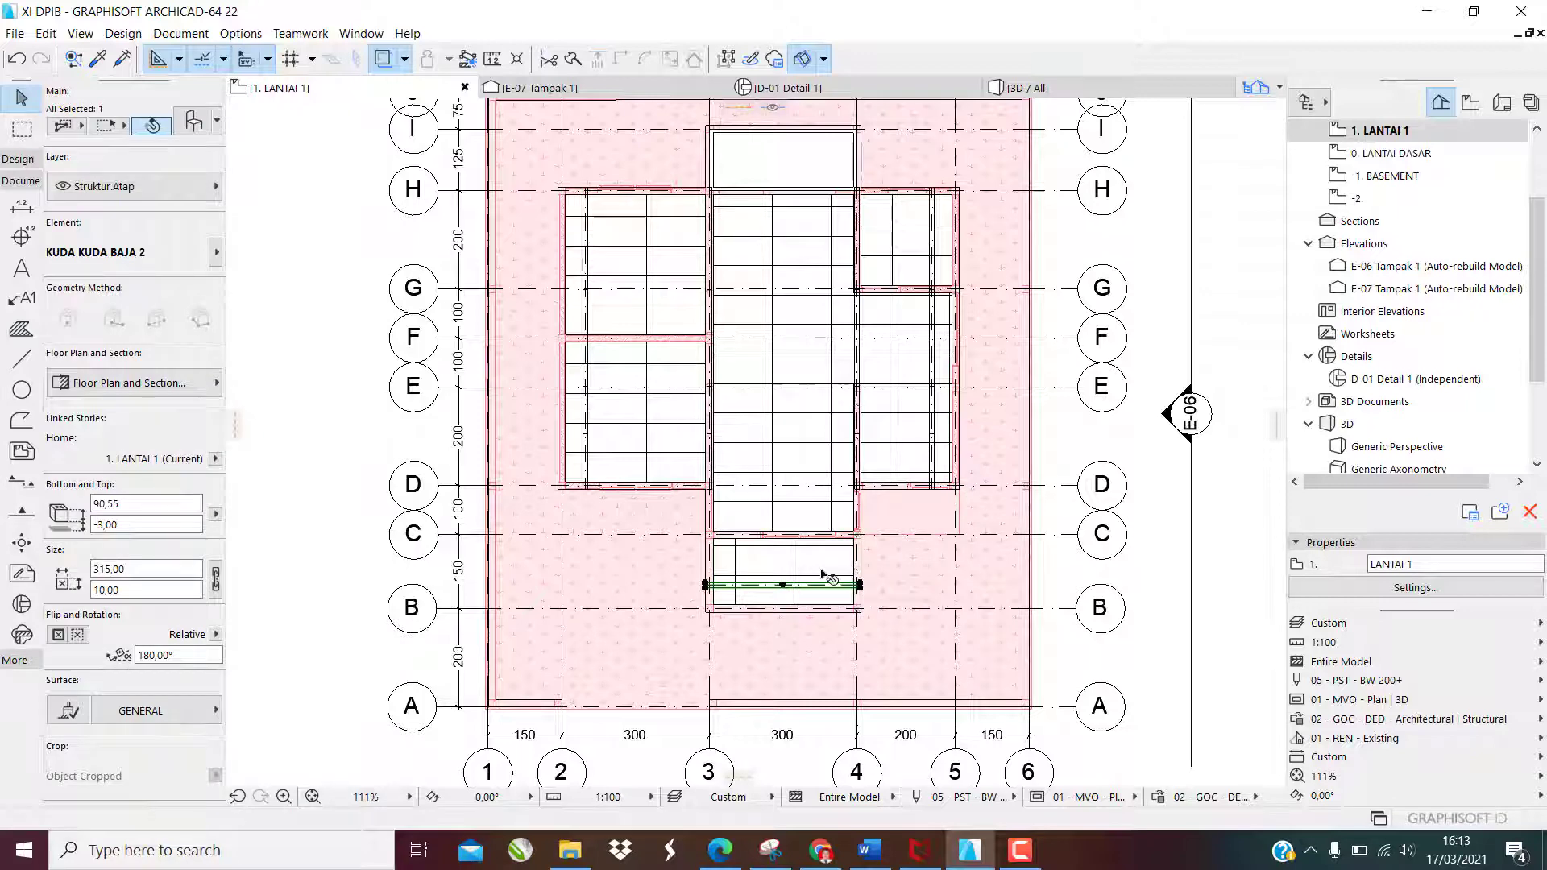
{"action": "scroll", "coordinate": [828, 576], "scroll_direction": "up", "scroll_amount": 3}
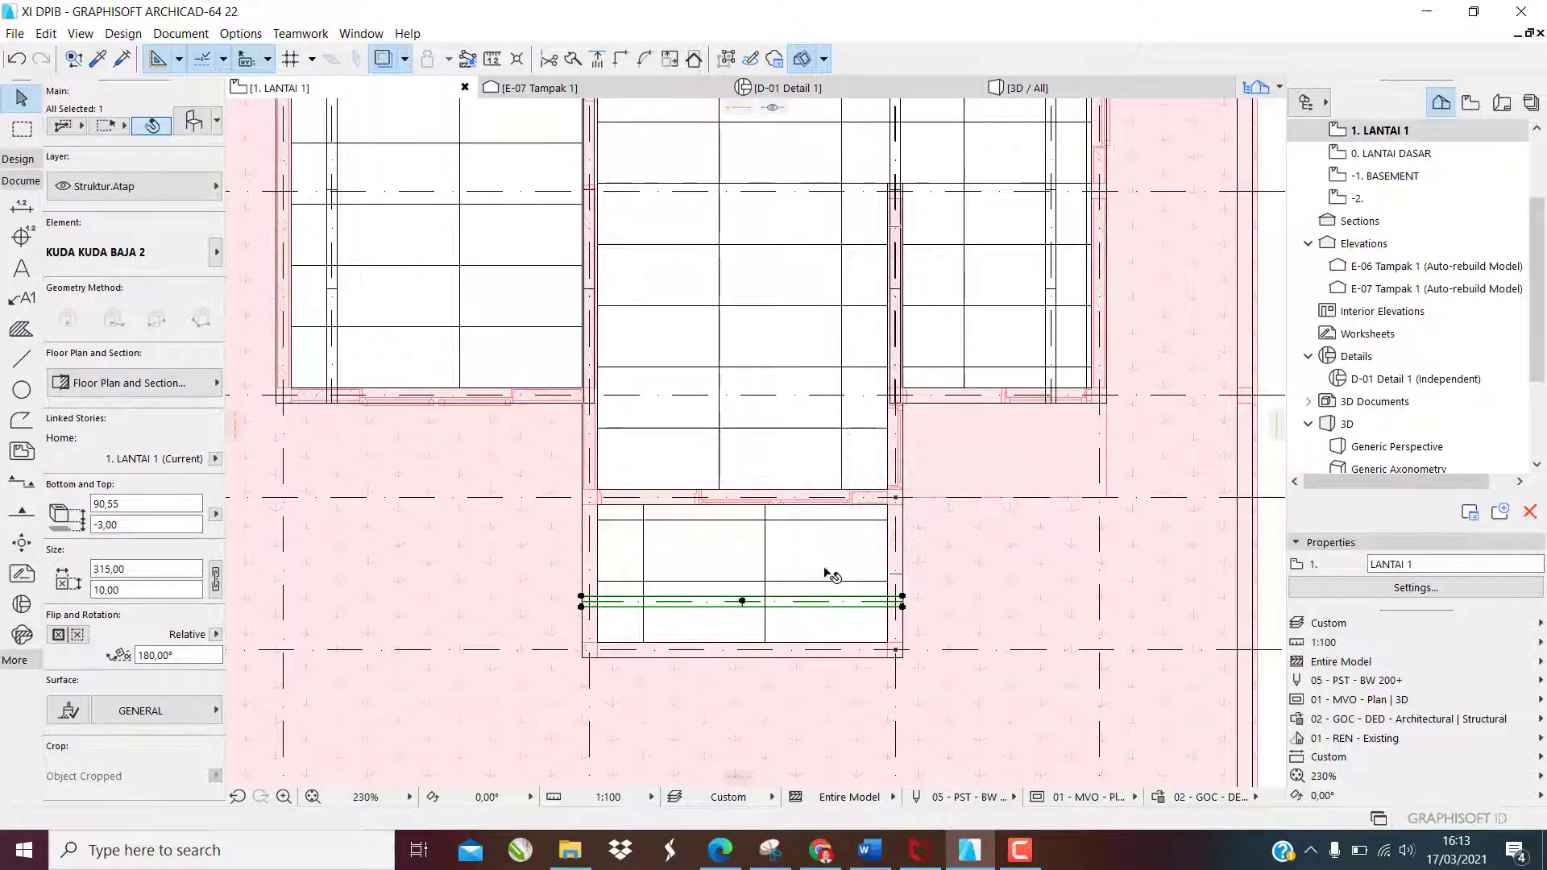
{"action": "key", "text": "ctrl+d"}
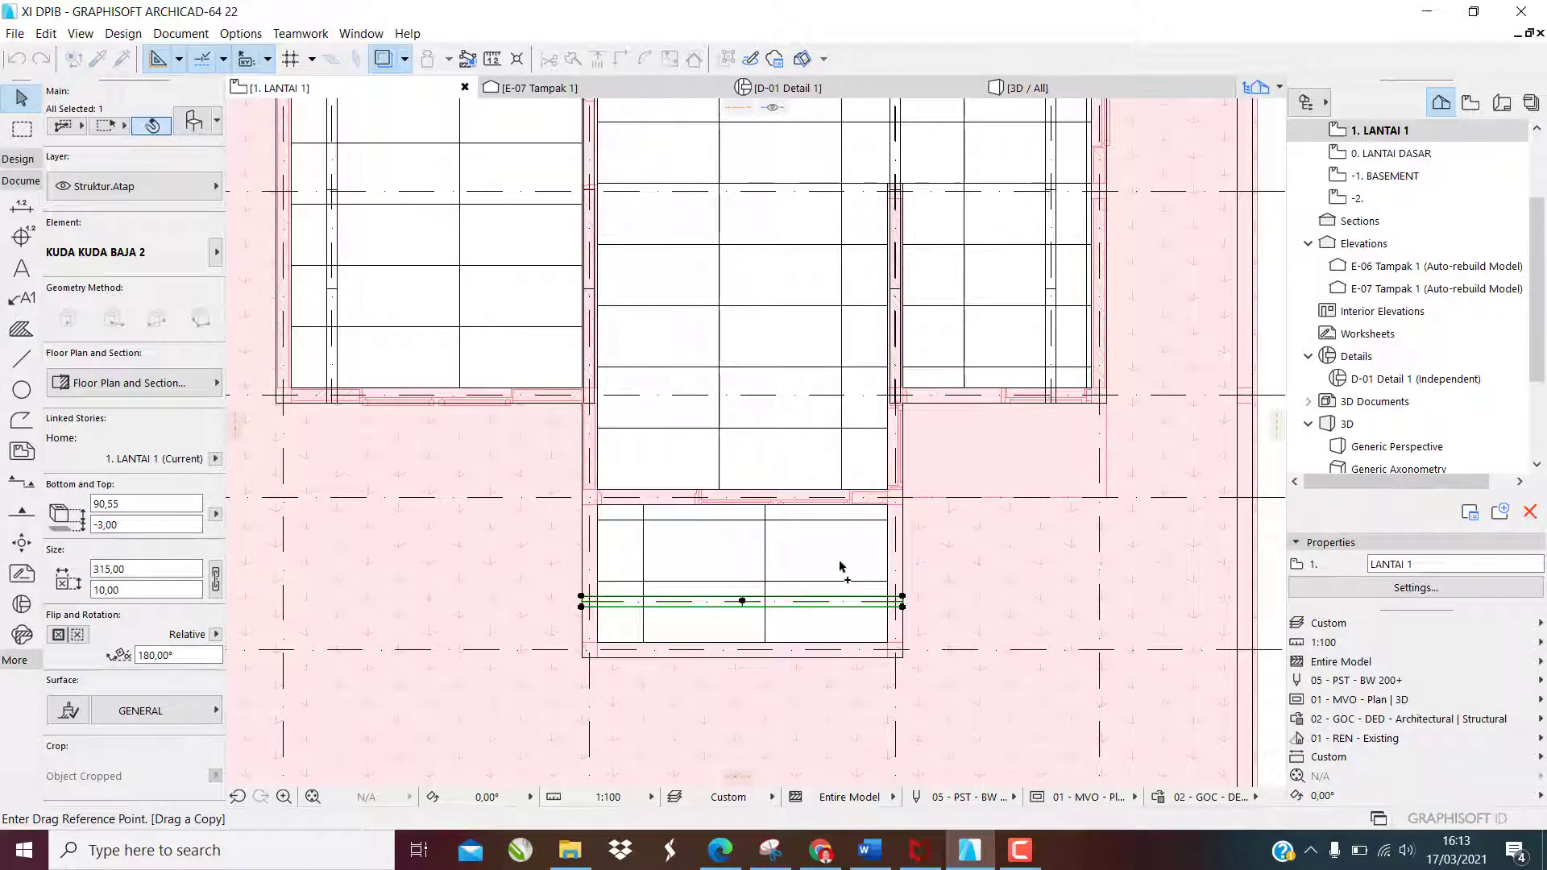
{"action": "scroll", "coordinate": [903, 611], "scroll_direction": "up", "scroll_amount": 2}
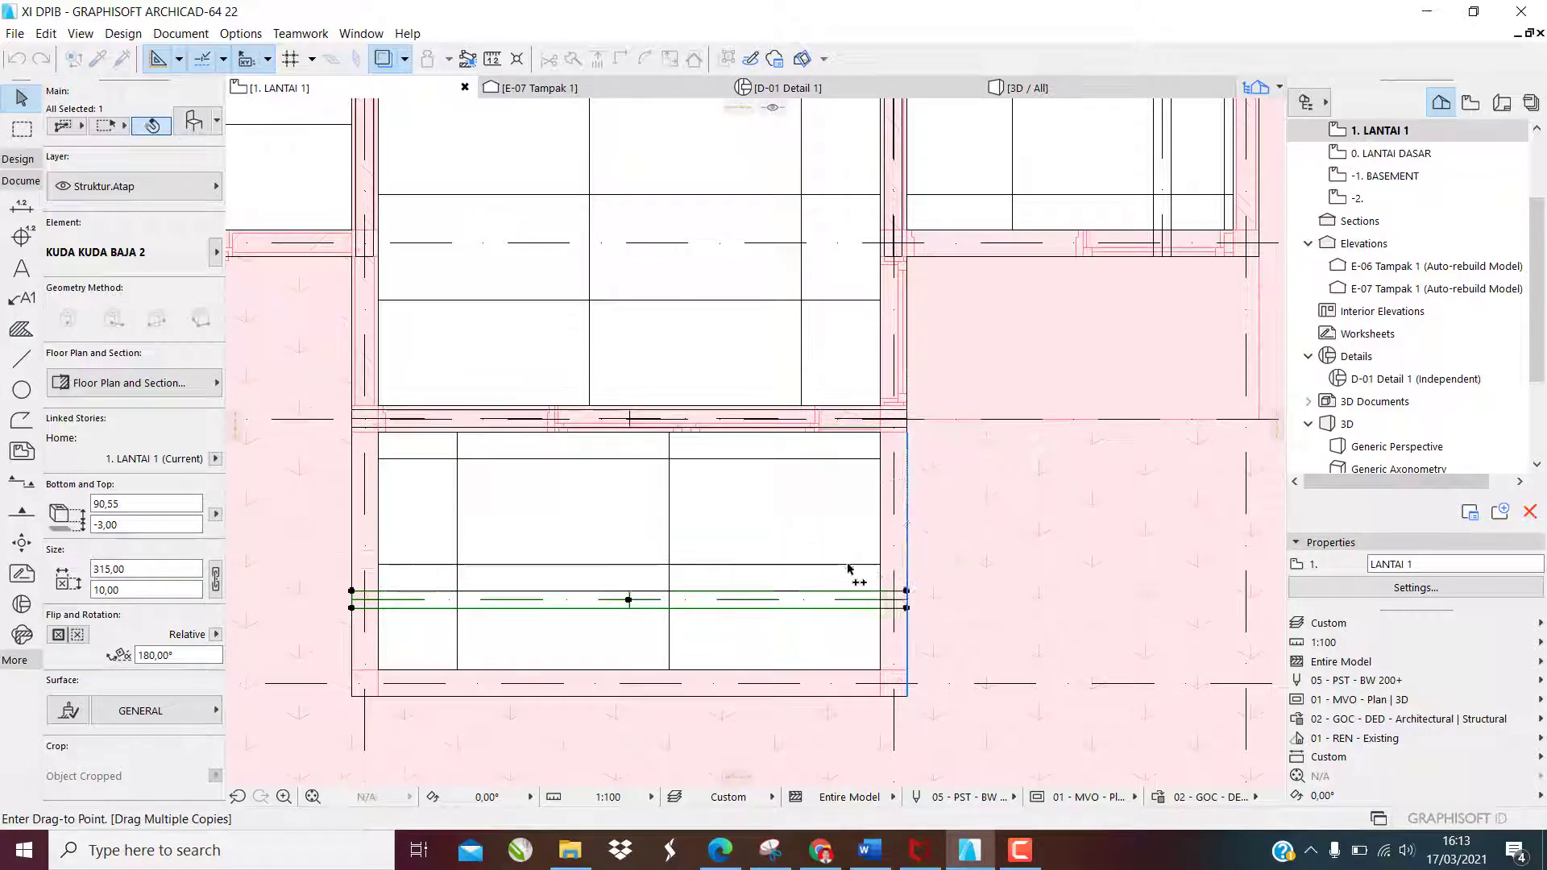
{"action": "scroll", "coordinate": [886, 420], "scroll_direction": "down", "scroll_amount": 2}
{"action": "scroll", "coordinate": [880, 417], "scroll_direction": "up", "scroll_amount": 2}
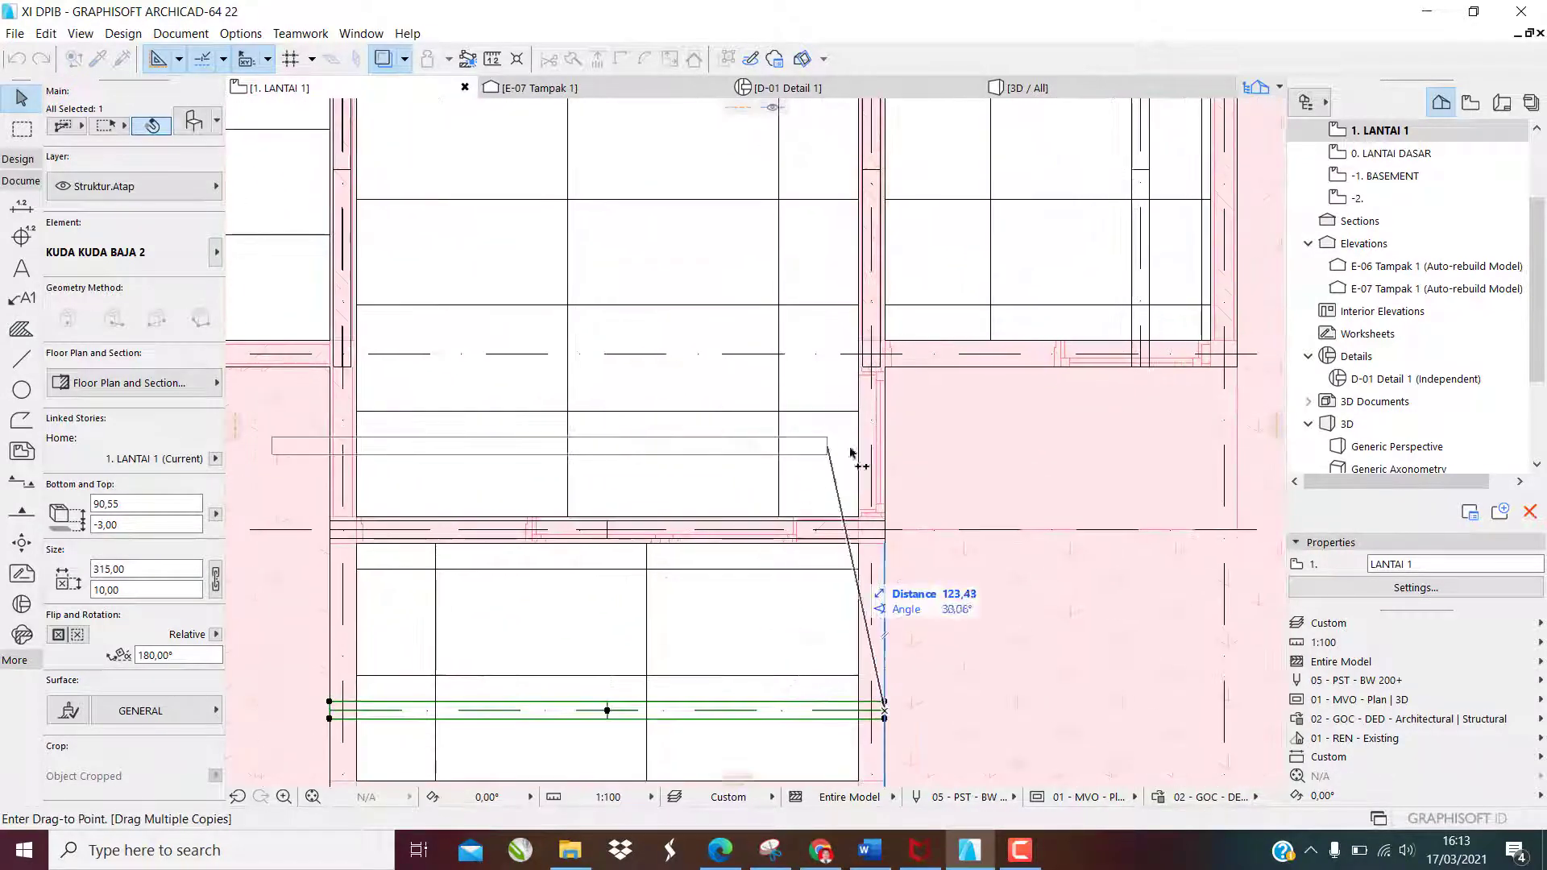
{"action": "left_click", "coordinate": [887, 355]}
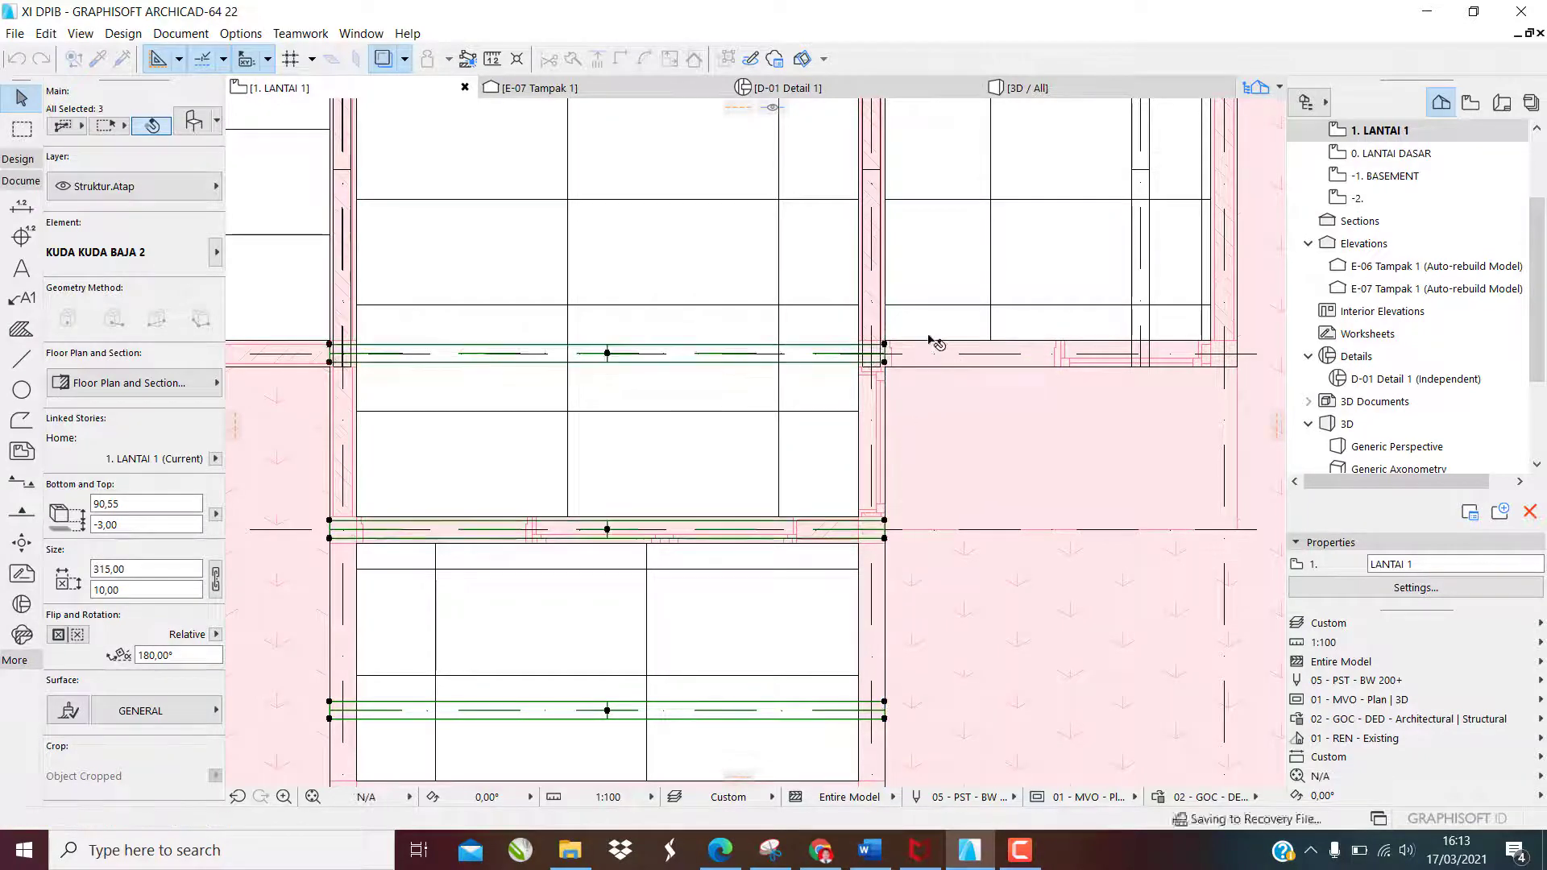
{"action": "key", "text": "Escape"}
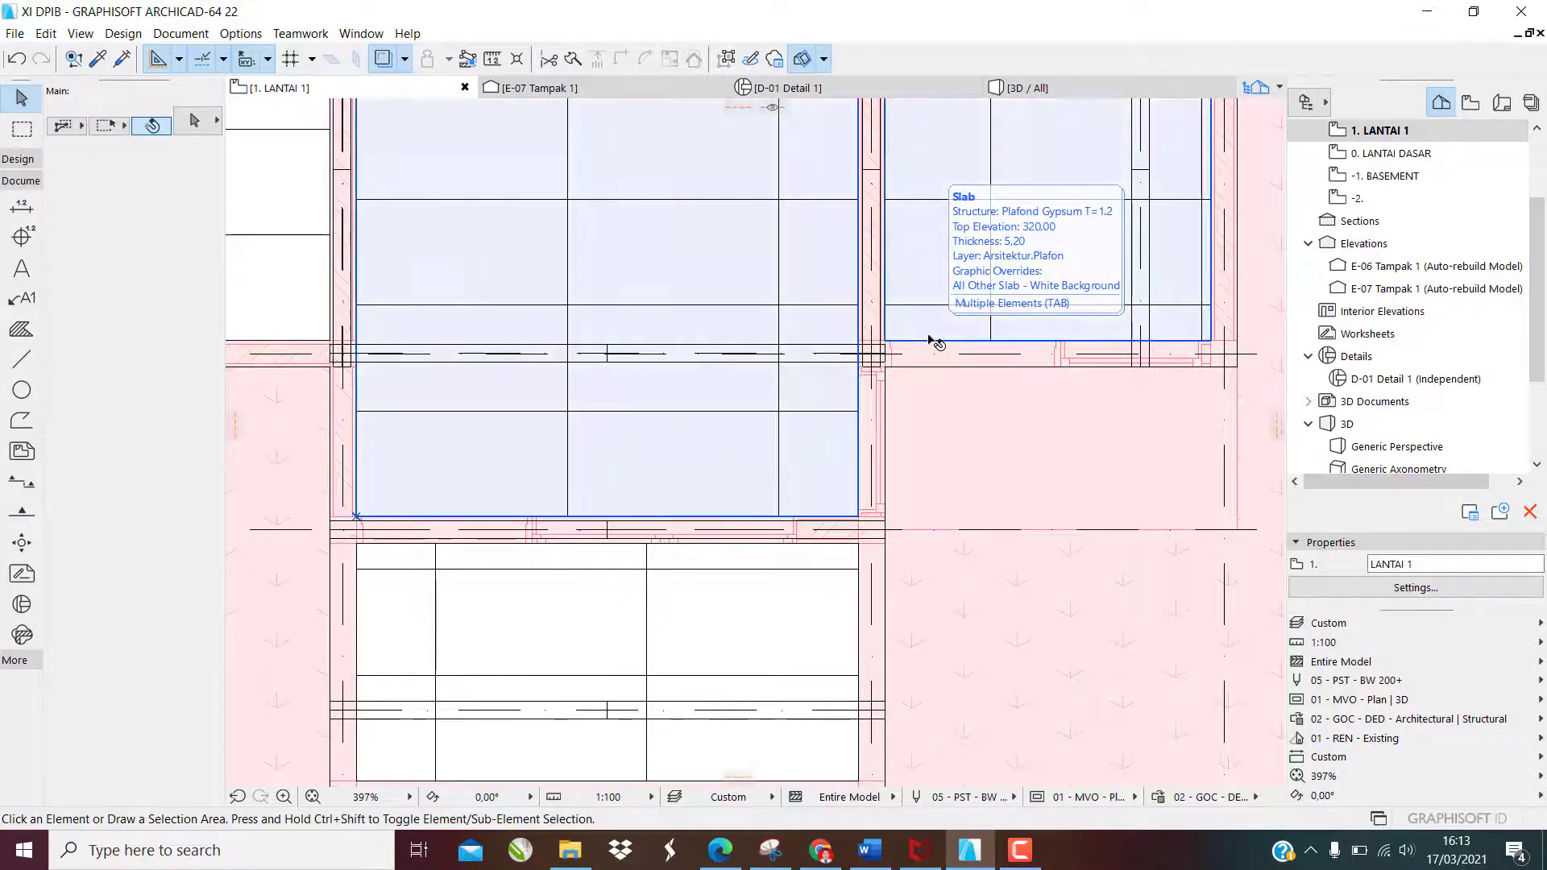
In the 3D view, move the porch truss KUDA KUDA BAJA 2 nearest the main trusses about 15.3 along Y towards the porch front
{"action": "key", "text": "F3"}
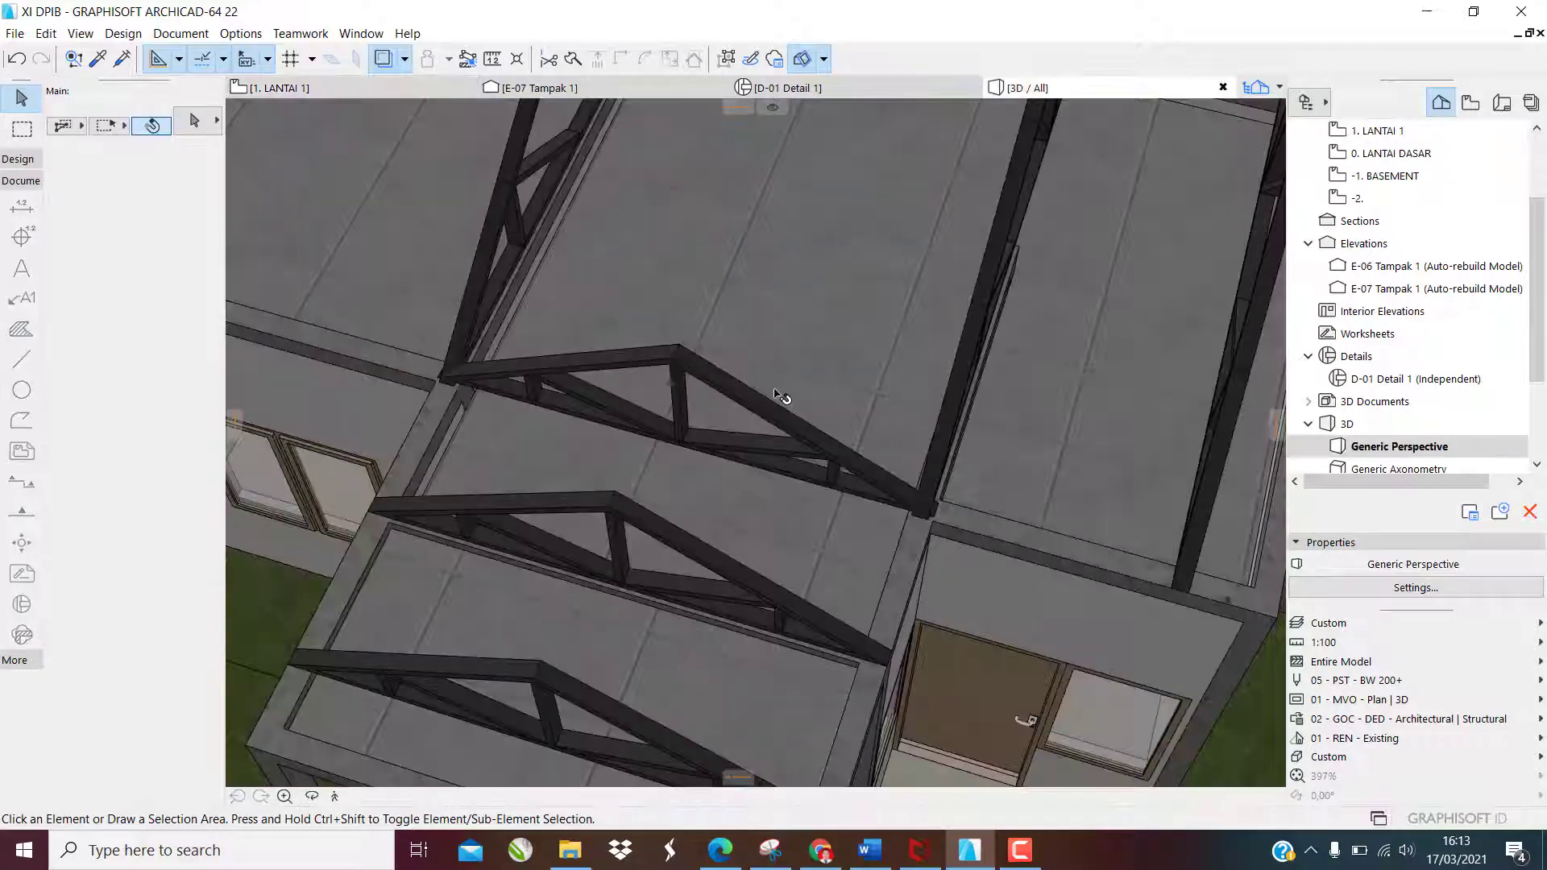
{"action": "scroll", "coordinate": [771, 402], "scroll_direction": "down", "scroll_amount": 3}
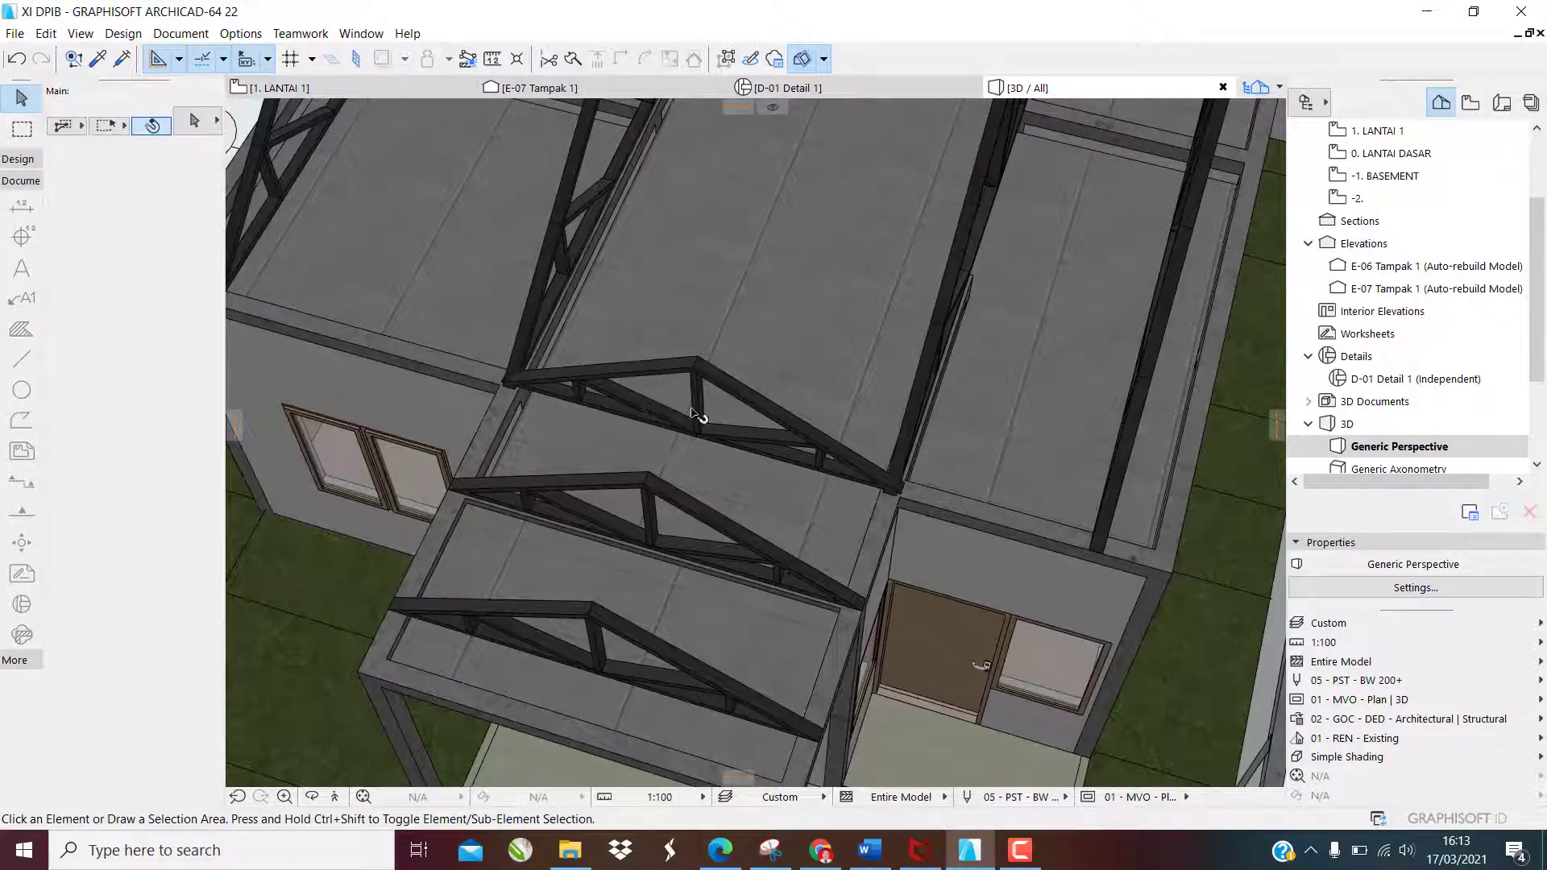
{"action": "scroll", "coordinate": [916, 488], "scroll_direction": "up", "scroll_amount": 8}
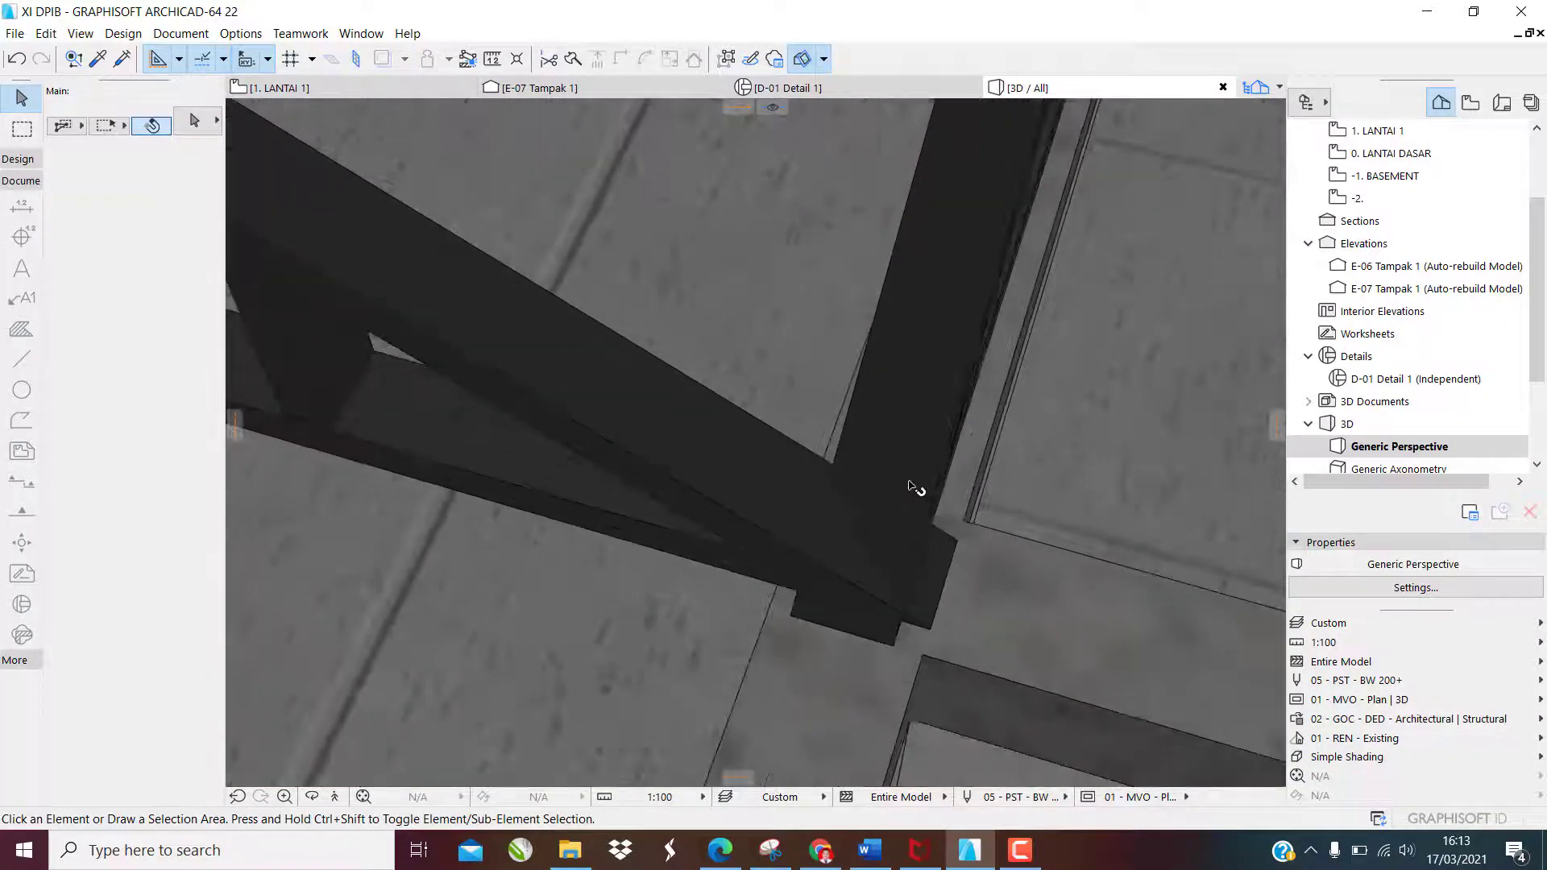
{"action": "scroll", "coordinate": [917, 487], "scroll_direction": "down", "scroll_amount": 5}
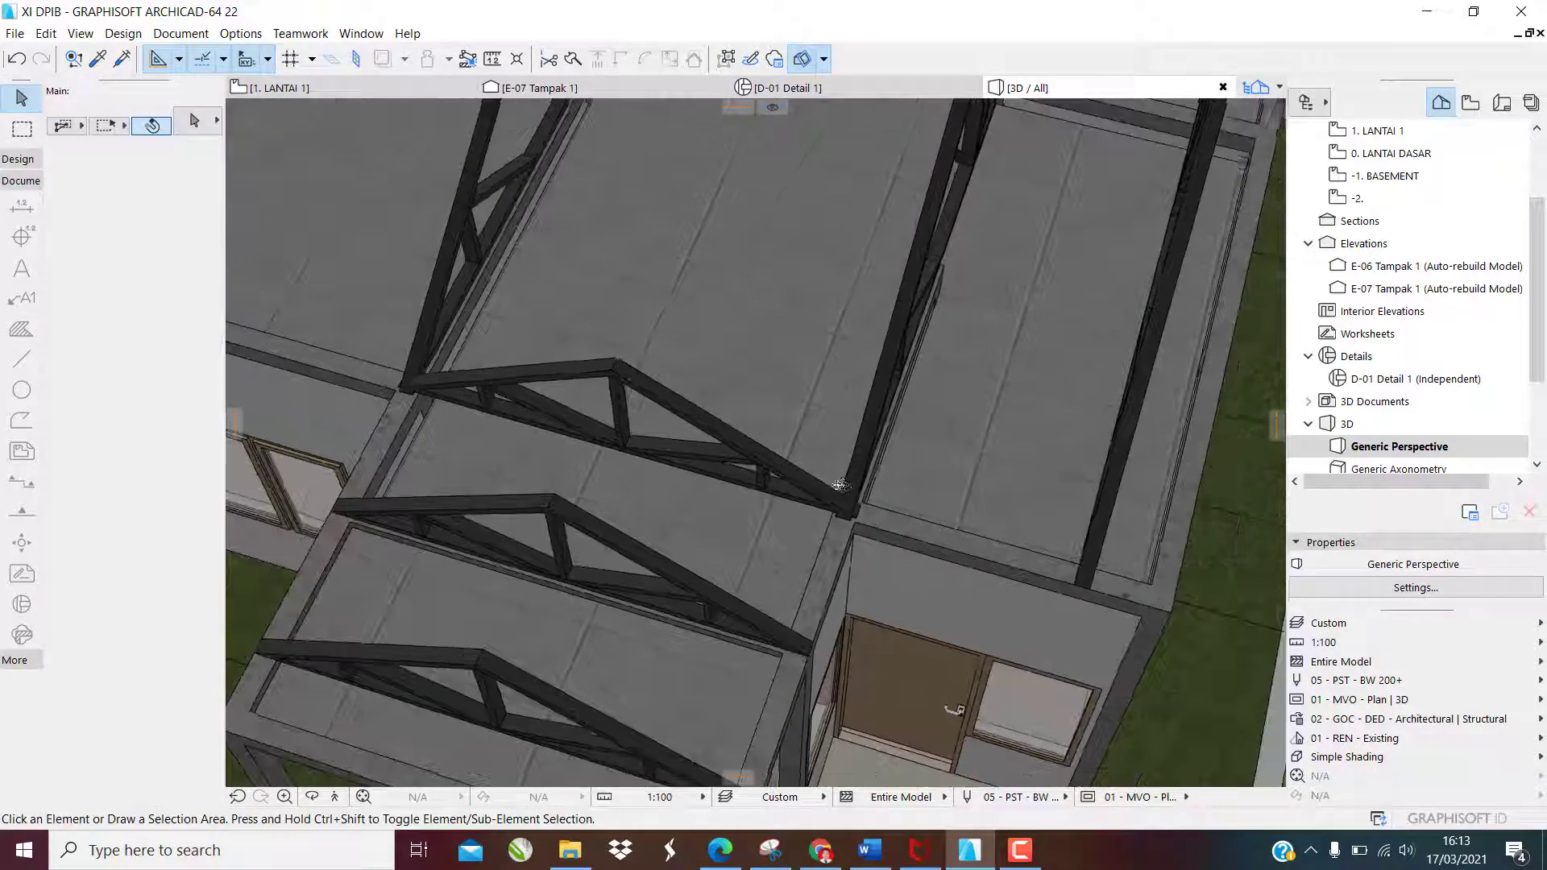
{"action": "middle_click_drag", "start_coordinate": [841, 485], "coordinate": [604, 395], "text": "shift"}
{"action": "mouse_move", "coordinate": [771, 439]}
{"action": "middle_mouse_down", "text": "shift"}
{"action": "mouse_move", "coordinate": [653, 404]}
{"action": "mouse_move", "coordinate": [785, 434]}
{"action": "middle_mouse_up", "text": "shift"}
{"action": "left_click", "coordinate": [776, 443]}
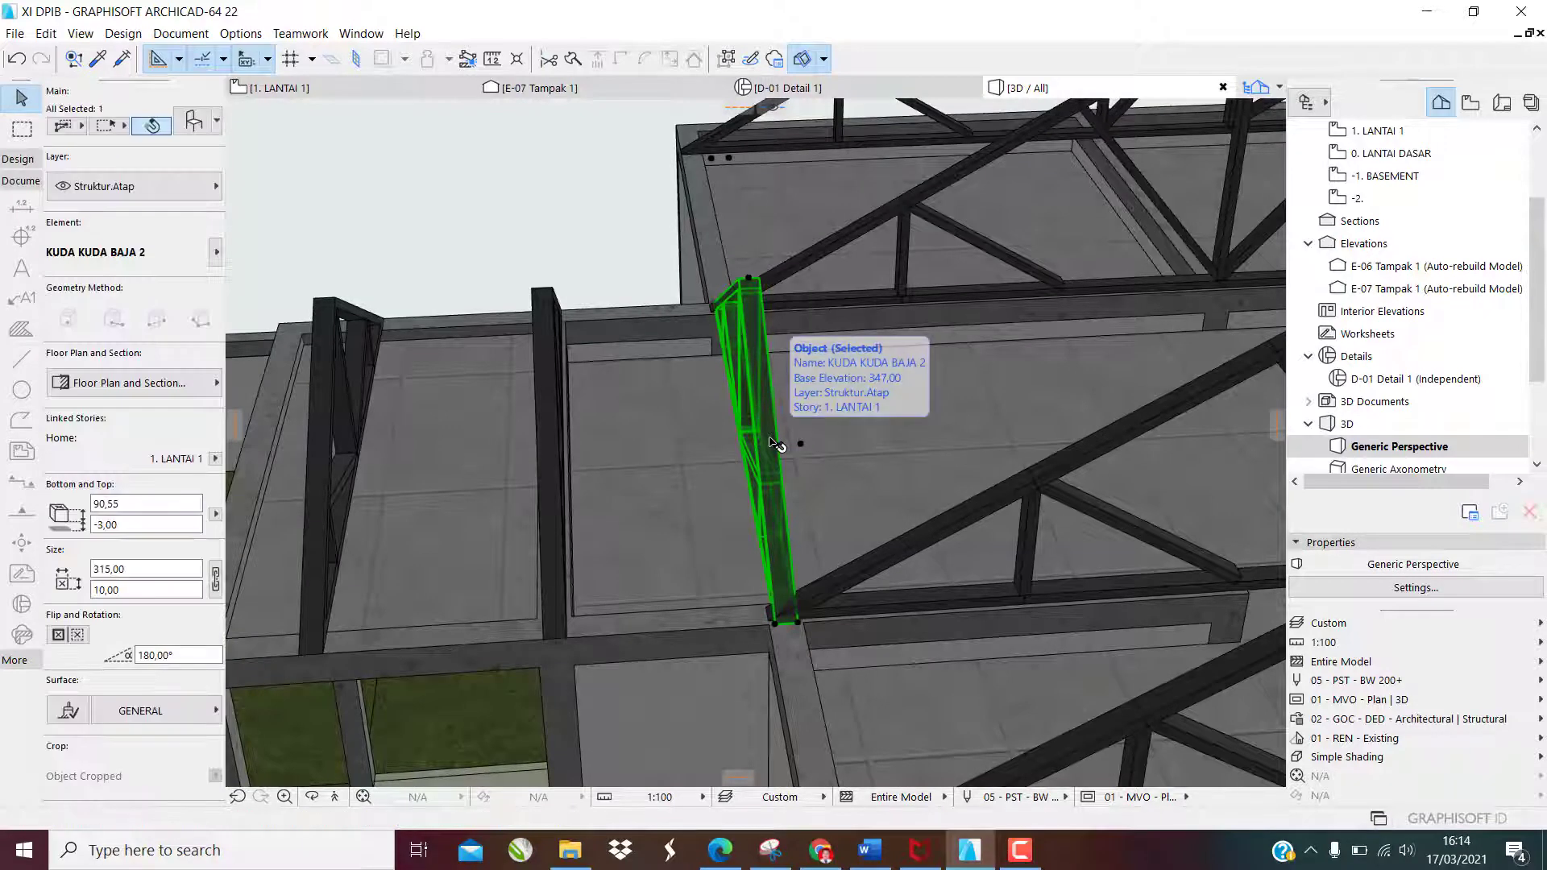
{"action": "left_click", "coordinate": [774, 443]}
{"action": "left_click", "coordinate": [760, 441]}
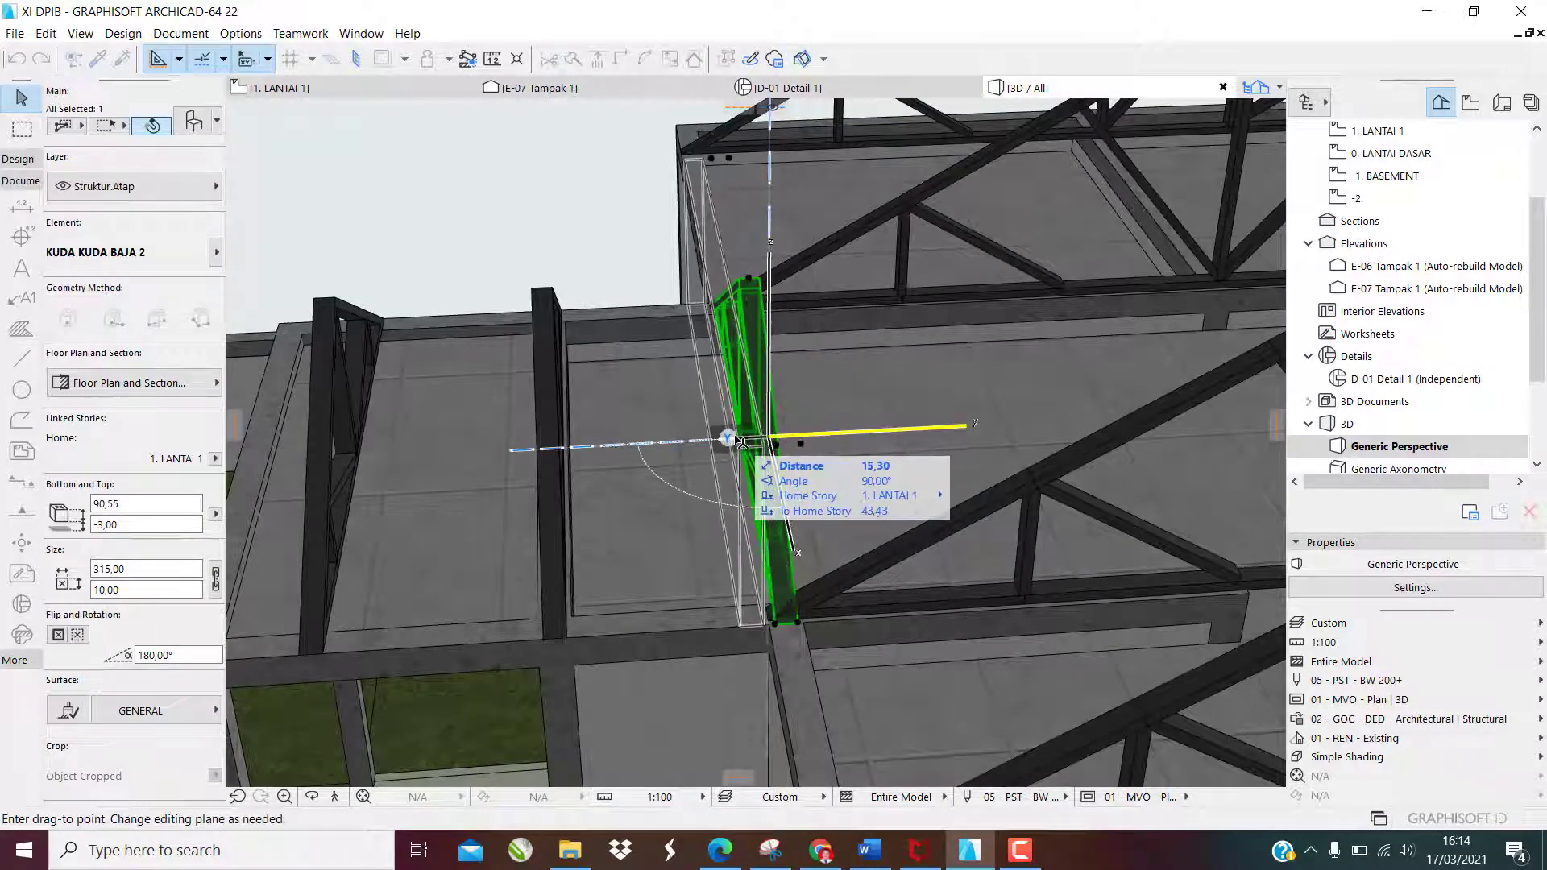
{"action": "left_click", "coordinate": [737, 437]}
{"action": "key", "text": "Escape"}
Examine the positions of the main and porch trusses on the building in 3D from several sides
{"action": "scroll", "coordinate": [740, 437], "scroll_direction": "down", "scroll_amount": 2}
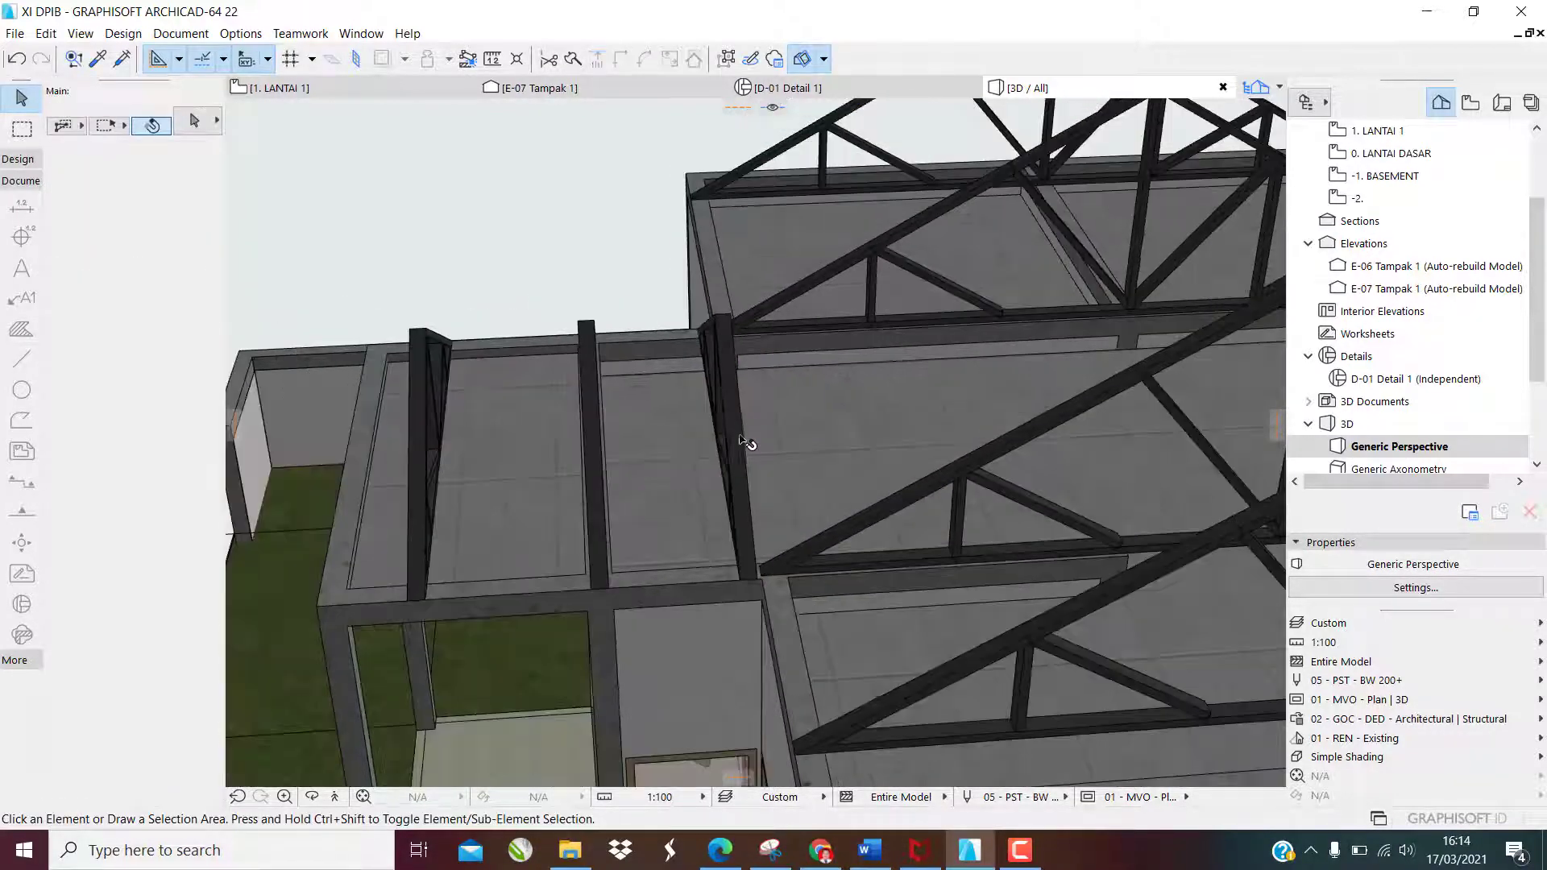
{"action": "middle_click_drag", "start_coordinate": [608, 435], "coordinate": [581, 435], "text": "shift"}
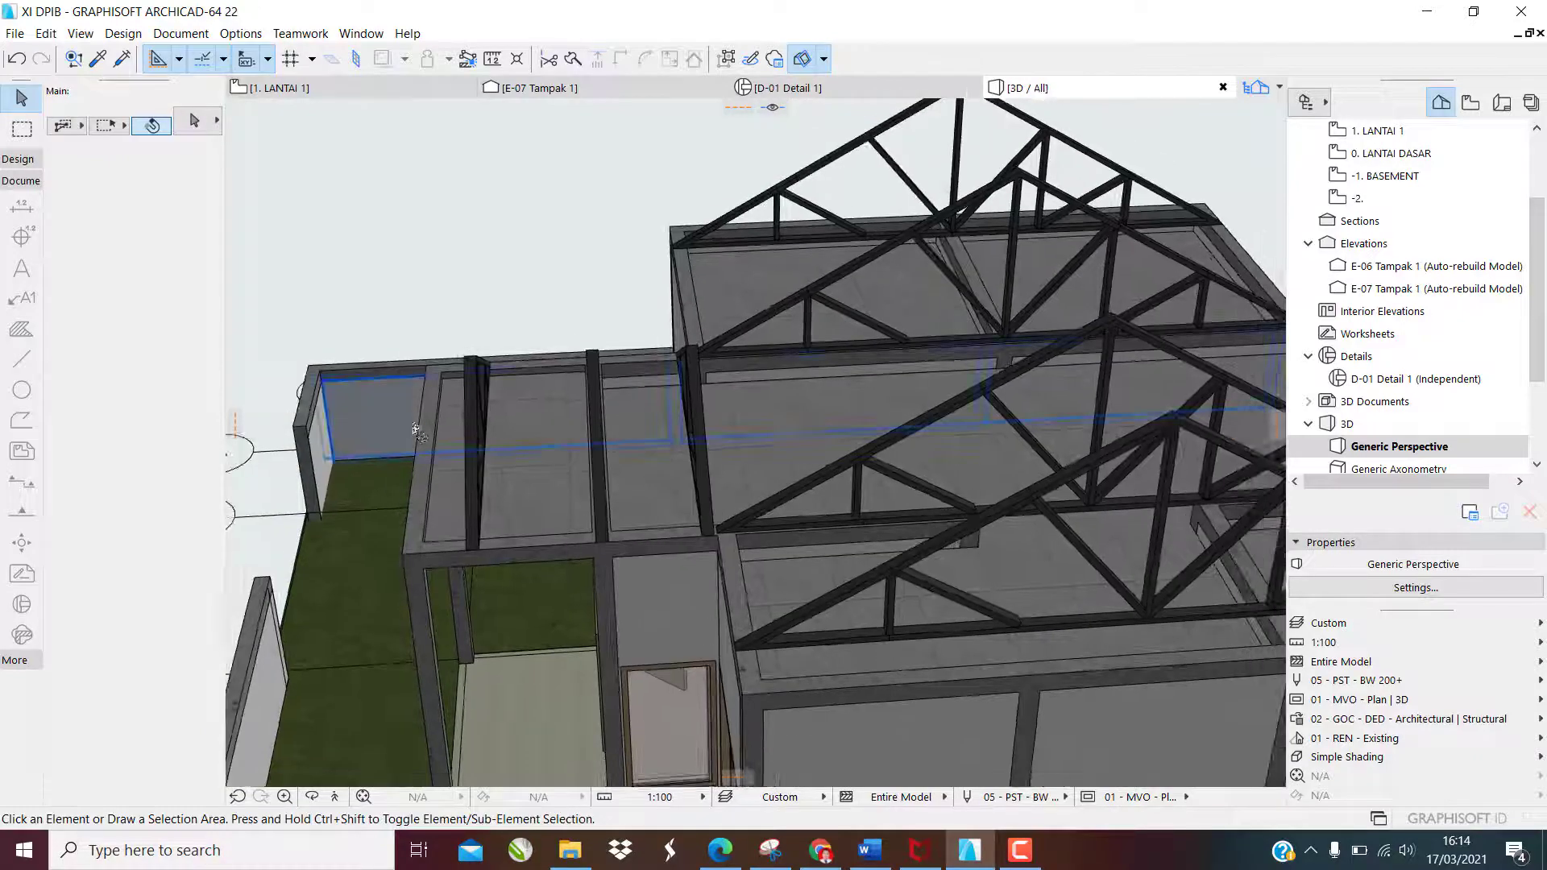
{"action": "middle_click_drag", "start_coordinate": [418, 432], "coordinate": [792, 418], "text": "shift"}
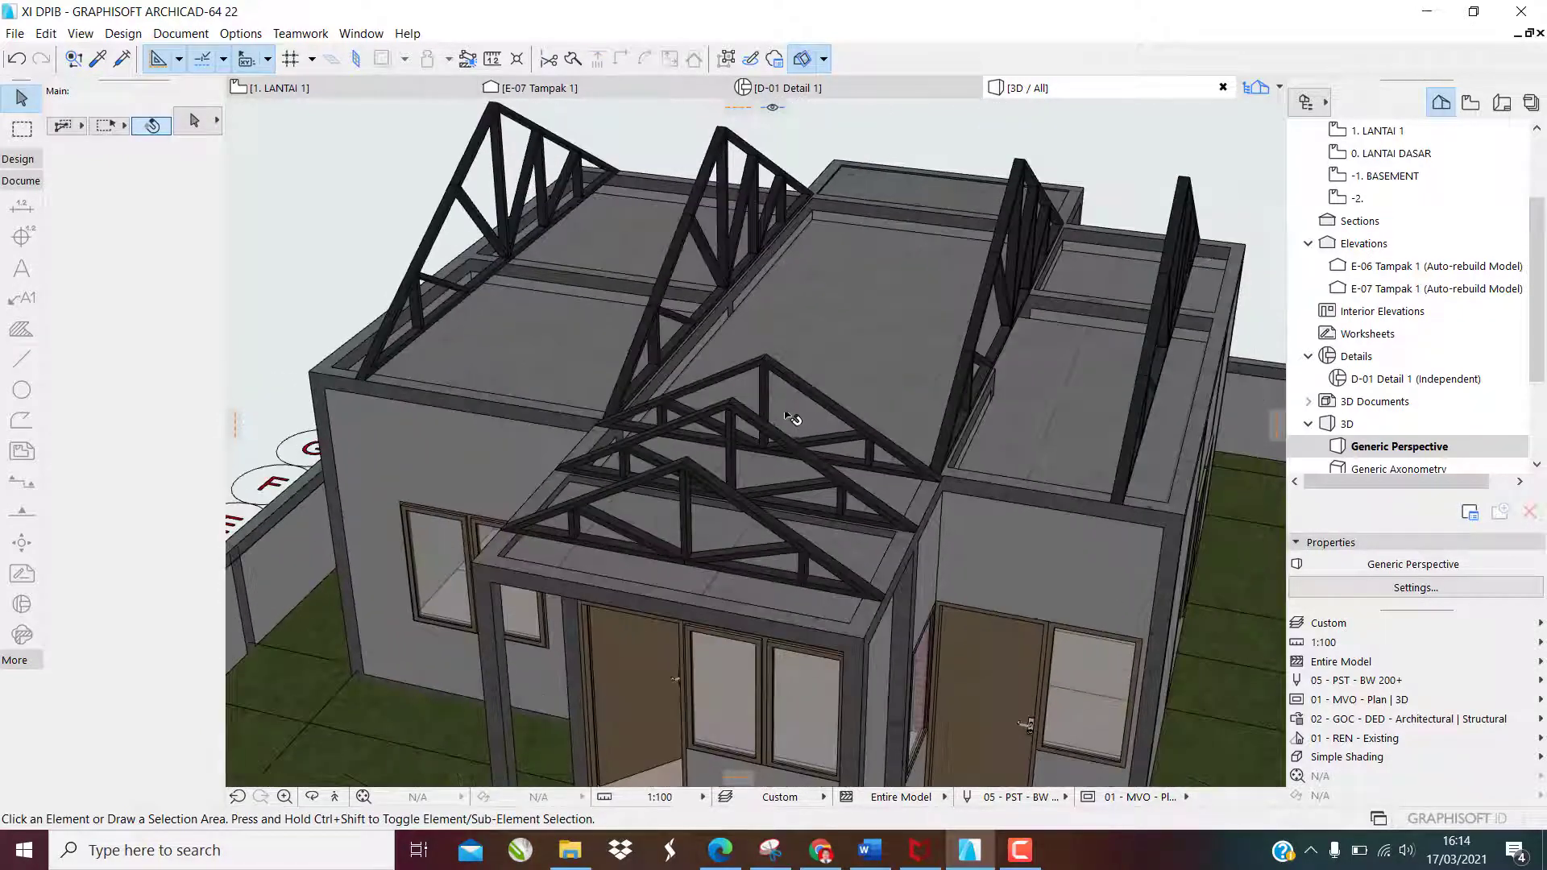
{"action": "scroll", "coordinate": [792, 419], "scroll_direction": "down", "scroll_amount": 5}
{"action": "scroll", "coordinate": [796, 402], "scroll_direction": "up", "scroll_amount": 3}
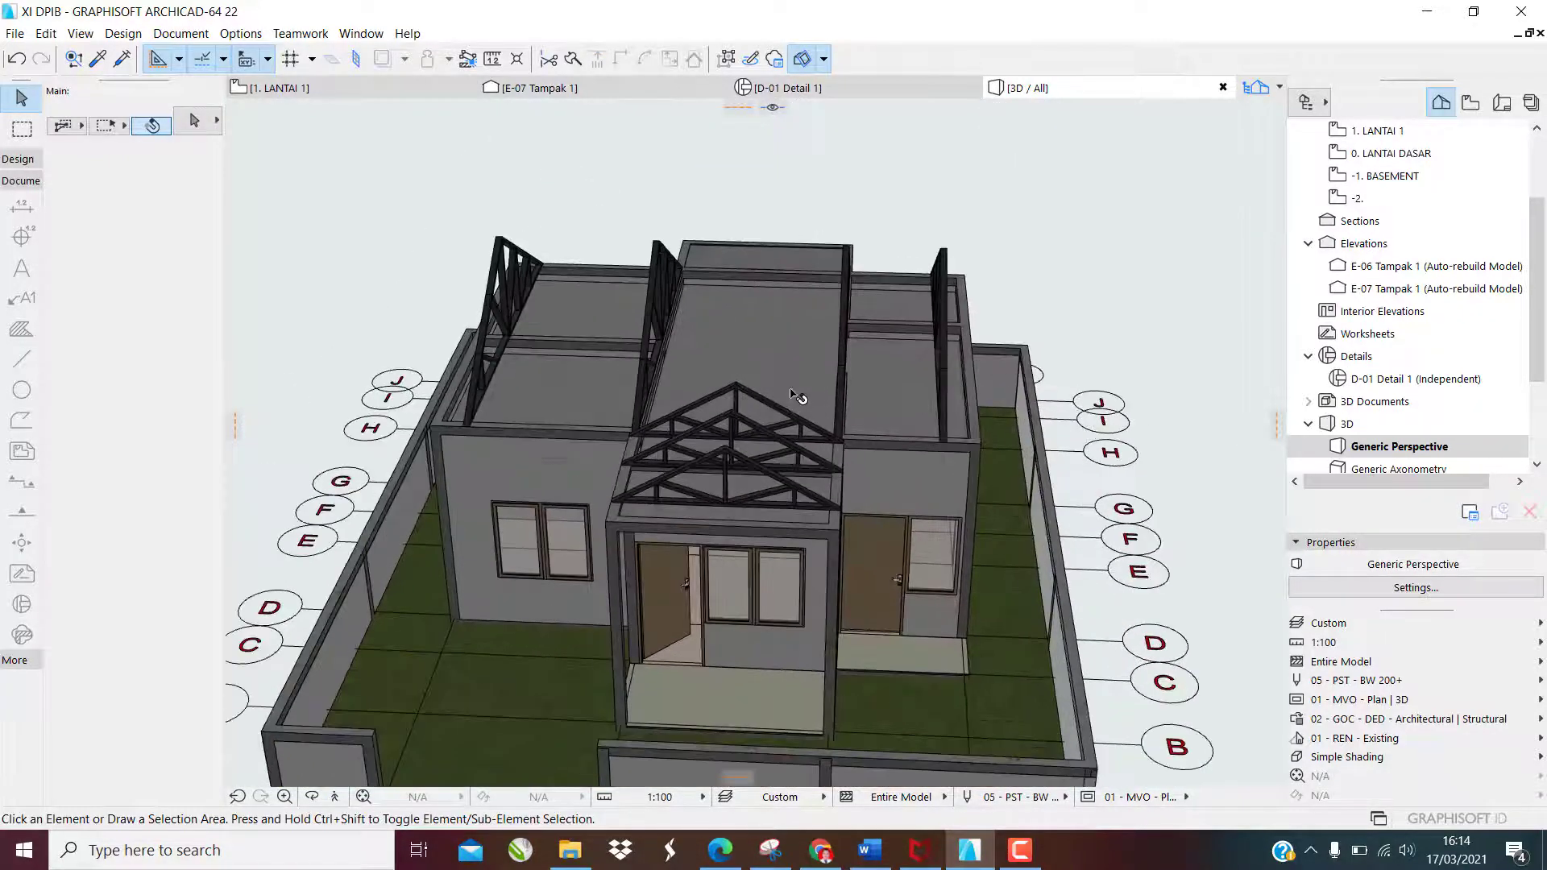
{"action": "middle_click_drag", "start_coordinate": [740, 384], "coordinate": [884, 314], "text": "shift"}
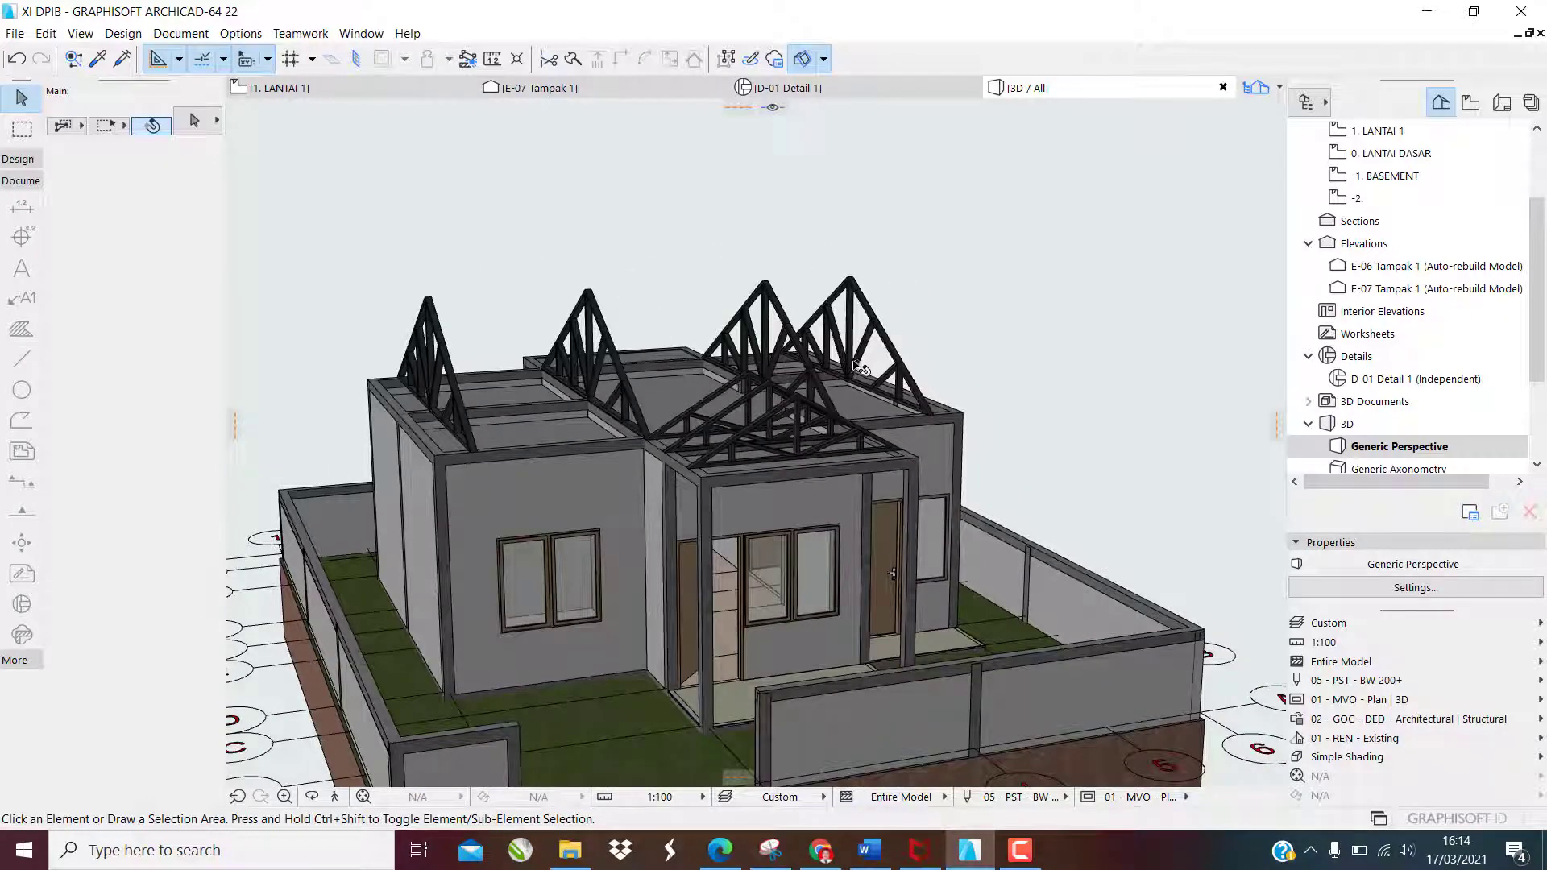
{"action": "middle_click_drag", "start_coordinate": [859, 367], "coordinate": [826, 404], "text": "shift"}
{"action": "scroll", "coordinate": [826, 404], "scroll_direction": "up", "scroll_amount": 3}
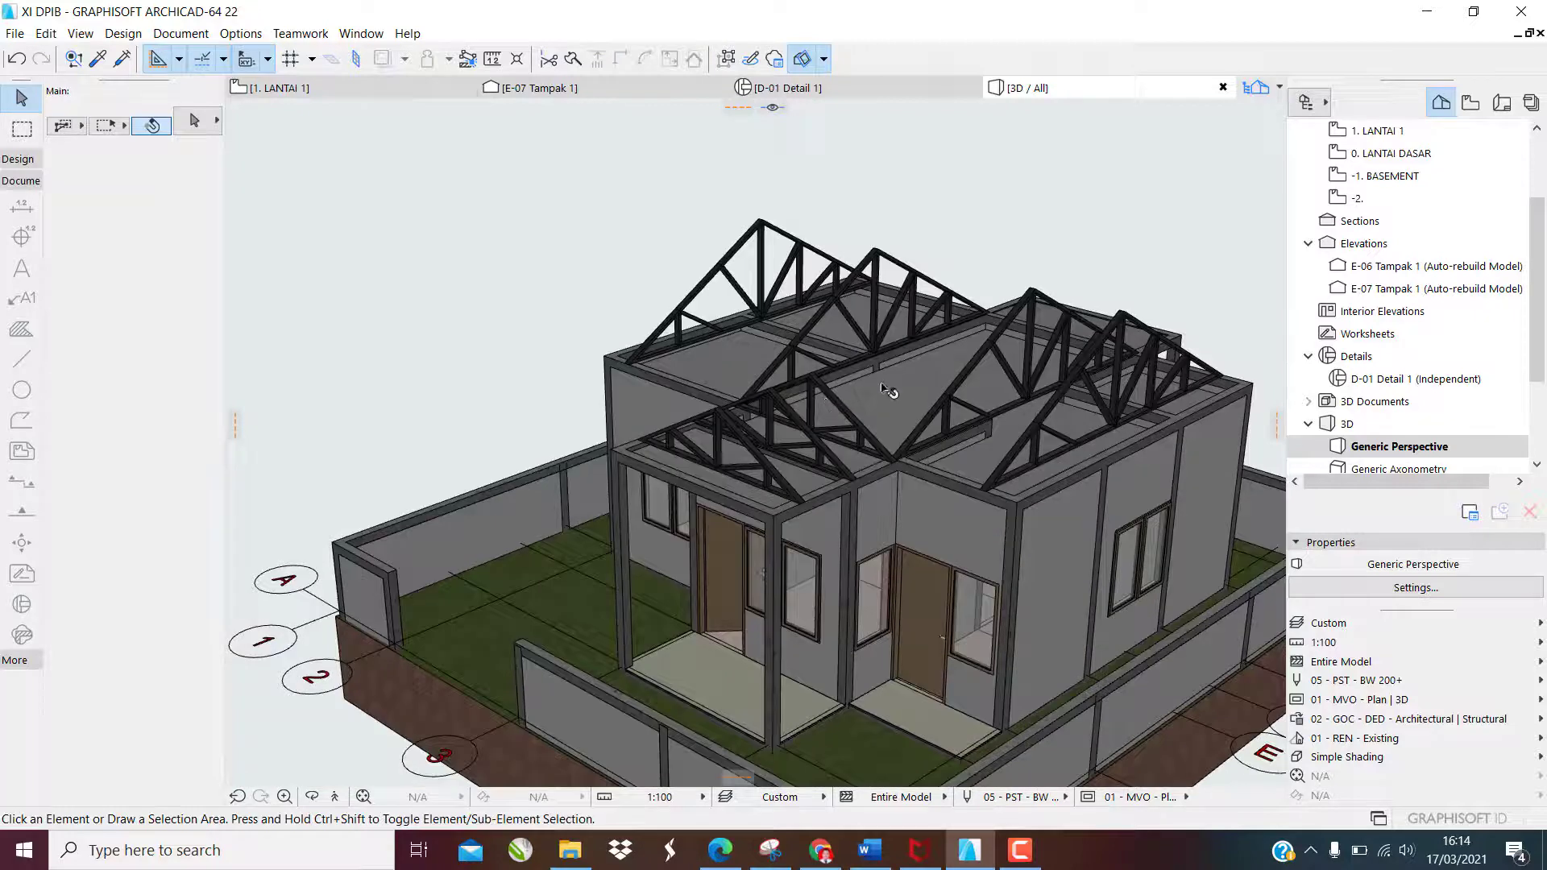
{"action": "scroll", "coordinate": [887, 390], "scroll_direction": "down", "scroll_amount": 1}
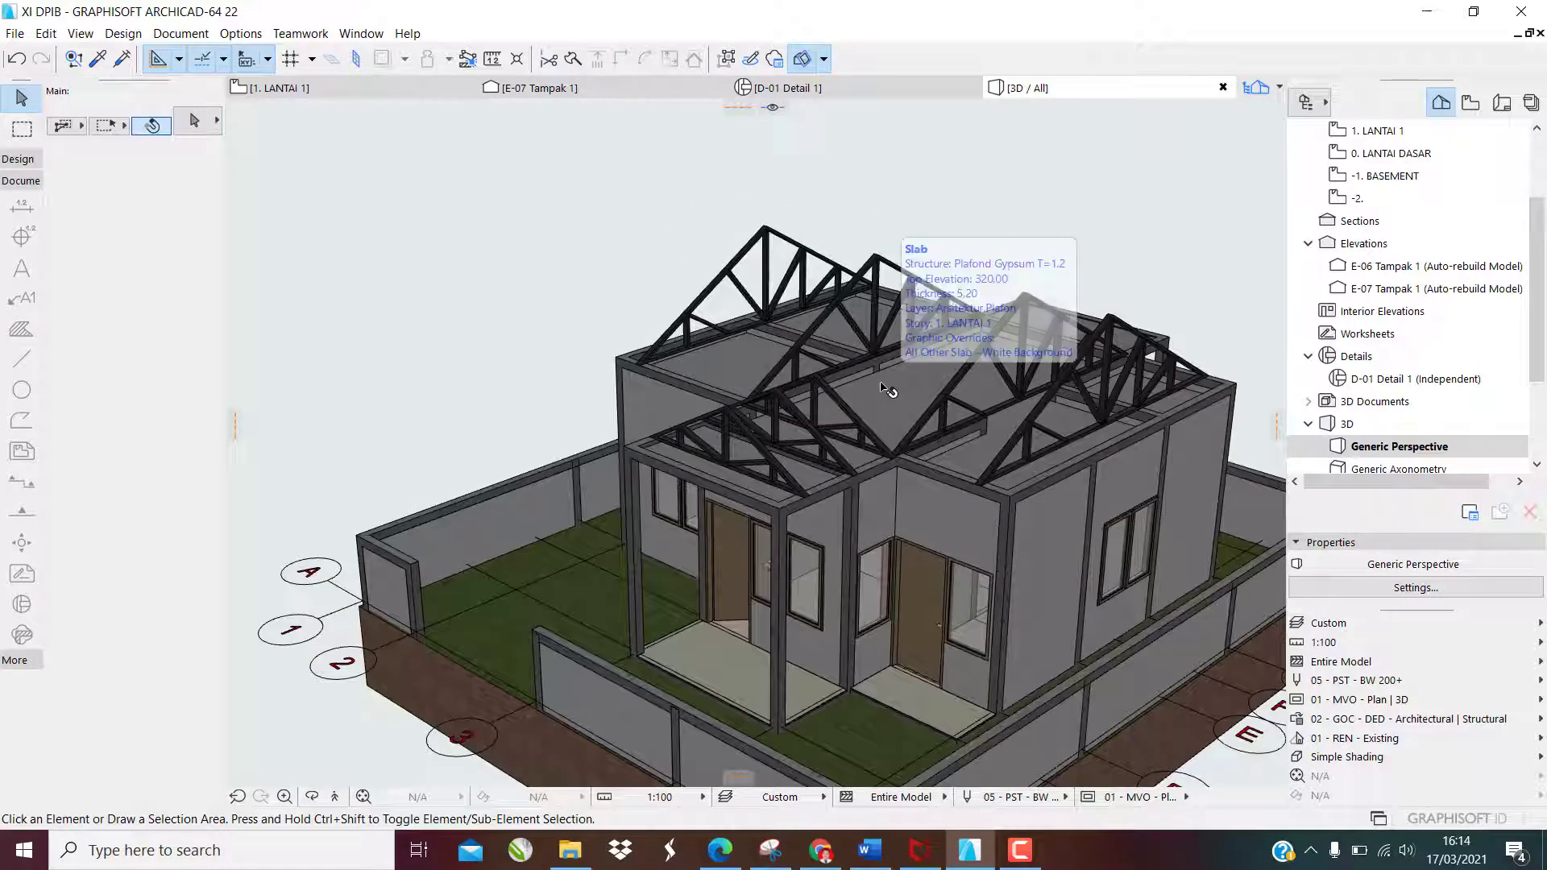
{"action": "middle_click_drag", "start_coordinate": [707, 341], "coordinate": [842, 345], "text": "shift"}
{"action": "scroll", "coordinate": [861, 333], "scroll_direction": "up", "scroll_amount": 2}
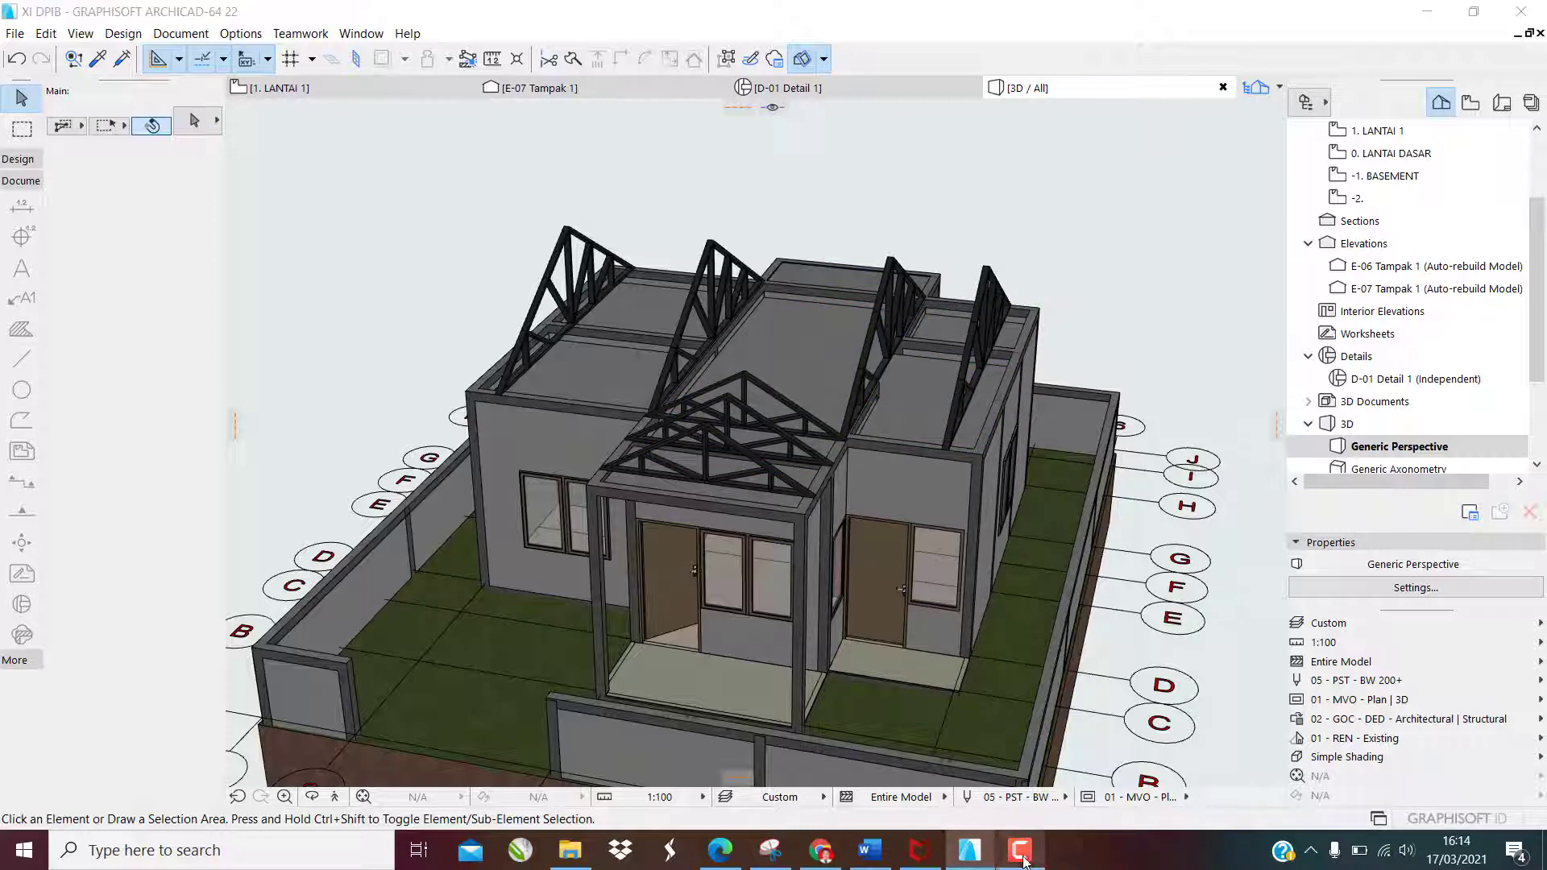
{"action": "left_click", "coordinate": [1022, 856]}
{"action": "left_click", "coordinate": [1511, 775]}
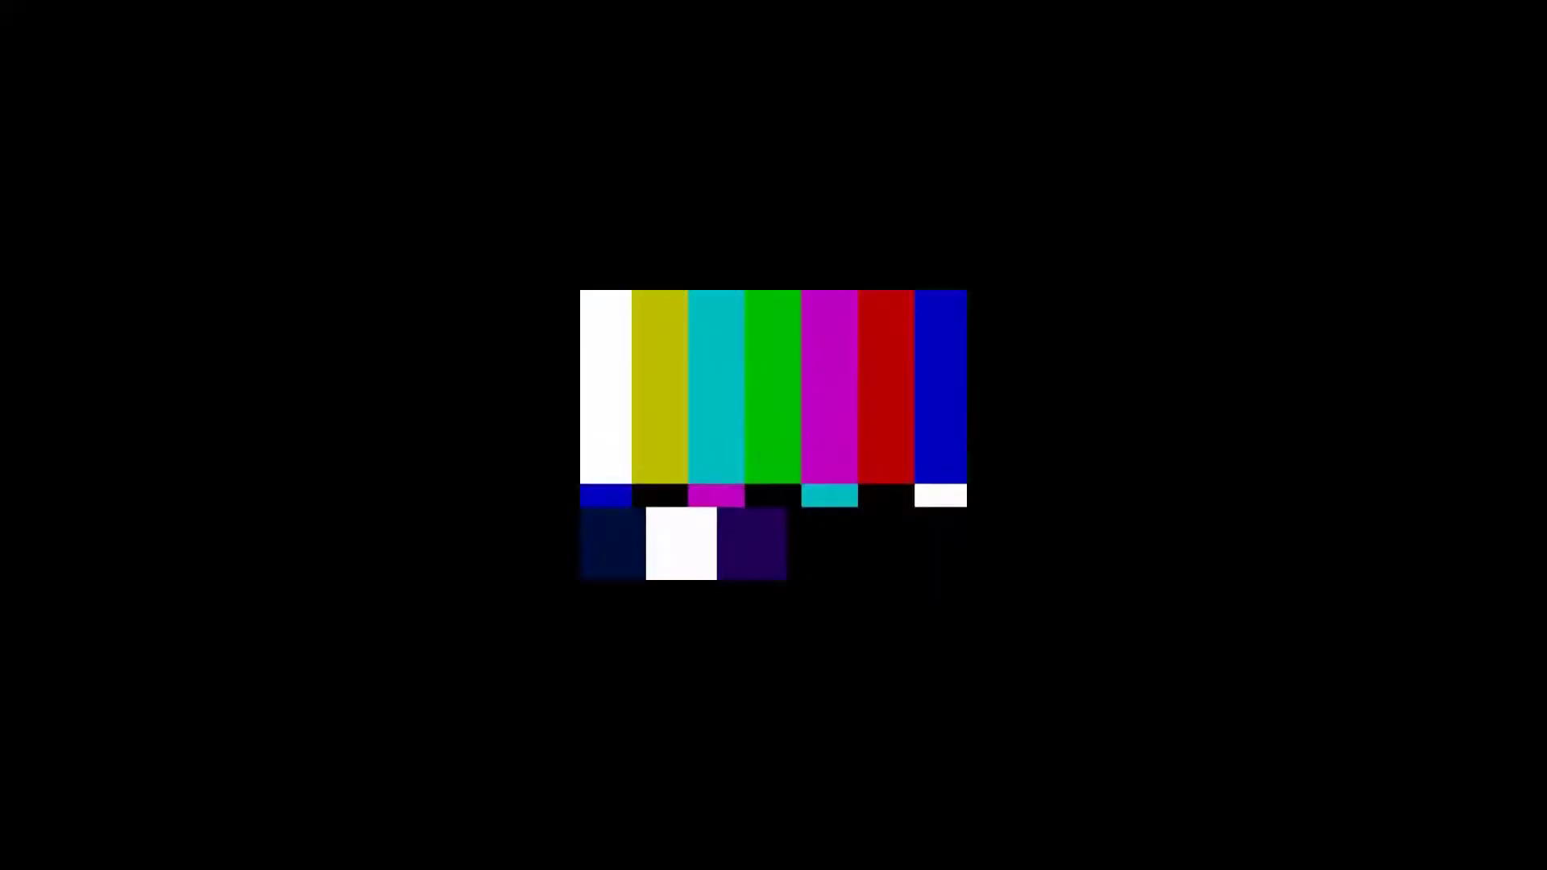